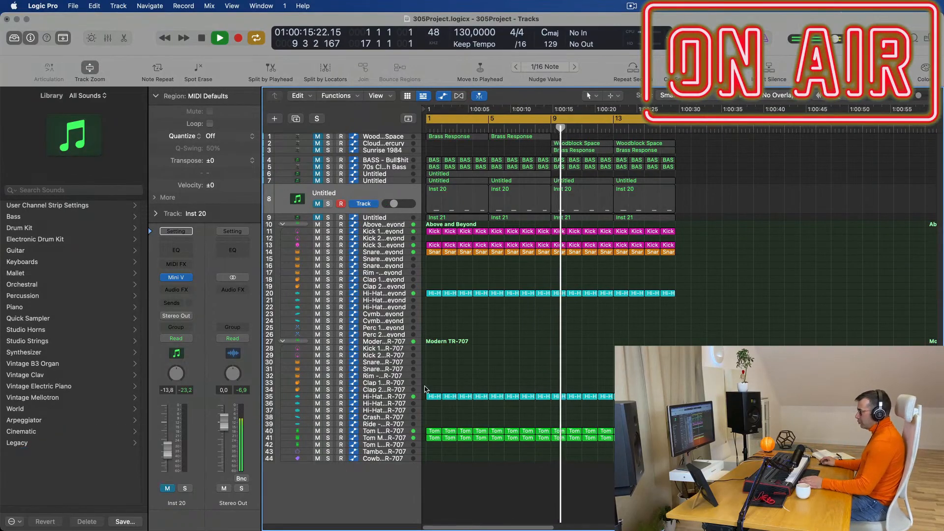
Move the second and third tracks' regions to bar 1 and repeat the top three tracks' regions up to bar 17.
{"action": "left_click", "coordinate": [407, 397]}
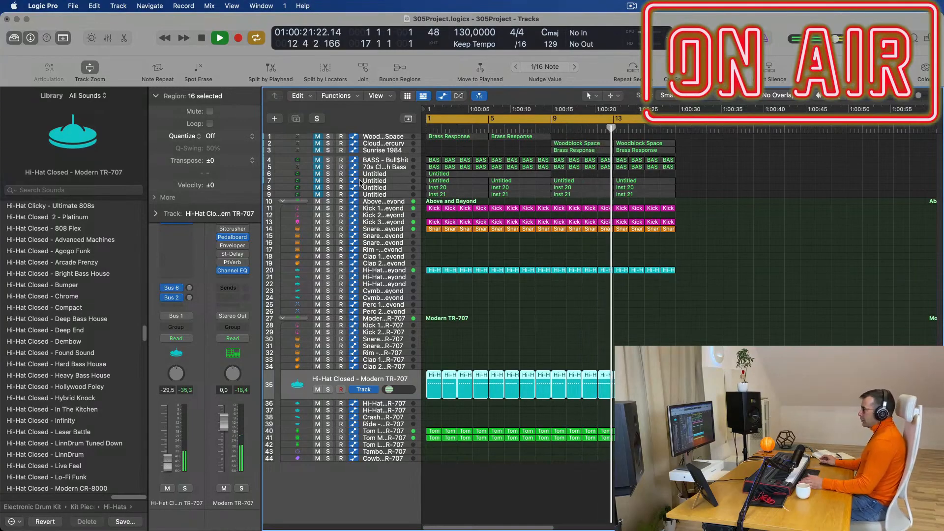
{"action": "key", "text": "Return"}
{"action": "left_click_drag", "start_coordinate": [711, 143], "coordinate": [463, 146]}
{"action": "left_click_drag", "start_coordinate": [559, 136], "coordinate": [445, 150]}
{"action": "key", "text": "super+r"}
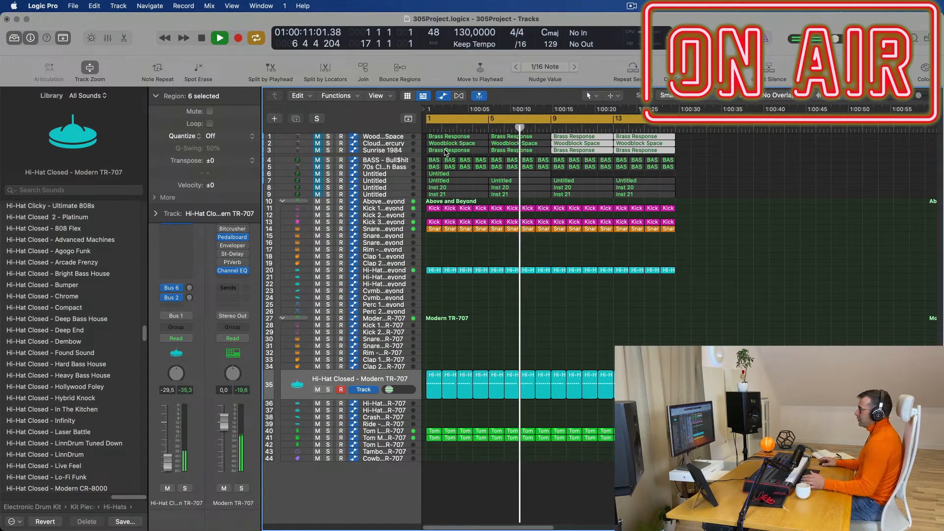
{"action": "left_click", "coordinate": [758, 231]}
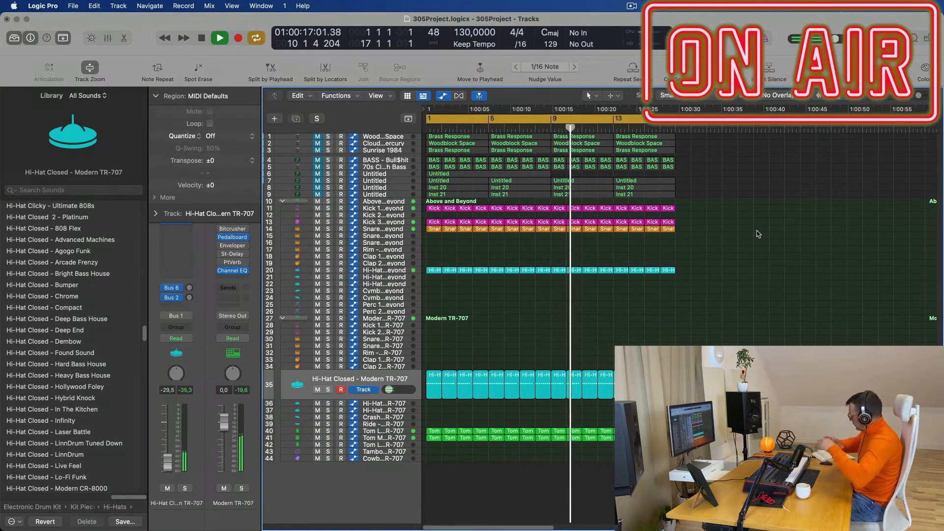
Unmute the Inst 21 track and play the project from the beginning to hear it.
{"action": "key", "text": "space"}
{"action": "key", "text": "Return"}
{"action": "key", "text": "space"}
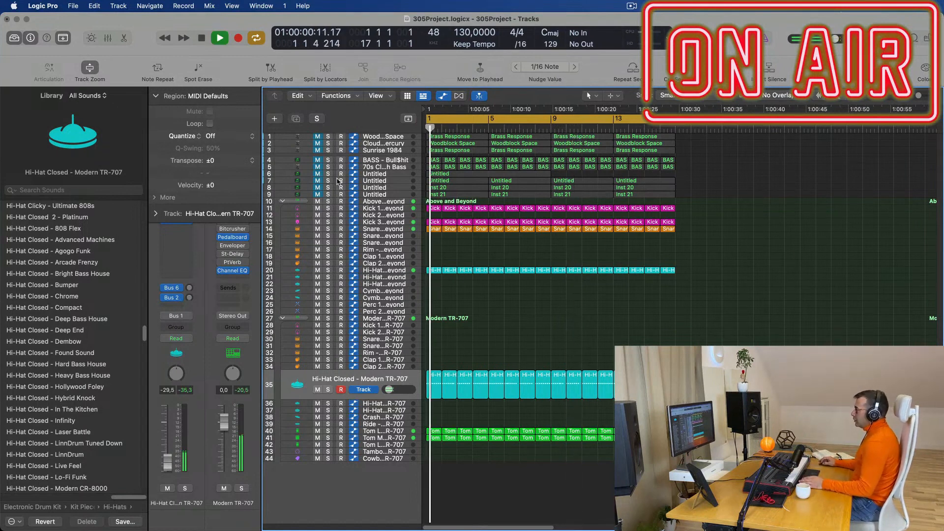
{"action": "left_click", "coordinate": [343, 195]}
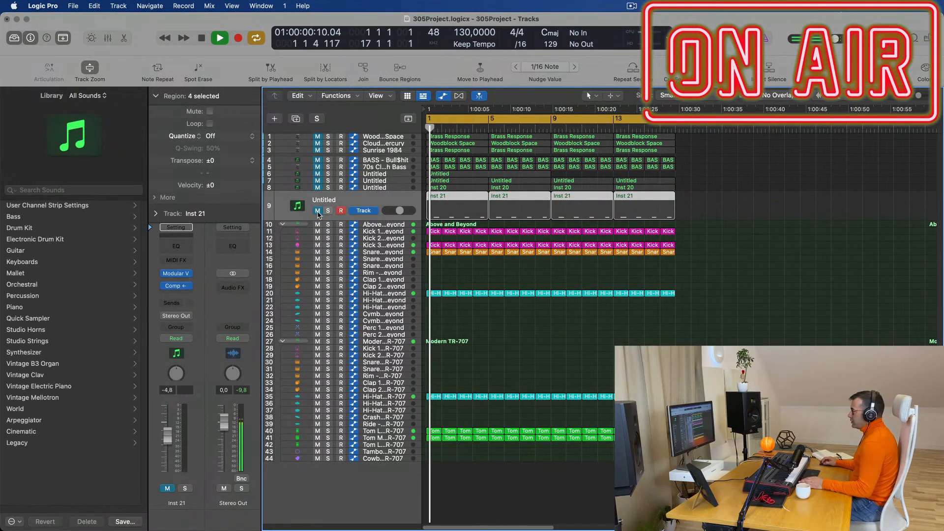
{"action": "key", "text": "ctrl+m"}
{"action": "left_click_drag", "start_coordinate": [399, 202], "coordinate": [399, 202]}
{"action": "key", "text": "space"}
{"action": "key", "text": "Return"}
{"action": "key", "text": "space"}
Open the Inst 21 region's notes in the Piano Roll and play the part from bar 1.
{"action": "double_click", "coordinate": [472, 199]}
{"action": "key", "text": "space"}
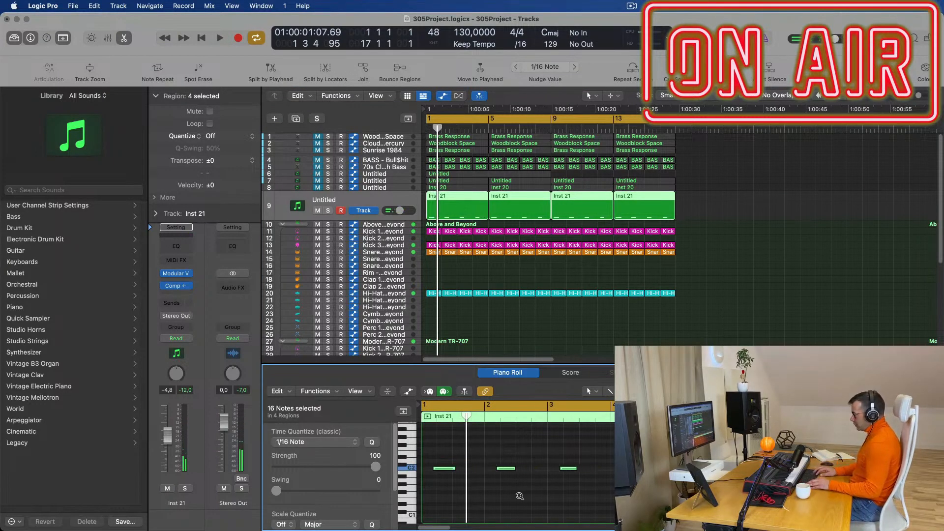
{"action": "key", "text": "space"}
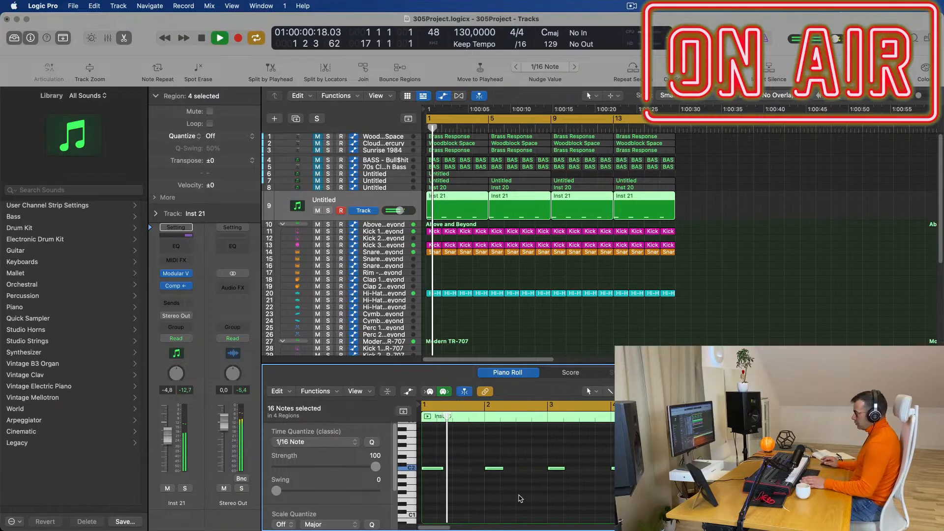
{"action": "left_click", "coordinate": [352, 198]}
{"action": "key", "text": "Return"}
Open the Inst 21 track's Modular V synth and examine its patch during playback.
{"action": "left_click", "coordinate": [174, 274]}
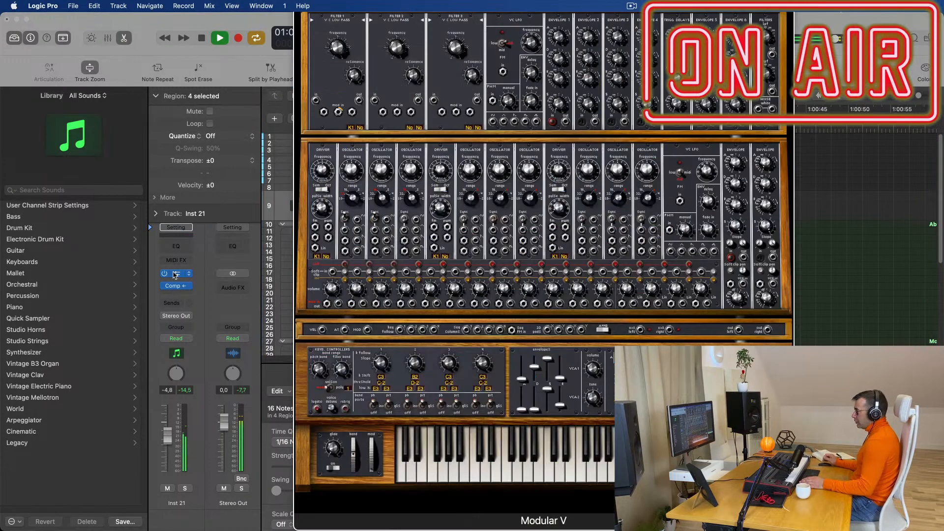
{"action": "key", "text": "space"}
{"action": "left_click_drag", "start_coordinate": [473, 133], "coordinate": [473, 145]}
{"action": "key", "text": "space"}
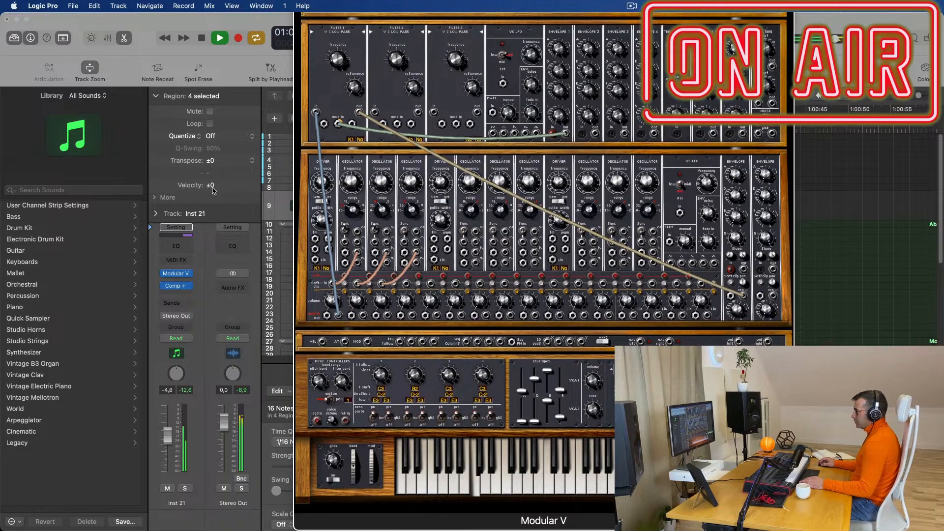
{"action": "left_click", "coordinate": [176, 274]}
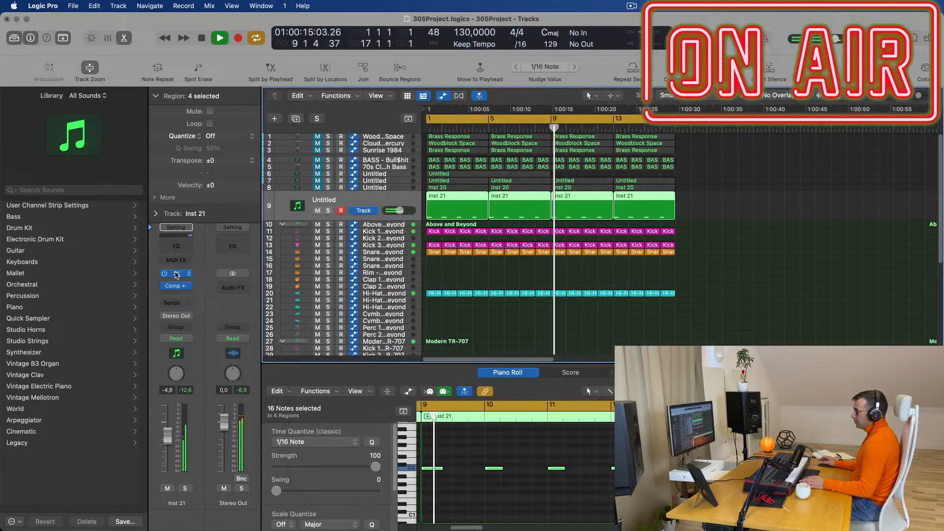
{"action": "left_click", "coordinate": [177, 275]}
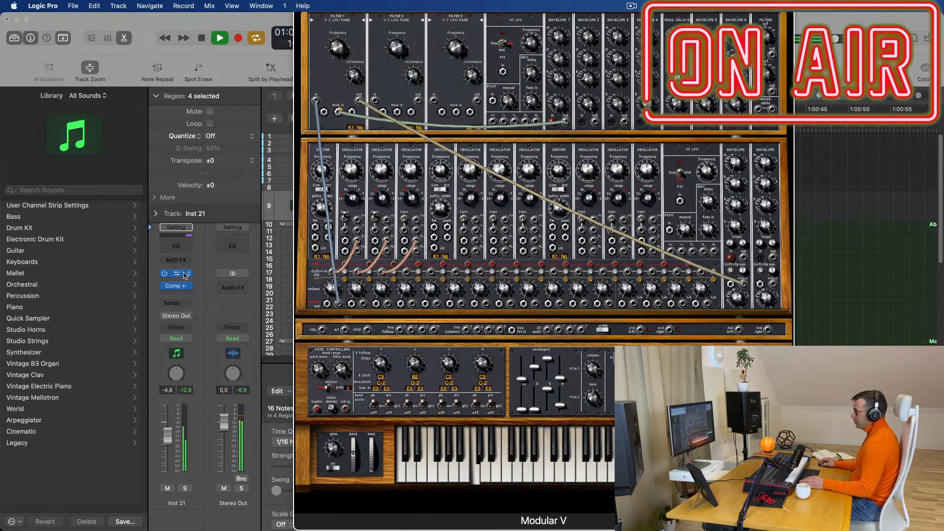
Replace Modular V with Sylenth1 on the Inst 21 track and decline the download of the new version.
{"action": "left_click", "coordinate": [187, 274]}
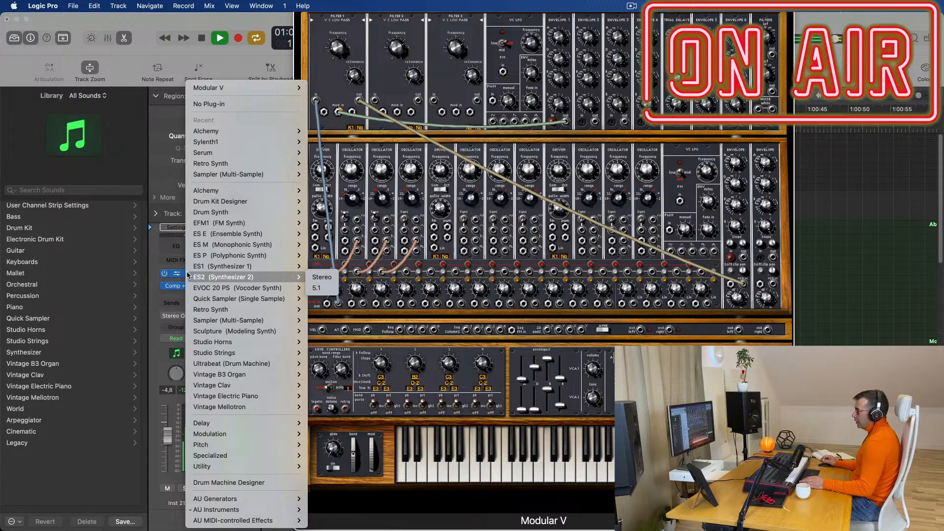
{"action": "left_click", "coordinate": [324, 147]}
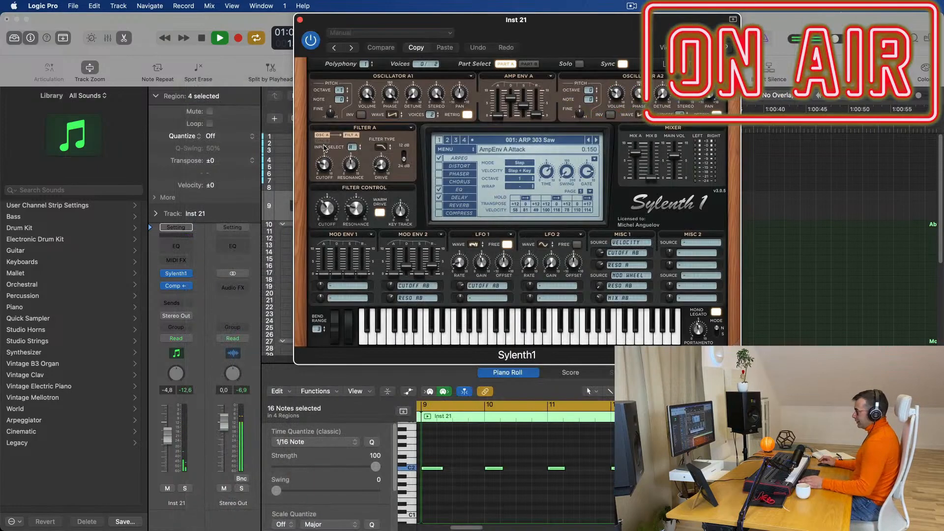
{"action": "left_click_drag", "start_coordinate": [585, 29], "coordinate": [627, 105]}
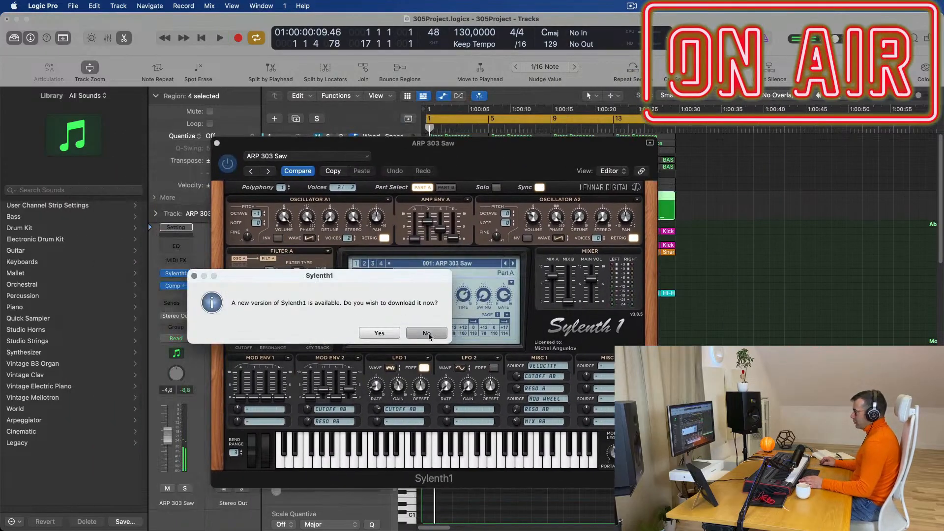
{"action": "left_click", "coordinate": [427, 333]}
{"action": "left_click_drag", "start_coordinate": [509, 155], "coordinate": [559, 97]}
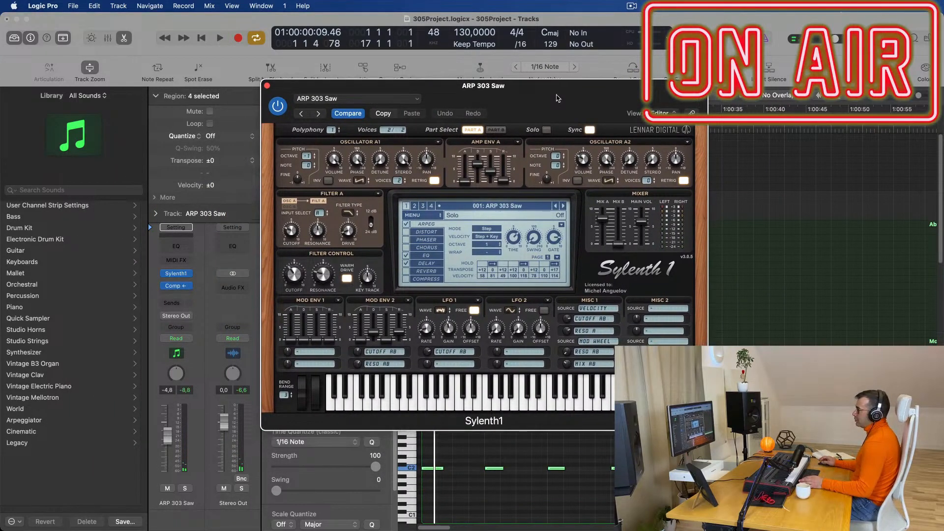
Load the Sylenth1 Definitive Collection factory bank in Sylenth1.
{"action": "left_click", "coordinate": [513, 207]}
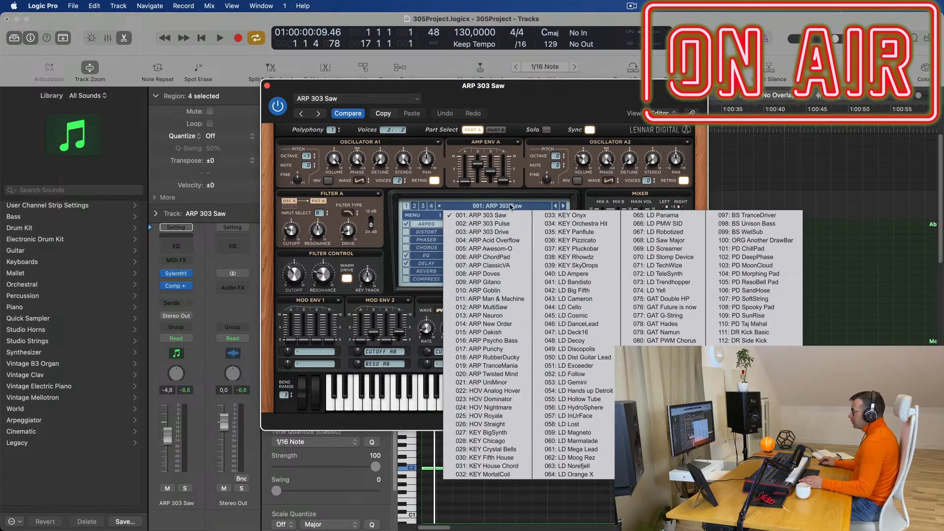
{"action": "left_click", "coordinate": [434, 218]}
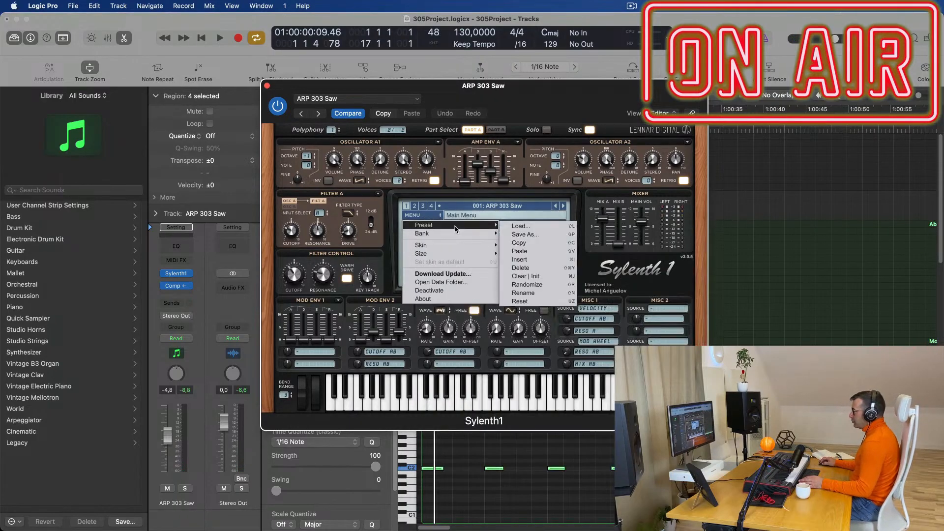
{"action": "mouse_move", "coordinate": [452, 234]}
{"action": "mouse_move", "coordinate": [530, 234]}
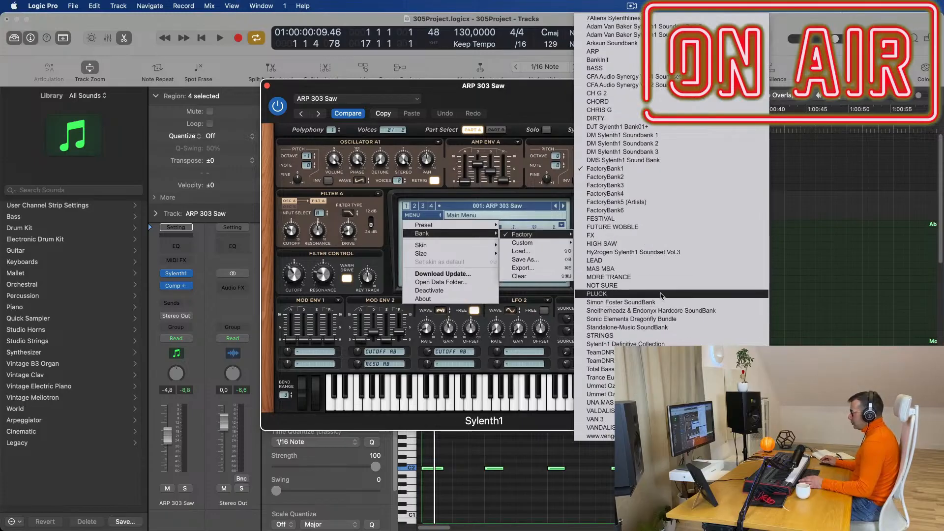
{"action": "left_click", "coordinate": [662, 344]}
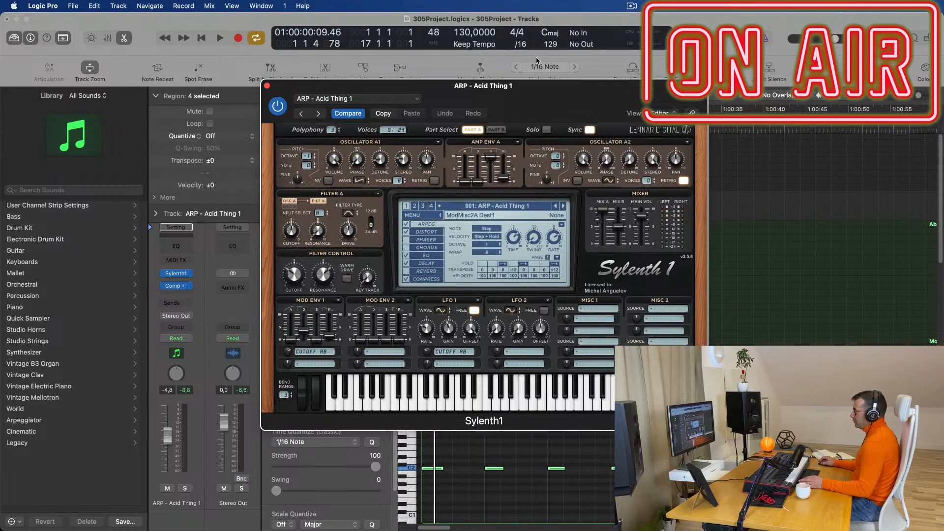
Load the preset BASS - Acid Bass, lower the track's volume to -9.0 dB and start playback.
{"action": "left_click", "coordinate": [667, 184]}
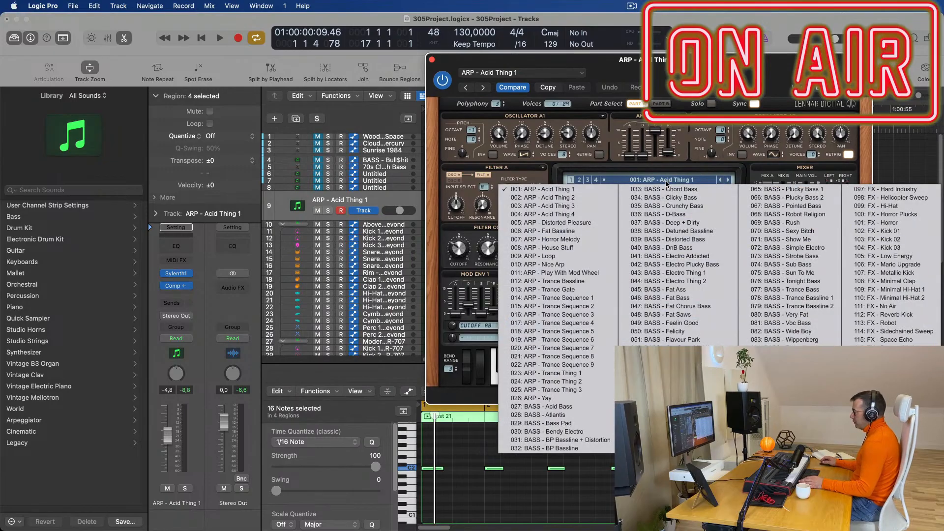
{"action": "left_click", "coordinate": [568, 407]}
{"action": "left_click_drag", "start_coordinate": [661, 63], "coordinate": [605, 33]}
{"action": "left_click_drag", "start_coordinate": [172, 433], "coordinate": [167, 443]}
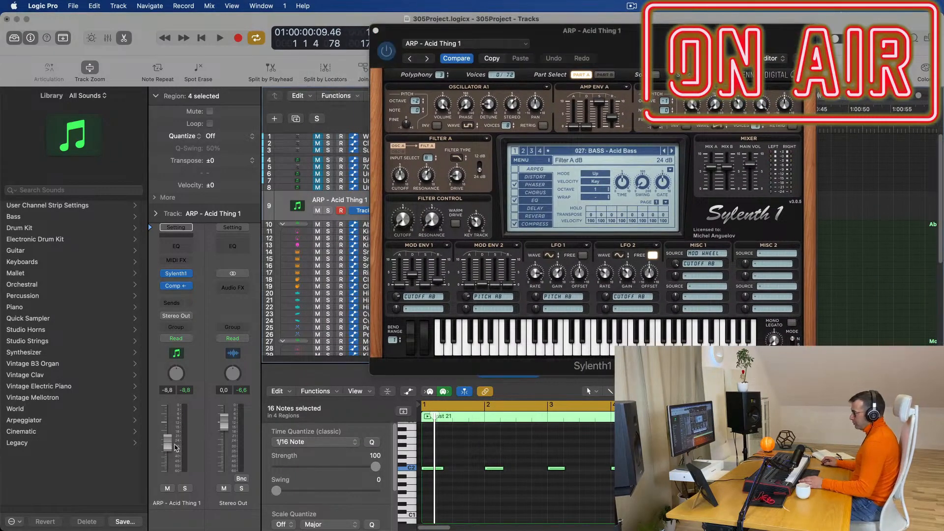
{"action": "key", "text": "space"}
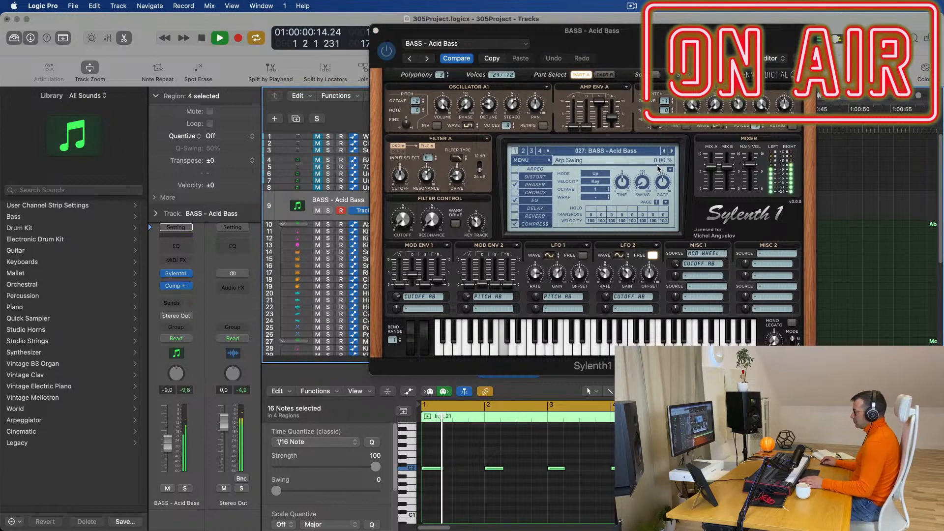
Audition the next Sylenth1 presets, BASS - Atlantis and BASS - Bass Pad, against the beat.
{"action": "left_click", "coordinate": [671, 151]}
{"action": "key", "text": "space"}
{"action": "left_click", "coordinate": [672, 151]}
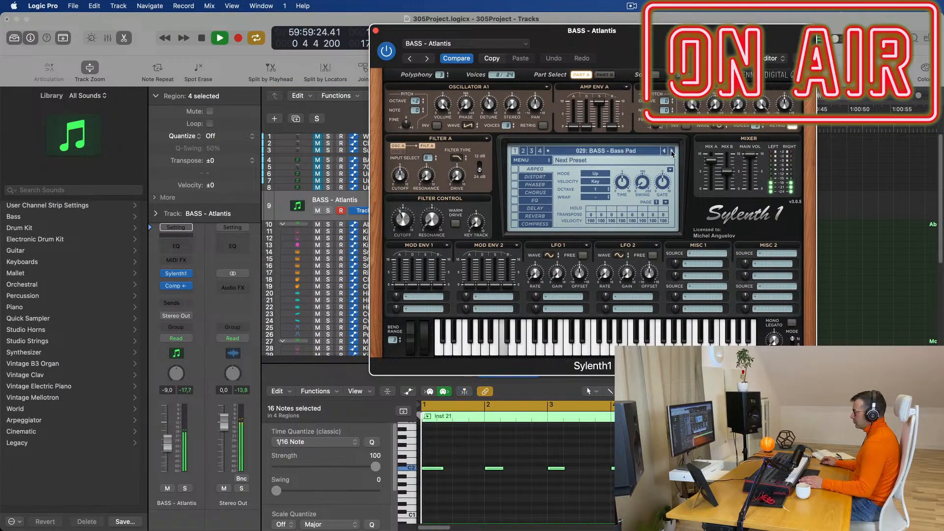
{"action": "left_click", "coordinate": [672, 151]}
{"action": "left_click", "coordinate": [664, 151]}
{"action": "key", "text": "space"}
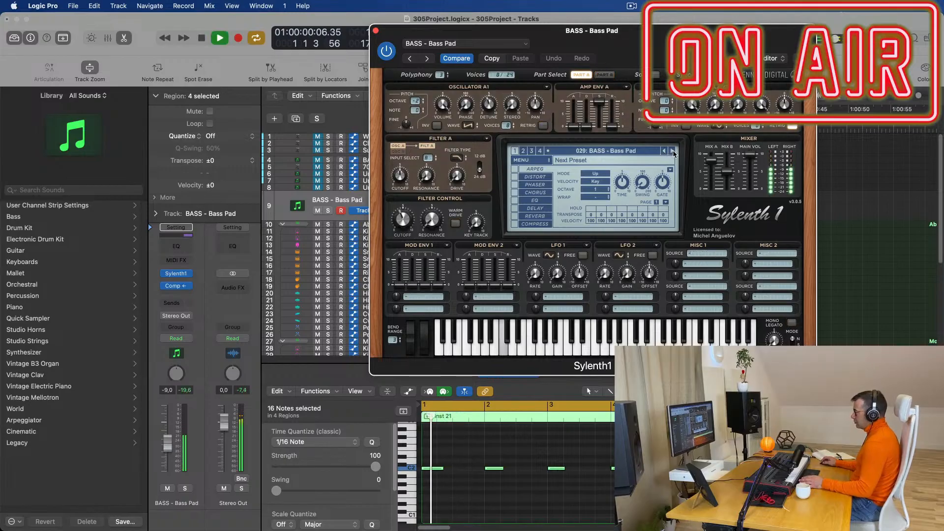
Audition the Sylenth1 bass presets from BASS - Bendy Electro through BASS - Deep + Dirty during playback.
{"action": "left_click", "coordinate": [672, 151]}
{"action": "left_click", "coordinate": [672, 151]}
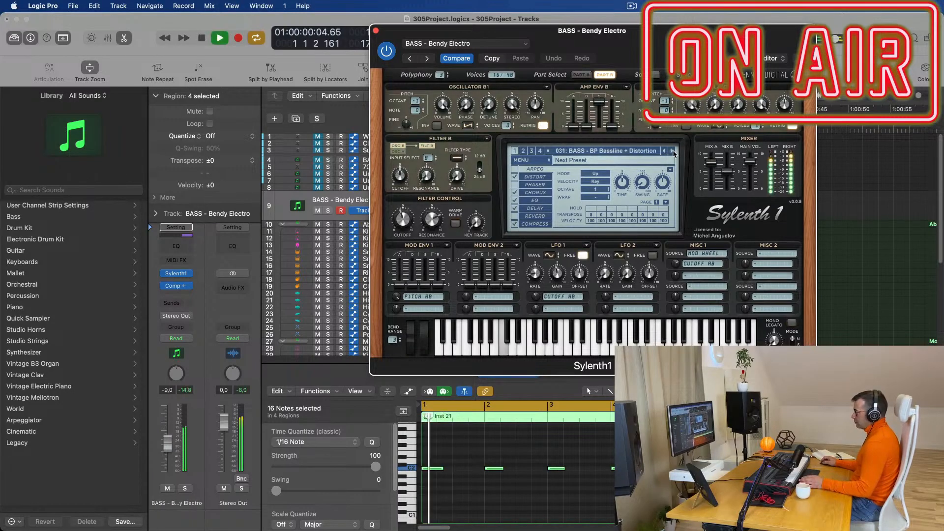
{"action": "left_click", "coordinate": [672, 151]}
{"action": "left_click", "coordinate": [672, 151]}
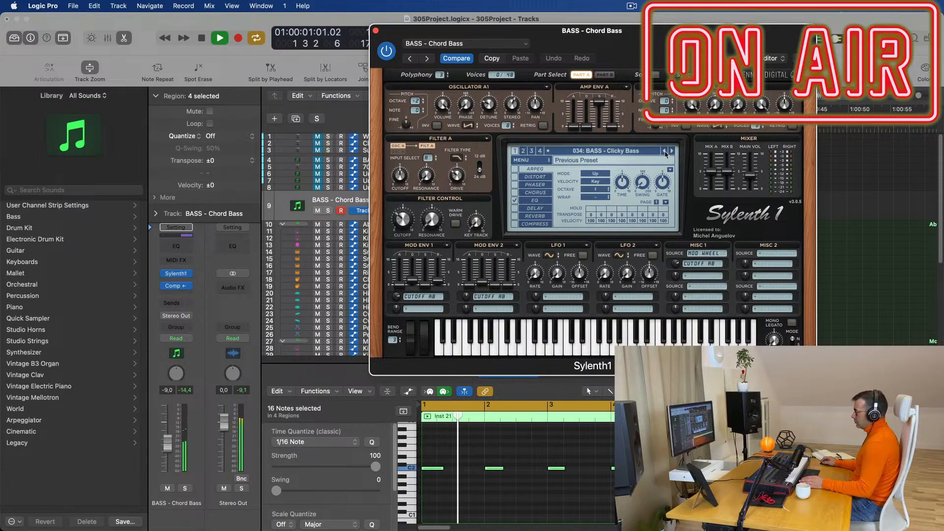
{"action": "left_click", "coordinate": [672, 151]}
{"action": "left_click", "coordinate": [672, 150]}
{"action": "left_click", "coordinate": [672, 151]}
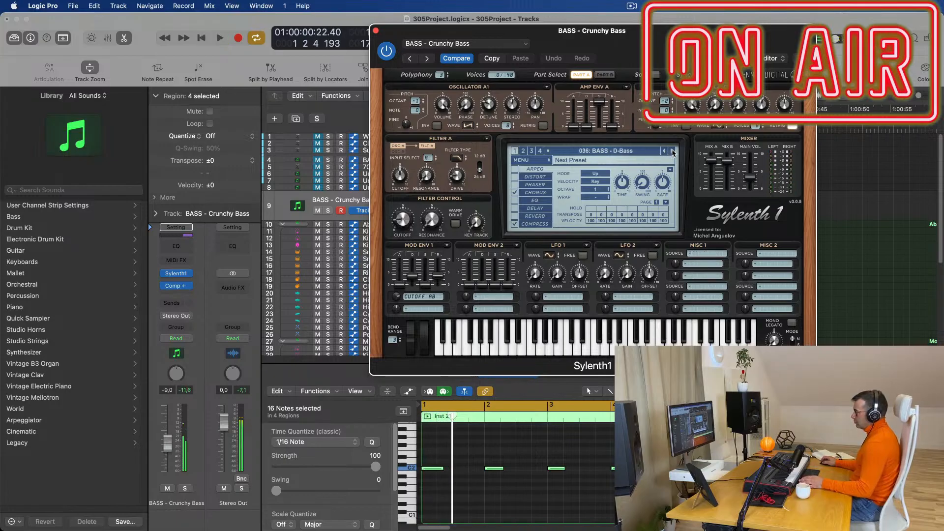
{"action": "left_click", "coordinate": [672, 151]}
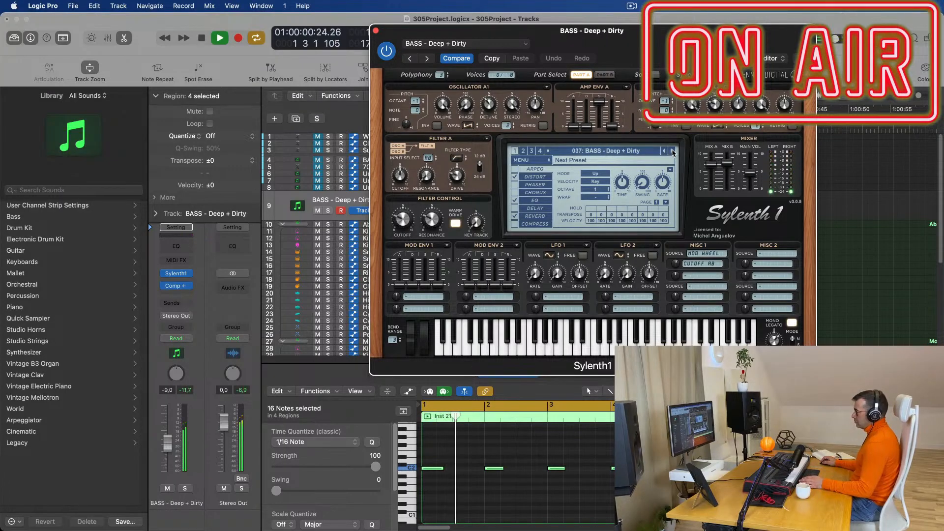
Audition the presets BASS - Detuned Bassline and BASS - Distorted Bass, keeping the synth window within reach.
{"action": "left_click_drag", "start_coordinate": [688, 31], "coordinate": [690, 66]}
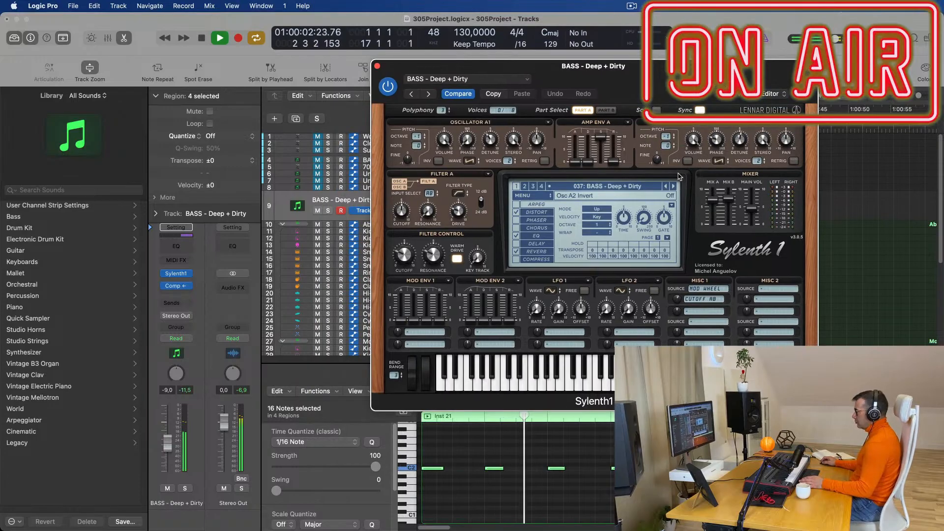
{"action": "left_click", "coordinate": [673, 187]}
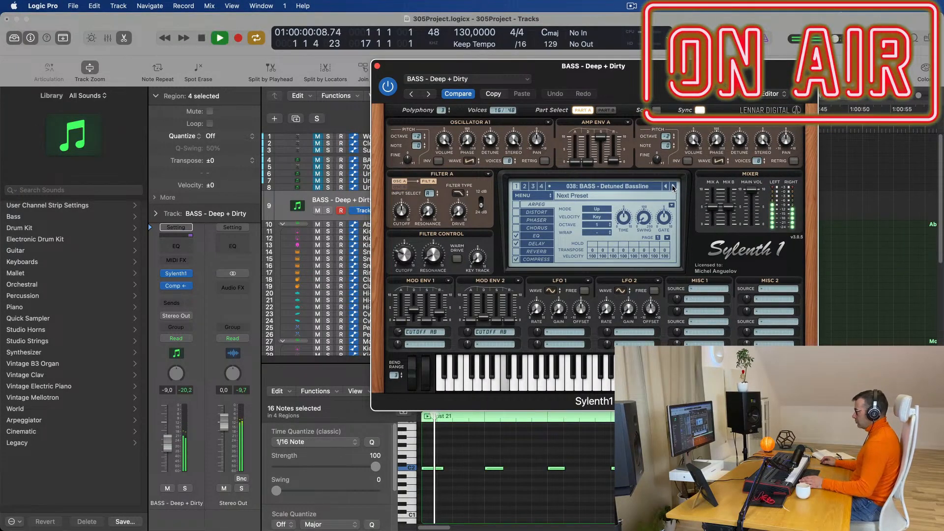
{"action": "left_click_drag", "start_coordinate": [683, 81], "coordinate": [616, 103]}
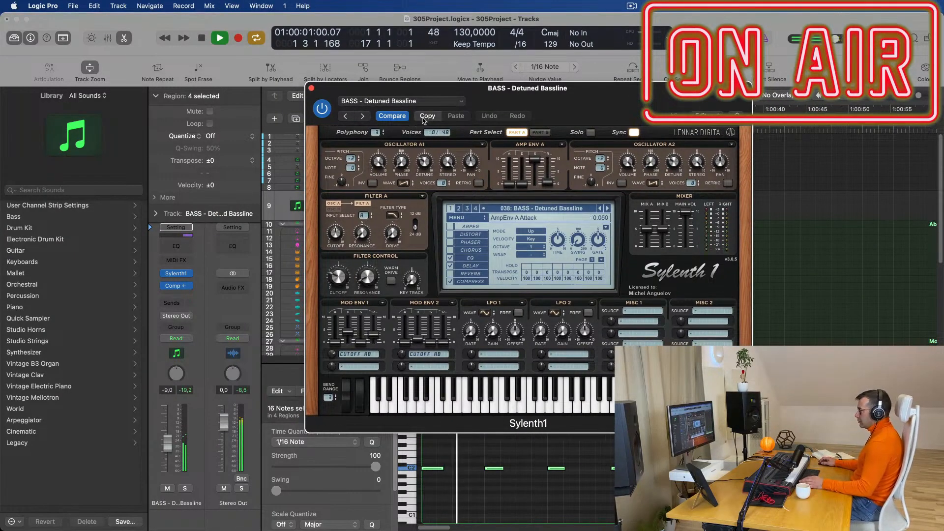
{"action": "left_click", "coordinate": [608, 209]}
{"action": "key", "text": "space"}
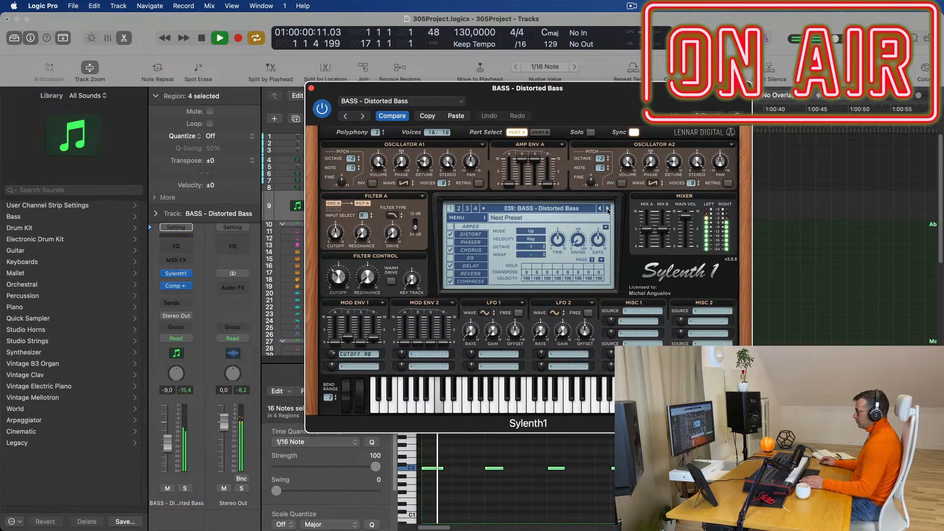
Advance through the Sylenth1 bass presets from BASS - DnB Bass to BASS - Electro Thing 1 during playback.
{"action": "left_click", "coordinate": [609, 209]}
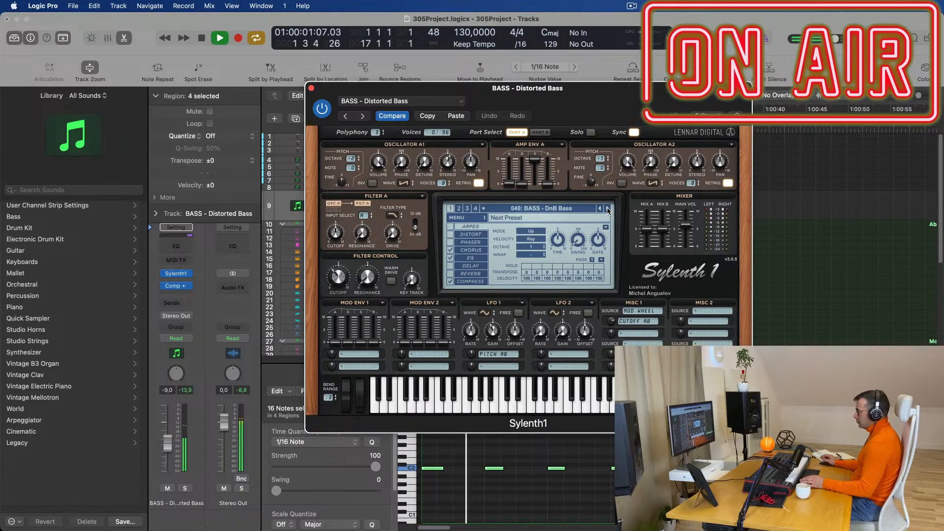
{"action": "left_click", "coordinate": [608, 209]}
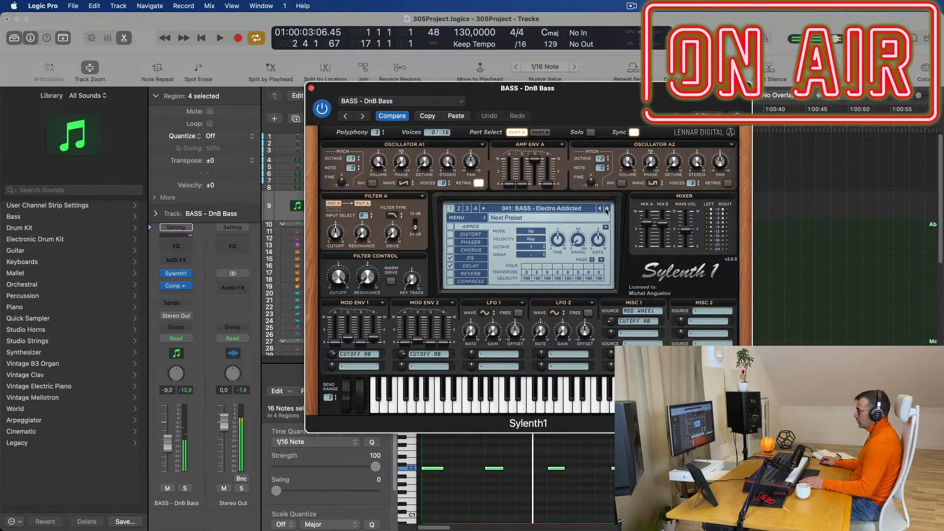
{"action": "left_click", "coordinate": [607, 209]}
{"action": "key", "text": "space"}
{"action": "left_click", "coordinate": [607, 209]}
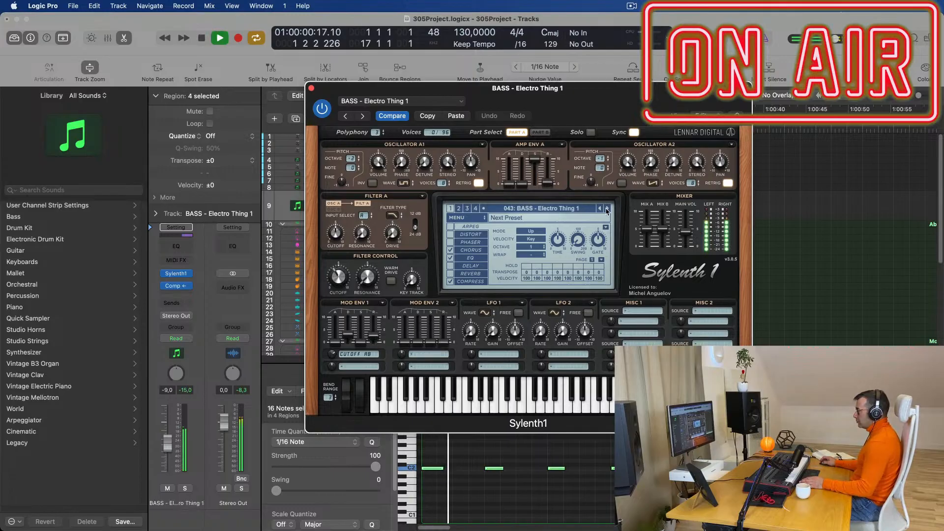
Advance the Sylenth1 presets from BASS - Electro Thing 1 to BASS - Fat Chorus Bass during playback and close the synth window.
{"action": "left_click", "coordinate": [608, 209]}
{"action": "key", "text": "space"}
{"action": "left_click", "coordinate": [608, 209]}
{"action": "left_click", "coordinate": [607, 209]}
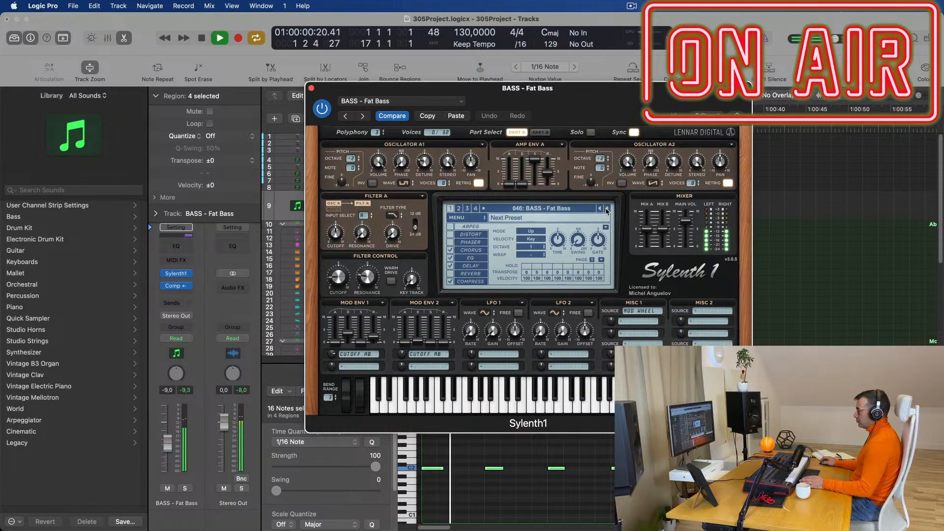
{"action": "left_click", "coordinate": [607, 209]}
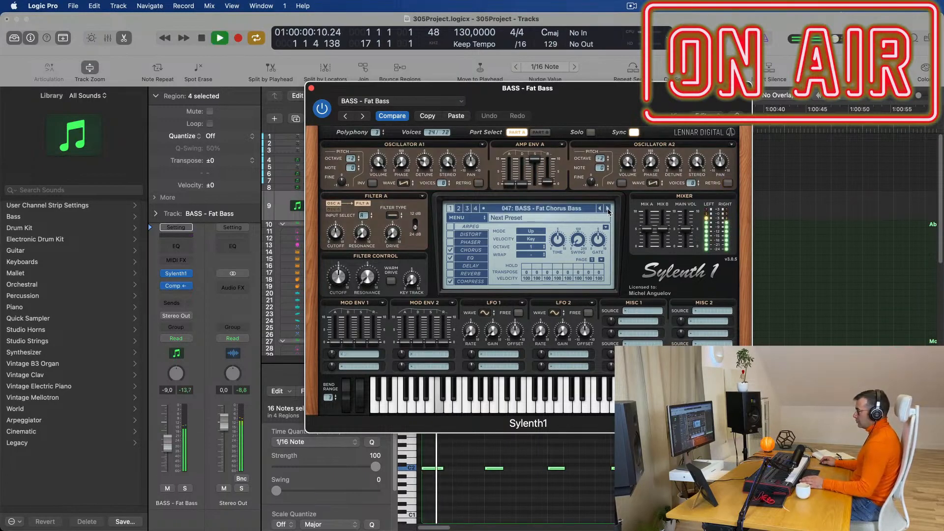
{"action": "key", "text": "space"}
{"action": "left_click_drag", "start_coordinate": [309, 92], "coordinate": [397, 38]}
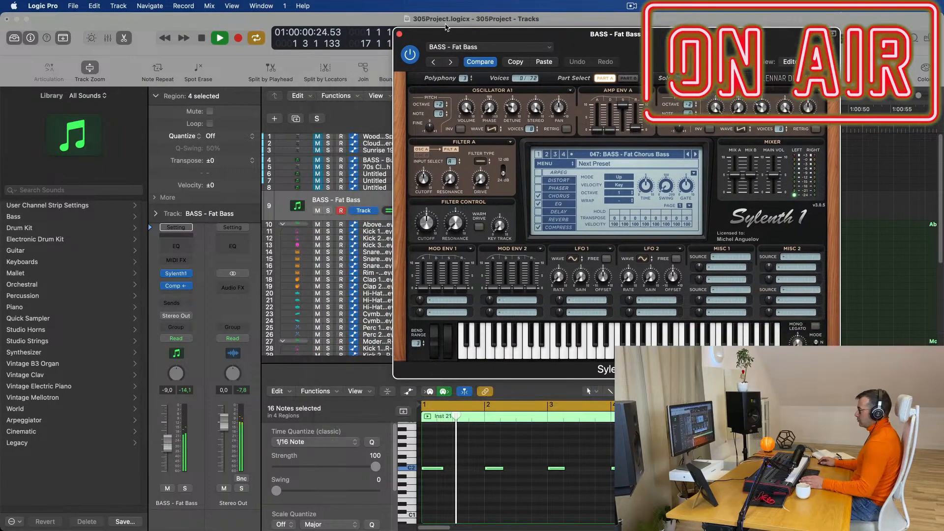
{"action": "left_click", "coordinate": [398, 34]}
{"action": "key", "text": "space"}
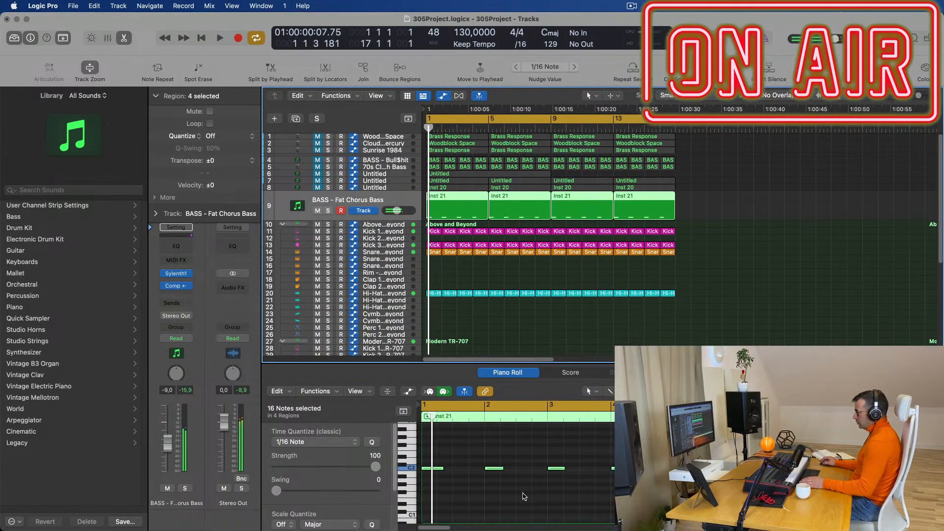
Select all 16 notes in the four Inst 21 regions and lengthen them to about half a bar.
{"action": "left_click", "coordinate": [526, 498]}
{"action": "left_click", "coordinate": [543, 494], "text": "ctrl+alt"}
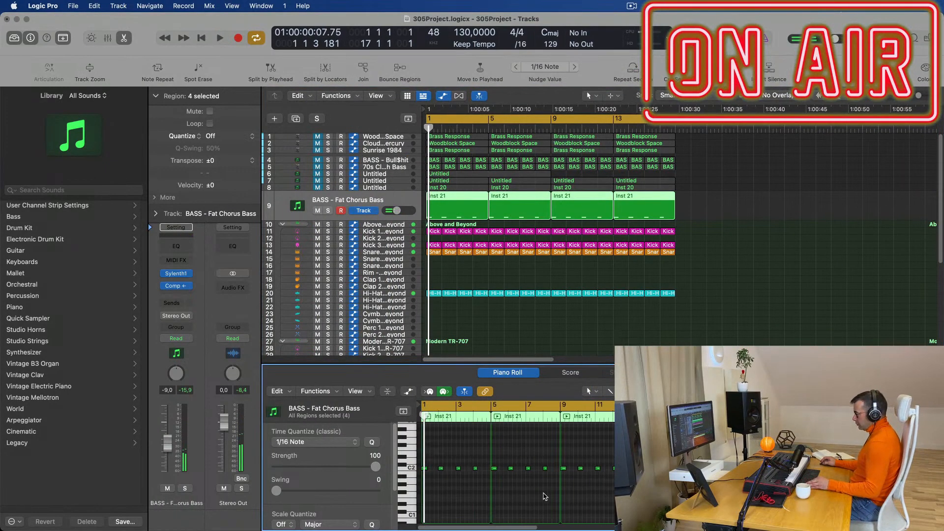
{"action": "key", "text": "super+a"}
{"action": "scroll", "coordinate": [492, 492], "scroll_direction": "right", "scroll_amount": 3}
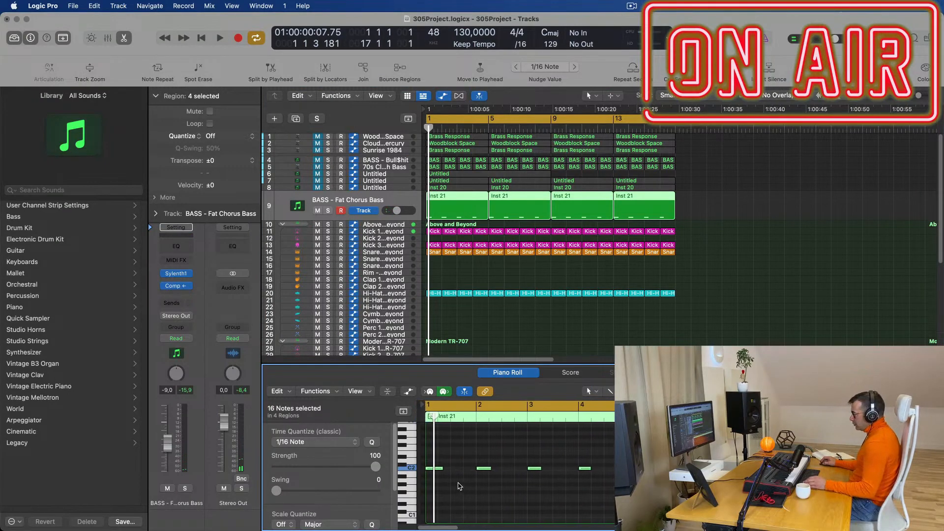
{"action": "left_click_drag", "start_coordinate": [439, 468], "coordinate": [445, 468]}
{"action": "key", "text": "space"}
Lower the BASS - Fat Chorus Bass track volume to -15.2 dB while replaying the arrangement from the start.
{"action": "left_click_drag", "start_coordinate": [397, 210], "coordinate": [392, 210]}
{"action": "key", "text": "Return"}
{"action": "key", "text": "Return"}
{"action": "left_click_drag", "start_coordinate": [170, 455], "coordinate": [169, 454]}
{"action": "key", "text": "space"}
{"action": "key", "text": "space"}
{"action": "key", "text": "space"}
{"action": "key", "text": "space"}
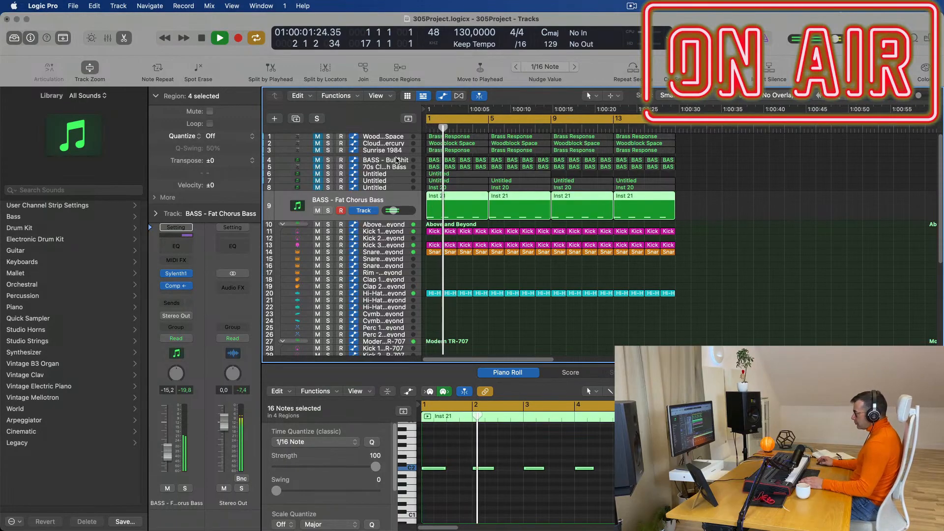
Unmute the 70s Classic Synth Bass track and play it with the beat from the start.
{"action": "left_click", "coordinate": [392, 162]}
{"action": "key", "text": "Return"}
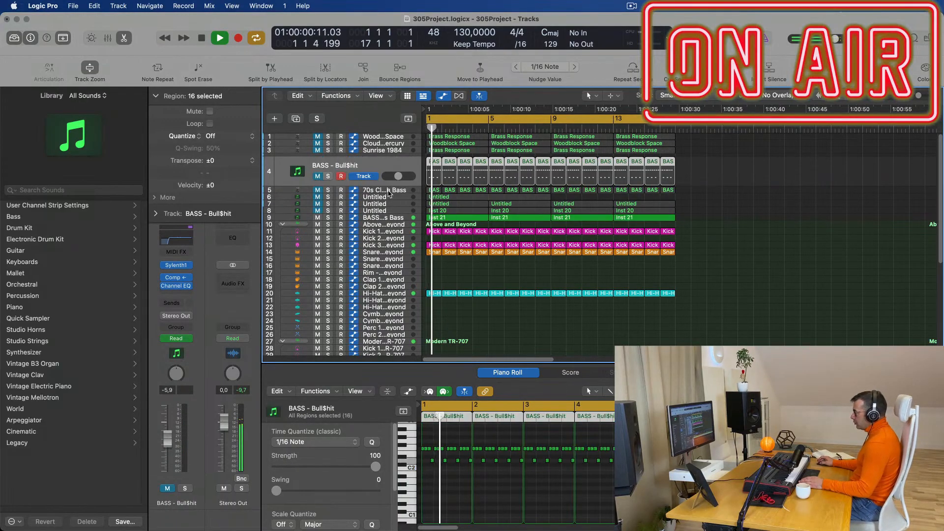
{"action": "left_click", "coordinate": [393, 191]}
{"action": "key", "text": "Return"}
{"action": "left_click", "coordinate": [317, 183]}
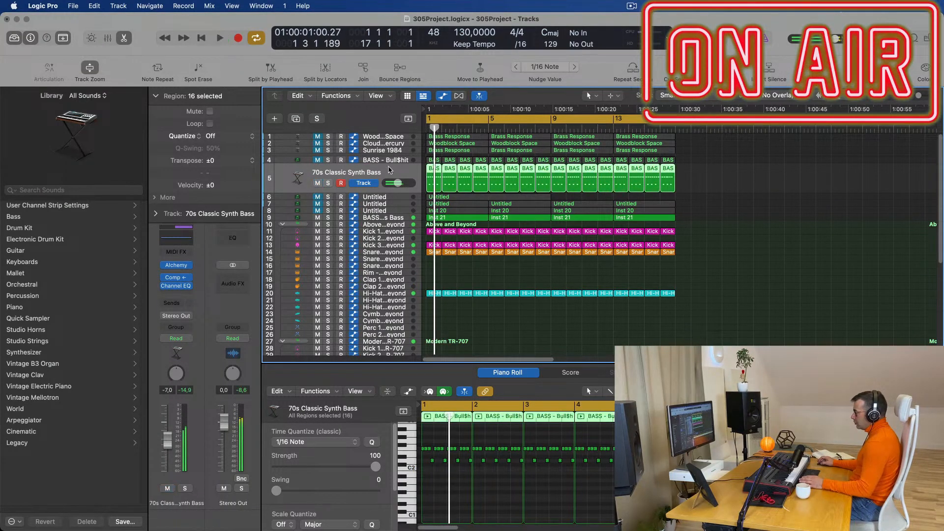
Raise the lower row of notes in the 70s Classic Synth Bass regions to the upper row's pitch and set the track volume to -12.2 dB.
{"action": "scroll", "coordinate": [486, 493], "scroll_direction": "down", "scroll_amount": 5}
{"action": "left_click", "coordinate": [512, 490]}
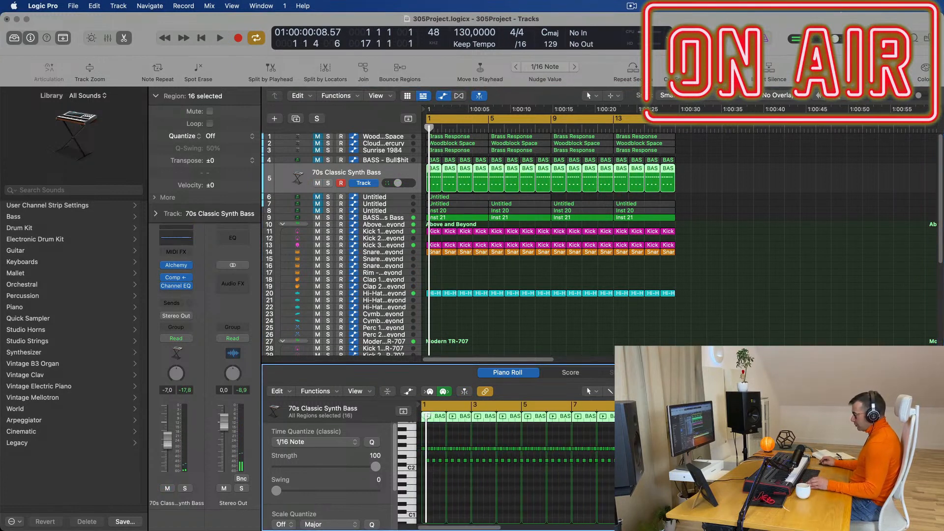
{"action": "left_click_drag", "start_coordinate": [831, 477], "coordinate": [424, 458]}
{"action": "scroll", "coordinate": [443, 500], "scroll_direction": "up", "scroll_amount": 3}
{"action": "scroll", "coordinate": [442, 500], "scroll_direction": "up", "scroll_amount": 3}
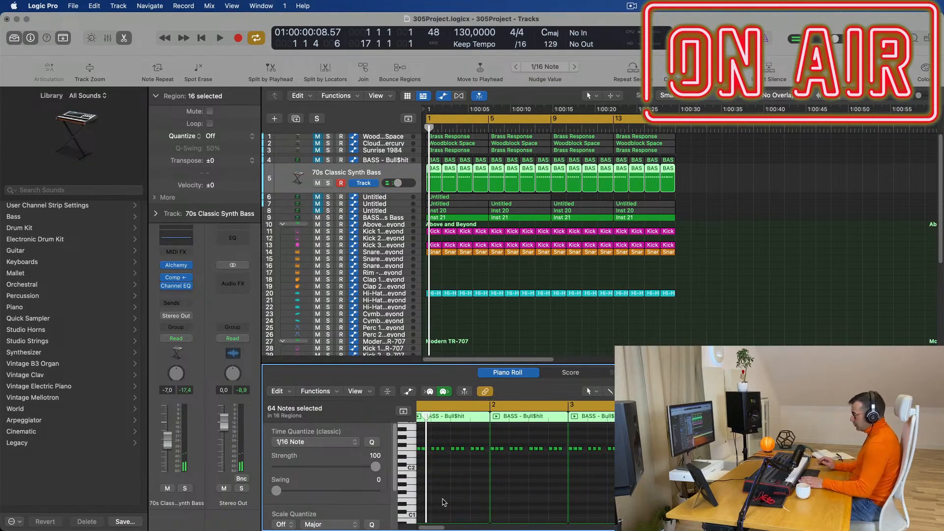
{"action": "key", "text": "space"}
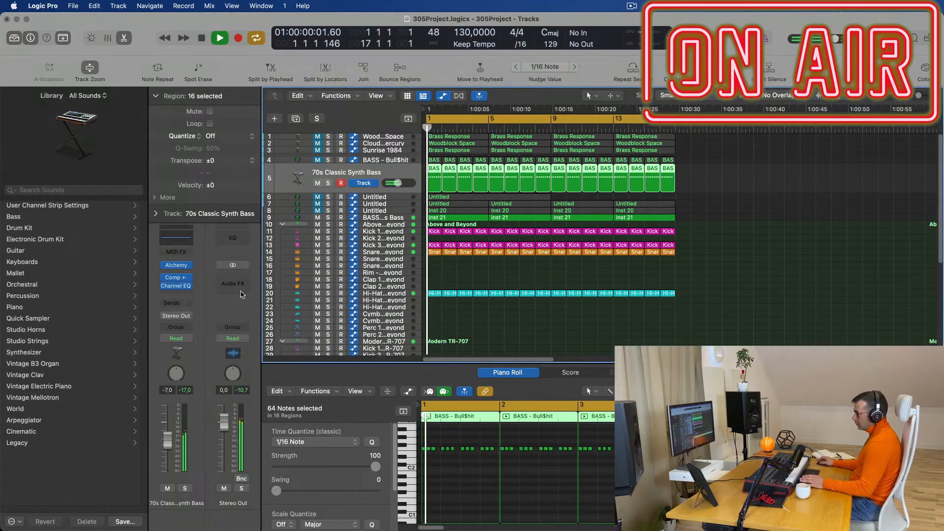
{"action": "left_click_drag", "start_coordinate": [168, 440], "coordinate": [168, 454]}
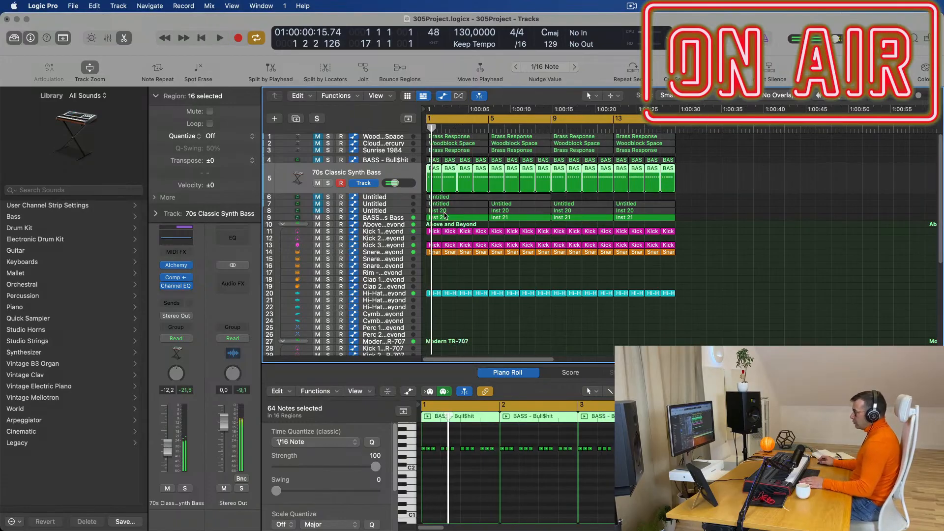
Duplicate the BASS - Fat Chorus Bass track and move the 16 regions from the 70s Classic Synth Bass track onto the new one.
{"action": "left_click", "coordinate": [387, 218]}
{"action": "key", "text": "space"}
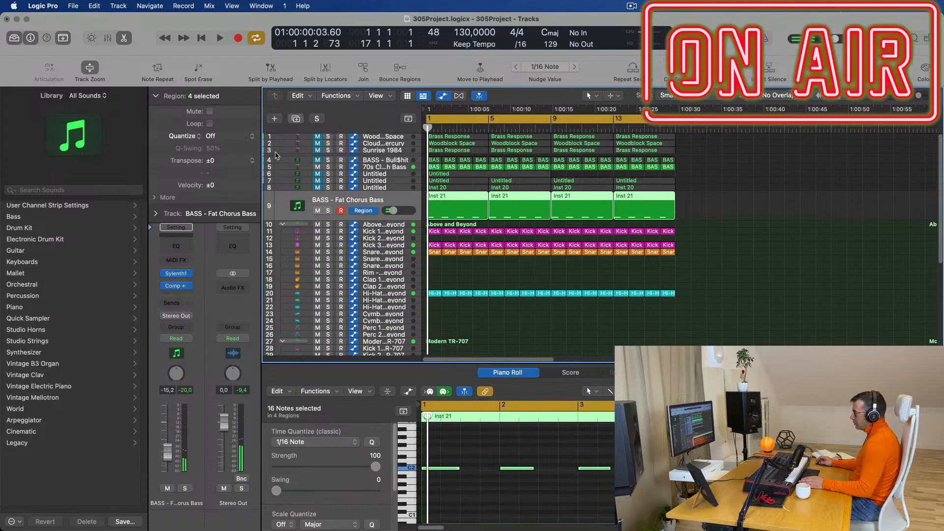
{"action": "key", "text": "super+d"}
{"action": "left_click_drag", "start_coordinate": [703, 168], "coordinate": [433, 213]}
{"action": "key", "text": "space"}
{"action": "key", "text": "space"}
Show the duplicated track's Sylenth1 window and advance the preset through BASS - Fat Saws to BASS - Feelin Good during playback.
{"action": "key", "text": "v"}
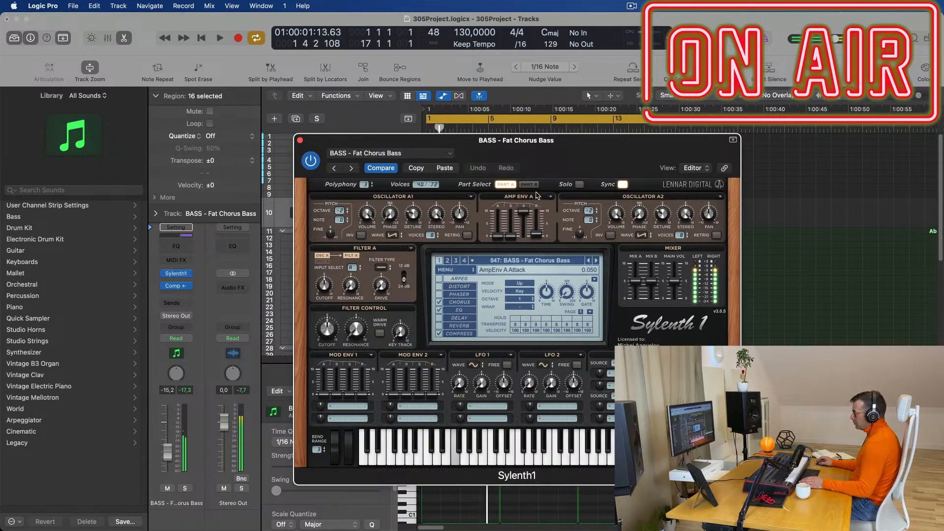
{"action": "key", "text": "space"}
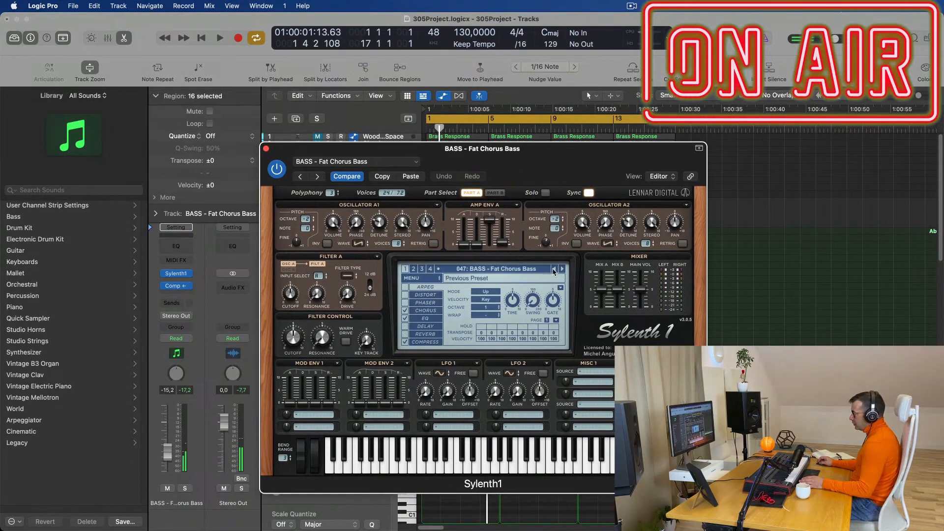
{"action": "key", "text": "space"}
{"action": "left_click", "coordinate": [562, 269]}
{"action": "left_click", "coordinate": [563, 269]}
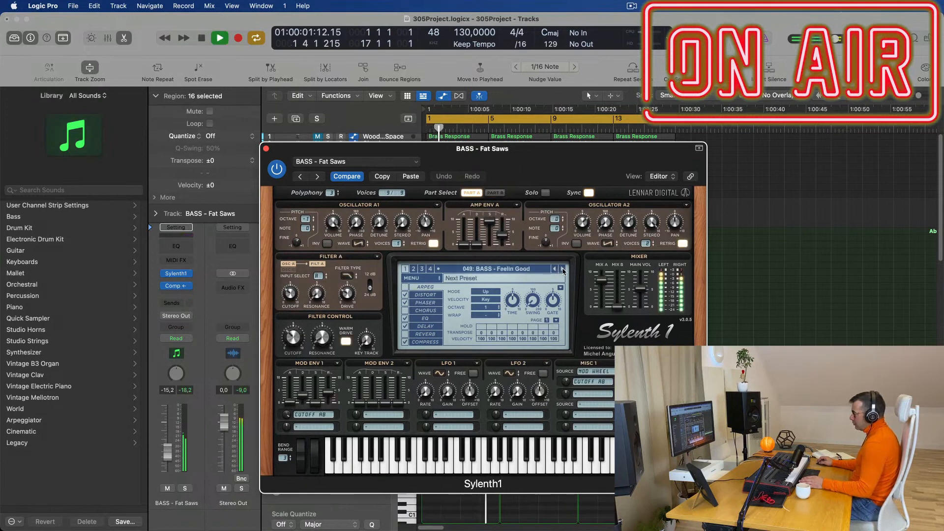
{"action": "left_click_drag", "start_coordinate": [549, 184], "coordinate": [730, 148]}
Lower the duplicated track's volume to -18.0 dB and audition the next preset, BASS - Felicity.
{"action": "key", "text": "space"}
{"action": "key", "text": "space"}
{"action": "left_click_drag", "start_coordinate": [167, 460], "coordinate": [168, 465]}
{"action": "left_click", "coordinate": [743, 233]}
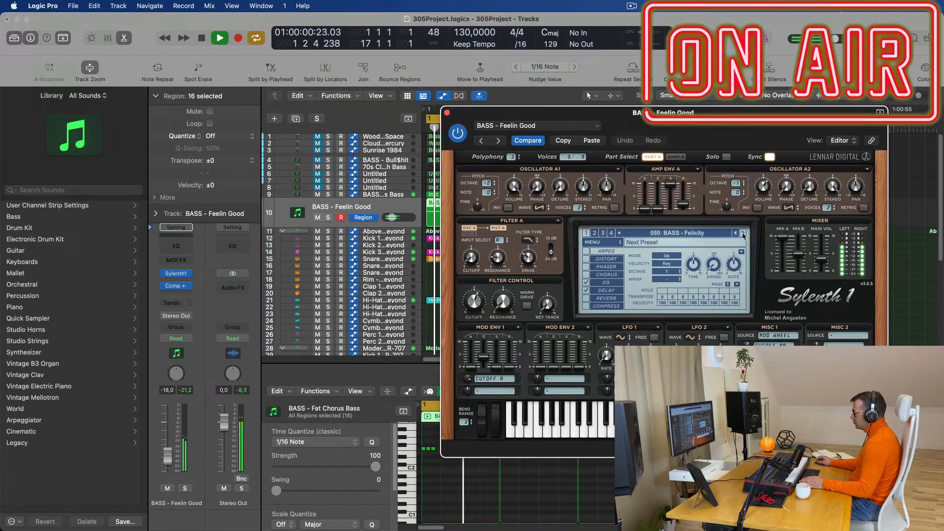
{"action": "left_click_drag", "start_coordinate": [728, 113], "coordinate": [554, 134]}
{"action": "key", "text": "space"}
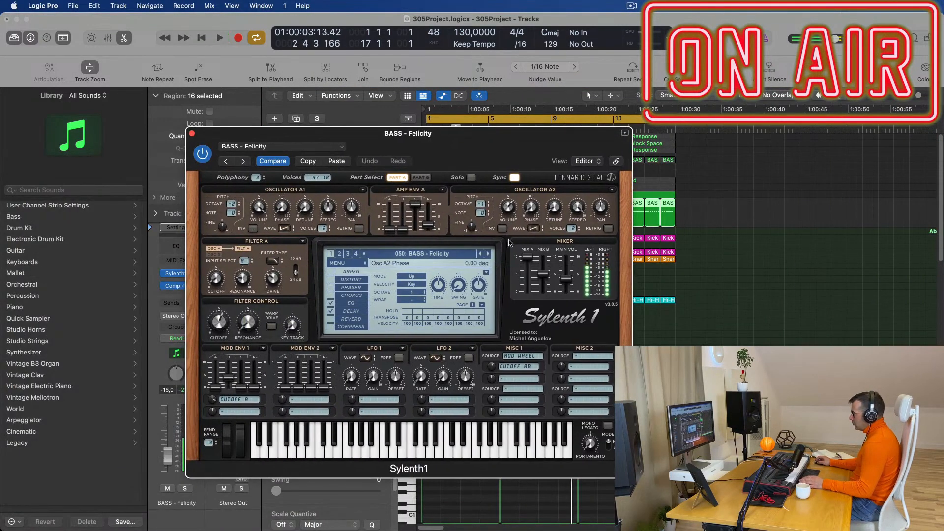
Switch the duplicated track's preset to BASS - Get Outta My Way and lower its volume to -21.5 dB.
{"action": "left_click", "coordinate": [488, 254]}
{"action": "left_click", "coordinate": [489, 254]}
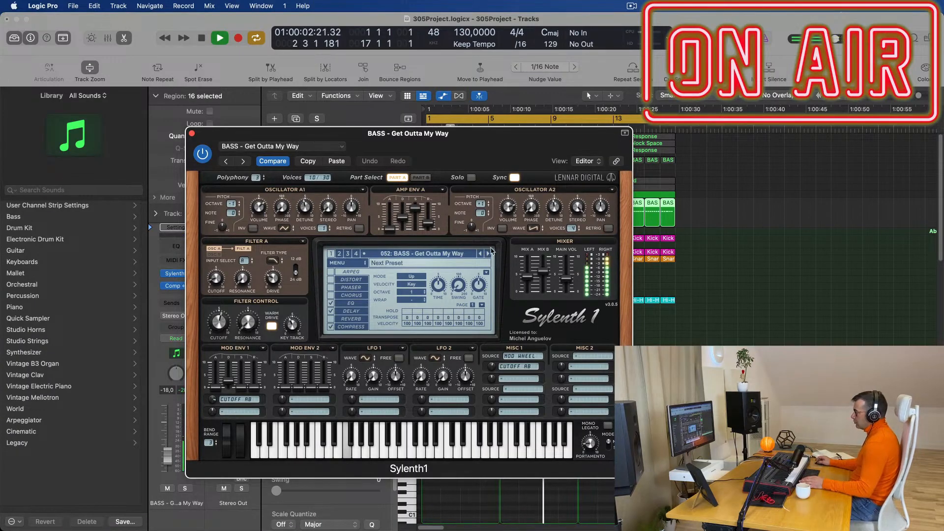
{"action": "left_click_drag", "start_coordinate": [500, 152], "coordinate": [550, 163]}
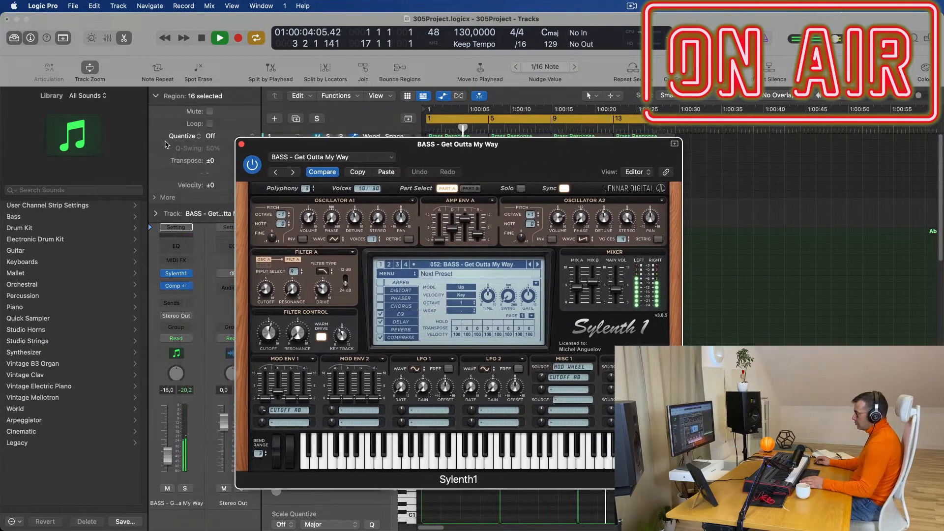
{"action": "left_click", "coordinate": [241, 144]}
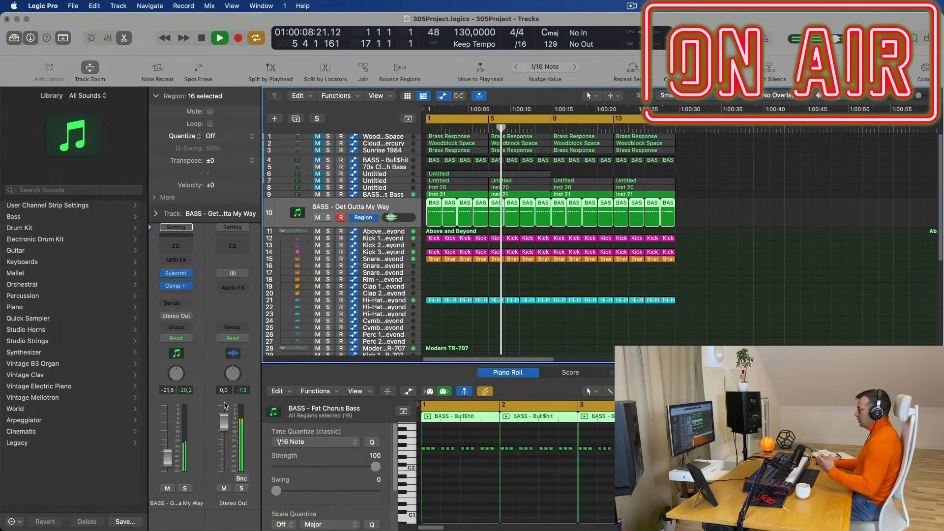
{"action": "left_click", "coordinate": [734, 232]}
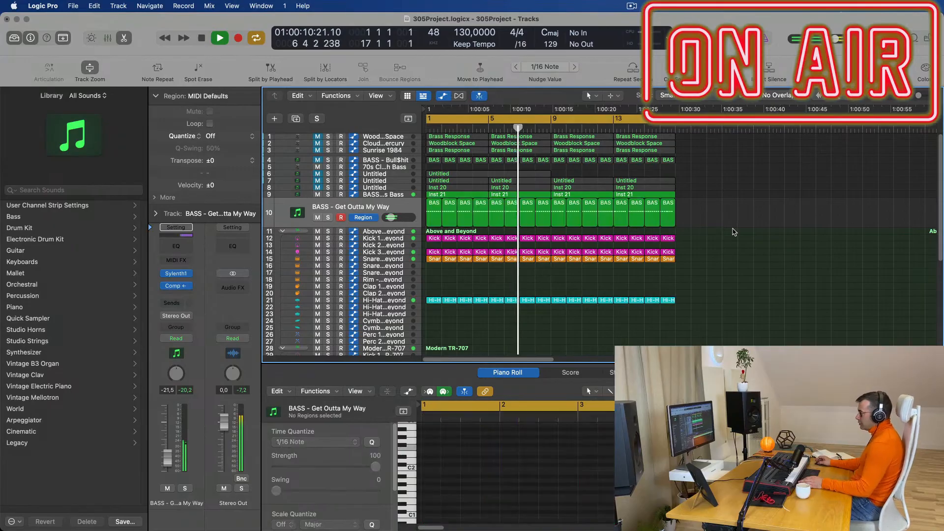
Select the Woodblock Space track, unmute it and replay the arrangement from the start.
{"action": "left_click", "coordinate": [387, 195]}
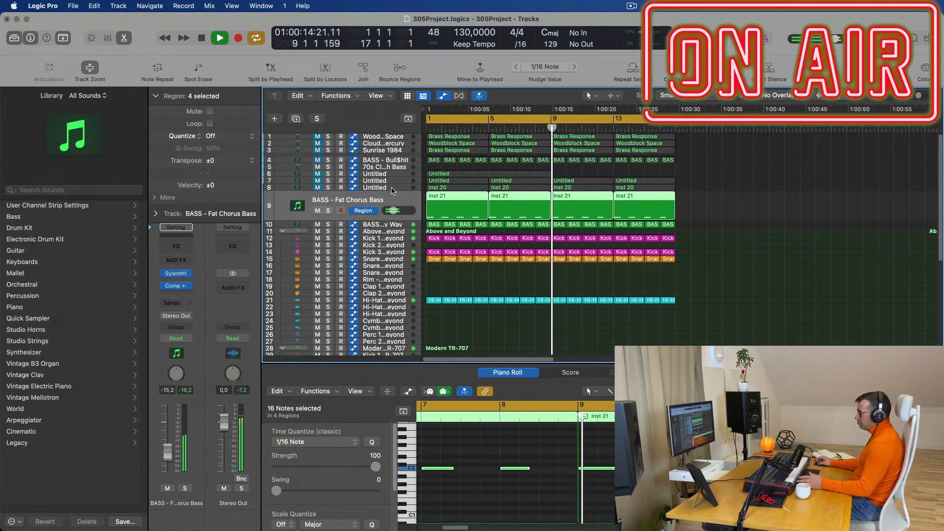
{"action": "left_click", "coordinate": [390, 188]}
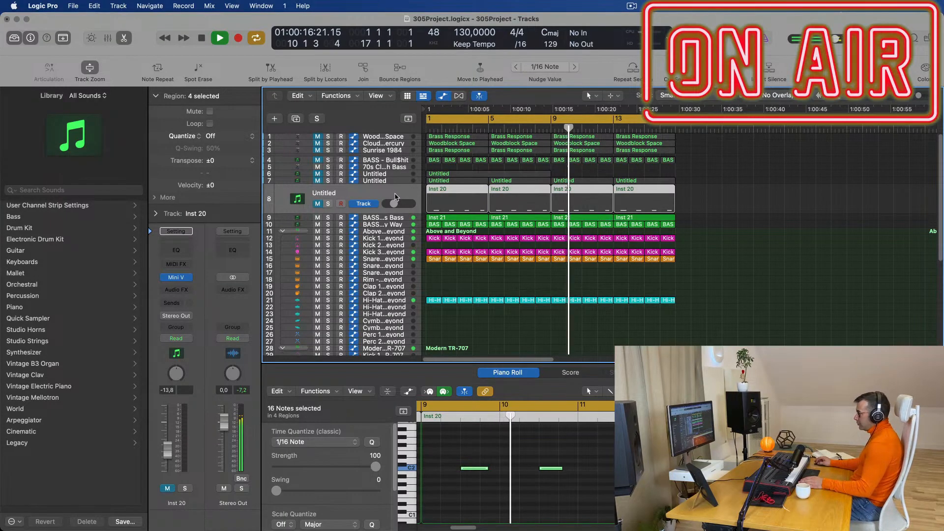
{"action": "left_click", "coordinate": [395, 139]}
{"action": "key", "text": "Return"}
{"action": "key", "text": "Return"}
{"action": "key", "text": "Return"}
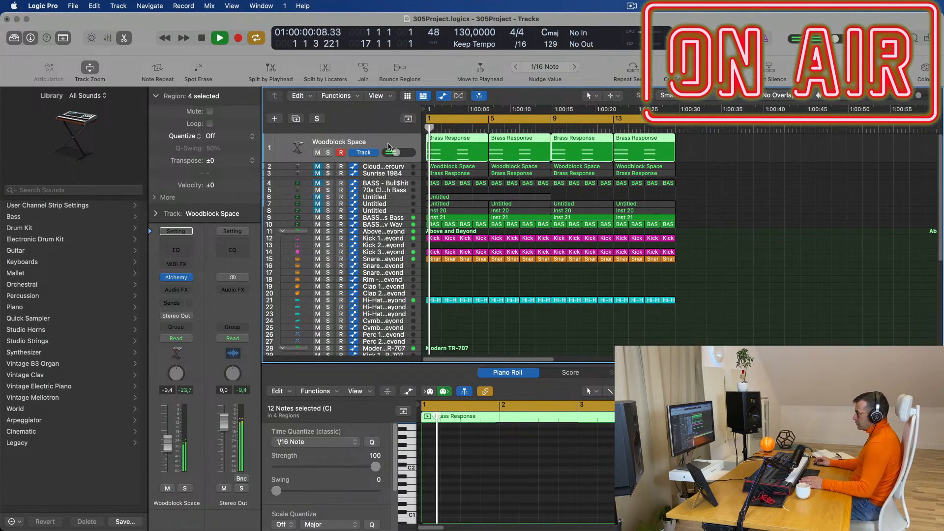
{"action": "left_click", "coordinate": [189, 277]}
{"action": "mouse_move", "coordinate": [217, 221]}
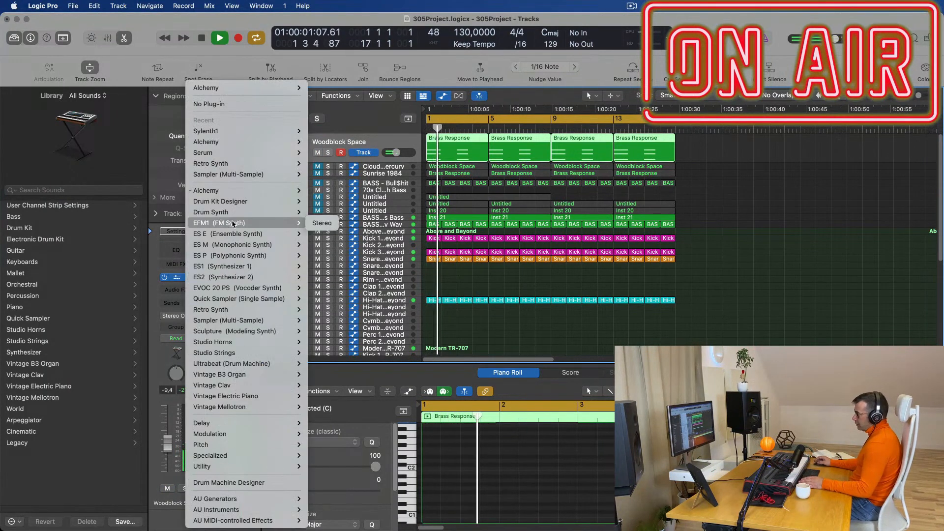
{"action": "left_click", "coordinate": [728, 281]}
{"action": "key", "text": "Return"}
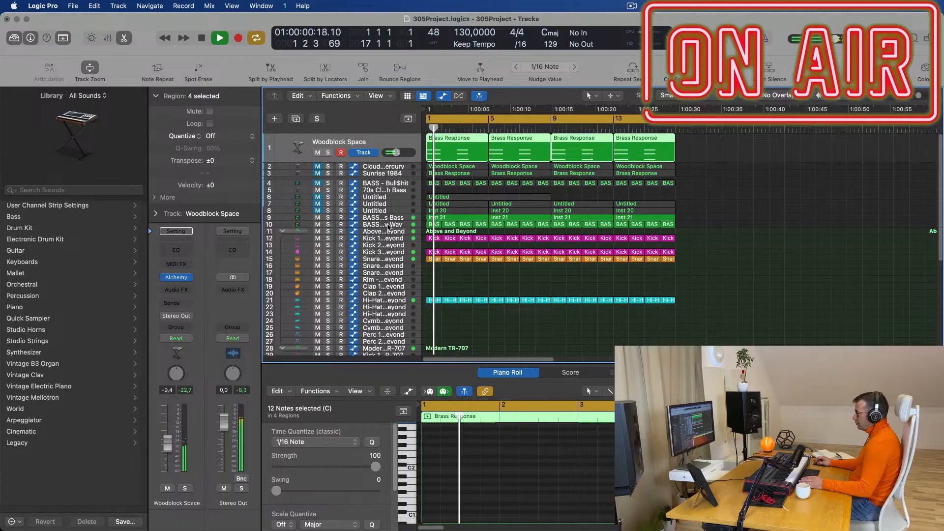
Duplicate the BASS - Get Outta My Way track and move the first Brass Response region from the Woodblock Space track onto the new one.
{"action": "left_click", "coordinate": [388, 226]}
{"action": "left_click", "coordinate": [296, 119]}
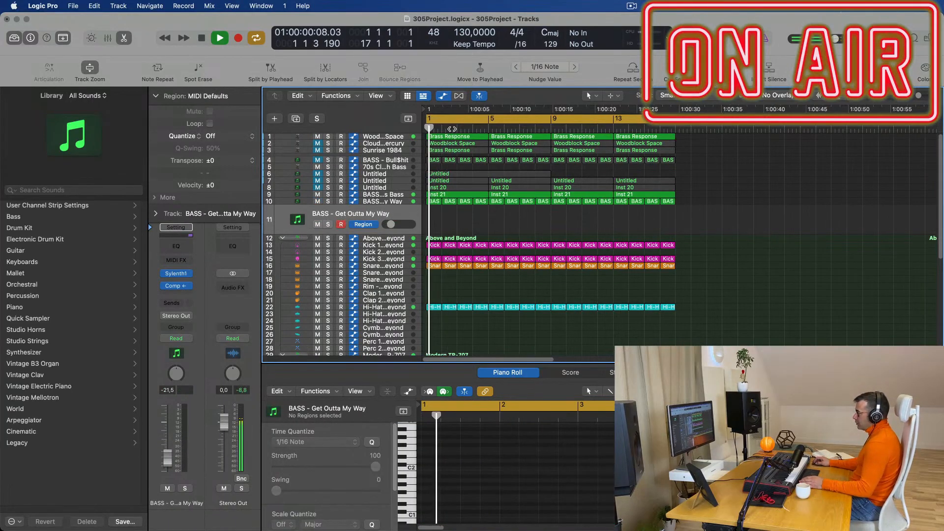
{"action": "key", "text": "space"}
{"action": "left_click_drag", "start_coordinate": [461, 136], "coordinate": [466, 224]}
{"action": "key", "text": "space"}
{"action": "key", "text": "space"}
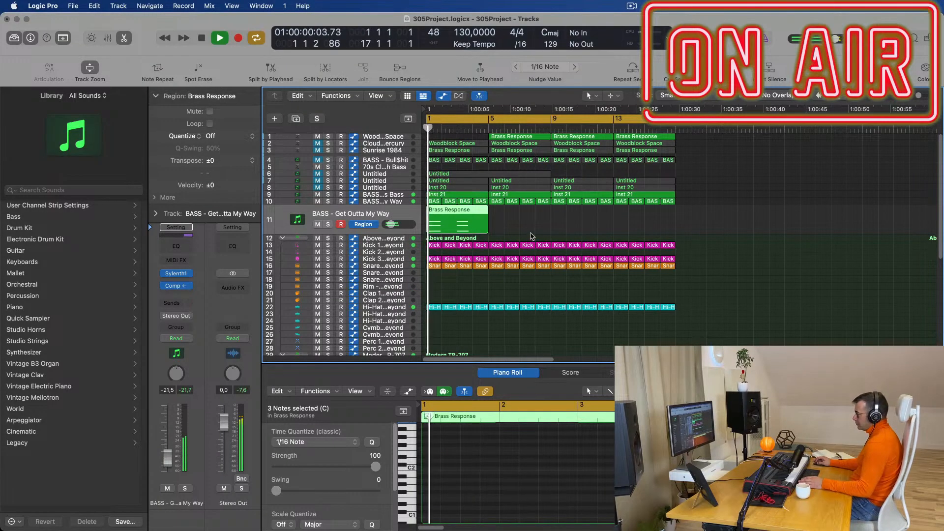
{"action": "scroll", "coordinate": [471, 462], "scroll_direction": "up", "scroll_amount": 5}
{"action": "scroll", "coordinate": [471, 462], "scroll_direction": "up", "scroll_amount": 2}
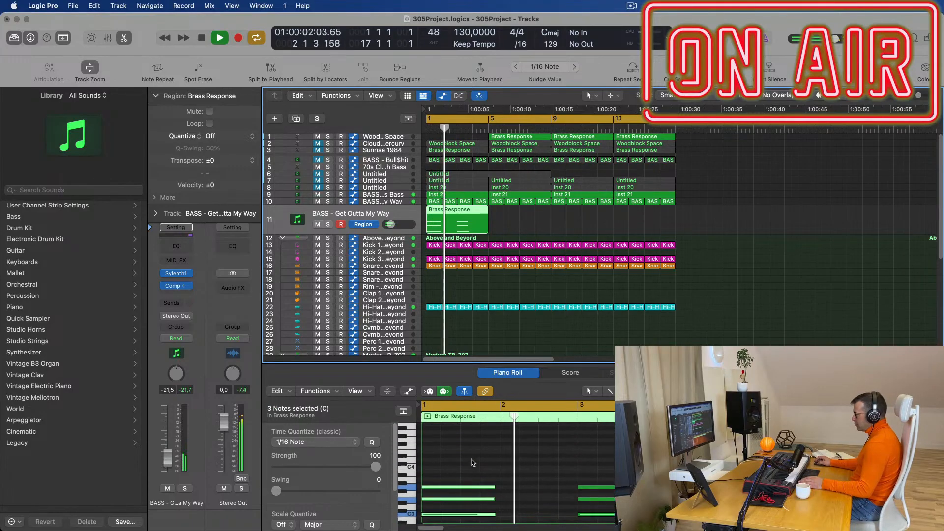
Open Sylenth1 on the new track holding the Brass Response region, load the preset ARP - Acid Thing 2 and play it.
{"action": "left_click", "coordinate": [177, 275]}
{"action": "left_click_drag", "start_coordinate": [576, 151], "coordinate": [647, 136]}
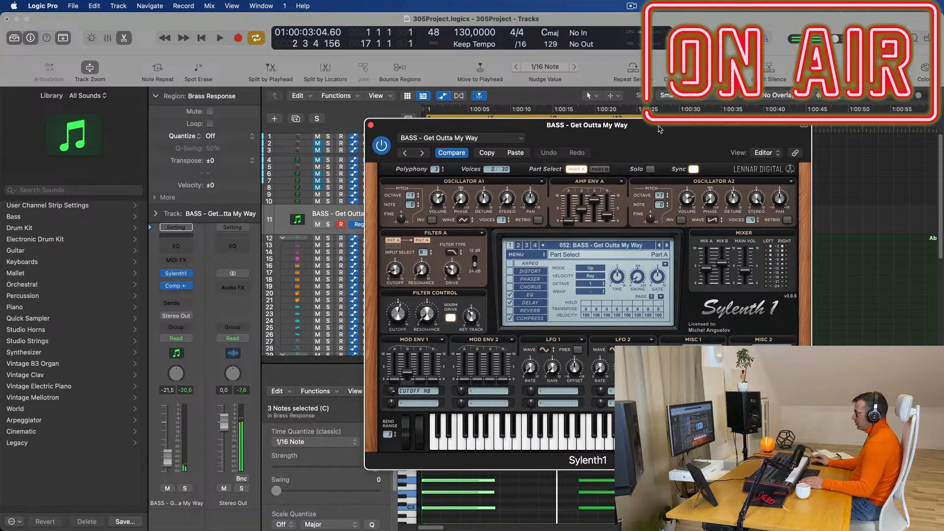
{"action": "left_click", "coordinate": [578, 246]}
{"action": "left_click", "coordinate": [543, 263]}
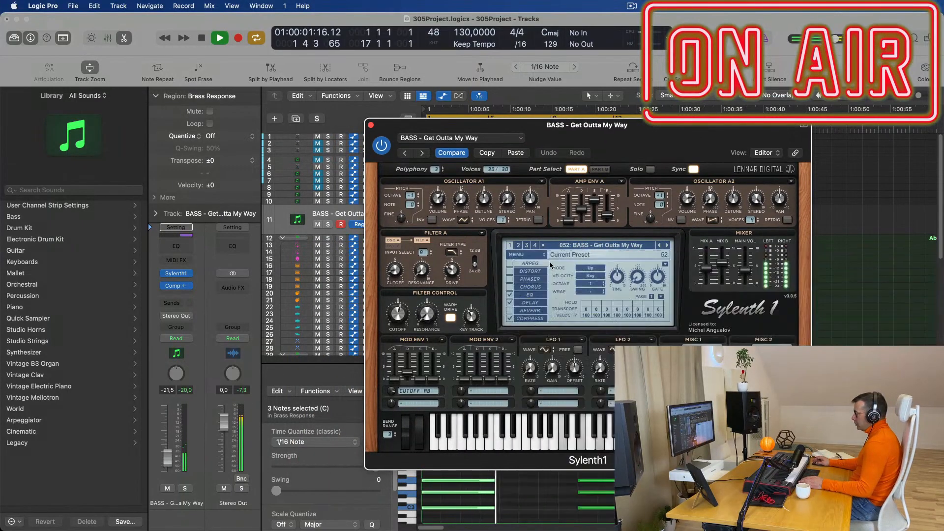
{"action": "left_click_drag", "start_coordinate": [637, 134], "coordinate": [717, 144]}
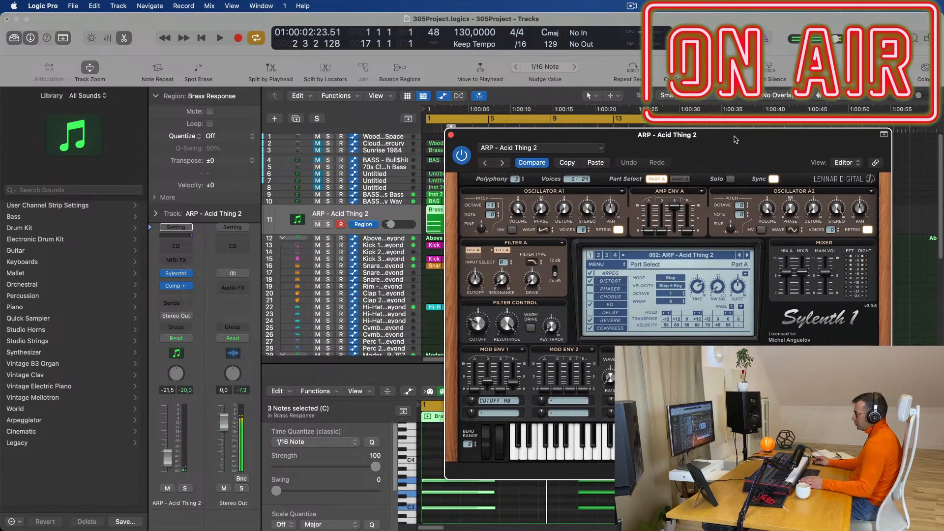
{"action": "key", "text": "space"}
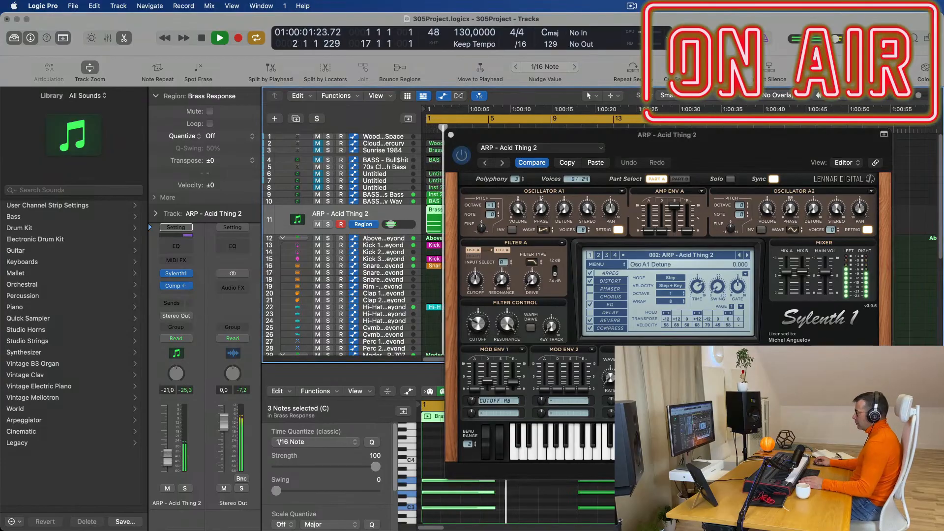
Audition the ARP - Acid Thing 2 sound against the arrangement and close its Sylenth1 window.
{"action": "left_click_drag", "start_coordinate": [720, 136], "coordinate": [545, 217]}
{"action": "key", "text": "space"}
{"action": "key", "text": "space"}
{"action": "left_click", "coordinate": [274, 217]}
{"action": "key", "text": "space"}
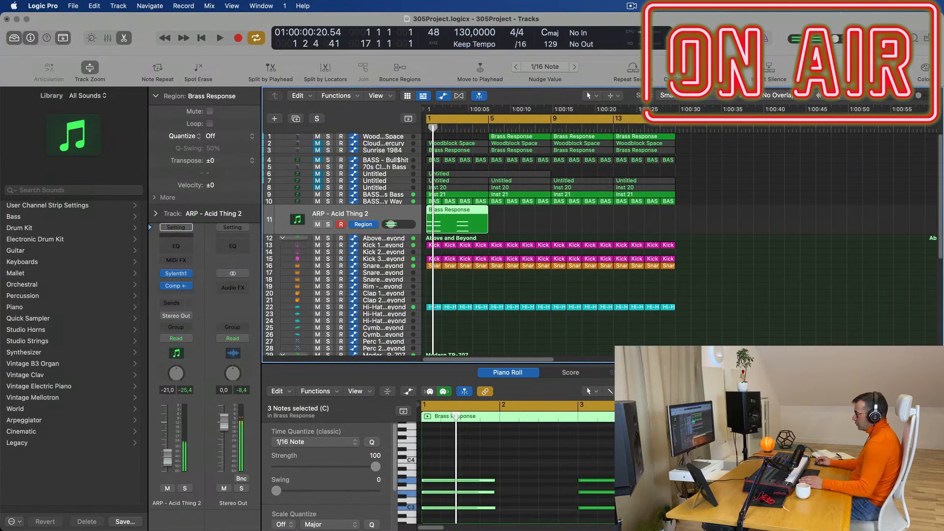
Shift all six chord notes of the Brass Response region one bar later and replay from the start.
{"action": "scroll", "coordinate": [585, 484], "scroll_direction": "down", "scroll_amount": 3}
{"action": "left_click_drag", "start_coordinate": [594, 506], "coordinate": [559, 437]}
{"action": "scroll", "coordinate": [514, 495], "scroll_direction": "up", "scroll_amount": 1}
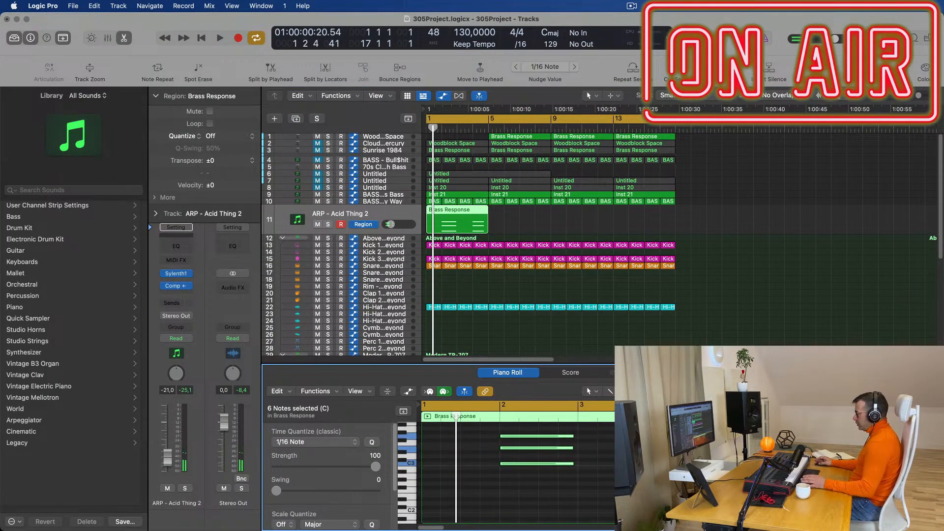
{"action": "left_click", "coordinate": [634, 464]}
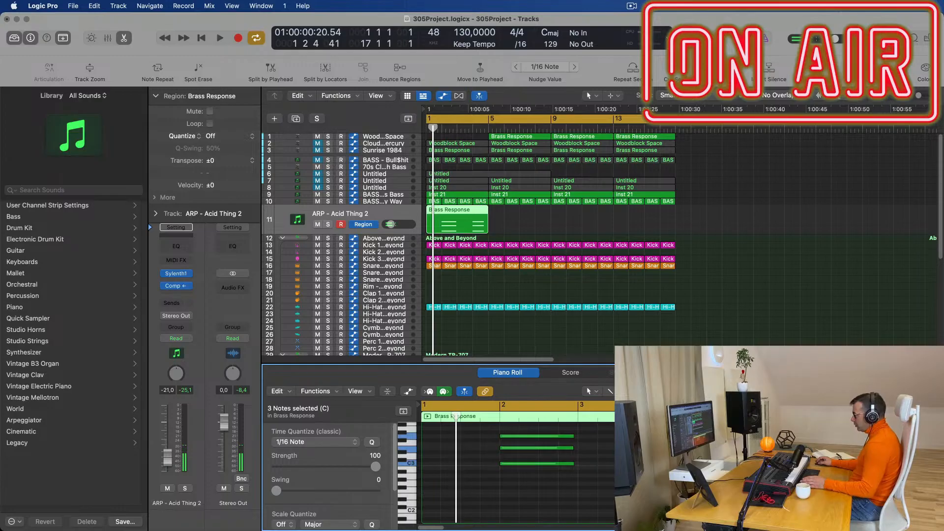
{"action": "key", "text": "space"}
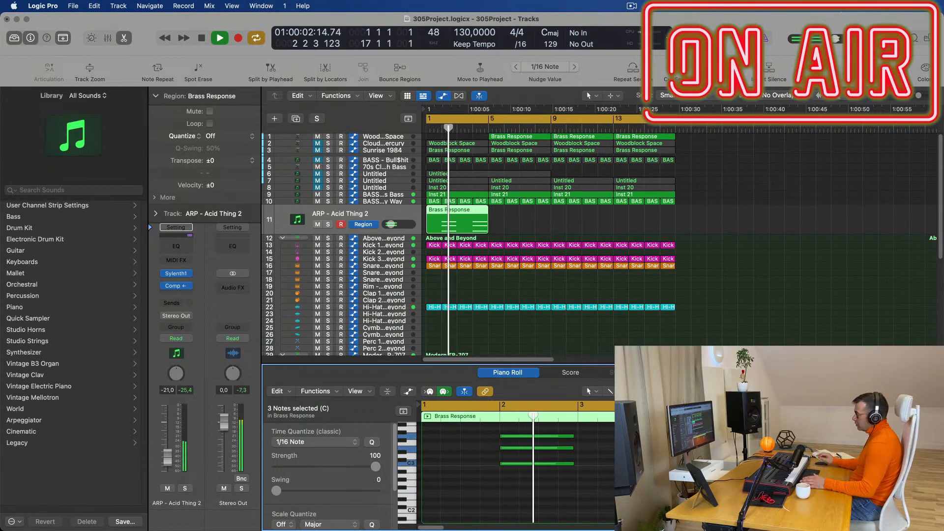
{"action": "key", "text": "Return"}
{"action": "scroll", "coordinate": [590, 235], "scroll_direction": "down", "scroll_amount": 2}
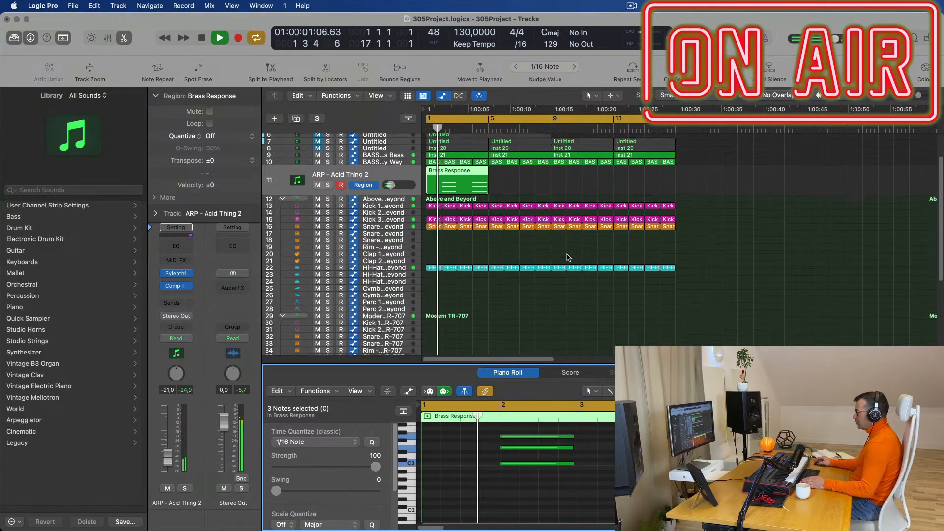
{"action": "key", "text": "space"}
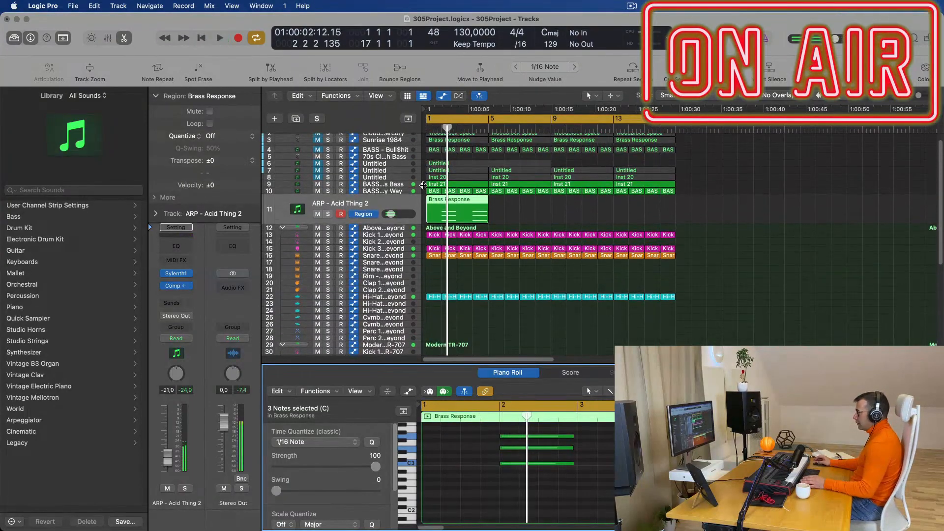
Play the arrangement with the BASS - Get Outta My Way track selected, and with a note of BASS - Fat Chorus Bass selected.
{"action": "left_click", "coordinate": [388, 193]}
{"action": "key", "text": "space"}
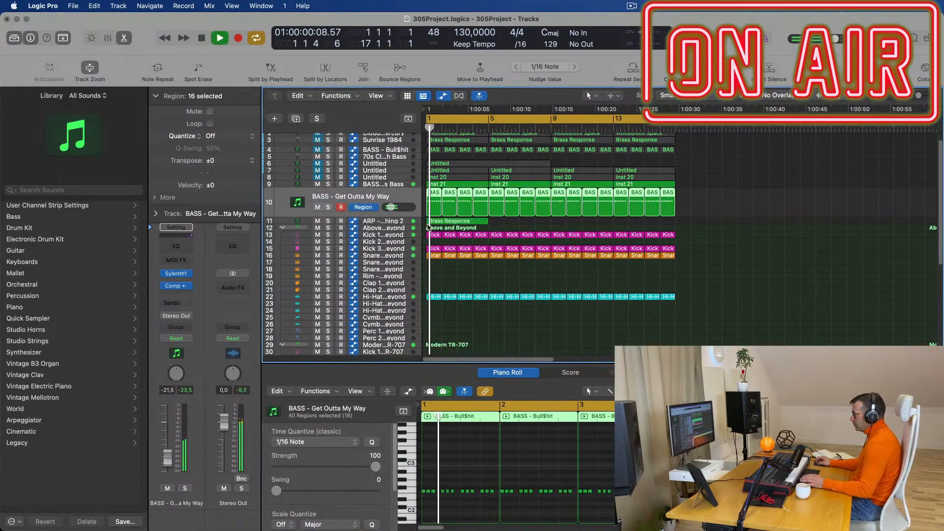
{"action": "key", "text": "Up"}
{"action": "key", "text": "space"}
{"action": "left_click_drag", "start_coordinate": [529, 480], "coordinate": [516, 516]}
{"action": "key", "text": "space"}
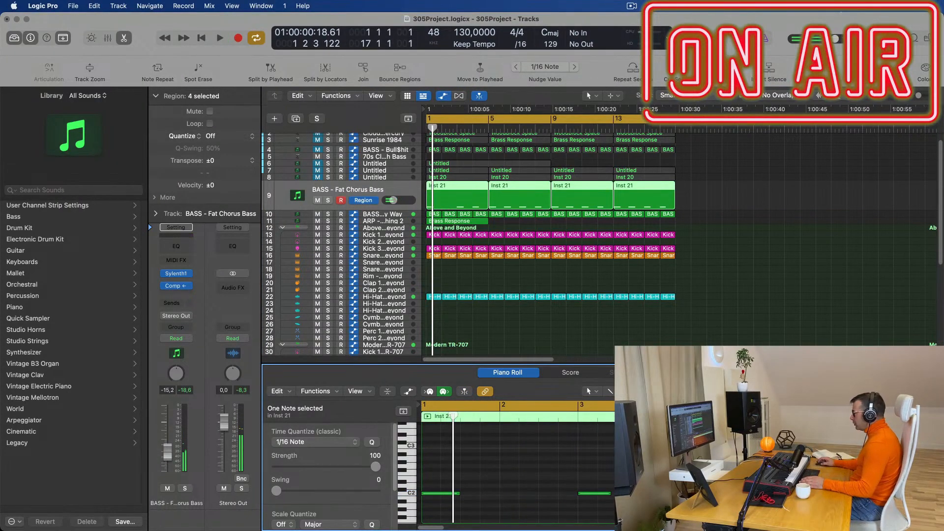
{"action": "key", "text": "space"}
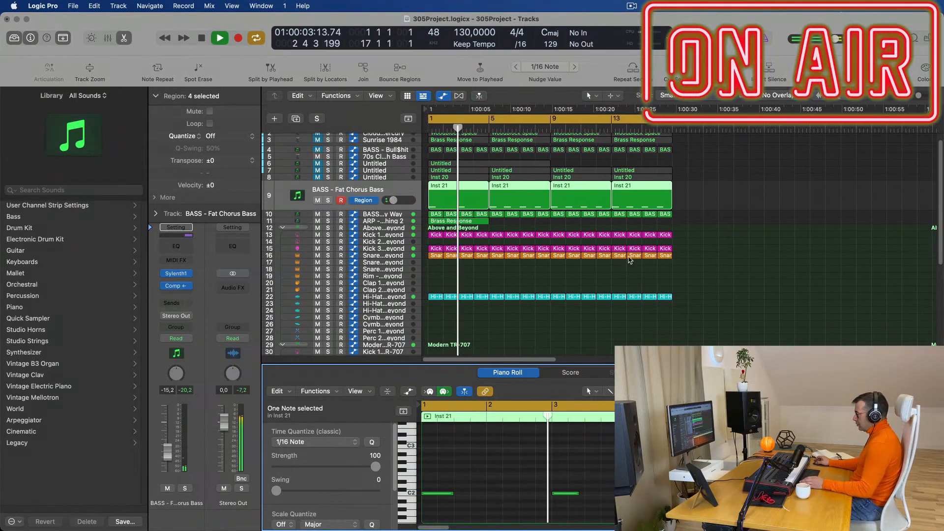
{"action": "key", "text": "space"}
Switch the Sylenth1 preset on the ARP - Acid Thing 2 track to ARP - Fat Bassline and play it.
{"action": "left_click", "coordinate": [370, 222]}
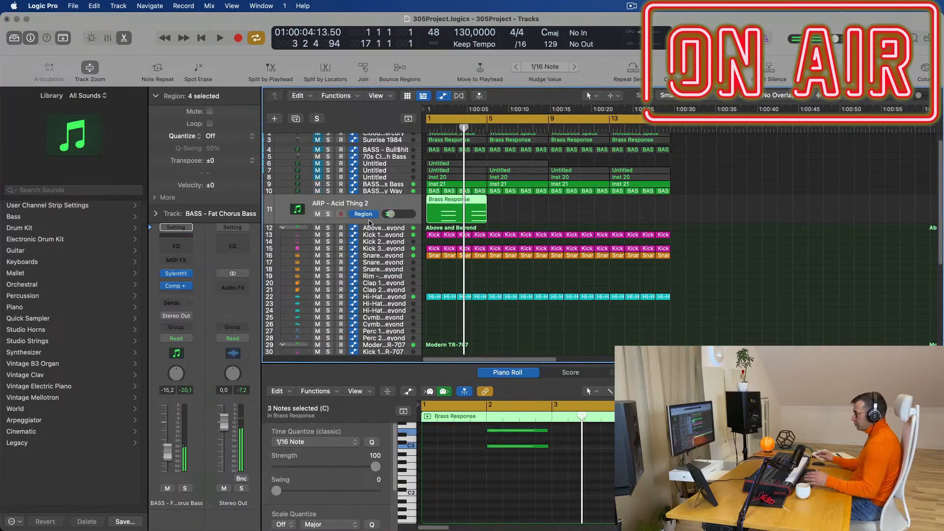
{"action": "key", "text": "space"}
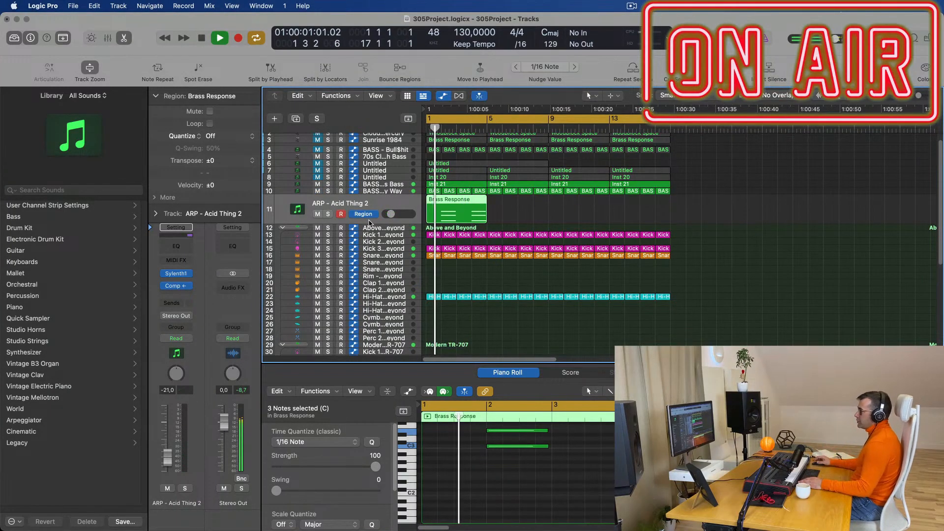
{"action": "key", "text": "space"}
{"action": "key", "text": "space"}
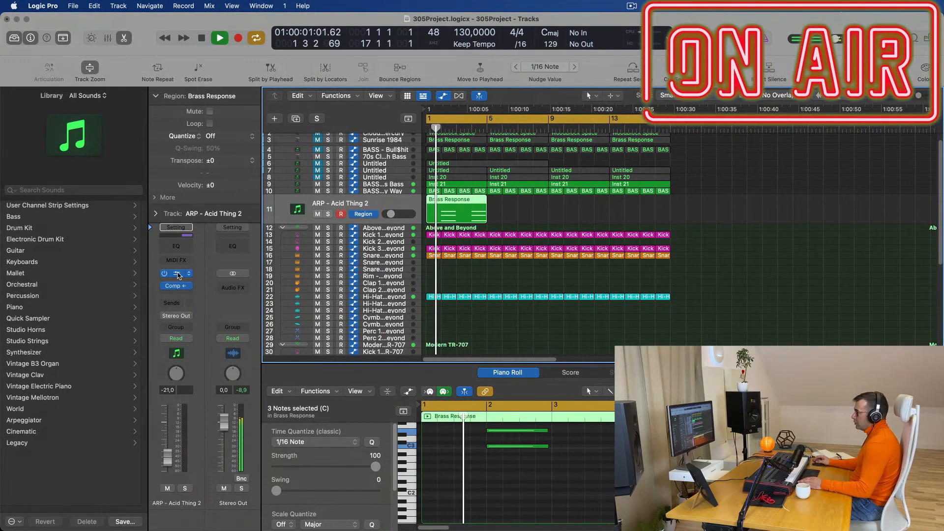
{"action": "left_click", "coordinate": [177, 274]}
{"action": "left_click", "coordinate": [571, 340]}
{"action": "left_click", "coordinate": [572, 340]}
{"action": "left_click", "coordinate": [572, 339]}
{"action": "key", "text": "space"}
{"action": "key", "text": "space"}
{"action": "left_click_drag", "start_coordinate": [575, 231], "coordinate": [707, 203]}
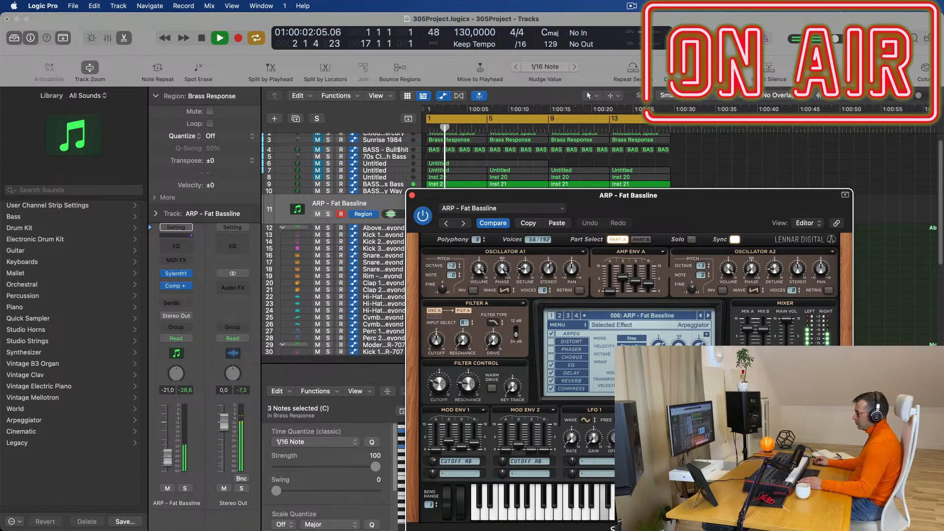
Raise the ARP - Fat Bassline track's volume to -14.2 dB and replay the arrangement.
{"action": "left_click_drag", "start_coordinate": [165, 450], "coordinate": [164, 449]}
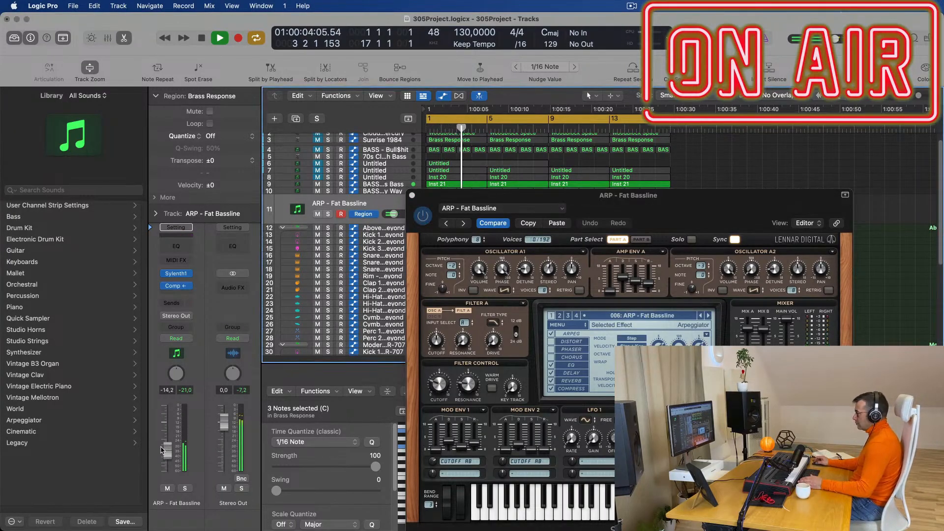
{"action": "key", "text": "space"}
{"action": "left_click_drag", "start_coordinate": [678, 199], "coordinate": [674, 266]}
{"action": "key", "text": "space"}
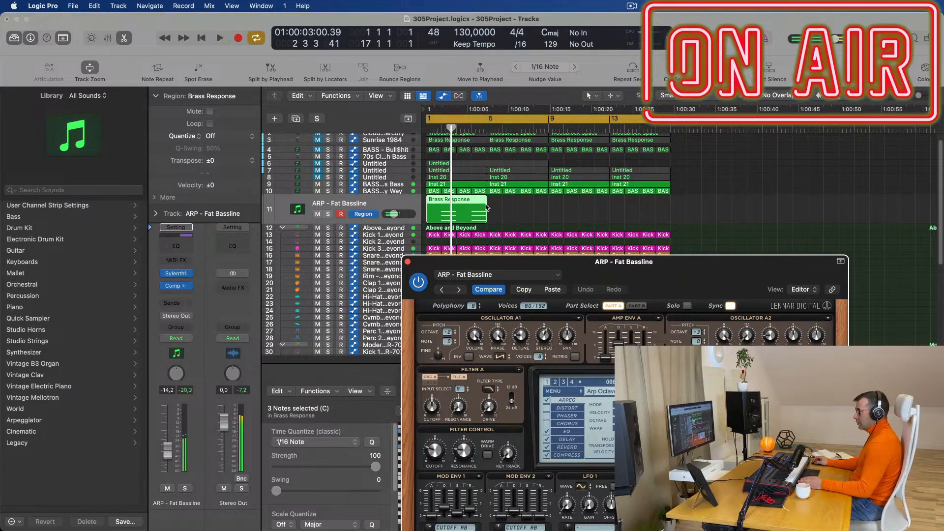
Mute the BASS - Fat Chorus Bass track and play the arrangement from the start.
{"action": "double_click", "coordinate": [470, 201]}
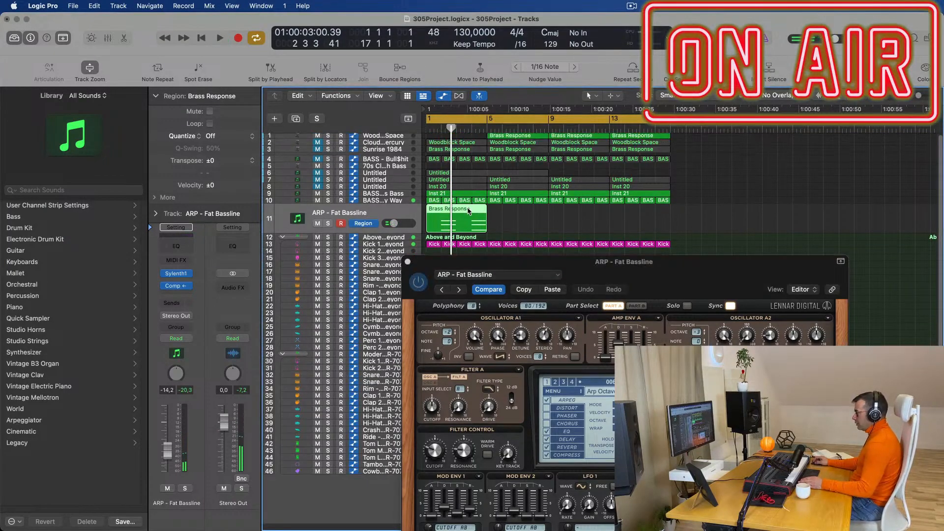
{"action": "double_click", "coordinate": [469, 211]}
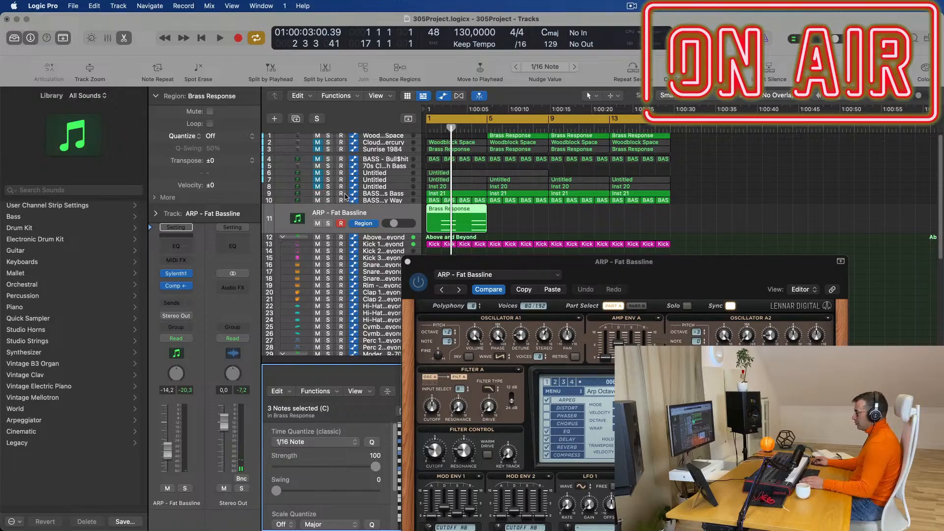
{"action": "key", "text": "space"}
{"action": "left_click", "coordinate": [317, 193]}
{"action": "key", "text": "space"}
{"action": "key", "text": "space"}
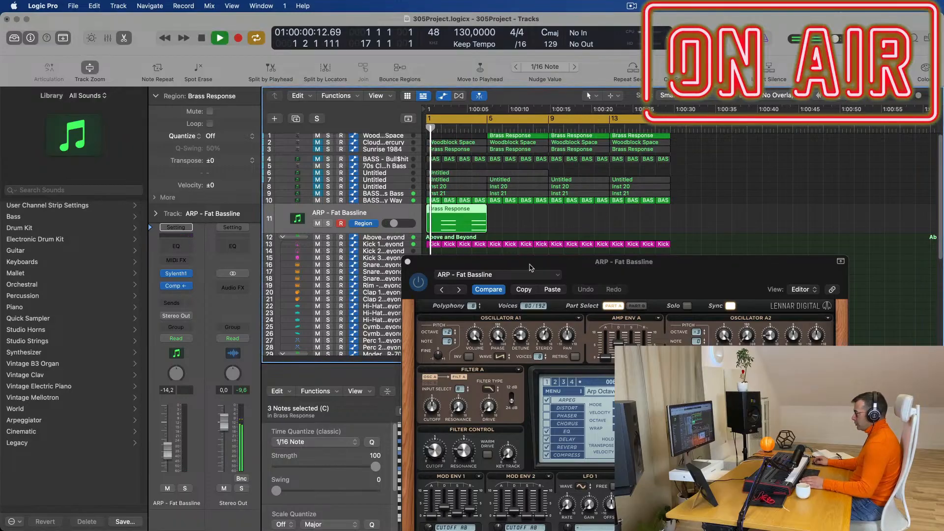
Extend the two Brass Response chords to two bars each, filling bars 1 to 4, play them and close Sylenth1.
{"action": "left_click_drag", "start_coordinate": [530, 265], "coordinate": [896, 245]}
{"action": "key", "text": "space"}
{"action": "key", "text": "space"}
{"action": "scroll", "coordinate": [592, 512], "scroll_direction": "up", "scroll_amount": 1}
{"action": "key", "text": "space"}
{"action": "left_click_drag", "start_coordinate": [503, 434], "coordinate": [627, 518]}
{"action": "left_click_drag", "start_coordinate": [517, 449], "coordinate": [551, 449]}
{"action": "key", "text": "space"}
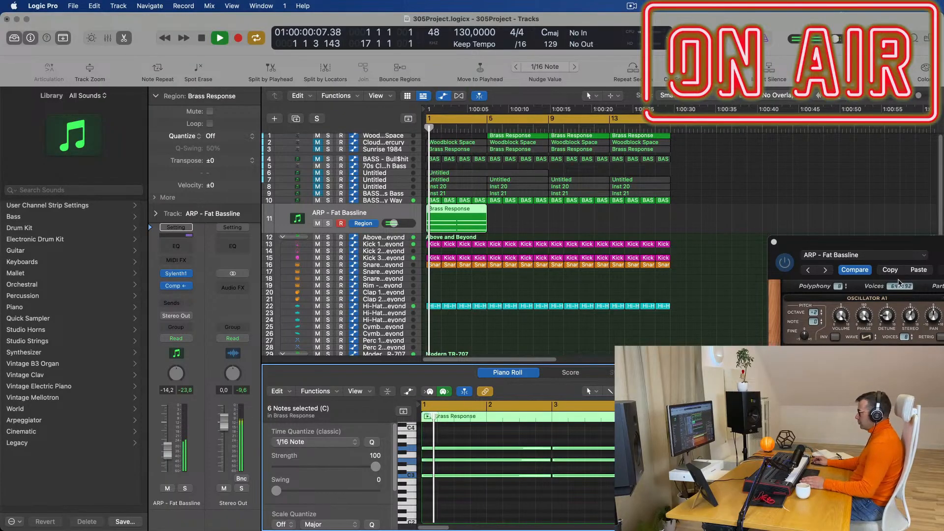
{"action": "left_click_drag", "start_coordinate": [771, 246], "coordinate": [452, 261]}
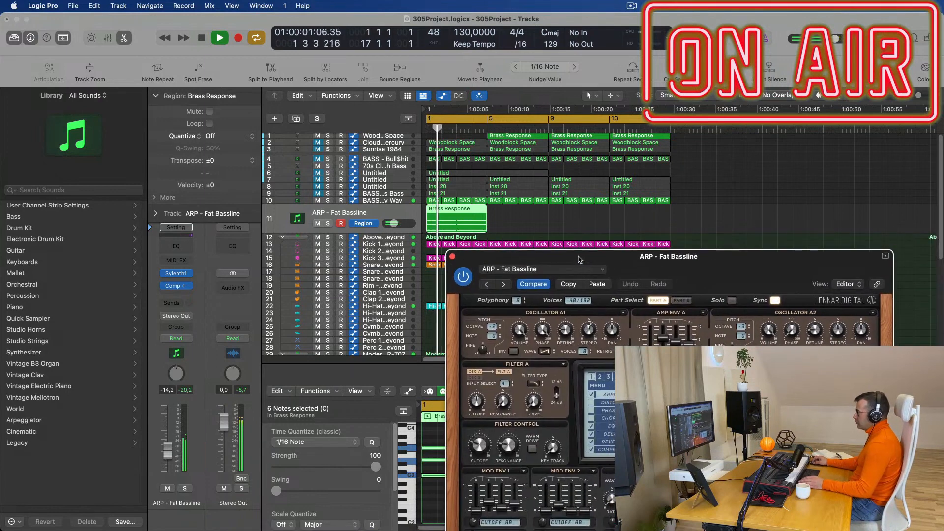
{"action": "left_click", "coordinate": [454, 257]}
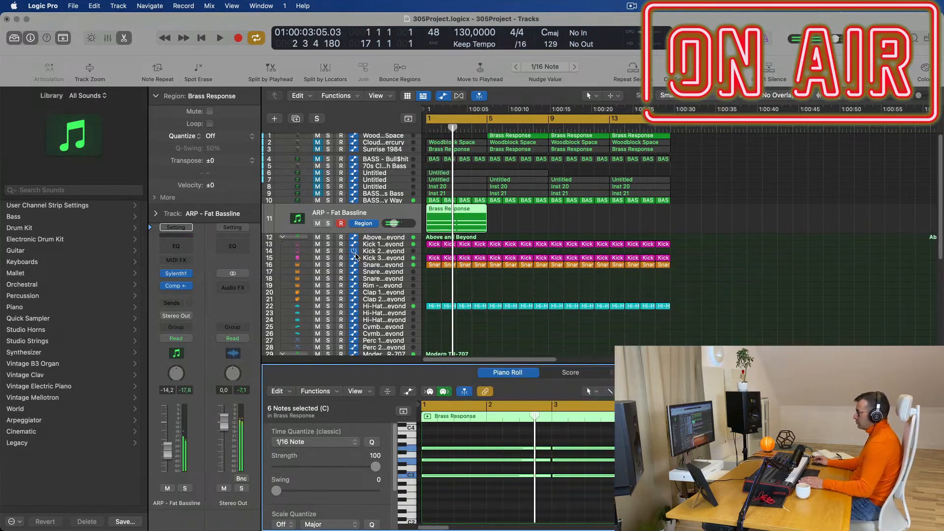
Replay with BASS - Get Outta My Way selected and unmute the BASS - Fat Chorus Bass track.
{"action": "left_click", "coordinate": [394, 201]}
{"action": "key", "text": "space"}
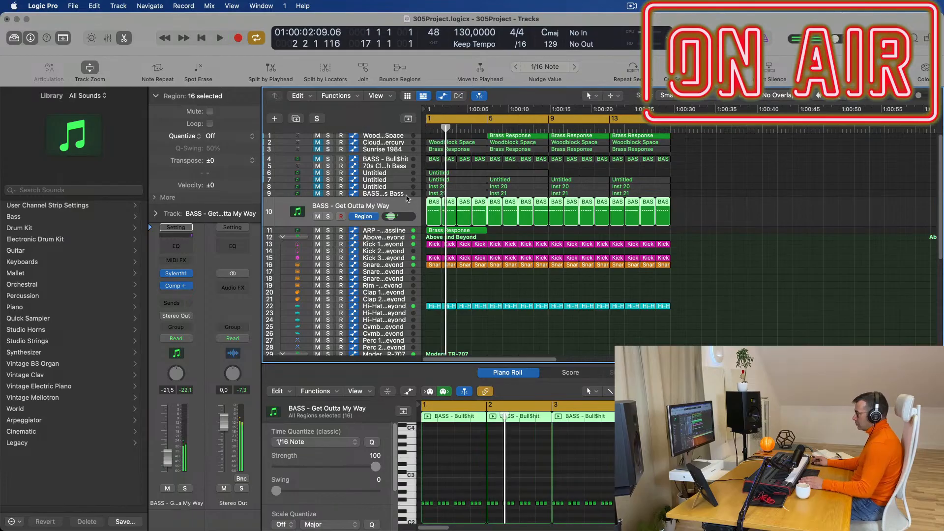
{"action": "key", "text": "space"}
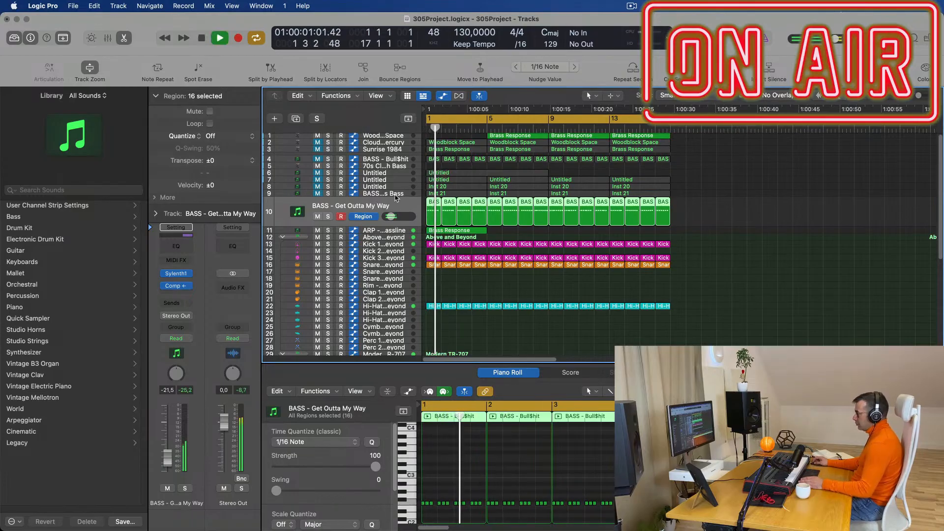
{"action": "left_click", "coordinate": [399, 197]}
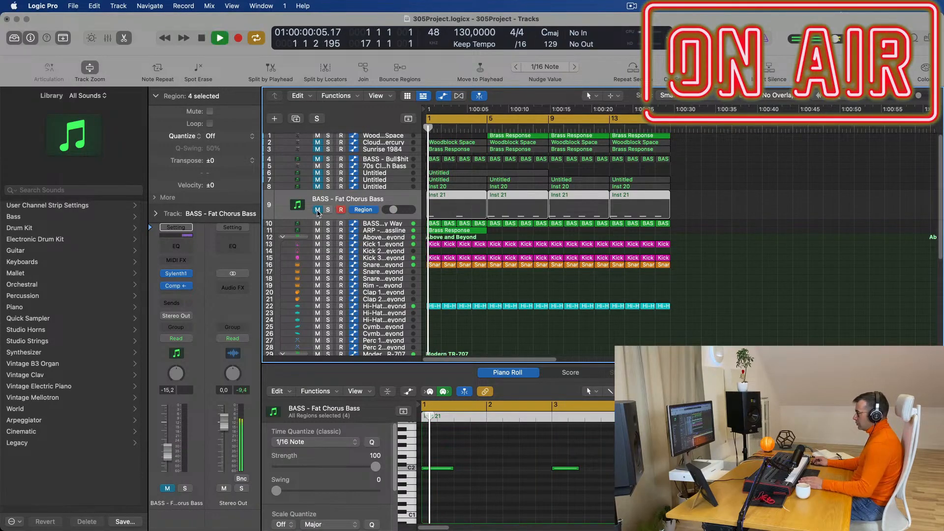
{"action": "key", "text": "space"}
{"action": "key", "text": "space"}
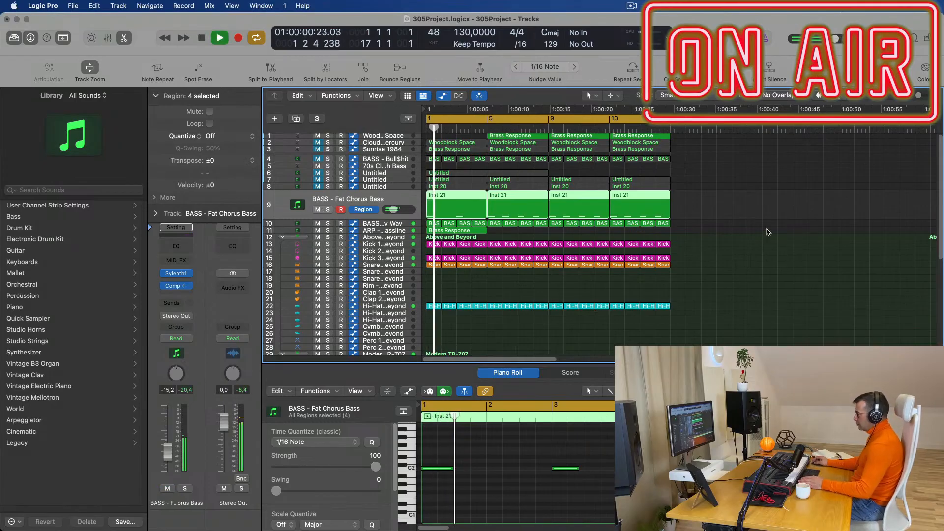
Delete the last three Inst 21 regions on the BASS - Fat Chorus Bass track and replay the first one.
{"action": "scroll", "coordinate": [764, 256], "scroll_direction": "up", "scroll_amount": 3}
{"action": "scroll", "coordinate": [757, 255], "scroll_direction": "down", "scroll_amount": 3}
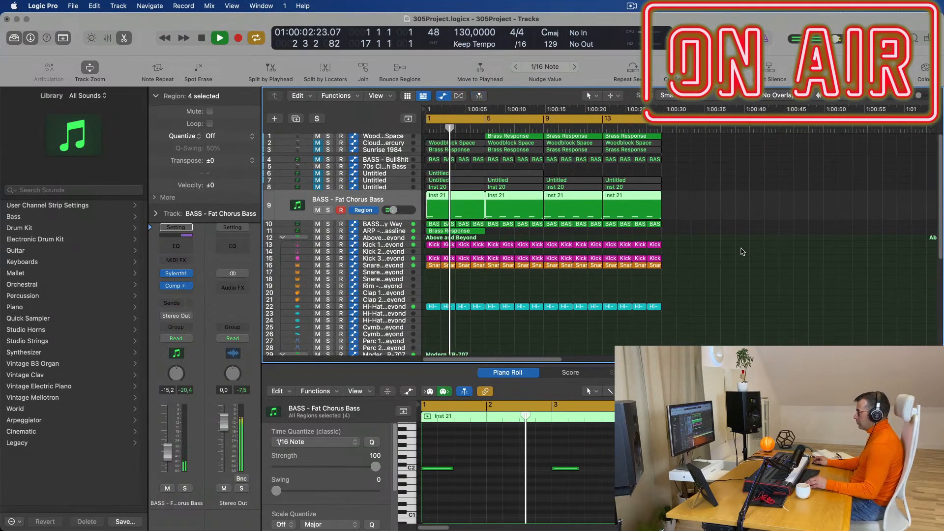
{"action": "left_click_drag", "start_coordinate": [726, 210], "coordinate": [520, 207]}
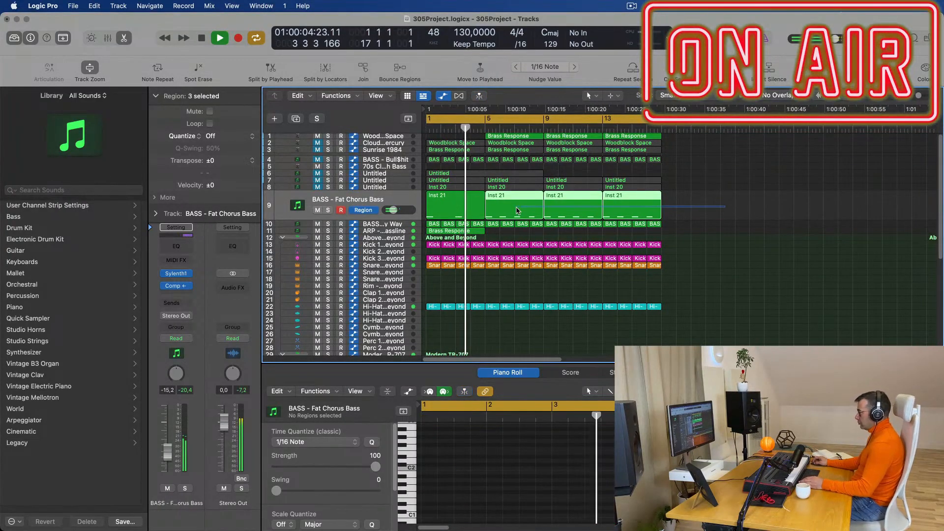
{"action": "key", "text": "Delete"}
{"action": "key", "text": "space"}
{"action": "left_click", "coordinate": [448, 207]}
{"action": "key", "text": "space"}
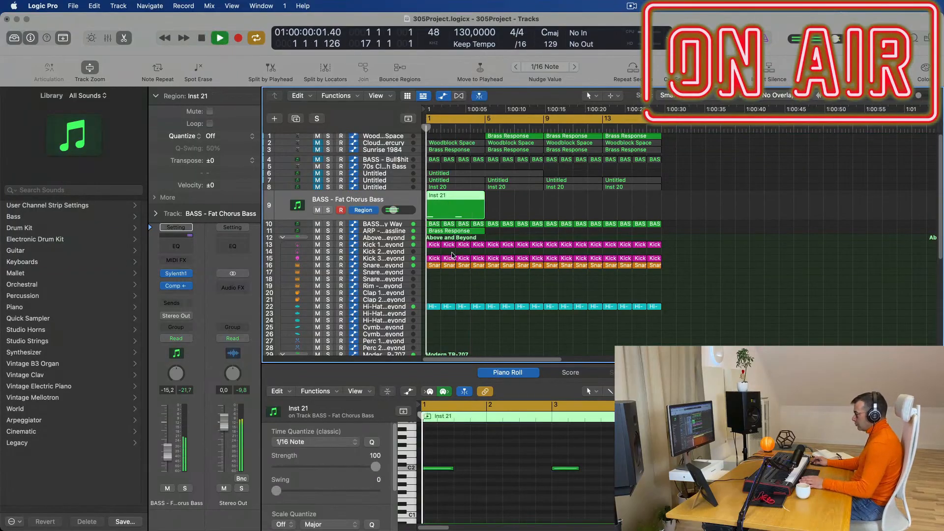
Transpose both notes of the Inst 21 region up an octave to C3 and listen alongside the other bass track.
{"action": "key", "text": "space"}
{"action": "left_click", "coordinate": [599, 493]}
{"action": "key", "text": "super+a"}
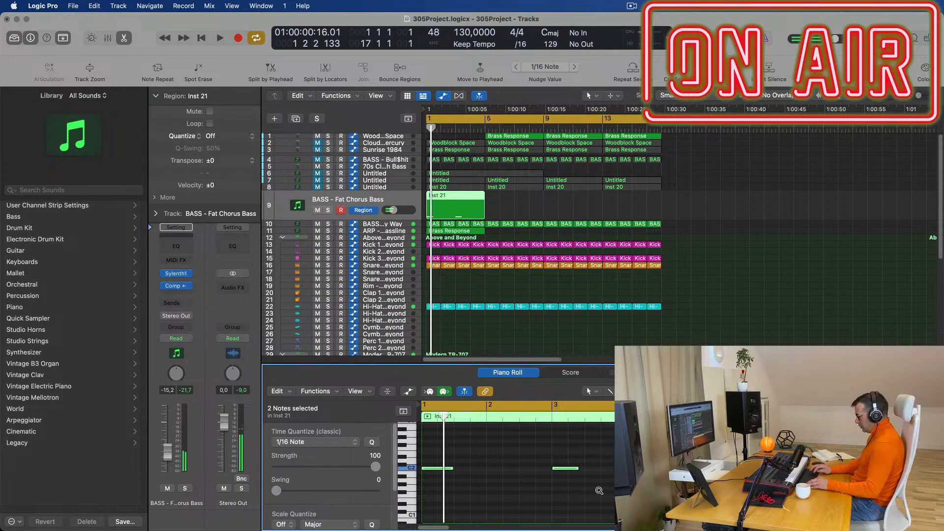
{"action": "key", "text": "space"}
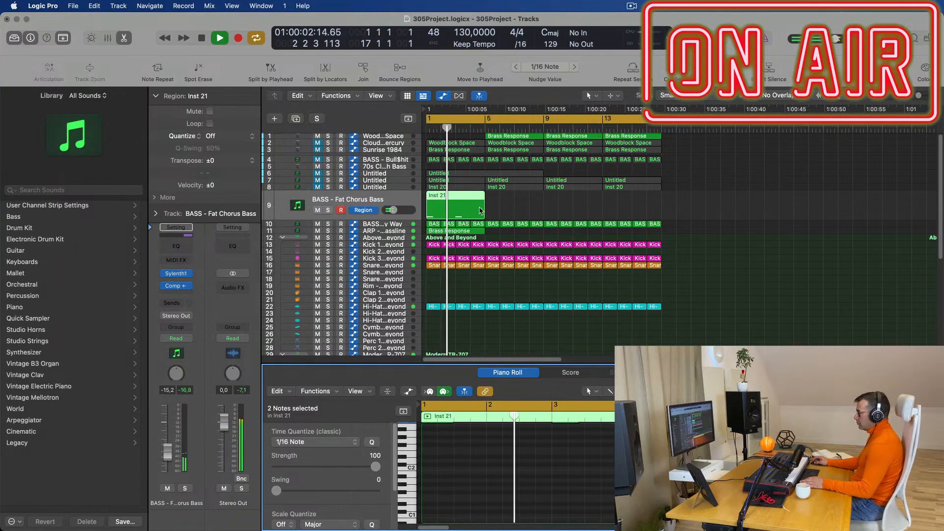
{"action": "left_click", "coordinate": [402, 227]}
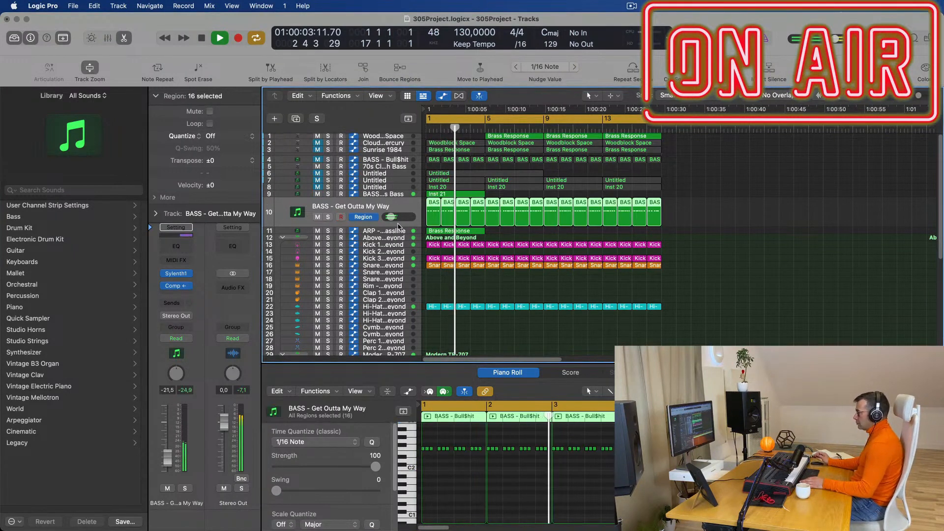
{"action": "left_click", "coordinate": [402, 196]}
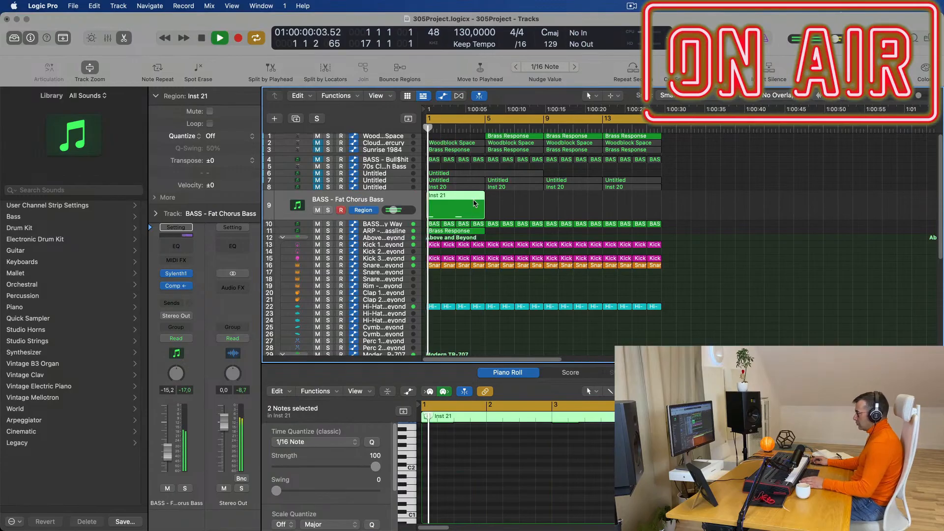
Lengthen the second Inst 21 note in the Piano Roll to match the first note's length.
{"action": "double_click", "coordinate": [463, 196]}
{"action": "scroll", "coordinate": [464, 196], "scroll_direction": "right", "scroll_amount": 1}
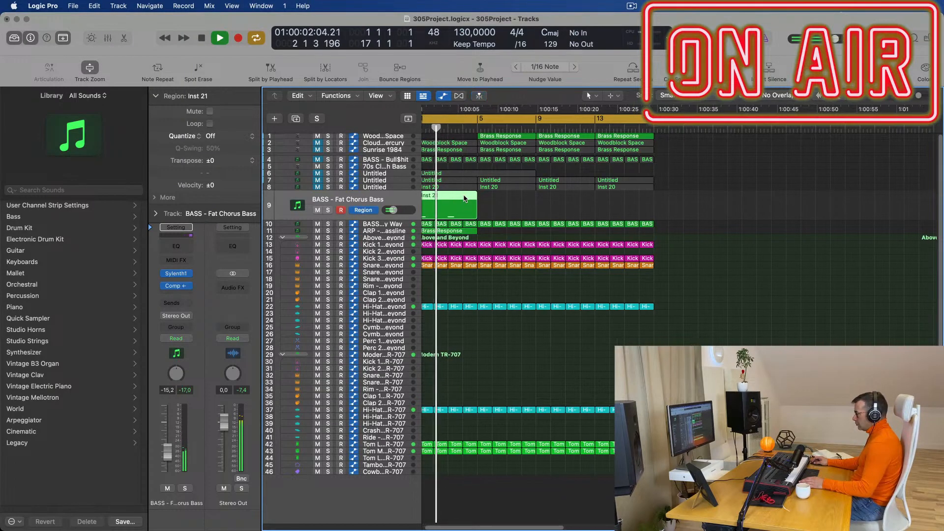
{"action": "double_click", "coordinate": [464, 196]}
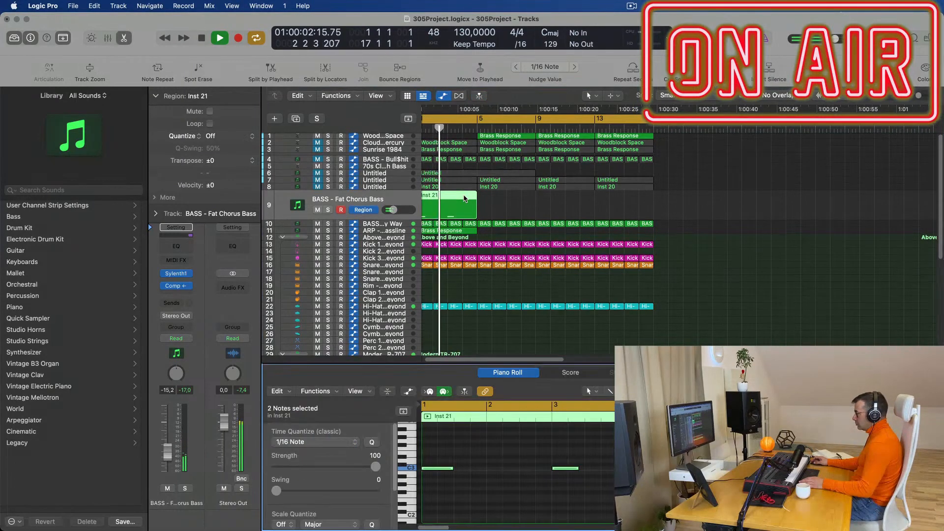
{"action": "left_click", "coordinate": [579, 468]}
{"action": "left_click_drag", "start_coordinate": [579, 467], "coordinate": [585, 468]}
{"action": "key", "text": "space"}
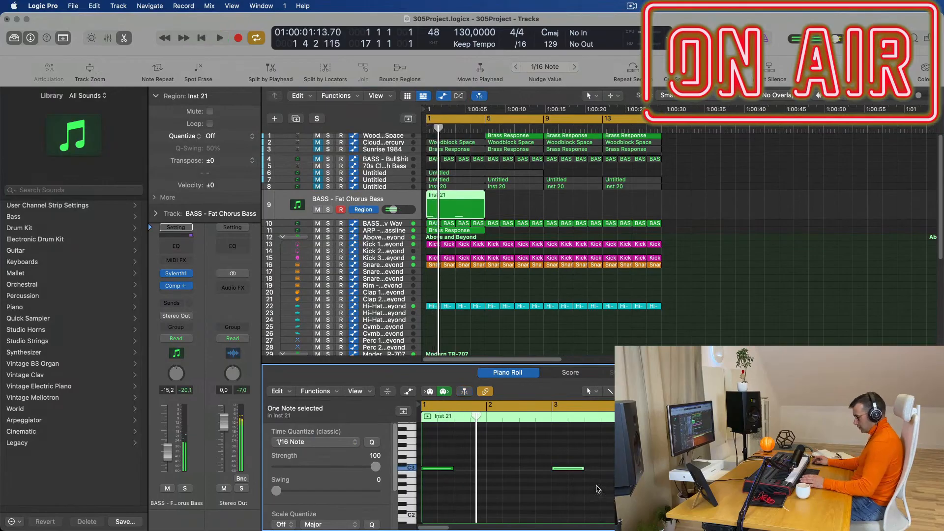
Repeat the Inst 21 region three times on the BASS - Fat Chorus Bass track to fill the 16-bar loop.
{"action": "key", "text": "space"}
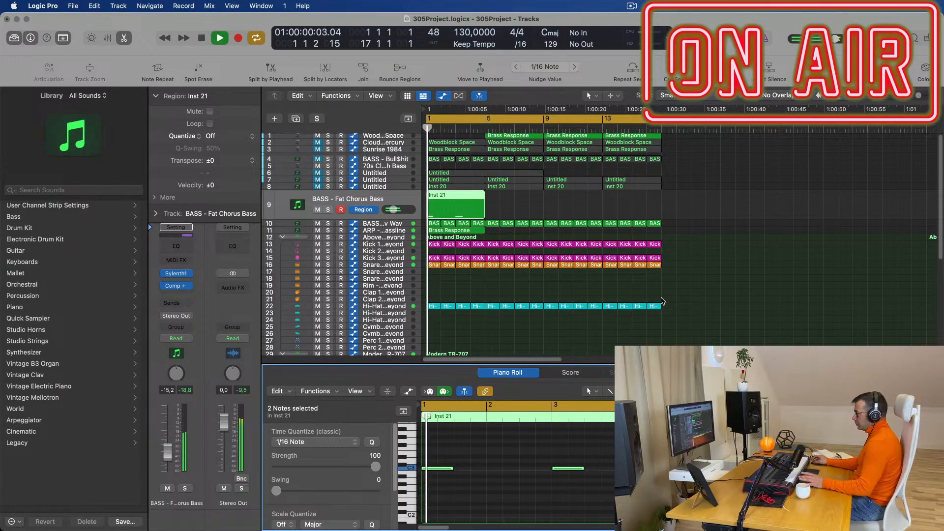
{"action": "left_click", "coordinate": [447, 202]}
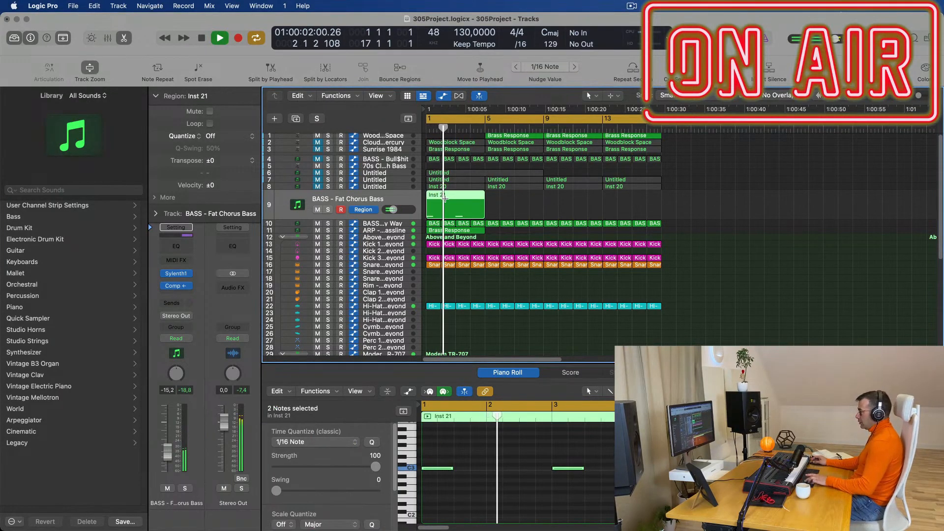
{"action": "key", "text": "super+r"}
{"action": "key", "text": "super+r"}
{"action": "key", "text": "super+r"}
{"action": "left_click", "coordinate": [706, 223]}
{"action": "key", "text": "super+Left"}
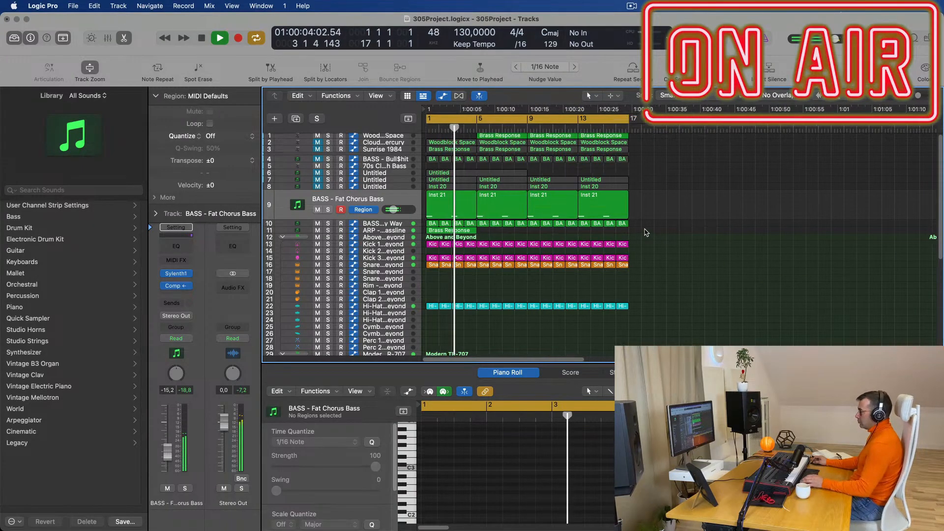
Repeat the Brass Response region three times on the ARP - Fat Bassline track to fill the 16-bar loop.
{"action": "left_click", "coordinate": [387, 232]}
{"action": "key", "text": "space"}
{"action": "key", "text": "space"}
{"action": "left_click_drag", "start_coordinate": [540, 225], "coordinate": [452, 220]}
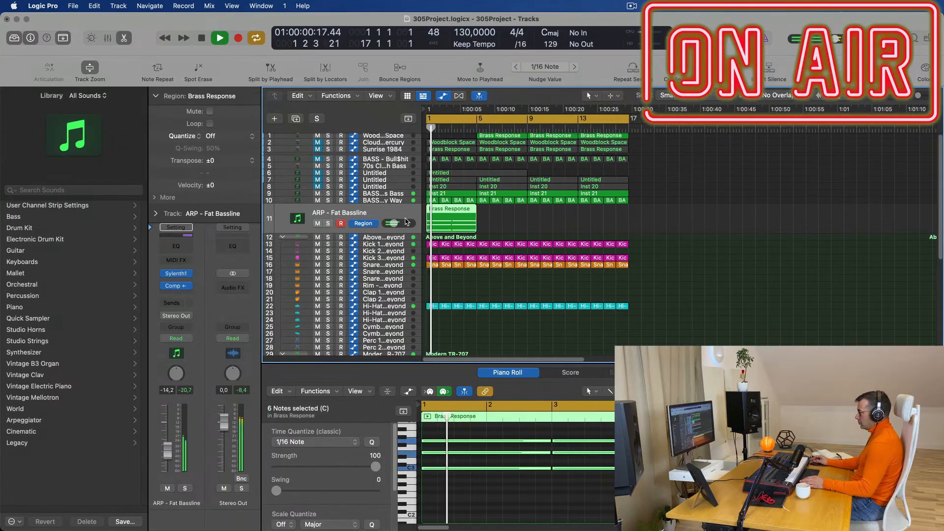
{"action": "key", "text": "super+r"}
{"action": "key", "text": "super+r"}
{"action": "key", "text": "super+r"}
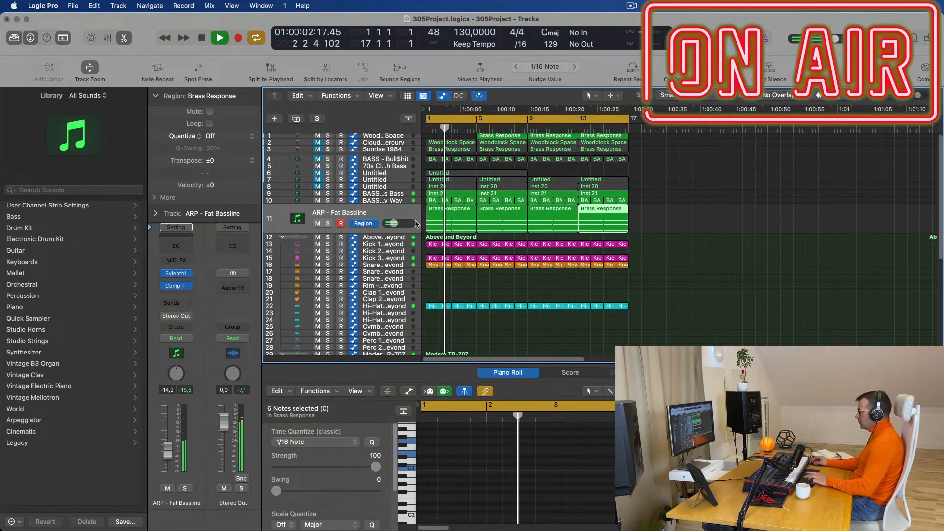
Compare the BASS - Get Outta My Way track soloed, muted and in the full mix, replaying from the start.
{"action": "left_click", "coordinate": [387, 204]}
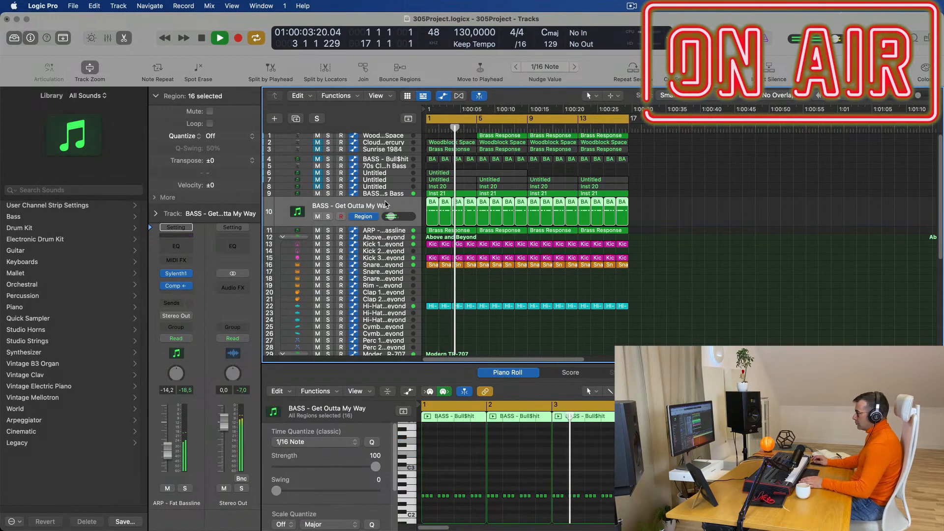
{"action": "left_click", "coordinate": [328, 217]}
{"action": "left_click", "coordinate": [328, 217]}
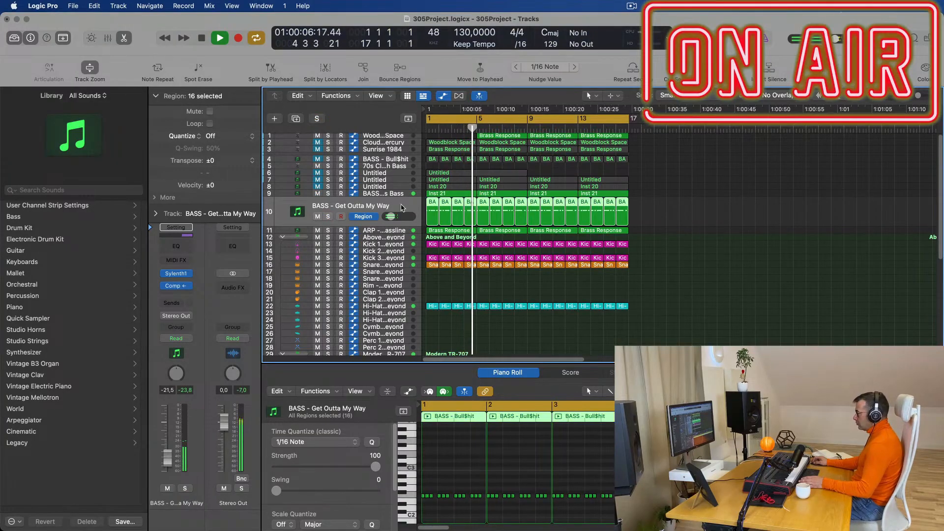
{"action": "key", "text": "Return"}
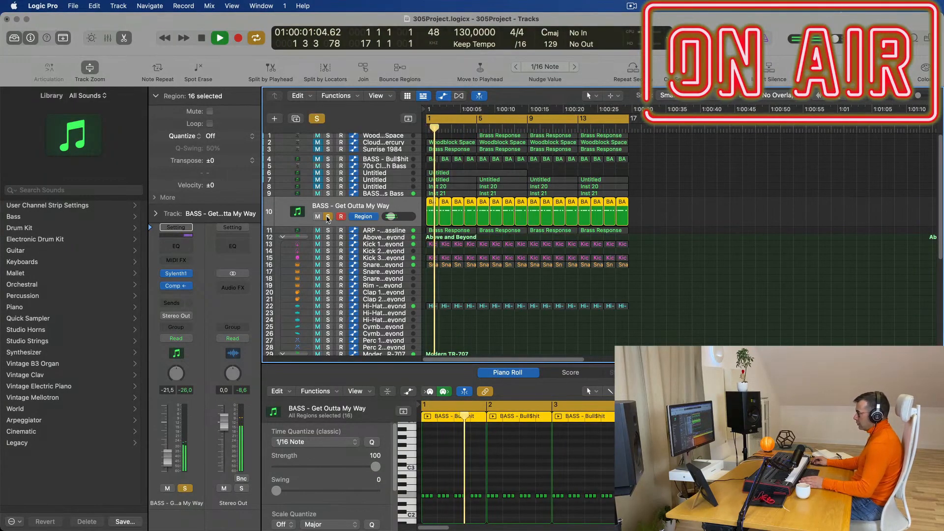
{"action": "key", "text": "Return"}
{"action": "left_click", "coordinate": [318, 216]}
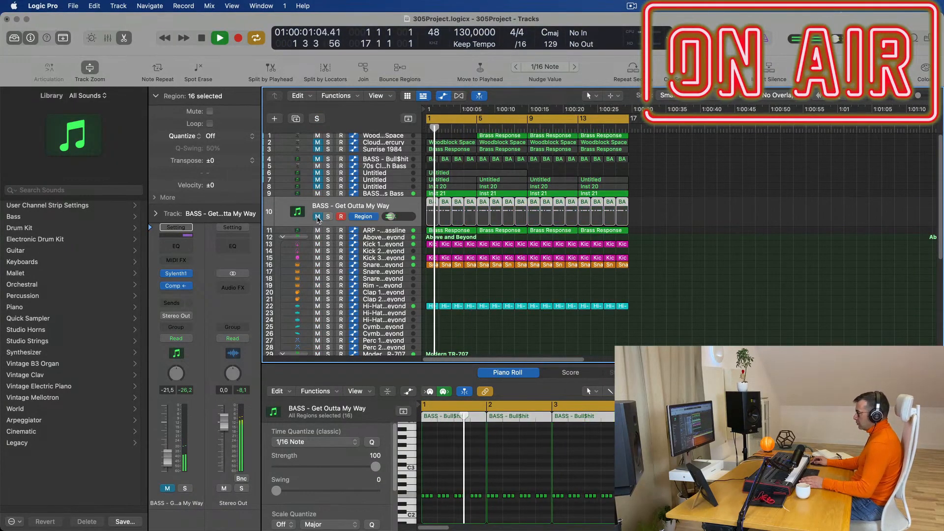
{"action": "left_click", "coordinate": [317, 217]}
{"action": "key", "text": "Return"}
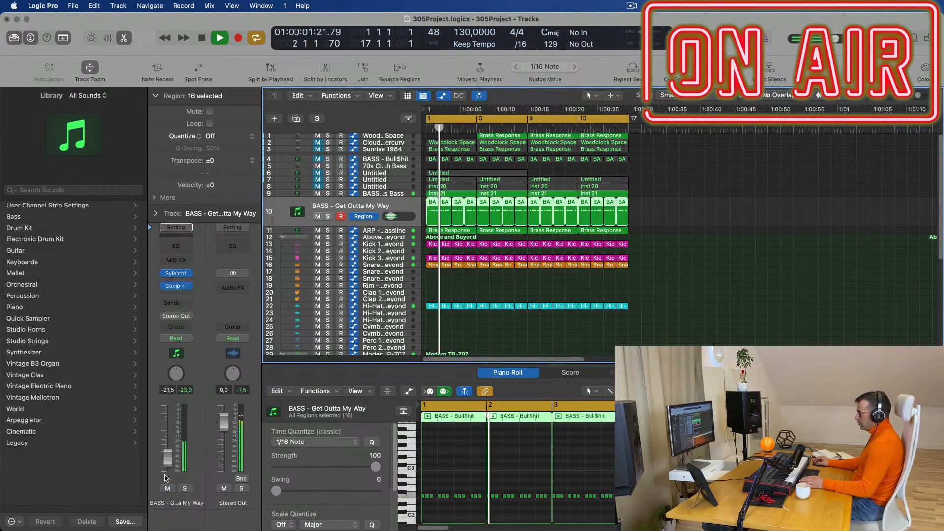
Set the BASS - Get Outta My Way track volume to -22.0 dB and replay from the start.
{"action": "left_click_drag", "start_coordinate": [167, 456], "coordinate": [167, 453]}
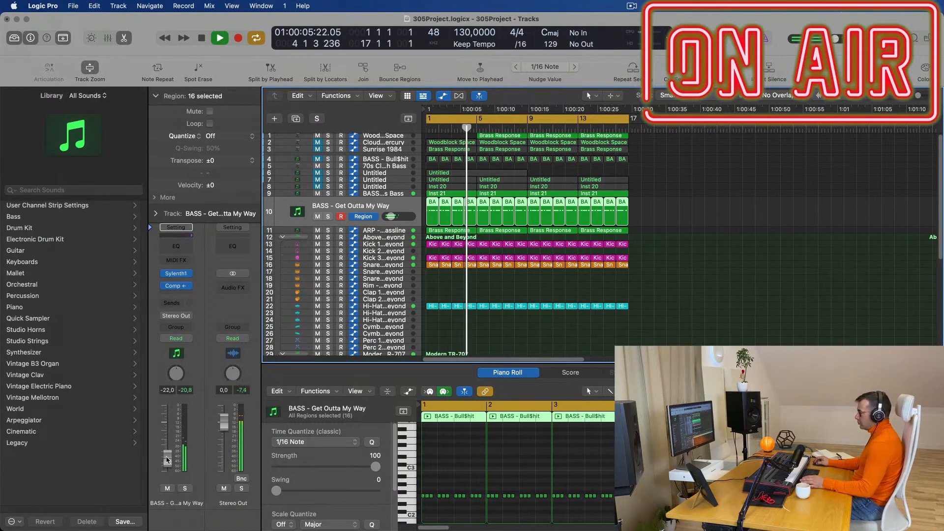
{"action": "scroll", "coordinate": [712, 260], "scroll_direction": "right", "scroll_amount": 1}
{"action": "scroll", "coordinate": [720, 269], "scroll_direction": "left", "scroll_amount": 3}
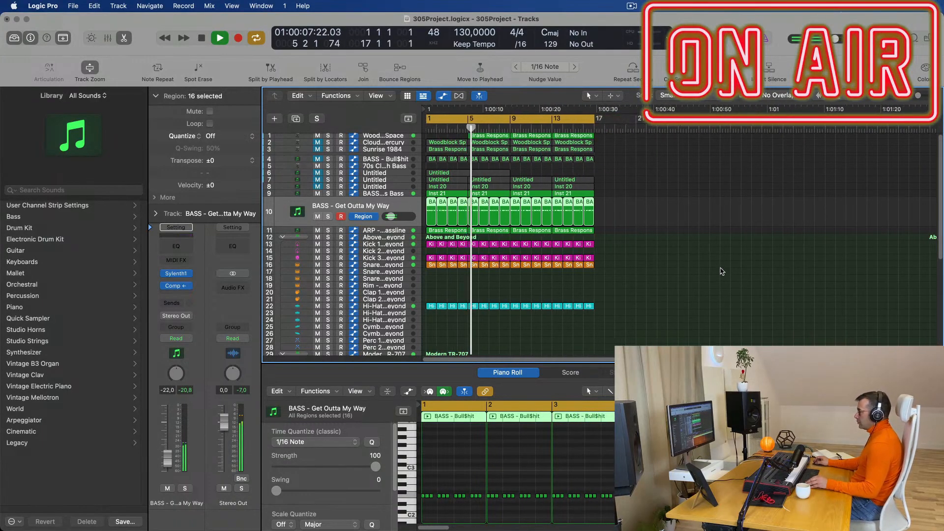
{"action": "scroll", "coordinate": [689, 251], "scroll_direction": "right", "scroll_amount": 2}
{"action": "scroll", "coordinate": [681, 236], "scroll_direction": "left", "scroll_amount": 1}
{"action": "key", "text": "Return"}
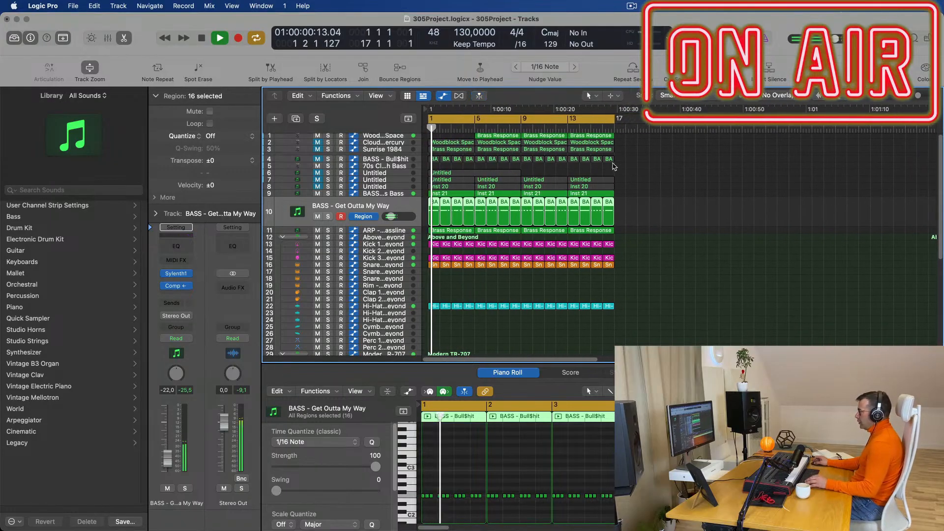
Check the Brass Response regions on the Woodblock Space track against the bass, and mute that track.
{"action": "left_click_drag", "start_coordinate": [619, 138], "coordinate": [487, 134]}
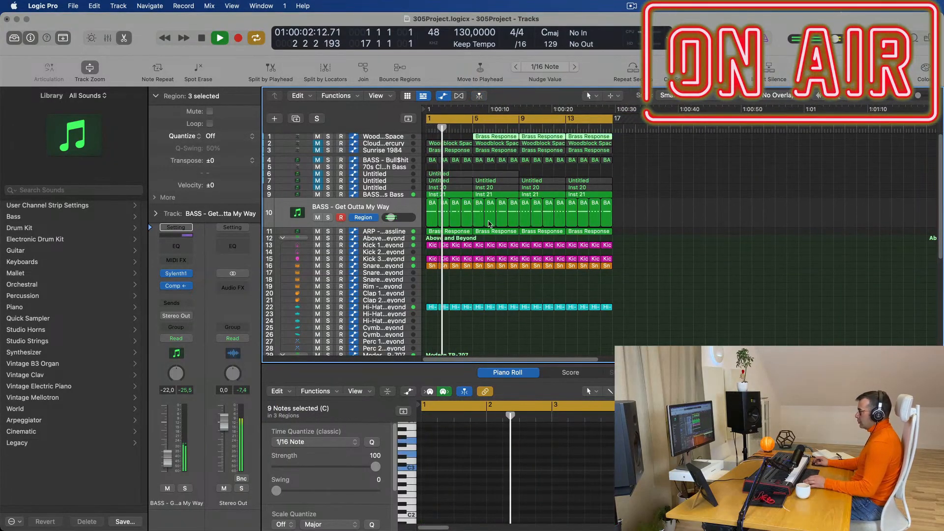
{"action": "left_click", "coordinate": [707, 200]}
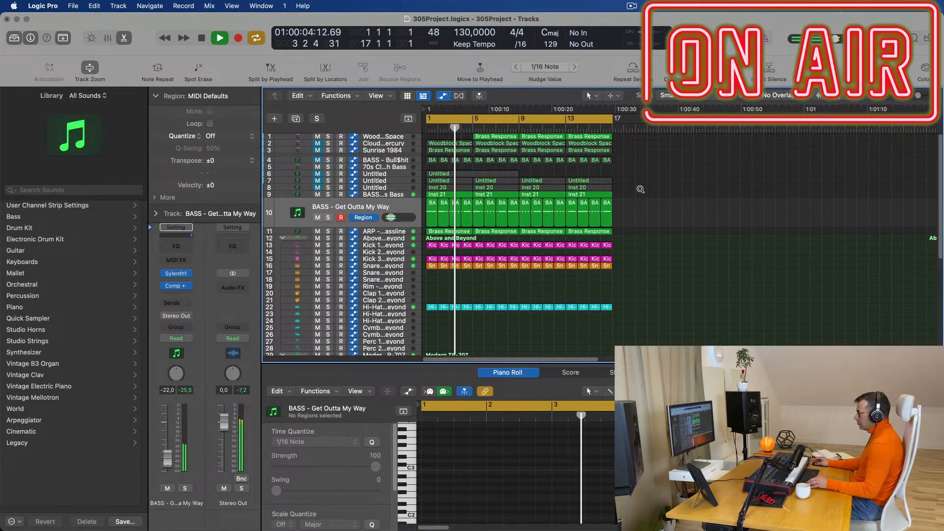
{"action": "scroll", "coordinate": [643, 189], "scroll_direction": "left", "scroll_amount": 1}
{"action": "left_click", "coordinate": [388, 195]}
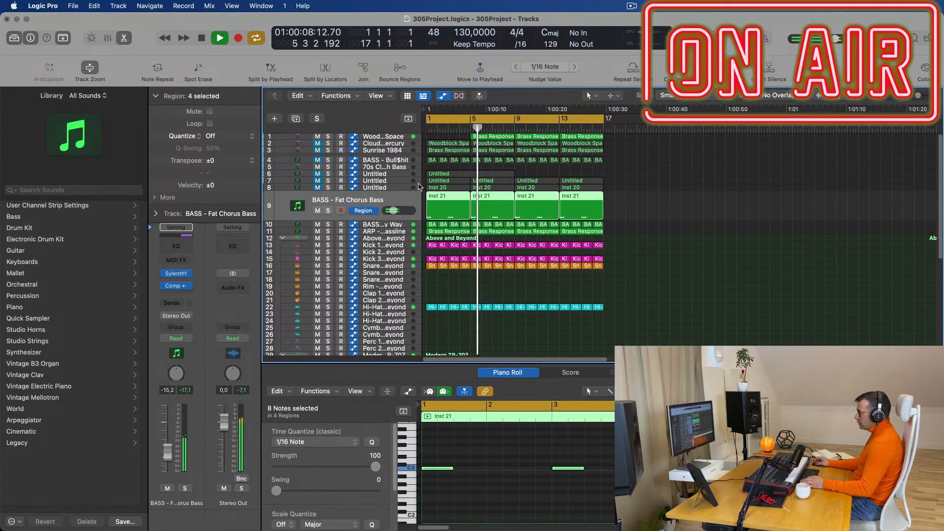
{"action": "key", "text": "Return"}
{"action": "key", "text": "space"}
{"action": "left_click", "coordinate": [318, 136]}
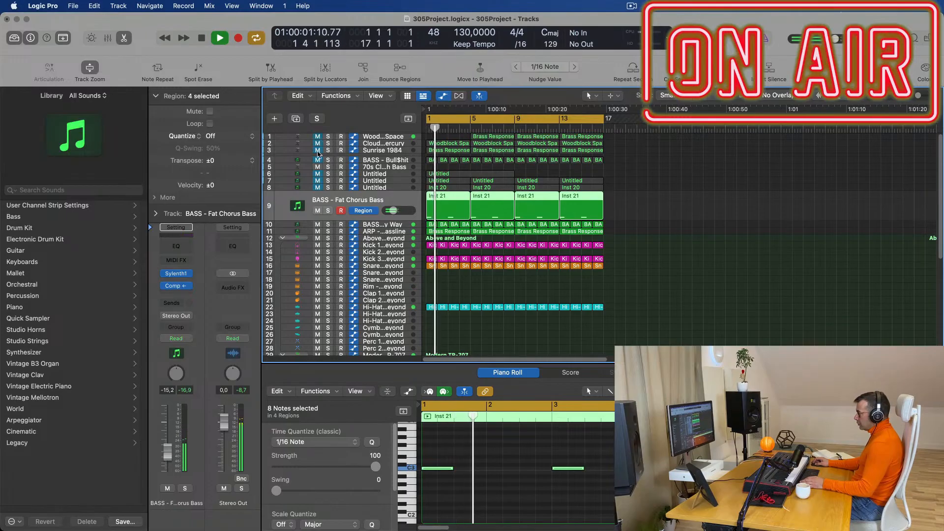
Replay the loop from the start to hear the ARP - Fat Bassline together with the bass tracks.
{"action": "key", "text": "space"}
{"action": "key", "text": "space"}
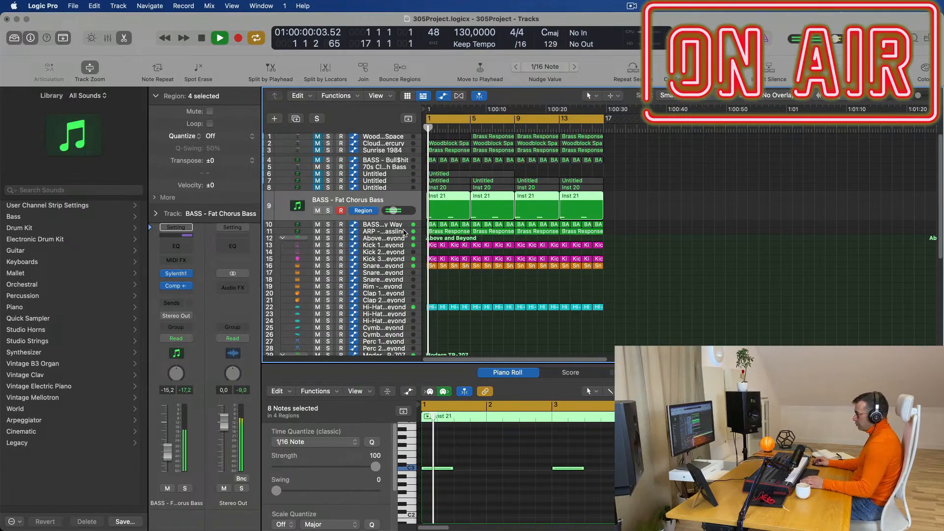
{"action": "left_click", "coordinate": [402, 231]}
{"action": "key", "text": "space"}
{"action": "key", "text": "space"}
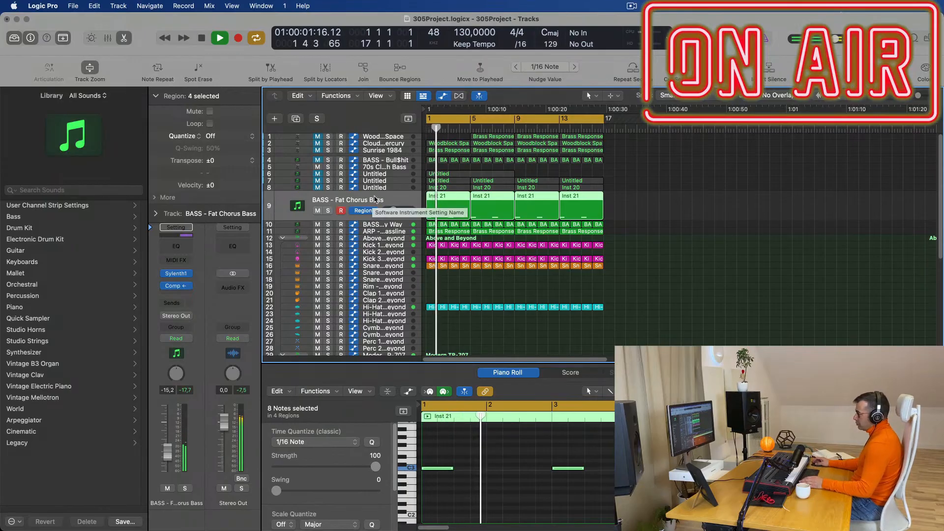
Insert the Vintage Tube EQ from the Vintage EQ Collection after the compressor on the BASS - Fat Chorus Bass track.
{"action": "left_click", "coordinate": [177, 296]}
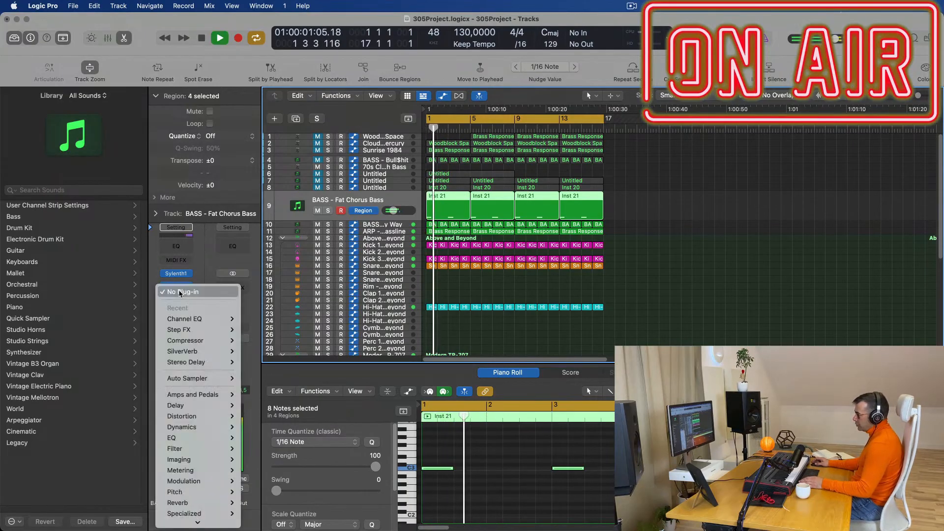
{"action": "mouse_move", "coordinate": [194, 320]}
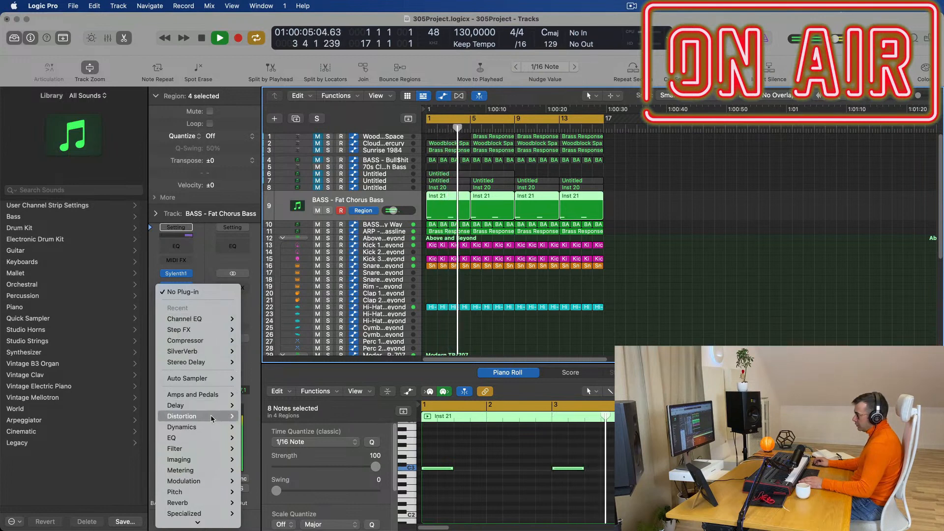
{"action": "mouse_move", "coordinate": [203, 438]}
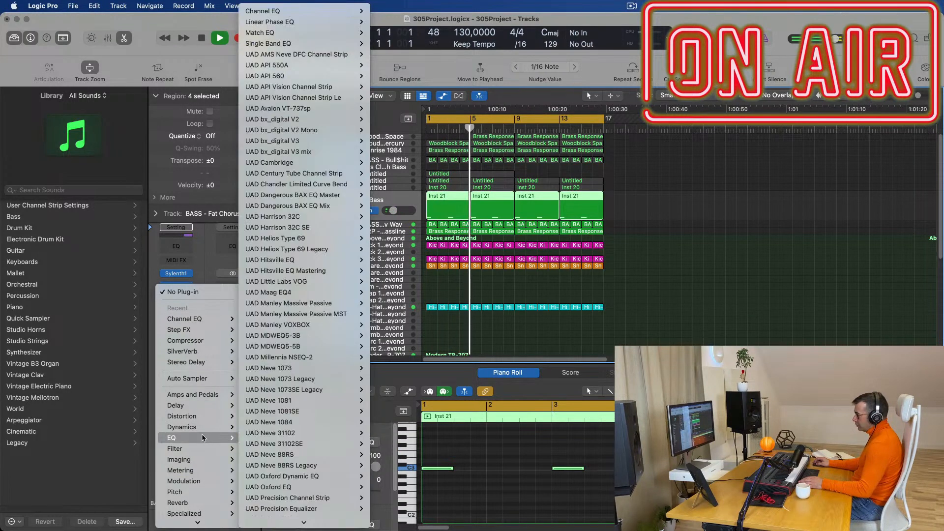
{"action": "mouse_move", "coordinate": [197, 520]}
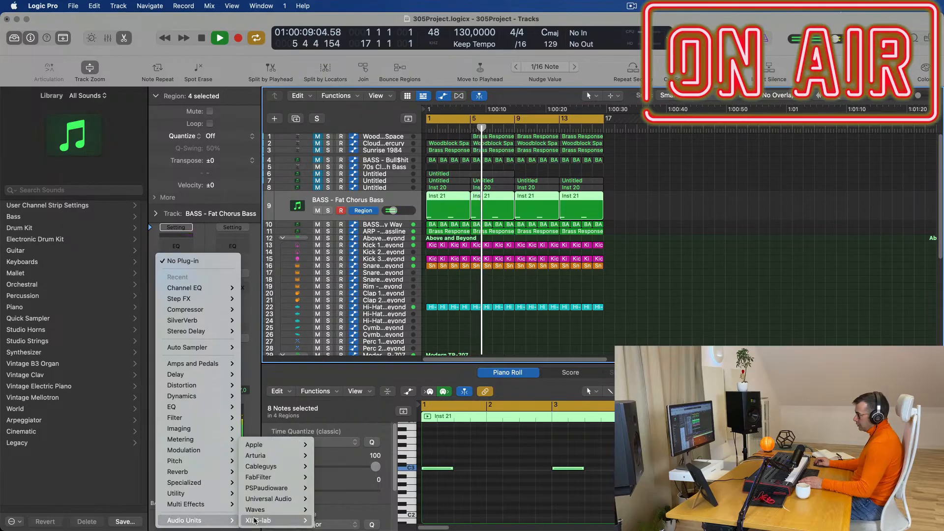
{"action": "mouse_move", "coordinate": [276, 460]}
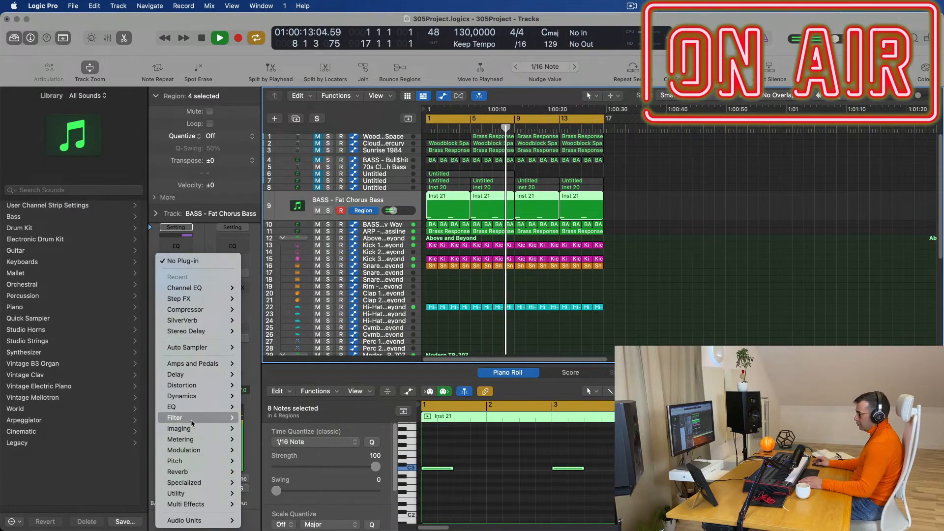
{"action": "mouse_move", "coordinate": [183, 422]}
{"action": "mouse_move", "coordinate": [267, 423]}
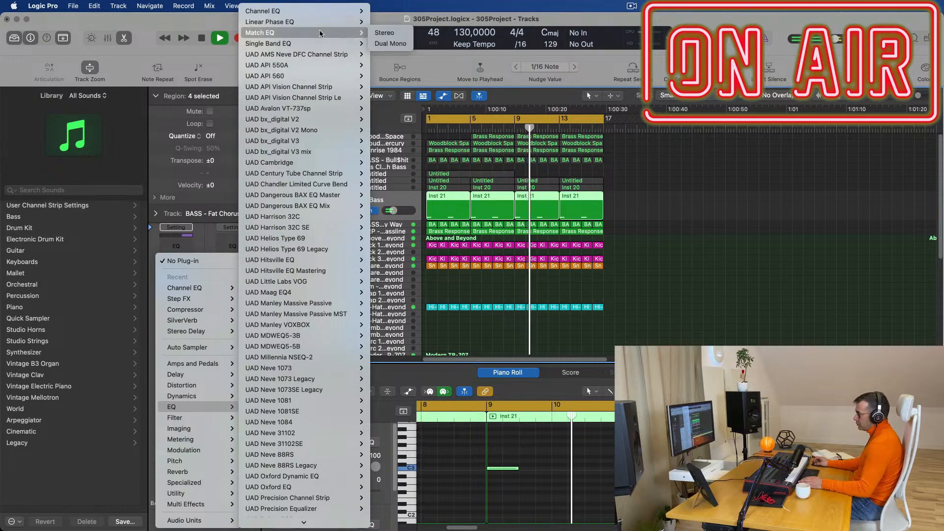
{"action": "mouse_move", "coordinate": [323, 16]}
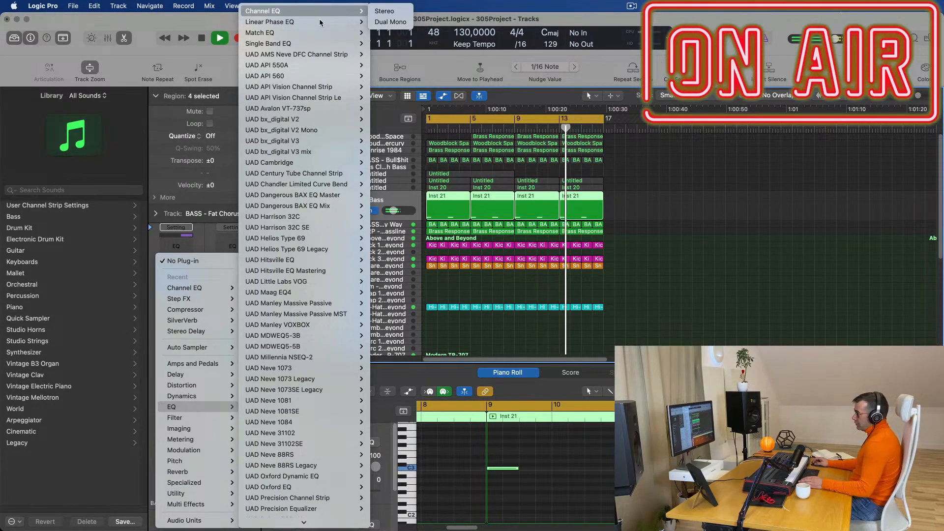
{"action": "scroll", "coordinate": [291, 97], "scroll_direction": "down", "scroll_amount": 6}
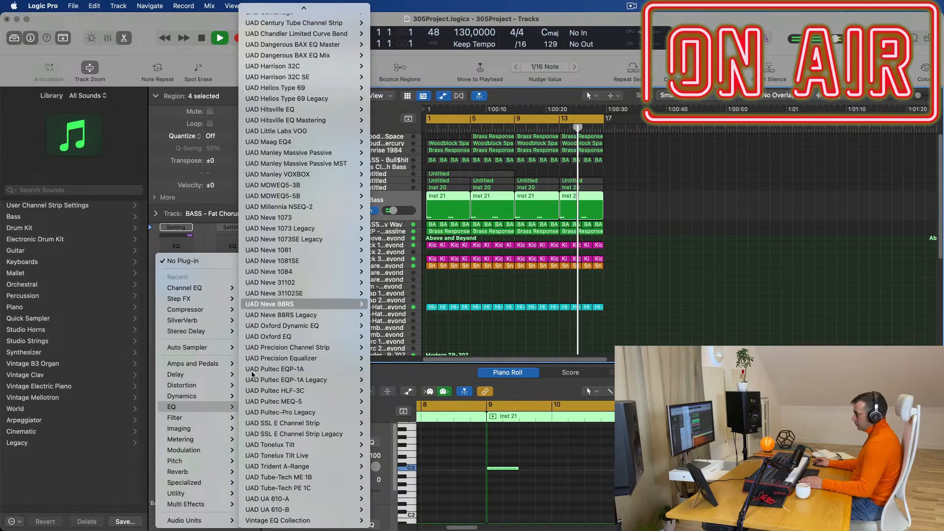
{"action": "mouse_move", "coordinate": [275, 522]}
{"action": "mouse_move", "coordinate": [411, 521]}
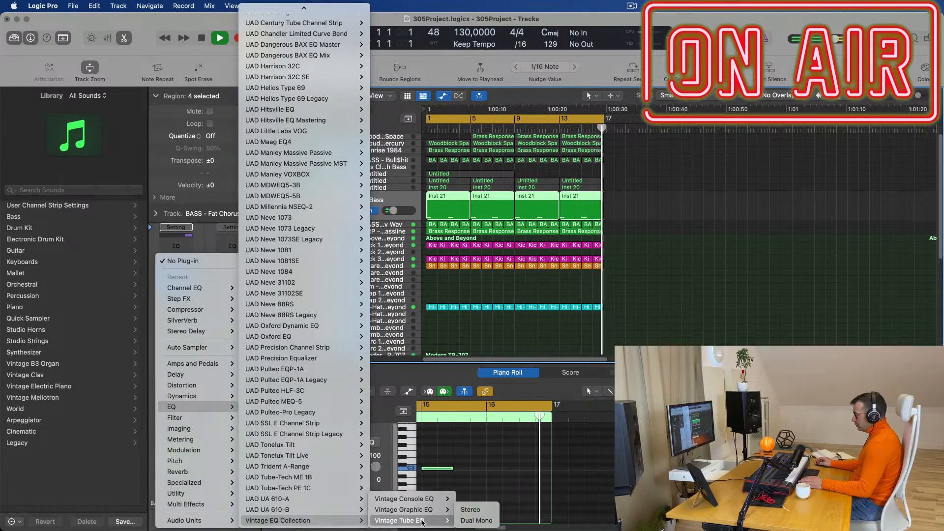
{"action": "left_click", "coordinate": [470, 521]}
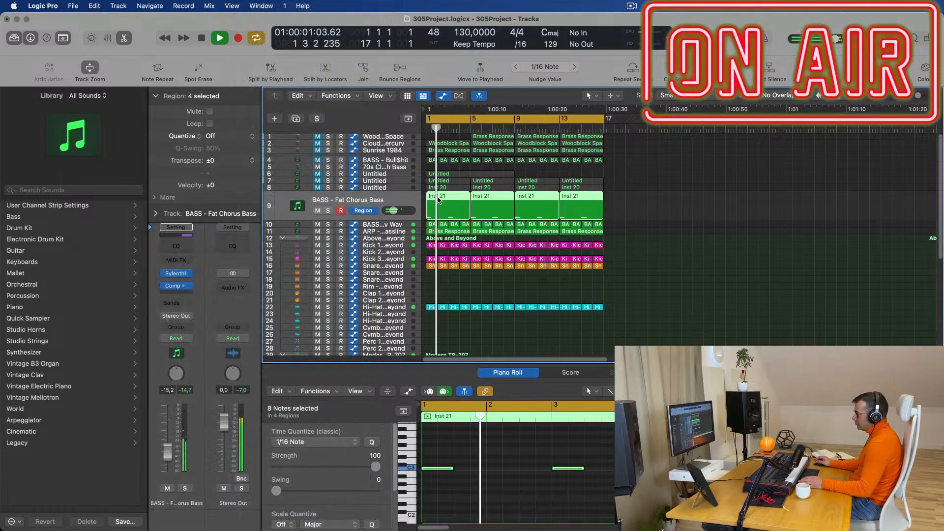
Load the Big Synth preset in the Vintage Tube EQ and close the plug-in window.
{"action": "left_click", "coordinate": [418, 154]}
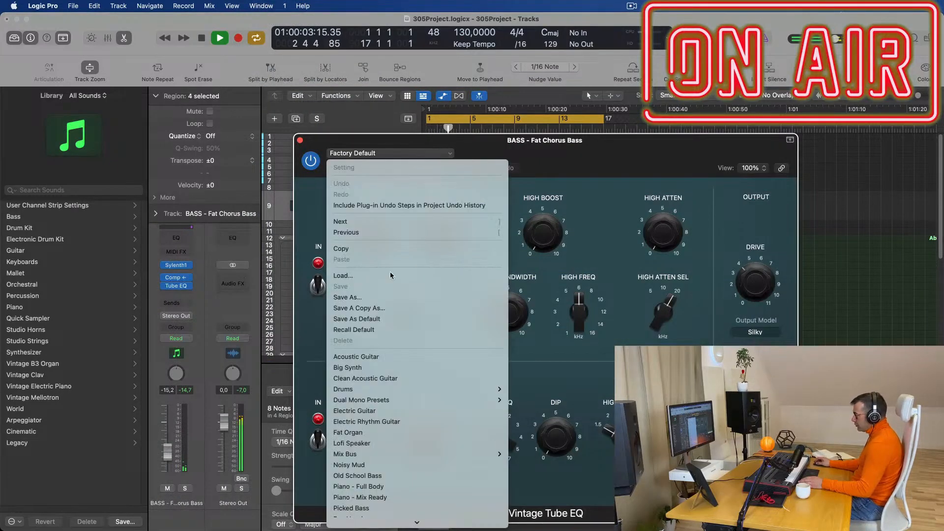
{"action": "left_click", "coordinate": [385, 368]}
{"action": "left_click_drag", "start_coordinate": [353, 141], "coordinate": [219, 161]}
{"action": "key", "text": "space"}
{"action": "left_click", "coordinate": [165, 160]}
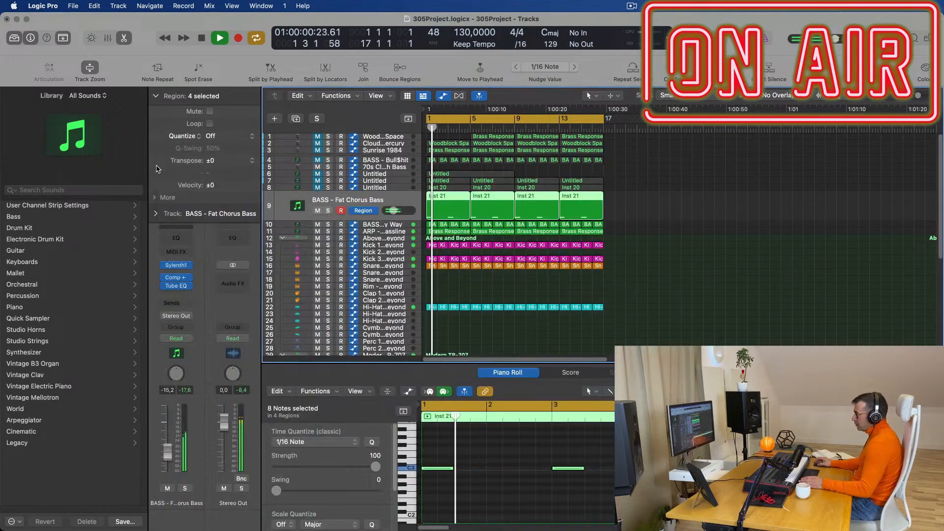
Replay the loop with the new EQ on the bass and inspect the Woodblock Space track's Brass Response regions.
{"action": "key", "text": "space"}
{"action": "key", "text": "space"}
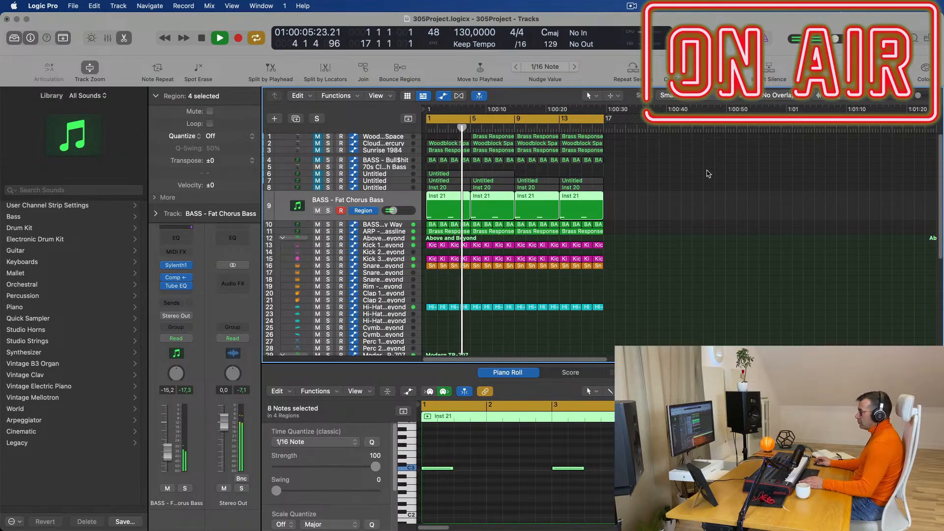
{"action": "key", "text": "space"}
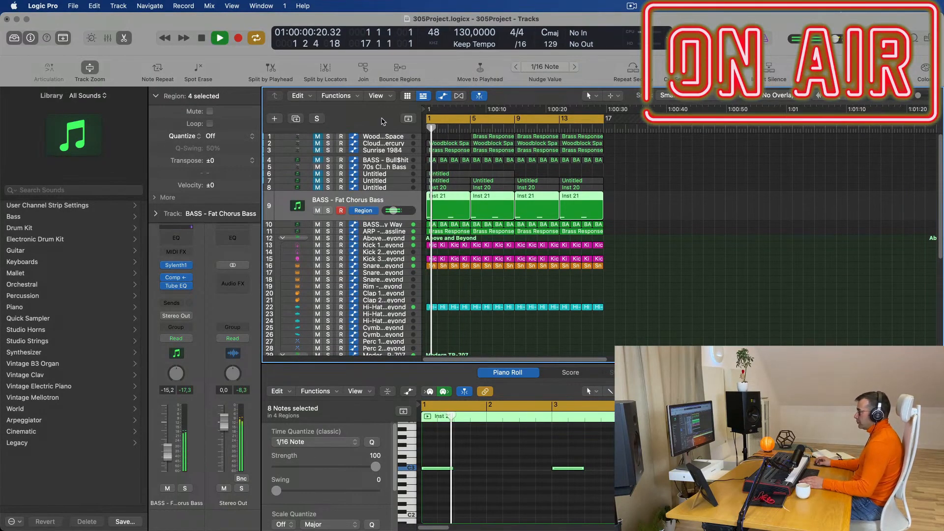
{"action": "left_click", "coordinate": [380, 138]}
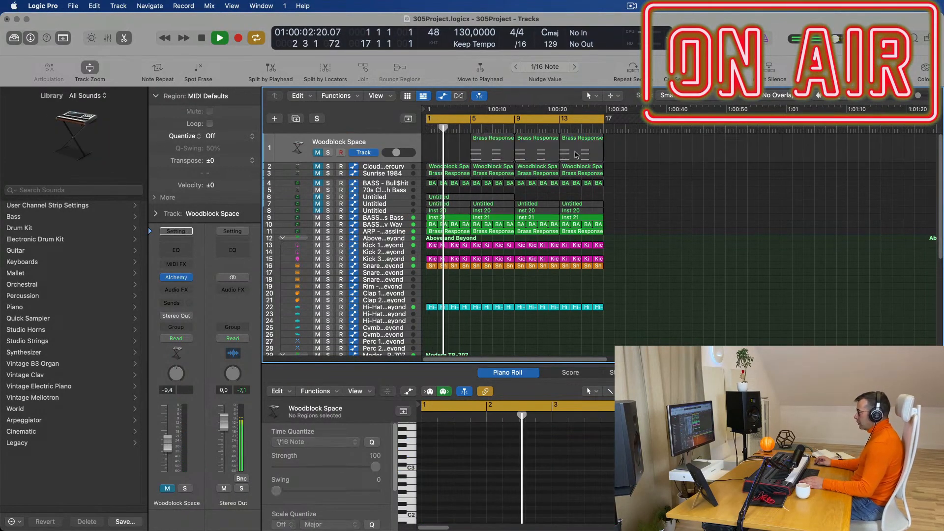
{"action": "left_click", "coordinate": [497, 141]}
{"action": "left_click", "coordinate": [388, 217]}
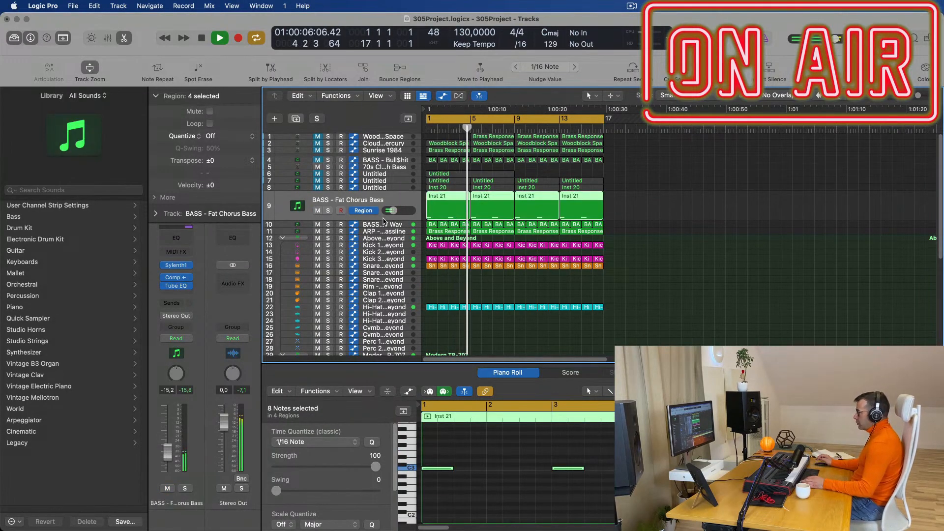
Duplicate the BASS - Fat Chorus Bass track and move the bar 5 Brass Response region from the Woodblock Space track to its bar 1.
{"action": "key", "text": "super+d"}
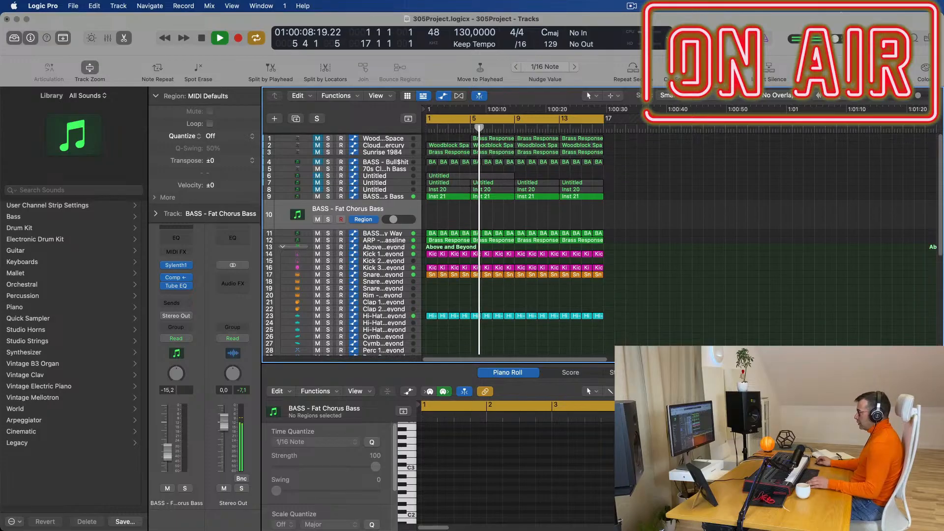
{"action": "left_click", "coordinate": [496, 137]}
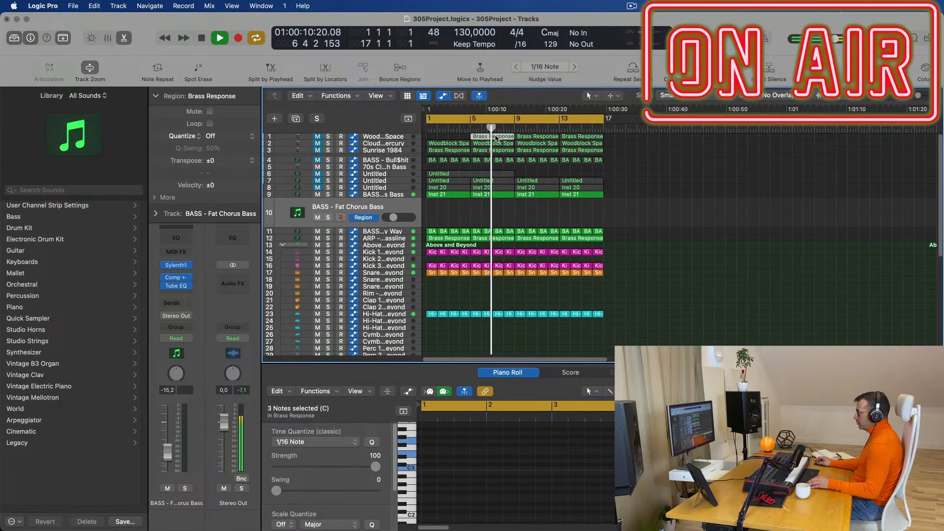
{"action": "left_click_drag", "start_coordinate": [496, 137], "coordinate": [451, 212]}
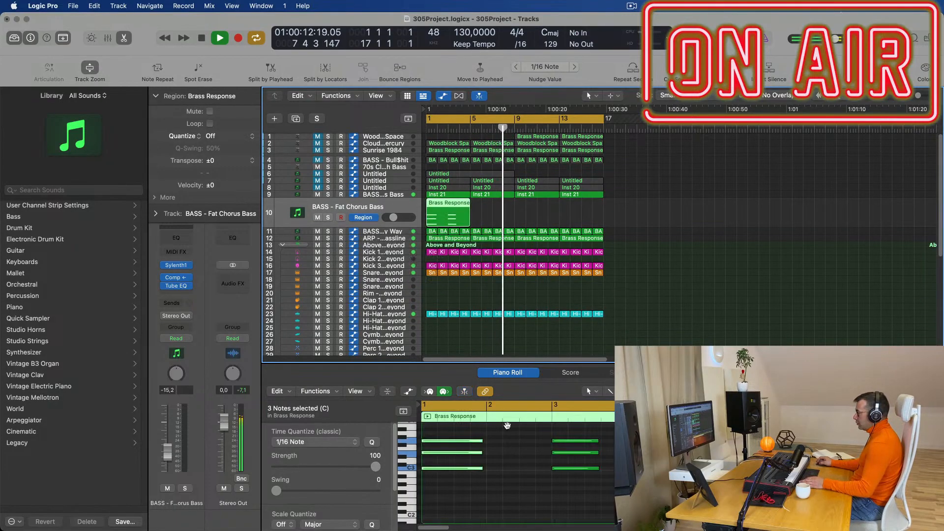
Lengthen both chords in the moved Brass Response region to two bars each and replay the loop.
{"action": "key", "text": "Return"}
{"action": "key", "text": "space"}
{"action": "left_click_drag", "start_coordinate": [620, 433], "coordinate": [533, 472]}
{"action": "left_click_drag", "start_coordinate": [603, 435], "coordinate": [627, 475]}
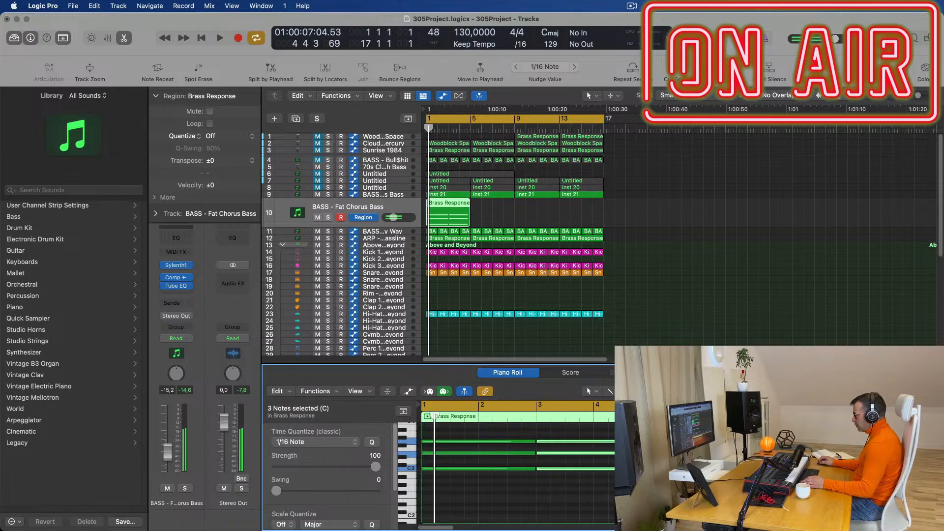
{"action": "key", "text": "space"}
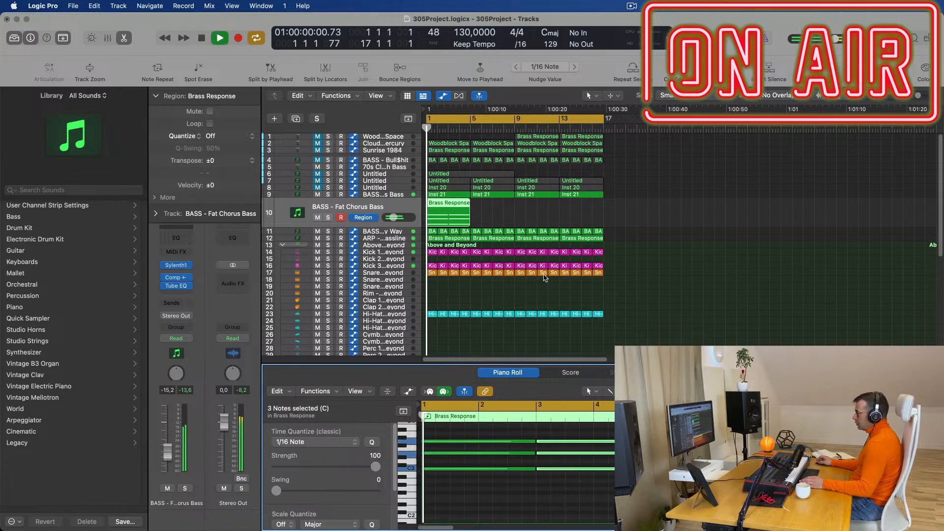
Transpose all six notes of the Brass Response region down one octave in the Piano Roll.
{"action": "left_click", "coordinate": [372, 210]}
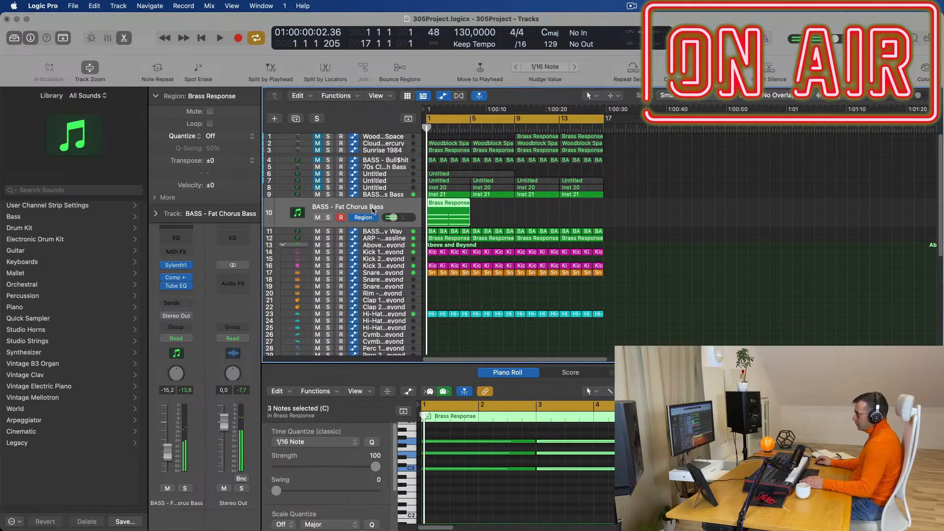
{"action": "left_click", "coordinate": [485, 487]}
{"action": "key", "text": "super+a"}
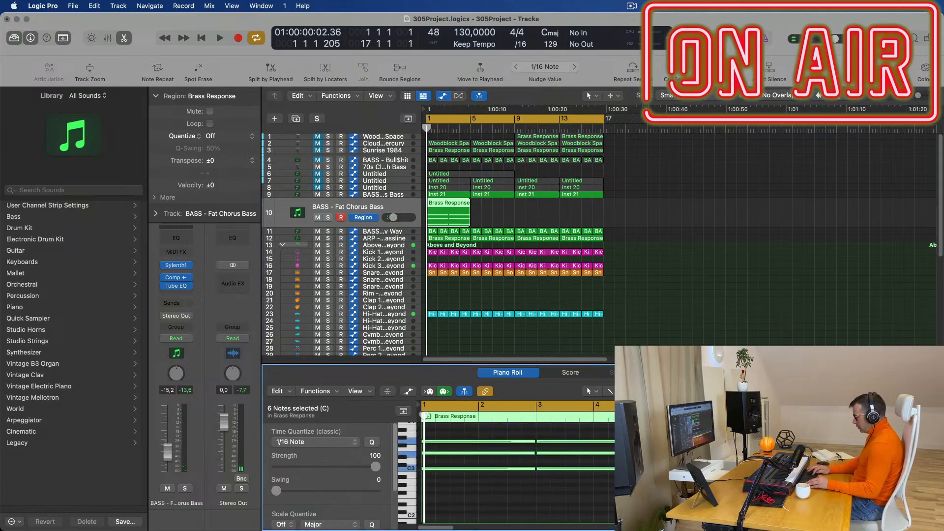
{"action": "key", "text": "alt+shift+Down"}
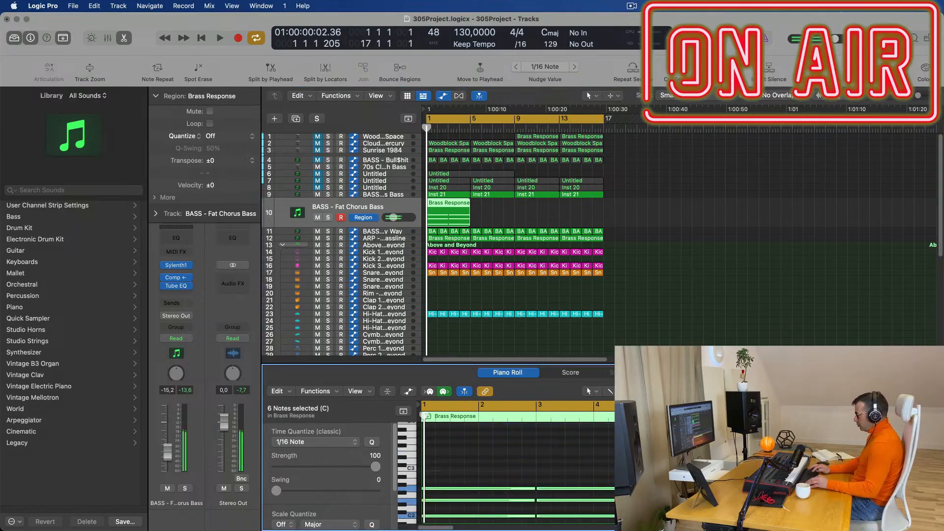
Load a fresh stereo Sylenth1 on the duplicated track and choose preset 247: PAD - Anjuna Pad from sub-bank 2.
{"action": "left_click", "coordinate": [187, 266]}
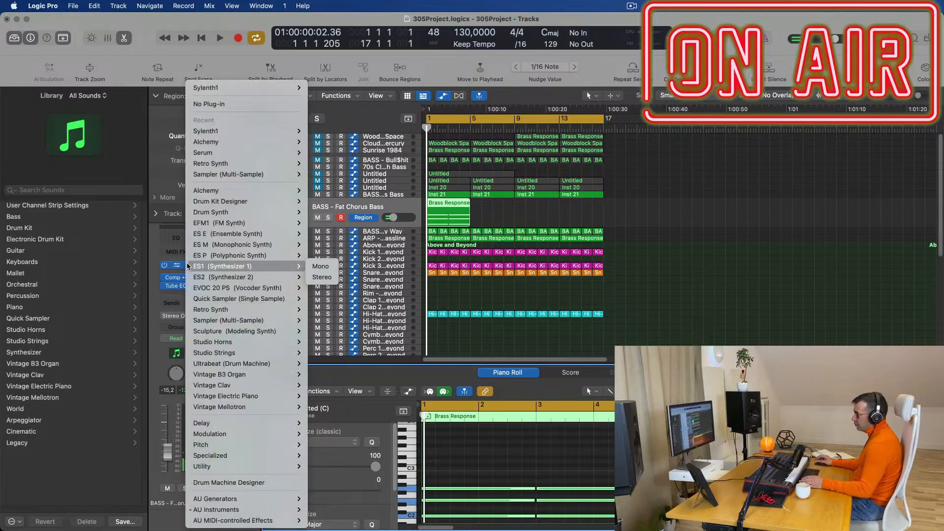
{"action": "mouse_move", "coordinate": [232, 134]}
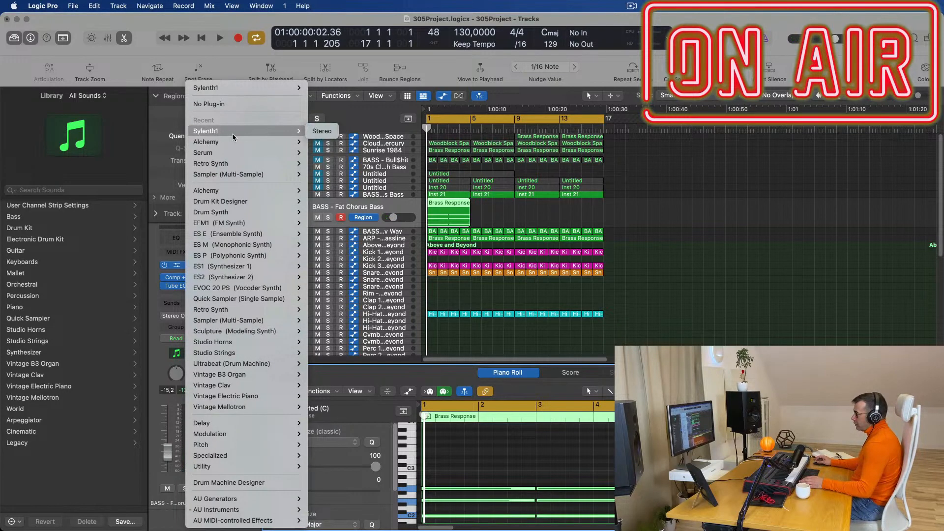
{"action": "left_click", "coordinate": [323, 132]}
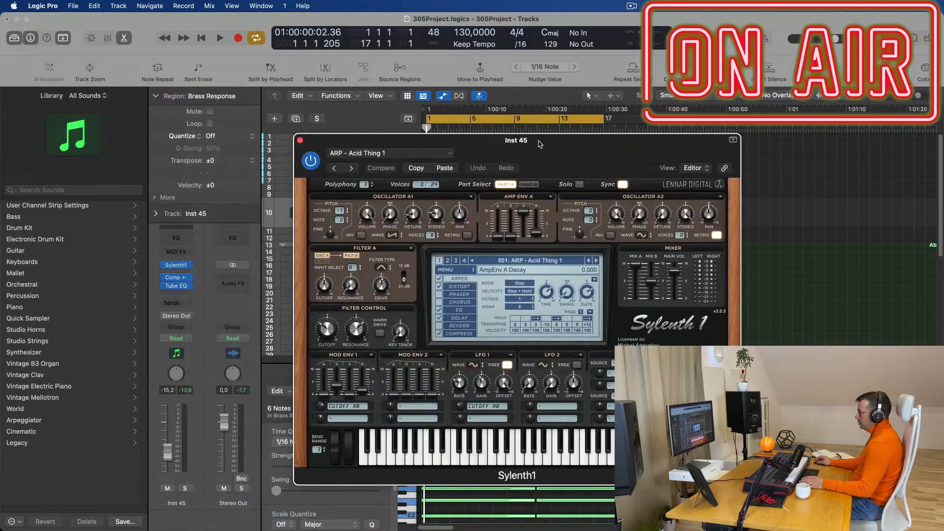
{"action": "left_click", "coordinate": [581, 266]}
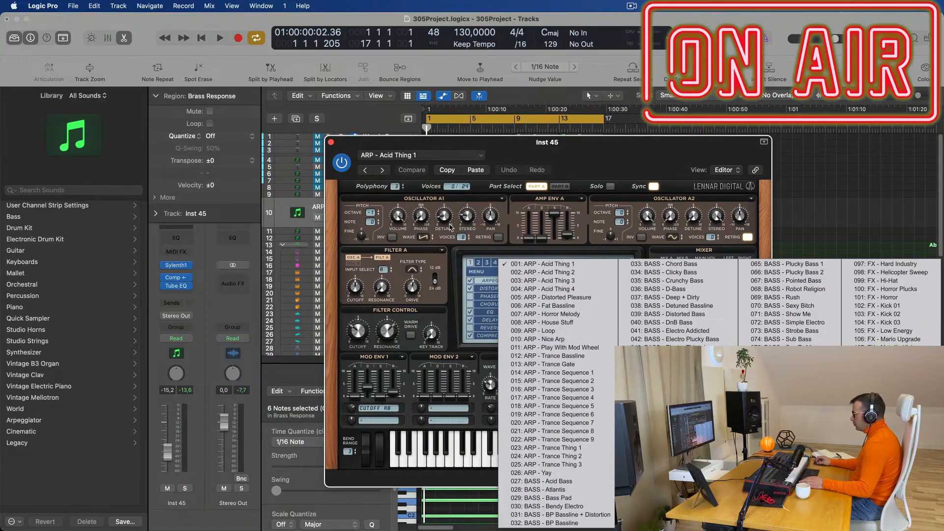
{"action": "left_click", "coordinate": [480, 264]}
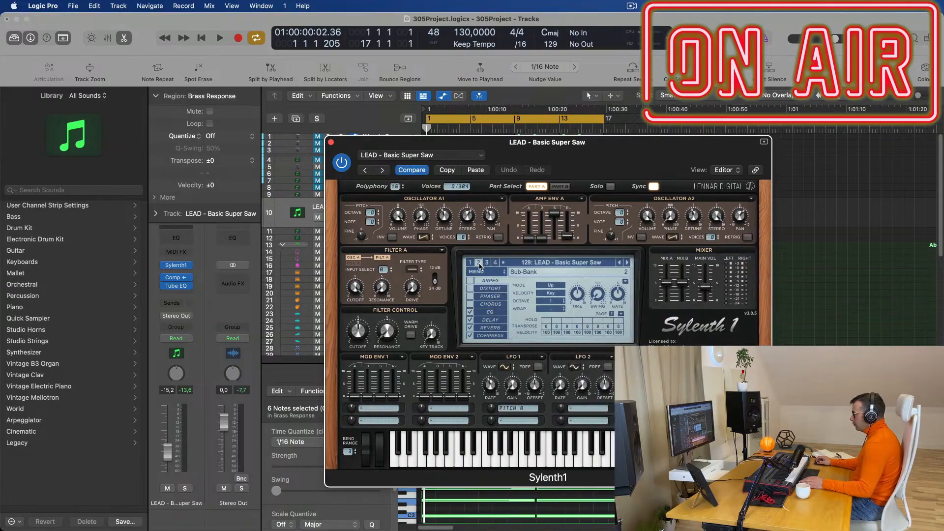
{"action": "left_click", "coordinate": [578, 267]}
{"action": "left_click", "coordinate": [881, 448]}
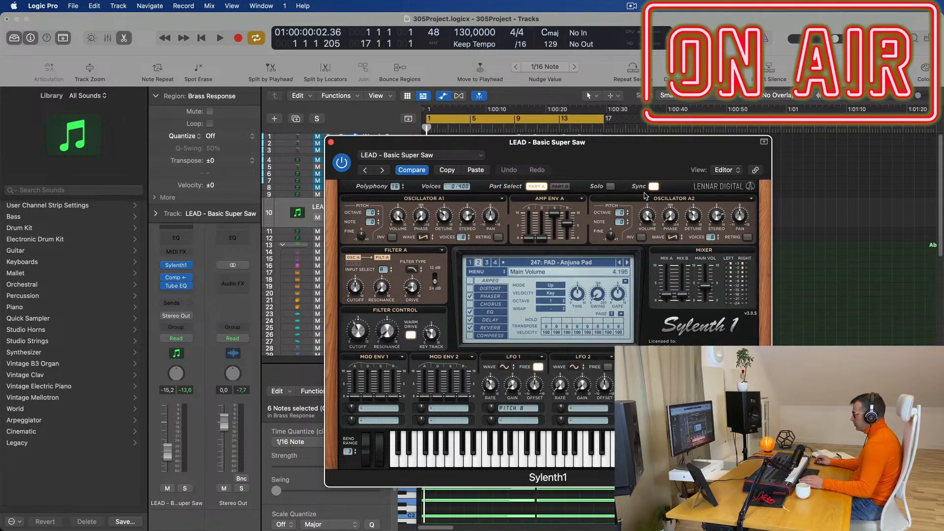
Play the loop with the pad, set the PAD - Anjuna Pad volume to -16.2 dB, and close the Sylenth1 window.
{"action": "key", "text": "space"}
{"action": "left_click_drag", "start_coordinate": [634, 158], "coordinate": [796, 89]}
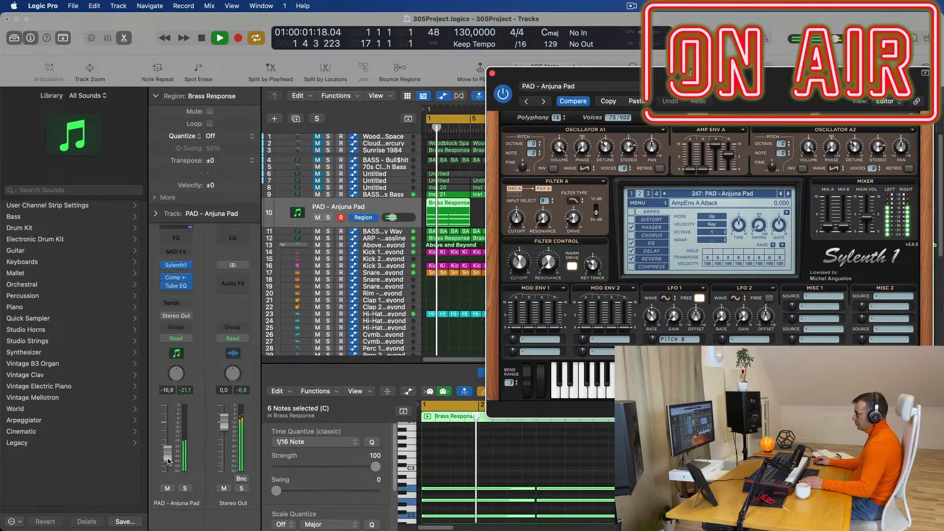
{"action": "left_click_drag", "start_coordinate": [771, 89], "coordinate": [511, 178]}
{"action": "key", "text": "space"}
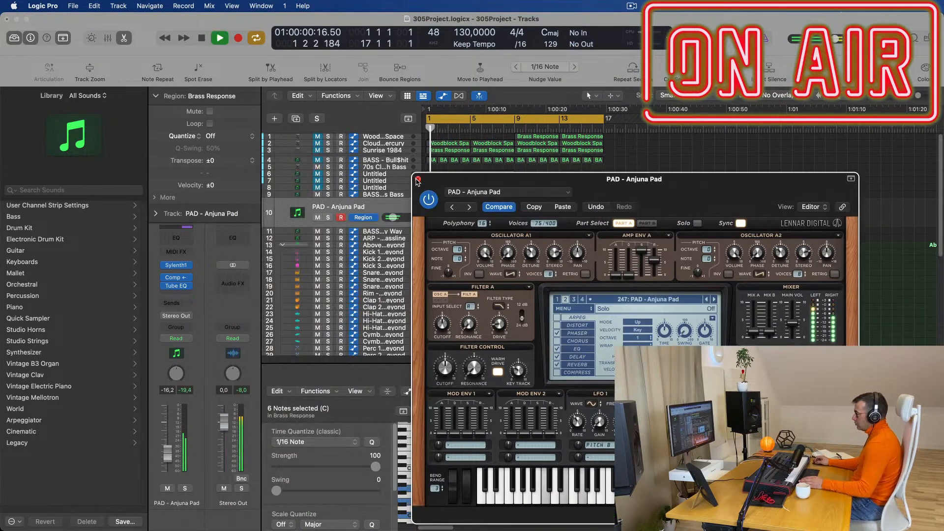
{"action": "left_click", "coordinate": [418, 179]}
Shorten all the pad chord notes to brief stabs at the start of bars 1 and 3.
{"action": "key", "text": "space"}
{"action": "scroll", "coordinate": [520, 493], "scroll_direction": "up", "scroll_amount": 3}
{"action": "left_click_drag", "start_coordinate": [506, 446], "coordinate": [630, 502]}
{"action": "scroll", "coordinate": [516, 467], "scroll_direction": "up", "scroll_amount": 1}
{"action": "left_click_drag", "start_coordinate": [629, 456], "coordinate": [547, 456]}
{"action": "scroll", "coordinate": [483, 479], "scroll_direction": "right", "scroll_amount": 3}
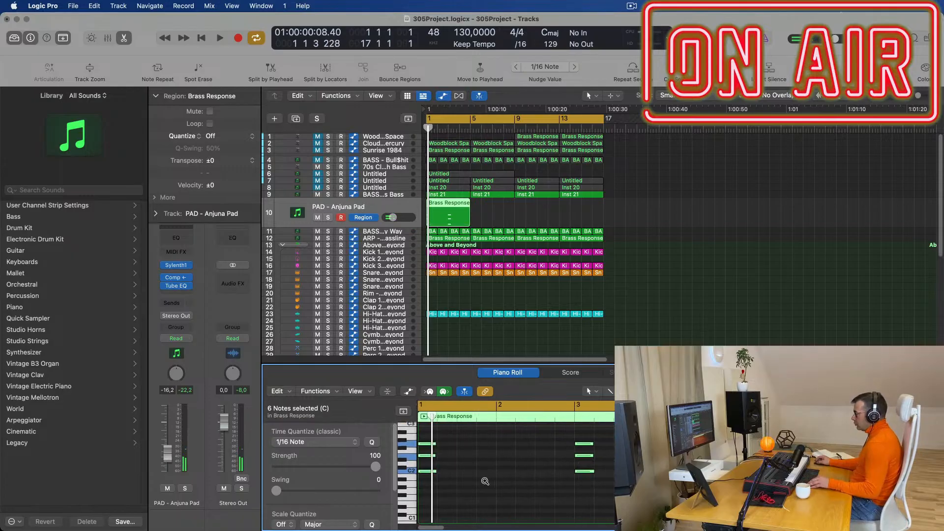
Shift the pad chord stabs one bar later so the first starts at bar 2, and replay the loop.
{"action": "key", "text": "space"}
{"action": "key", "text": "space"}
{"action": "left_click_drag", "start_coordinate": [433, 446], "coordinate": [512, 448]}
{"action": "key", "text": "space"}
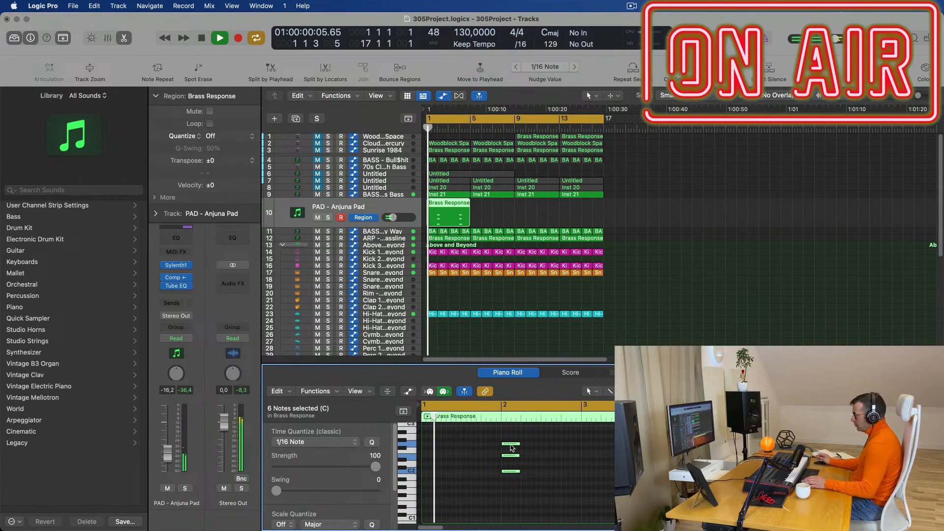
Trim the pad stabs shorter and copy them at even intervals to make four chord stabs from bar 2.
{"action": "scroll", "coordinate": [546, 457], "scroll_direction": "right", "scroll_amount": 3}
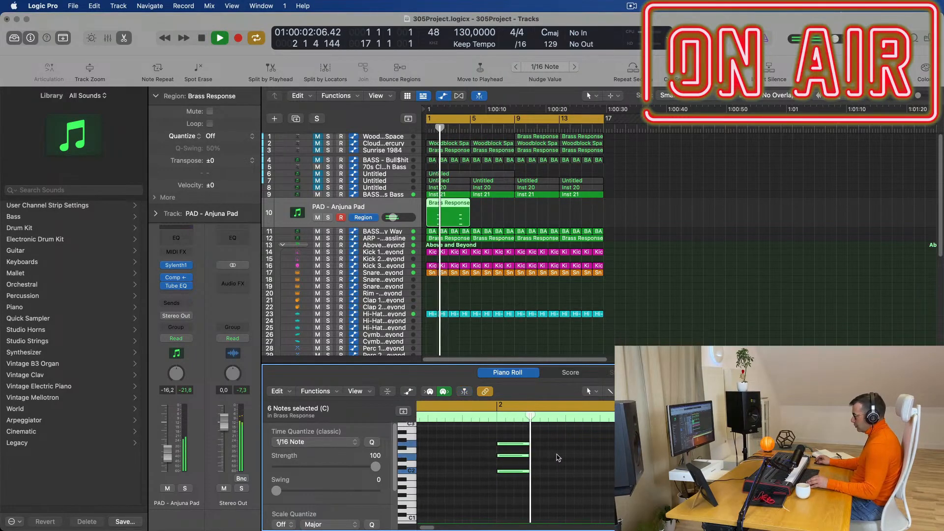
{"action": "left_click_drag", "start_coordinate": [542, 437], "coordinate": [520, 491]}
{"action": "key", "text": "space"}
{"action": "left_click_drag", "start_coordinate": [473, 449], "coordinate": [617, 495]}
{"action": "left_click_drag", "start_coordinate": [529, 472], "coordinate": [509, 474]}
{"action": "scroll", "coordinate": [512, 455], "scroll_direction": "right", "scroll_amount": 3}
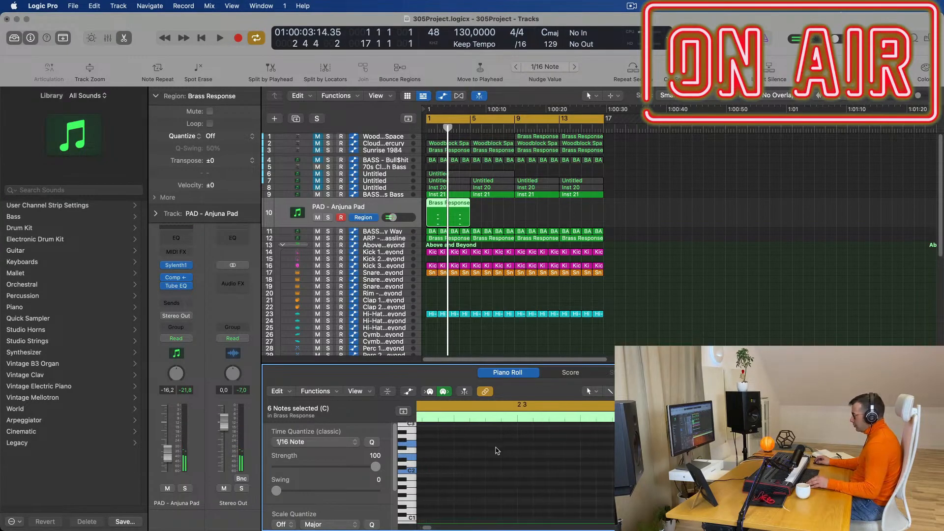
{"action": "left_click_drag", "start_coordinate": [440, 444], "coordinate": [528, 446]}
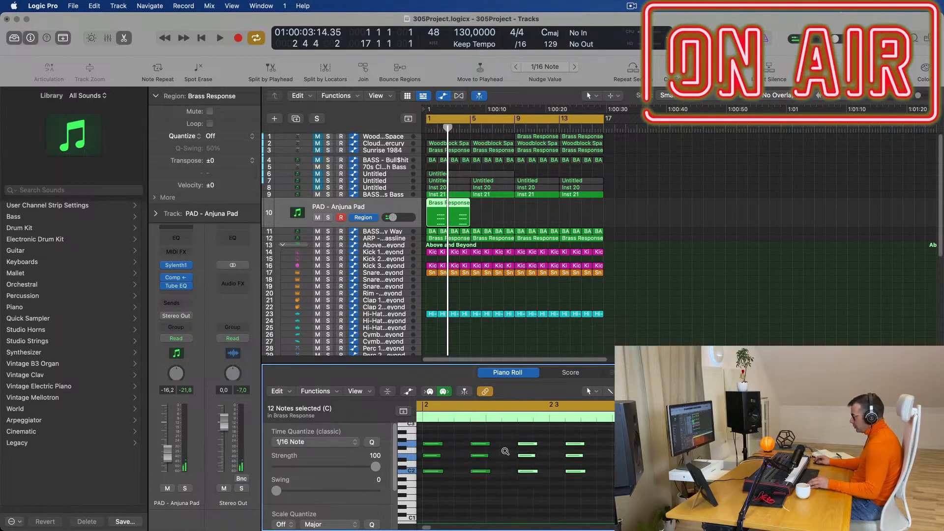
Replay the loop to hear the repeated pad stabs with the other tracks.
{"action": "key", "text": "space"}
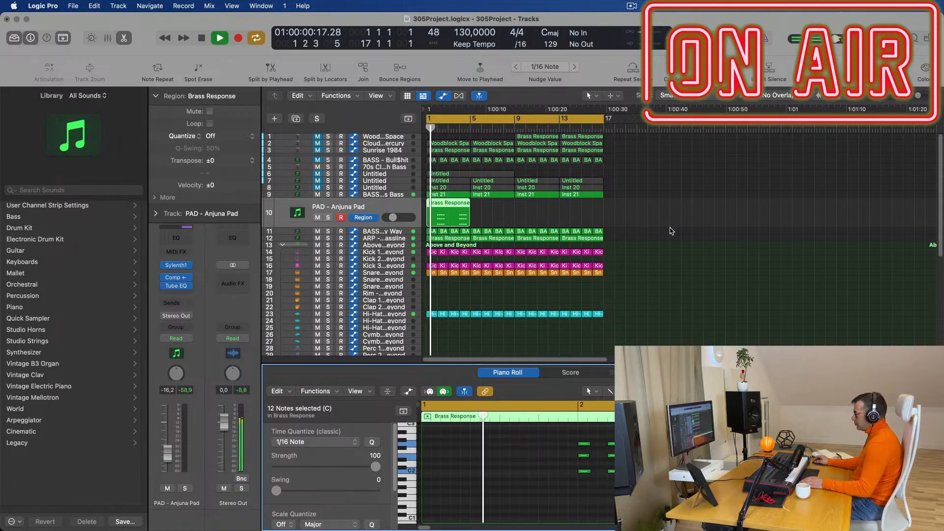
{"action": "scroll", "coordinate": [675, 250], "scroll_direction": "down", "scroll_amount": 5}
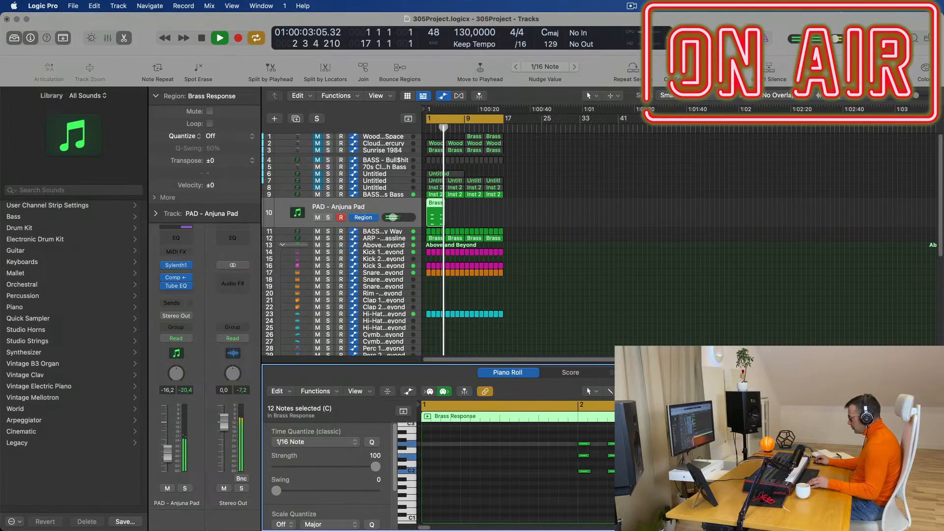
{"action": "scroll", "coordinate": [657, 266], "scroll_direction": "down", "scroll_amount": 2}
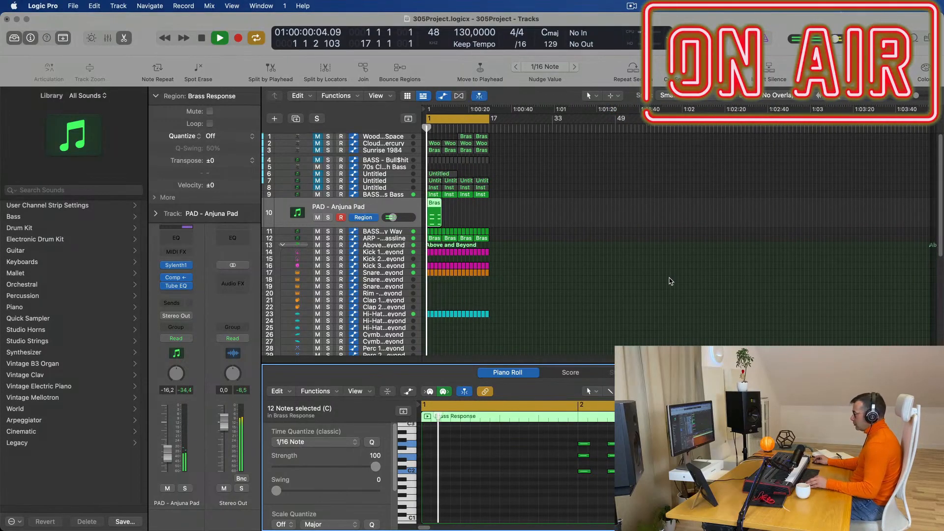
{"action": "left_click", "coordinate": [395, 209]}
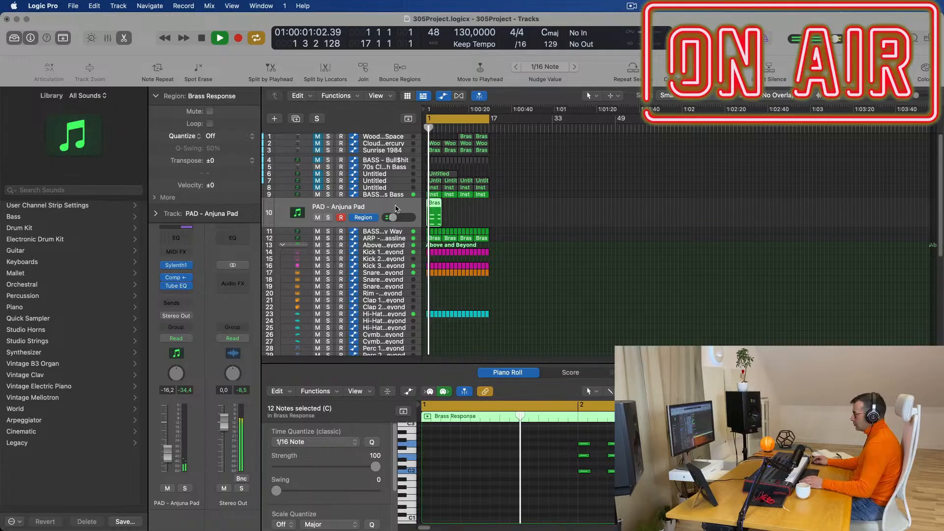
Set the Anjuna Pad's Amp Env A release to 0 in Sylenth1, raise the track volume to -15.0 dB, and close the plug-in.
{"action": "left_click", "coordinate": [178, 266]}
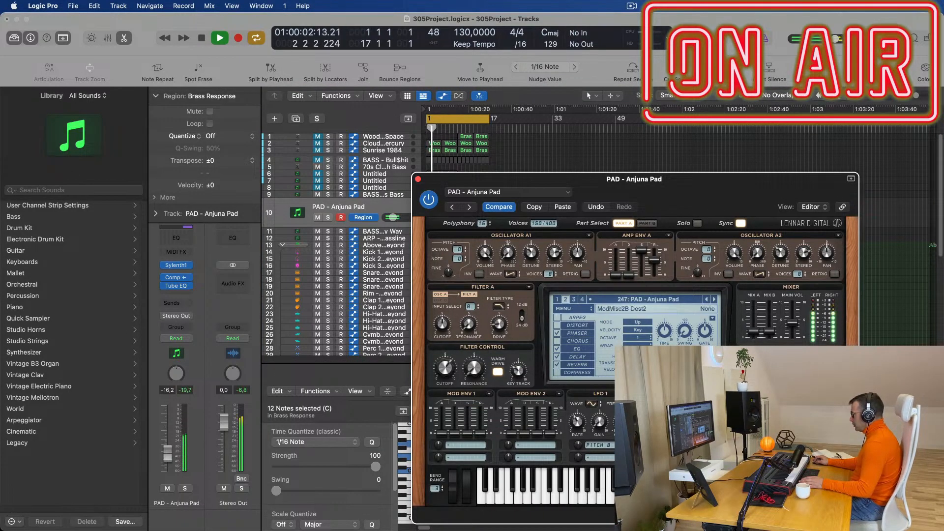
{"action": "key", "text": "space"}
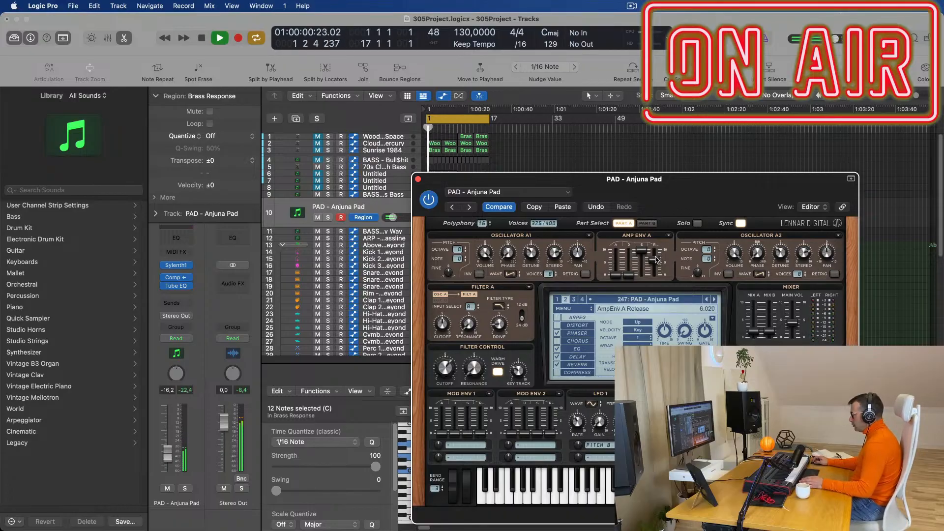
{"action": "left_click_drag", "start_coordinate": [676, 198], "coordinate": [761, 181]}
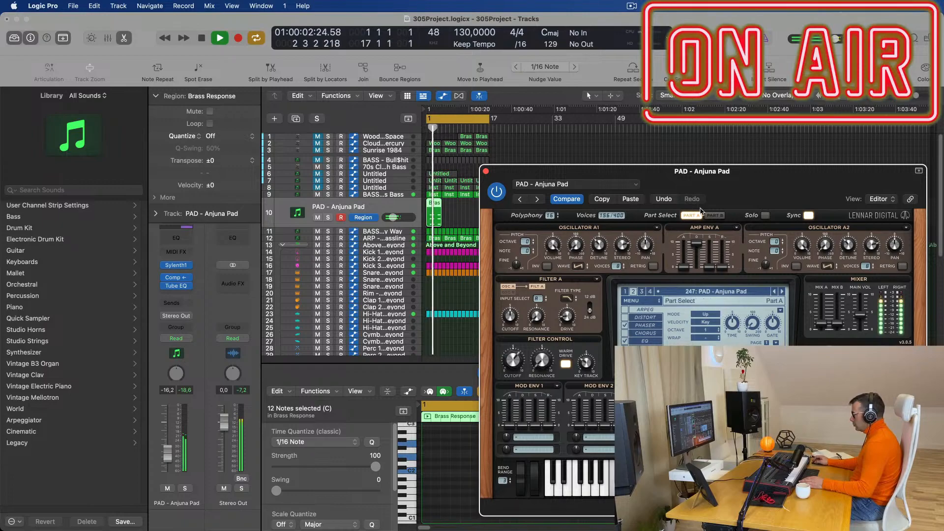
{"action": "left_click_drag", "start_coordinate": [781, 173], "coordinate": [746, 115]}
{"action": "key", "text": "Return"}
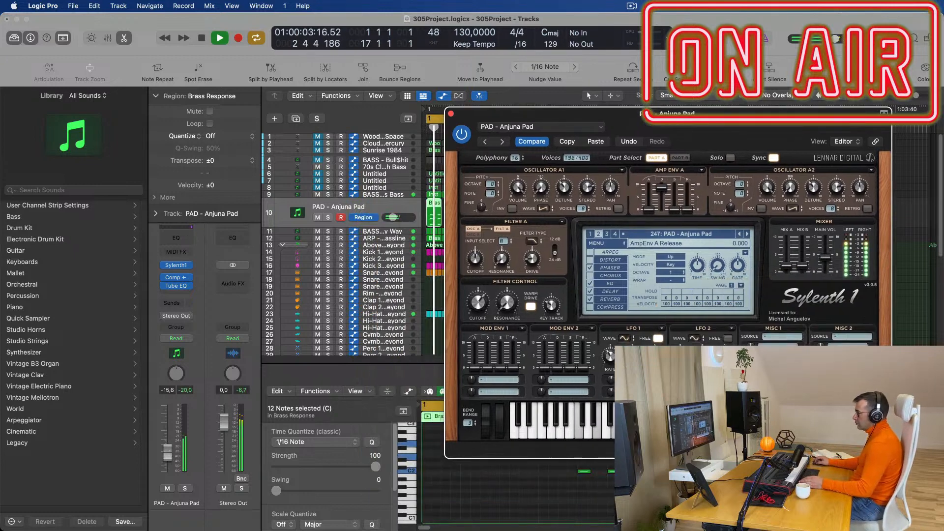
{"action": "left_click_drag", "start_coordinate": [746, 116], "coordinate": [703, 134]}
{"action": "key", "text": "space"}
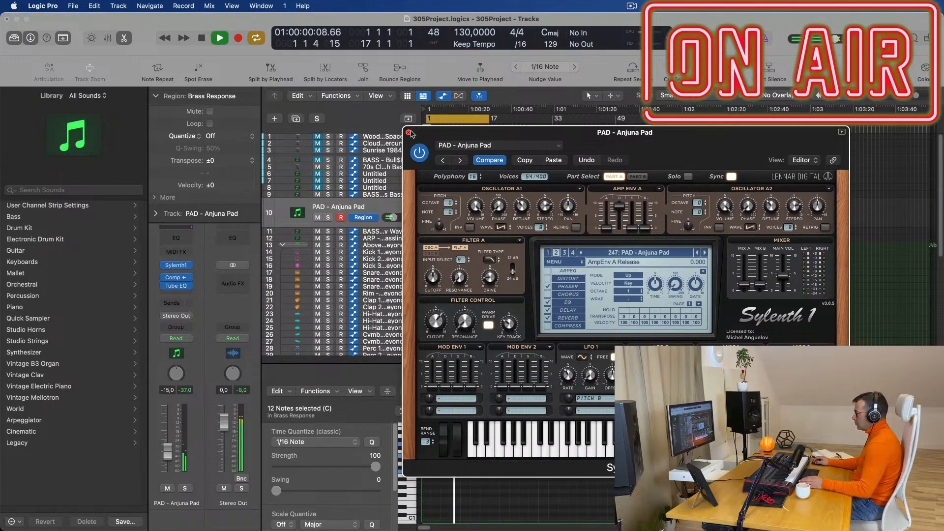
{"action": "left_click", "coordinate": [409, 132]}
Repeat the PAD - Anjuna Pad region three times to fill the 16-bar loop.
{"action": "scroll", "coordinate": [567, 468], "scroll_direction": "up", "scroll_amount": 2}
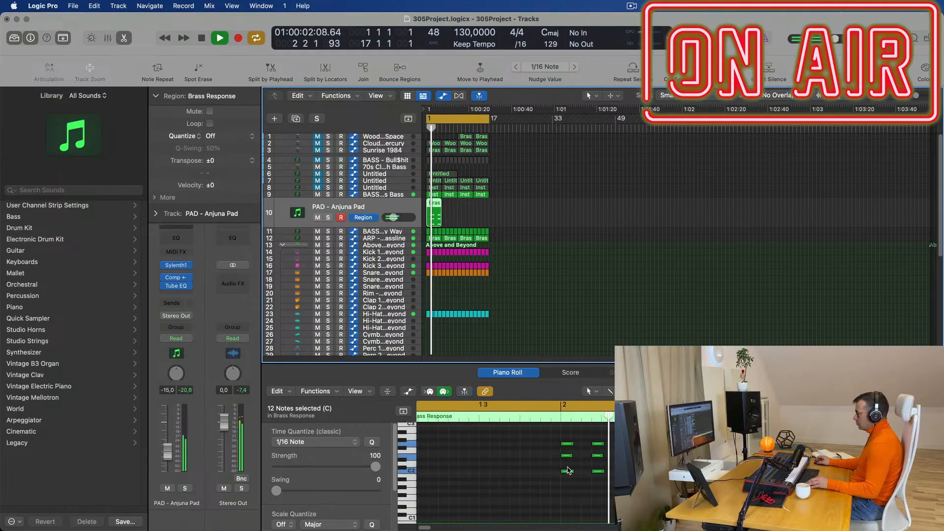
{"action": "scroll", "coordinate": [544, 476], "scroll_direction": "down", "scroll_amount": 3}
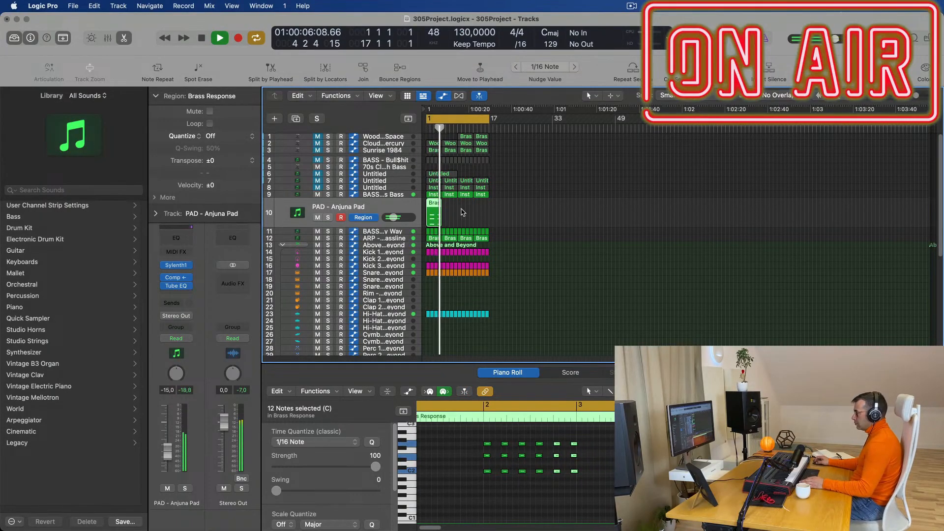
{"action": "key", "text": "Return"}
{"action": "key", "text": "super+r"}
{"action": "key", "text": "super+r"}
{"action": "key", "text": "super+r"}
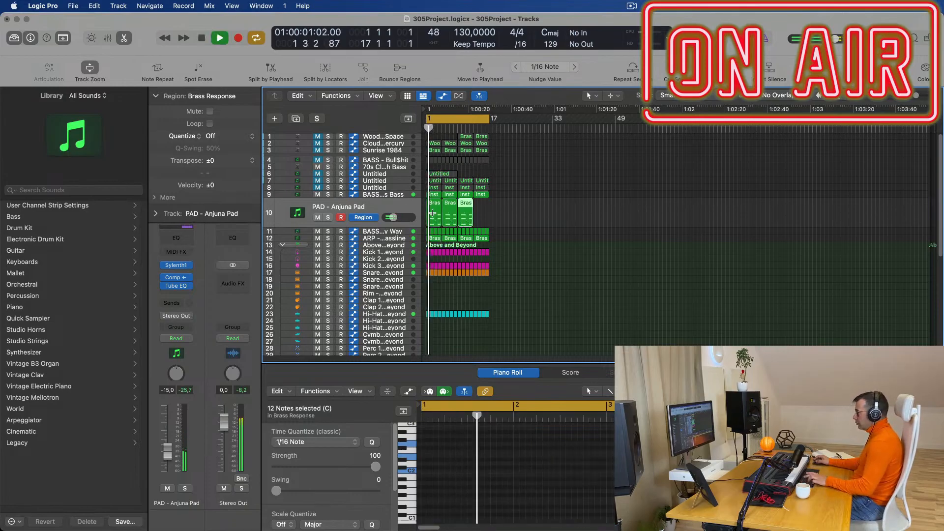
Load the LEAD - Basic Super Saw preset in the pad track's Sylenth1 and lower the track volume to -16.6 dB.
{"action": "left_click", "coordinate": [374, 207]}
{"action": "left_click", "coordinate": [170, 265]}
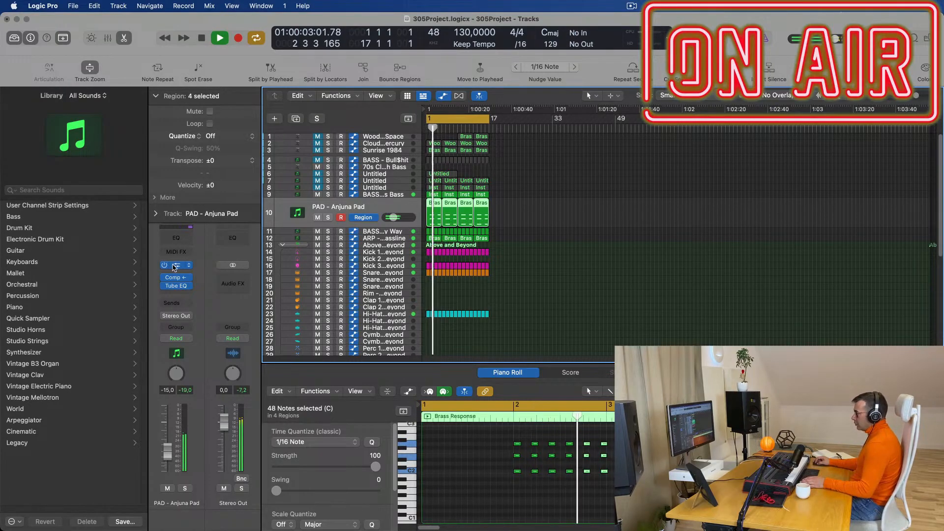
{"action": "key", "text": "space"}
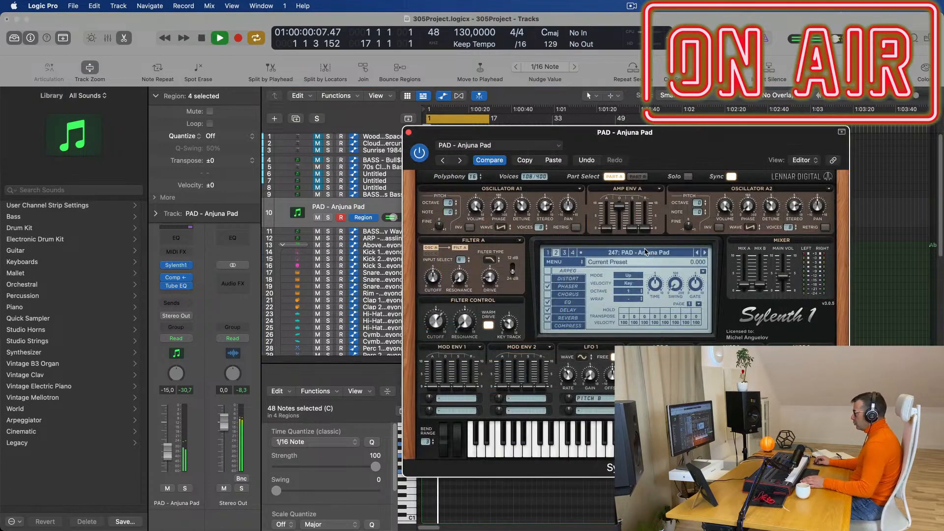
{"action": "left_click", "coordinate": [646, 253]}
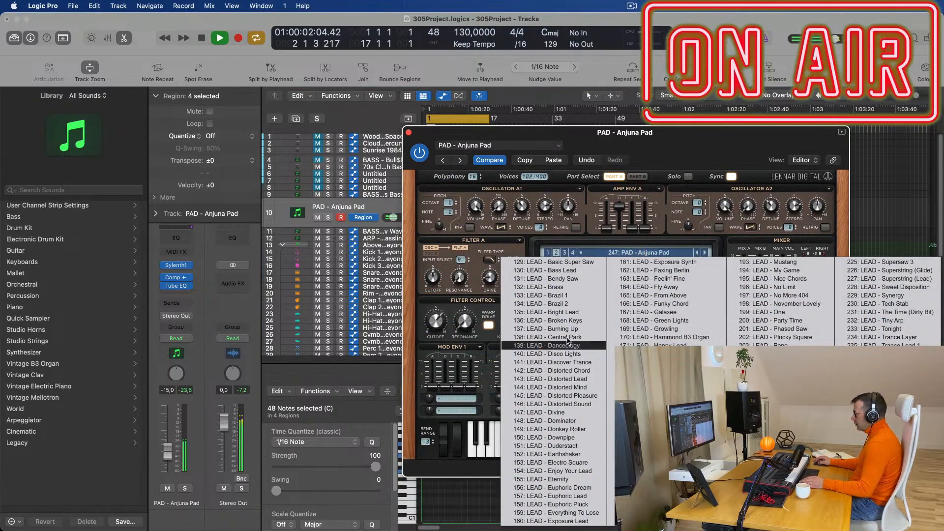
{"action": "left_click", "coordinate": [573, 264]}
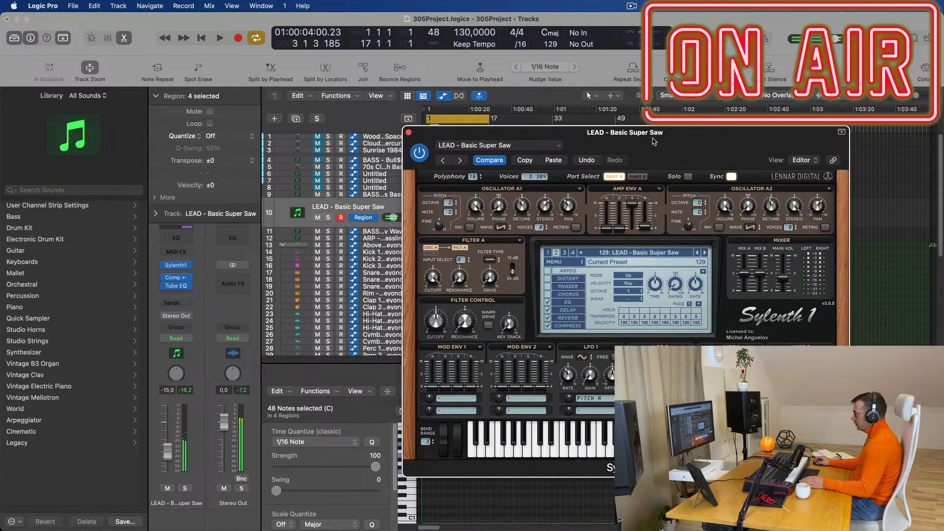
{"action": "left_click_drag", "start_coordinate": [165, 456], "coordinate": [165, 460]}
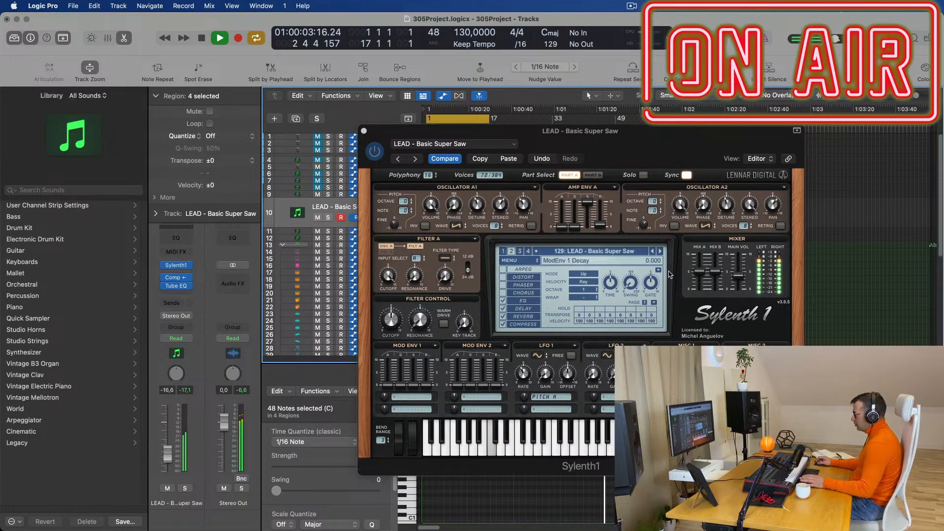
Audition the following Sylenth1 lead presets one by one against the loop, from Bass Lead through Bright Lead.
{"action": "left_click", "coordinate": [660, 251]}
{"action": "key", "text": "space"}
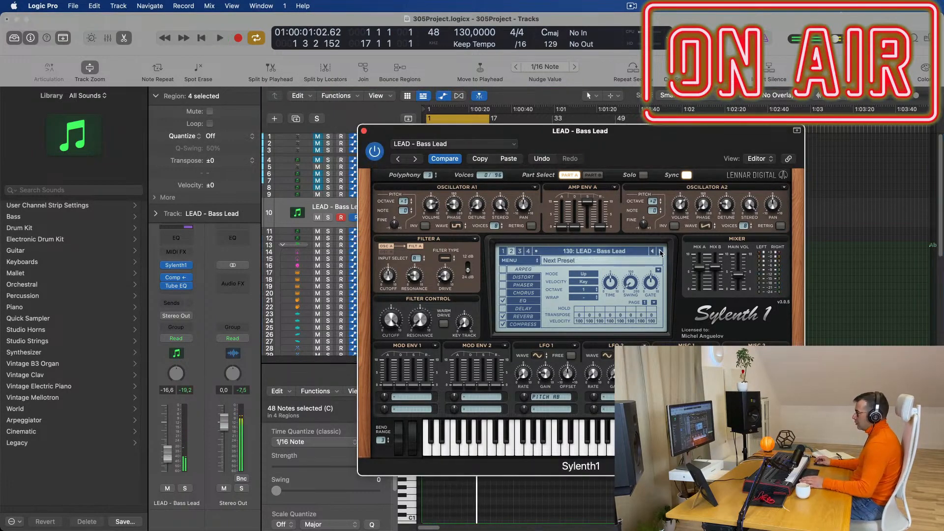
{"action": "key", "text": "space"}
{"action": "left_click", "coordinate": [660, 251]}
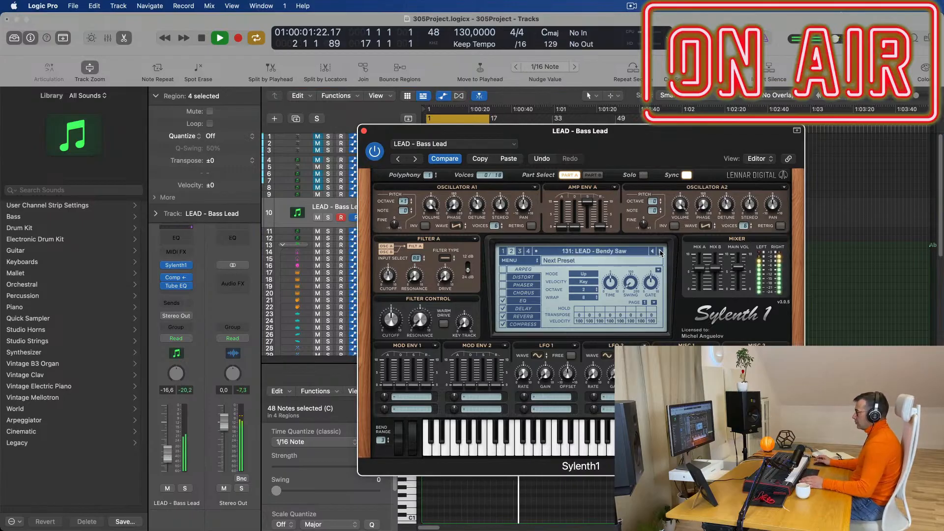
{"action": "left_click", "coordinate": [660, 251]}
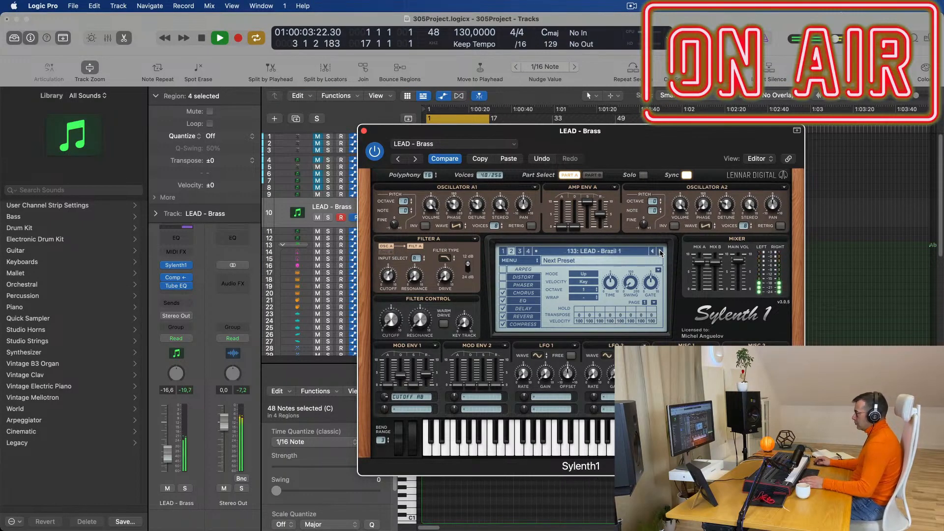
{"action": "left_click", "coordinate": [660, 251]}
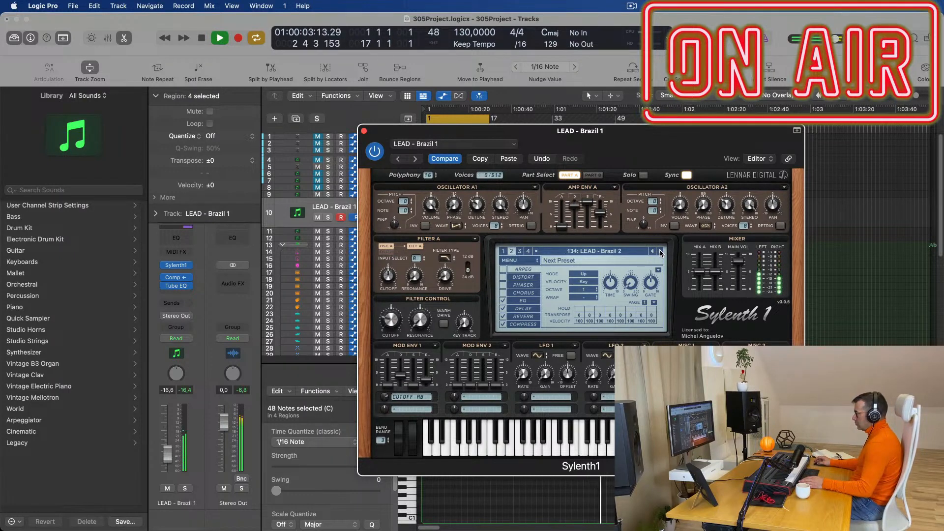
{"action": "left_click", "coordinate": [661, 251]}
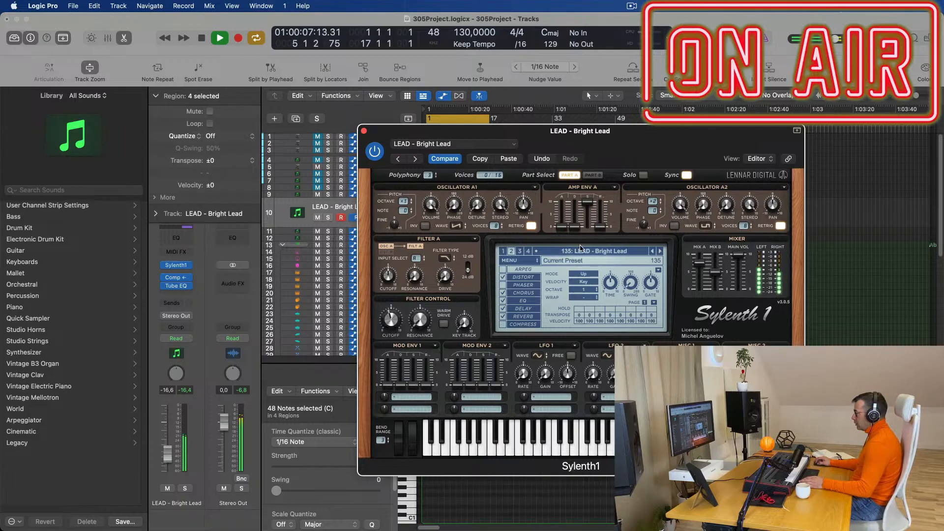
{"action": "left_click", "coordinate": [522, 264]}
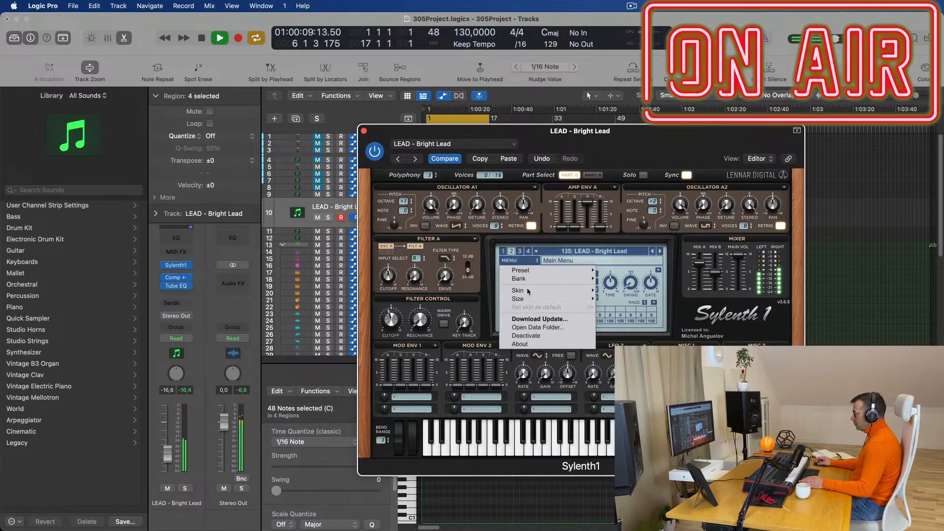
{"action": "mouse_move", "coordinate": [554, 279]}
{"action": "mouse_move", "coordinate": [615, 279]}
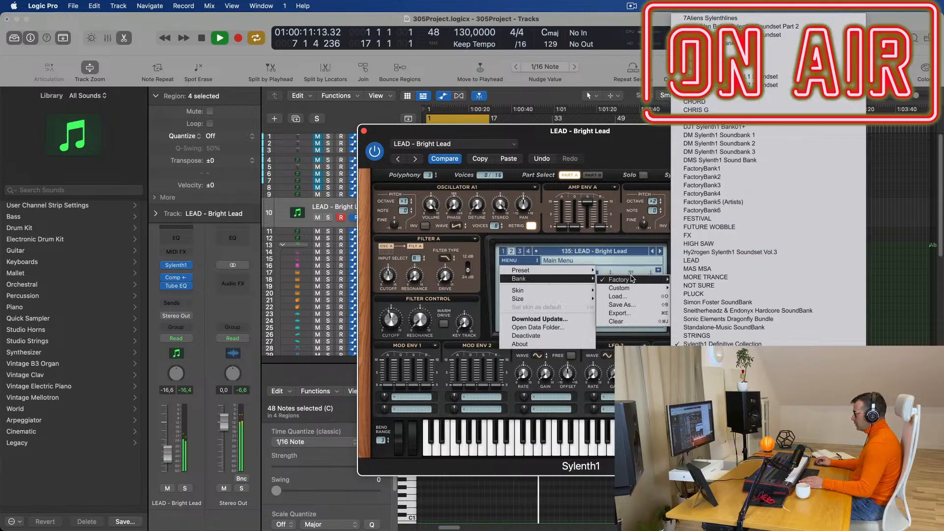
{"action": "left_click", "coordinate": [660, 251]}
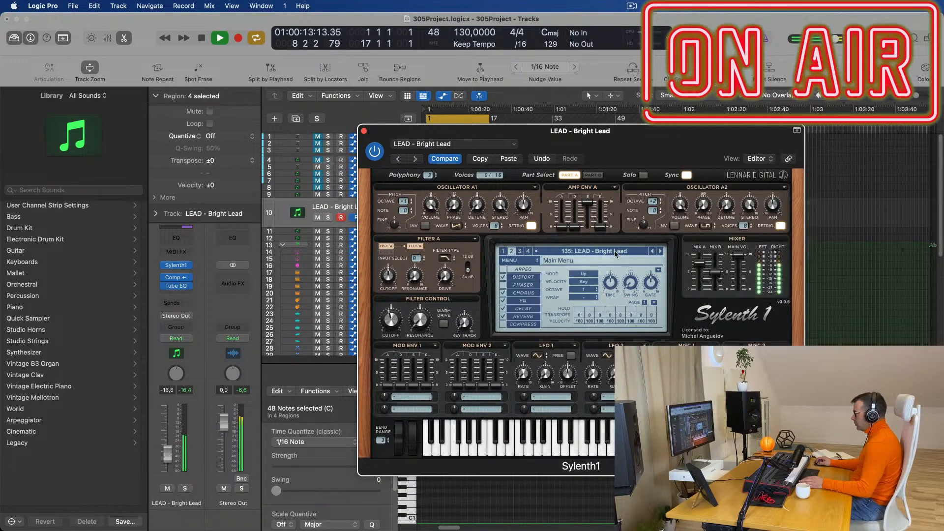
Step through the lead presets from Broken Keys onward during playback, choose LEAD - From Above, and close the plug-in.
{"action": "left_click", "coordinate": [660, 252]}
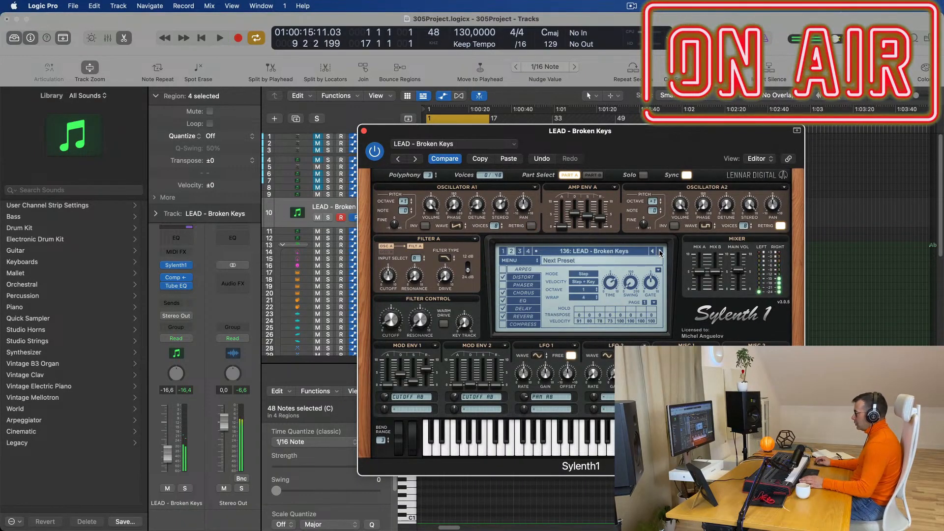
{"action": "left_click", "coordinate": [660, 251]}
{"action": "key", "text": "space"}
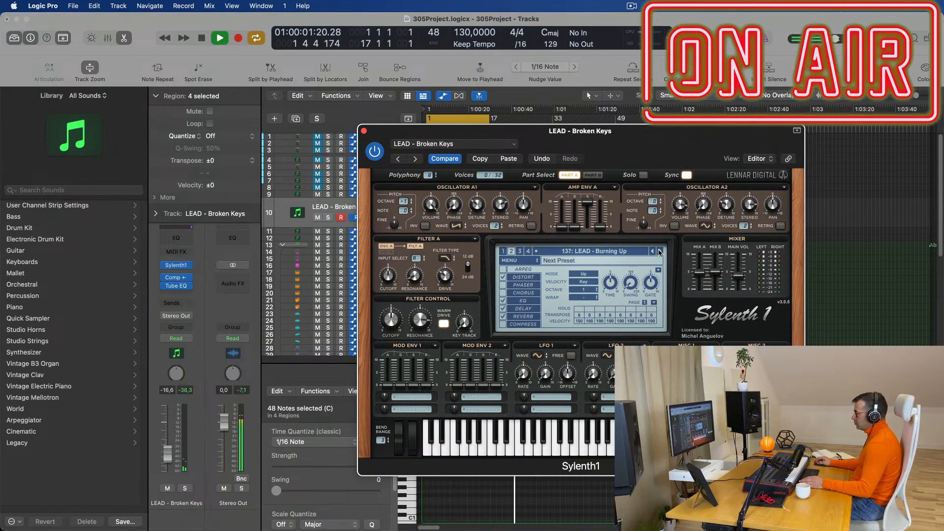
{"action": "left_click", "coordinate": [660, 251]}
{"action": "left_click", "coordinate": [661, 251]}
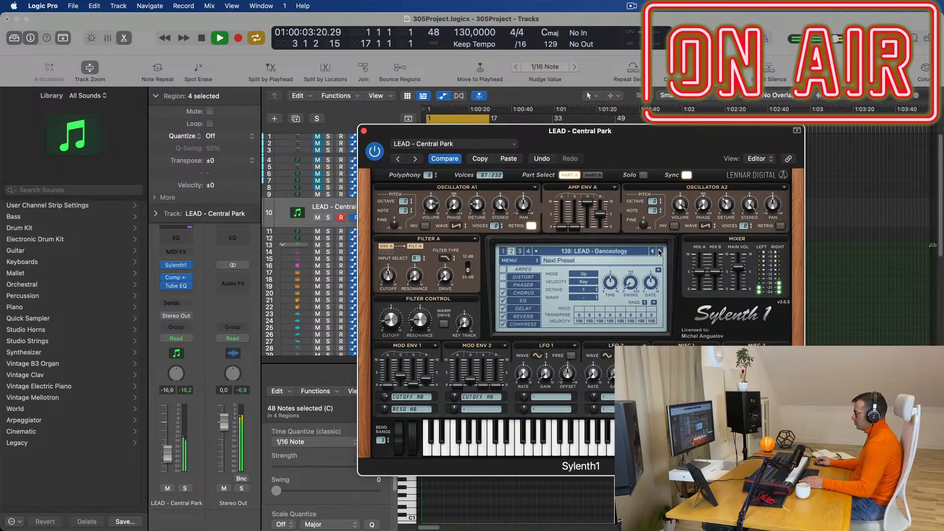
{"action": "left_click", "coordinate": [660, 251]}
{"action": "left_click", "coordinate": [660, 251]}
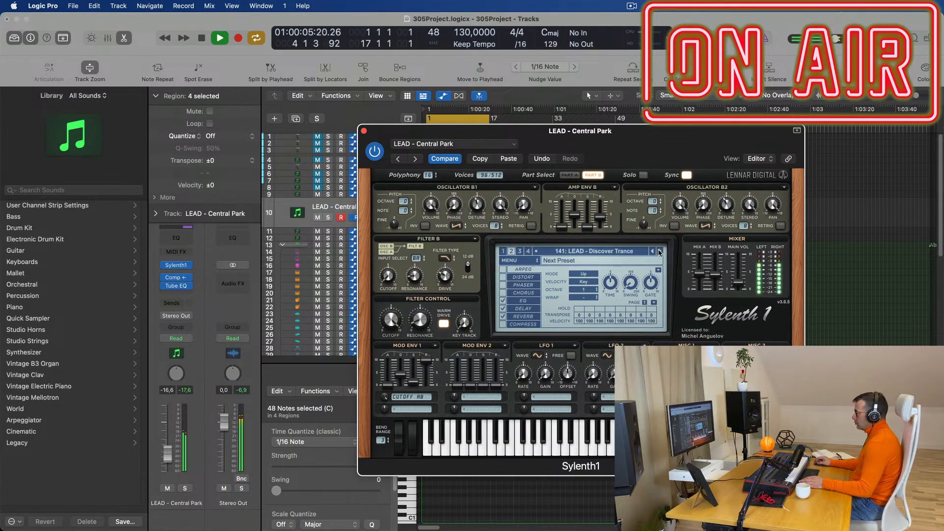
{"action": "left_click", "coordinate": [660, 251]}
{"action": "key", "text": "space"}
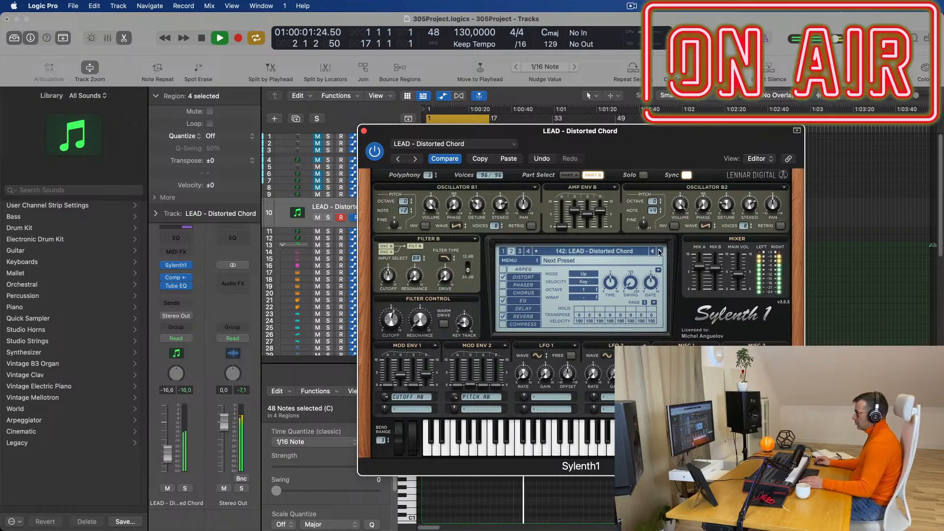
{"action": "left_click", "coordinate": [661, 251]}
{"action": "left_click", "coordinate": [660, 251]}
{"action": "left_click", "coordinate": [660, 251]}
{"action": "left_click", "coordinate": [661, 251]}
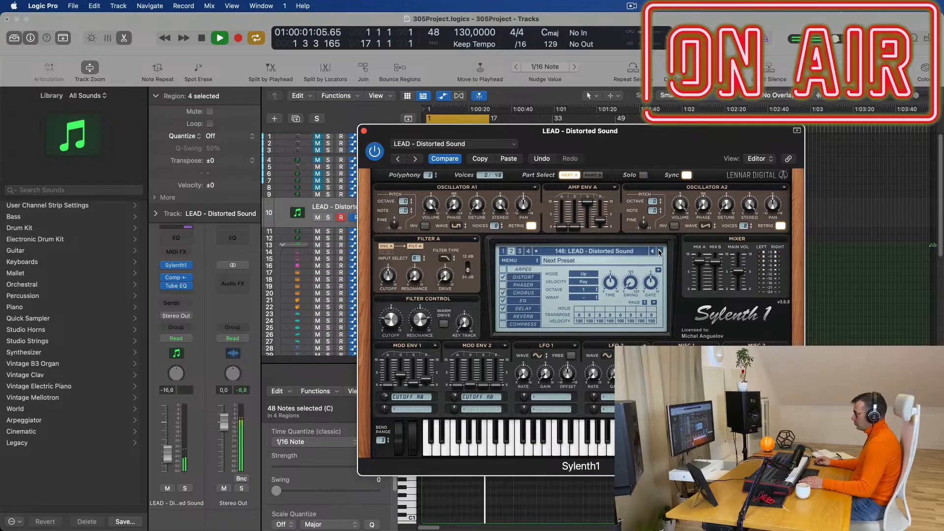
{"action": "left_click", "coordinate": [660, 251]}
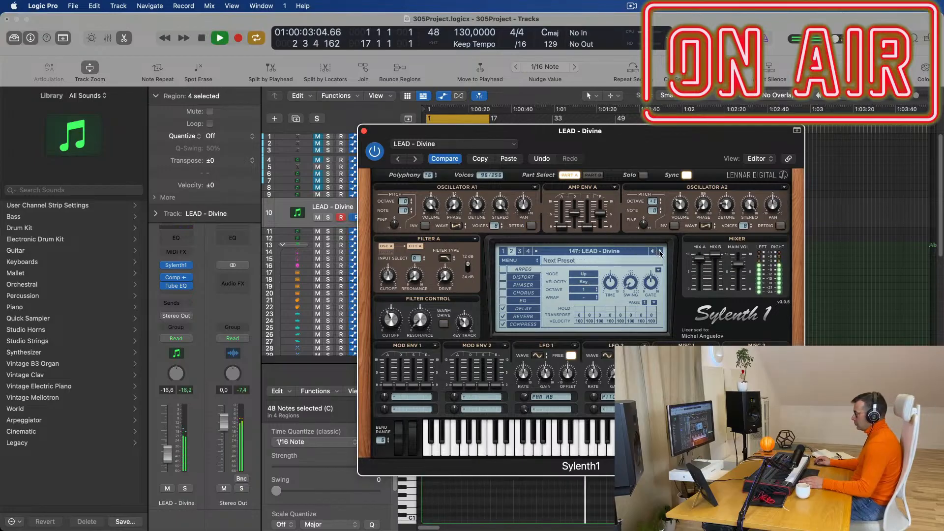
{"action": "left_click", "coordinate": [660, 252]}
{"action": "left_click", "coordinate": [660, 251]}
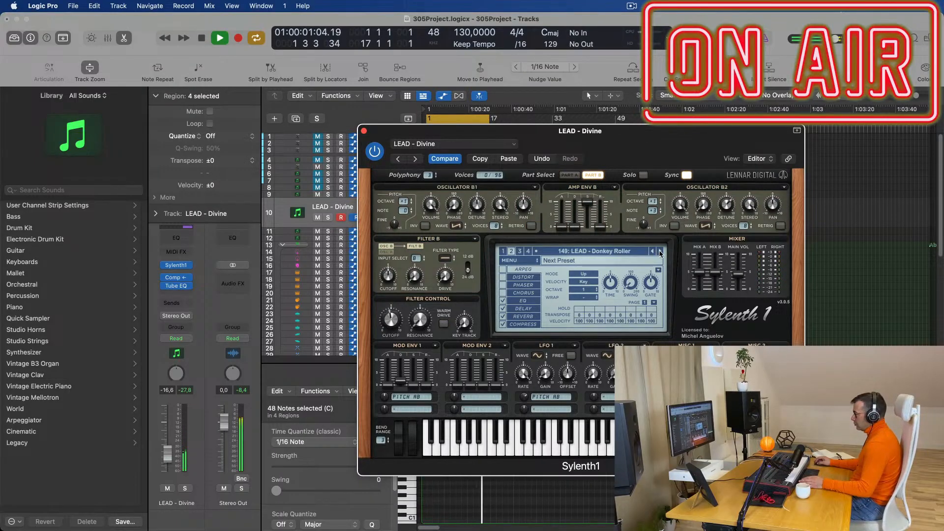
{"action": "left_click", "coordinate": [660, 251]}
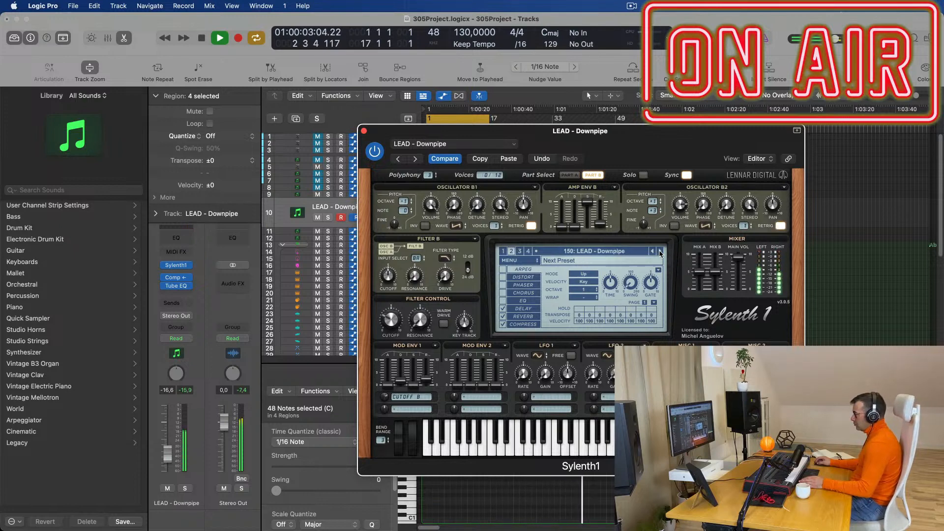
{"action": "left_click", "coordinate": [660, 252]}
{"action": "left_click", "coordinate": [660, 251]}
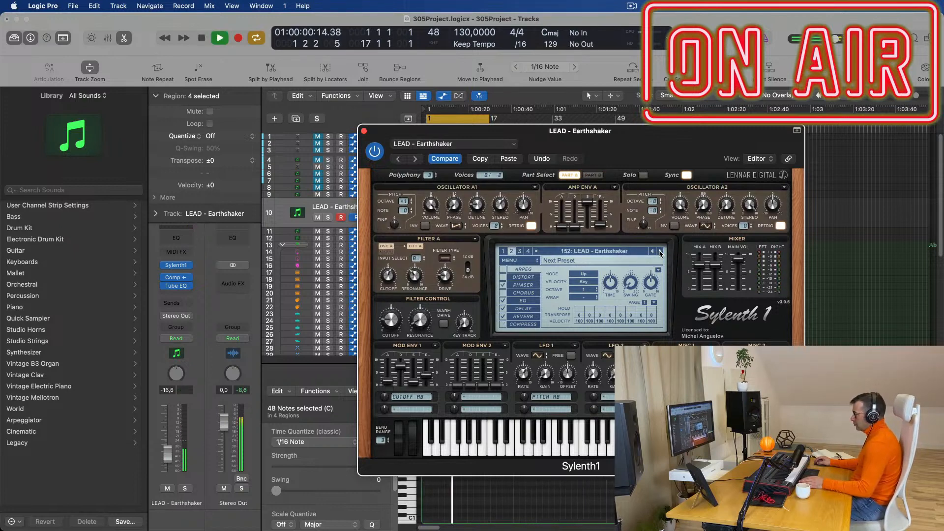
{"action": "left_click", "coordinate": [661, 251]}
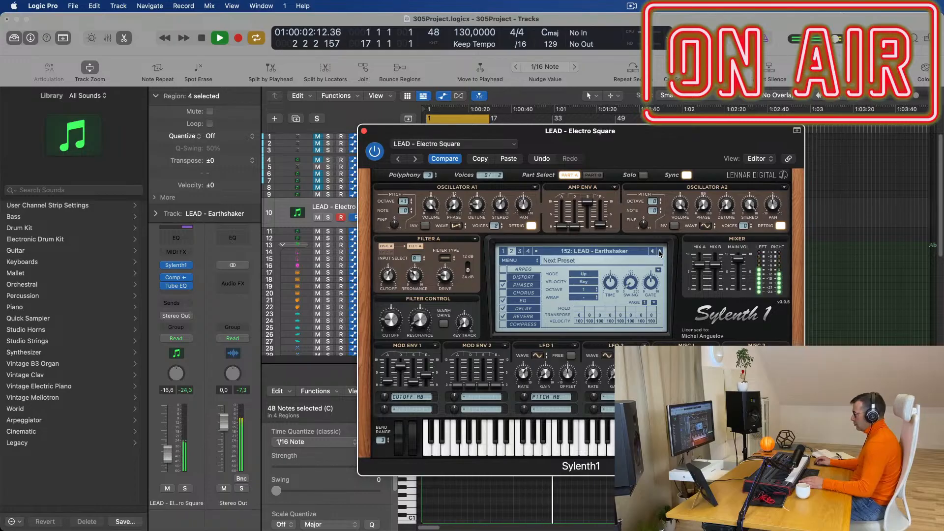
{"action": "left_click", "coordinate": [660, 251]}
{"action": "left_click", "coordinate": [660, 252]}
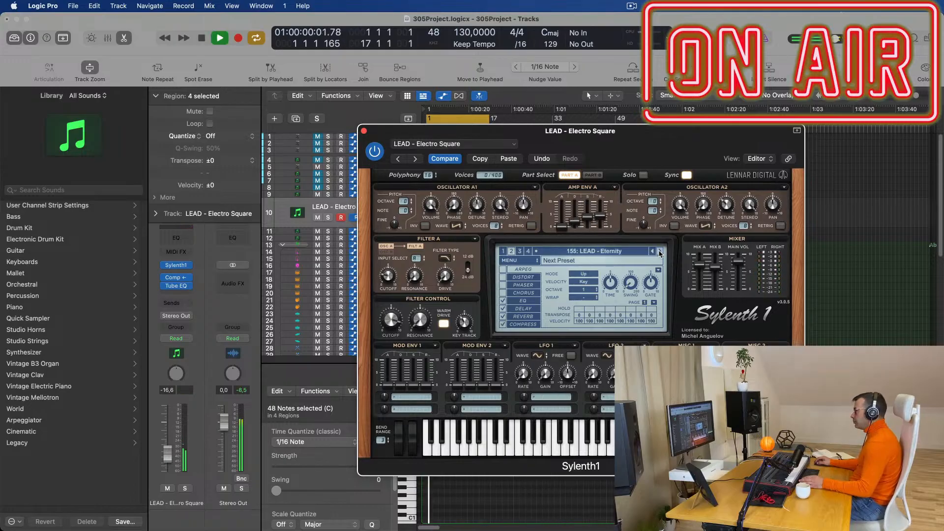
{"action": "left_click", "coordinate": [660, 252]}
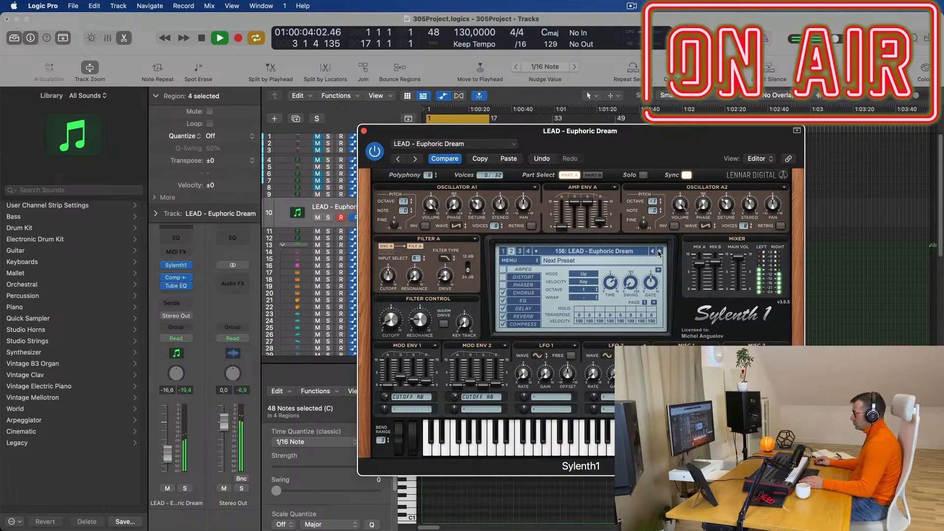
{"action": "left_click", "coordinate": [660, 252]}
{"action": "key", "text": "space"}
{"action": "left_click", "coordinate": [660, 252]}
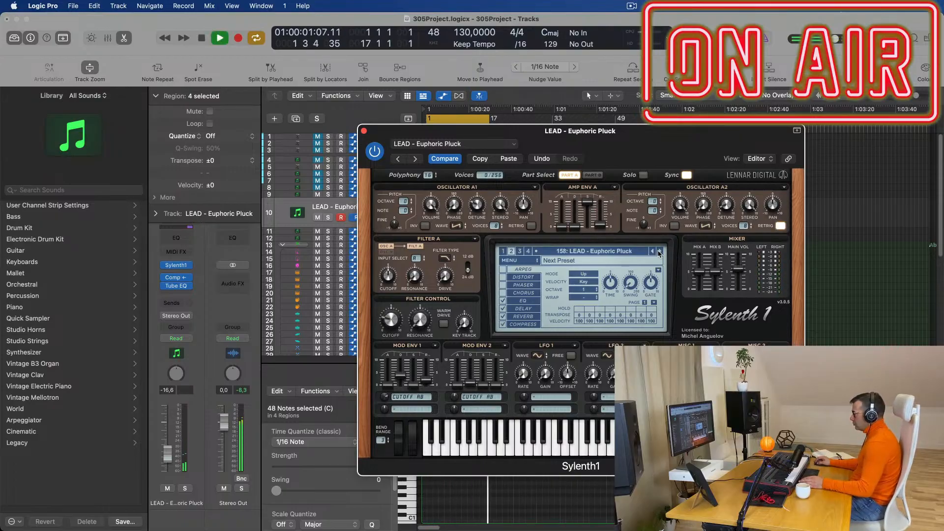
{"action": "left_click", "coordinate": [660, 251]}
{"action": "left_click", "coordinate": [660, 251]}
{"action": "left_click", "coordinate": [660, 251]}
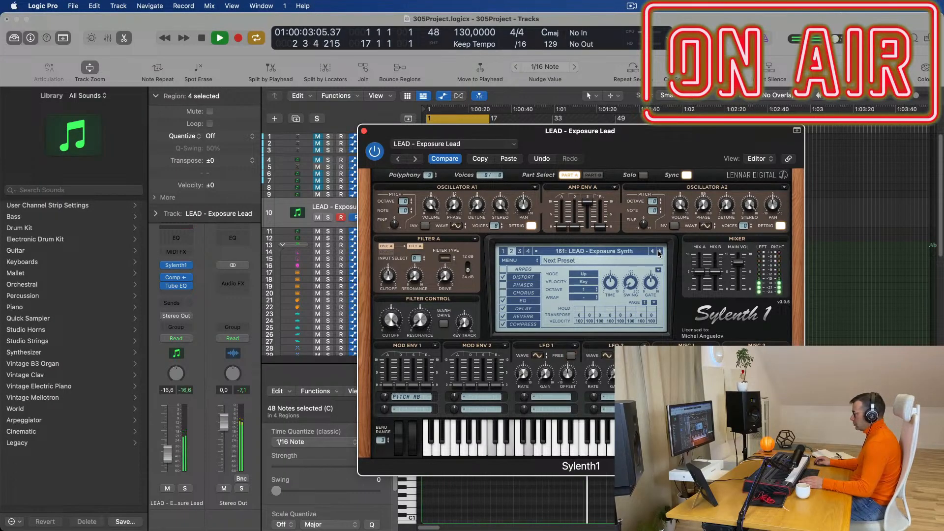
{"action": "left_click", "coordinate": [660, 251]}
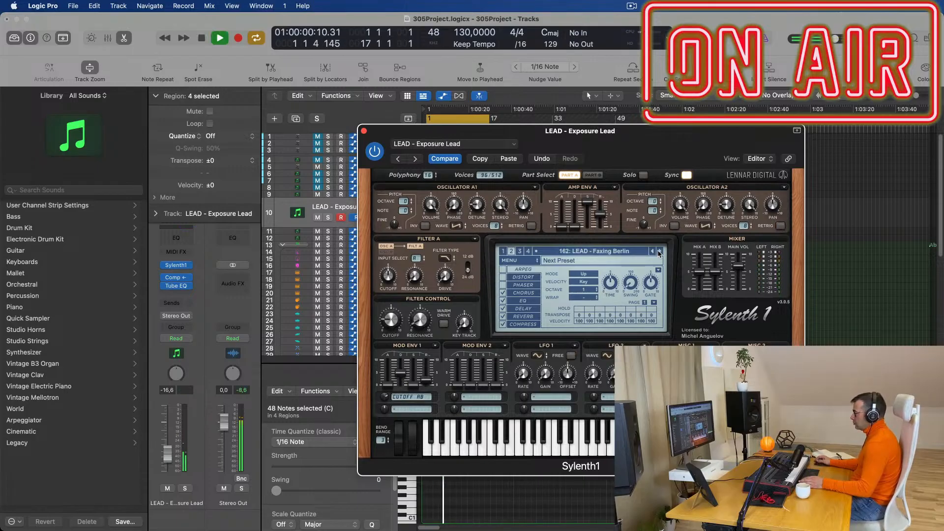
{"action": "left_click", "coordinate": [660, 251]}
{"action": "left_click", "coordinate": [660, 251]}
{"action": "key", "text": "space"}
{"action": "left_click", "coordinate": [660, 252]}
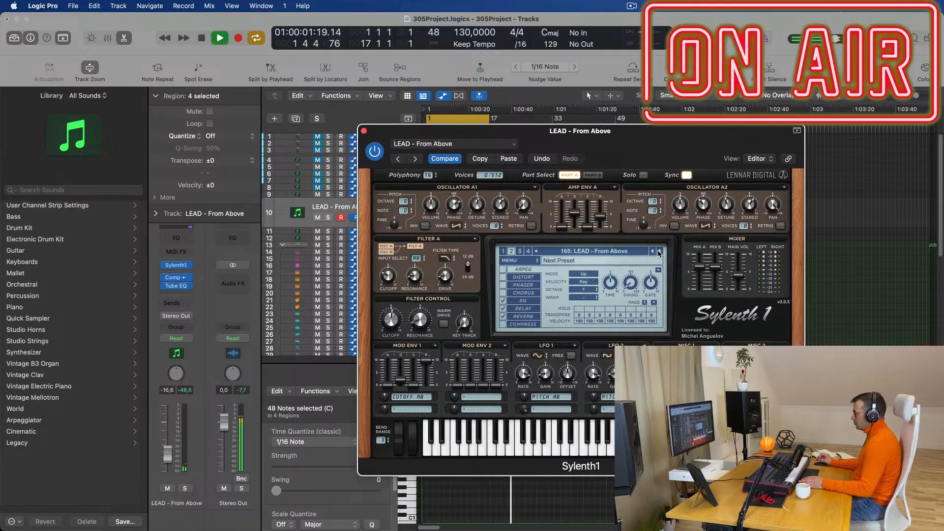
{"action": "left_click_drag", "start_coordinate": [681, 148], "coordinate": [698, 151]}
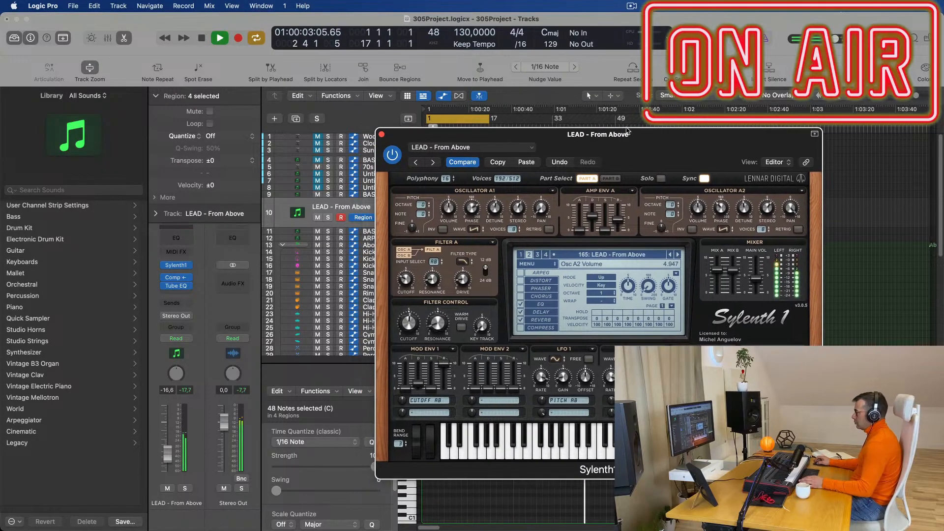
{"action": "left_click", "coordinate": [381, 134]}
Replay the loop from the start to hear the chord stabs with the LEAD - From Above sound.
{"action": "scroll", "coordinate": [586, 443], "scroll_direction": "up", "scroll_amount": 3}
{"action": "key", "text": "space"}
{"action": "key", "text": "space"}
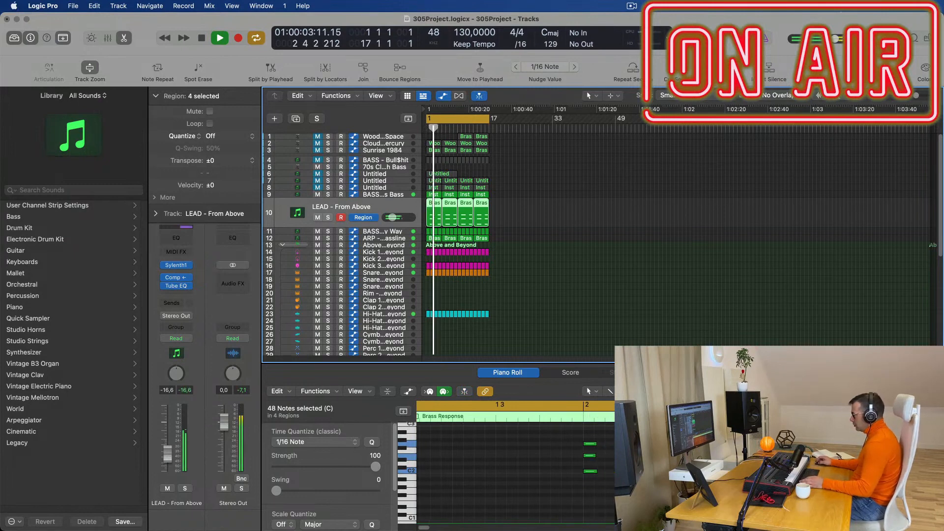
{"action": "key", "text": "space"}
{"action": "key", "text": "space"}
Move the three notes of the last chord stab in bar 2 a sixteenth note earlier and replay the loop.
{"action": "left_click_drag", "start_coordinate": [626, 431], "coordinate": [659, 482]}
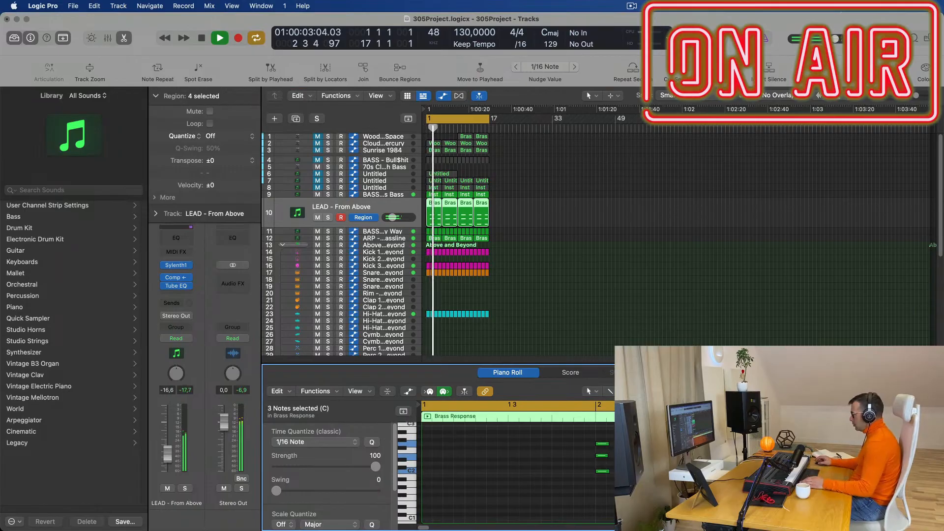
{"action": "key", "text": "space"}
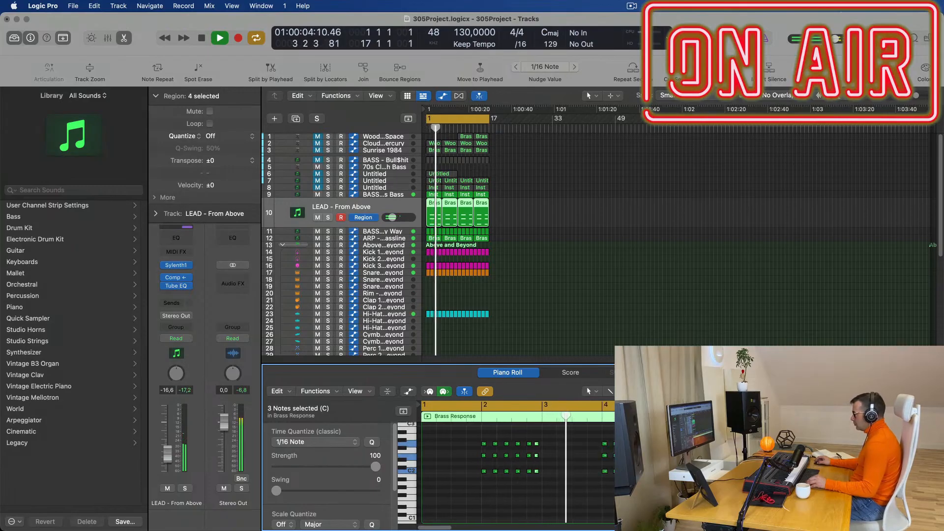
{"action": "key", "text": "space"}
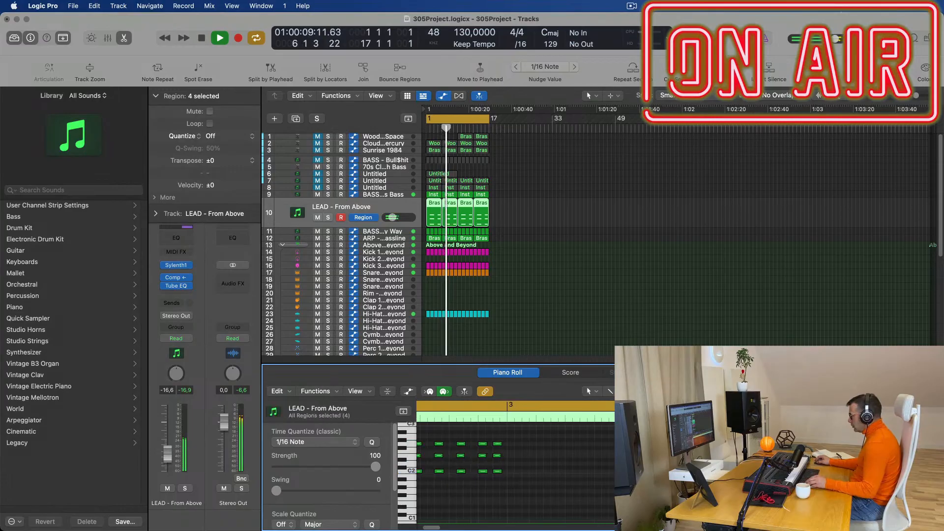
Delete the last three LEAD - From Above regions and repeat the edited first region to fill the loop through bar 16.
{"action": "key", "text": "space"}
{"action": "key", "text": "space"}
{"action": "left_click_drag", "start_coordinate": [538, 211], "coordinate": [456, 214]}
{"action": "key", "text": "Delete"}
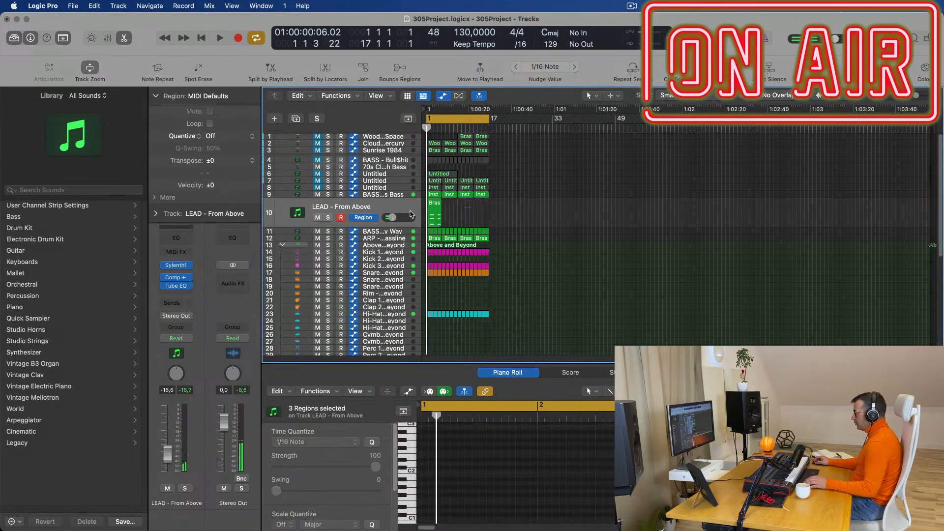
{"action": "key", "text": "super+r"}
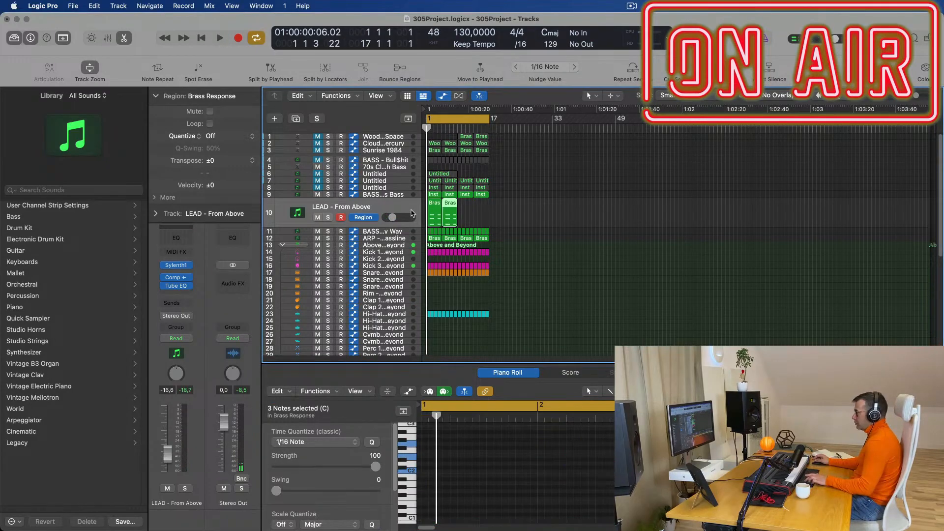
{"action": "key", "text": "super+r"}
Replay the loop and set the LEAD - From Above track's volume to -14.2 dB.
{"action": "key", "text": "space"}
{"action": "left_click", "coordinate": [370, 208]}
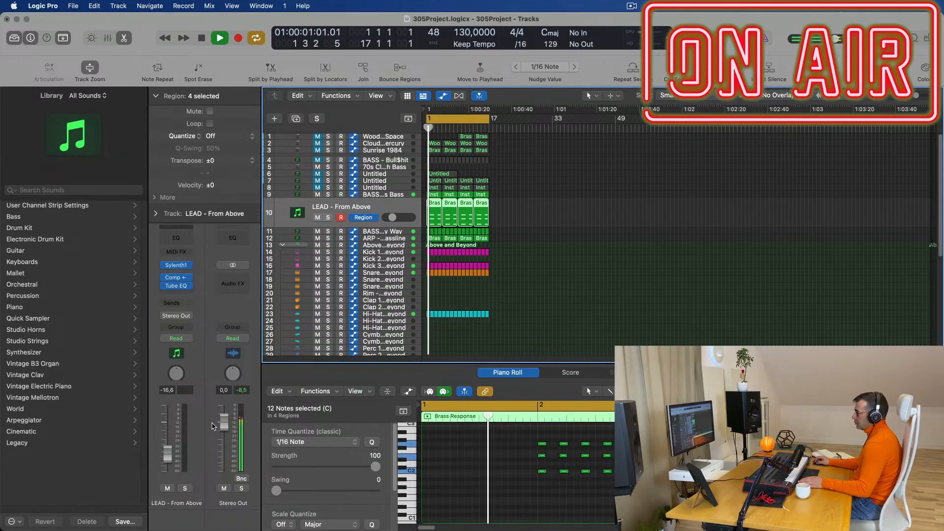
{"action": "left_click_drag", "start_coordinate": [168, 455], "coordinate": [167, 454]}
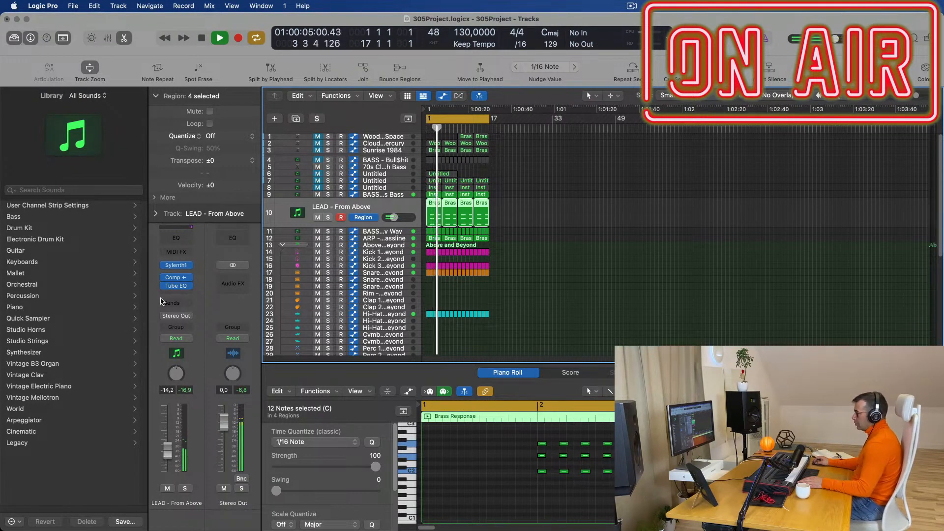
Add a send to Bus 7 on the LEAD - From Above track and set its level to about -9.6 dB.
{"action": "left_click", "coordinate": [170, 302]}
{"action": "mouse_move", "coordinate": [207, 320]}
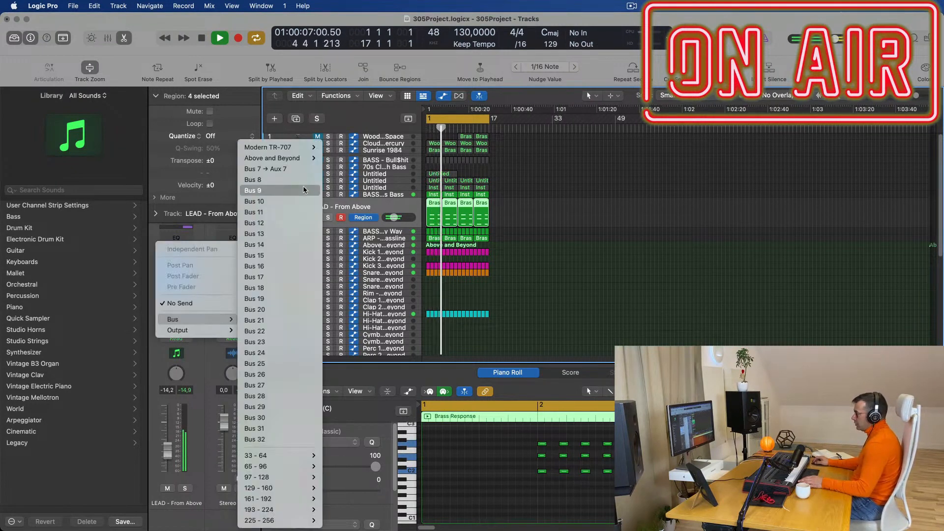
{"action": "left_click", "coordinate": [303, 169]}
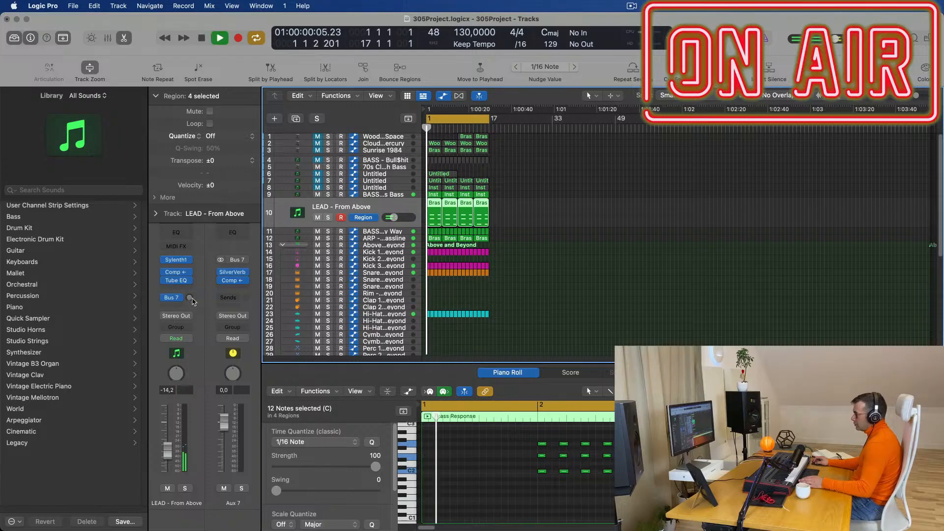
{"action": "key", "text": "space"}
{"action": "key", "text": "space"}
{"action": "left_click_drag", "start_coordinate": [189, 298], "coordinate": [189, 299]}
{"action": "double_click", "coordinate": [189, 297]}
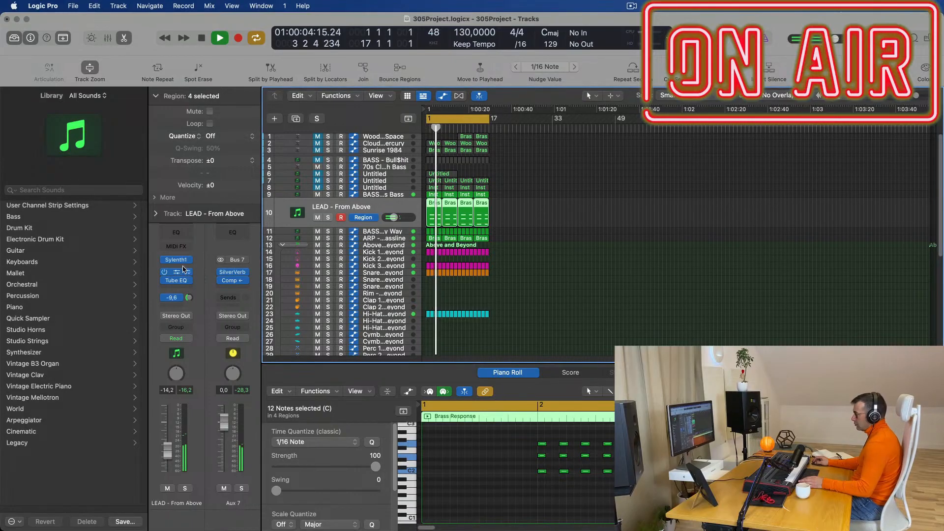
Adjust the lead's Sylenth1 filter control cutoff and set its Filter A cutoff to about 2.729 during playback, and close the plug-in.
{"action": "left_click", "coordinate": [178, 260]}
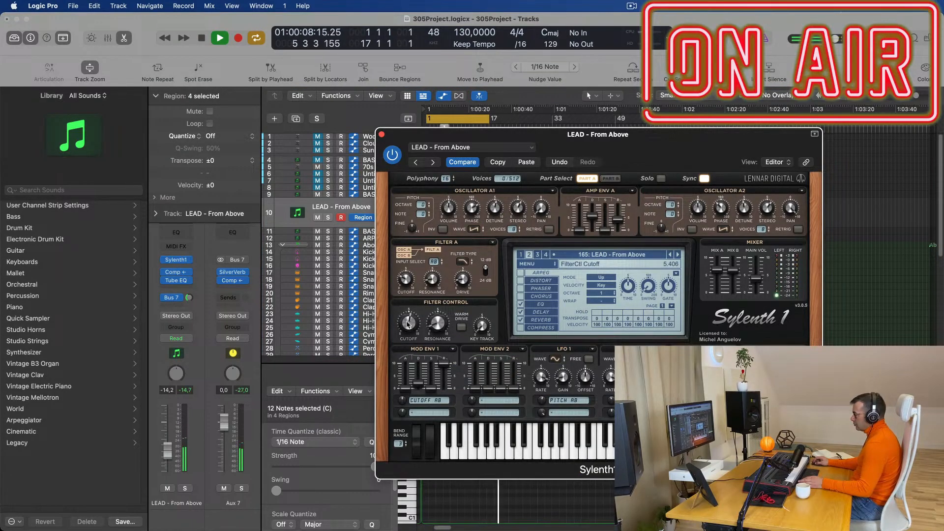
{"action": "left_click_drag", "start_coordinate": [407, 330], "coordinate": [409, 341]}
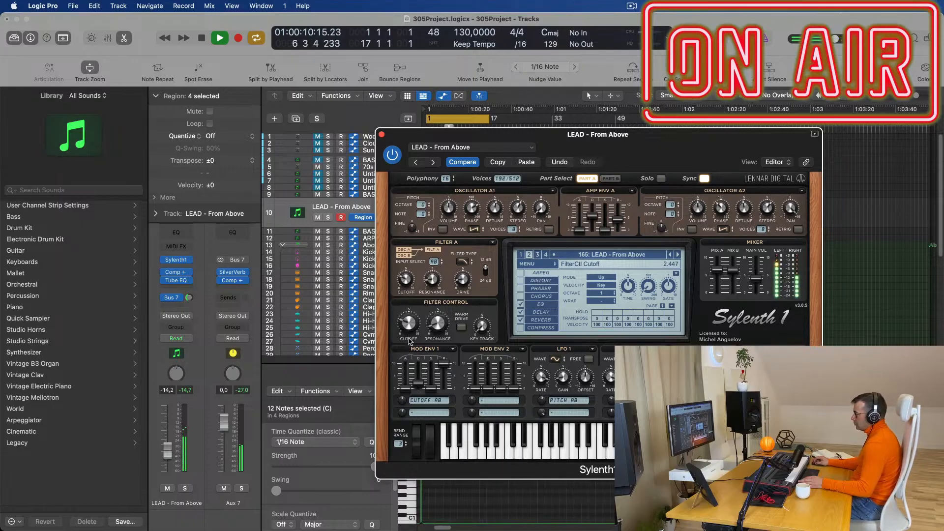
{"action": "key", "text": "space"}
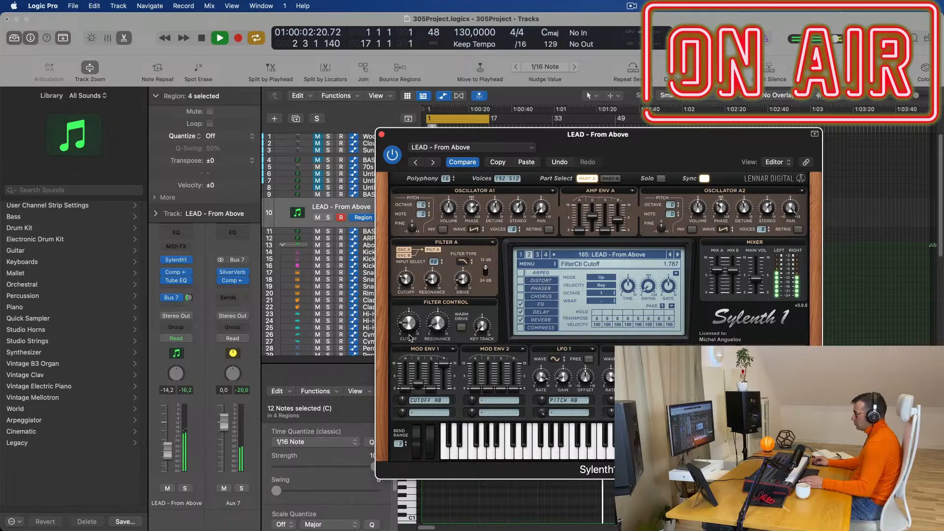
{"action": "left_click_drag", "start_coordinate": [408, 328], "coordinate": [410, 327]}
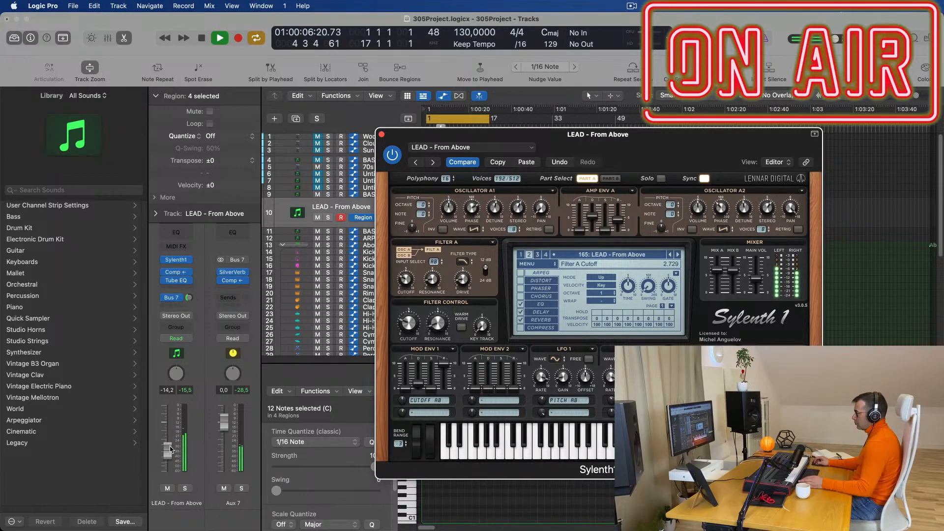
{"action": "left_click", "coordinate": [382, 134]}
{"action": "left_click", "coordinate": [382, 134]}
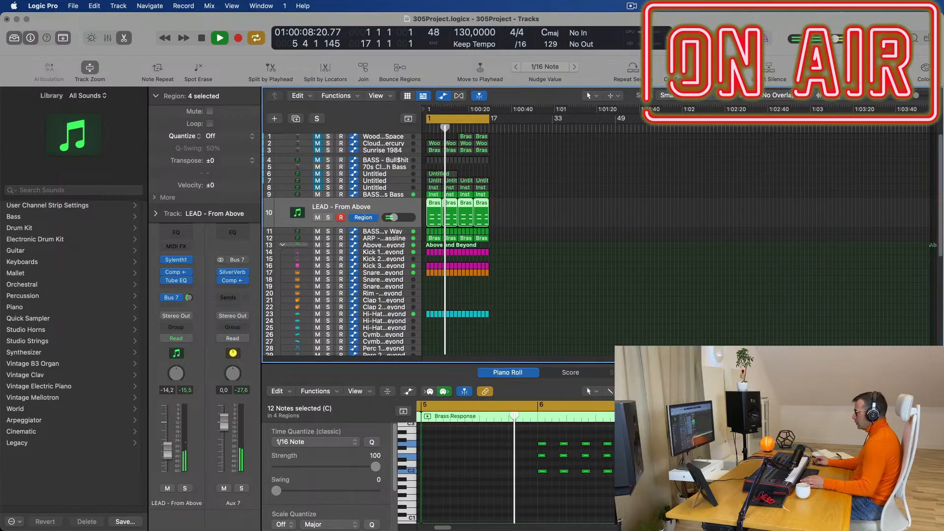
Try transposing all notes of the four LEAD - From Above regions up an octave and listen from the start.
{"action": "left_click", "coordinate": [578, 490]}
{"action": "key", "text": "super+a"}
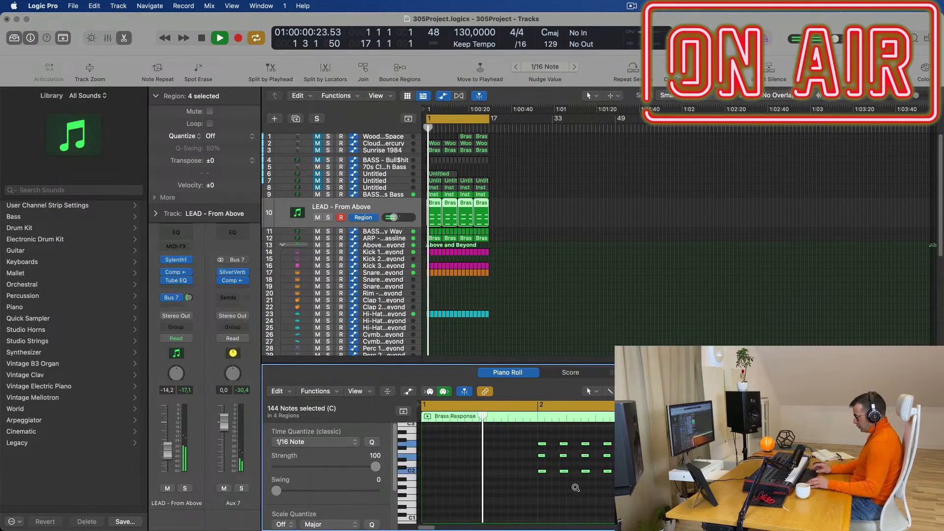
{"action": "key", "text": "alt+shift+Up"}
{"action": "key", "text": "space"}
{"action": "key", "text": "space"}
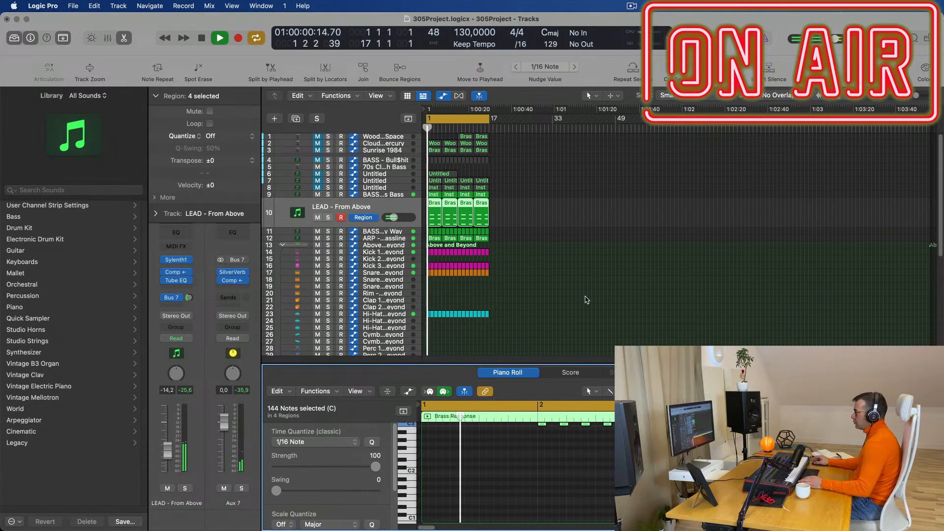
{"action": "scroll", "coordinate": [613, 302], "scroll_direction": "up", "scroll_amount": 3}
{"action": "scroll", "coordinate": [614, 302], "scroll_direction": "up", "scroll_amount": 2}
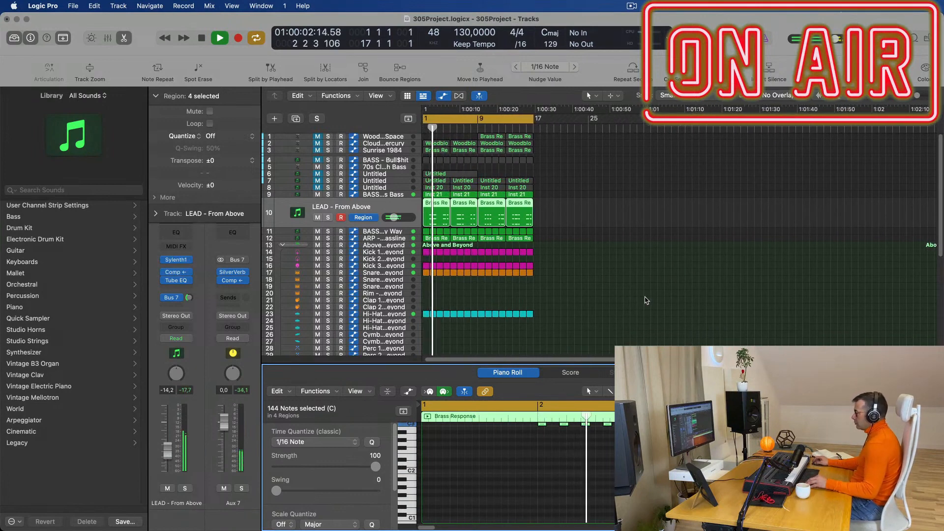
Transpose the lead notes back down an octave, replay the loop and deselect the regions.
{"action": "key", "text": "alt+shift+Down"}
{"action": "key", "text": "space"}
{"action": "key", "text": "space"}
{"action": "scroll", "coordinate": [634, 301], "scroll_direction": "down", "scroll_amount": 3}
{"action": "left_click", "coordinate": [600, 290]}
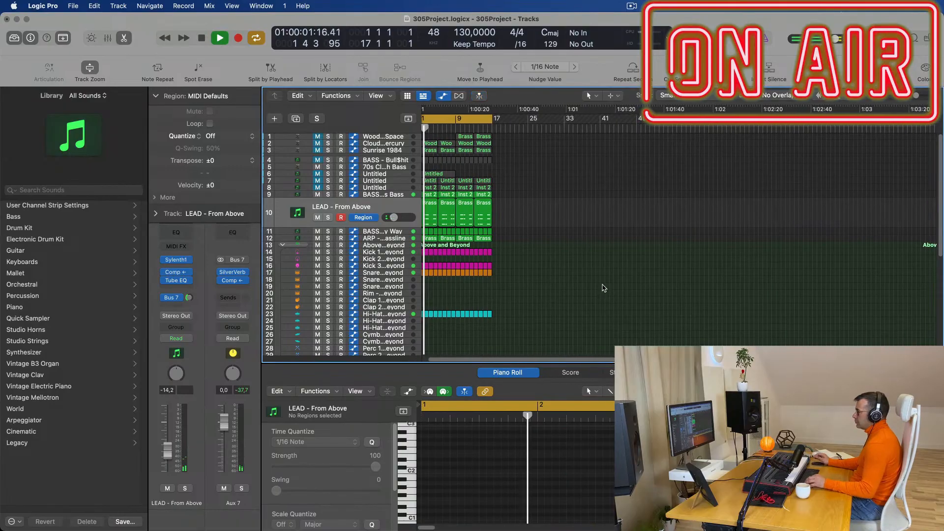
Repeat the whole 16-bar section on all tracks until the arrangement reaches bar 65.
{"action": "scroll", "coordinate": [610, 285], "scroll_direction": "up", "scroll_amount": 4}
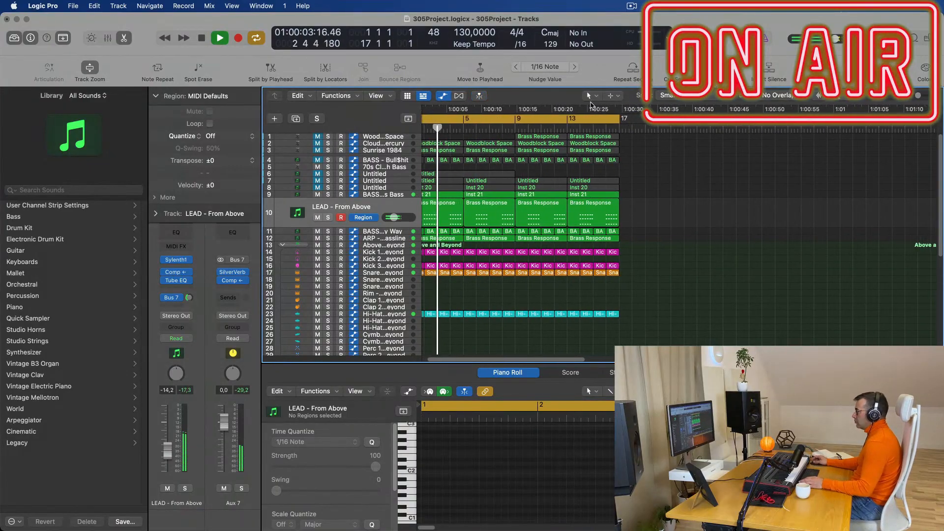
{"action": "scroll", "coordinate": [648, 278], "scroll_direction": "left", "scroll_amount": 2}
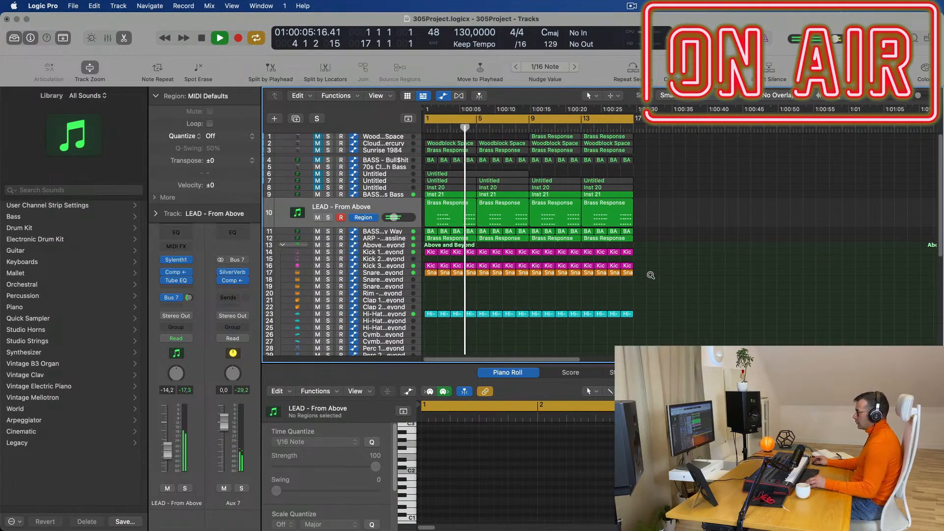
{"action": "key", "text": "ctrl+super+r"}
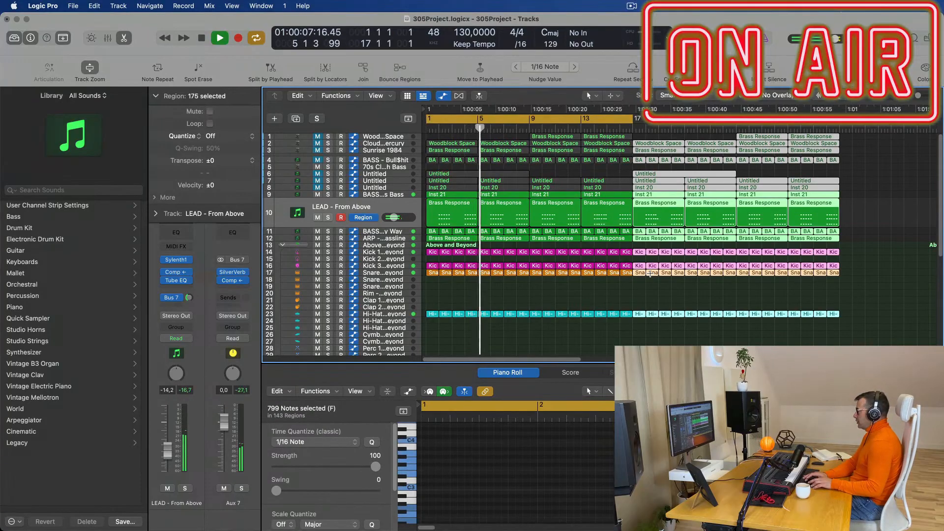
{"action": "key", "text": "ctrl+super+r"}
{"action": "scroll", "coordinate": [547, 305], "scroll_direction": "down", "scroll_amount": 10}
{"action": "left_click", "coordinate": [502, 306]}
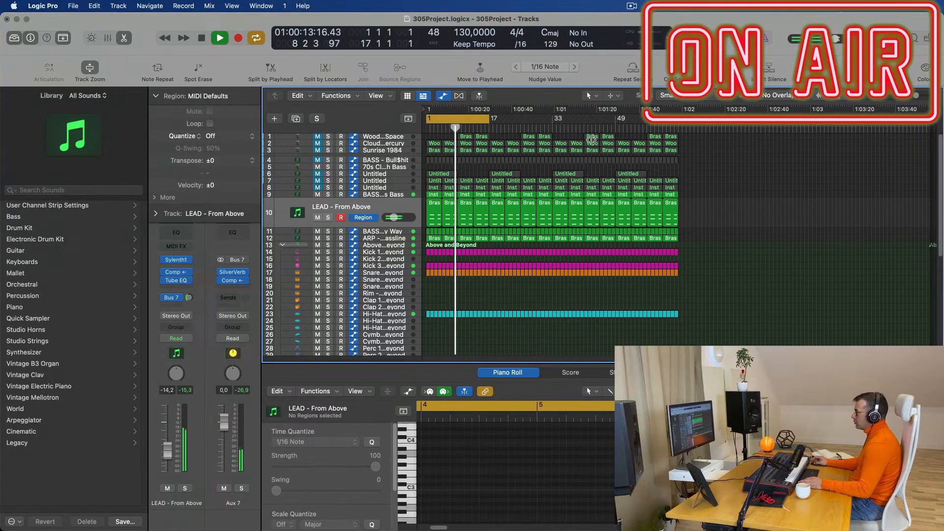
Extend the cycle range to bar 65 and replay the arrangement from the start.
{"action": "left_click_drag", "start_coordinate": [490, 119], "coordinate": [680, 119]}
{"action": "key", "text": "space"}
{"action": "key", "text": "space"}
{"action": "scroll", "coordinate": [515, 287], "scroll_direction": "up", "scroll_amount": 5}
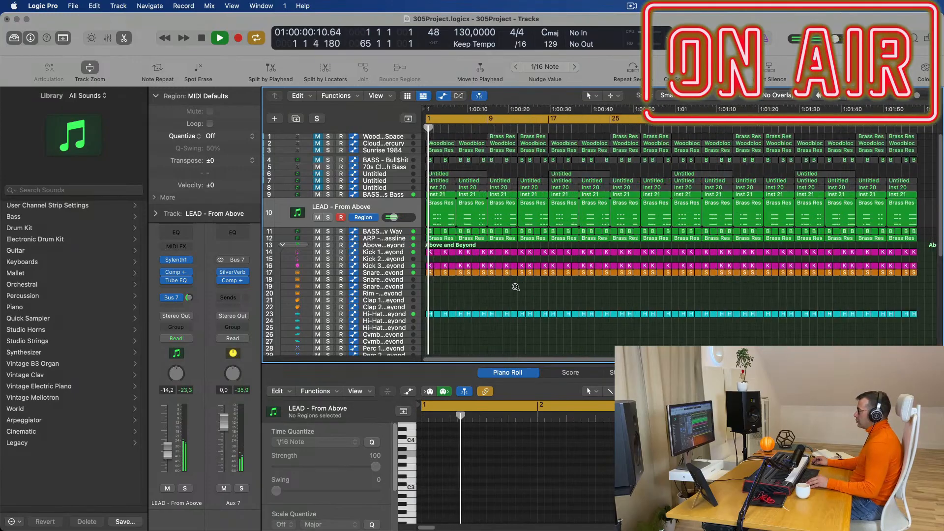
{"action": "scroll", "coordinate": [556, 283], "scroll_direction": "up", "scroll_amount": 2}
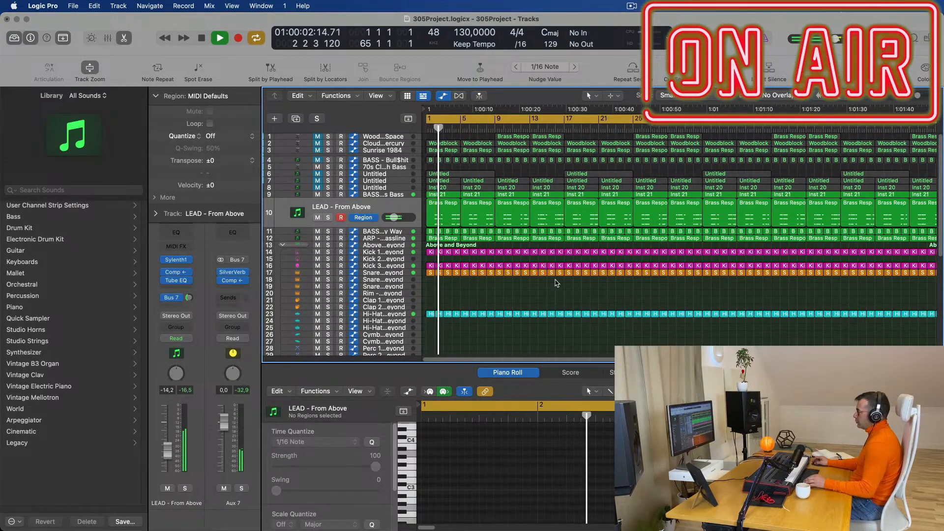
{"action": "key", "text": "space"}
Delete the first four-bar region on the LEAD - From Above track and on the track 9 bass, and replay.
{"action": "left_click", "coordinate": [451, 207]}
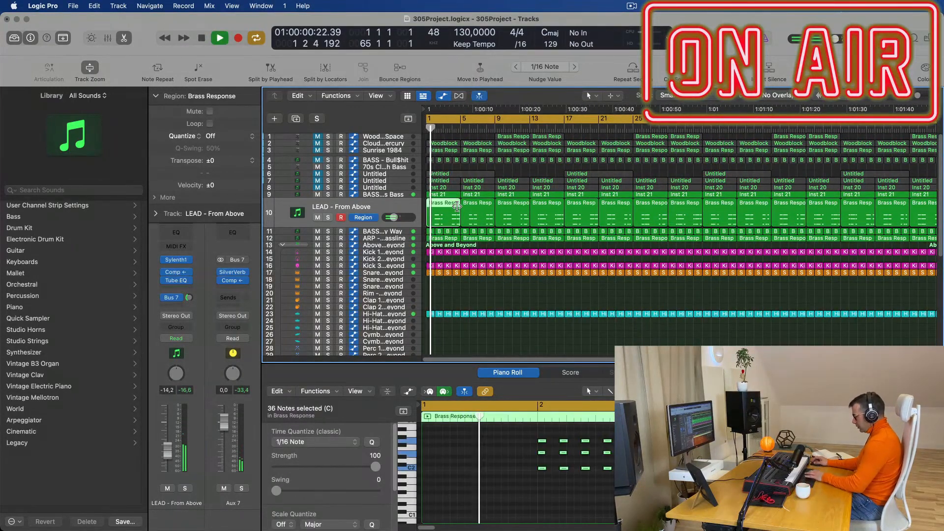
{"action": "key", "text": "Delete"}
{"action": "left_click", "coordinate": [452, 196]}
{"action": "key", "text": "Delete"}
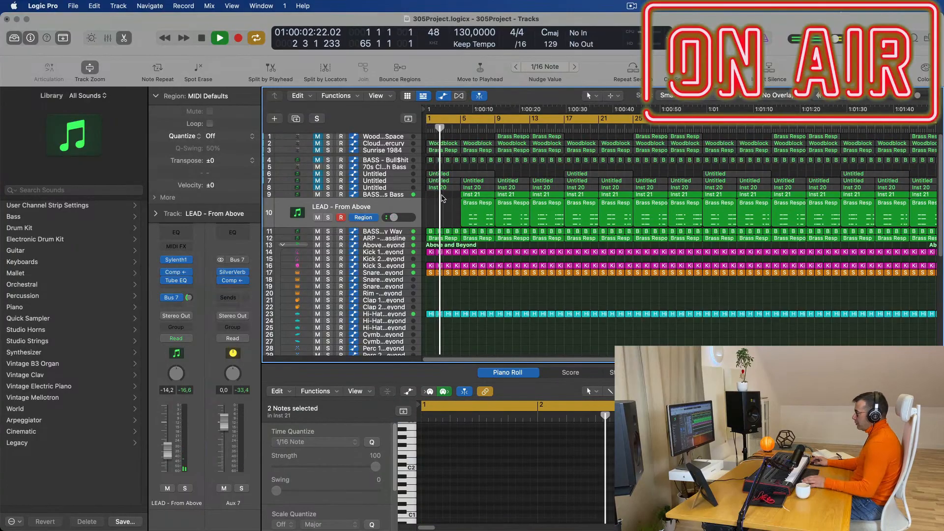
{"action": "key", "text": "space"}
{"action": "key", "text": "space"}
Solo the ARP - Fat Bassline track to hear it alone, unsolo it and replay with the other tracks.
{"action": "left_click", "coordinate": [389, 239]}
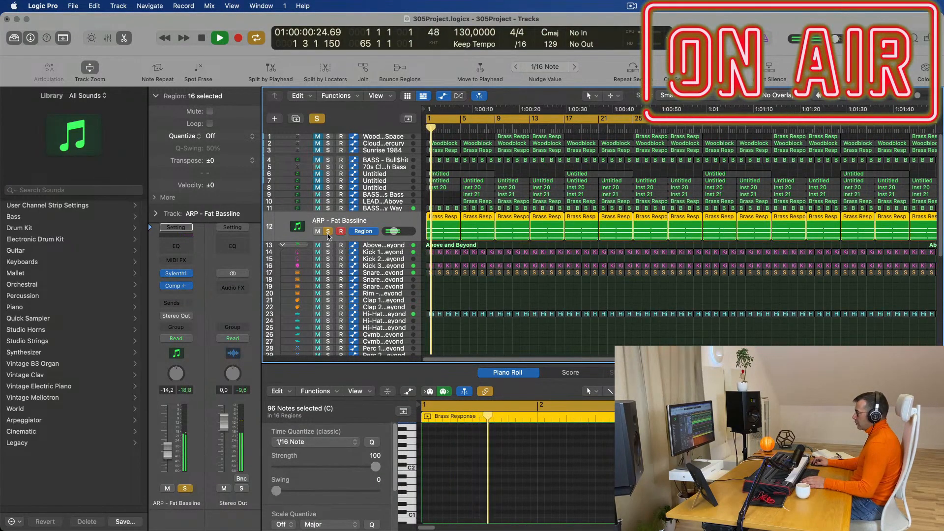
{"action": "key", "text": "space"}
{"action": "key", "text": "space"}
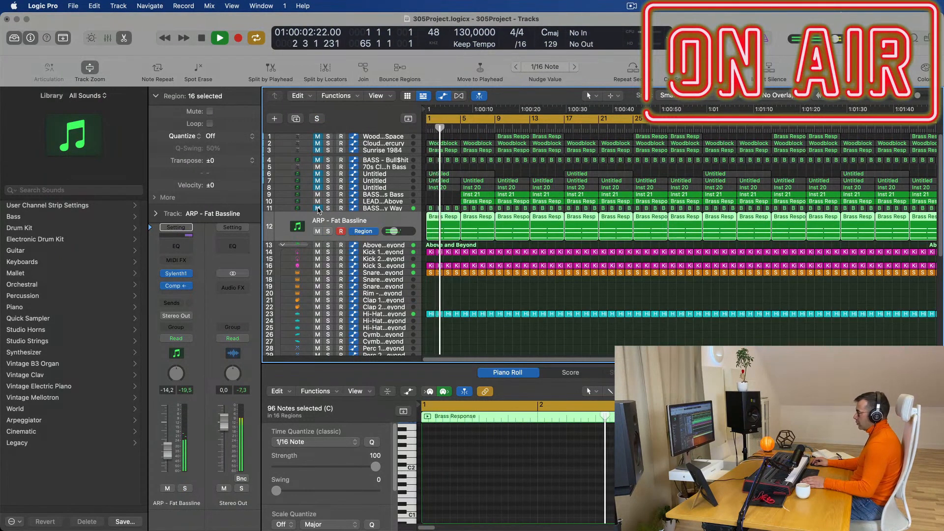
{"action": "key", "text": "space"}
{"action": "key", "text": "space"}
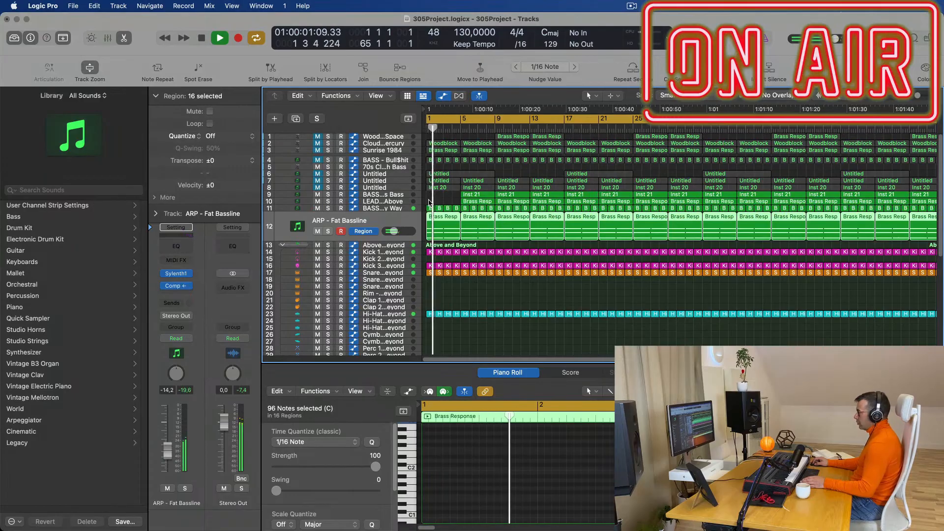
Delete the BASS - Get Outta My Way regions in bars 1 to 4 and replay from the start.
{"action": "left_click", "coordinate": [430, 202]}
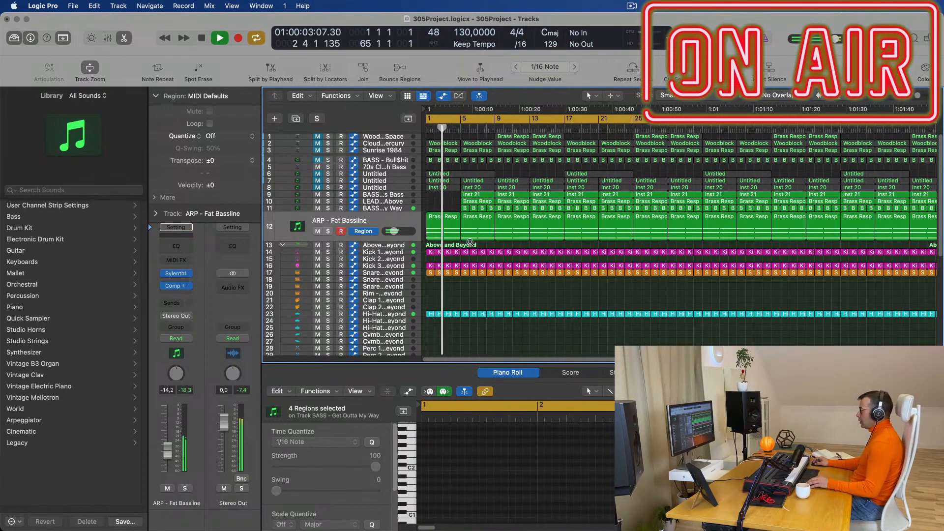
{"action": "key", "text": "super+Right"}
{"action": "key", "text": "space"}
{"action": "key", "text": "super+Left"}
{"action": "key", "text": "super+Left"}
{"action": "key", "text": "super+Left"}
{"action": "key", "text": "super+Left"}
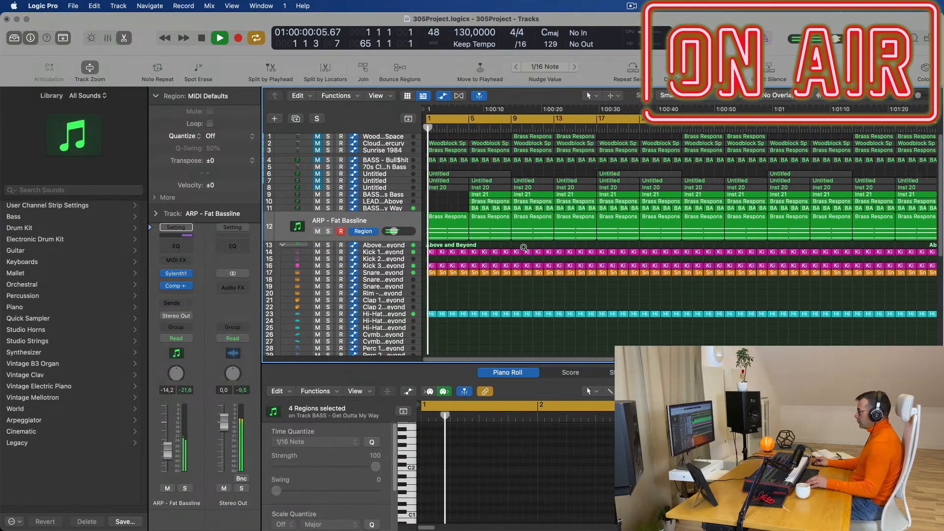
{"action": "key", "text": "space"}
{"action": "key", "text": "space"}
Delete the remaining regions through bar 16 on tracks 9 to 11, both basses and the lead, and replay the intro.
{"action": "left_click_drag", "start_coordinate": [449, 194], "coordinate": [528, 209]}
{"action": "key", "text": "Delete"}
{"action": "key", "text": "Delete"}
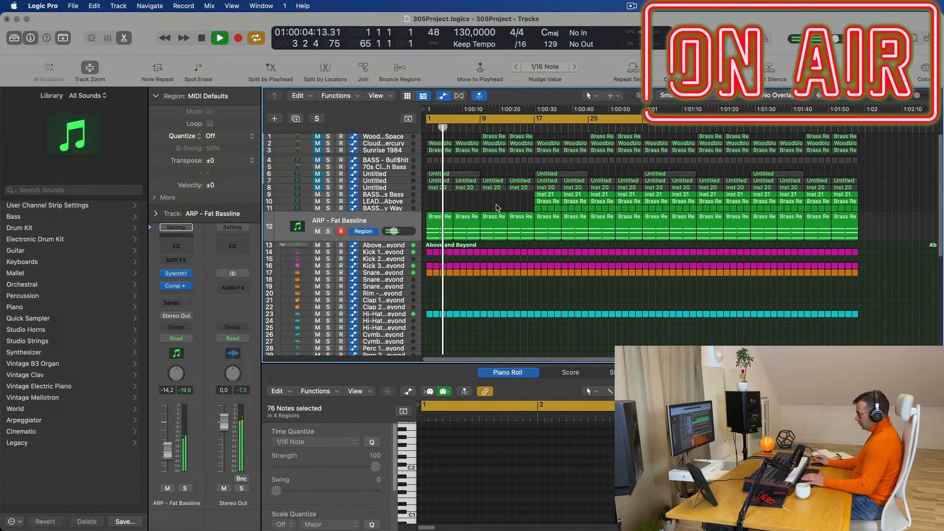
{"action": "key", "text": "space"}
{"action": "key", "text": "space"}
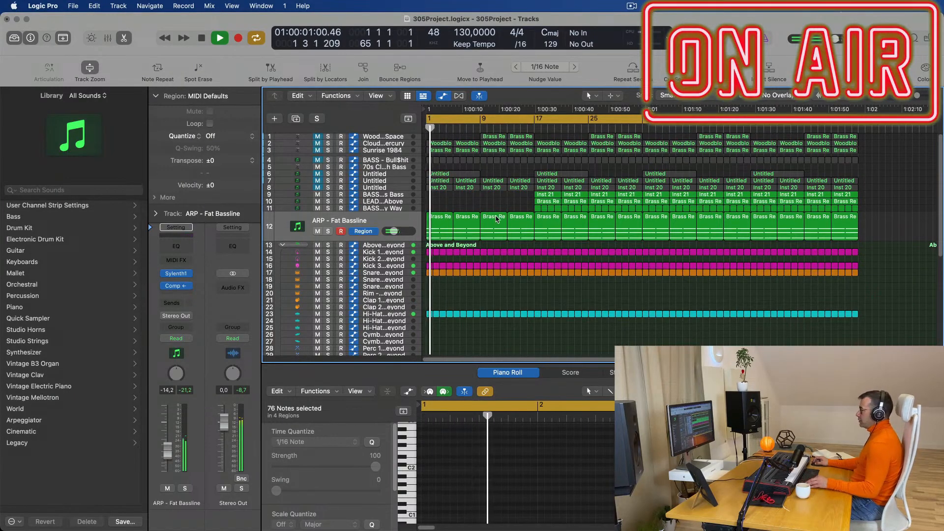
{"action": "scroll", "coordinate": [525, 246], "scroll_direction": "up", "scroll_amount": 3}
{"action": "scroll", "coordinate": [525, 246], "scroll_direction": "up", "scroll_amount": 2}
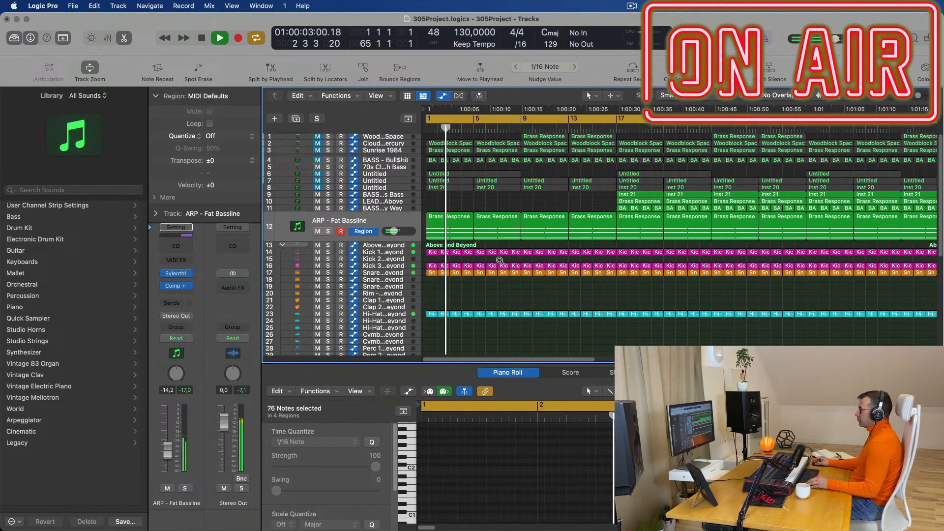
{"action": "scroll", "coordinate": [496, 262], "scroll_direction": "down", "scroll_amount": 1}
{"action": "key", "text": "space"}
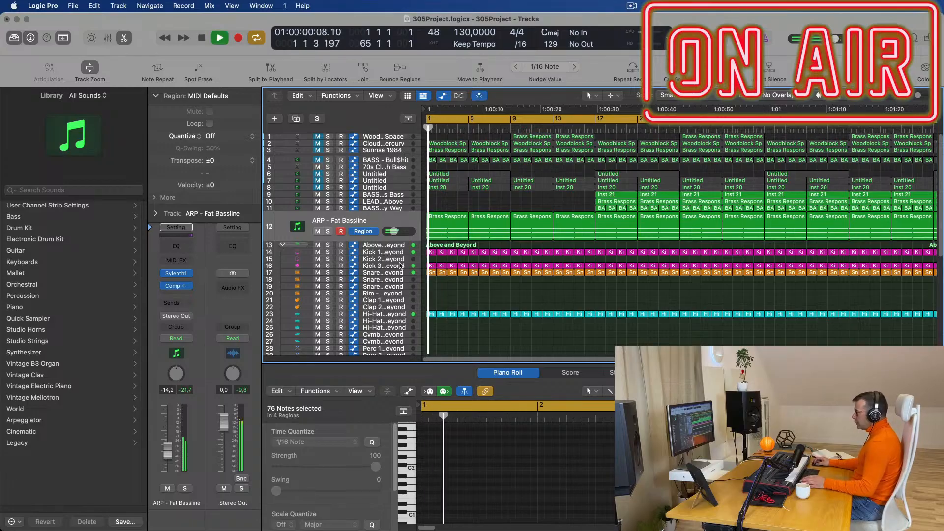
Delete the Kick 3 Sub - Above and Beyond regions in bars 1 to 16.
{"action": "left_click", "coordinate": [396, 267]}
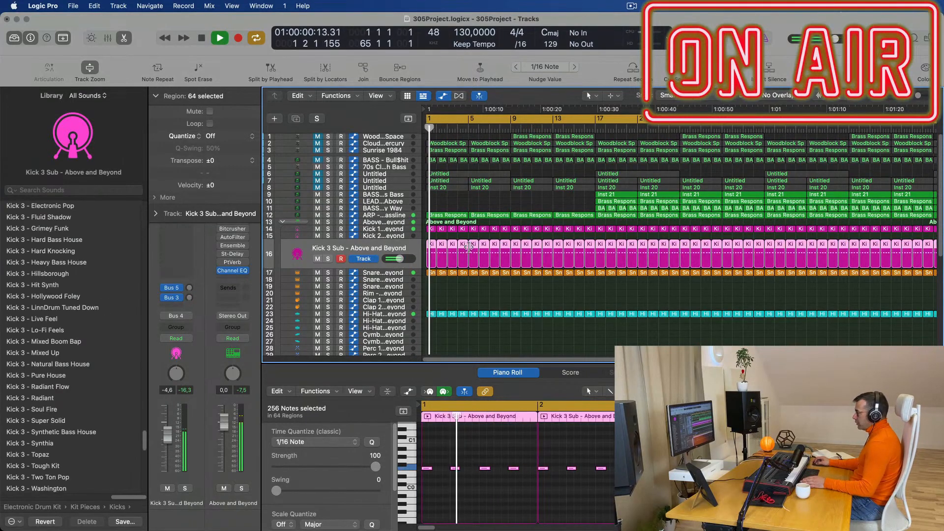
{"action": "left_click_drag", "start_coordinate": [431, 240], "coordinate": [589, 254]}
{"action": "key", "text": "Delete"}
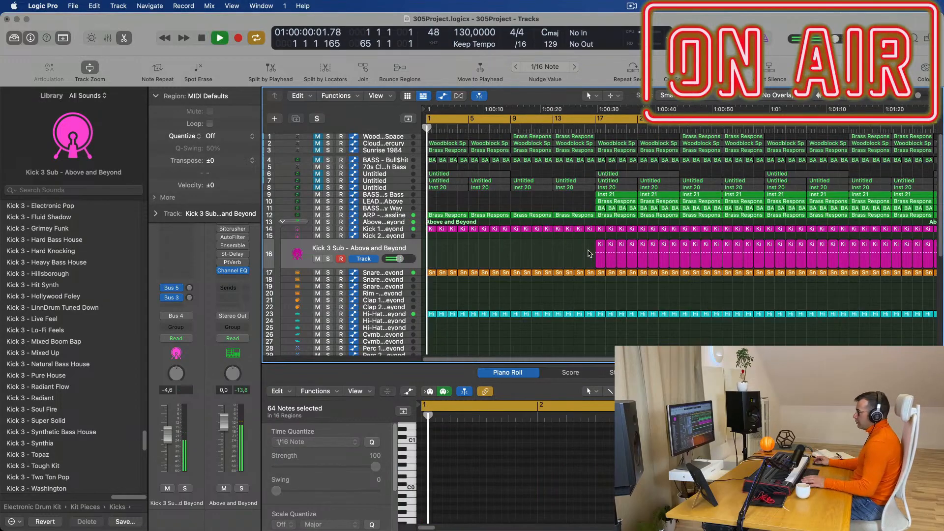
Set the ARP - Fat Bassline track's automation mode to Touch and record a short Sylenth1 filter cutoff movement during playback.
{"action": "scroll", "coordinate": [513, 253], "scroll_direction": "down", "scroll_amount": 5}
{"action": "scroll", "coordinate": [457, 254], "scroll_direction": "up", "scroll_amount": 2}
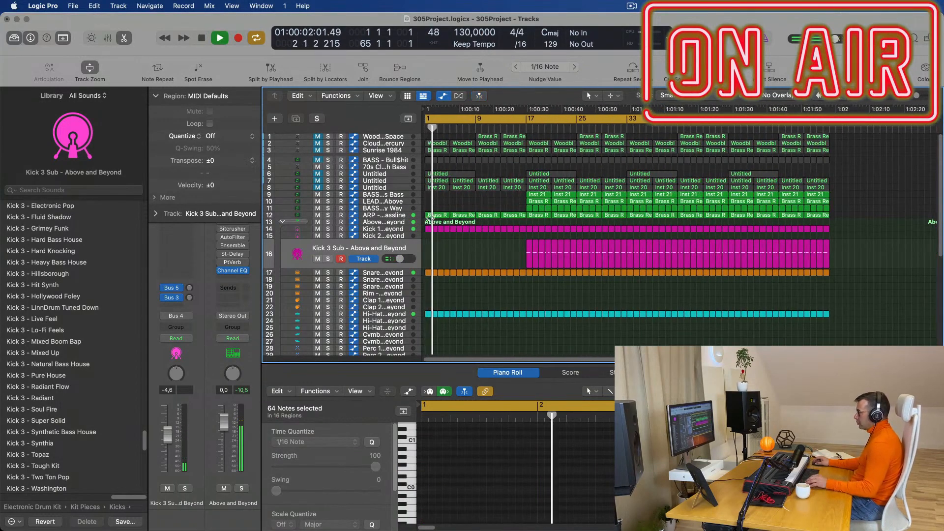
{"action": "left_click", "coordinate": [401, 220]}
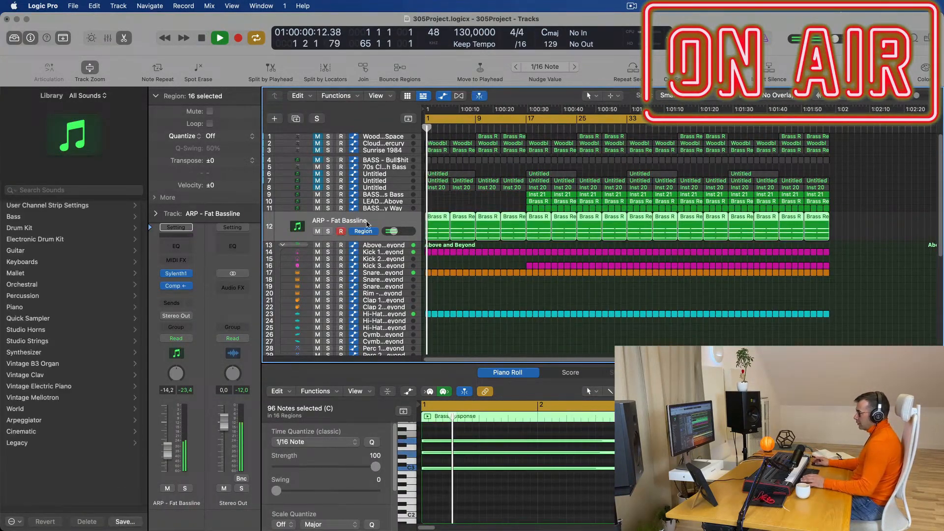
{"action": "left_click", "coordinate": [176, 275]}
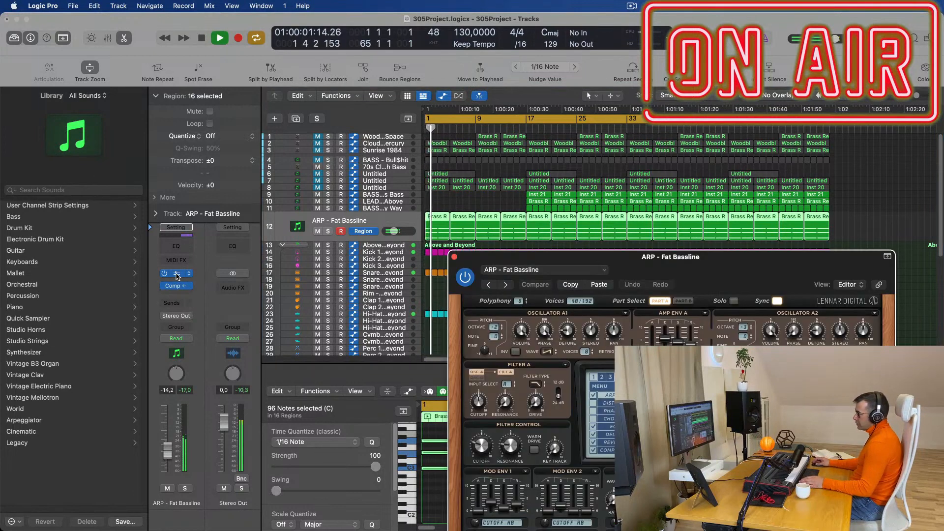
{"action": "left_click", "coordinate": [175, 339]}
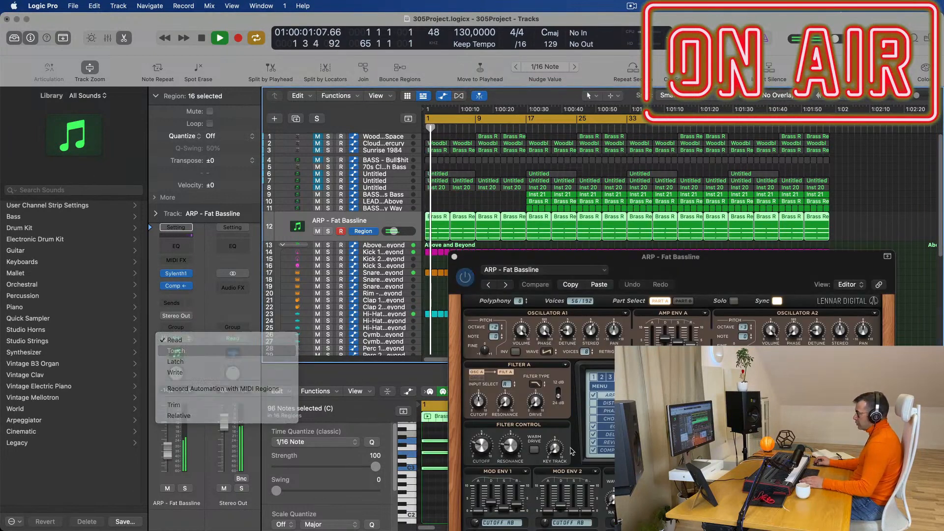
{"action": "left_click", "coordinate": [478, 446]}
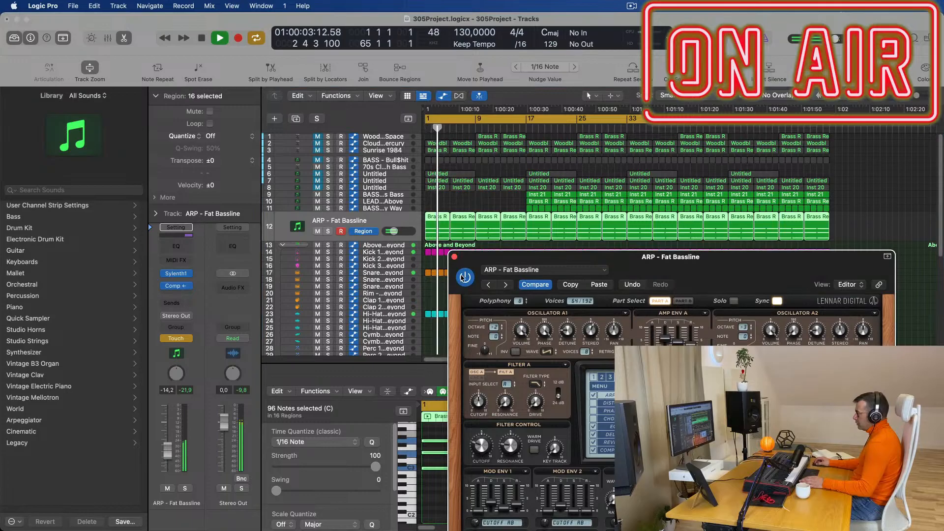
{"action": "left_click", "coordinate": [454, 257]}
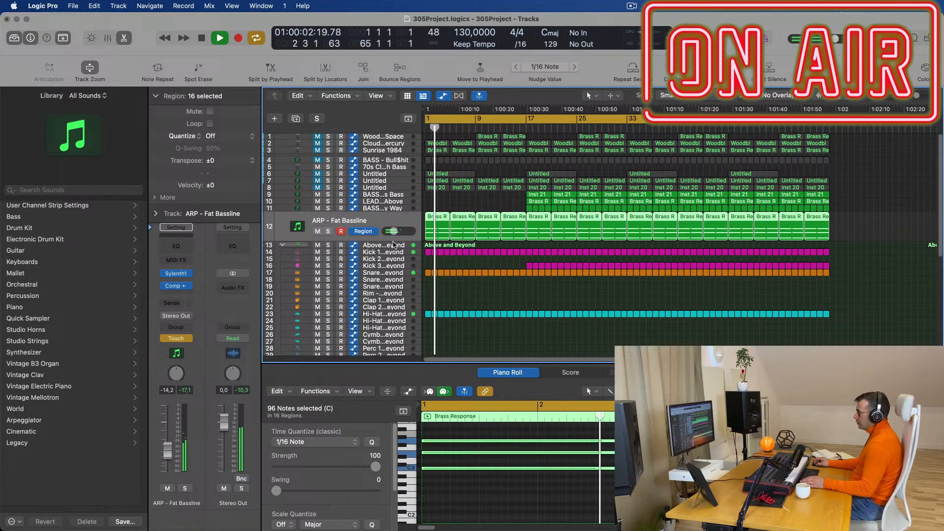
Enlarge the ARP - Fat Bassline track and edit its FilterCtl Cutoff curve in the first region, adding a 2.476 point at bar 5.
{"action": "left_click_drag", "start_coordinate": [392, 278], "coordinate": [392, 287]}
{"action": "key", "text": "Return"}
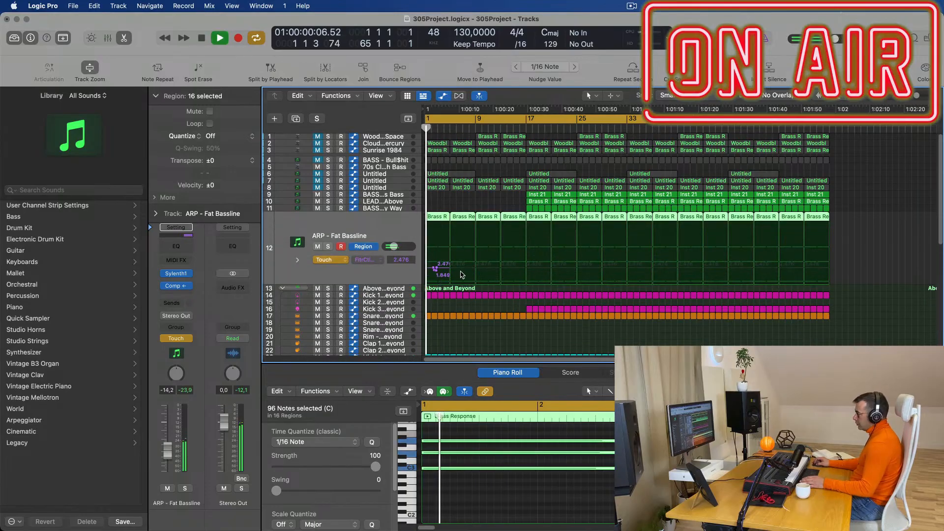
{"action": "left_click", "coordinate": [452, 268]}
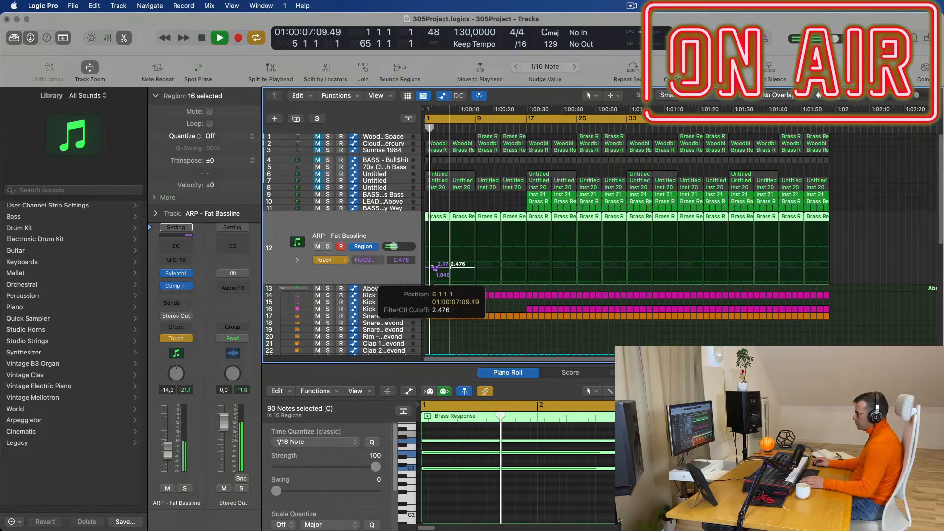
{"action": "left_click", "coordinate": [433, 269]}
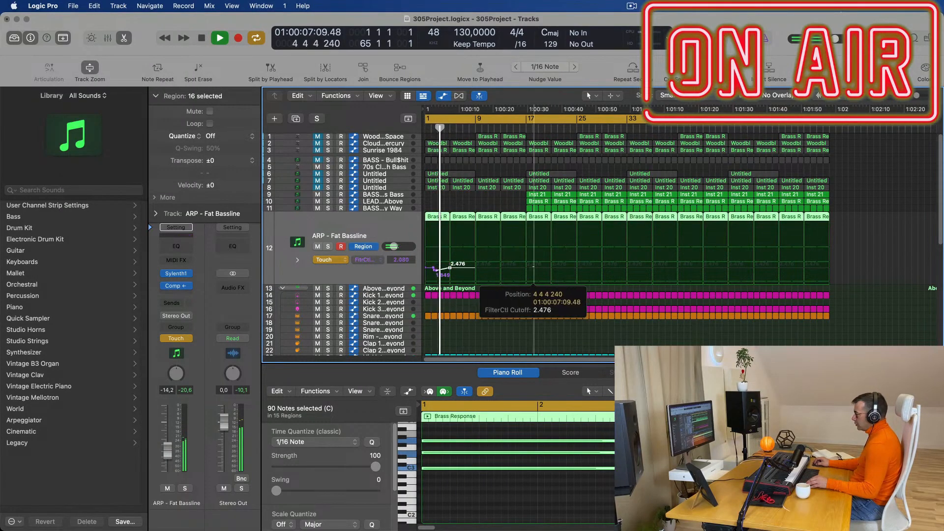
Delete all ARP - Fat Bassline regions from bar 5 onward, keep only the first one, and stop playback.
{"action": "left_click_drag", "start_coordinate": [803, 223], "coordinate": [464, 225]}
{"action": "key", "text": "Delete"}
{"action": "key", "text": "space"}
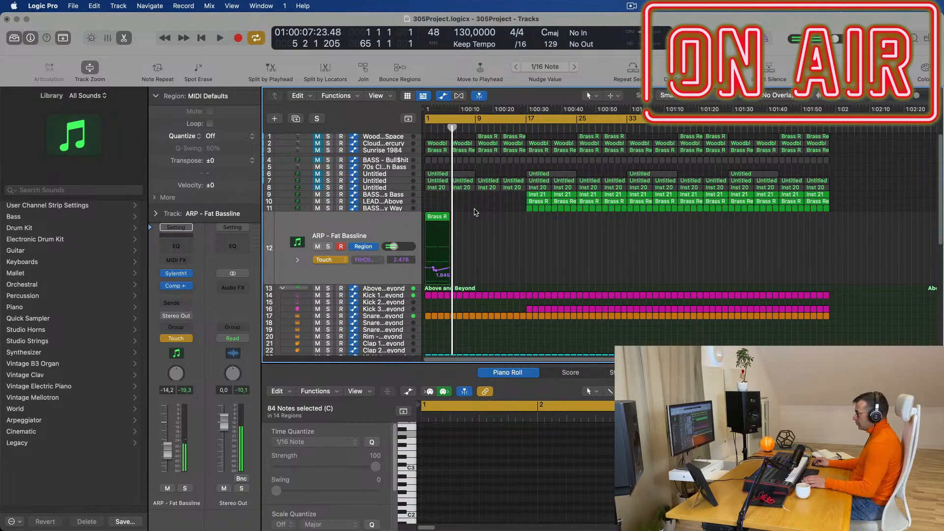
Repeat the automated ARP - Fat Bassline region from bars 1 to 4 until the track is filled through bar 64.
{"action": "left_click", "coordinate": [438, 216]}
{"action": "left_click", "coordinate": [438, 213], "text": "super"}
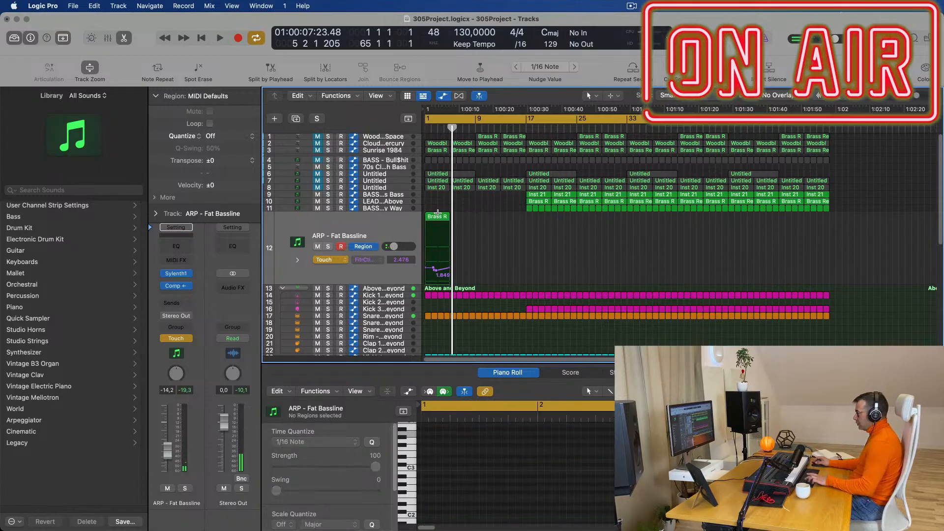
{"action": "left_click", "coordinate": [442, 219]}
{"action": "key", "text": "super+r"}
{"action": "key", "text": "super+r"}
{"action": "key", "text": "super+r"}
{"action": "key", "text": "super+r"}
{"action": "key", "text": "super+r"}
{"action": "key", "text": "super+r"}
{"action": "key", "text": "super+r"}
{"action": "key", "text": "super+r"}
{"action": "key", "text": "super+r"}
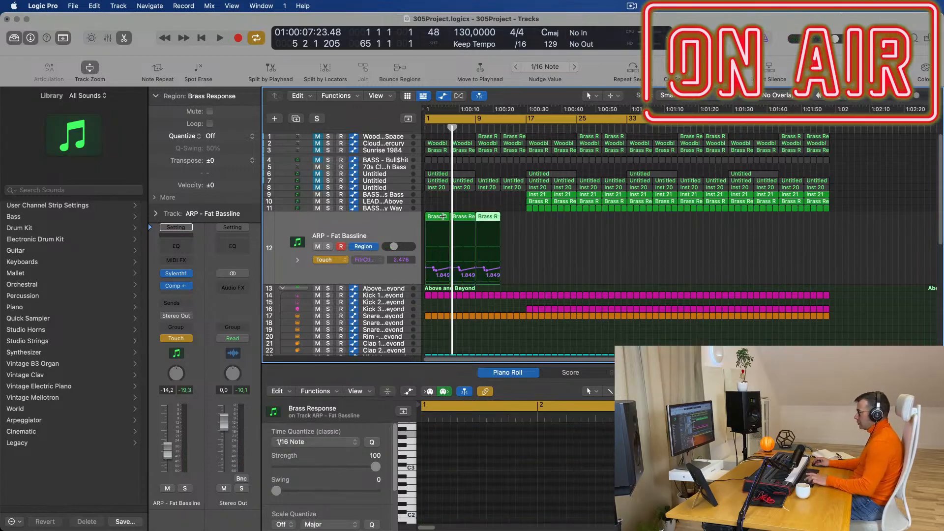
{"action": "key", "text": "super+r"}
{"action": "key", "text": "super+r"}
{"action": "key", "text": "super+r"}
{"action": "key", "text": "super+r"}
{"action": "key", "text": "super+r"}
{"action": "key", "text": "super+r"}
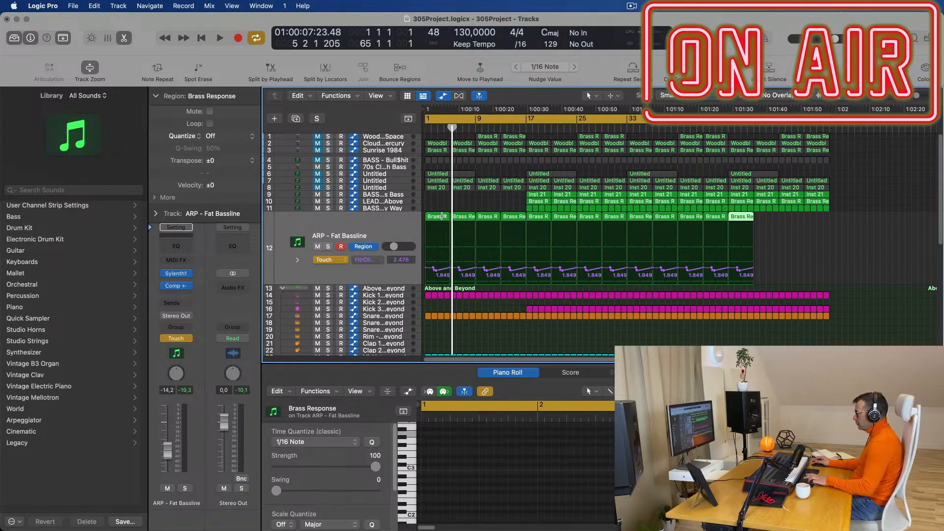
Reshape the cutoff automation in the first two ARP regions into rising ramps from 1.563 and 1.327, and set automation to Read.
{"action": "key", "text": "Return"}
{"action": "key", "text": "space"}
{"action": "key", "text": "super+Right"}
{"action": "key", "text": "super+Right"}
{"action": "key", "text": "super+Right"}
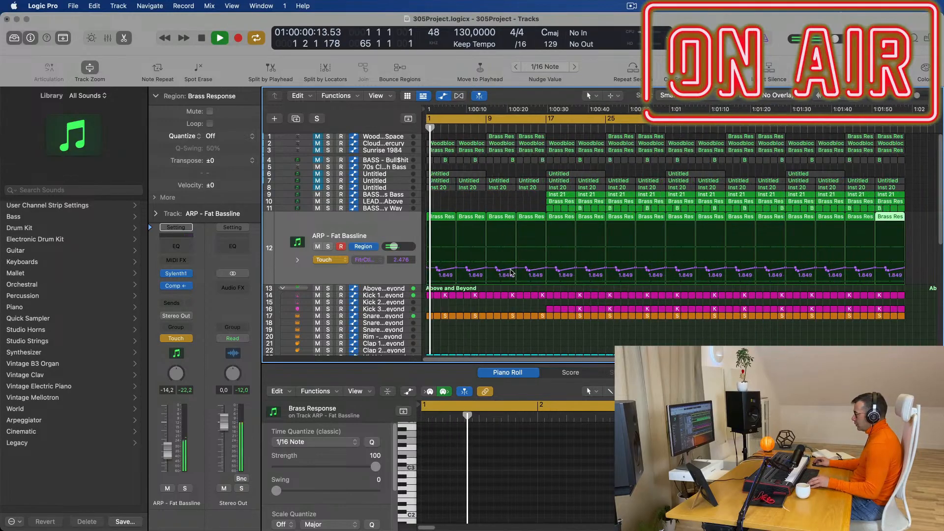
{"action": "left_click", "coordinate": [472, 270]}
{"action": "left_click_drag", "start_coordinate": [472, 270], "coordinate": [428, 277]}
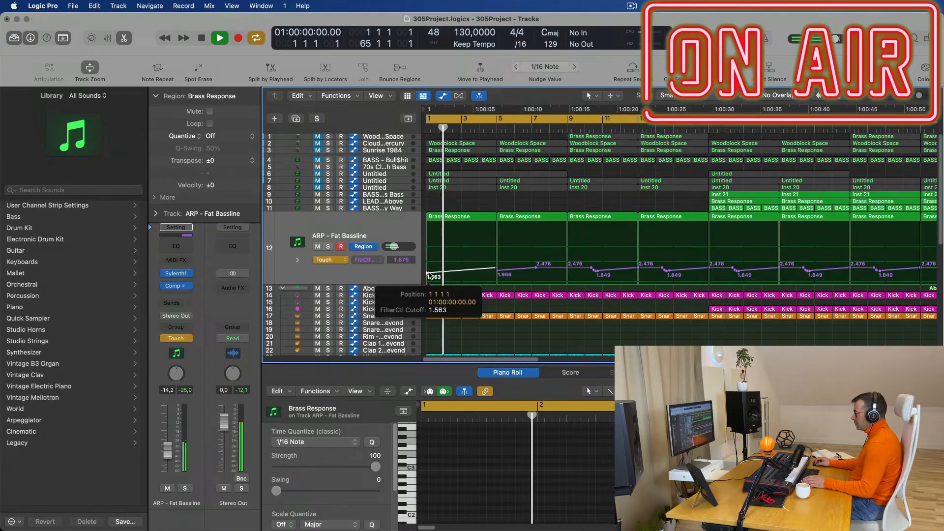
{"action": "left_click_drag", "start_coordinate": [497, 269], "coordinate": [565, 267]}
{"action": "left_click", "coordinate": [329, 260]}
{"action": "left_click", "coordinate": [327, 249]}
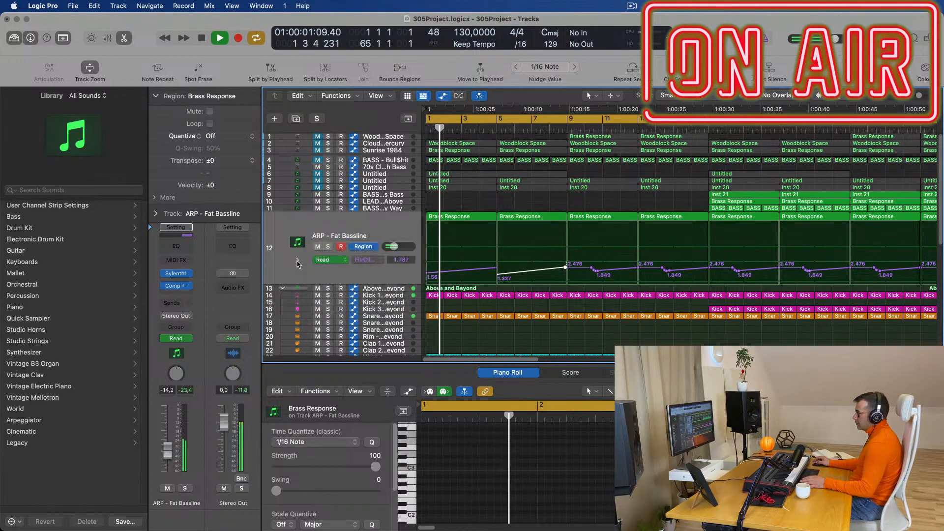
Refine the cutoff curve at bar 5 of the ARP track so it drops to 1.354 just after the second region starts.
{"action": "key", "text": "super+Left"}
{"action": "key", "text": "super+Left"}
{"action": "key", "text": "super+Left"}
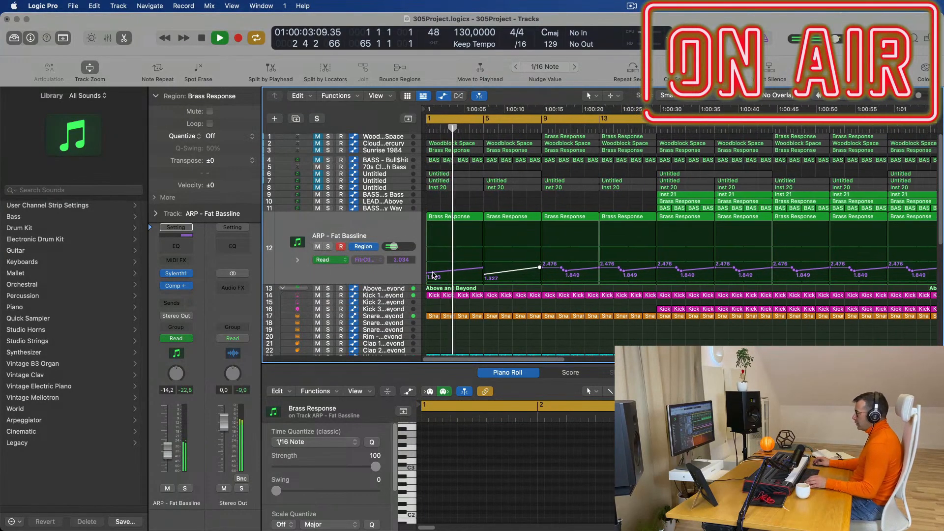
{"action": "key", "text": "super+Right"}
{"action": "key", "text": "super+Right"}
{"action": "key", "text": "super+Right"}
{"action": "key", "text": "super+Right"}
{"action": "key", "text": "super+Right"}
{"action": "key", "text": "super+Right"}
{"action": "key", "text": "super+Right"}
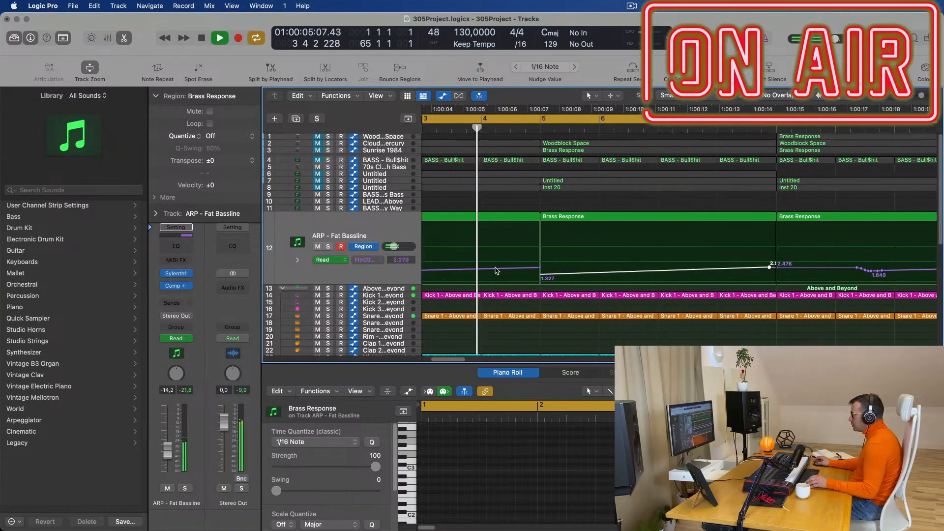
{"action": "key", "text": "space"}
{"action": "left_click", "coordinate": [553, 219]}
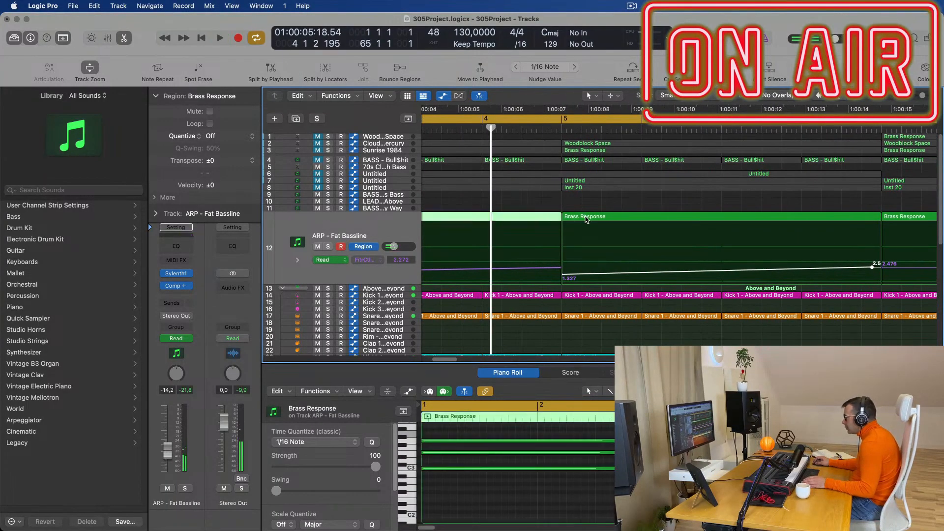
{"action": "left_click", "coordinate": [586, 220]}
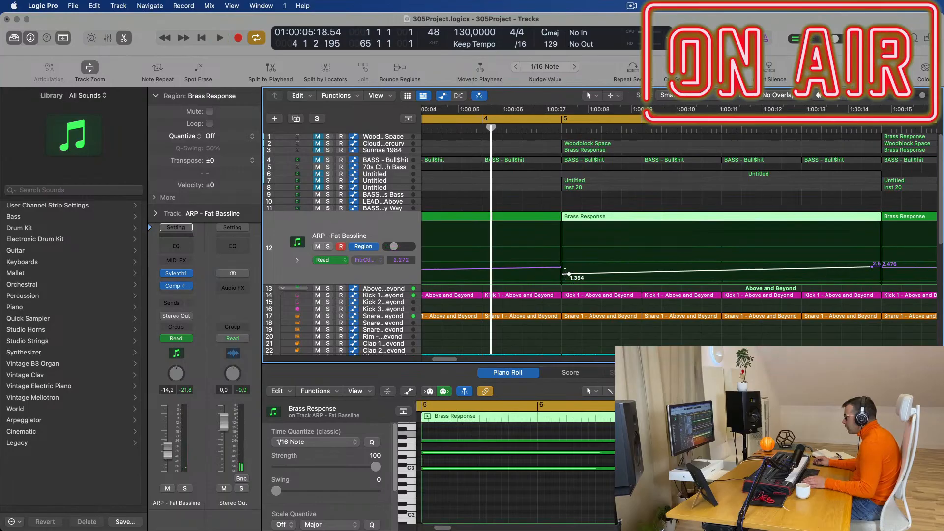
{"action": "left_click", "coordinate": [564, 267]}
{"action": "key", "text": "space"}
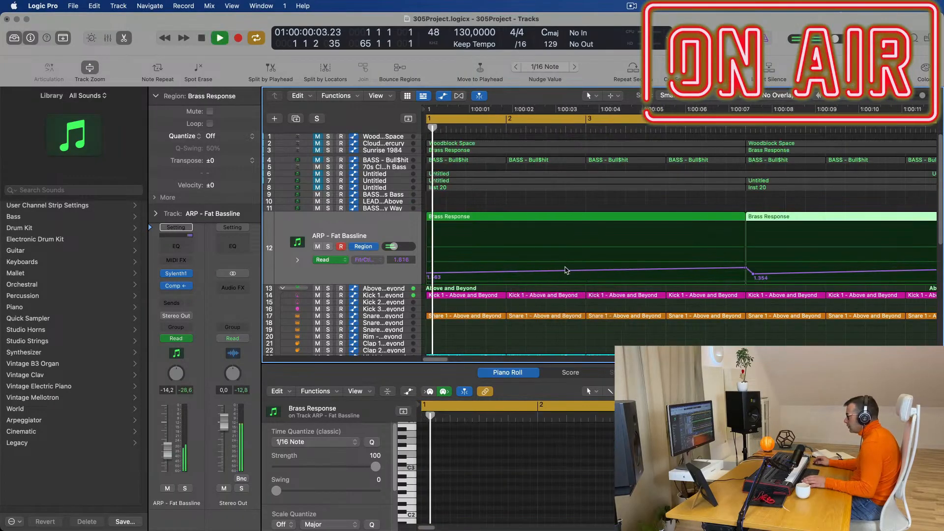
Replay the intro from bar 1 to check the ARP - Fat Bassline filter sweep against the drums.
{"action": "scroll", "coordinate": [538, 270], "scroll_direction": "down", "scroll_amount": 4}
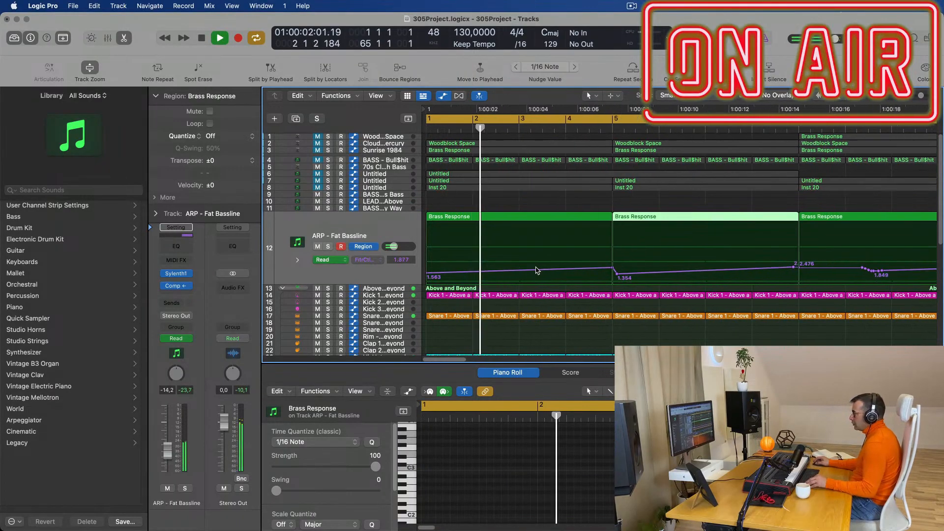
{"action": "key", "text": "Return"}
{"action": "scroll", "coordinate": [513, 305], "scroll_direction": "down", "scroll_amount": 3}
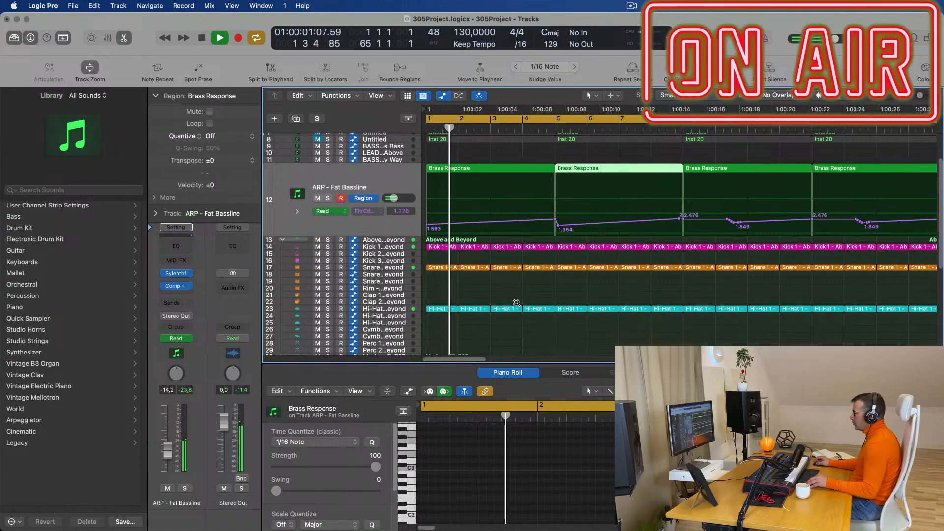
{"action": "left_click", "coordinate": [508, 227]}
{"action": "scroll", "coordinate": [402, 160], "scroll_direction": "up", "scroll_amount": 3}
{"action": "key", "text": "space"}
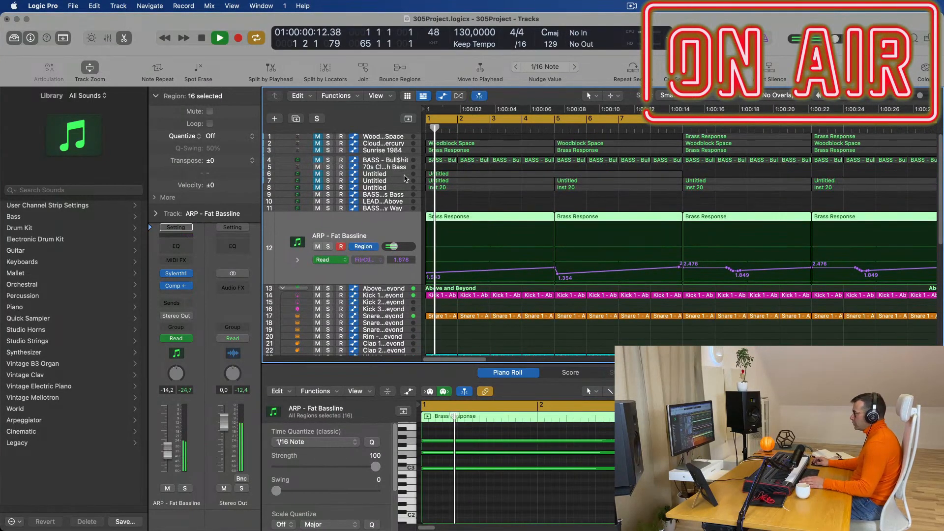
Unmute the Untitled CS-80V2 track 6 and replay the intro from the start with it.
{"action": "left_click", "coordinate": [366, 174]}
{"action": "key", "text": "space"}
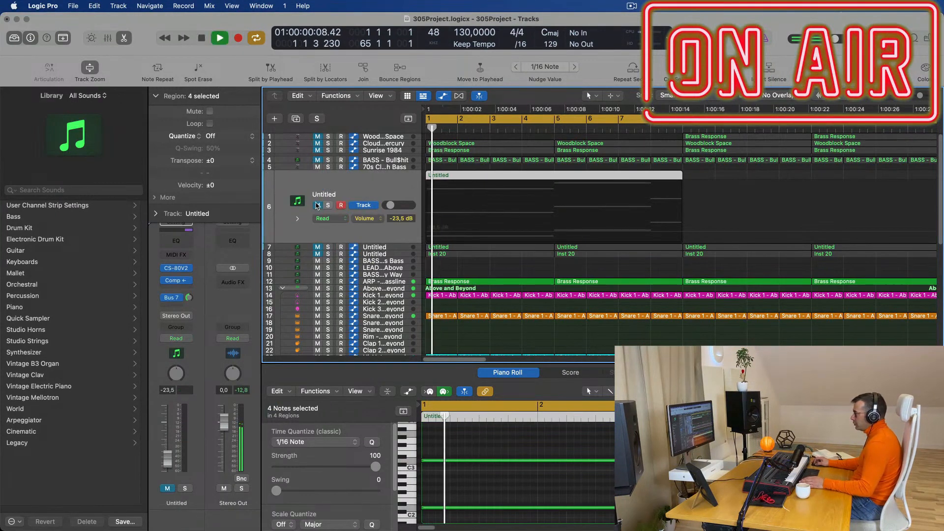
{"action": "left_click", "coordinate": [318, 205]}
{"action": "key", "text": "space"}
{"action": "key", "text": "space"}
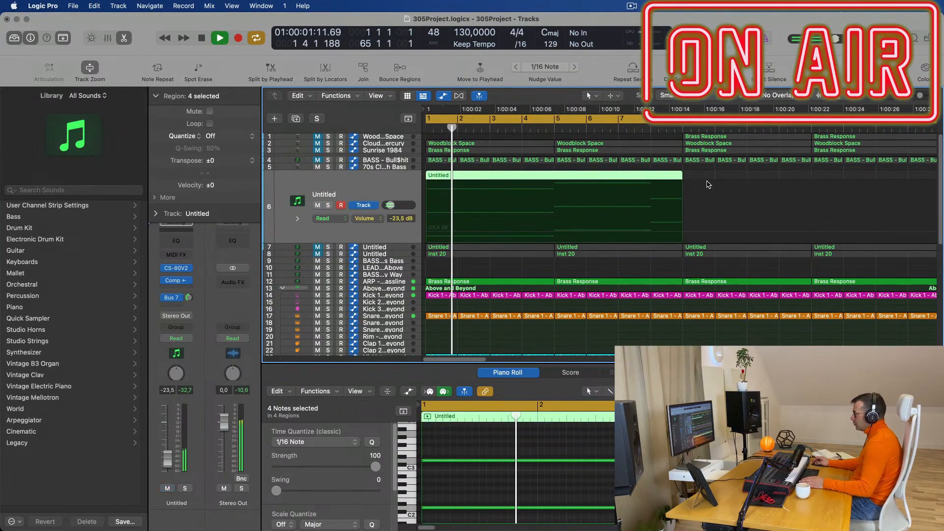
{"action": "key", "text": "space"}
{"action": "key", "text": "space"}
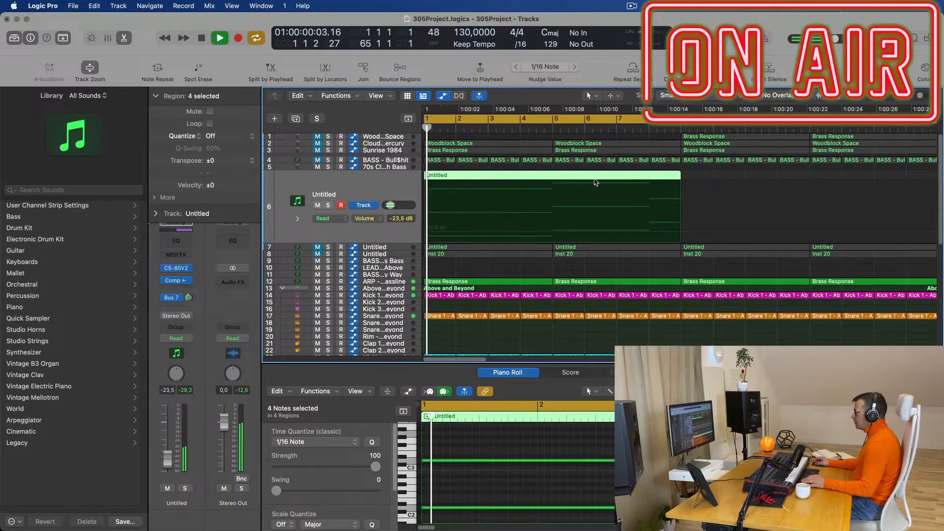
Split the first Untitled region on track 6 at bar 5, delete its second half, and replay from the start.
{"action": "left_click", "coordinate": [551, 177]}
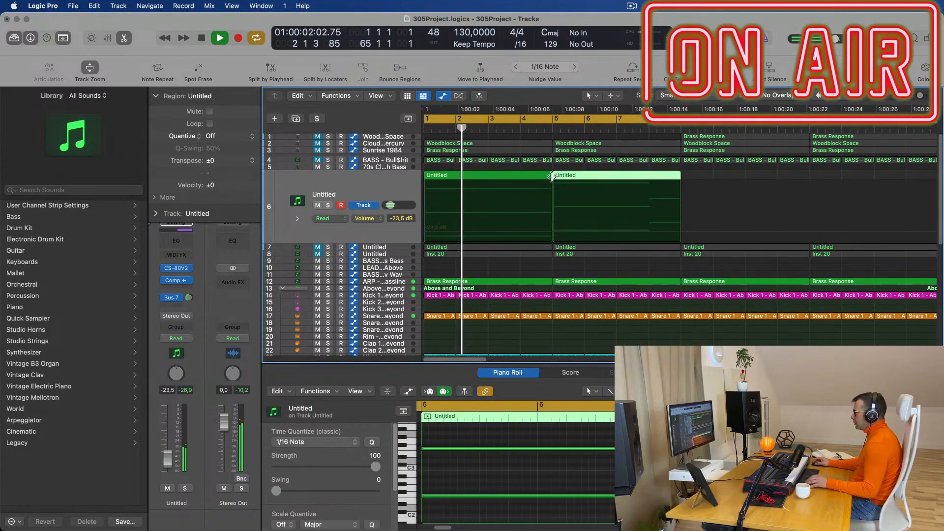
{"action": "key", "text": "Delete"}
{"action": "key", "text": "space"}
{"action": "key", "text": "space"}
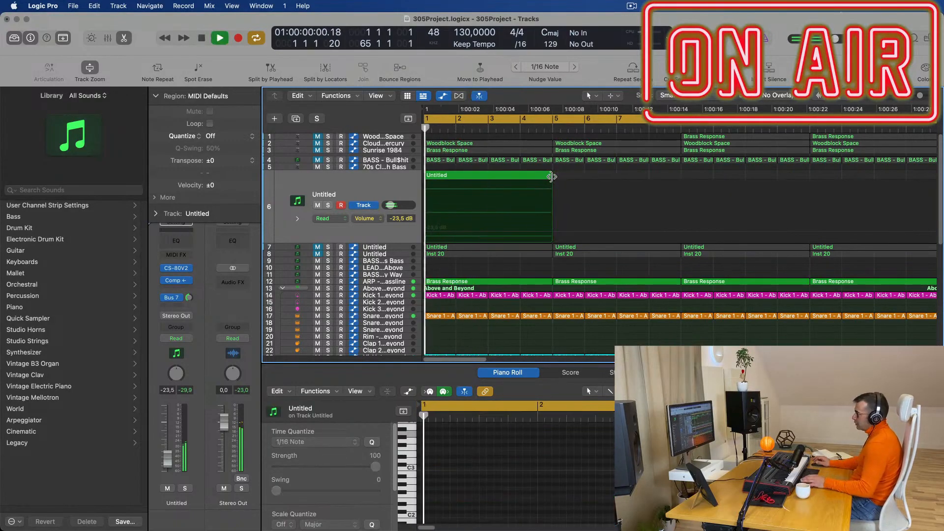
Replace the CS-80V2 instrument on track 6 with Sylenth1.
{"action": "left_click", "coordinate": [372, 197]}
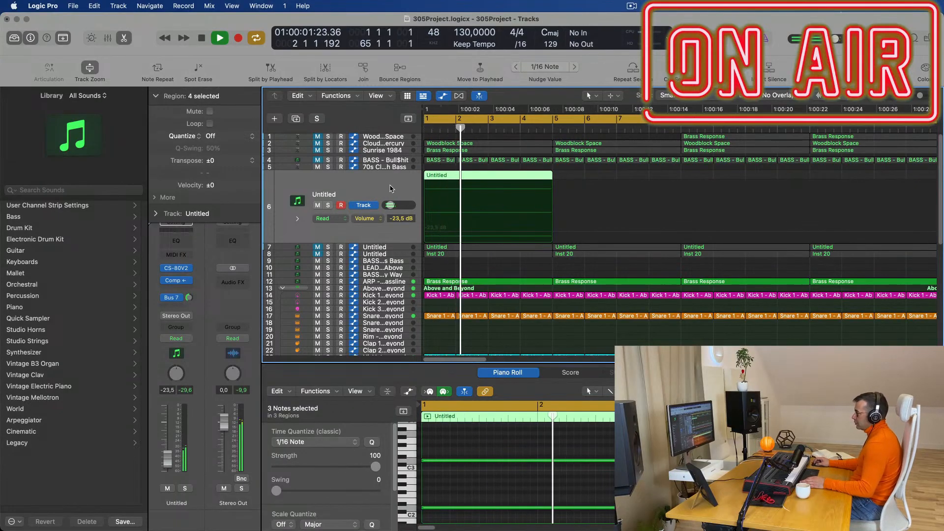
{"action": "left_click", "coordinate": [187, 268]}
{"action": "mouse_move", "coordinate": [188, 269]}
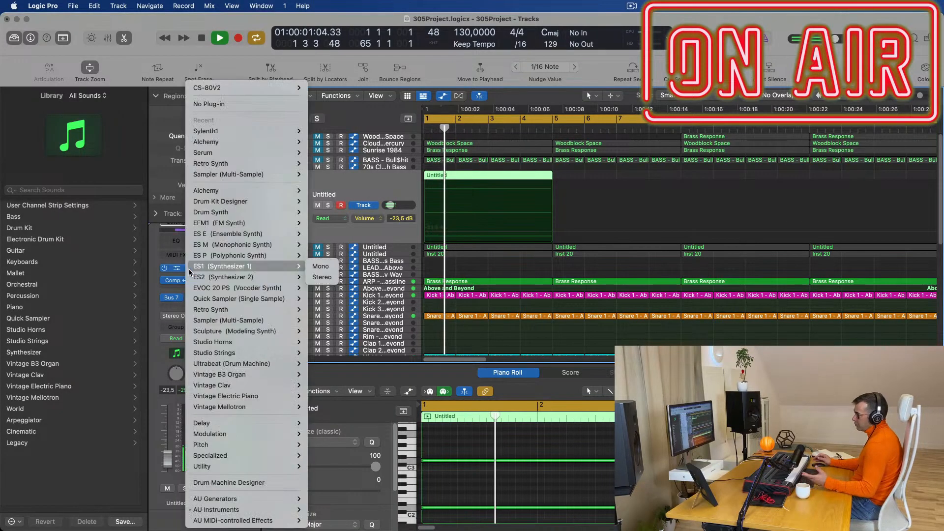
{"action": "mouse_move", "coordinate": [235, 510]}
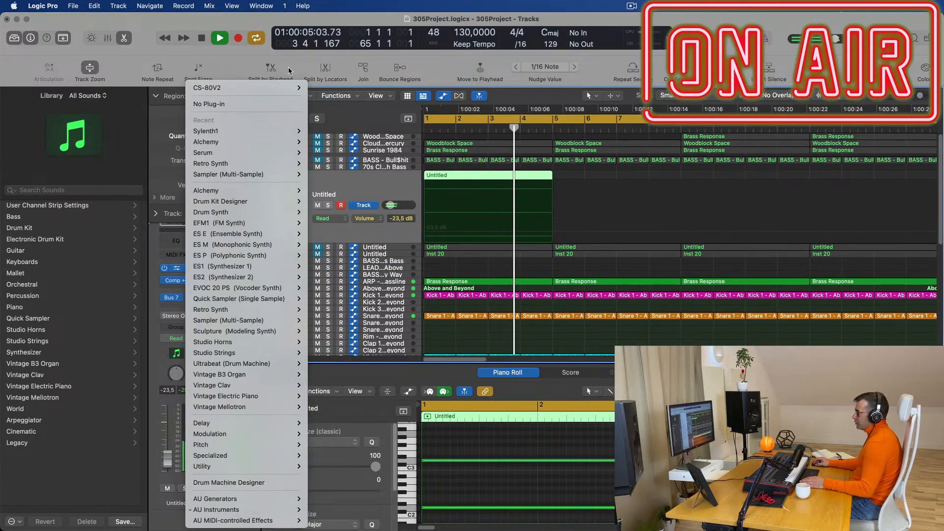
{"action": "mouse_move", "coordinate": [273, 132]}
{"action": "left_click", "coordinate": [321, 132]}
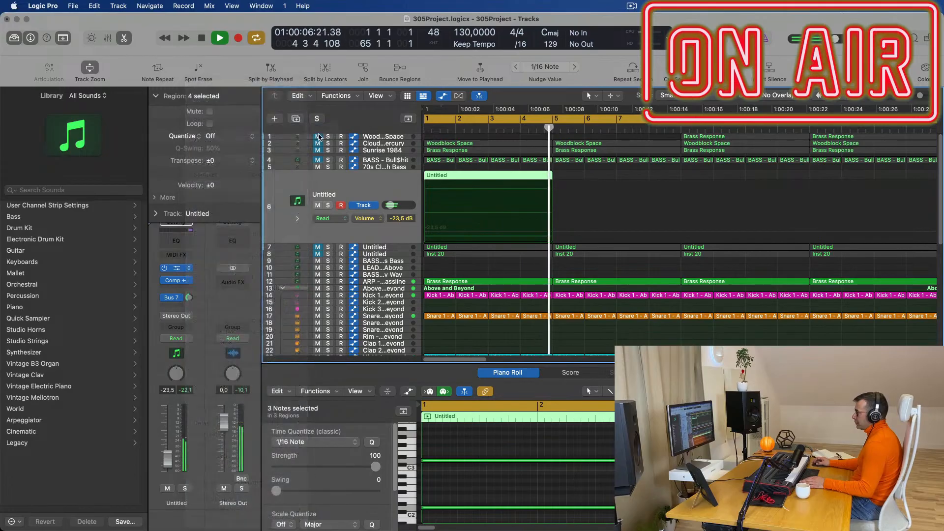
Browse the Sylenth1 preset lists of banks 1 to 3 during playback and load 258: PD Lost Memories.
{"action": "key", "text": "space"}
{"action": "left_click_drag", "start_coordinate": [610, 151], "coordinate": [541, 130]}
{"action": "key", "text": "space"}
{"action": "key", "text": "space"}
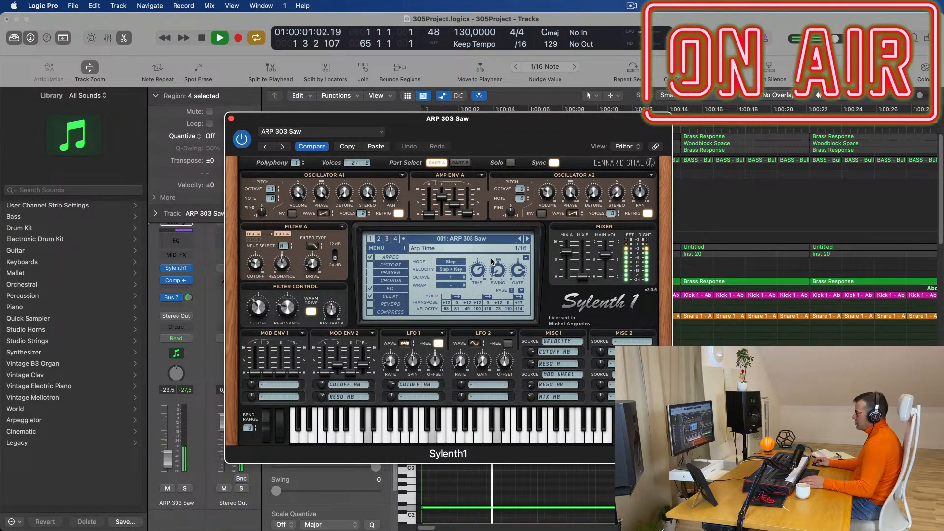
{"action": "left_click", "coordinate": [481, 239]}
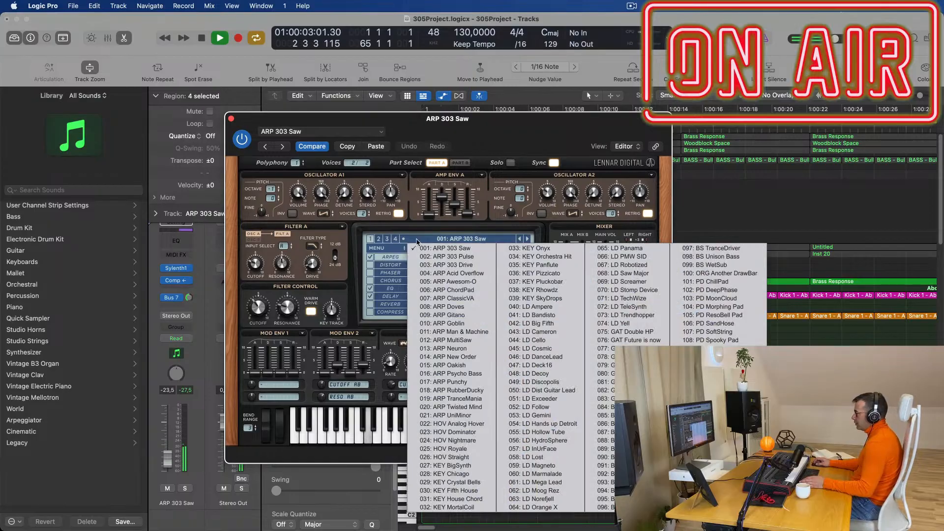
{"action": "left_click", "coordinate": [379, 239]}
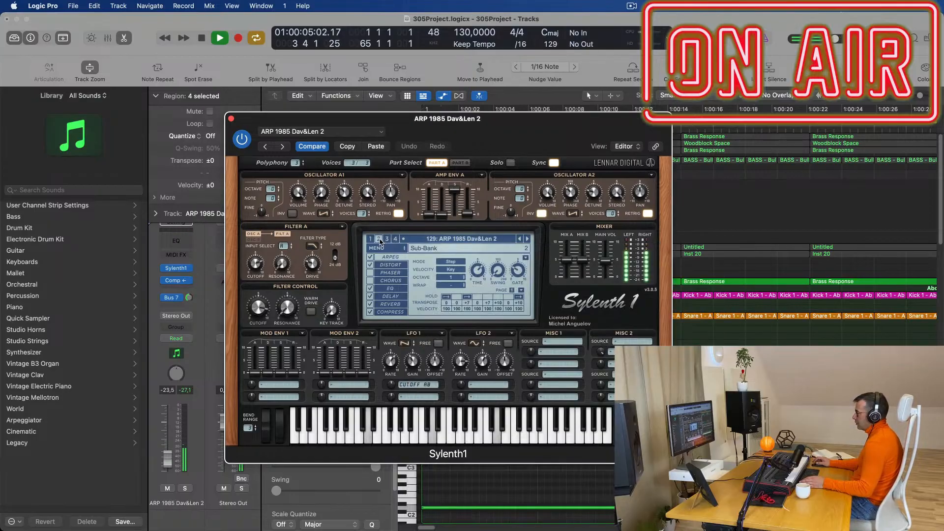
{"action": "left_click", "coordinate": [427, 241]}
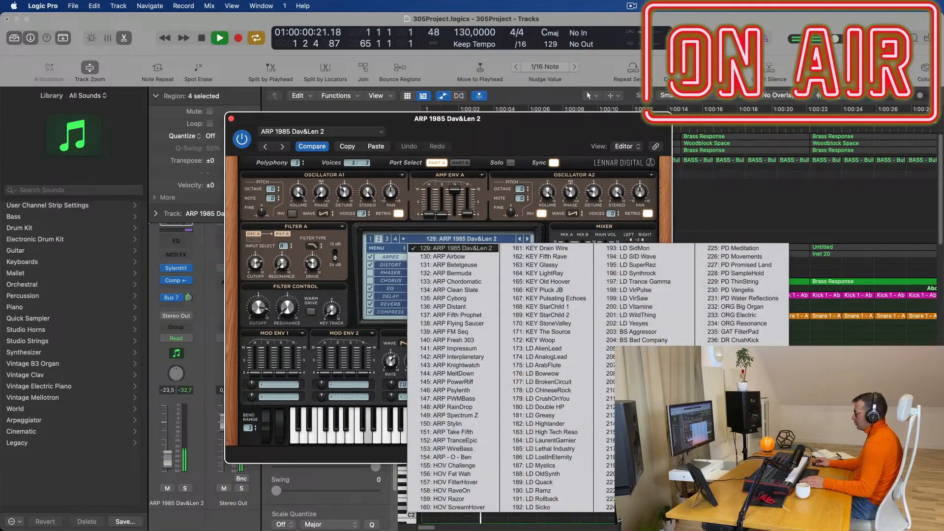
{"action": "left_click", "coordinate": [387, 240]}
{"action": "left_click", "coordinate": [461, 240]}
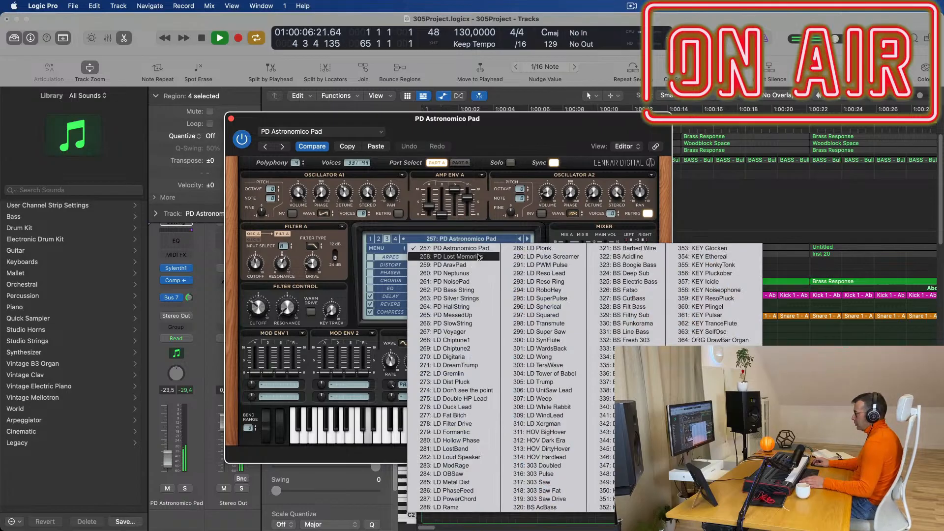
{"action": "left_click", "coordinate": [478, 256]}
Audition the following pad presets against the loop, settle on 261: PD NoisePad, and close the Sylenth1 window.
{"action": "key", "text": "space"}
{"action": "key", "text": "space"}
{"action": "left_click_drag", "start_coordinate": [447, 119], "coordinate": [696, 120]}
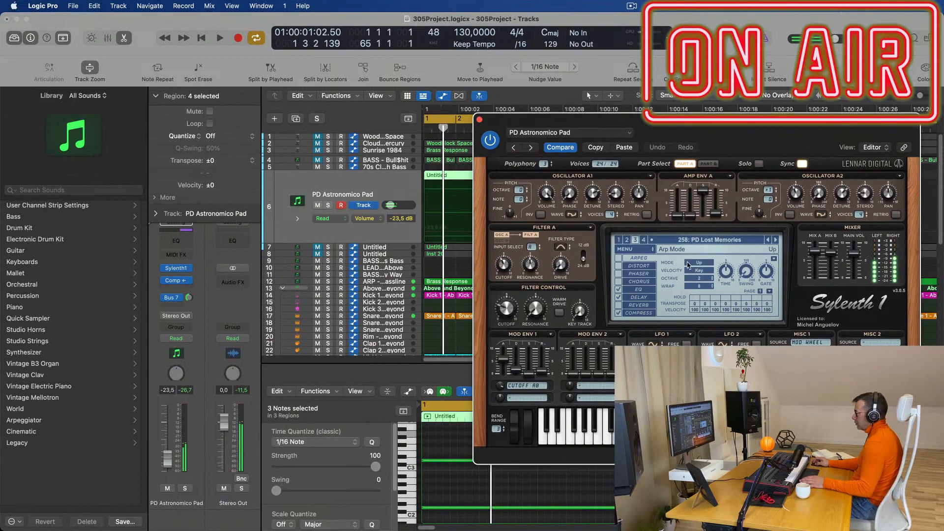
{"action": "left_click", "coordinate": [776, 241]}
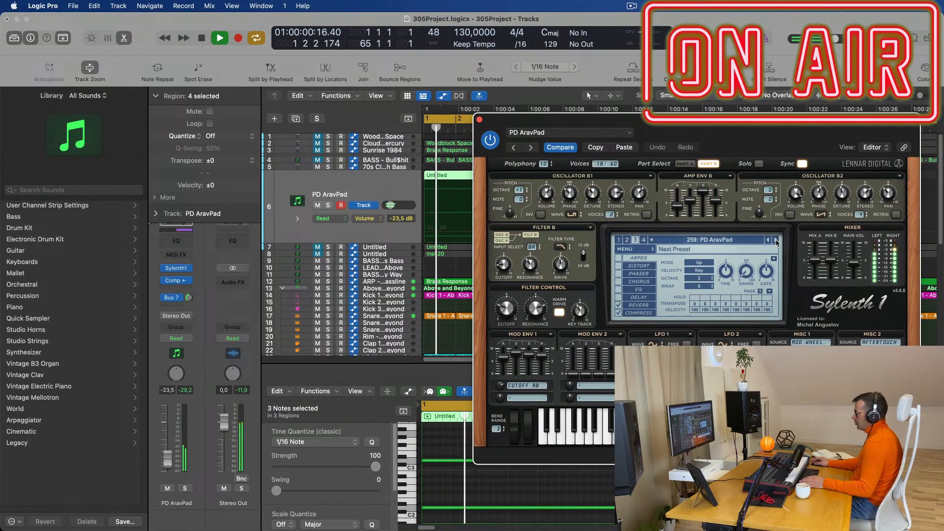
{"action": "left_click", "coordinate": [776, 241]}
{"action": "left_click", "coordinate": [777, 240]}
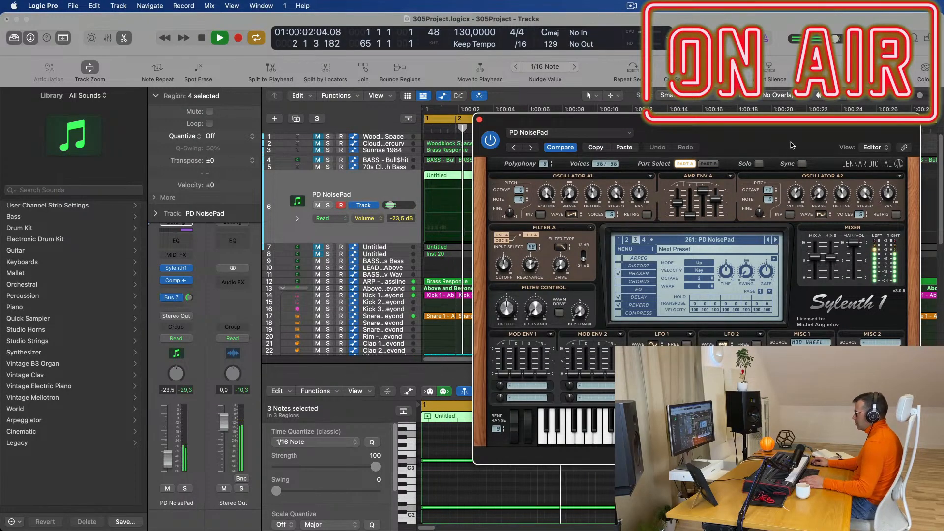
{"action": "left_click_drag", "start_coordinate": [802, 129], "coordinate": [630, 171]}
{"action": "key", "text": "space"}
{"action": "key", "text": "space"}
{"action": "left_click", "coordinate": [308, 160]}
Lower the PD NoisePad track volume to -27,5 dB and replay from bar 1.
{"action": "key", "text": "space"}
{"action": "key", "text": "space"}
{"action": "left_click_drag", "start_coordinate": [171, 461], "coordinate": [171, 463]}
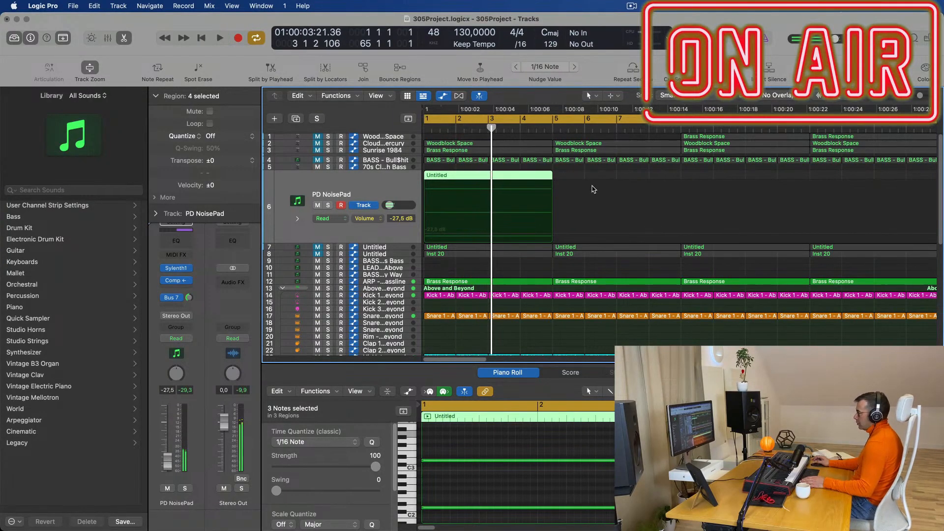
{"action": "key", "text": "space"}
{"action": "key", "text": "space"}
Delete the three Untitled regions from bar 17 onward on the PD NoisePad track.
{"action": "scroll", "coordinate": [580, 188], "scroll_direction": "down", "scroll_amount": 6}
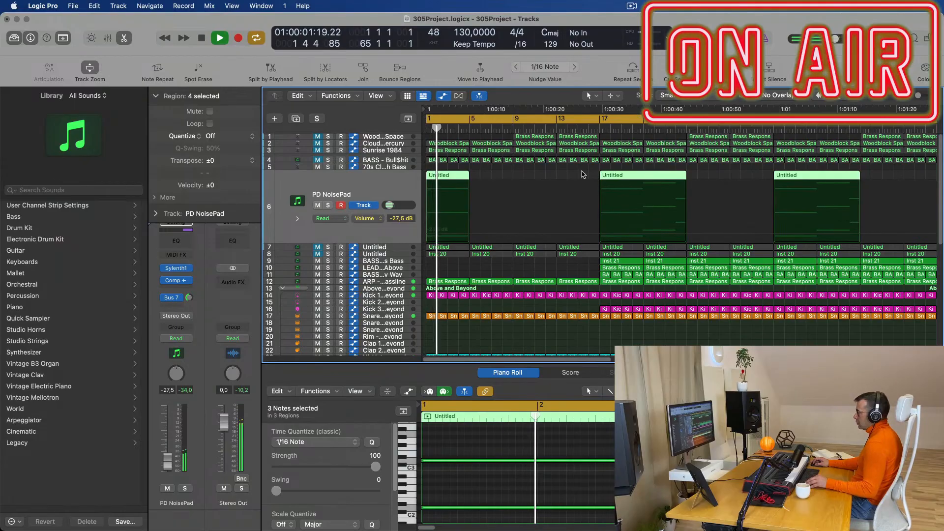
{"action": "scroll", "coordinate": [582, 172], "scroll_direction": "down", "scroll_amount": 3}
{"action": "left_click_drag", "start_coordinate": [543, 174], "coordinate": [861, 182]}
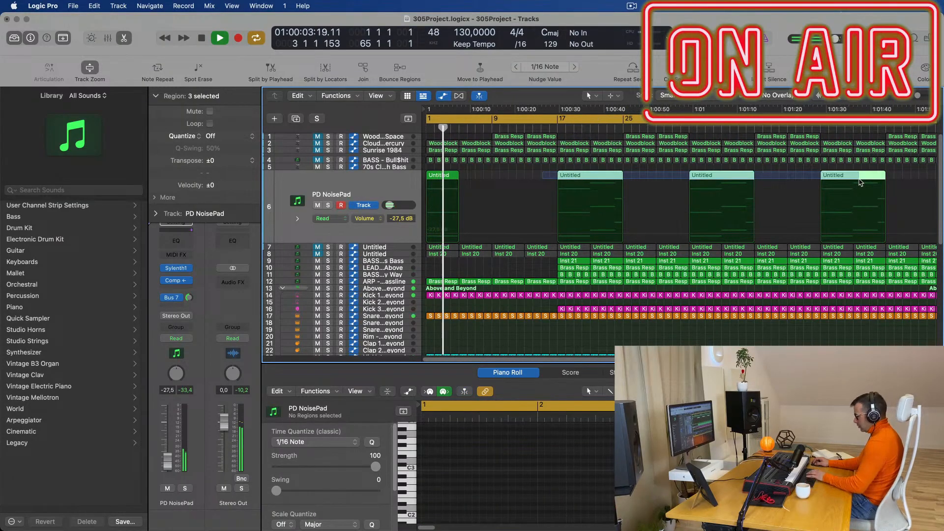
{"action": "key", "text": "Delete"}
Repeat the first Untitled region on track 6 three times to fill bars 1 to 17, and replay from the start.
{"action": "left_click", "coordinate": [429, 177]}
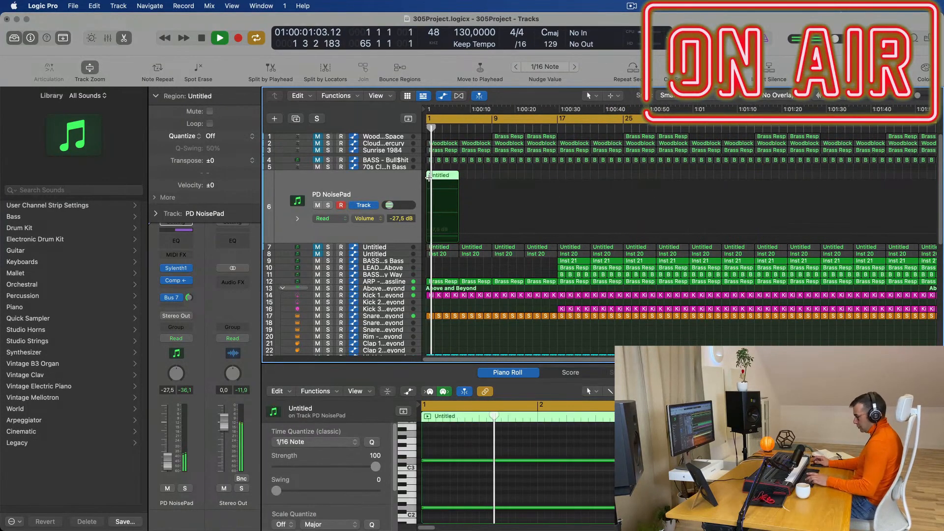
{"action": "key", "text": "super+r"}
{"action": "key", "text": "super+r"}
{"action": "key", "text": "super+r"}
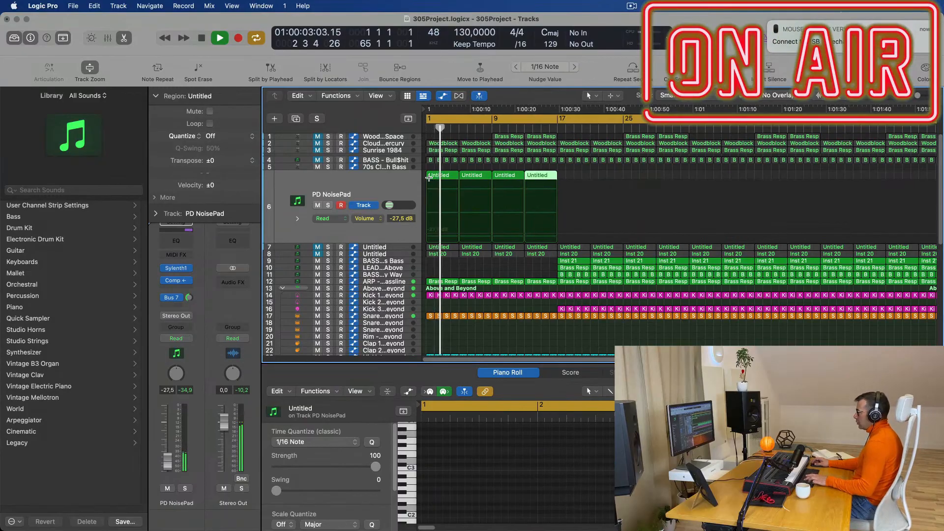
{"action": "key", "text": "Return"}
{"action": "key", "text": "space"}
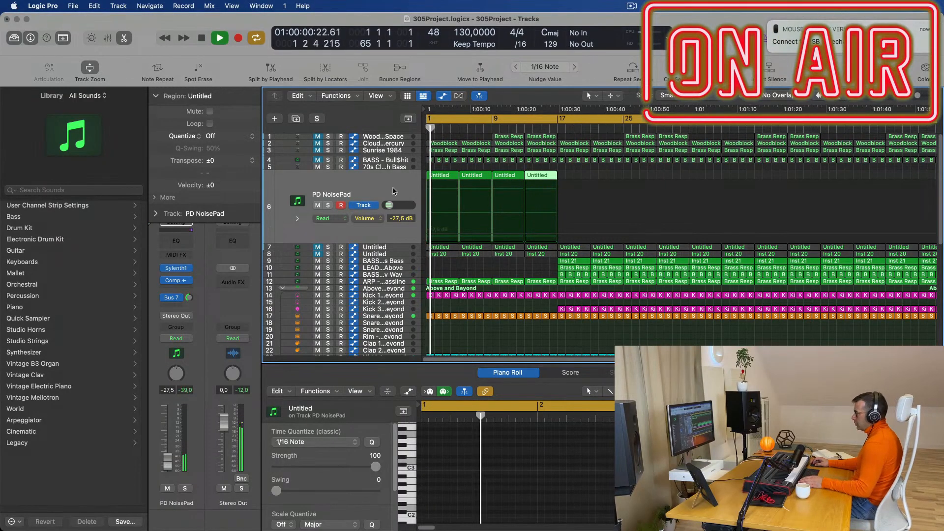
{"action": "left_click", "coordinate": [394, 191]}
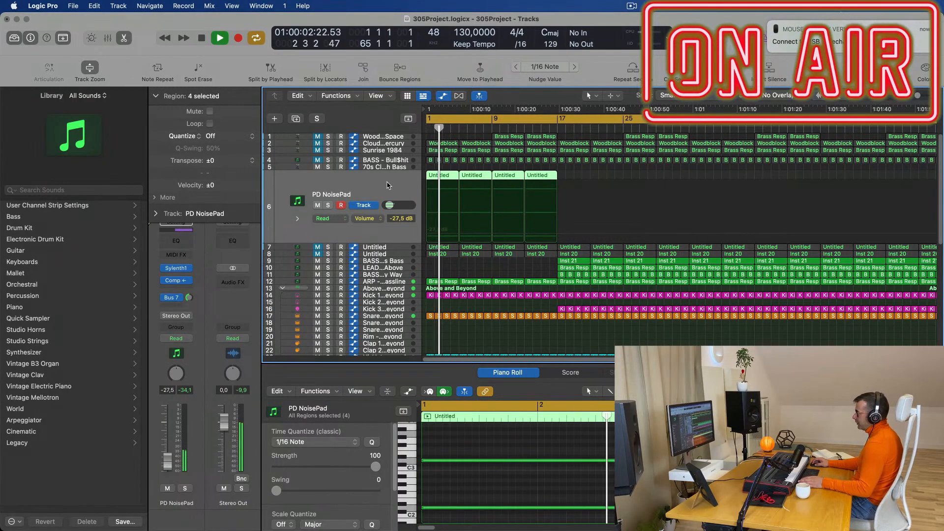
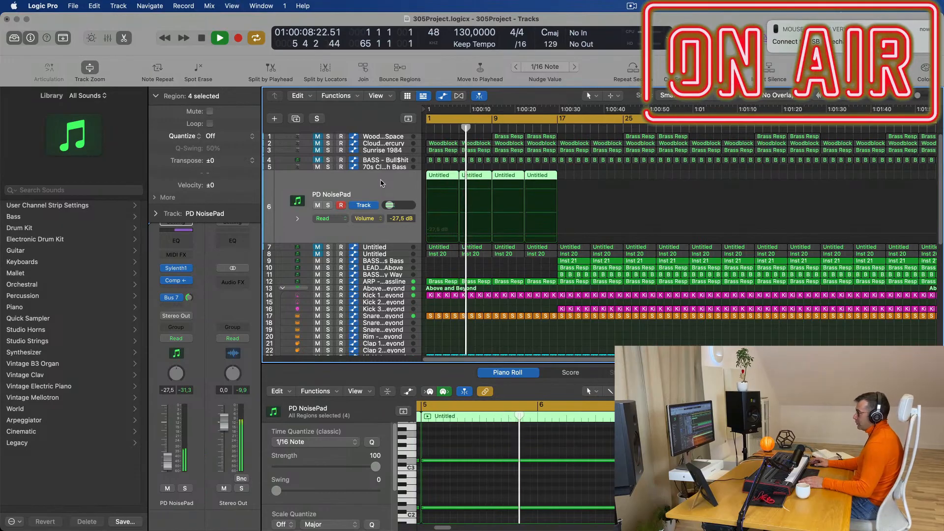
Check PD NoisePad's filter cutoff in Sylenth1 and set the track volume to -22,0 dB during playback.
{"action": "key", "text": "Return"}
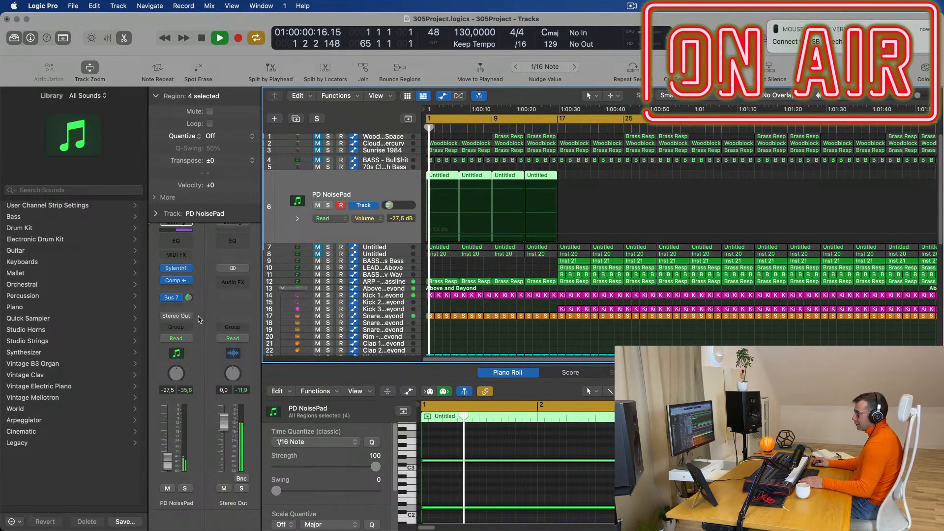
{"action": "left_click", "coordinate": [178, 270]}
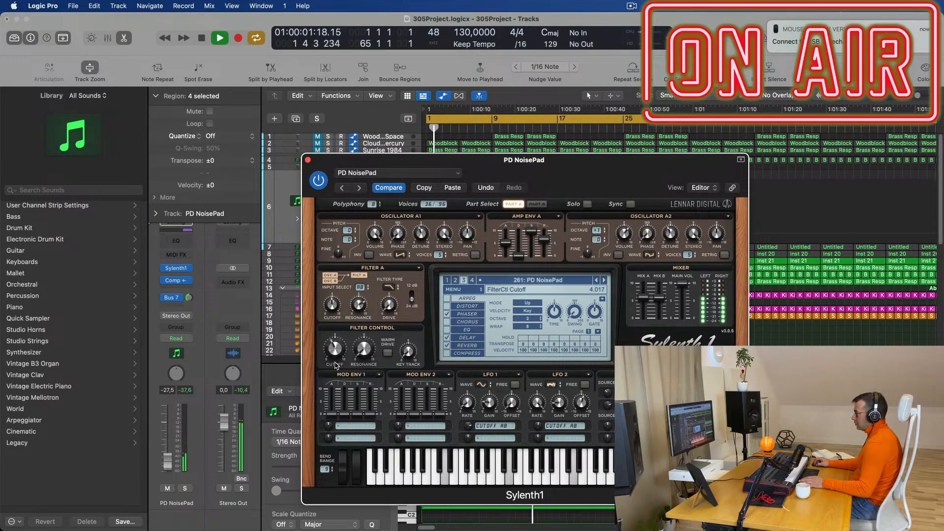
{"action": "left_click", "coordinate": [308, 160]}
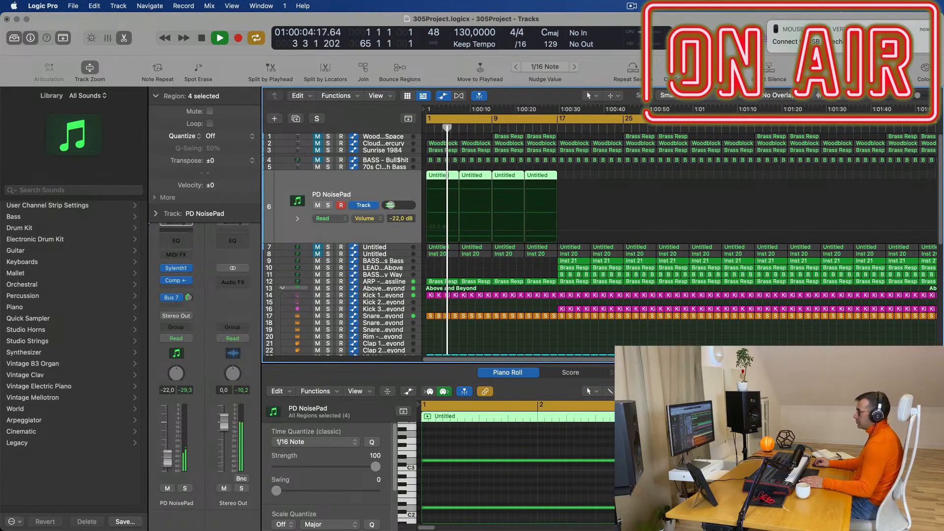
{"action": "scroll", "coordinate": [457, 225], "scroll_direction": "down", "scroll_amount": 5}
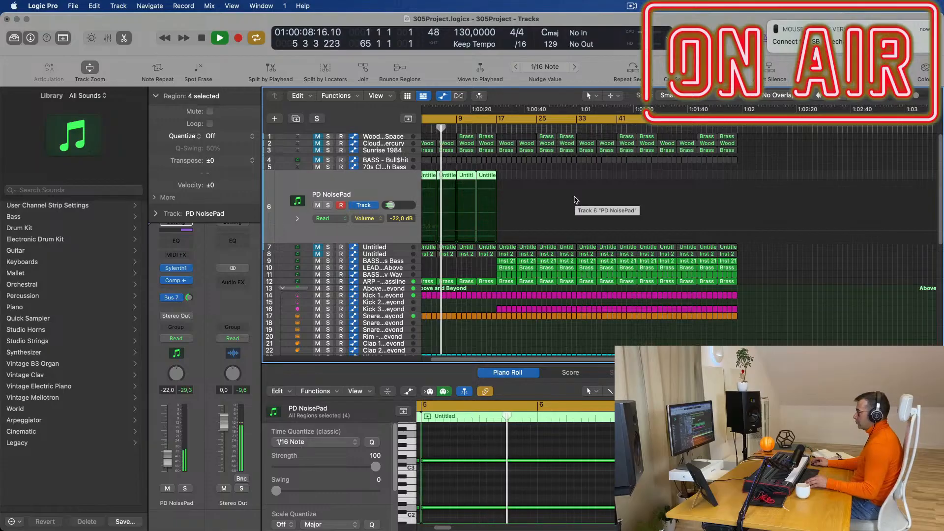
{"action": "scroll", "coordinate": [581, 198], "scroll_direction": "up", "scroll_amount": 3}
{"action": "scroll", "coordinate": [626, 197], "scroll_direction": "up", "scroll_amount": 5}
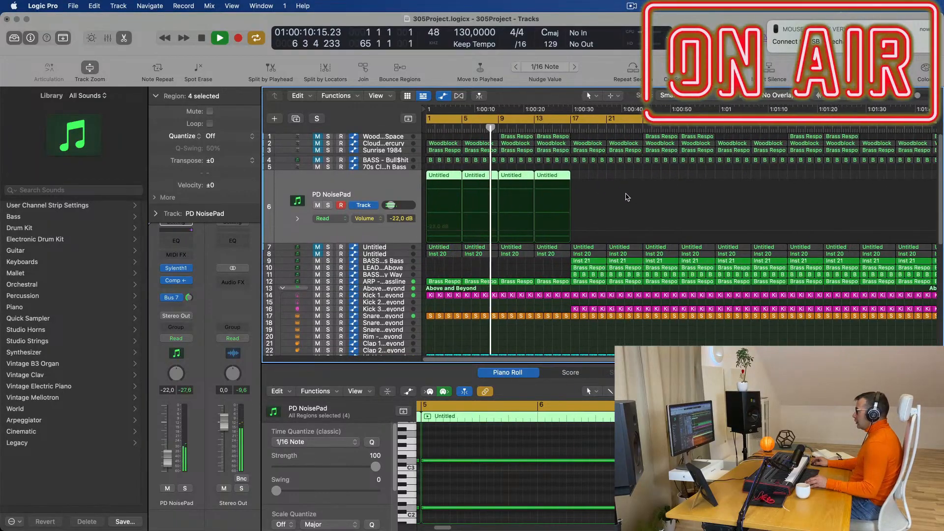
Replay from bar 1 and lower the Snare 1 - Above and Beyond track volume to -14,4 dB.
{"action": "key", "text": "Return"}
{"action": "scroll", "coordinate": [471, 289], "scroll_direction": "down", "scroll_amount": 2}
{"action": "scroll", "coordinate": [472, 287], "scroll_direction": "down", "scroll_amount": 3}
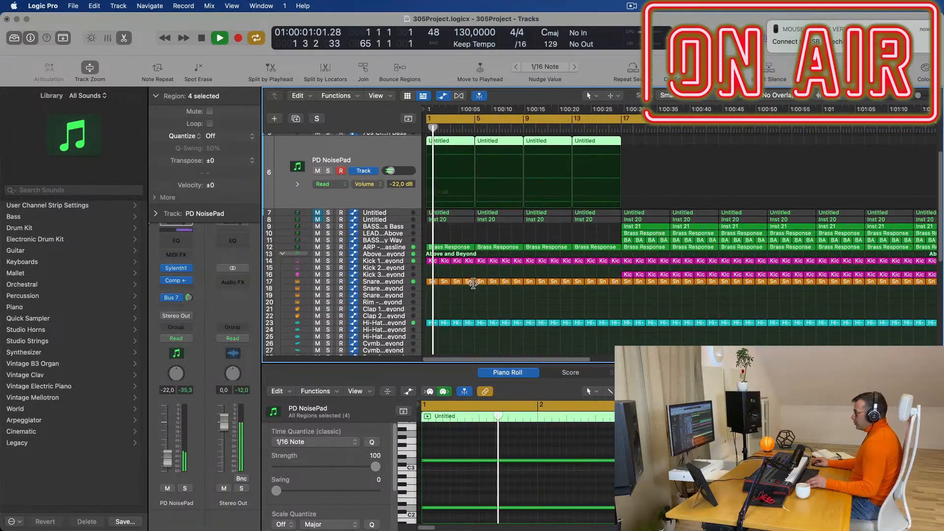
{"action": "left_click", "coordinate": [406, 283]}
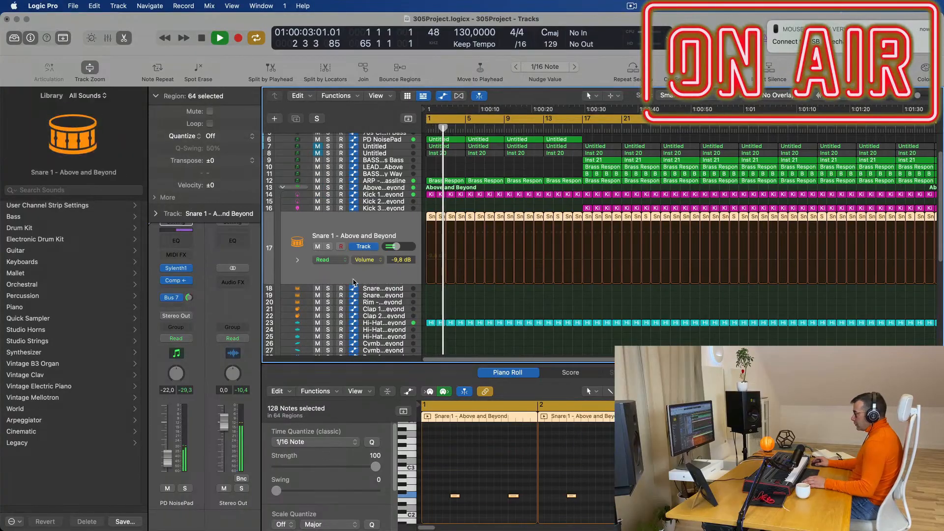
{"action": "left_click_drag", "start_coordinate": [167, 451], "coordinate": [166, 456]}
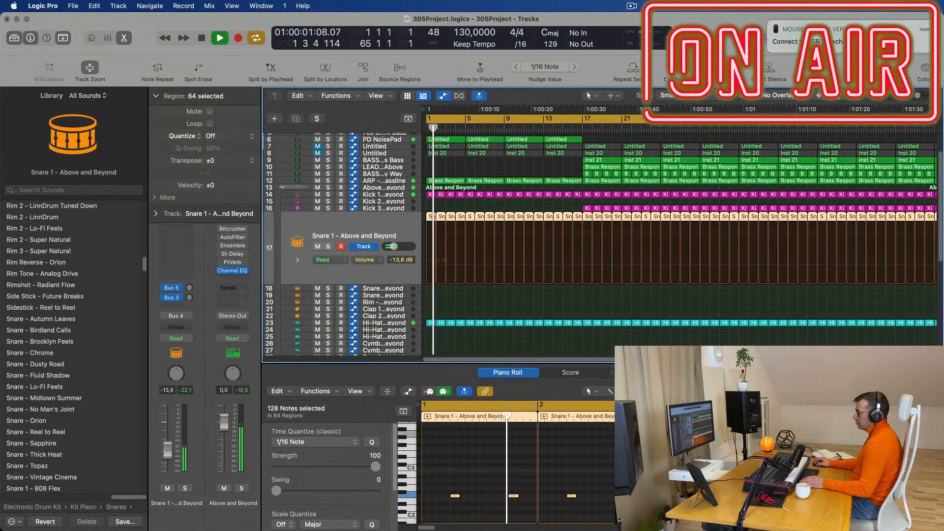
Copy the first Hi-Hat region on track 38 to the Snare 1 - Modern TR-707 track at bar 1.
{"action": "scroll", "coordinate": [480, 270], "scroll_direction": "down", "scroll_amount": 6}
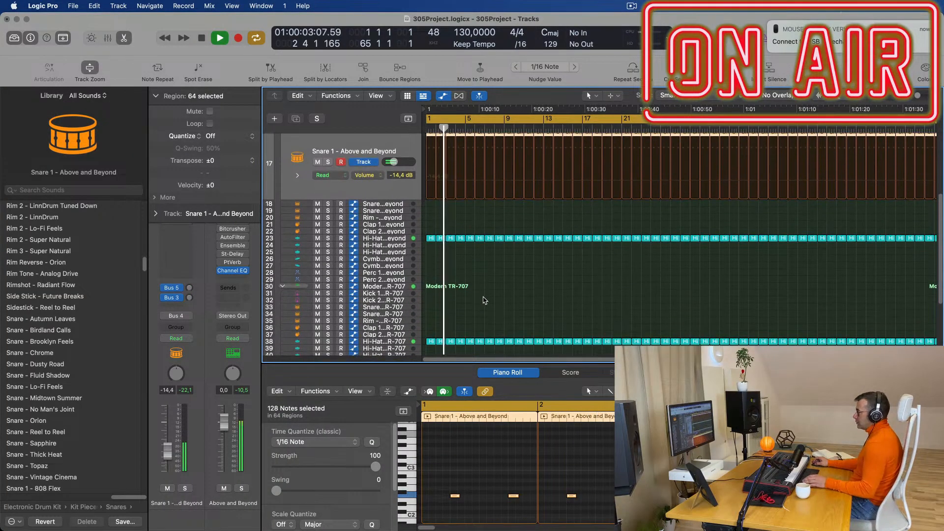
{"action": "scroll", "coordinate": [480, 271], "scroll_direction": "down", "scroll_amount": 1}
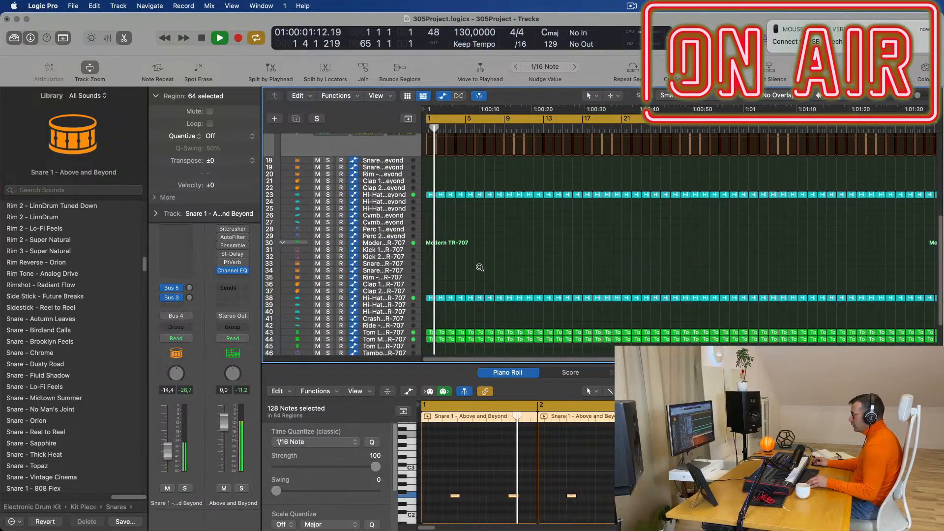
{"action": "scroll", "coordinate": [441, 144], "scroll_direction": "up", "scroll_amount": 1}
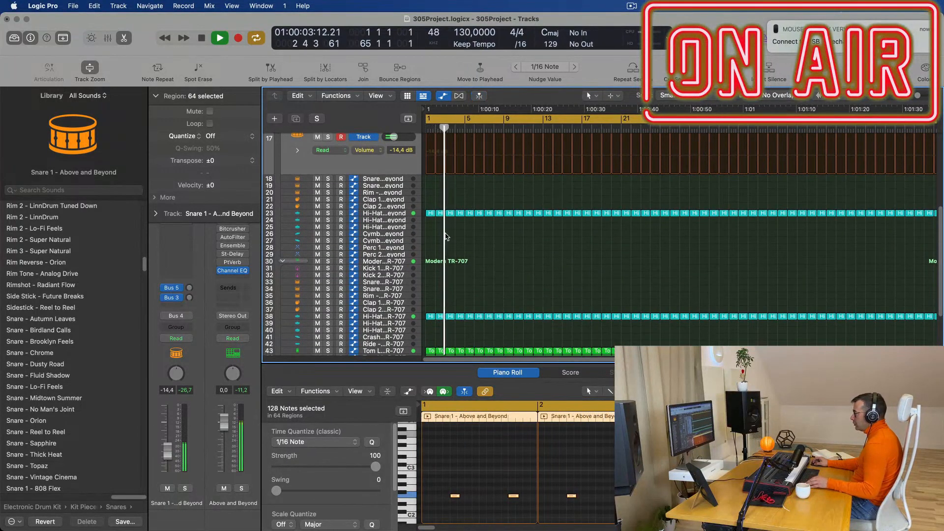
{"action": "left_click", "coordinate": [430, 316]}
{"action": "left_click_drag", "start_coordinate": [430, 316], "coordinate": [431, 284]}
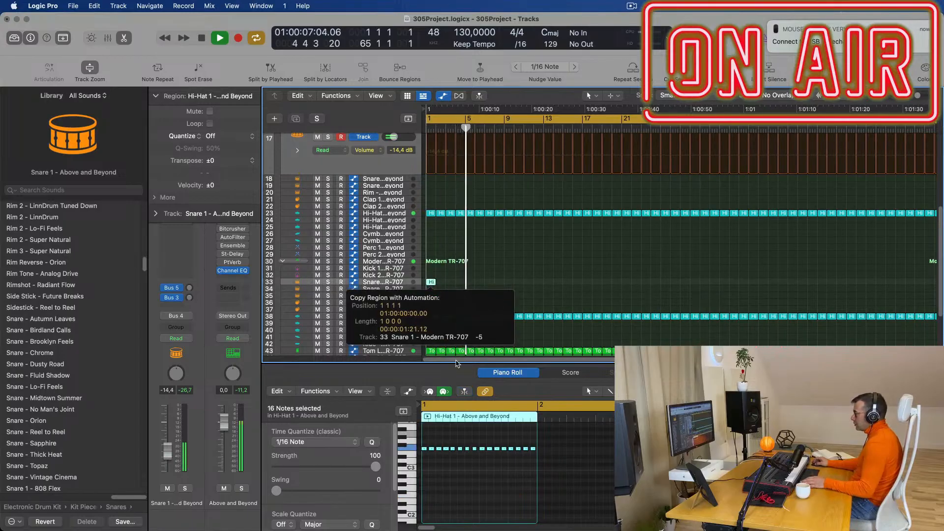
{"action": "left_click_drag", "start_coordinate": [453, 339], "coordinate": [452, 339]}
Delete every note except the first in the copied Hi-Hat region and replay it from the start.
{"action": "key", "text": "space"}
{"action": "left_click_drag", "start_coordinate": [429, 442], "coordinate": [538, 454]}
{"action": "key", "text": "Delete"}
{"action": "key", "text": "space"}
{"action": "key", "text": "space"}
{"action": "scroll", "coordinate": [471, 491], "scroll_direction": "up", "scroll_amount": 4}
{"action": "key", "text": "space"}
{"action": "key", "text": "space"}
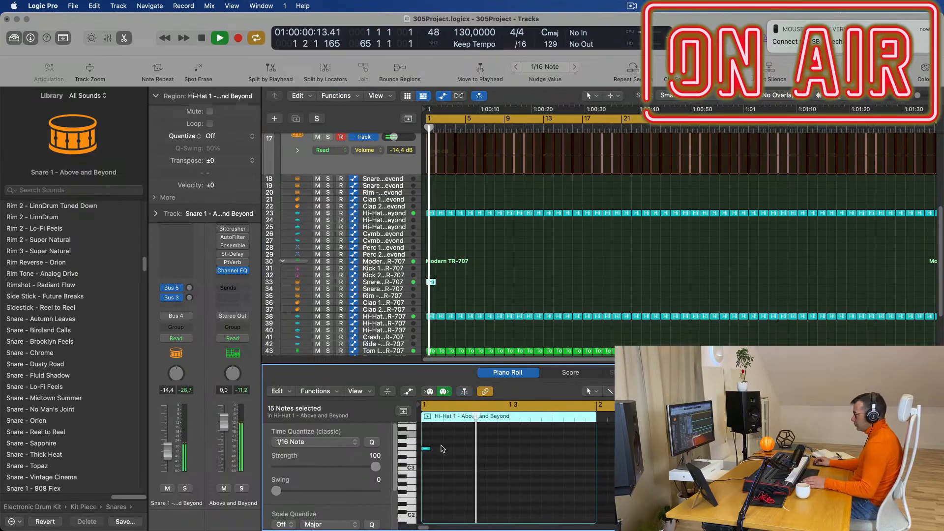
Move the remaining note to the sixteenth before beat 3, copy it to the bar's last sixteenth, and transpose both down an octave.
{"action": "left_click_drag", "start_coordinate": [429, 448], "coordinate": [506, 448]}
{"action": "key", "text": "space"}
{"action": "key", "text": "space"}
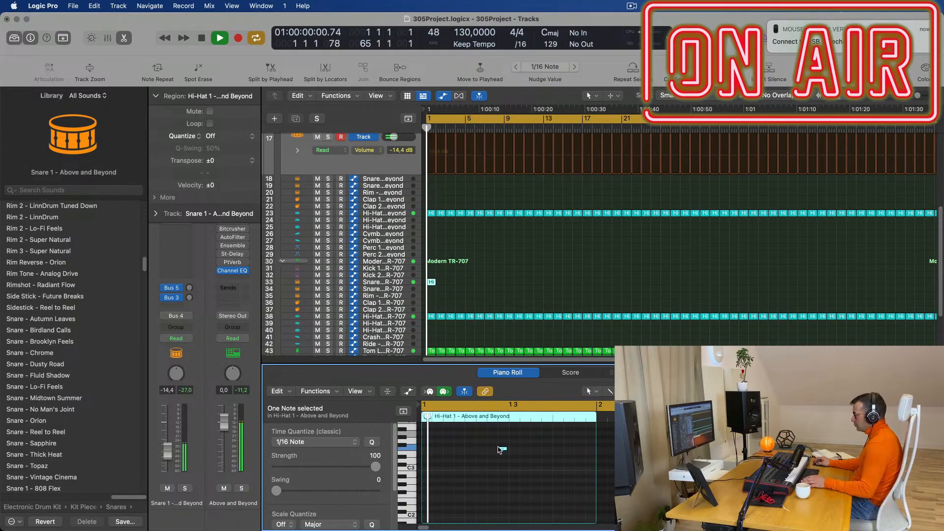
{"action": "left_click_drag", "start_coordinate": [503, 449], "coordinate": [591, 451]}
{"action": "key", "text": "space"}
{"action": "key", "text": "space"}
{"action": "left_click_drag", "start_coordinate": [489, 439], "coordinate": [599, 470]}
{"action": "key", "text": "alt+shift+Down"}
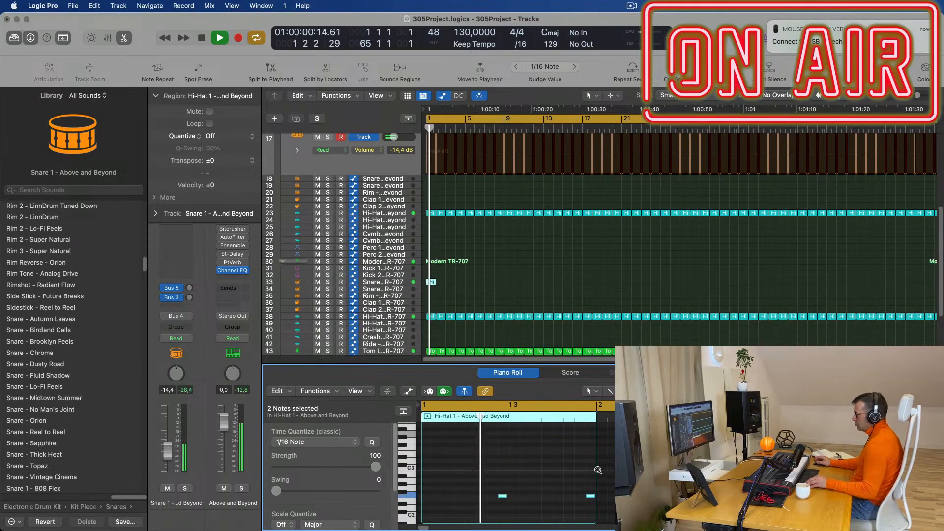
Repeat the edited one-bar region along the Snare 1 - Modern TR-707 track until it fills bars 1 to 65.
{"action": "scroll", "coordinate": [597, 301], "scroll_direction": "down", "scroll_amount": 4}
{"action": "left_click_drag", "start_coordinate": [486, 283], "coordinate": [413, 290]}
{"action": "key", "text": "super+r"}
{"action": "key", "text": "super+r"}
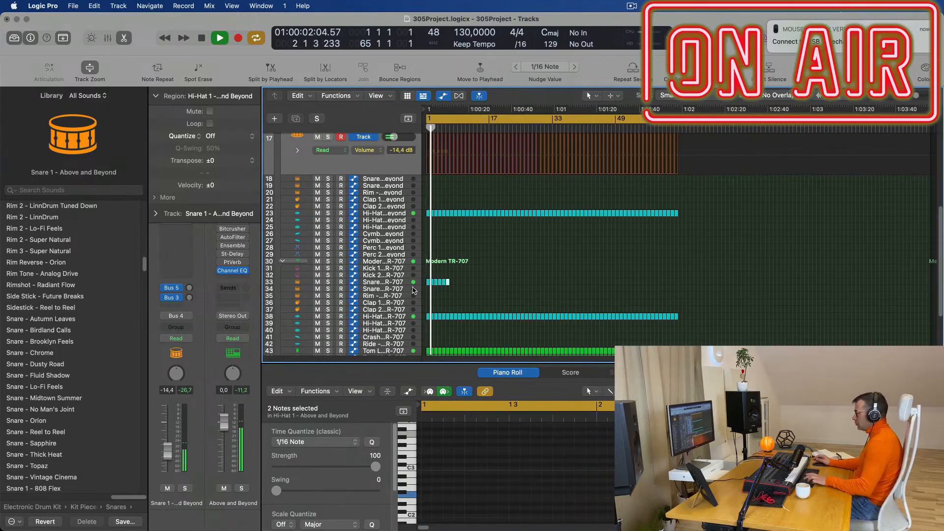
{"action": "left_click_drag", "start_coordinate": [504, 282], "coordinate": [407, 289]}
{"action": "key", "text": "super+r"}
{"action": "key", "text": "super+r"}
{"action": "key", "text": "super+r"}
{"action": "key", "text": "super+r"}
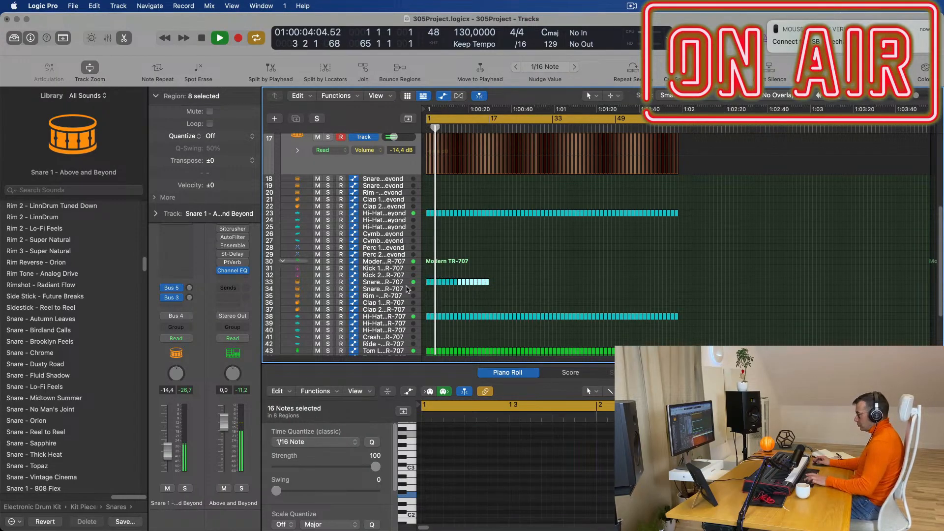
{"action": "key", "text": "super+r"}
{"action": "key", "text": "super+r"}
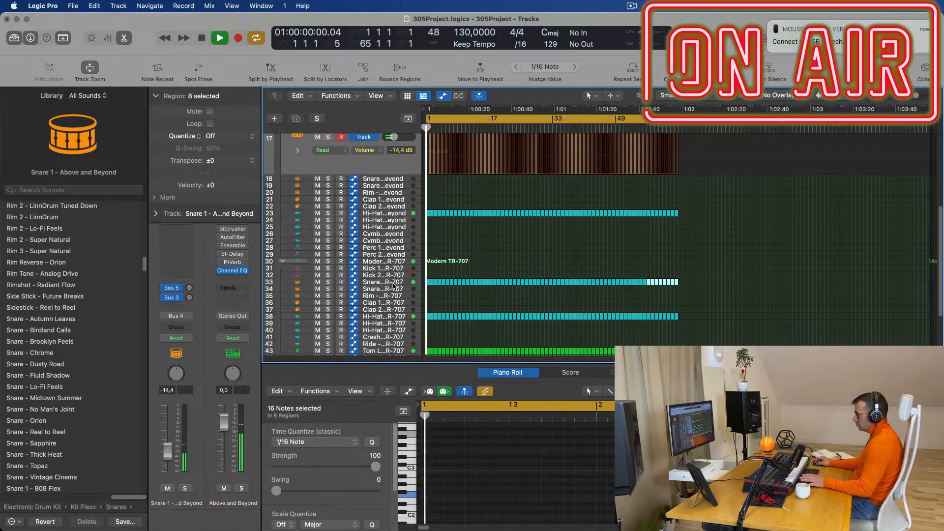
Select the Snare 1 - Modern TR-707 track during playback and set its volume to -14.0 dB.
{"action": "key", "text": "space"}
{"action": "left_click", "coordinate": [394, 284]}
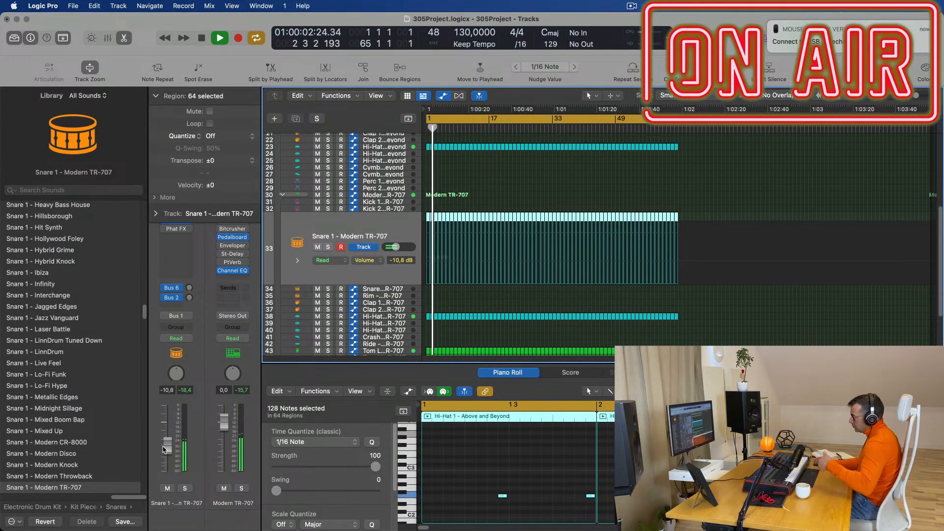
{"action": "left_click_drag", "start_coordinate": [167, 447], "coordinate": [169, 450]}
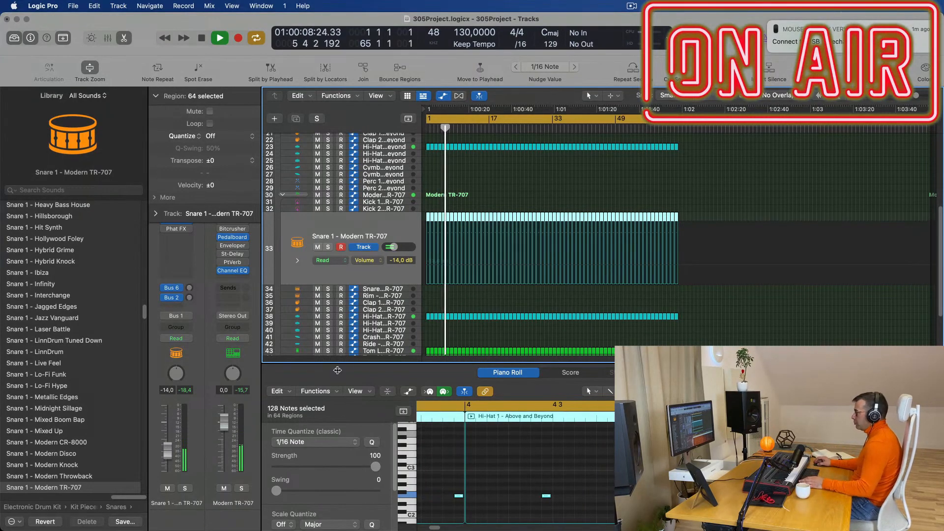
Replay the arrangement from the start and look over the track lanes with the new snare part playing.
{"action": "scroll", "coordinate": [517, 206], "scroll_direction": "up", "scroll_amount": 10}
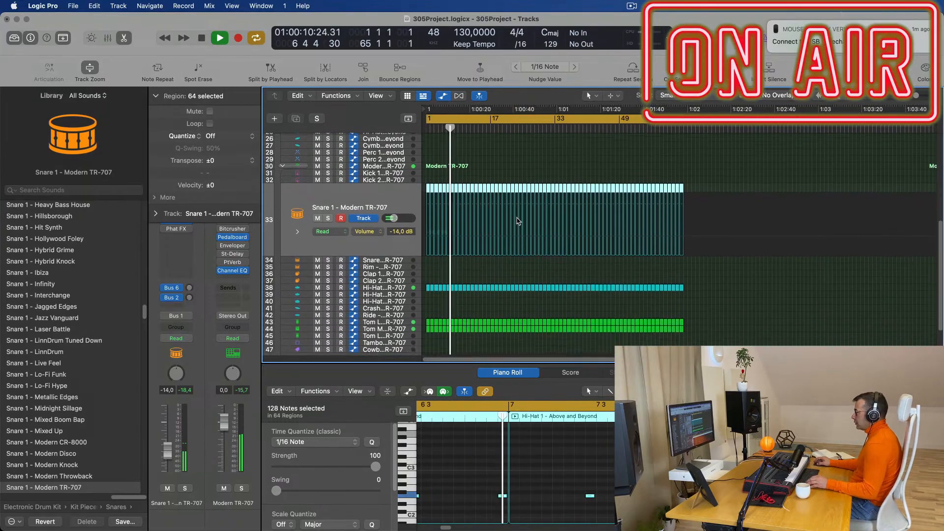
{"action": "key", "text": "Return"}
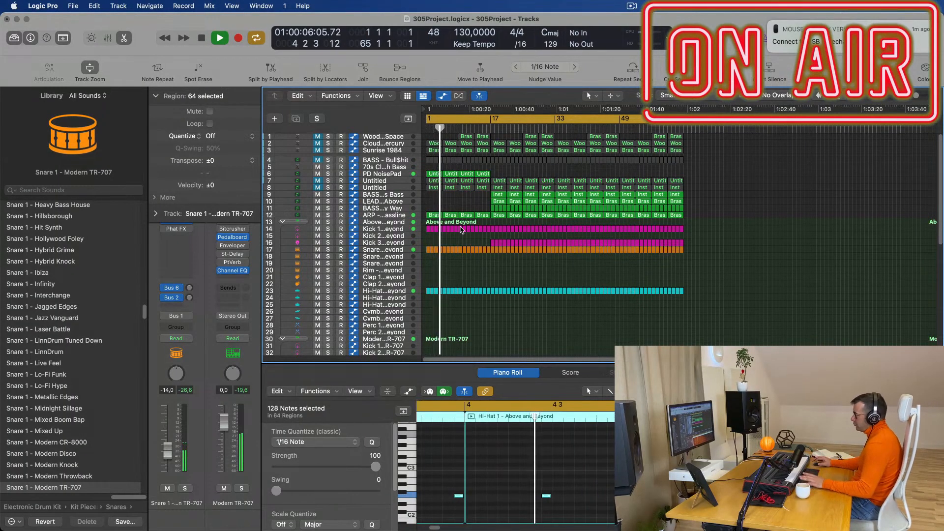
{"action": "key", "text": "super+Left"}
{"action": "key", "text": "super+Right"}
{"action": "key", "text": "super+Right"}
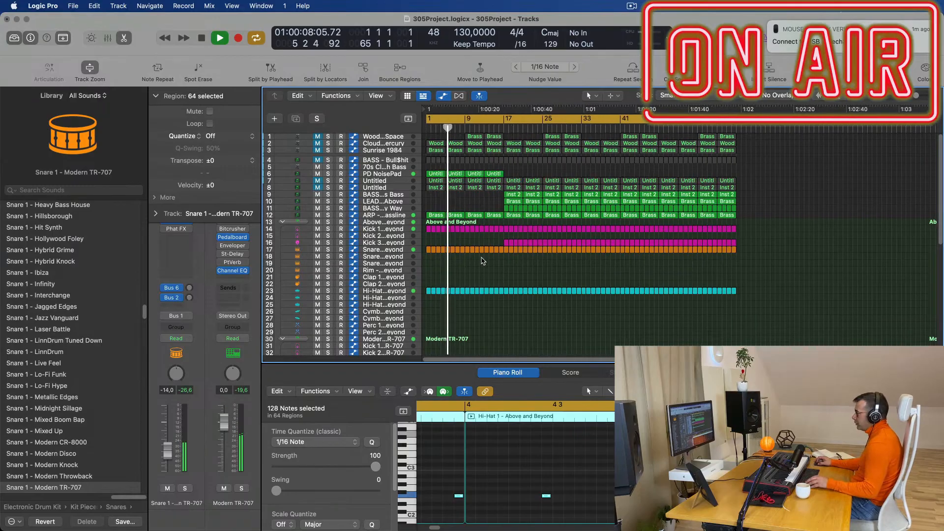
{"action": "scroll", "coordinate": [483, 257], "scroll_direction": "down", "scroll_amount": 5}
{"action": "key", "text": "Return"}
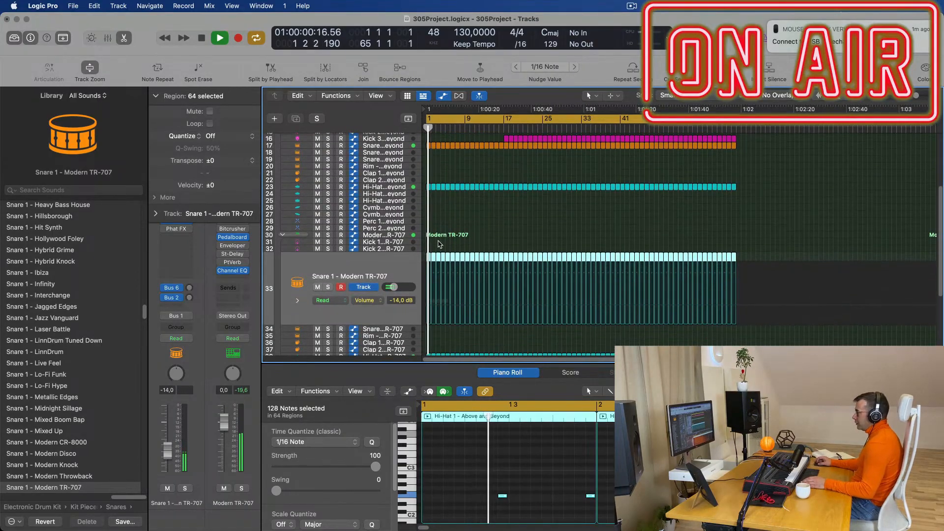
{"action": "scroll", "coordinate": [437, 241], "scroll_direction": "down", "scroll_amount": 1}
{"action": "scroll", "coordinate": [556, 243], "scroll_direction": "down", "scroll_amount": 3}
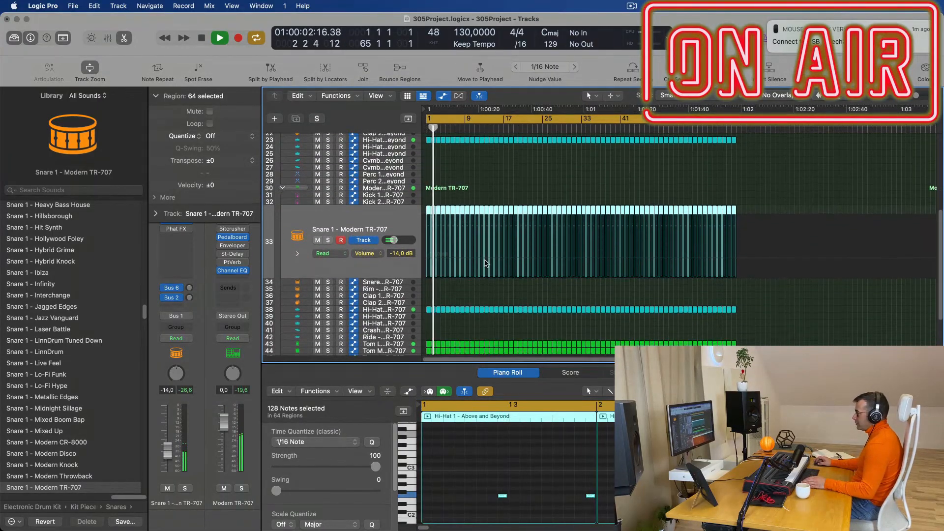
Copy the first Hi-Hat region on track 38 to the Rim - Modern TR-707 track at bar 1 and play it.
{"action": "left_click_drag", "start_coordinate": [427, 310], "coordinate": [428, 290]}
{"action": "key", "text": "space"}
{"action": "key", "text": "space"}
{"action": "left_click", "coordinate": [479, 491]}
{"action": "scroll", "coordinate": [481, 491], "scroll_direction": "right", "scroll_amount": 2}
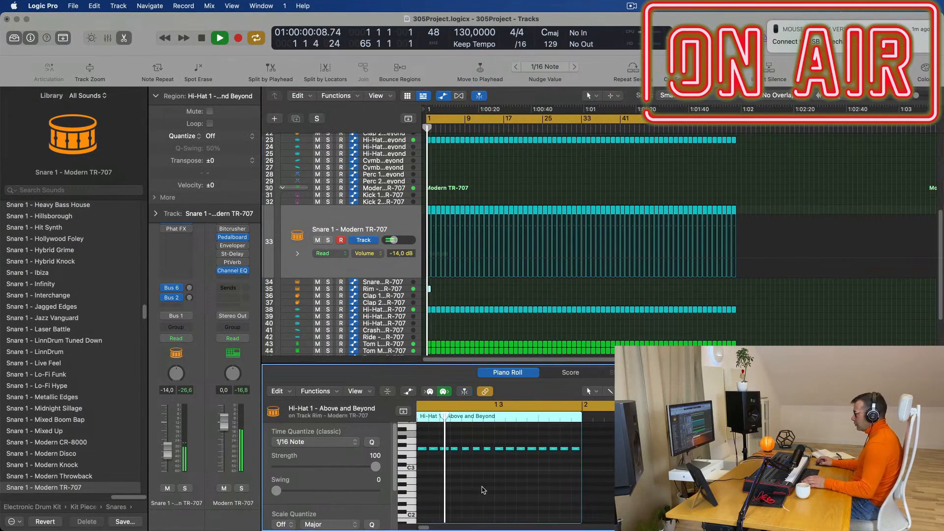
Delete the four notes of the first beat in the copied Rim region and replay it.
{"action": "scroll", "coordinate": [485, 489], "scroll_direction": "up", "scroll_amount": 3}
{"action": "key", "text": "space"}
{"action": "scroll", "coordinate": [492, 485], "scroll_direction": "left", "scroll_amount": 4}
{"action": "left_click_drag", "start_coordinate": [431, 437], "coordinate": [493, 457]}
{"action": "key", "text": "space"}
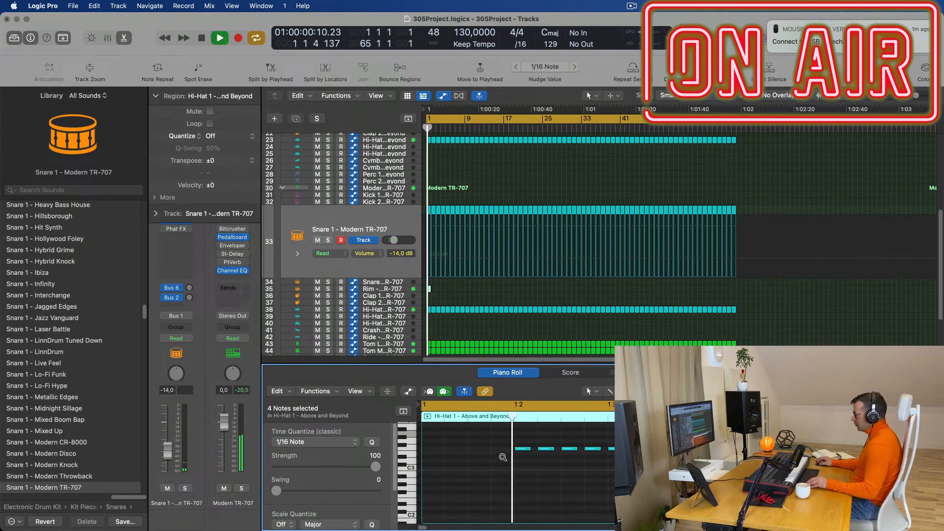
{"action": "scroll", "coordinate": [487, 465], "scroll_direction": "down", "scroll_amount": 3}
{"action": "scroll", "coordinate": [482, 470], "scroll_direction": "up", "scroll_amount": 3}
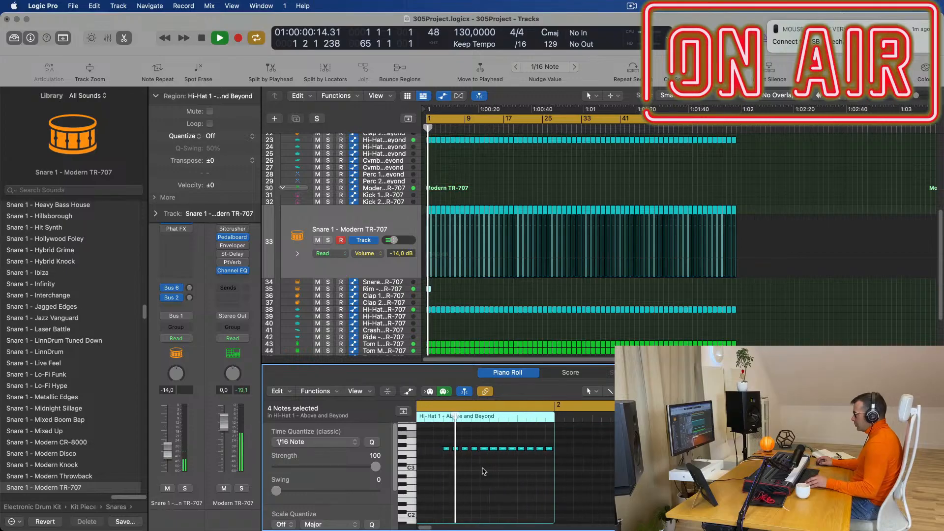
Delete the eighth to thirteenth sixteenths in the Rim region, leaving three notes from beat 2 and three at the bar's end.
{"action": "key", "text": "space"}
{"action": "key", "text": "space"}
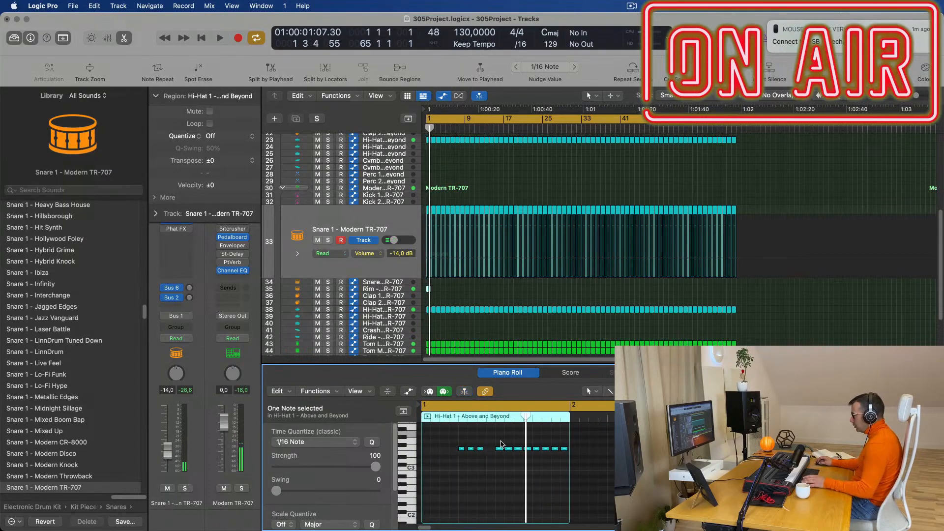
{"action": "left_click_drag", "start_coordinate": [582, 462], "coordinate": [582, 461]}
{"action": "left_click_drag", "start_coordinate": [497, 437], "coordinate": [528, 458]}
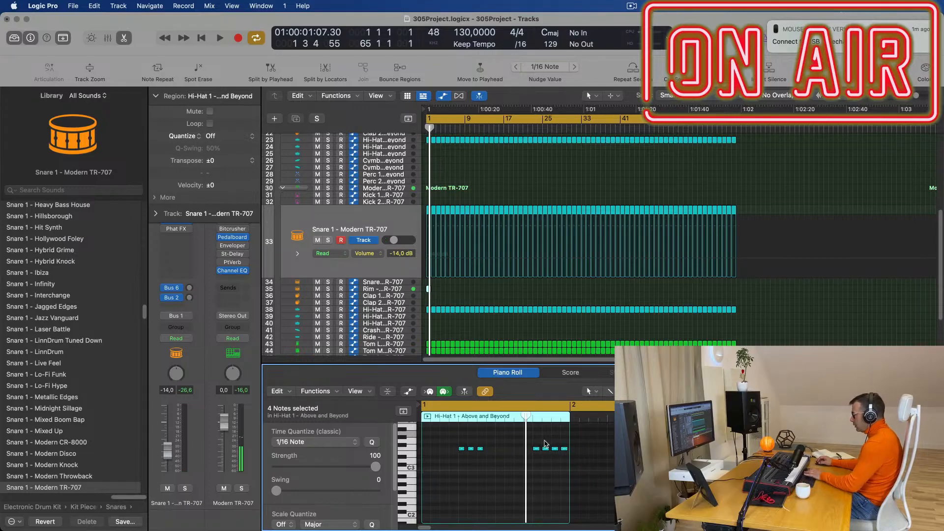
{"action": "key", "text": "space"}
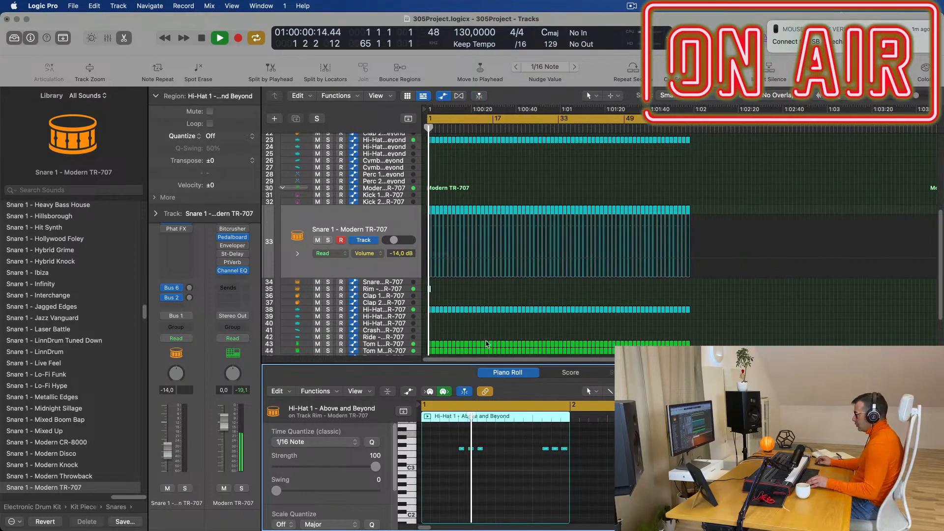
Transpose all six Rim notes down an octave and set the Rim - Modern TR-707 track's volume to -19.5 dB.
{"action": "key", "text": "Down"}
{"action": "key", "text": "Down"}
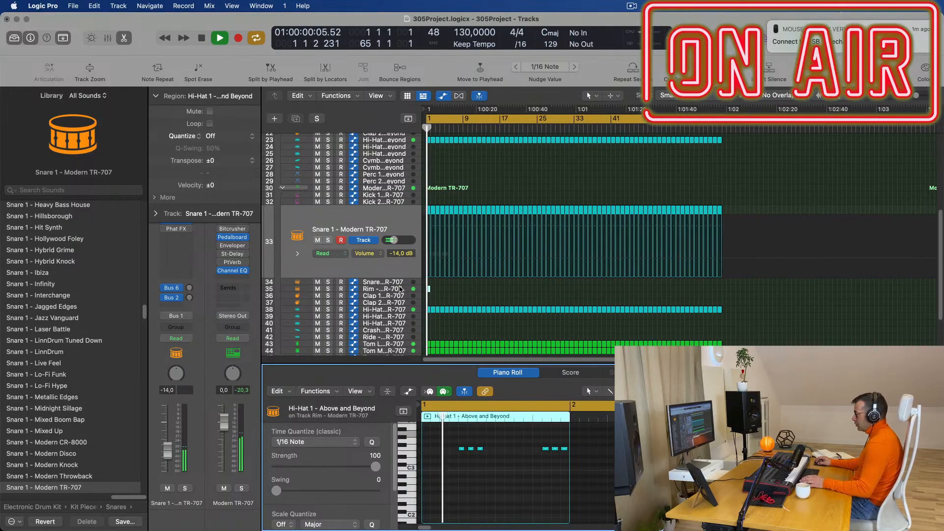
{"action": "key", "text": "super+a"}
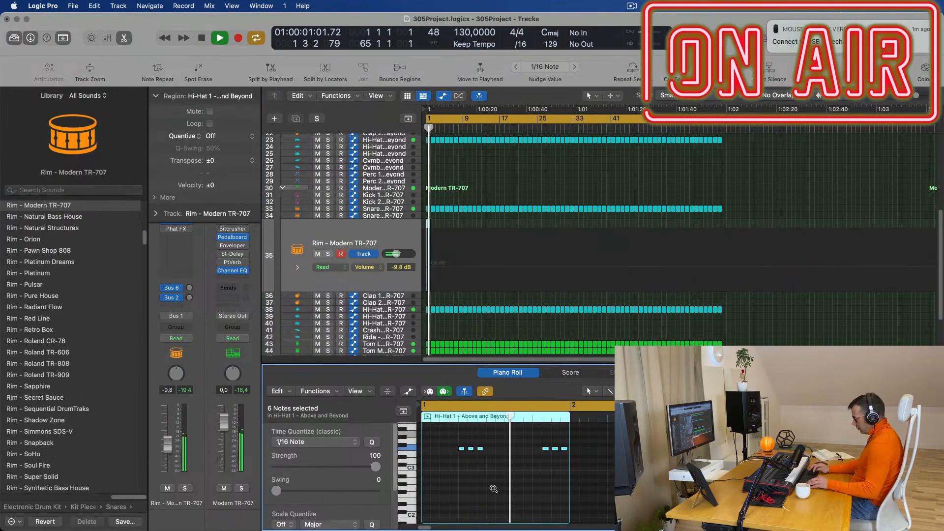
{"action": "key", "text": "shift+alt+Down"}
{"action": "left_click", "coordinate": [378, 278]}
{"action": "left_click_drag", "start_coordinate": [175, 445], "coordinate": [168, 458]}
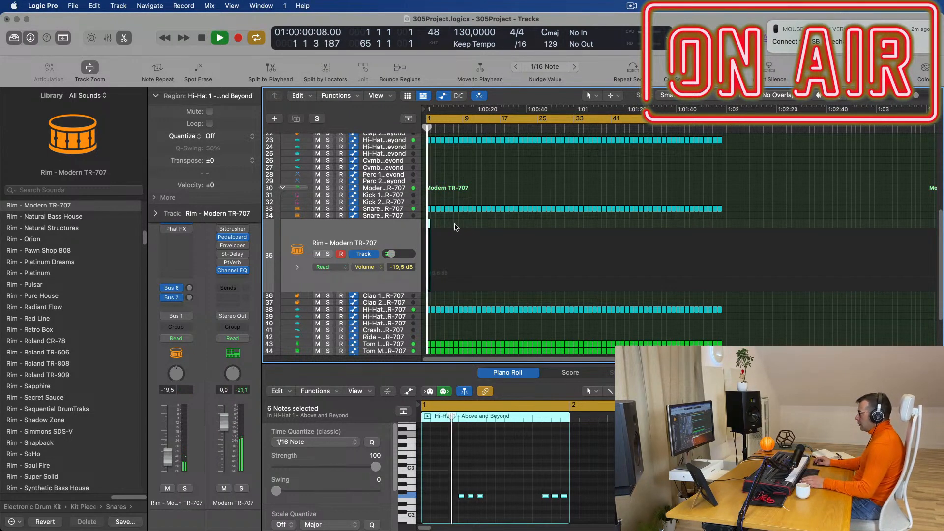
Lengthen the one-bar Rim region to two bars.
{"action": "key", "text": "super+Right"}
{"action": "key", "text": "super+Right"}
{"action": "key", "text": "super+Right"}
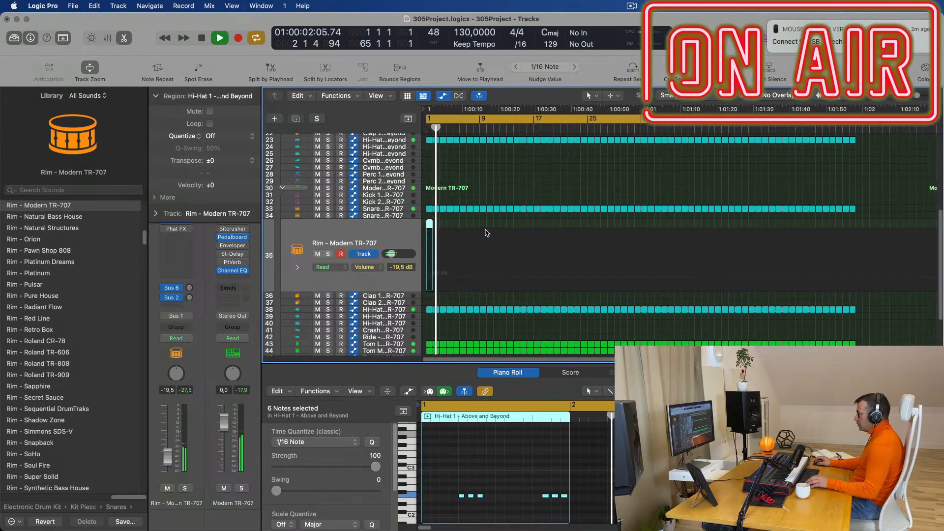
{"action": "mouse_move", "coordinate": [433, 224]}
{"action": "left_mouse_down"}
{"action": "mouse_move", "coordinate": [461, 226]}
{"action": "mouse_move", "coordinate": [448, 226]}
{"action": "left_mouse_up"}
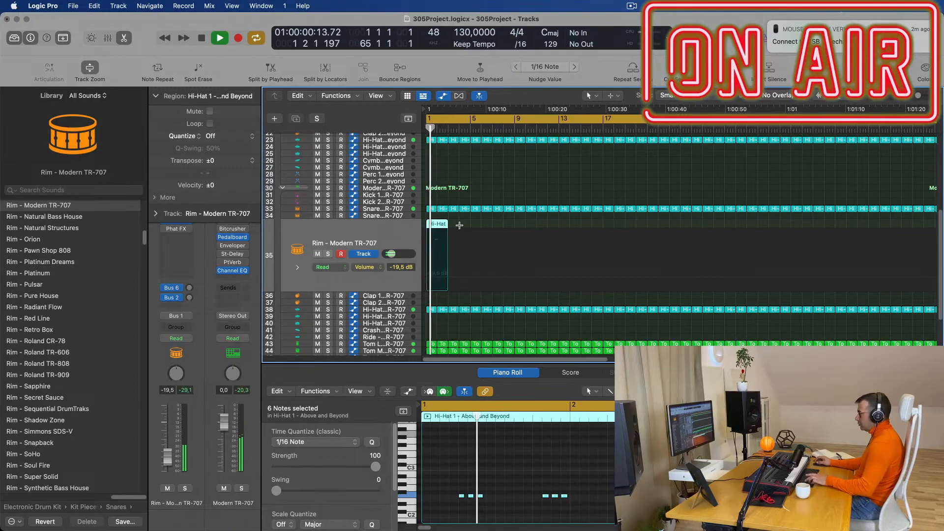
Repeat the two-bar region along the Rim - Modern TR-707 track until it runs past bar 65.
{"action": "key", "text": "super+r"}
{"action": "key", "text": "super+r"}
{"action": "key", "text": "super+r"}
{"action": "key", "text": "super+r"}
{"action": "key", "text": "super+r"}
{"action": "scroll", "coordinate": [466, 225], "scroll_direction": "down", "scroll_amount": 3}
{"action": "left_click_drag", "start_coordinate": [528, 223], "coordinate": [432, 225]}
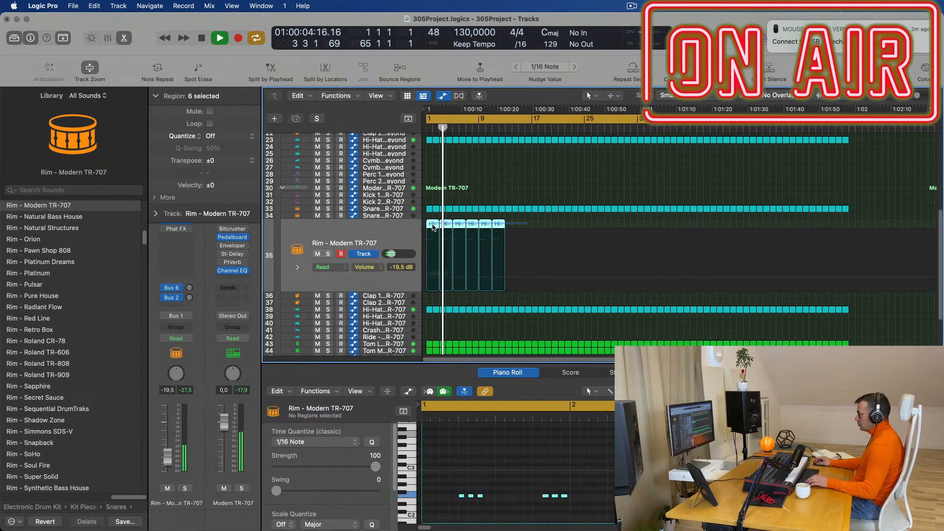
{"action": "key", "text": "super+r"}
{"action": "key", "text": "super+r"}
{"action": "key", "text": "super+r"}
{"action": "key", "text": "super+r"}
{"action": "key", "text": "super+r"}
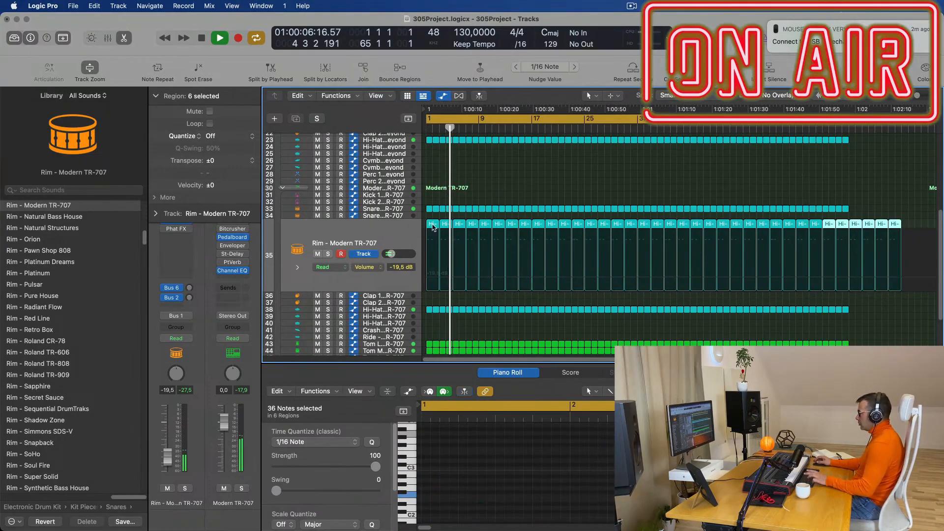
Delete the surplus Rim regions after bar 65 and replay the arrangement from the start.
{"action": "left_click_drag", "start_coordinate": [917, 222], "coordinate": [858, 228]}
{"action": "key", "text": "Delete"}
{"action": "key", "text": "space"}
{"action": "key", "text": "space"}
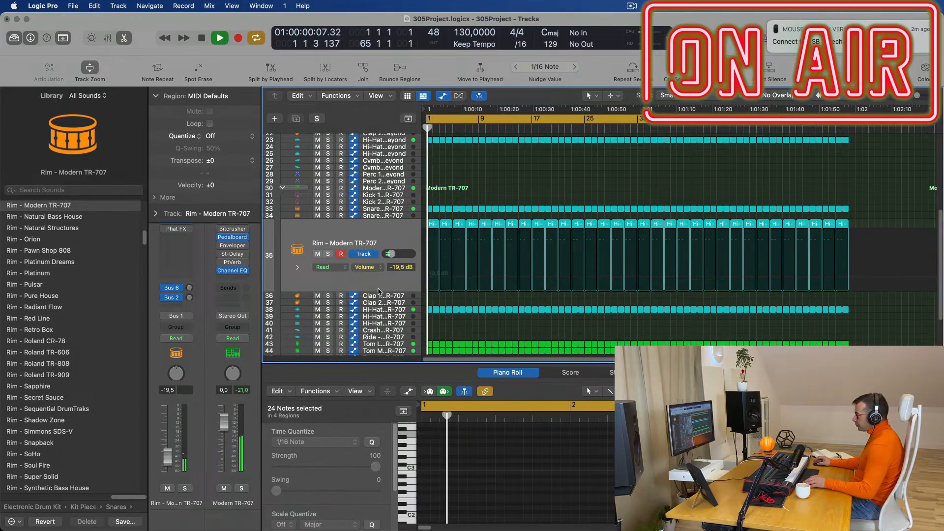
Copy the first Hi-Hat region on track 38 to the Crash - Modern TR-707 track at bar 1.
{"action": "key", "text": "super+Right"}
{"action": "key", "text": "super+Right"}
{"action": "key", "text": "super+Right"}
{"action": "key", "text": "super+Right"}
{"action": "key", "text": "super+Right"}
{"action": "key", "text": "super+Right"}
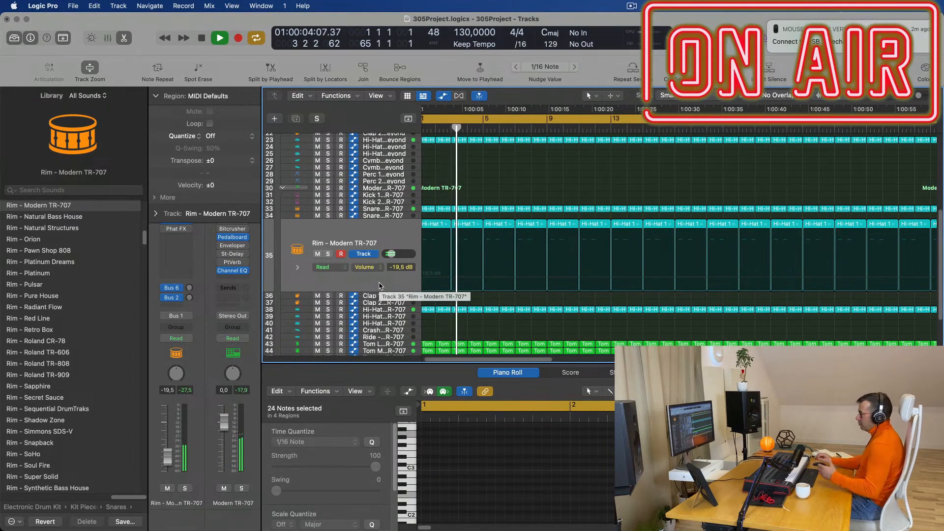
{"action": "scroll", "coordinate": [380, 285], "scroll_direction": "down", "scroll_amount": 1}
{"action": "scroll", "coordinate": [421, 273], "scroll_direction": "down", "scroll_amount": 4}
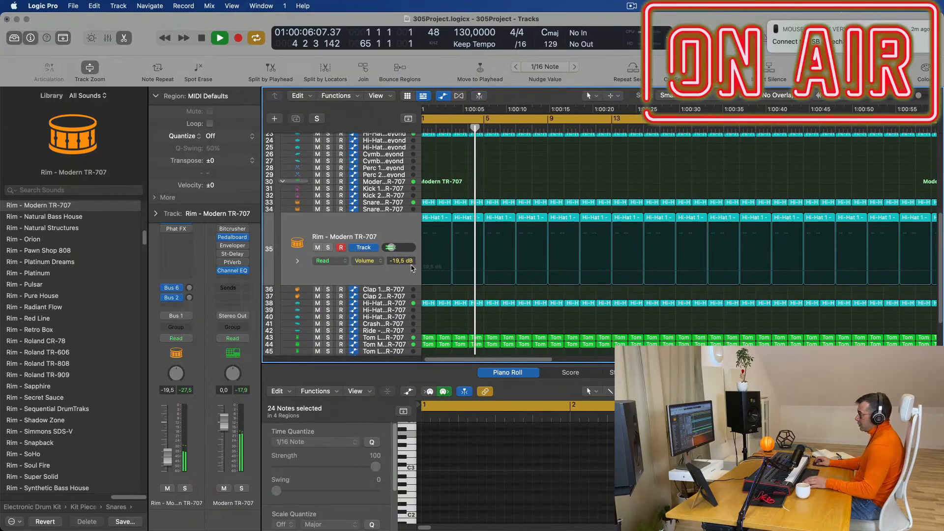
{"action": "left_click", "coordinate": [434, 278]}
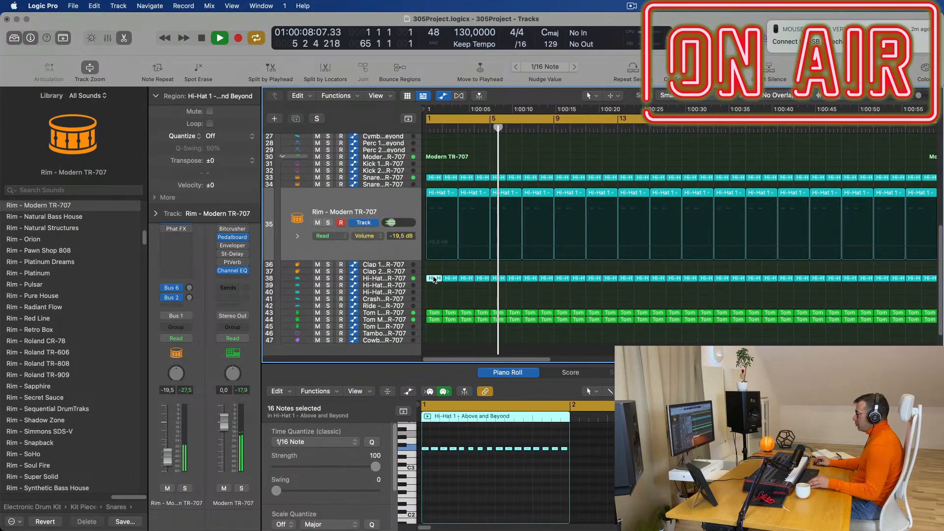
{"action": "left_click_drag", "start_coordinate": [434, 279], "coordinate": [433, 305]}
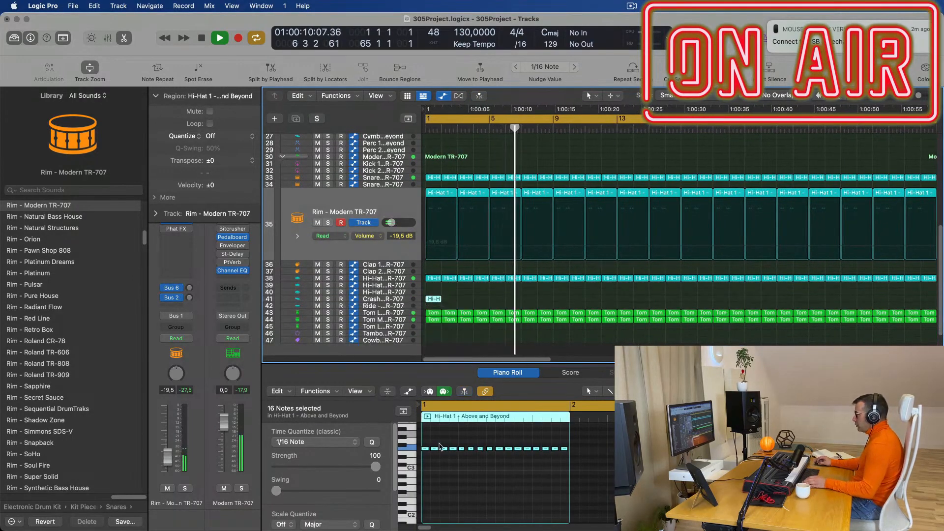
Delete every note except the first in the copied Crash region and replay it from the start.
{"action": "left_click_drag", "start_coordinate": [435, 440], "coordinate": [568, 466]}
{"action": "key", "text": "Delete"}
{"action": "key", "text": "space"}
{"action": "key", "text": "space"}
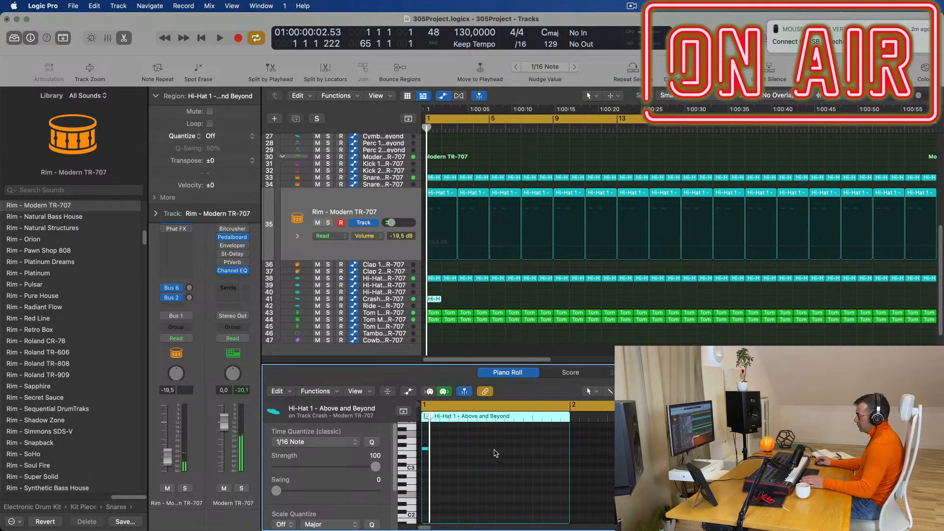
{"action": "left_click_drag", "start_coordinate": [409, 449], "coordinate": [410, 448]}
{"action": "key", "text": "space"}
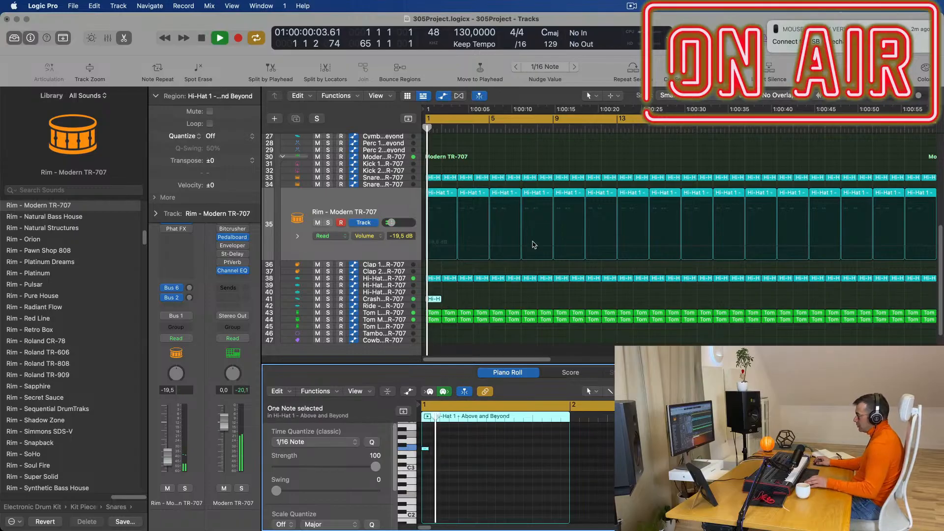
Select the Crash - Modern TR-707 track, audition its single hit, and move the region to bar 17.
{"action": "scroll", "coordinate": [459, 303], "scroll_direction": "down", "scroll_amount": 4}
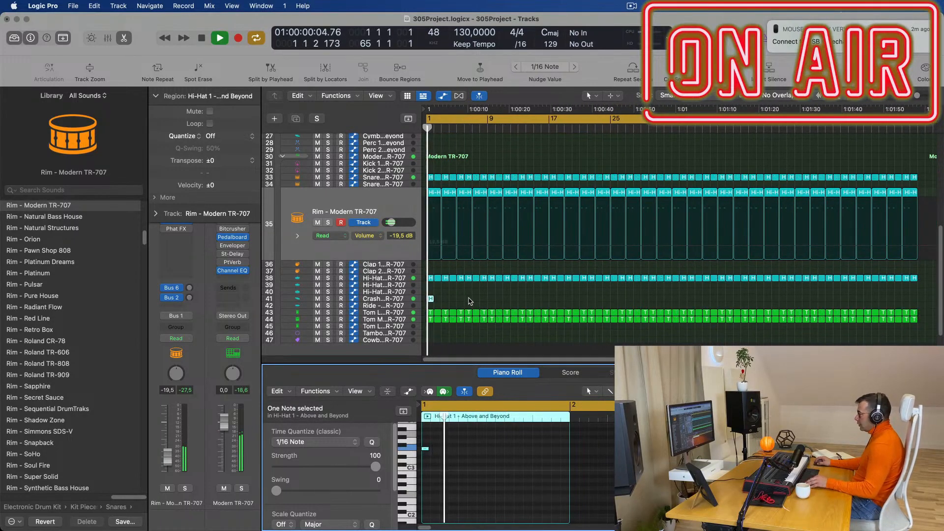
{"action": "scroll", "coordinate": [458, 303], "scroll_direction": "up", "scroll_amount": 3}
{"action": "left_click", "coordinate": [395, 298]}
{"action": "key", "text": "space"}
{"action": "key", "text": "space"}
{"action": "scroll", "coordinate": [476, 272], "scroll_direction": "down", "scroll_amount": 3}
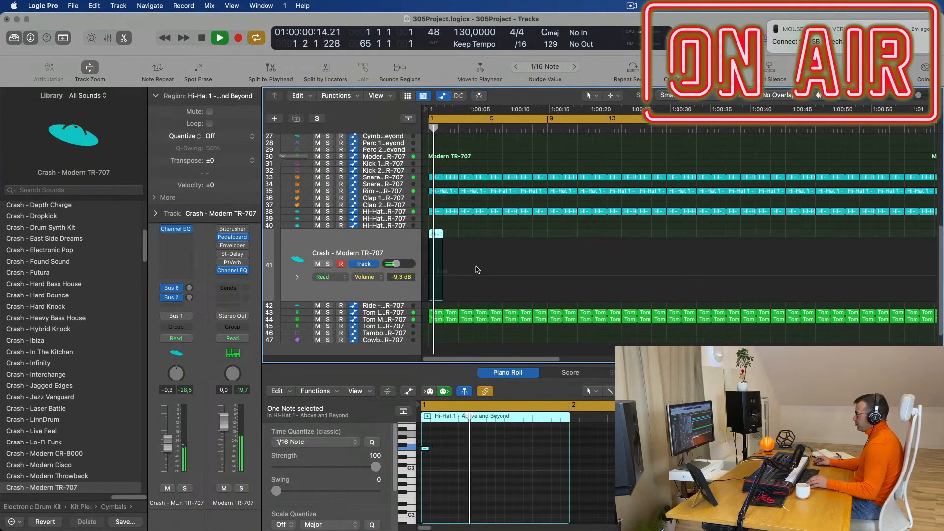
{"action": "scroll", "coordinate": [473, 236], "scroll_direction": "down", "scroll_amount": 2}
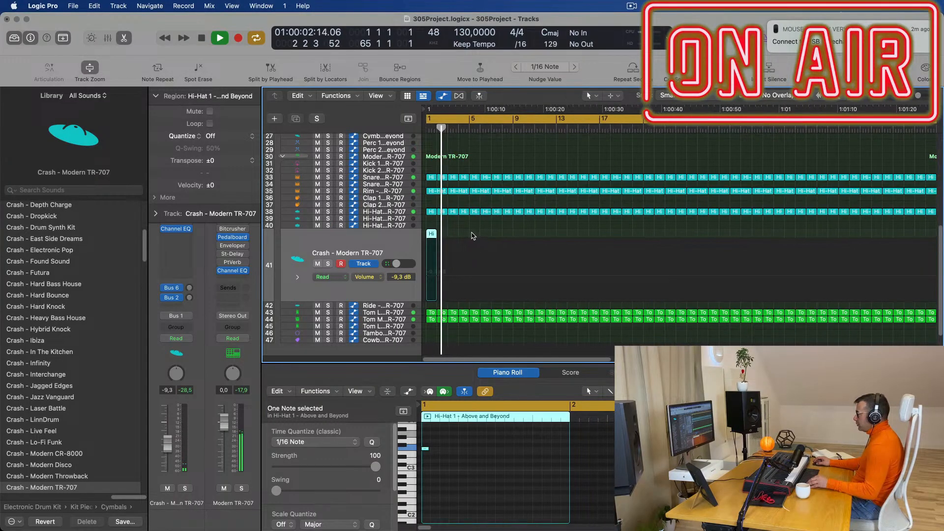
{"action": "left_click_drag", "start_coordinate": [440, 239], "coordinate": [605, 239]}
Replay from the start with the PD NoisePad track selected and duplicate that track with its settings.
{"action": "scroll", "coordinate": [566, 239], "scroll_direction": "up", "scroll_amount": 8}
{"action": "scroll", "coordinate": [599, 221], "scroll_direction": "down", "scroll_amount": 1}
{"action": "scroll", "coordinate": [564, 246], "scroll_direction": "up", "scroll_amount": 2}
{"action": "scroll", "coordinate": [558, 249], "scroll_direction": "down", "scroll_amount": 2}
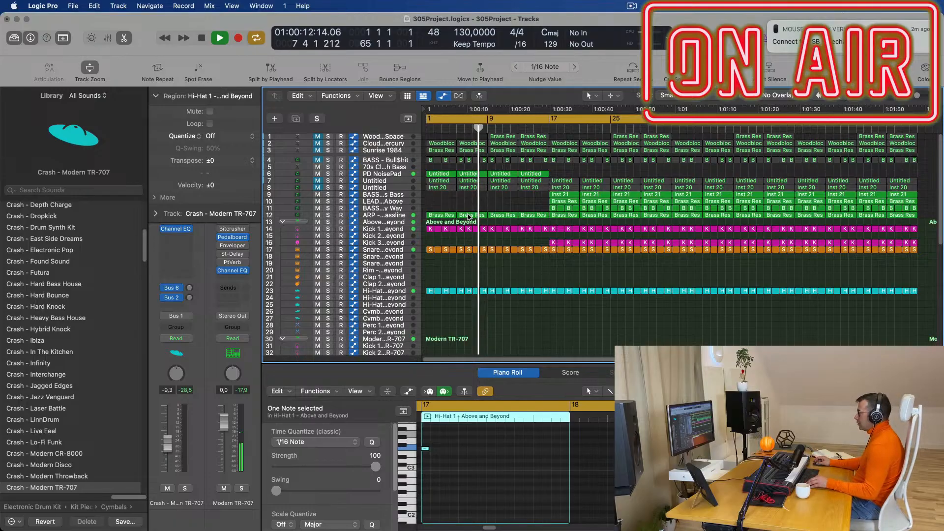
{"action": "scroll", "coordinate": [468, 216], "scroll_direction": "down", "scroll_amount": 2}
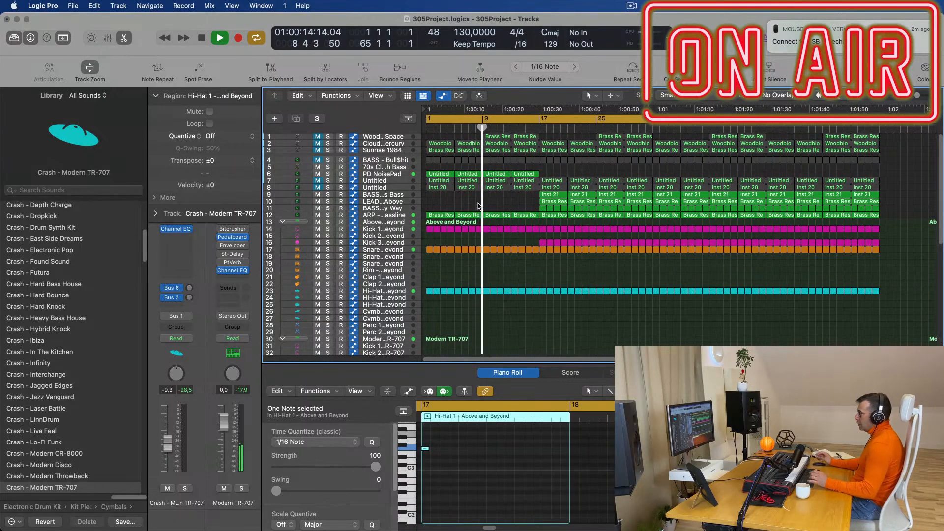
{"action": "left_click", "coordinate": [399, 174]}
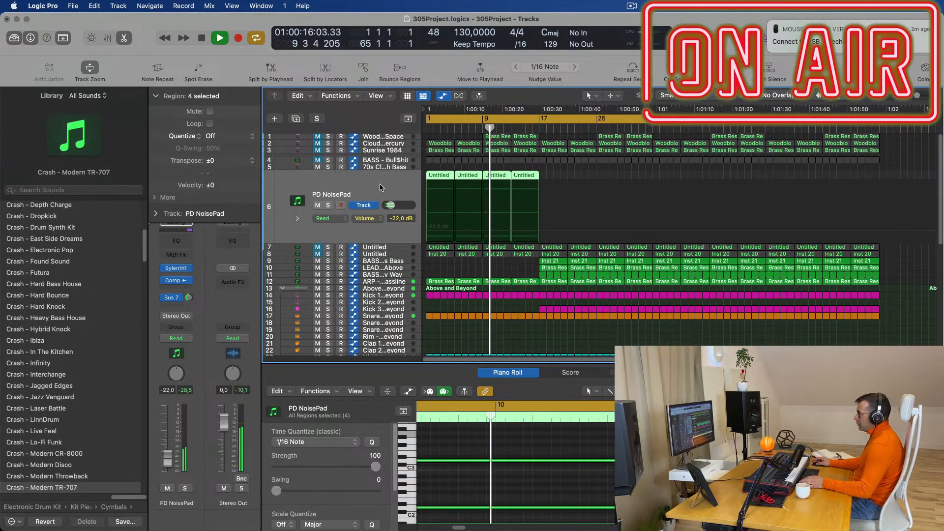
{"action": "key", "text": "Return"}
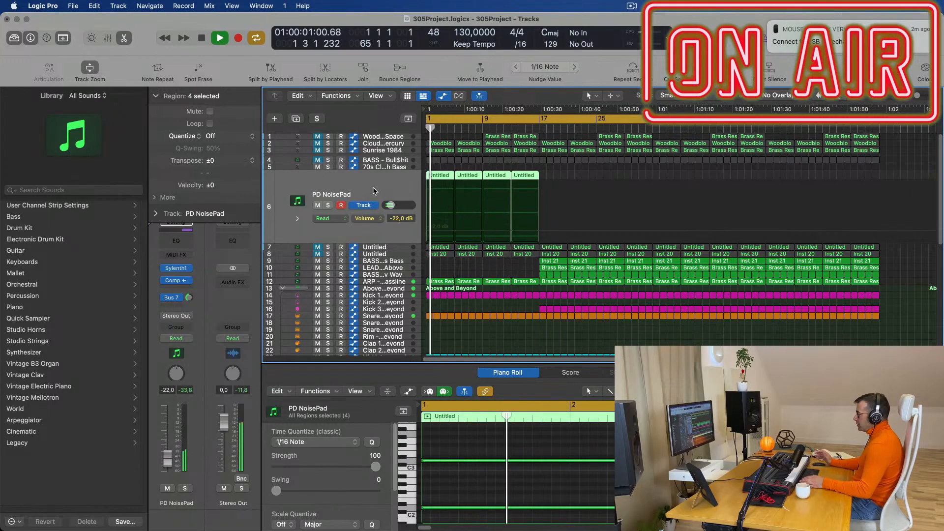
{"action": "left_click", "coordinate": [296, 118]}
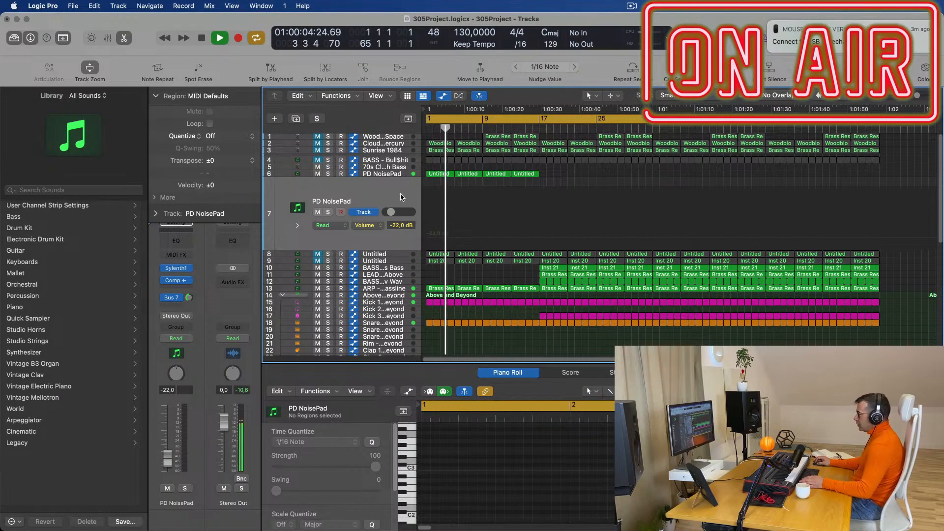
Open Sylenth1 on the duplicated PD NoisePad track and load the SFX Drops of Electricity preset, keeping the arrangement visible.
{"action": "key", "text": "Return"}
{"action": "left_click", "coordinate": [176, 268]}
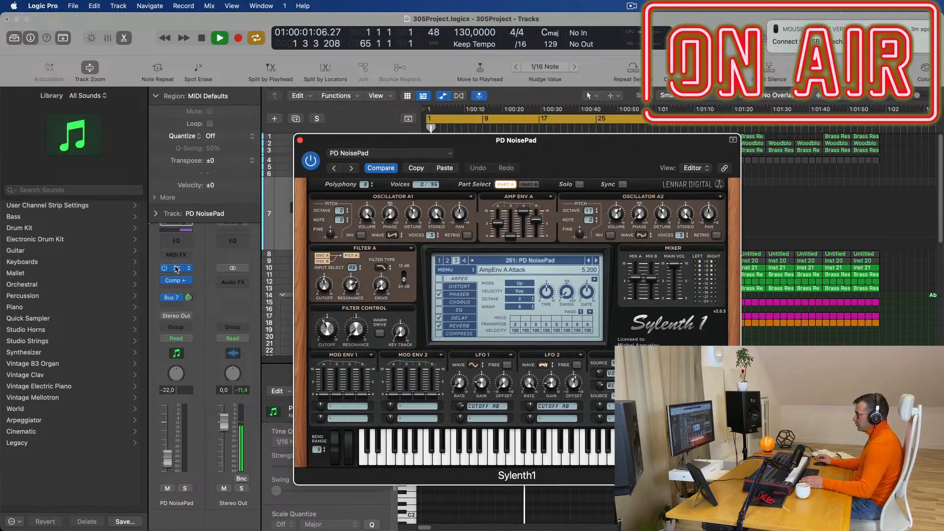
{"action": "left_click", "coordinate": [596, 263]}
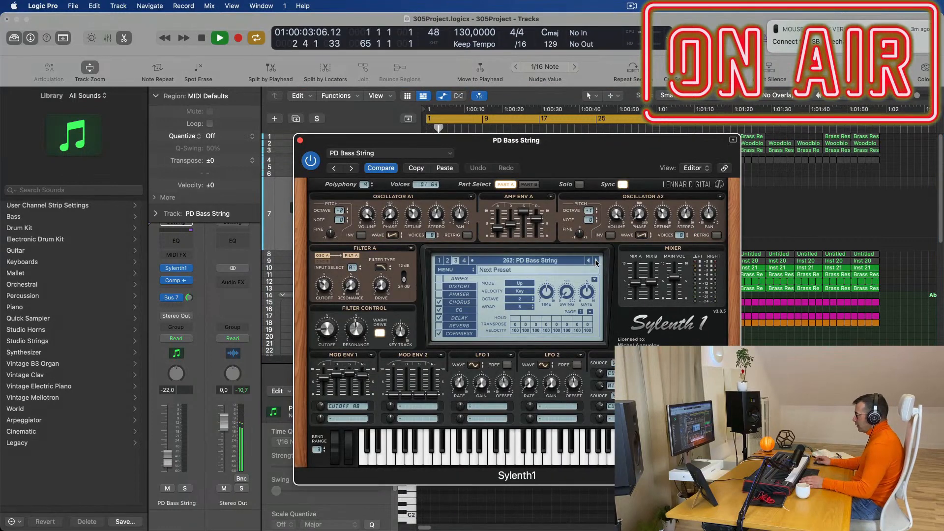
{"action": "left_click", "coordinate": [564, 261]}
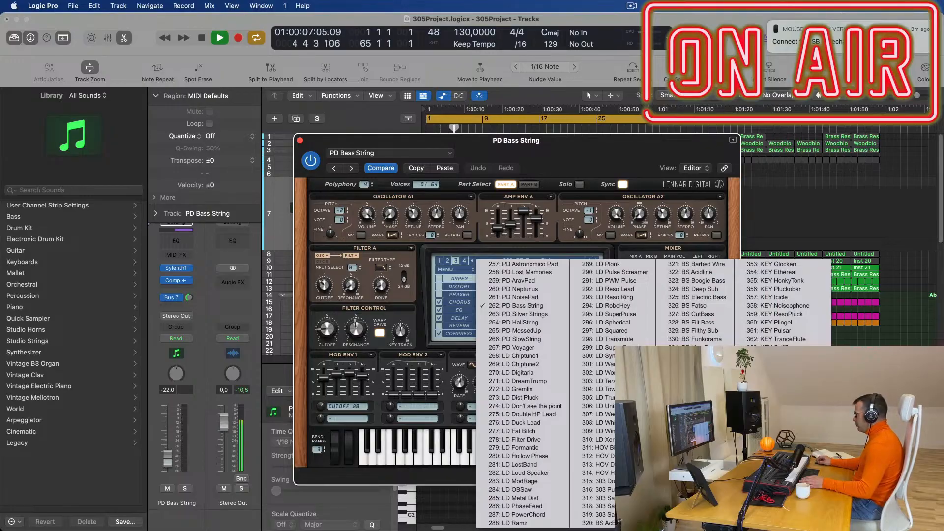
{"action": "left_click", "coordinate": [782, 423]}
{"action": "left_click_drag", "start_coordinate": [563, 137], "coordinate": [432, 235]}
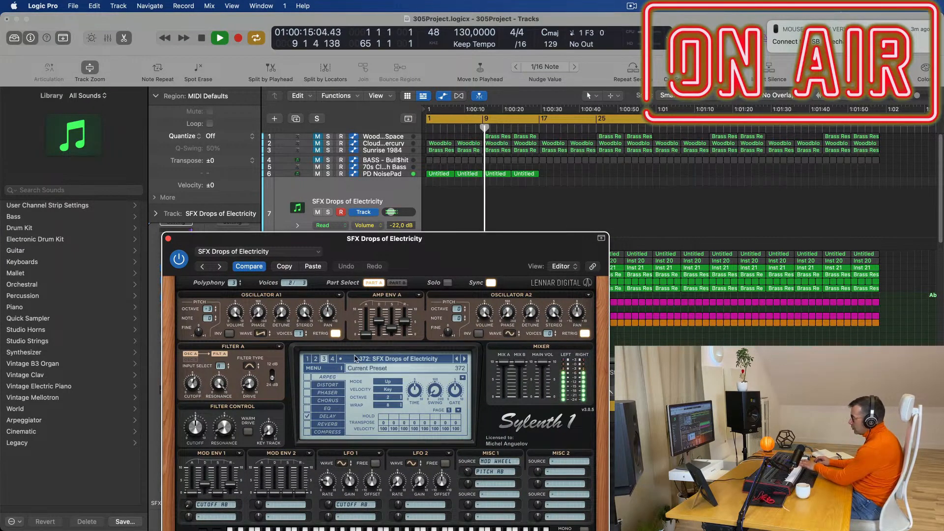
Audition the SFX presets following Drops of Electricity, replay from the start, and settle on SFX Modulator for the duplicated track.
{"action": "left_click", "coordinate": [464, 359]}
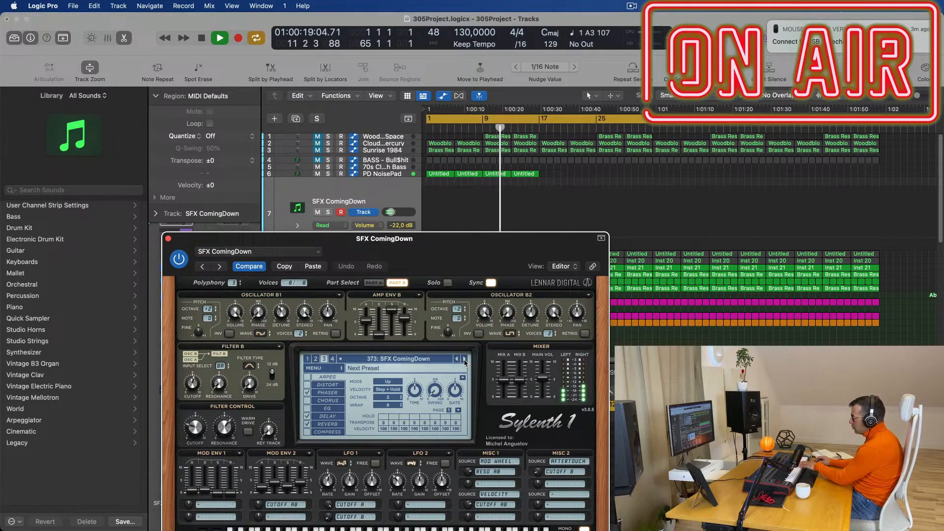
{"action": "left_click", "coordinate": [464, 359]}
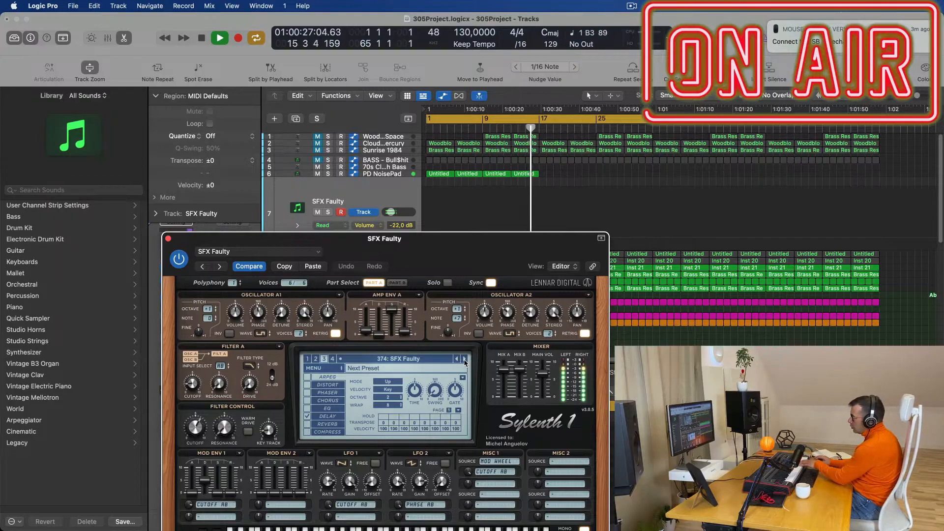
{"action": "left_click", "coordinate": [464, 360]}
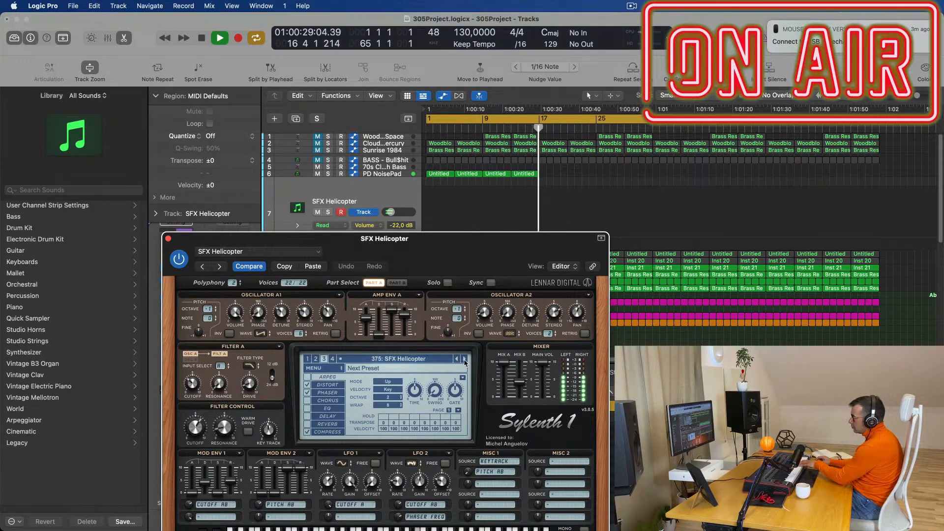
{"action": "left_click_drag", "start_coordinate": [454, 264], "coordinate": [608, 292]}
{"action": "key", "text": "space"}
{"action": "key", "text": "space"}
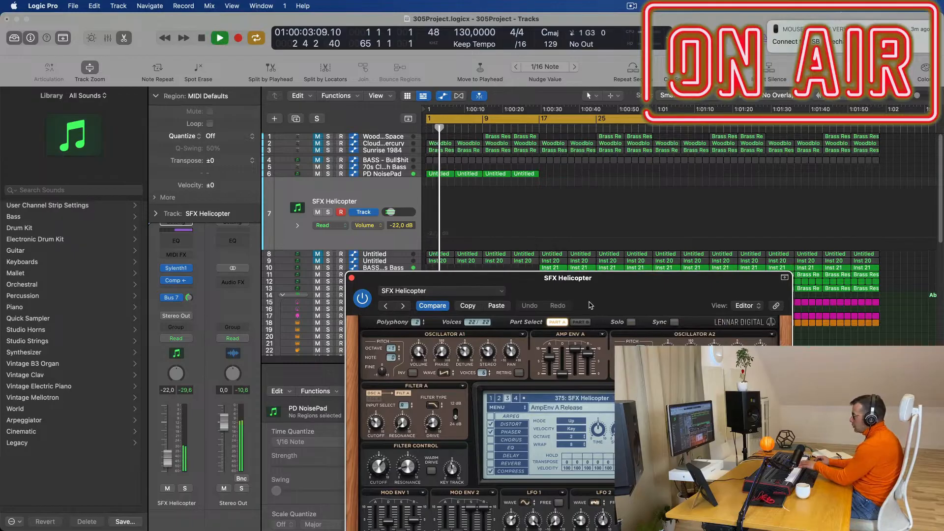
{"action": "left_click", "coordinate": [524, 408]}
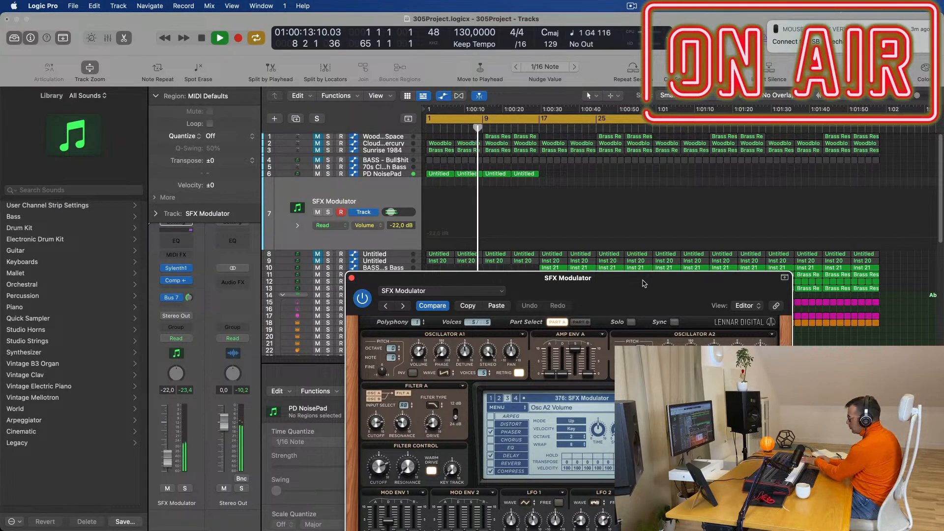
{"action": "left_click_drag", "start_coordinate": [645, 284], "coordinate": [606, 524]}
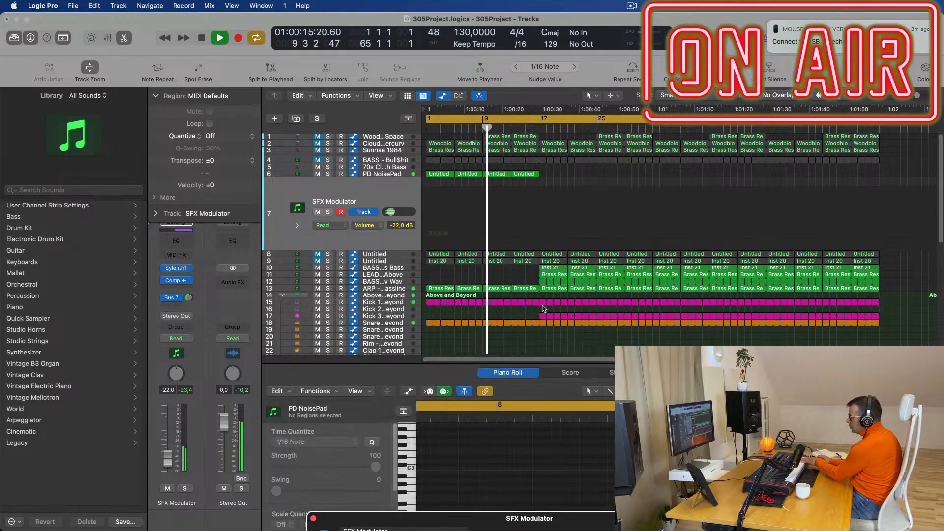
Copy the PD NoisePad region at bar 9 to the SFX Modulator track and select two notes in the copy.
{"action": "left_click", "coordinate": [497, 175]}
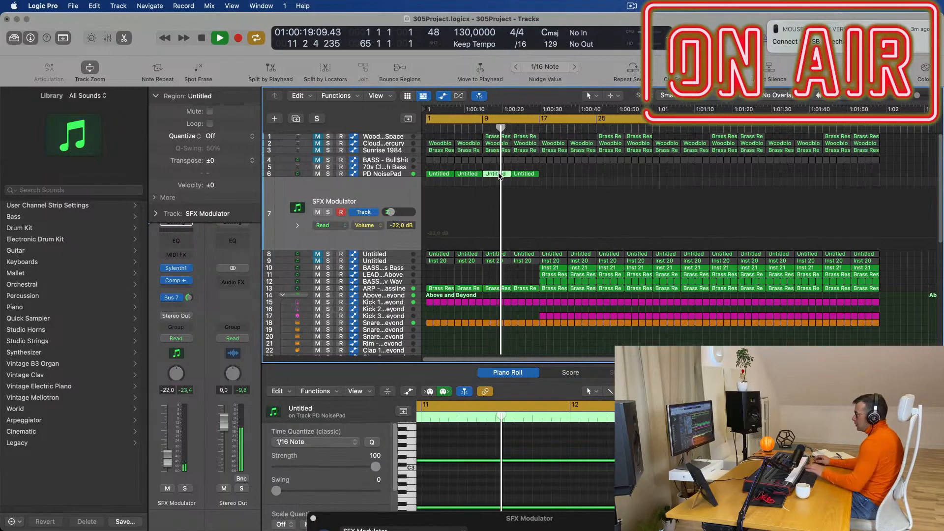
{"action": "left_click_drag", "start_coordinate": [497, 174], "coordinate": [497, 216]}
{"action": "scroll", "coordinate": [509, 440], "scroll_direction": "down", "scroll_amount": 4}
{"action": "scroll", "coordinate": [513, 458], "scroll_direction": "down", "scroll_amount": 2}
{"action": "scroll", "coordinate": [515, 462], "scroll_direction": "down", "scroll_amount": 2}
{"action": "left_click_drag", "start_coordinate": [544, 445], "coordinate": [559, 495]}
Restart playback and extend the copied SFX Modulator region's end to bar 17.
{"action": "key", "text": "space"}
{"action": "key", "text": "space"}
{"action": "left_click", "coordinate": [499, 184]}
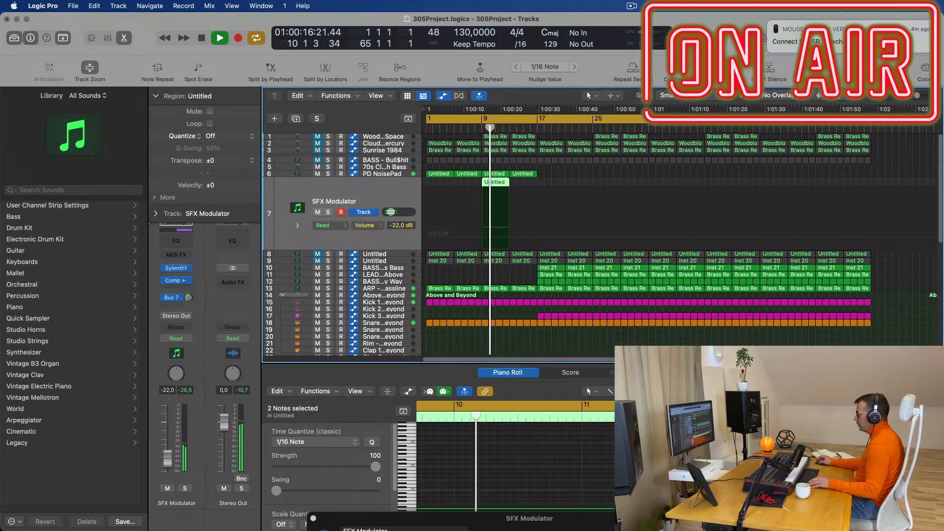
{"action": "left_click_drag", "start_coordinate": [509, 183], "coordinate": [537, 184]}
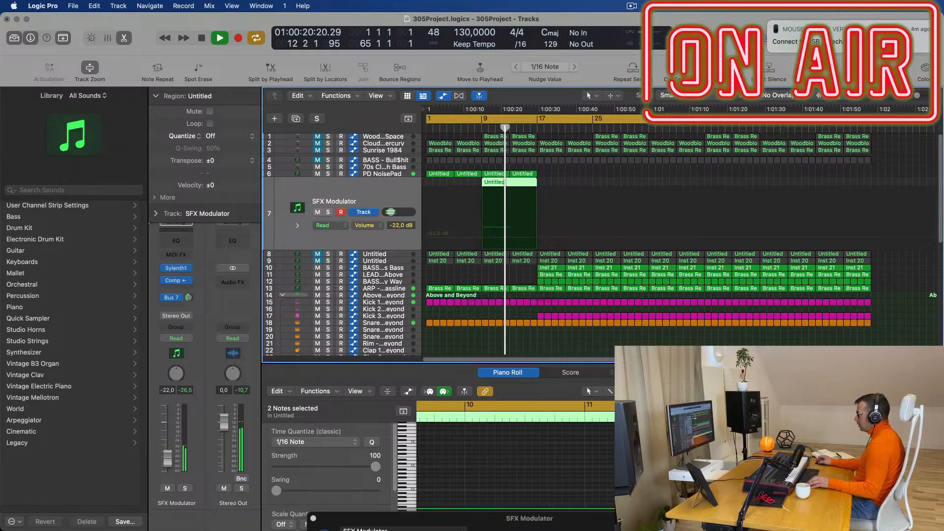
Lengthen the note in the SFX Modulator region to fill the region and set the track's volume to -19.0 dB.
{"action": "key", "text": "Return"}
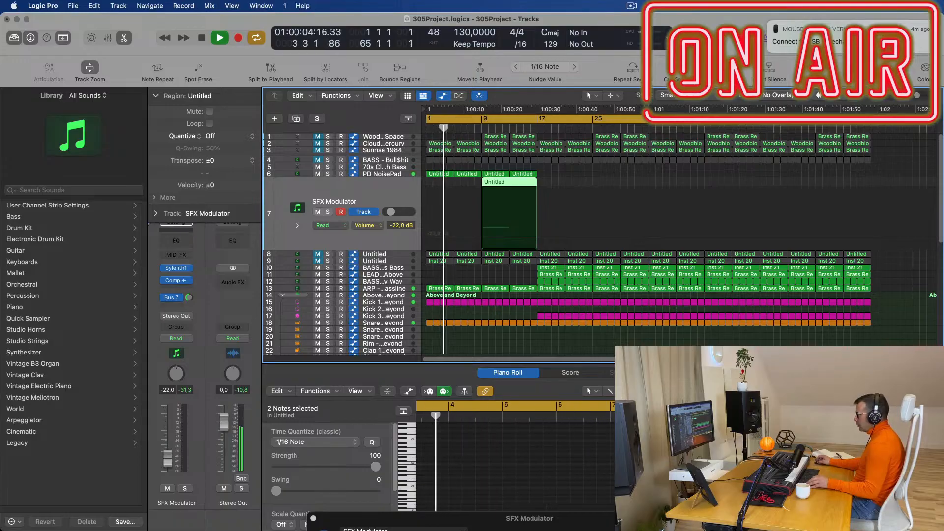
{"action": "scroll", "coordinate": [688, 467], "scroll_direction": "right", "scroll_amount": 1}
{"action": "left_click_drag", "start_coordinate": [713, 482], "coordinate": [876, 483]}
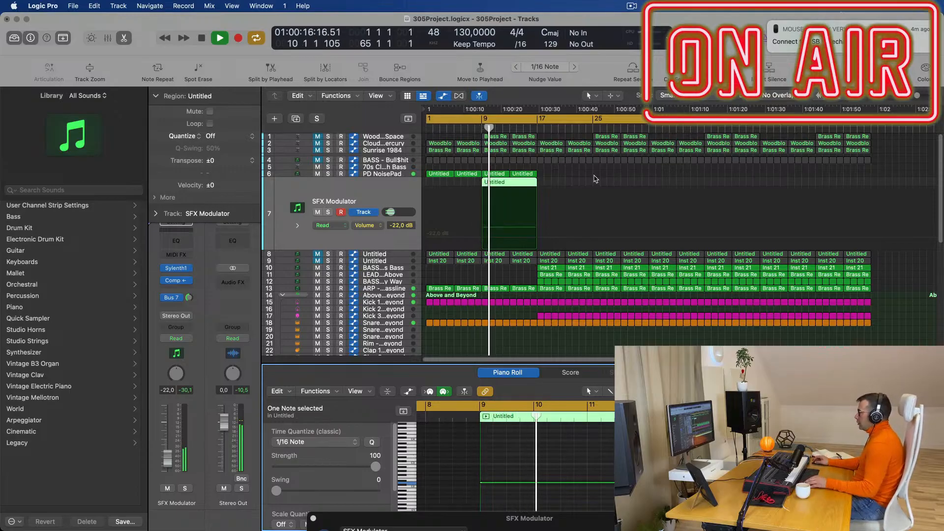
{"action": "scroll", "coordinate": [593, 176], "scroll_direction": "down", "scroll_amount": 1}
{"action": "left_click", "coordinate": [150, 357]}
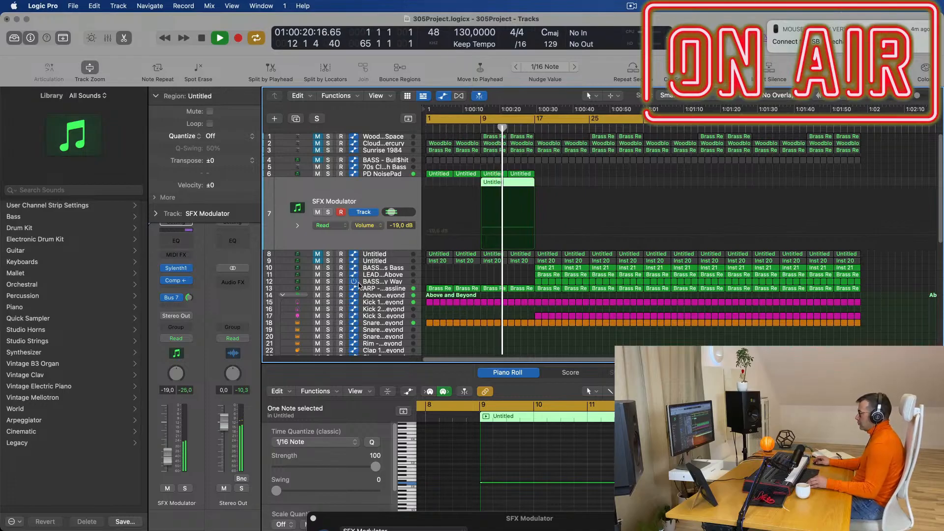
Add a marker with the default name at bar 1 and continue playback from about bar 8.
{"action": "scroll", "coordinate": [552, 250], "scroll_direction": "up", "scroll_amount": 5}
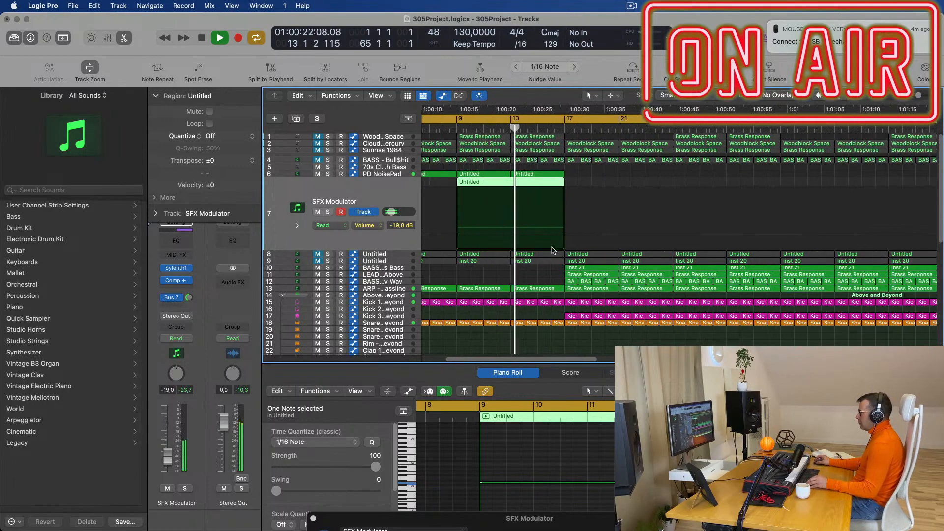
{"action": "scroll", "coordinate": [543, 268], "scroll_direction": "down", "scroll_amount": 2}
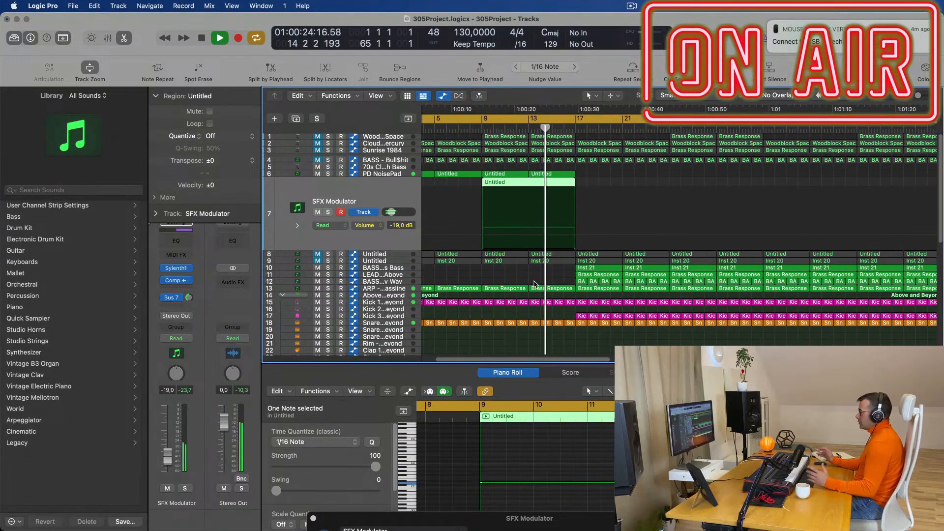
{"action": "scroll", "coordinate": [536, 285], "scroll_direction": "down", "scroll_amount": 2}
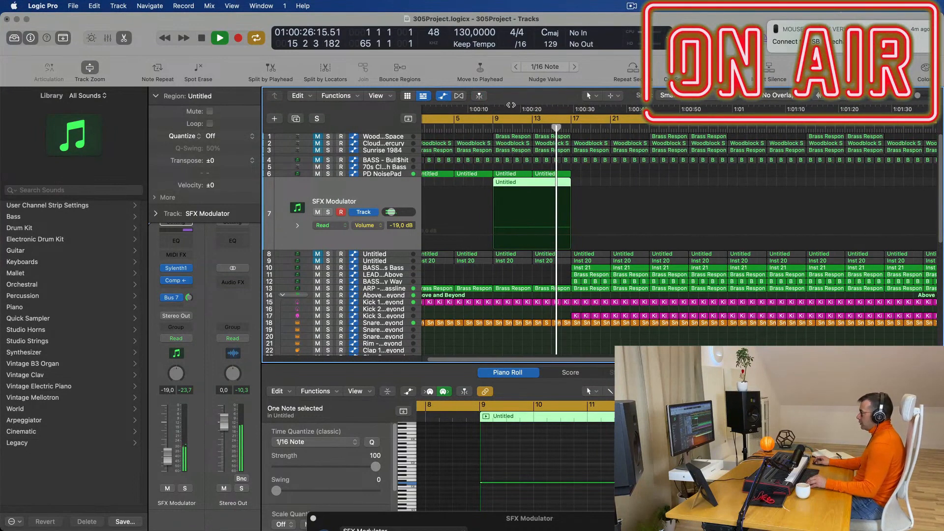
{"action": "double_click", "coordinate": [485, 128]}
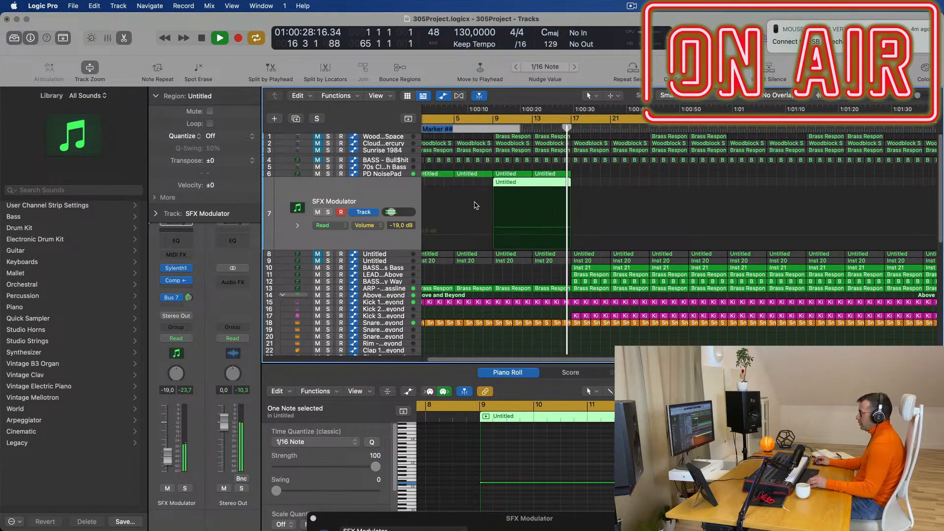
{"action": "left_click", "coordinate": [480, 140]}
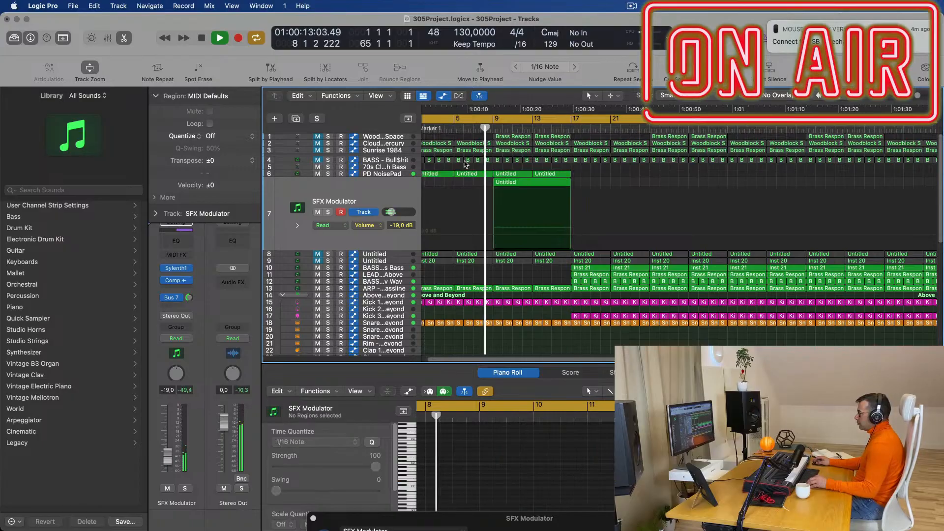
Select the Above and Beyond drum kit track and restart playback from the beginning of the project.
{"action": "scroll", "coordinate": [470, 229], "scroll_direction": "down", "scroll_amount": 3}
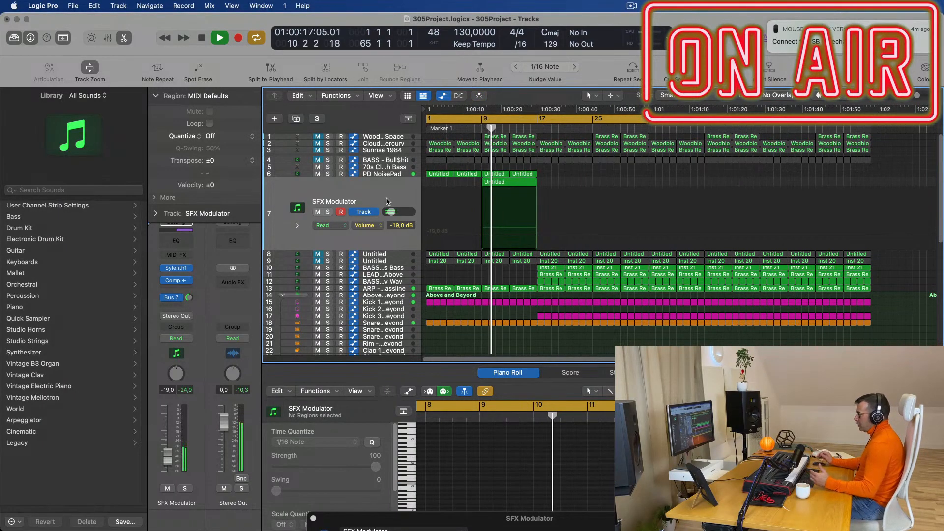
{"action": "scroll", "coordinate": [402, 285], "scroll_direction": "up", "scroll_amount": 1}
{"action": "scroll", "coordinate": [398, 280], "scroll_direction": "down", "scroll_amount": 3}
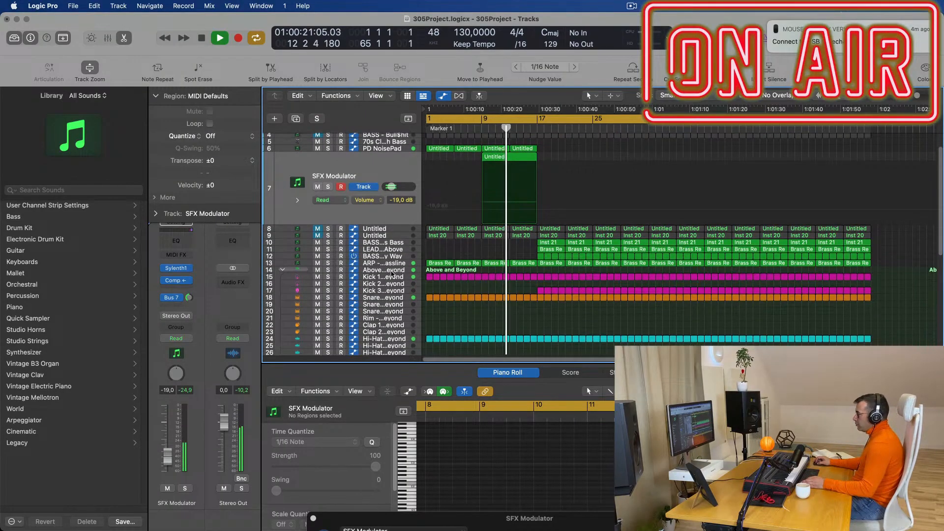
{"action": "left_click", "coordinate": [388, 272]}
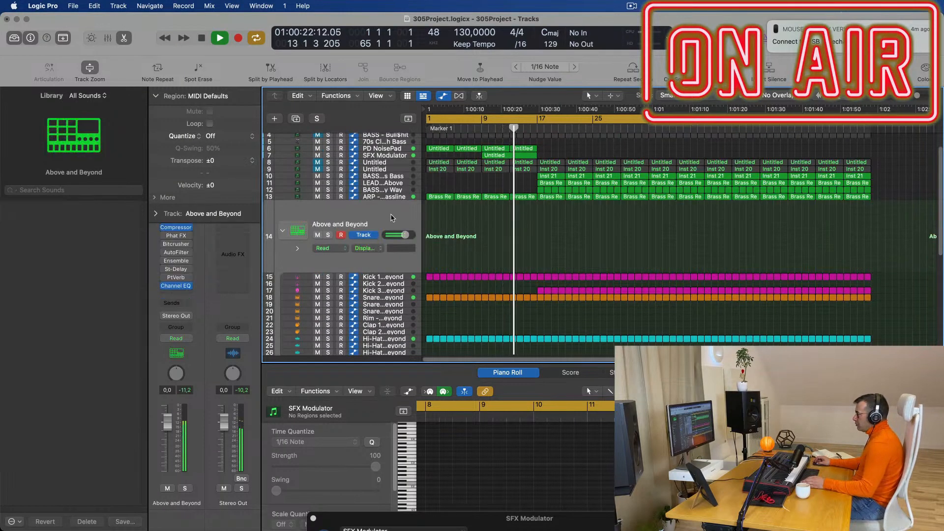
{"action": "key", "text": "space"}
{"action": "key", "text": "Return"}
{"action": "key", "text": "space"}
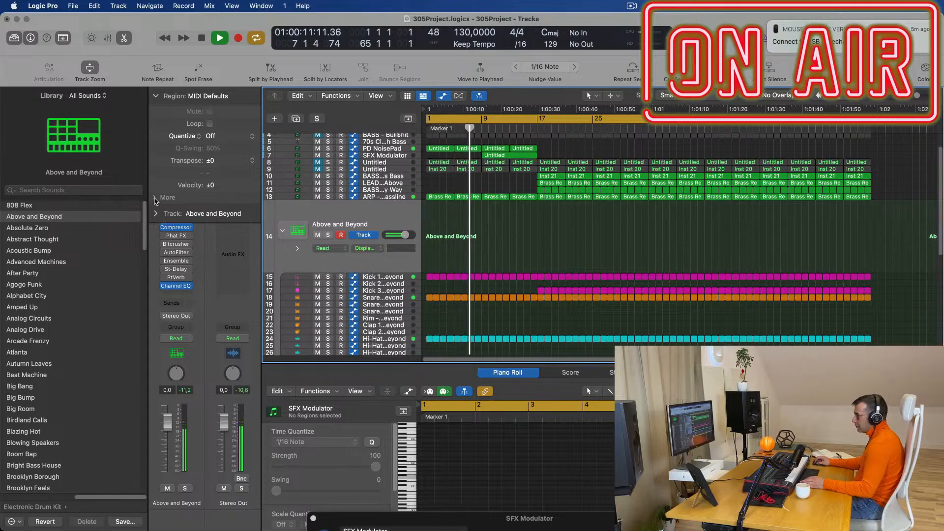
{"action": "left_click", "coordinate": [156, 214]}
{"action": "left_click", "coordinate": [155, 214]}
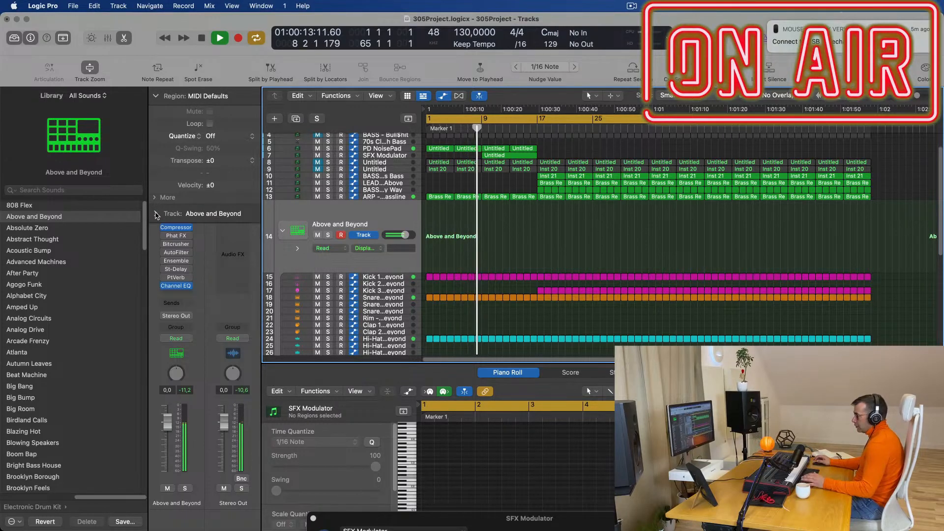
{"action": "scroll", "coordinate": [401, 227], "scroll_direction": "up", "scroll_amount": 2}
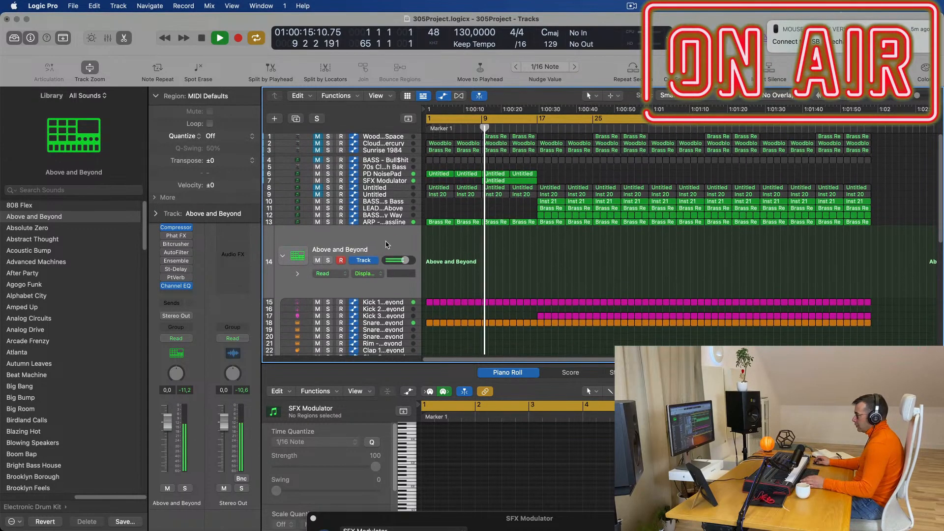
{"action": "key", "text": "Return"}
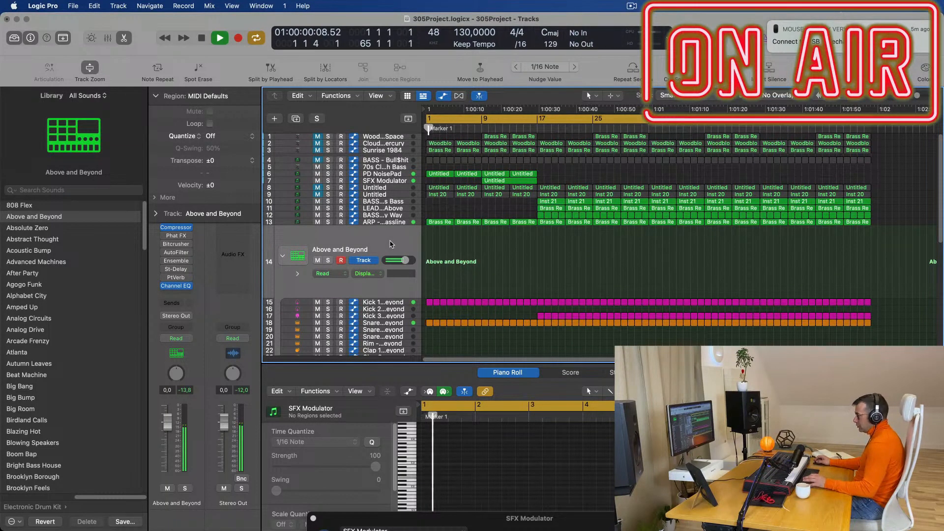
Open the Drum Machine Designer window of the Above and Beyond track to examine its kit controls.
{"action": "key", "text": "x"}
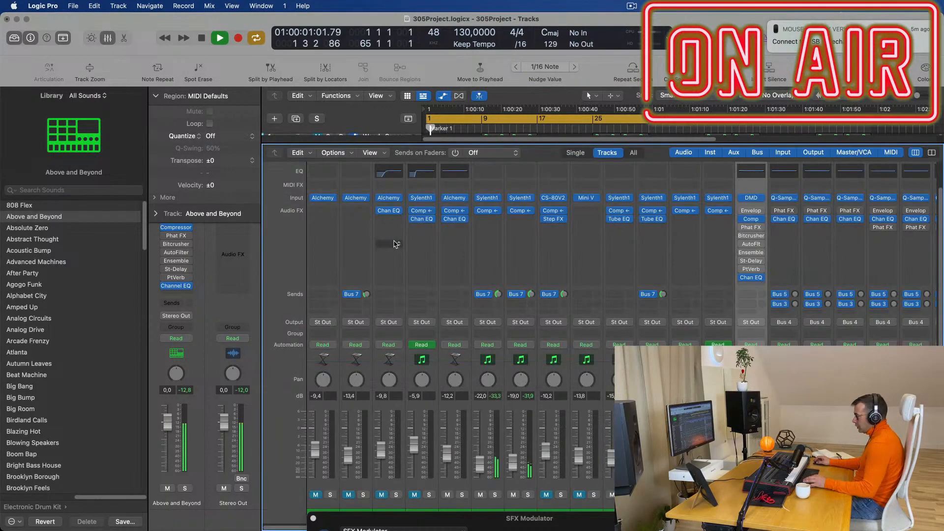
{"action": "left_click", "coordinate": [751, 198]}
{"action": "left_click_drag", "start_coordinate": [746, 177], "coordinate": [458, 168]}
{"action": "key", "text": "x"}
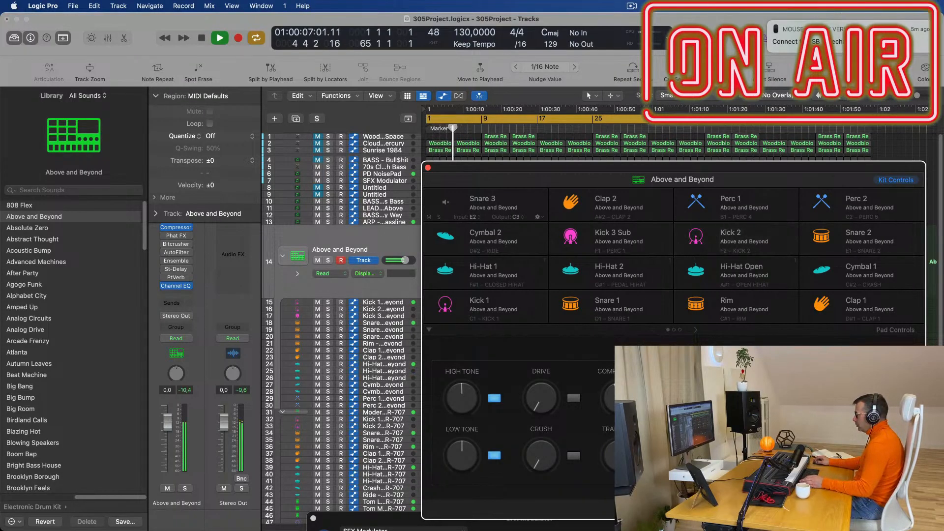
{"action": "left_click_drag", "start_coordinate": [478, 165], "coordinate": [771, 202]}
Move the start of the cycle range to bar 13 and play the project from there.
{"action": "left_click", "coordinate": [508, 128]}
{"action": "key", "text": "space"}
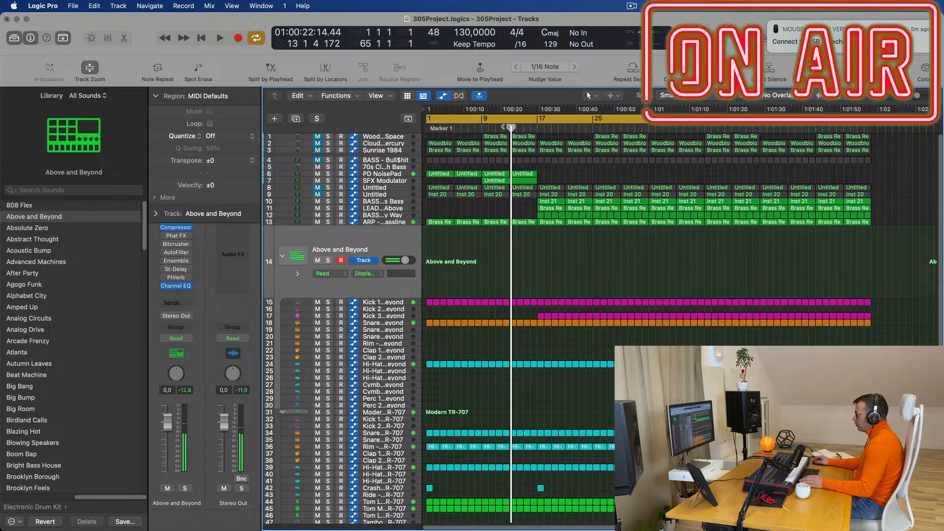
{"action": "left_click_drag", "start_coordinate": [428, 119], "coordinate": [512, 129]}
{"action": "key", "text": "space"}
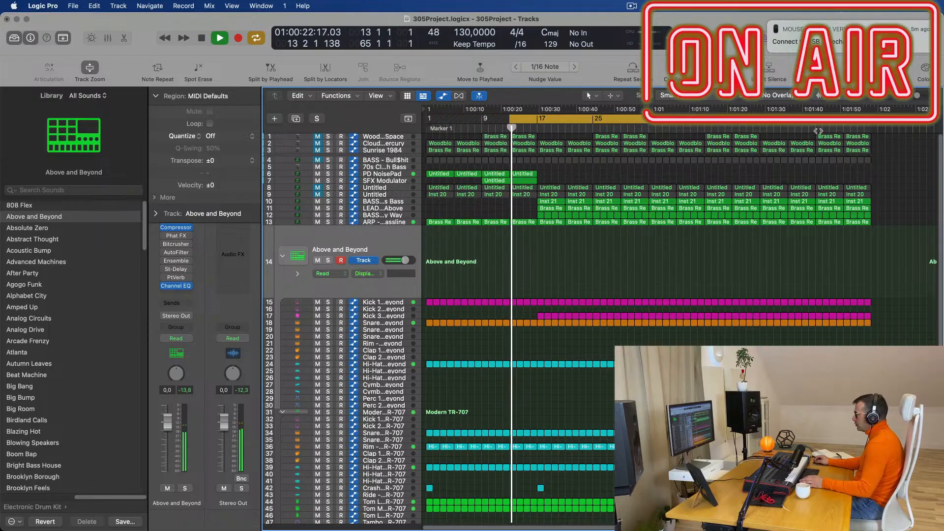
{"action": "key", "text": "space"}
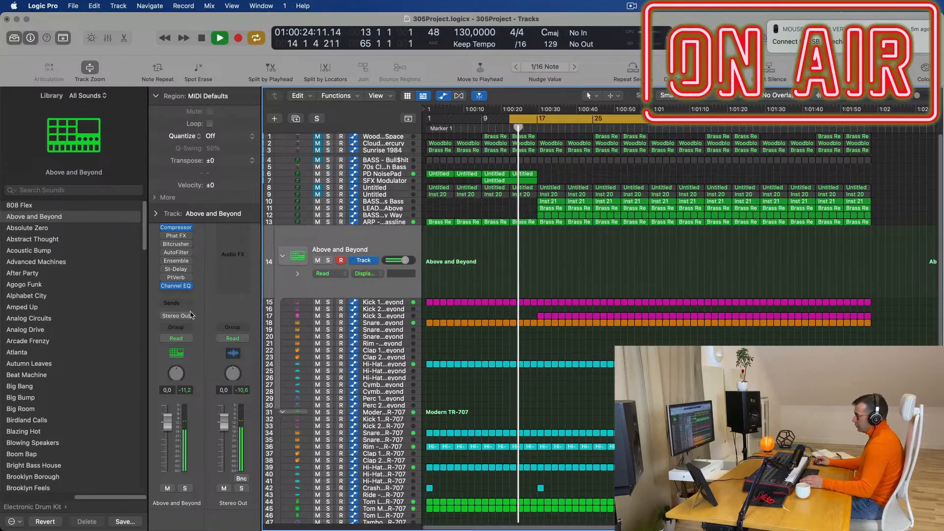
Set the Above and Beyond track's automation mode to Touch and stop playback.
{"action": "left_click", "coordinate": [189, 340]}
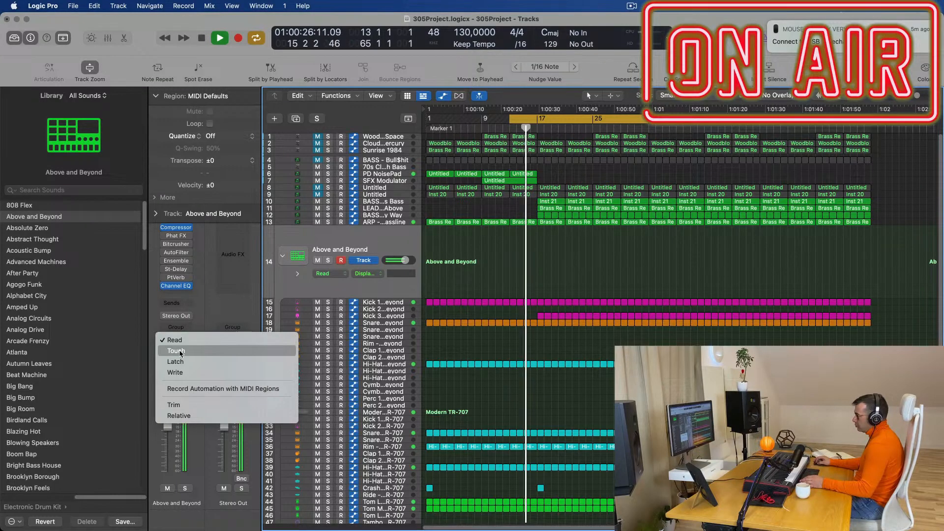
{"action": "left_click", "coordinate": [177, 347]}
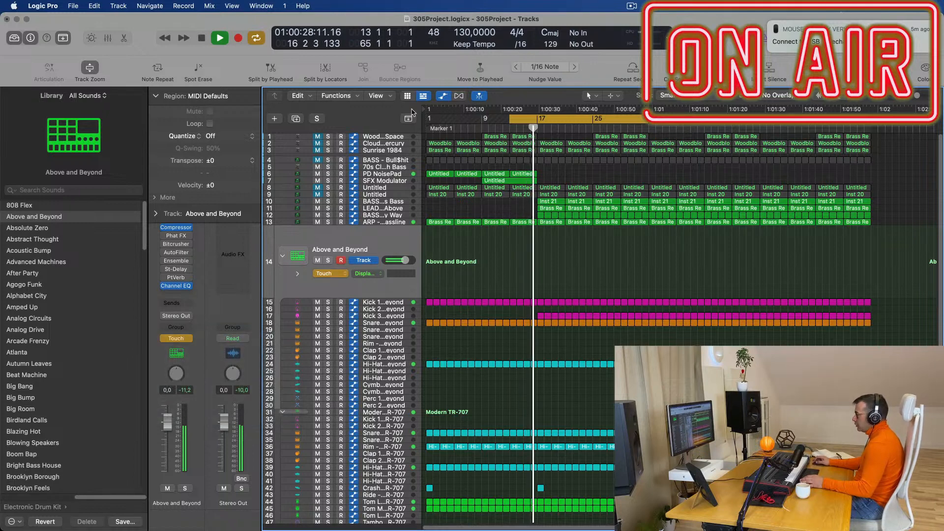
{"action": "key", "text": "space"}
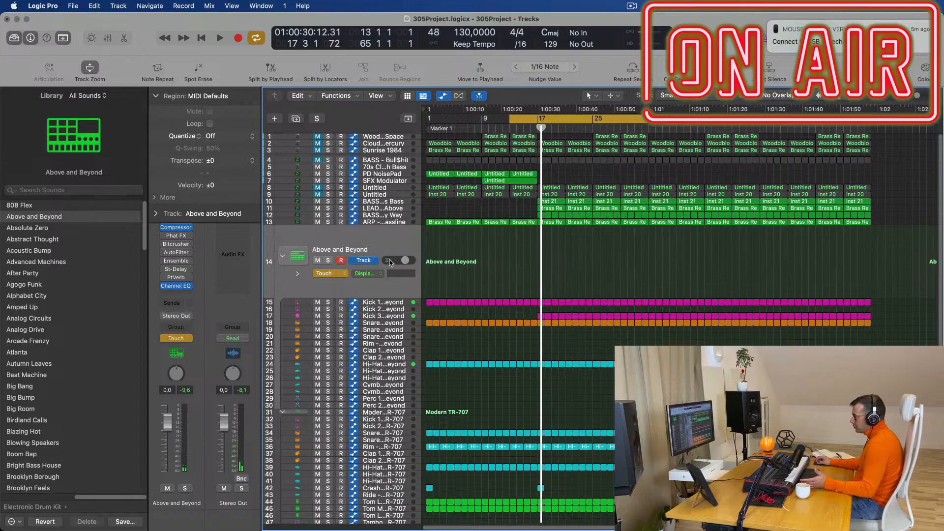
Open the Above and Beyond kit controls, write low-cut filter automation during playback, and hide the plug-in window.
{"action": "key", "text": "x"}
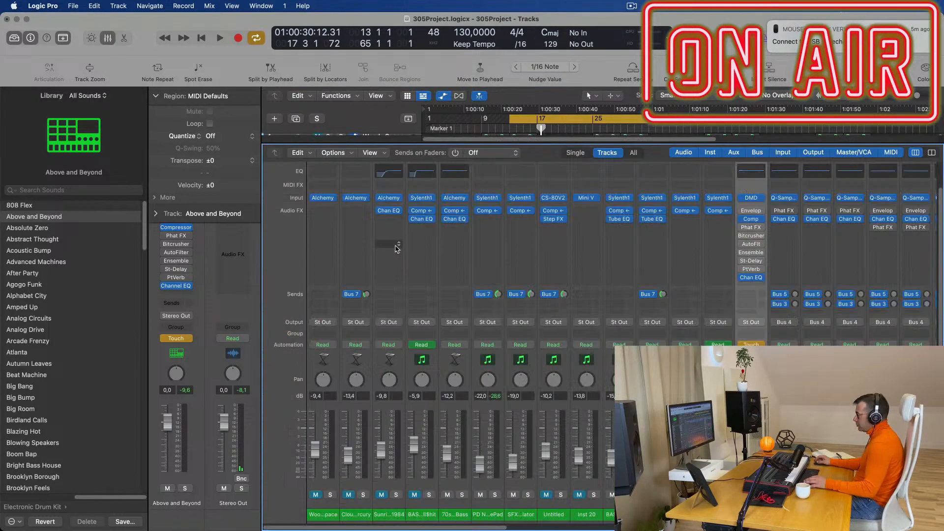
{"action": "left_click", "coordinate": [753, 198]}
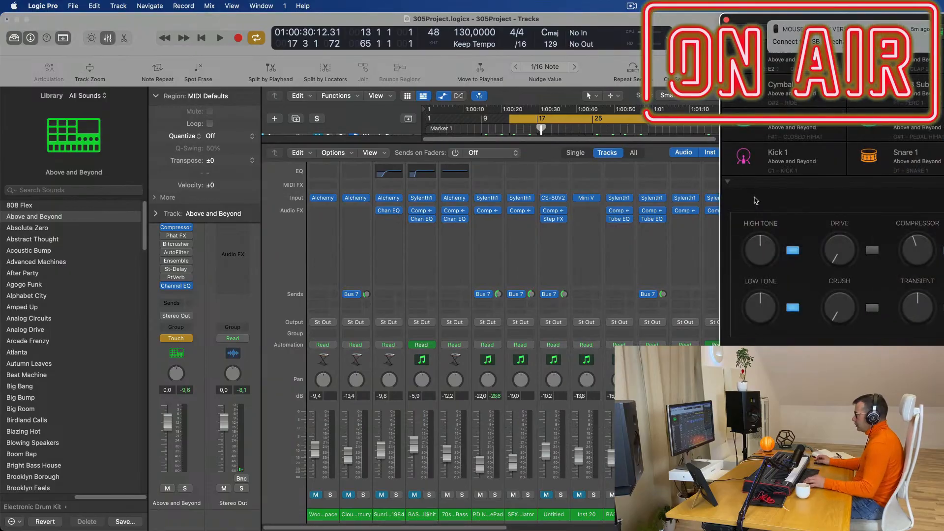
{"action": "left_click_drag", "start_coordinate": [741, 22], "coordinate": [399, 96]}
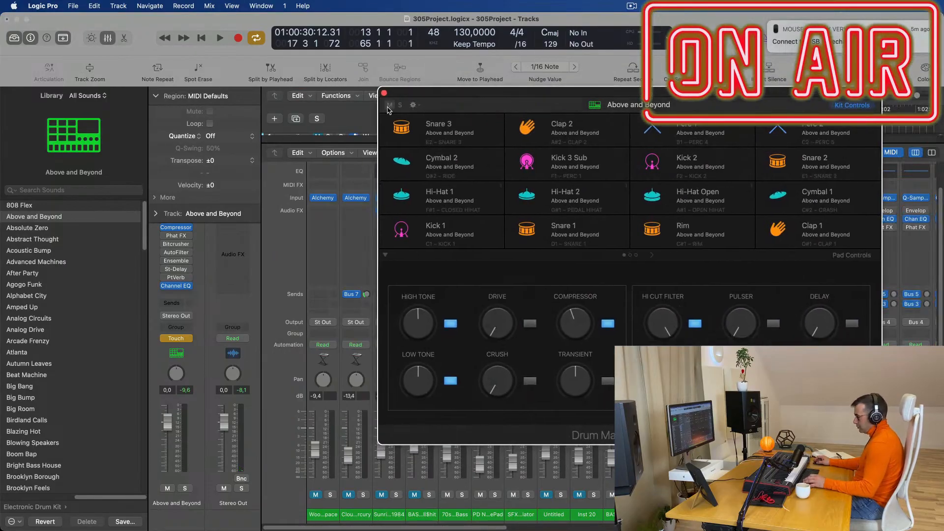
{"action": "key", "text": "x"}
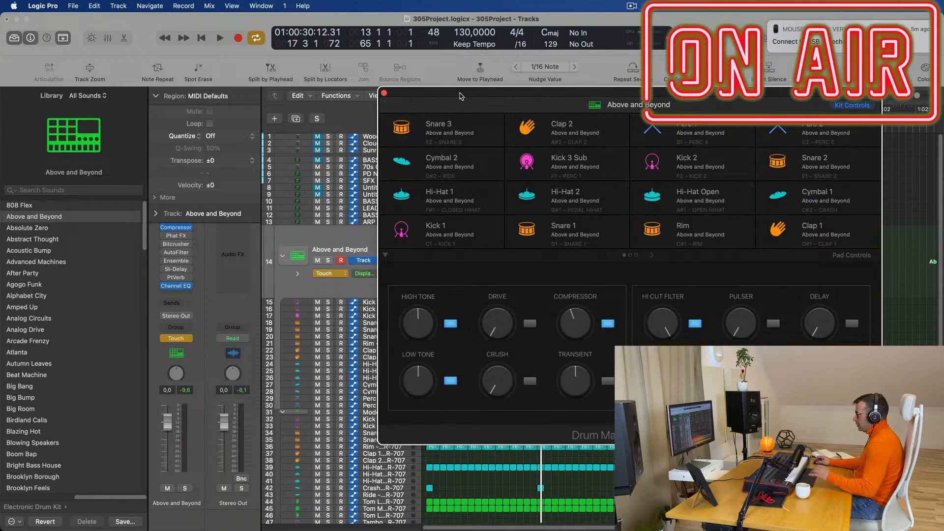
{"action": "key", "text": "space"}
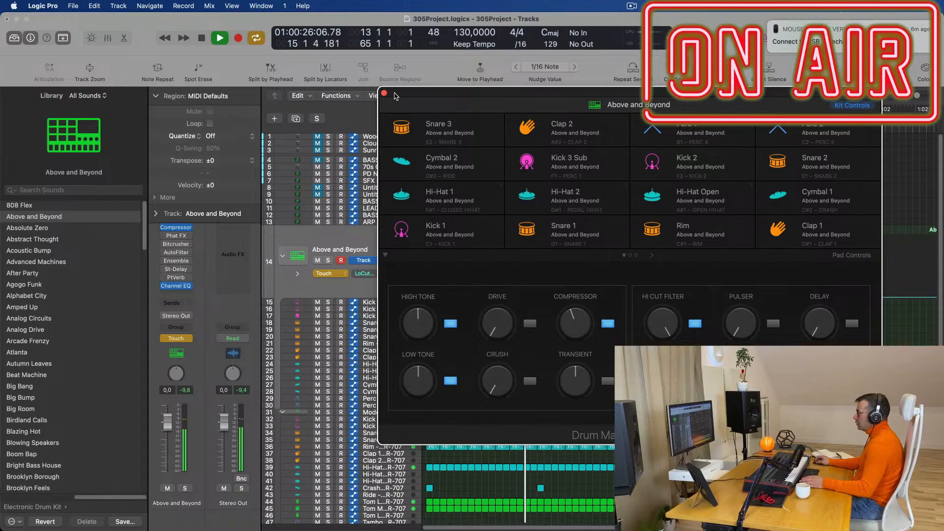
{"action": "key", "text": "v"}
{"action": "key", "text": "space"}
{"action": "key", "text": "space"}
Draw a low-cut automation ramp on Above and Beyond from about 20.8 Hz at bar 13 to about 8250 Hz just before bar 17.
{"action": "left_click", "coordinate": [535, 296]}
{"action": "left_click_drag", "start_coordinate": [535, 297], "coordinate": [535, 242]}
{"action": "left_click_drag", "start_coordinate": [518, 297], "coordinate": [510, 297]}
{"action": "key", "text": "space"}
{"action": "key", "text": "space"}
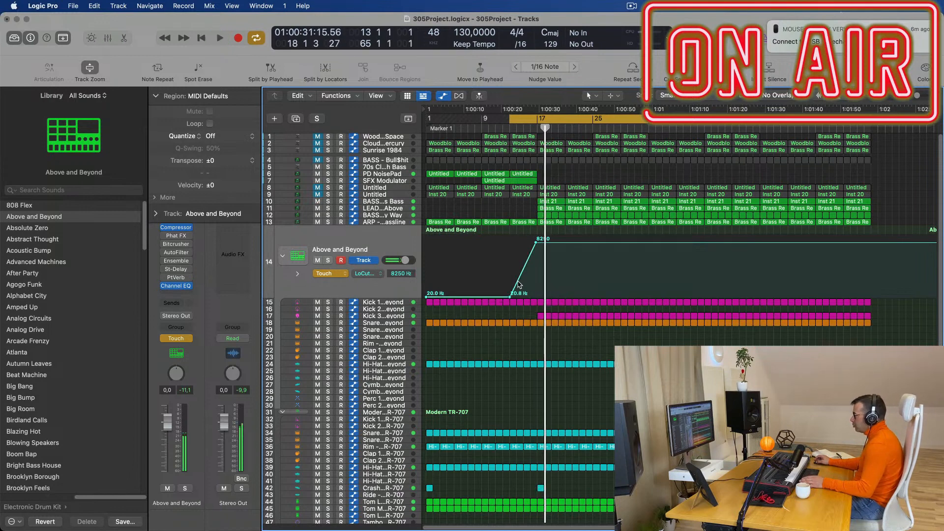
Add a low-cut automation point at bar 17 that drops the filter back to 20.0 Hz, and play the transition.
{"action": "key", "text": "super+Right"}
{"action": "key", "text": "super+Right"}
{"action": "key", "text": "super+Right"}
{"action": "key", "text": "super+Right"}
{"action": "key", "text": "super+Right"}
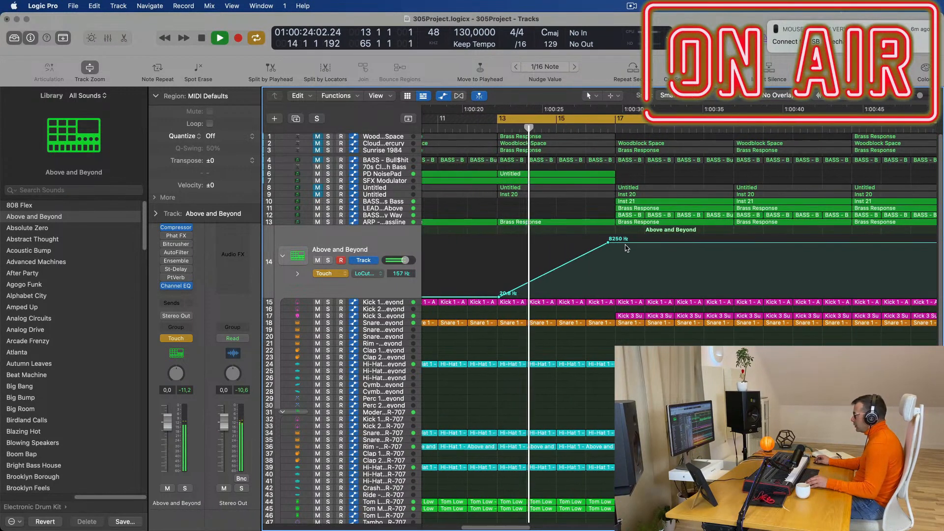
{"action": "left_click", "coordinate": [618, 296]}
{"action": "left_click_drag", "start_coordinate": [618, 297], "coordinate": [616, 297]}
{"action": "key", "text": "space"}
{"action": "key", "text": "space"}
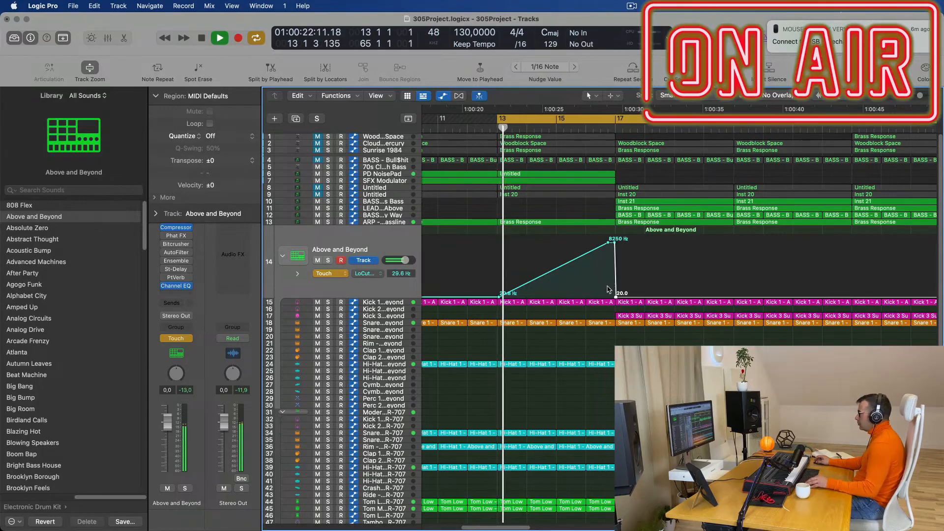
Bend the low-cut ramp with a point of about 51.5 Hz near bar 15 and move its 8250 Hz peak to bar 17.
{"action": "key", "text": "super+Left"}
{"action": "key", "text": "super+Left"}
{"action": "key", "text": "super+Left"}
{"action": "key", "text": "super+Left"}
{"action": "key", "text": "super+Left"}
{"action": "key", "text": "super+Right"}
{"action": "key", "text": "super+Right"}
{"action": "key", "text": "super+Right"}
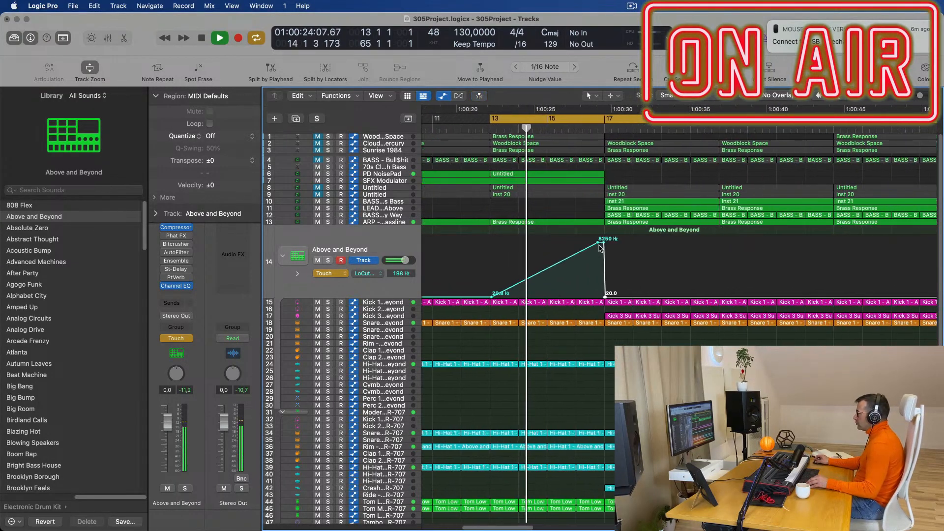
{"action": "left_click", "coordinate": [536, 275]}
{"action": "key", "text": "space"}
{"action": "key", "text": "space"}
{"action": "left_click_drag", "start_coordinate": [538, 275], "coordinate": [552, 290]}
{"action": "left_click_drag", "start_coordinate": [613, 242], "coordinate": [605, 298]}
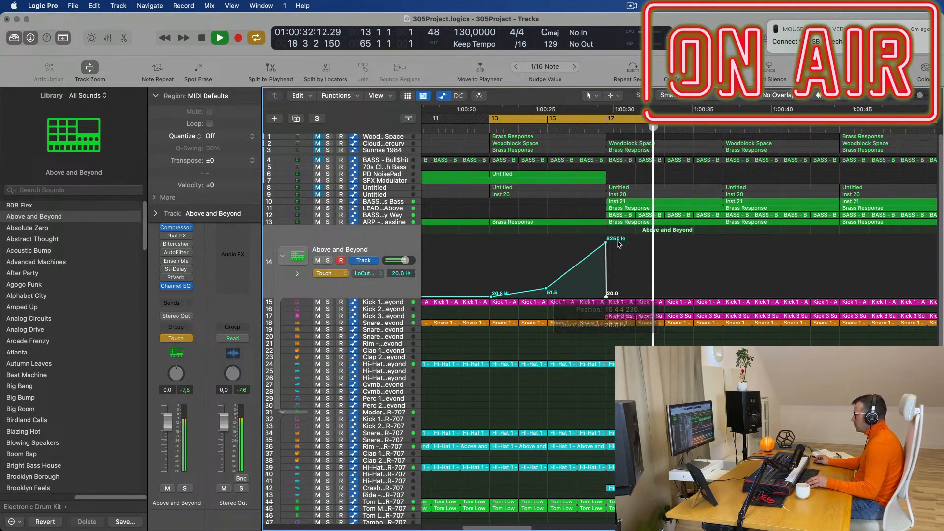
Delete the bar 17 to 21 regions on the LEAD - From Above and BASS - Fat Chorus Bass tracks.
{"action": "scroll", "coordinate": [597, 226], "scroll_direction": "down", "scroll_amount": 2}
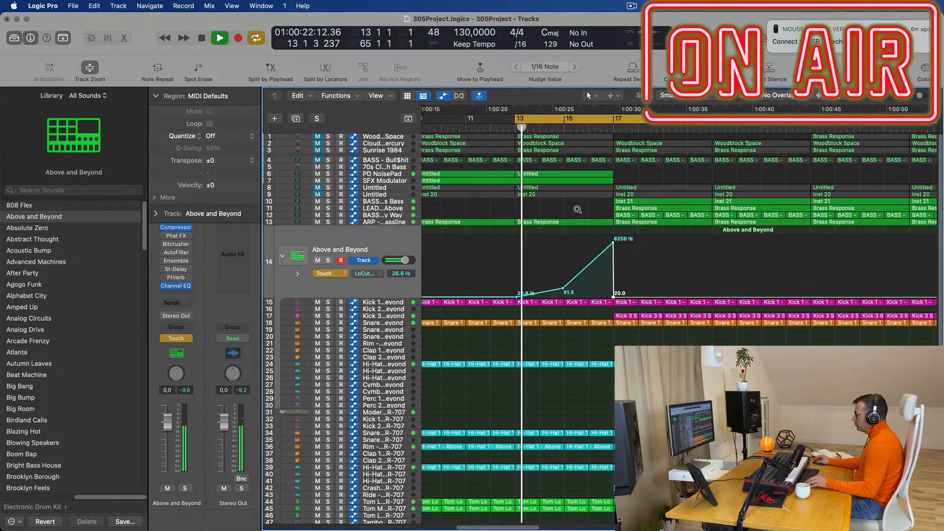
{"action": "scroll", "coordinate": [515, 194], "scroll_direction": "down", "scroll_amount": 2}
{"action": "left_click", "coordinate": [385, 202]}
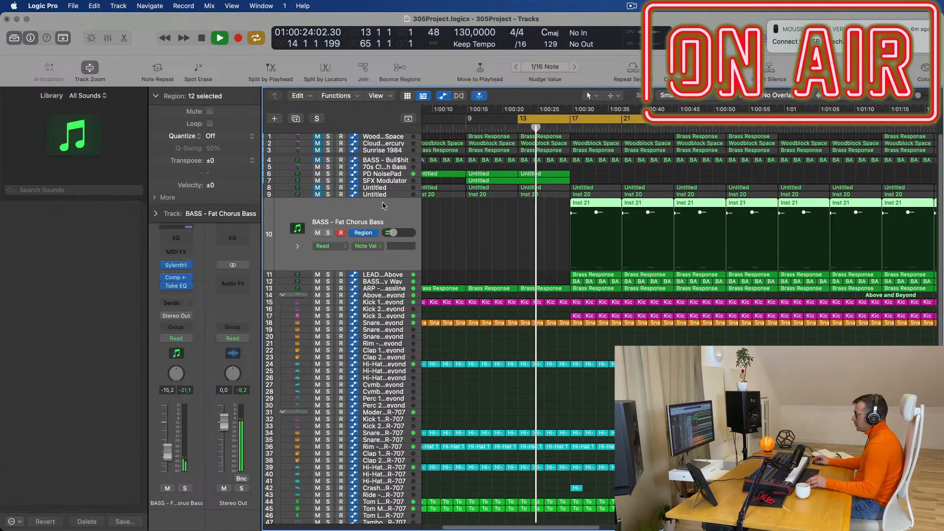
{"action": "left_click", "coordinate": [396, 274]}
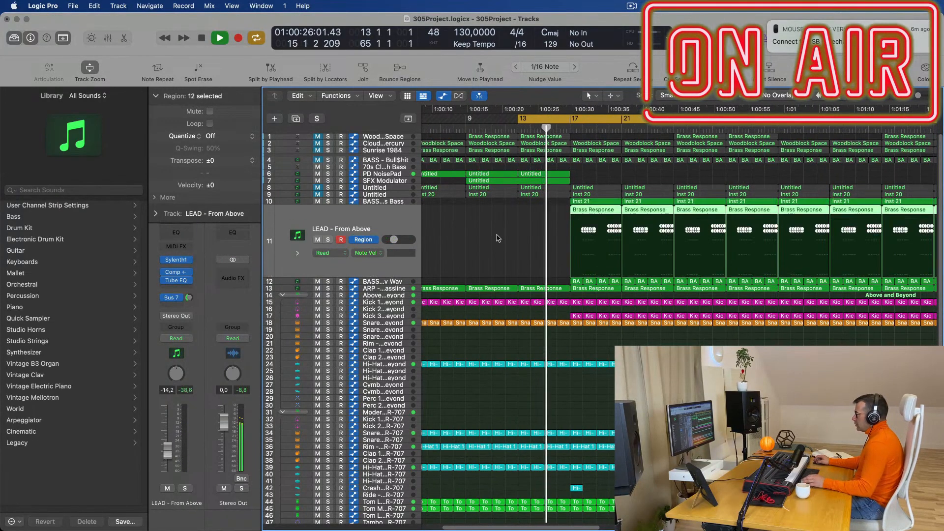
{"action": "left_click", "coordinate": [558, 217]}
{"action": "left_click", "coordinate": [581, 211]}
{"action": "key", "text": "Delete"}
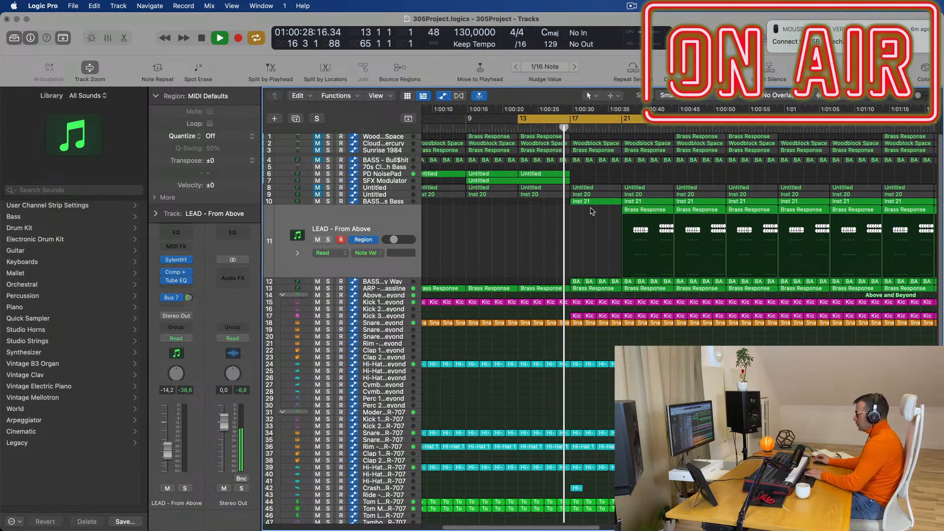
{"action": "left_click", "coordinate": [628, 211]}
{"action": "left_click", "coordinate": [594, 203]}
{"action": "key", "text": "Delete"}
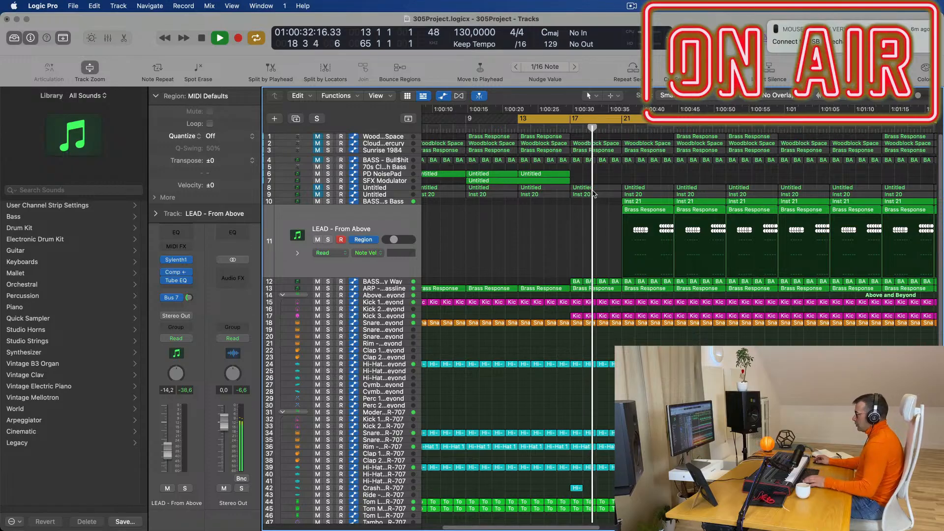
Play from bar 13 and switch the BASS - Get Outta My Way track from region to track automation, showing Volume.
{"action": "left_click", "coordinate": [519, 129]}
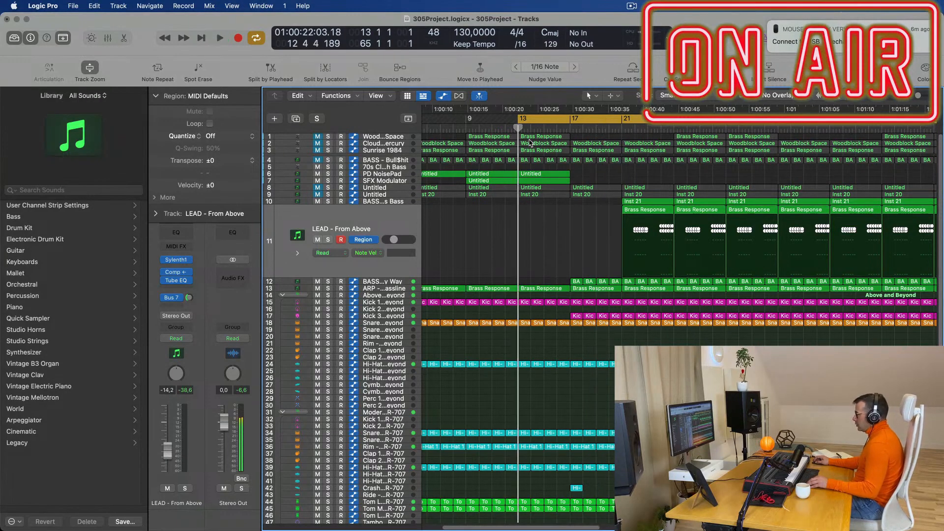
{"action": "scroll", "coordinate": [528, 297], "scroll_direction": "left", "scroll_amount": 3}
{"action": "left_click", "coordinate": [388, 281]}
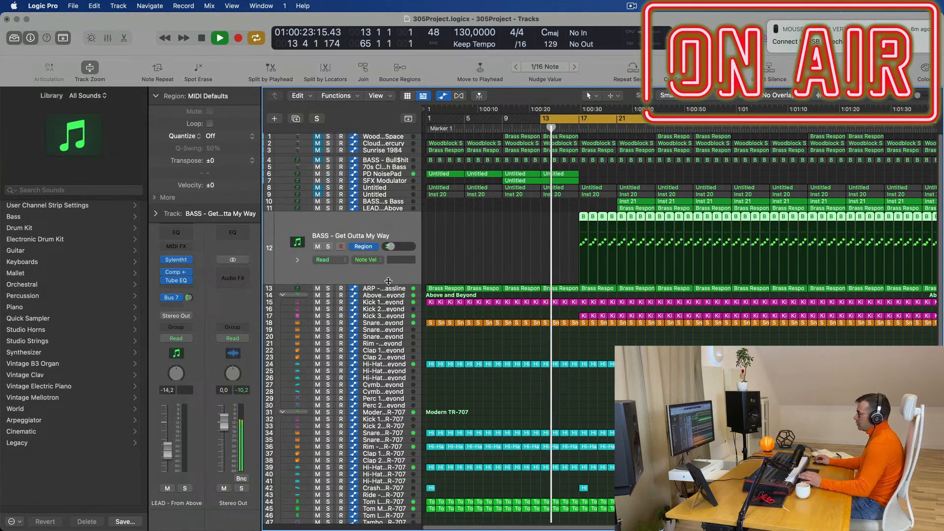
{"action": "scroll", "coordinate": [580, 249], "scroll_direction": "up", "scroll_amount": 5}
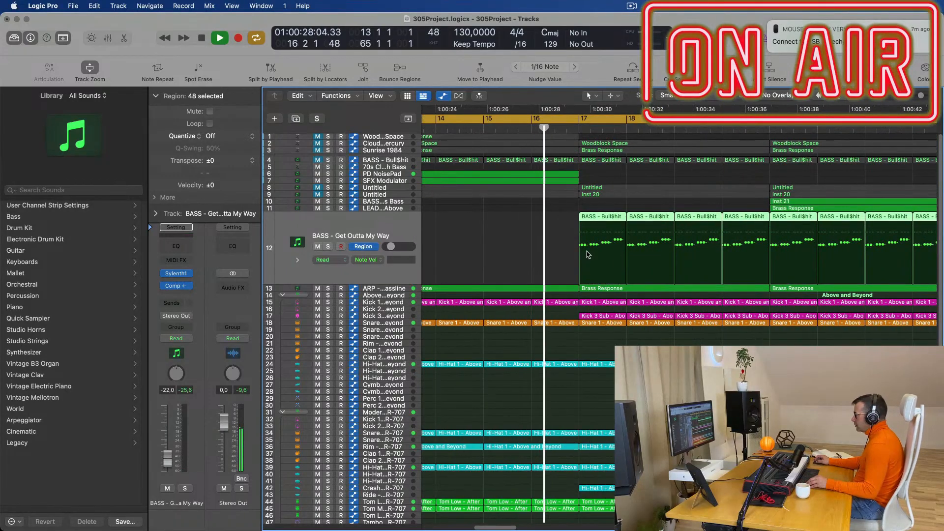
{"action": "left_click", "coordinate": [363, 247]}
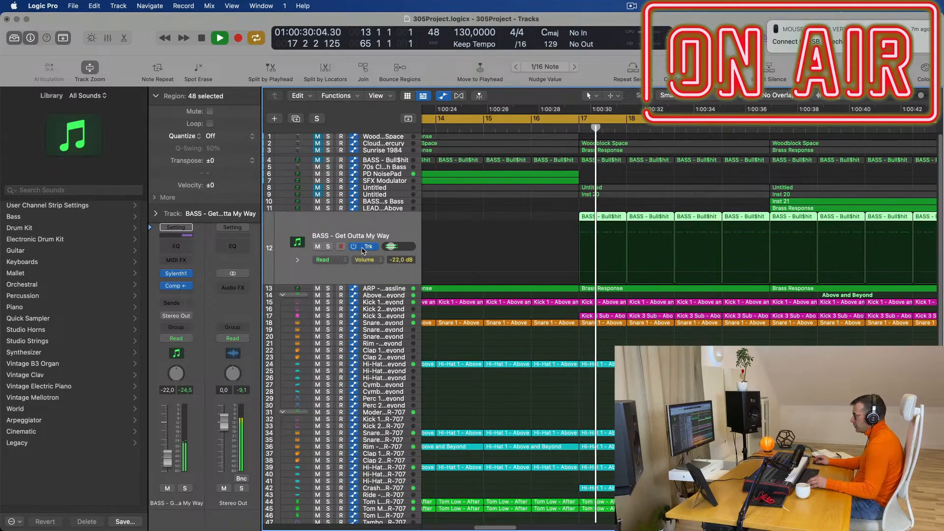
{"action": "key", "text": "super+Left"}
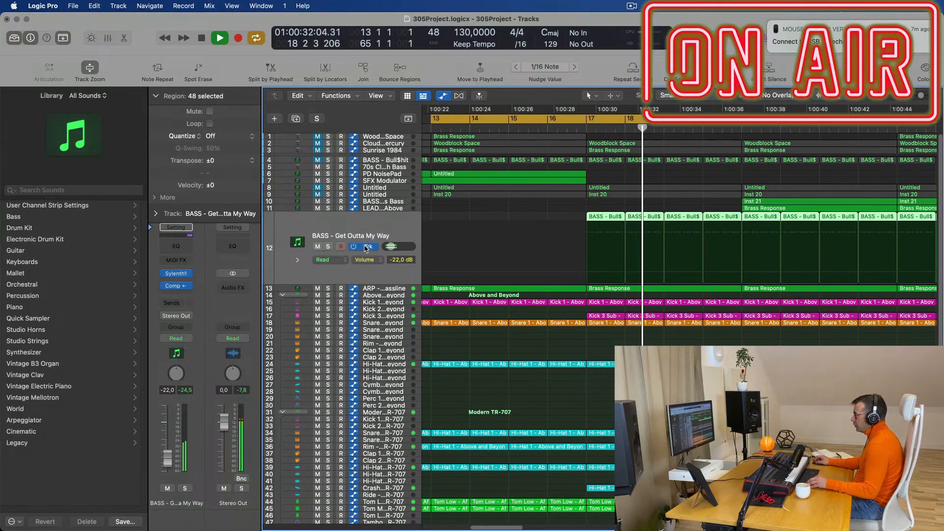
{"action": "scroll", "coordinate": [497, 234], "scroll_direction": "down", "scroll_amount": 6}
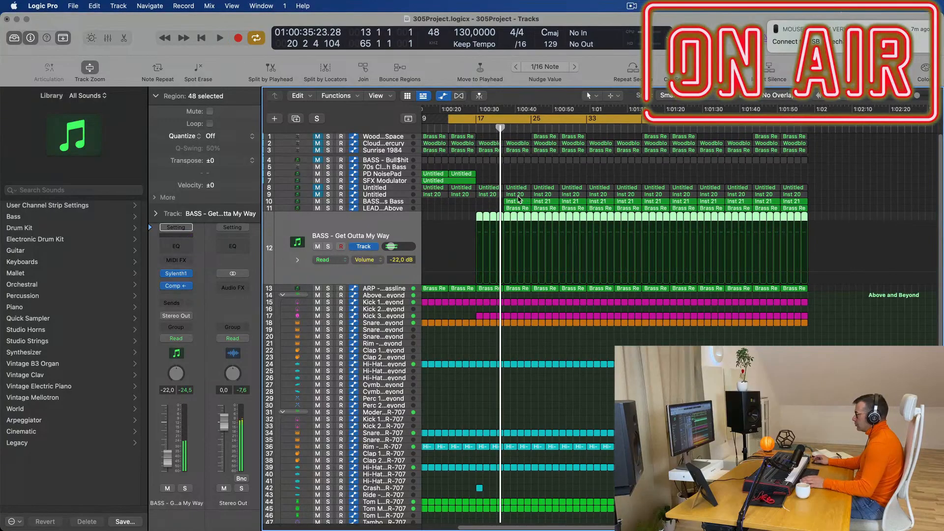
Delete the bar 21 to 25 regions on the LEAD - From Above and BASS - Fat Chorus Bass tracks.
{"action": "scroll", "coordinate": [489, 212], "scroll_direction": "up", "scroll_amount": 3}
{"action": "scroll", "coordinate": [489, 214], "scroll_direction": "up", "scroll_amount": 4}
{"action": "scroll", "coordinate": [477, 293], "scroll_direction": "down", "scroll_amount": 4}
{"action": "left_click", "coordinate": [526, 207]}
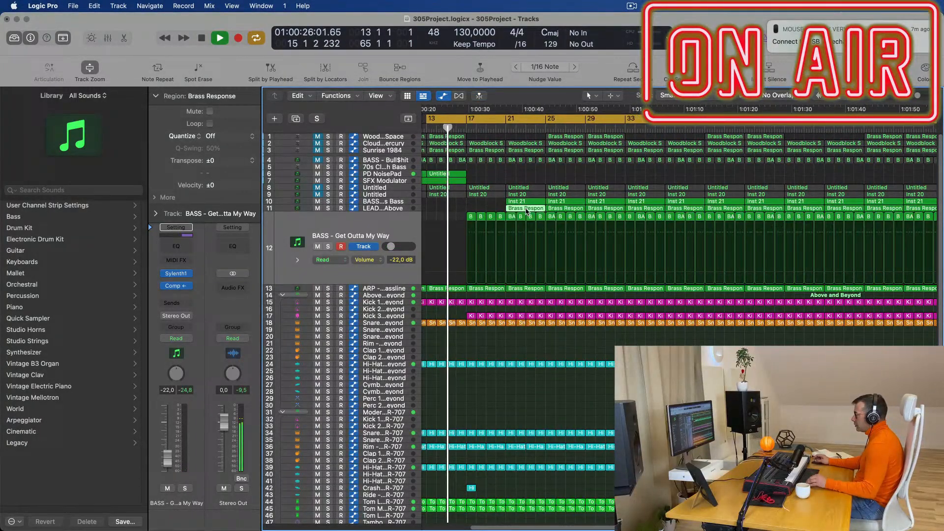
{"action": "key", "text": "Delete"}
{"action": "left_click", "coordinate": [529, 203]}
{"action": "key", "text": "Delete"}
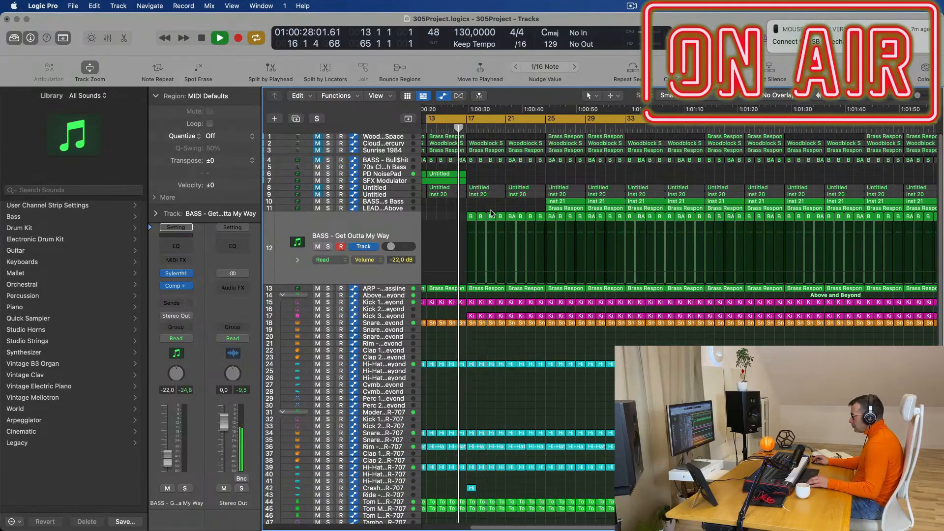
Copy the two PD NoisePad regions spanning bars 9 to 17 so the copies fill bars 17 to 25.
{"action": "scroll", "coordinate": [508, 178], "scroll_direction": "down", "scroll_amount": 5}
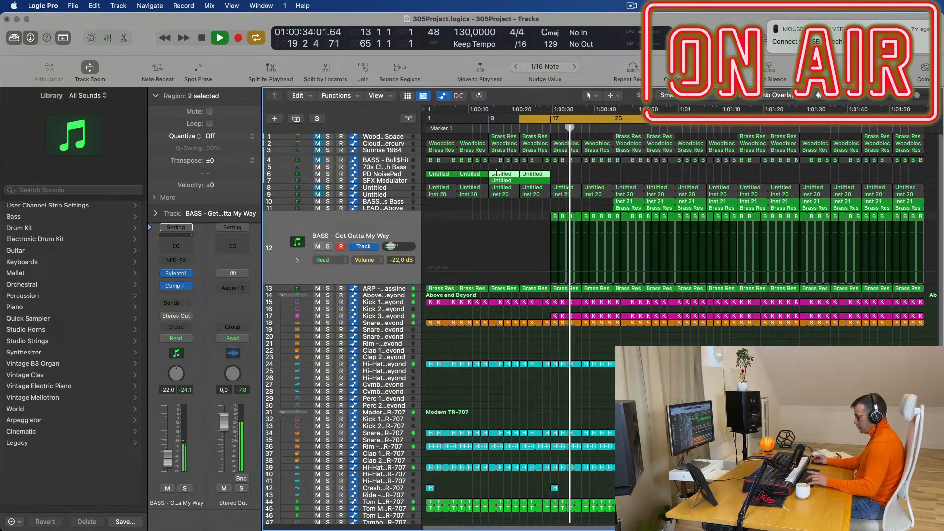
{"action": "left_click", "coordinate": [547, 129]}
{"action": "scroll", "coordinate": [589, 175], "scroll_direction": "down", "scroll_amount": 3}
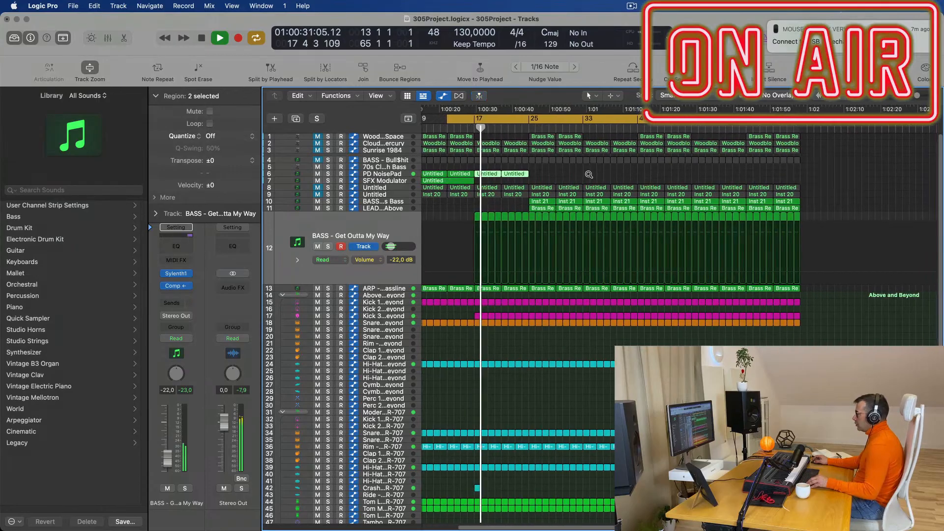
{"action": "scroll", "coordinate": [589, 175], "scroll_direction": "up", "scroll_amount": 1}
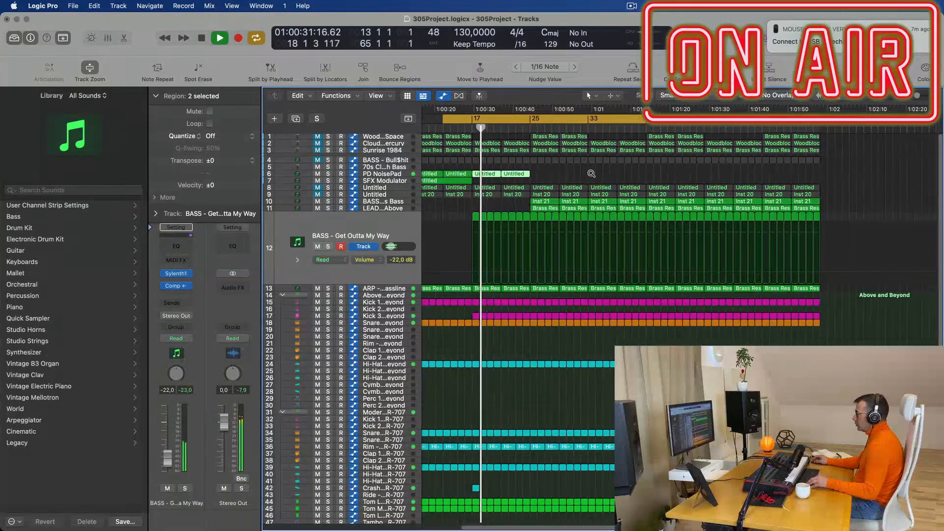
Select the BASS - Get Outta My Way track and examine the arrangement around bars 13 to 25 during playback.
{"action": "left_click", "coordinate": [393, 224]}
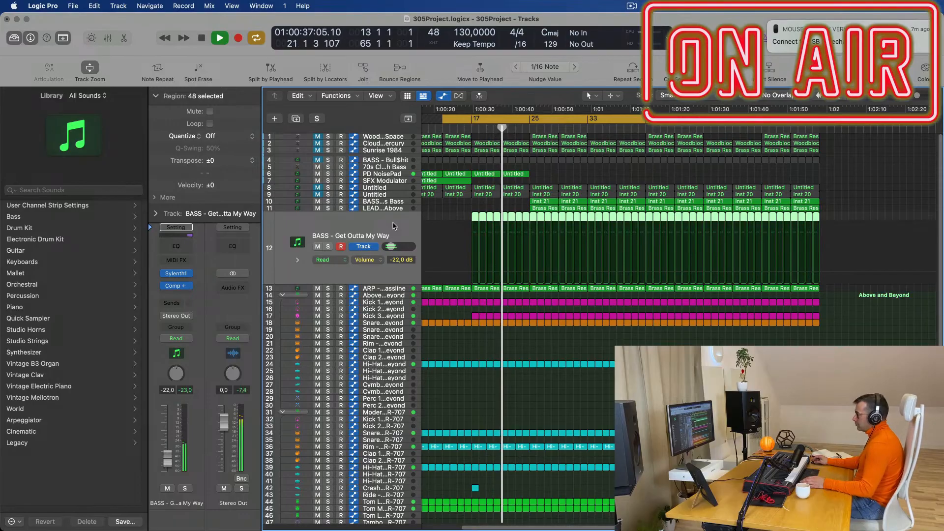
{"action": "key", "text": "super+Right"}
{"action": "key", "text": "super+Right"}
{"action": "key", "text": "super+Right"}
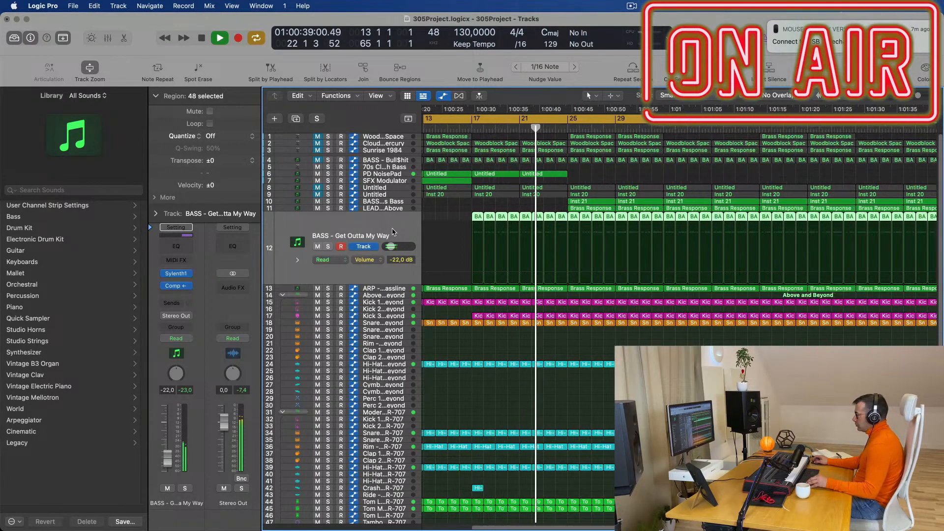
{"action": "key", "text": "super+Left"}
{"action": "key", "text": "super+Left"}
{"action": "key", "text": "super+Left"}
{"action": "key", "text": "super+Left"}
{"action": "key", "text": "super+Left"}
{"action": "key", "text": "super+Left"}
{"action": "key", "text": "super+Left"}
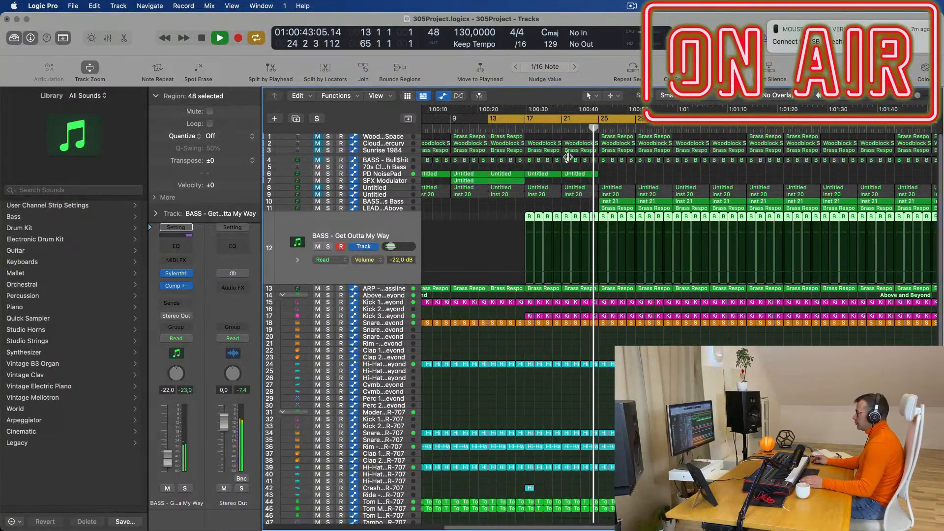
Set the cycle range to bars 17 to 25 and play the loop.
{"action": "key", "text": "space"}
{"action": "key", "text": "space"}
{"action": "left_click_drag", "start_coordinate": [444, 121], "coordinate": [478, 121]}
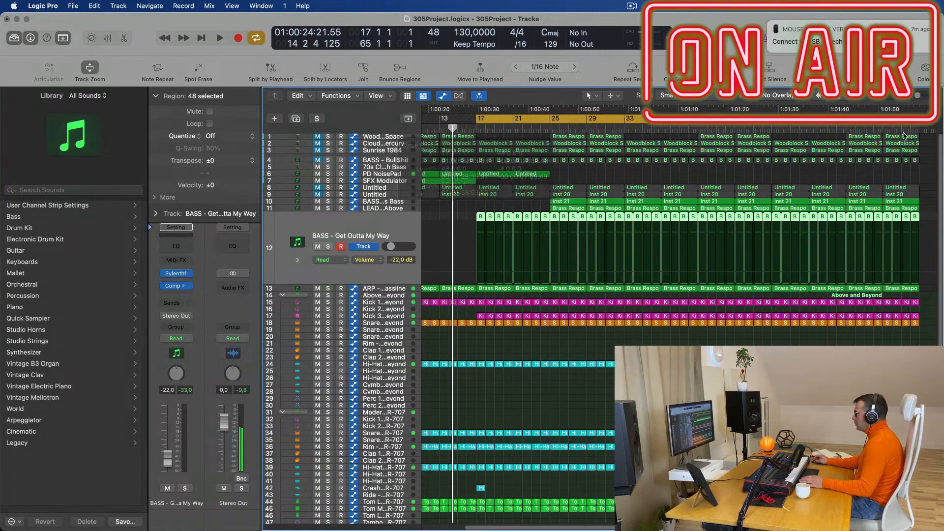
{"action": "left_click_drag", "start_coordinate": [919, 120], "coordinate": [552, 140]}
{"action": "scroll", "coordinate": [500, 423], "scroll_direction": "down", "scroll_amount": 5}
{"action": "key", "text": "space"}
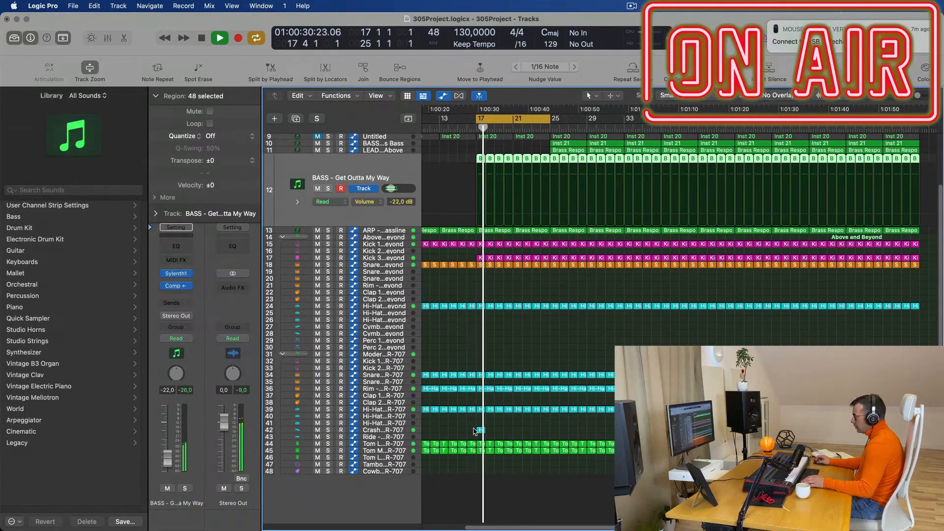
Copy the bar 17 Hi-Hat region to the Ride - Modern TR-707 track and open the copy in the Piano Roll.
{"action": "left_click", "coordinate": [481, 409]}
{"action": "left_click_drag", "start_coordinate": [482, 413], "coordinate": [482, 438]}
{"action": "double_click", "coordinate": [483, 438]}
{"action": "key", "text": "space"}
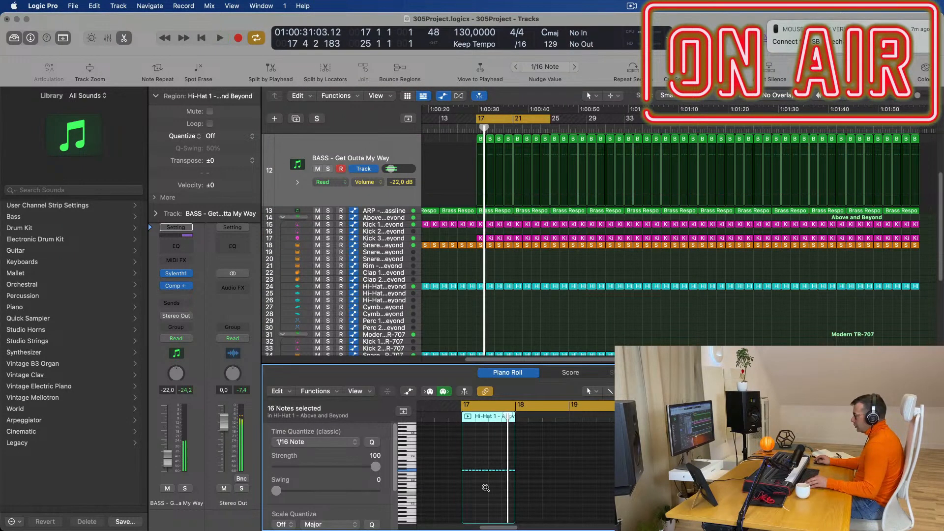
Edit the notes of the copied ride region in the Piano Roll, select four of them, and play the loop.
{"action": "scroll", "coordinate": [485, 486], "scroll_direction": "up", "scroll_amount": 5}
{"action": "scroll", "coordinate": [498, 484], "scroll_direction": "left", "scroll_amount": 5}
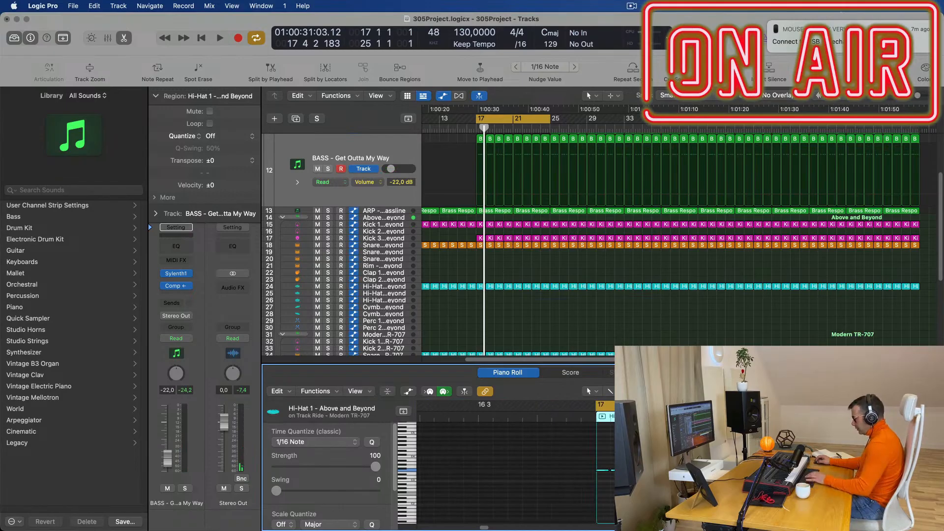
{"action": "left_click", "coordinate": [630, 471]}
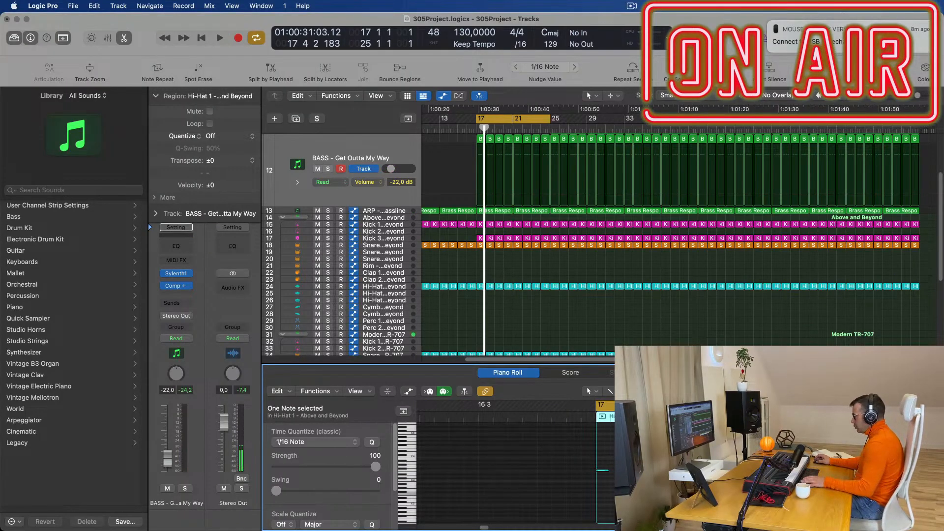
{"action": "key", "text": "space"}
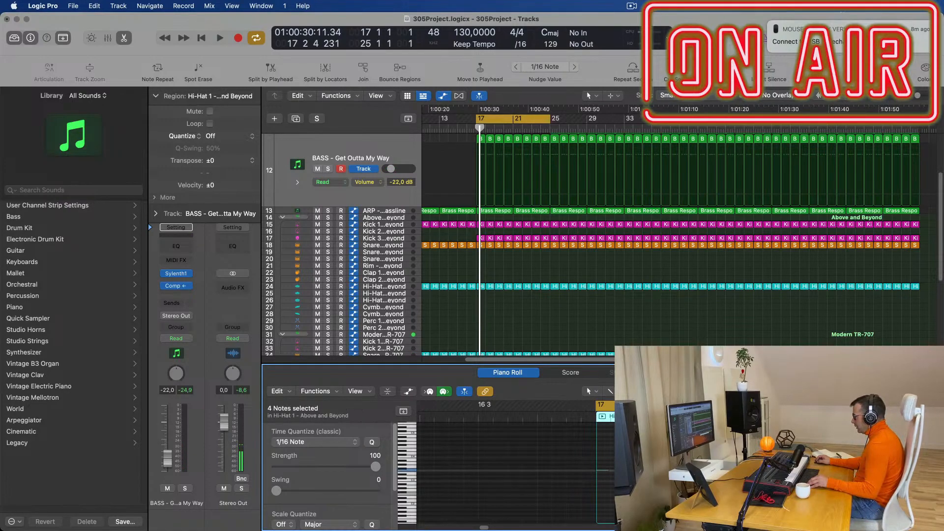
{"action": "key", "text": "space"}
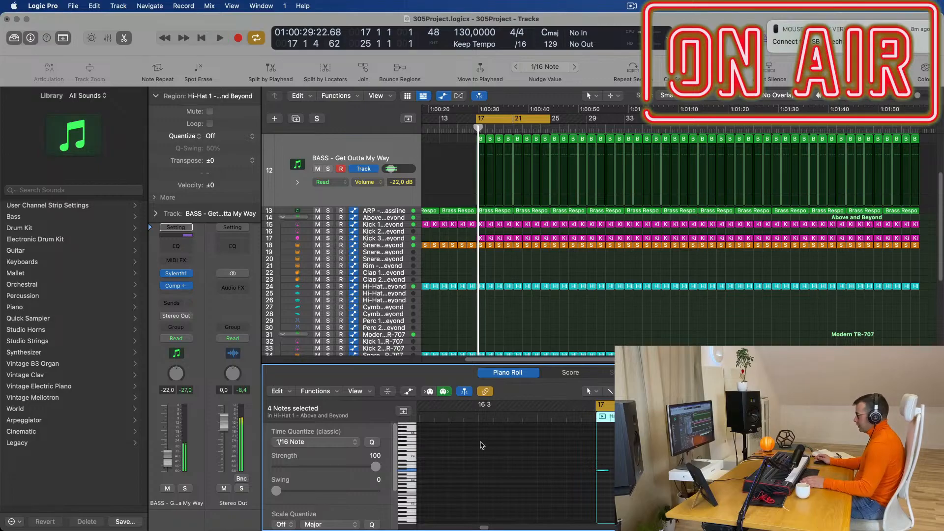
Select the Ride - Modern TR-707 track and repeat its bar 17 region up to bar 25 during playback.
{"action": "scroll", "coordinate": [552, 325], "scroll_direction": "down", "scroll_amount": 10}
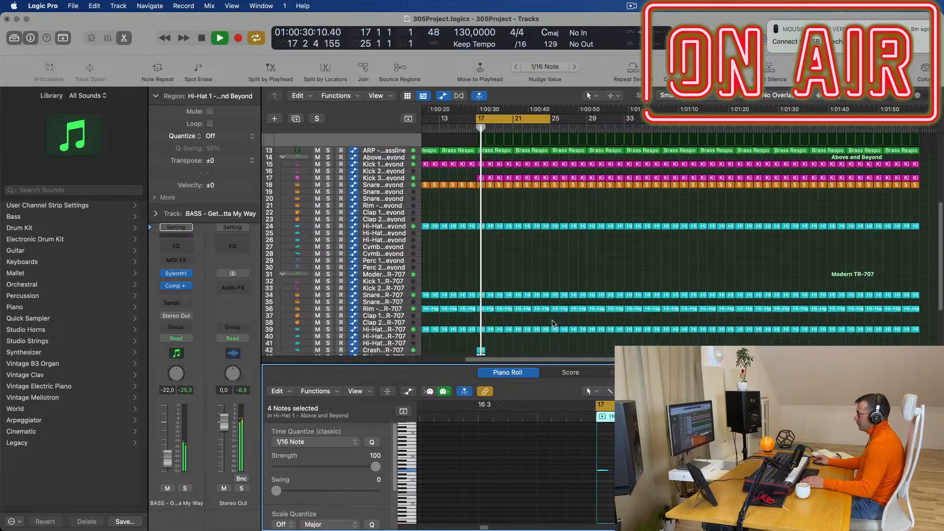
{"action": "key", "text": "space"}
{"action": "key", "text": "space"}
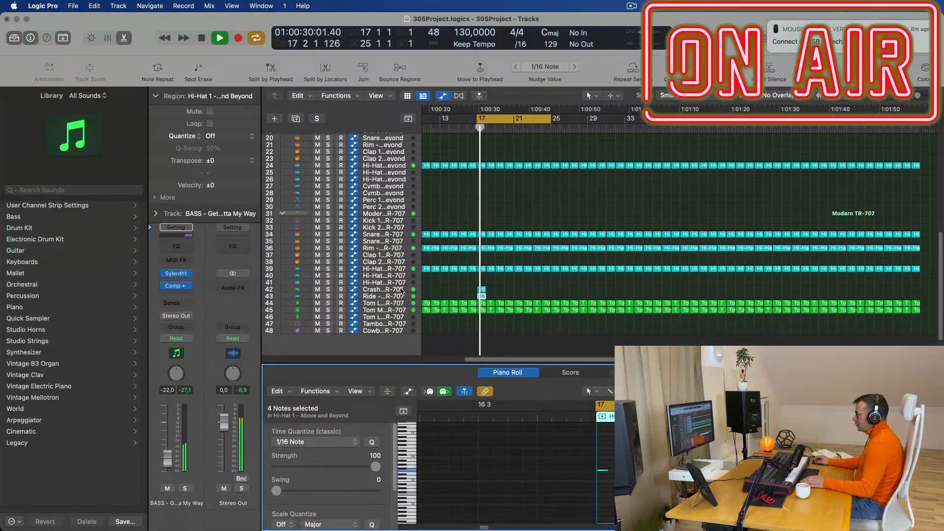
{"action": "left_click", "coordinate": [391, 296]}
{"action": "key", "text": "space"}
{"action": "key", "text": "space"}
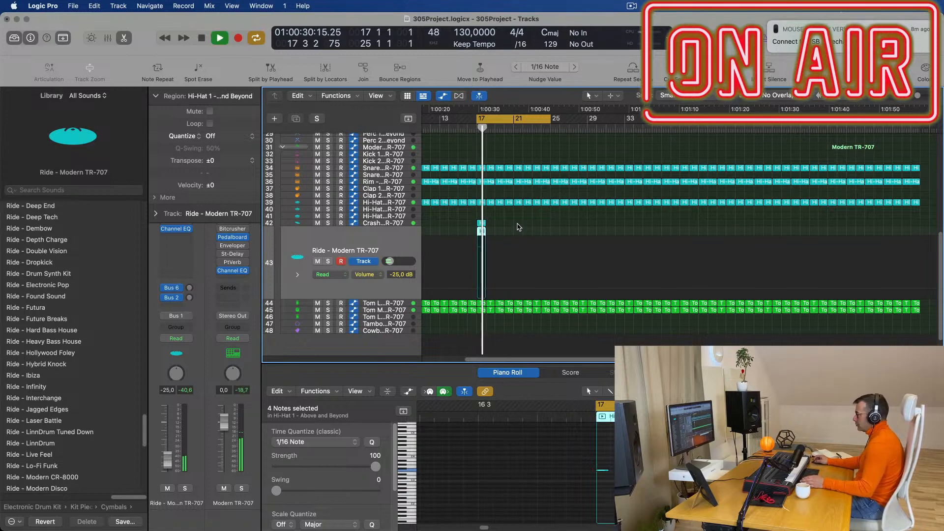
{"action": "key", "text": "space"}
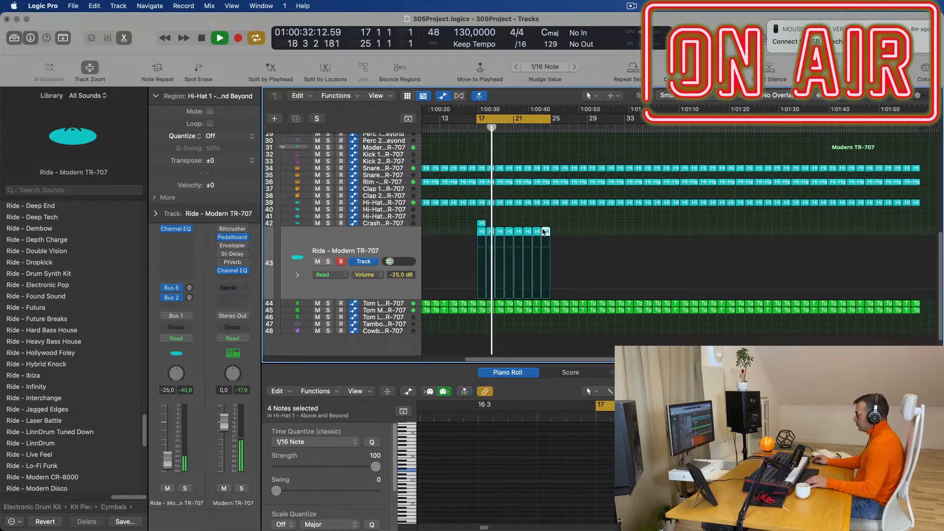
Raise the end of the filter automation ramp at bar 21 in the ARP - Fat Bassline region starting at bar 17.
{"action": "scroll", "coordinate": [543, 229], "scroll_direction": "up", "scroll_amount": 5}
{"action": "scroll", "coordinate": [559, 246], "scroll_direction": "down", "scroll_amount": 3}
{"action": "scroll", "coordinate": [560, 246], "scroll_direction": "up", "scroll_amount": 3}
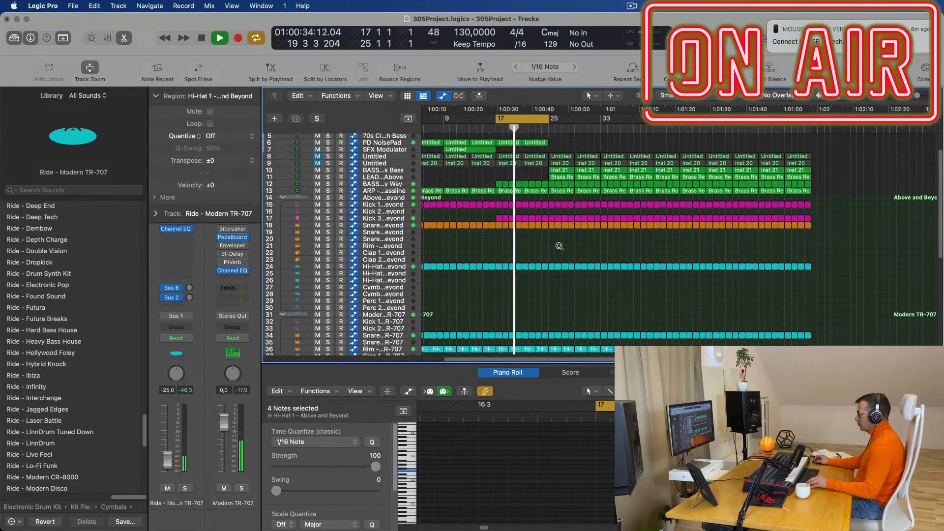
{"action": "scroll", "coordinate": [560, 246], "scroll_direction": "down", "scroll_amount": 3}
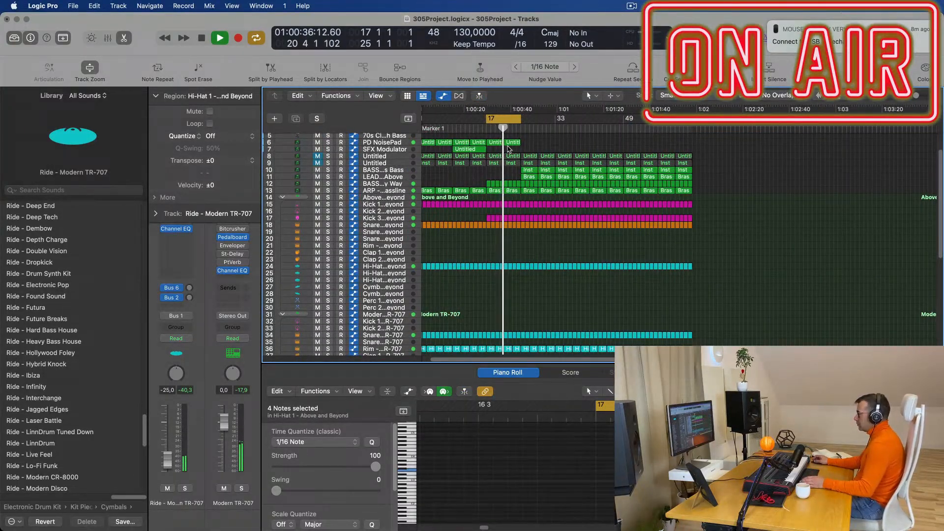
{"action": "left_click", "coordinate": [390, 190]}
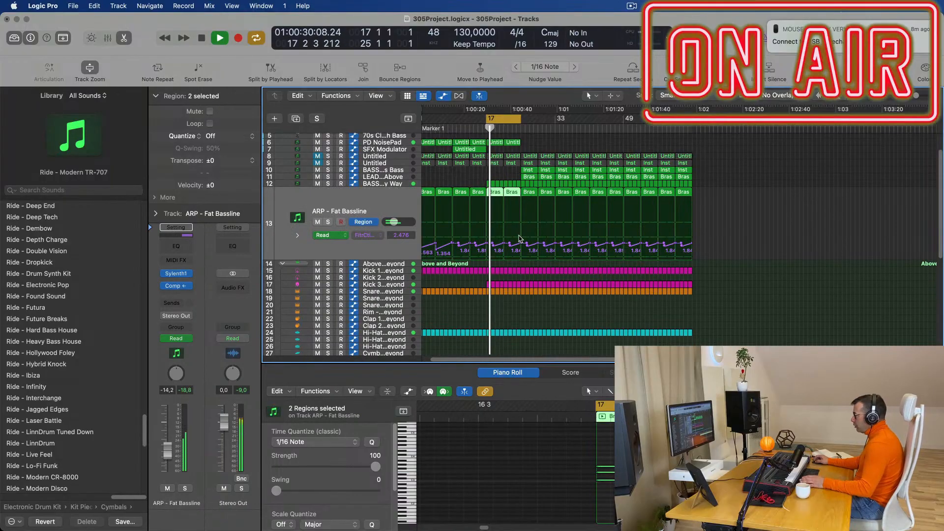
{"action": "scroll", "coordinate": [517, 252], "scroll_direction": "up", "scroll_amount": 2}
{"action": "scroll", "coordinate": [513, 249], "scroll_direction": "up", "scroll_amount": 2}
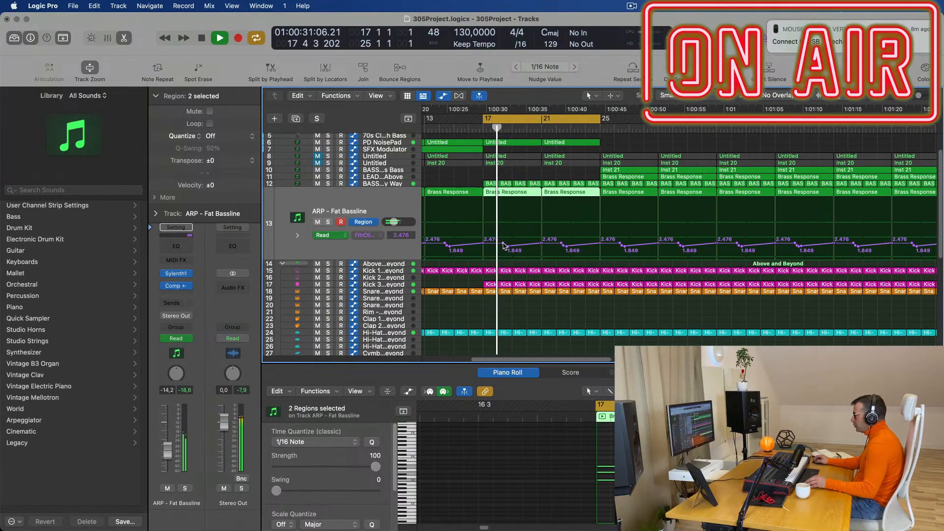
{"action": "left_click_drag", "start_coordinate": [541, 244], "coordinate": [541, 230]}
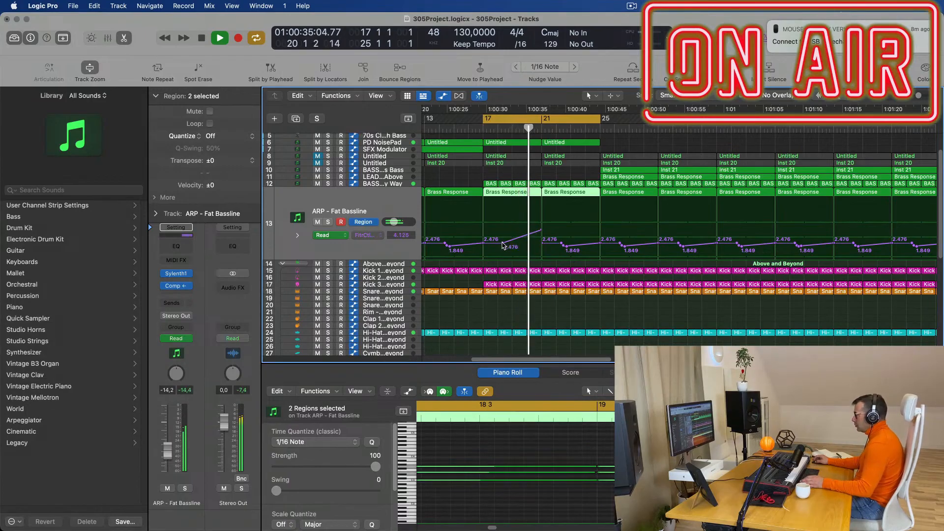
Copy the bar 25 Inst 21 region with its automation to bar 21 on the BASS - Fat Chorus Bass track, and select that track.
{"action": "scroll", "coordinate": [509, 241], "scroll_direction": "down", "scroll_amount": 1}
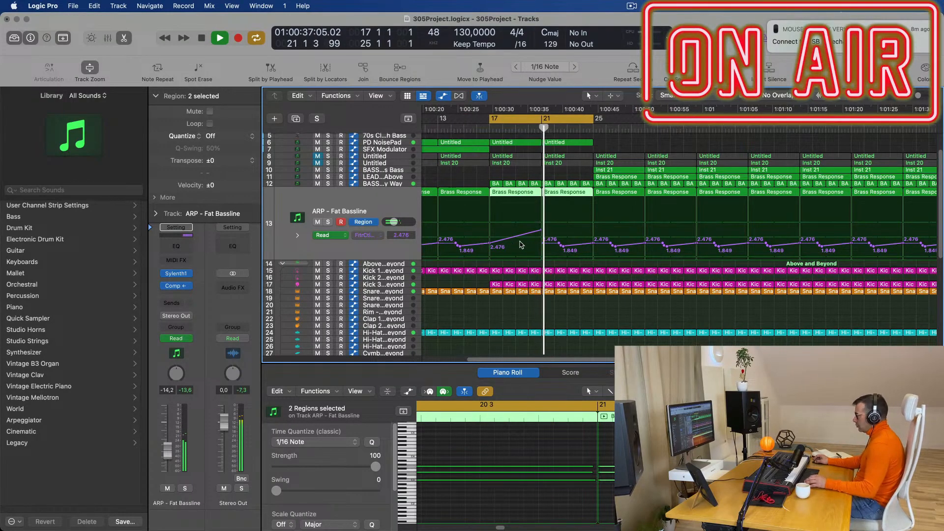
{"action": "key", "text": "space"}
{"action": "left_click_drag", "start_coordinate": [623, 170], "coordinate": [572, 173]}
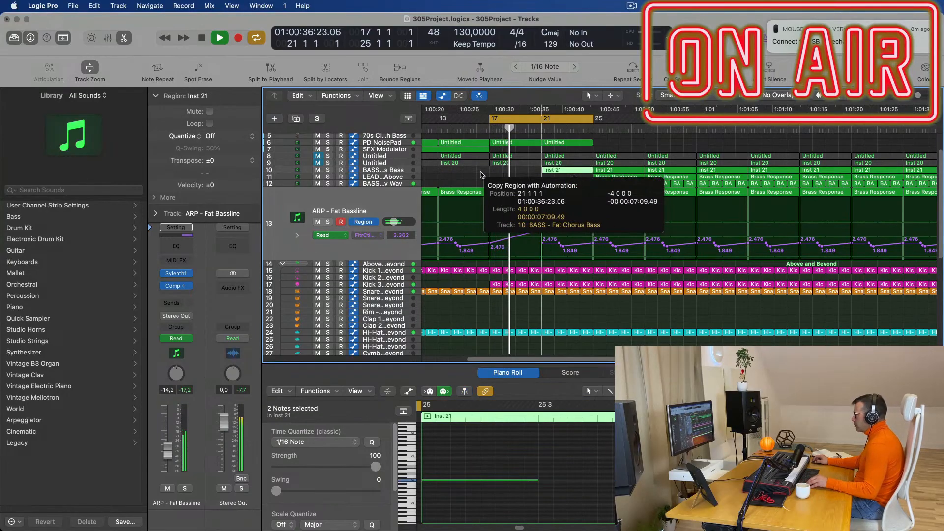
{"action": "key", "text": "super+Left"}
{"action": "left_click", "coordinate": [393, 171]}
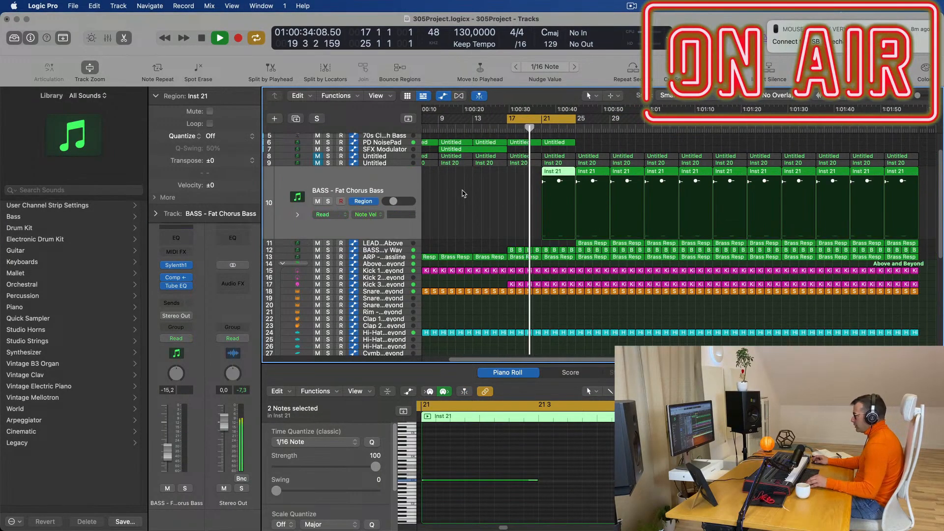
Play the bar 17 to 25 loop to check the copied Fat Chorus Bass region in the arrangement.
{"action": "key", "text": "super+Right"}
{"action": "scroll", "coordinate": [485, 204], "scroll_direction": "right", "scroll_amount": 2}
{"action": "key", "text": "super+Left"}
{"action": "key", "text": "super+Left"}
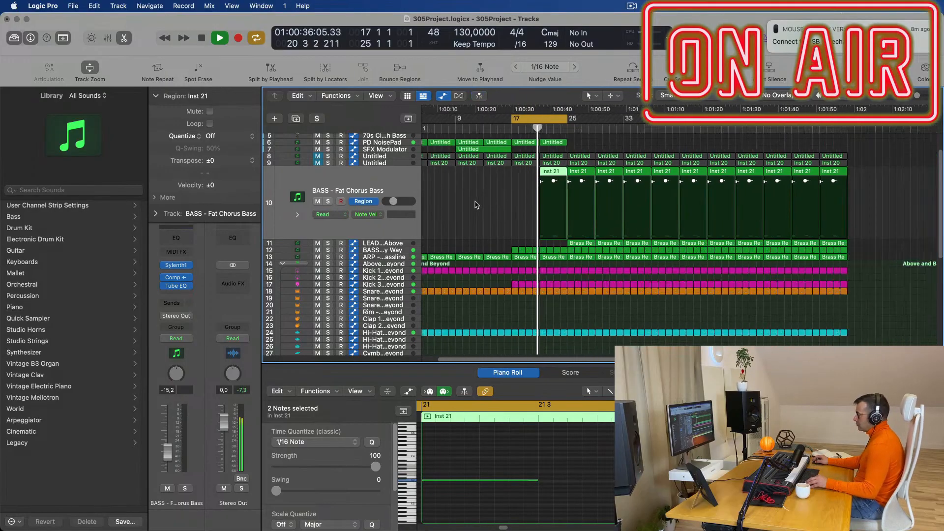
{"action": "scroll", "coordinate": [484, 205], "scroll_direction": "left", "scroll_amount": 1}
{"action": "scroll", "coordinate": [511, 206], "scroll_direction": "right", "scroll_amount": 5}
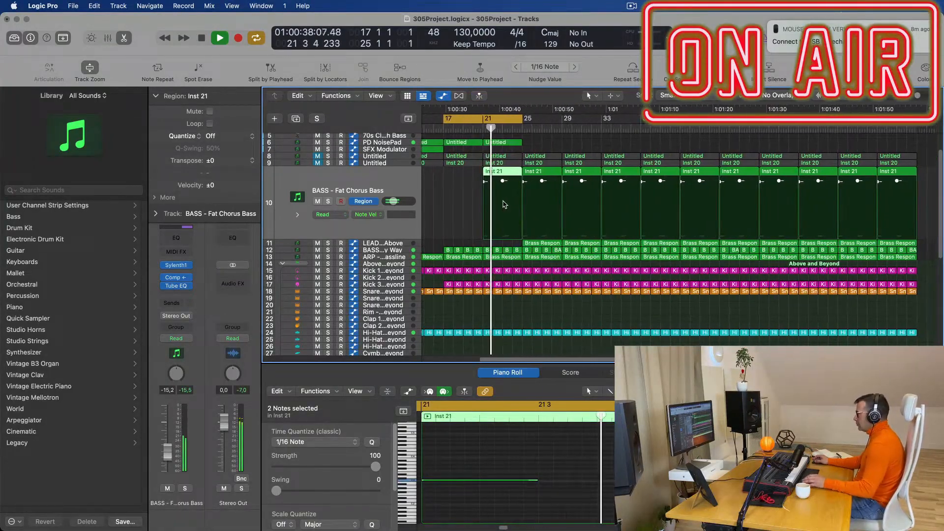
{"action": "key", "text": "space"}
{"action": "key", "text": "space"}
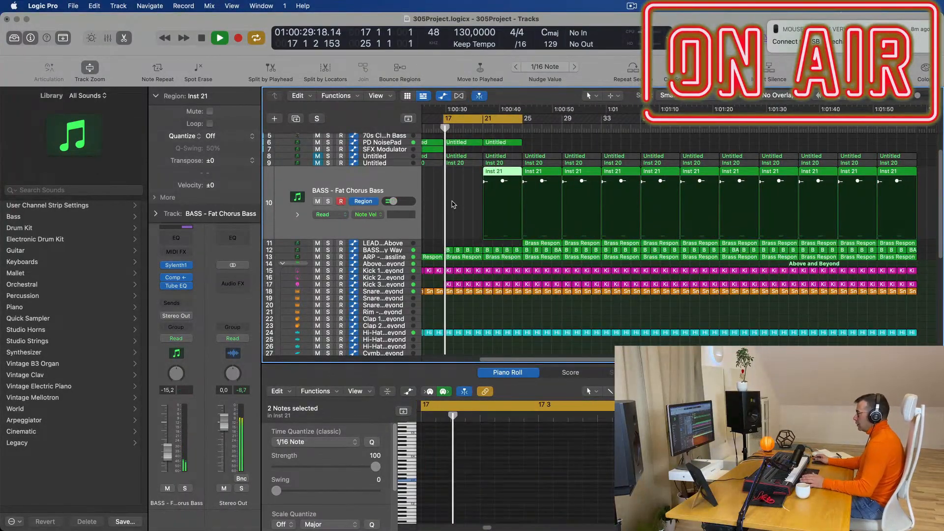
{"action": "scroll", "coordinate": [458, 204], "scroll_direction": "right", "scroll_amount": 5}
{"action": "scroll", "coordinate": [527, 206], "scroll_direction": "left", "scroll_amount": 3}
{"action": "scroll", "coordinate": [541, 209], "scroll_direction": "left", "scroll_amount": 2}
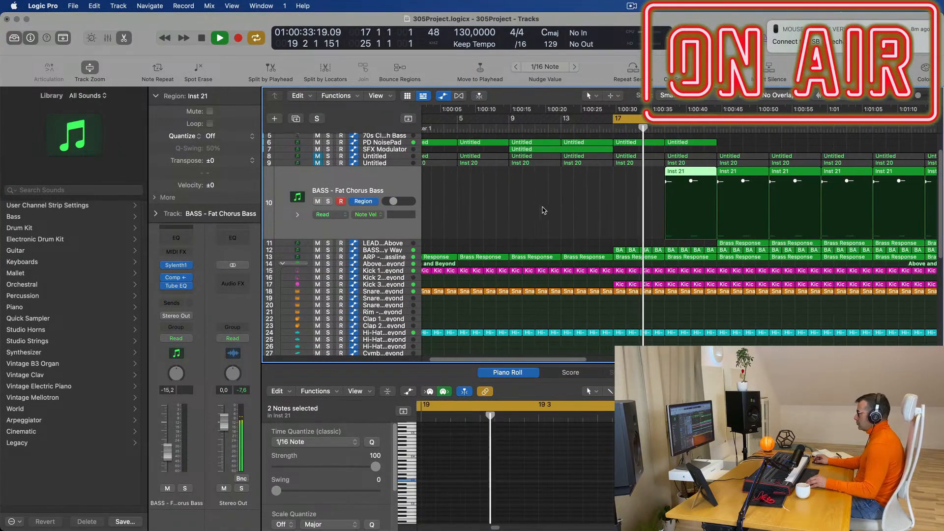
{"action": "scroll", "coordinate": [570, 216], "scroll_direction": "left", "scroll_amount": 2}
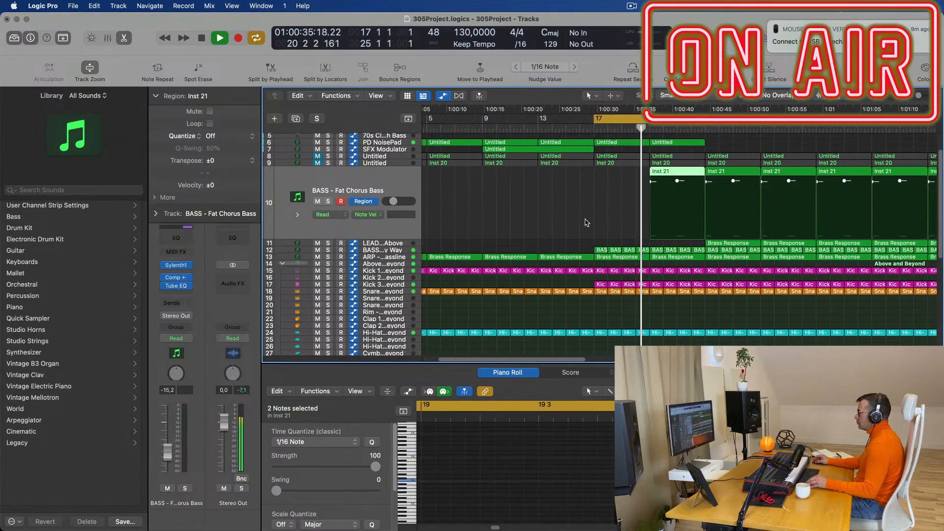
{"action": "scroll", "coordinate": [610, 223], "scroll_direction": "right", "scroll_amount": 3}
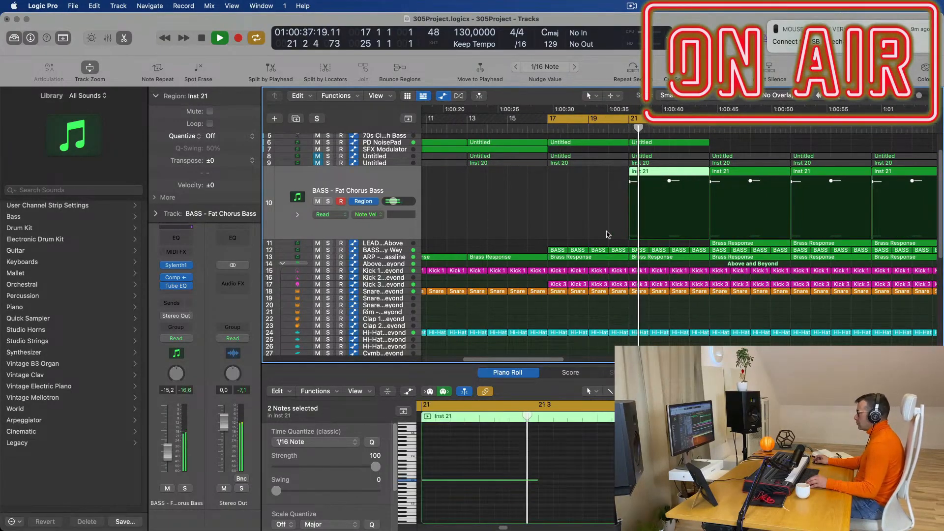
Join the ARP - Fat Bassline regions at bars 17 and 21, and shift the low filter automation point slightly past bar 21.
{"action": "left_click", "coordinate": [400, 251]}
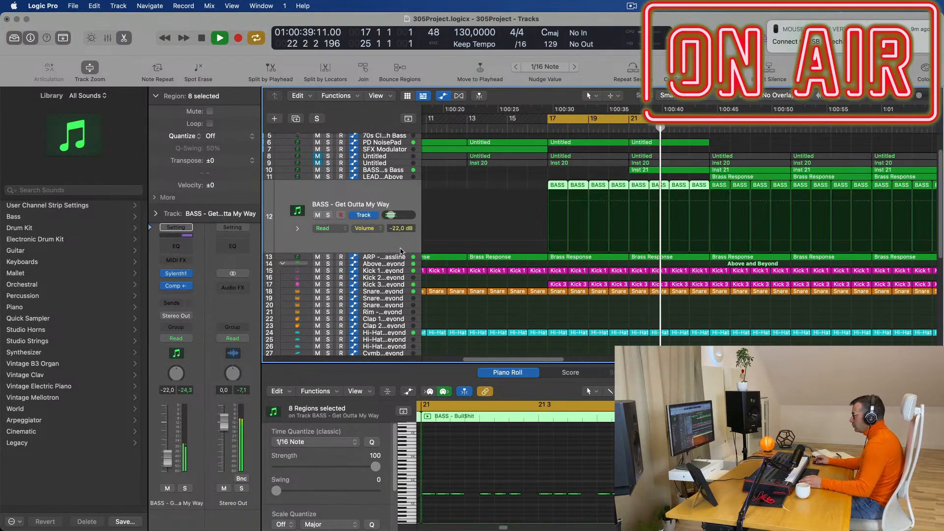
{"action": "left_click", "coordinate": [398, 259]}
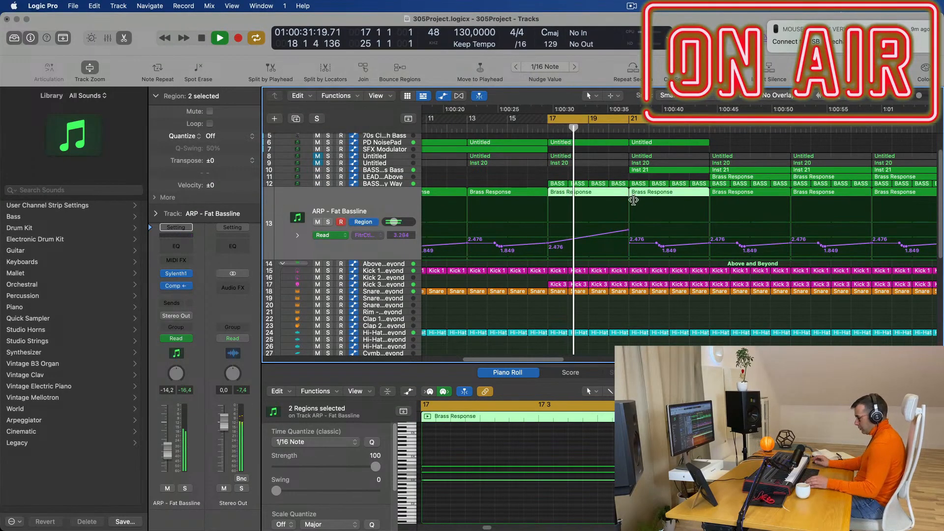
{"action": "key", "text": "super+j"}
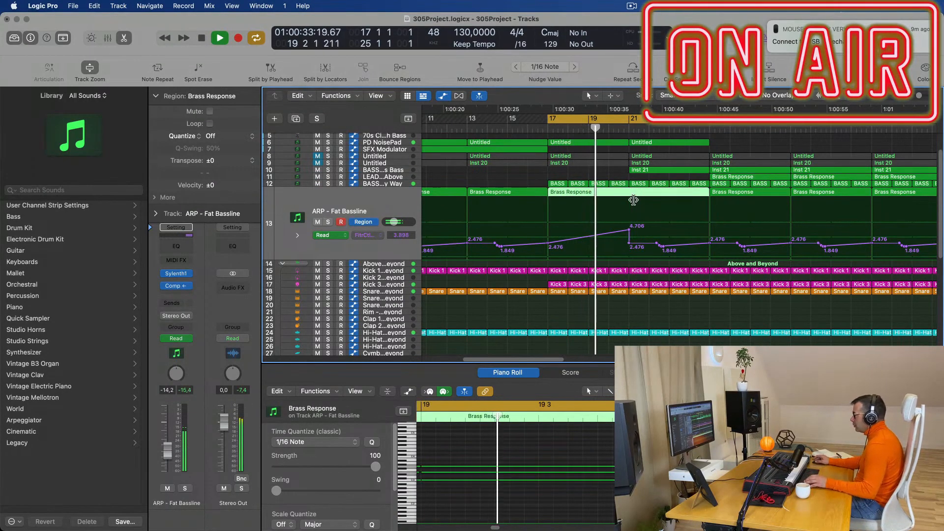
{"action": "left_click_drag", "start_coordinate": [630, 243], "coordinate": [632, 244]}
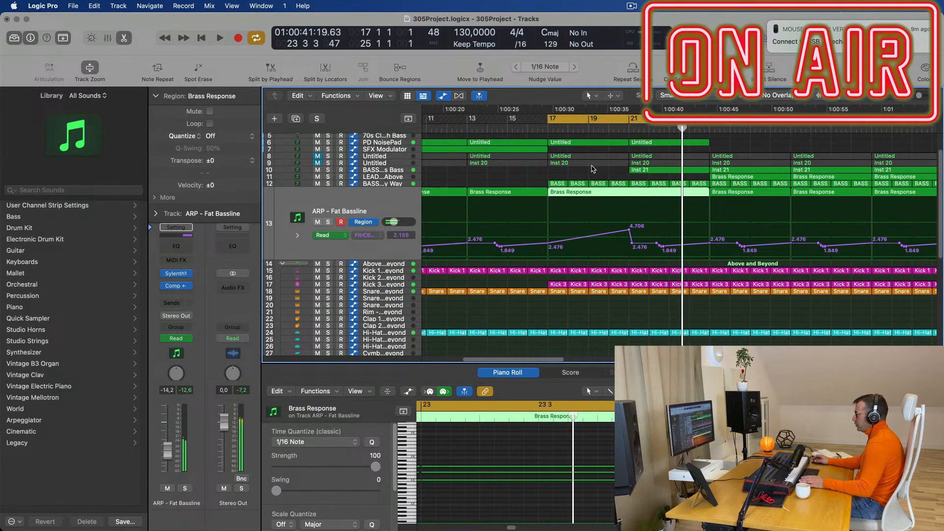
Replay the loop from bar 17 to review the filter ramp in the joined ARP - Fat Bassline region.
{"action": "key", "text": "space"}
{"action": "key", "text": "space"}
{"action": "scroll", "coordinate": [590, 199], "scroll_direction": "down", "scroll_amount": 2}
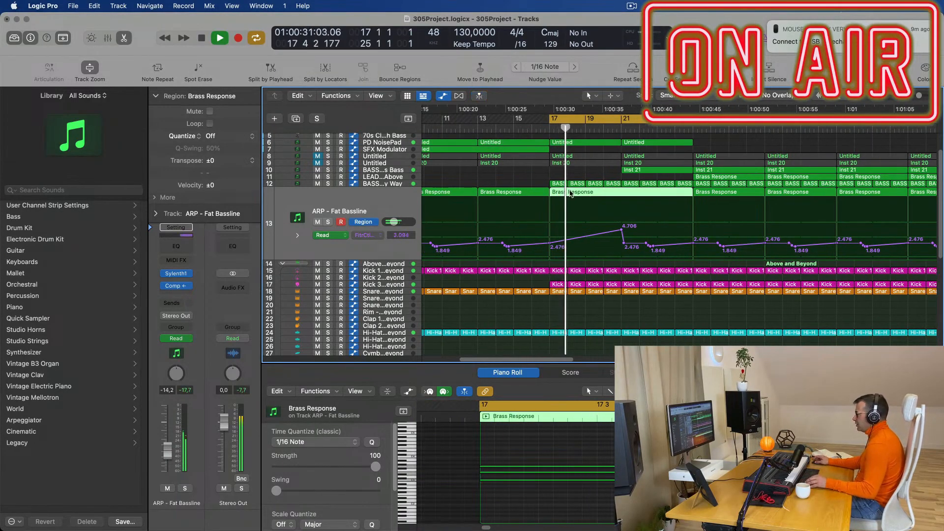
{"action": "scroll", "coordinate": [553, 187], "scroll_direction": "down", "scroll_amount": 2}
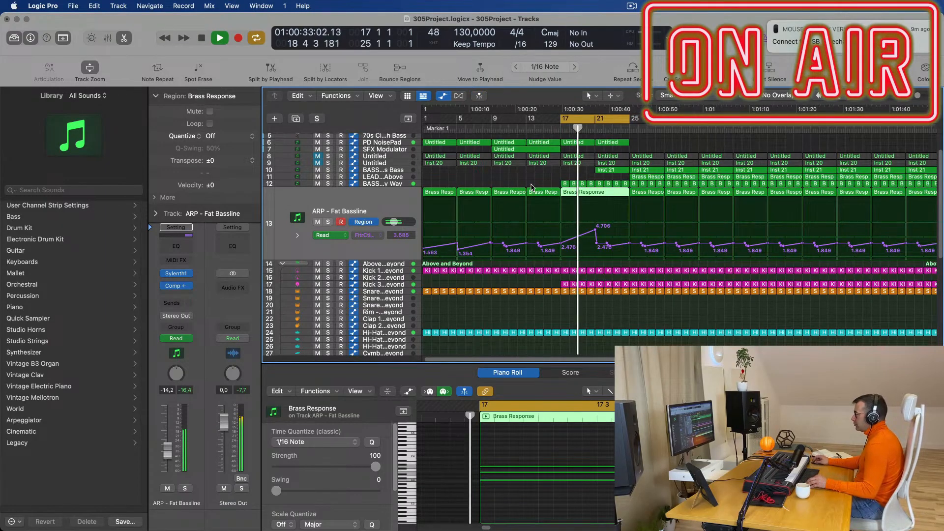
{"action": "scroll", "coordinate": [532, 189], "scroll_direction": "down", "scroll_amount": 1}
{"action": "scroll", "coordinate": [537, 190], "scroll_direction": "up", "scroll_amount": 2}
{"action": "scroll", "coordinate": [585, 227], "scroll_direction": "up", "scroll_amount": 2}
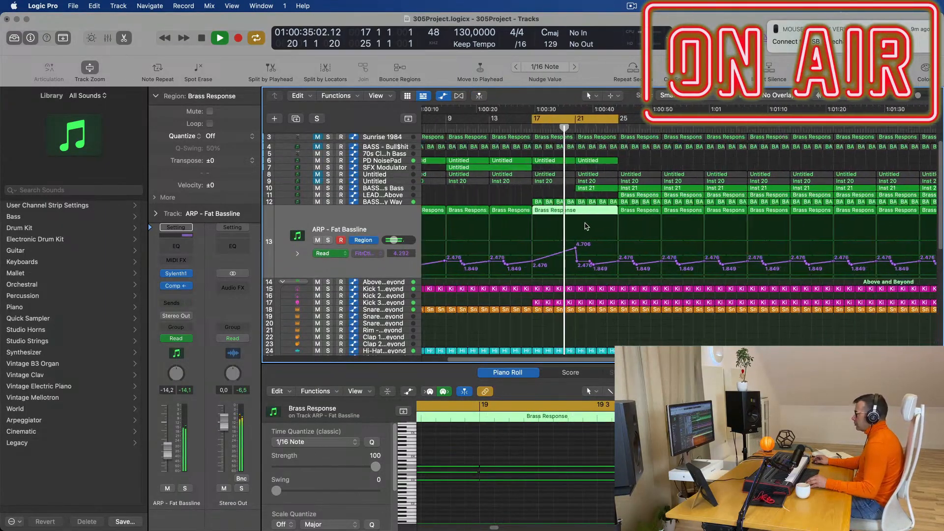
Set the BASS - Fat Chorus Bass volume to -12.2 dB and select a note of its bar 21 region in the Piano Roll.
{"action": "left_click", "coordinate": [411, 190]}
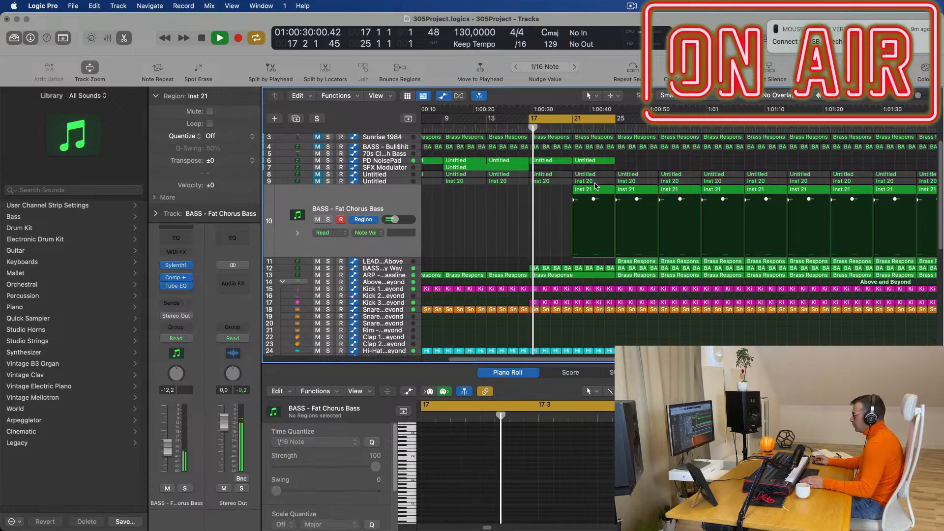
{"action": "key", "text": "e"}
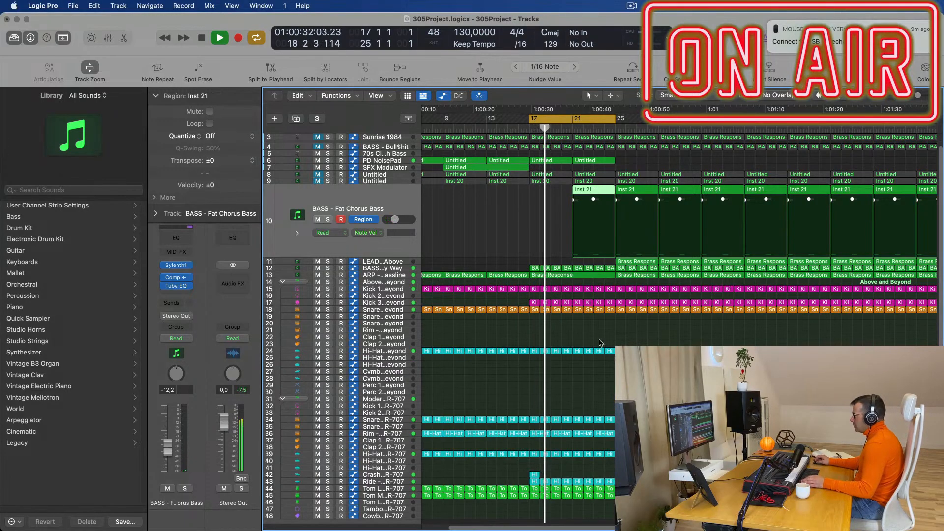
{"action": "key", "text": "e"}
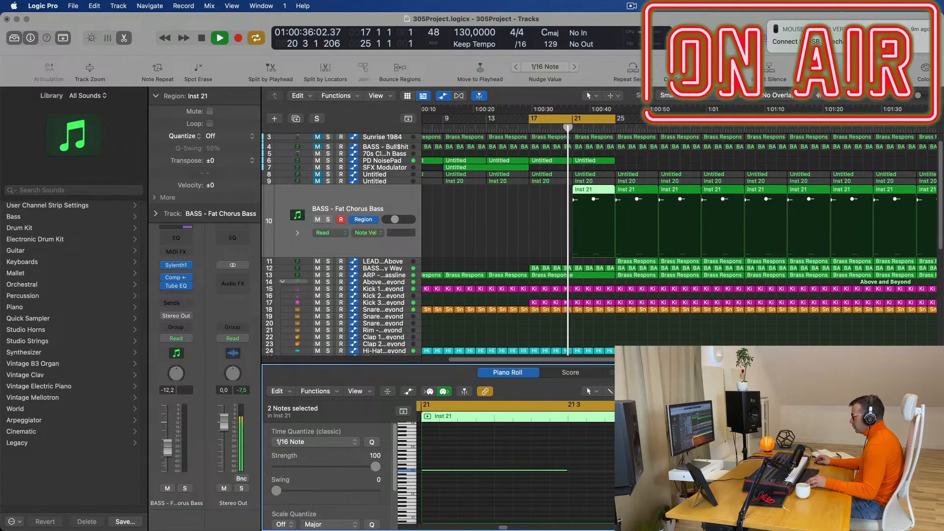
{"action": "left_click", "coordinate": [527, 469]}
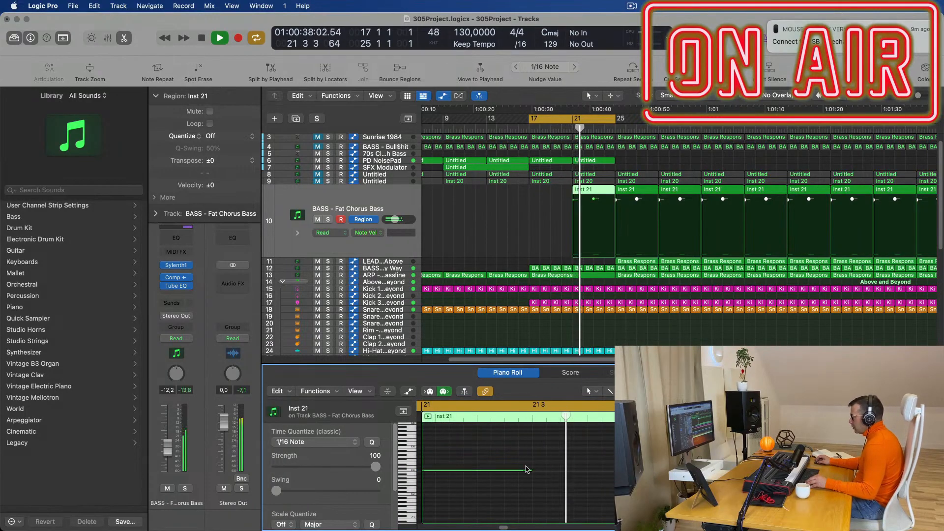
{"action": "left_click_drag", "start_coordinate": [530, 469], "coordinate": [463, 478]}
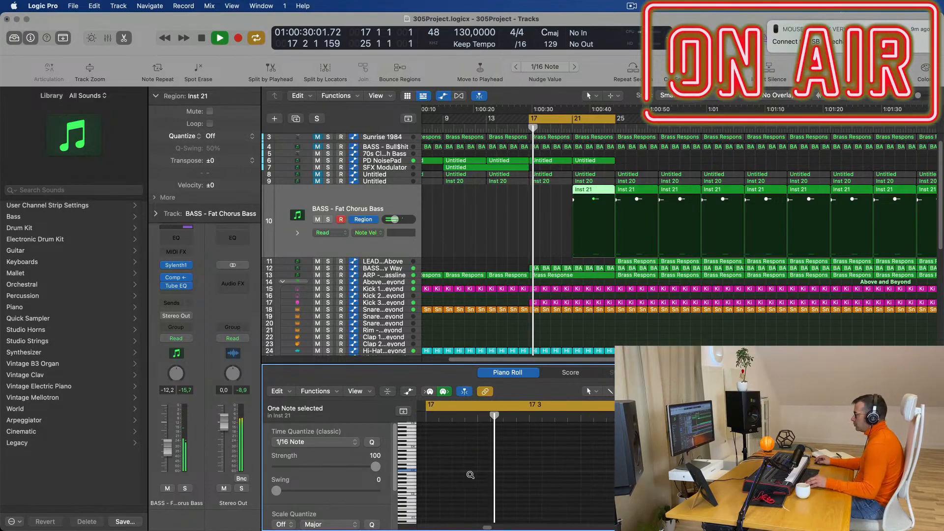
Review the arrangement around bars 17 to 25 while replaying the loop with the adjusted Fat Chorus Bass.
{"action": "scroll", "coordinate": [499, 226], "scroll_direction": "left", "scroll_amount": 5}
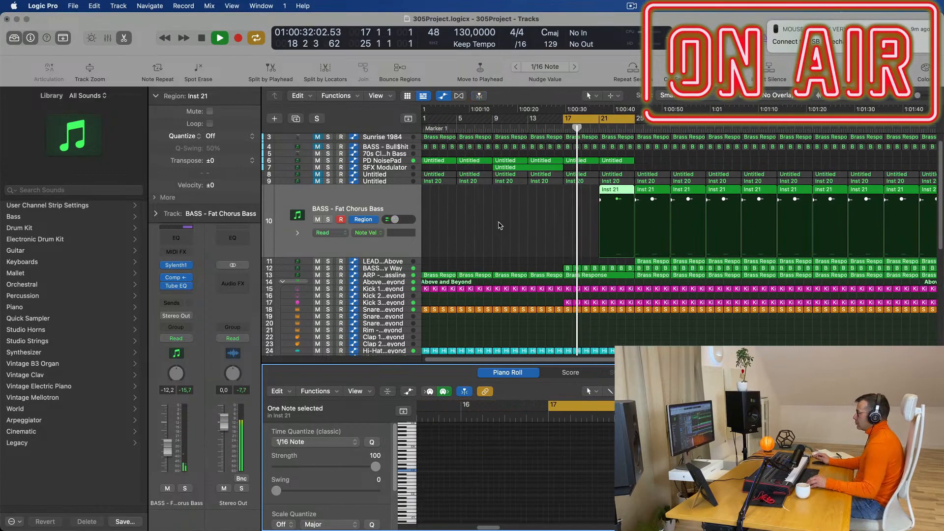
{"action": "scroll", "coordinate": [514, 224], "scroll_direction": "up", "scroll_amount": 5}
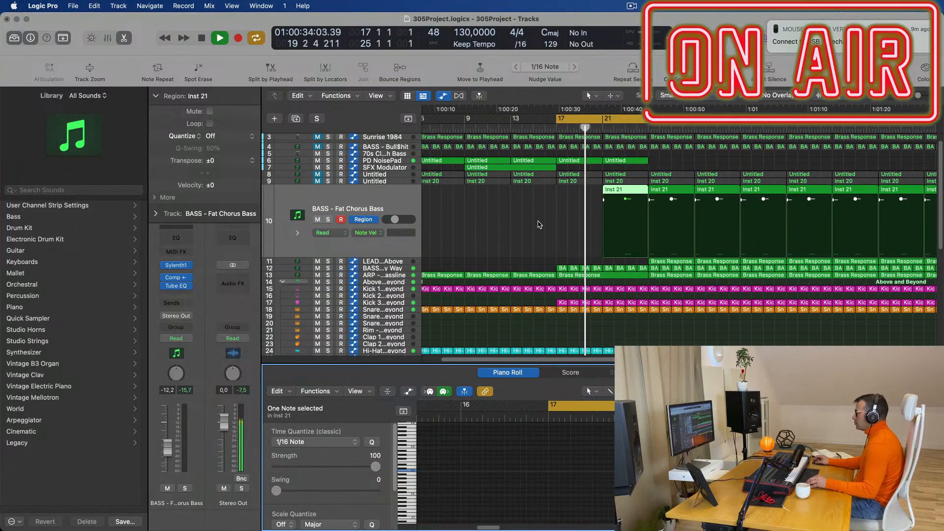
{"action": "scroll", "coordinate": [538, 229], "scroll_direction": "right", "scroll_amount": 3}
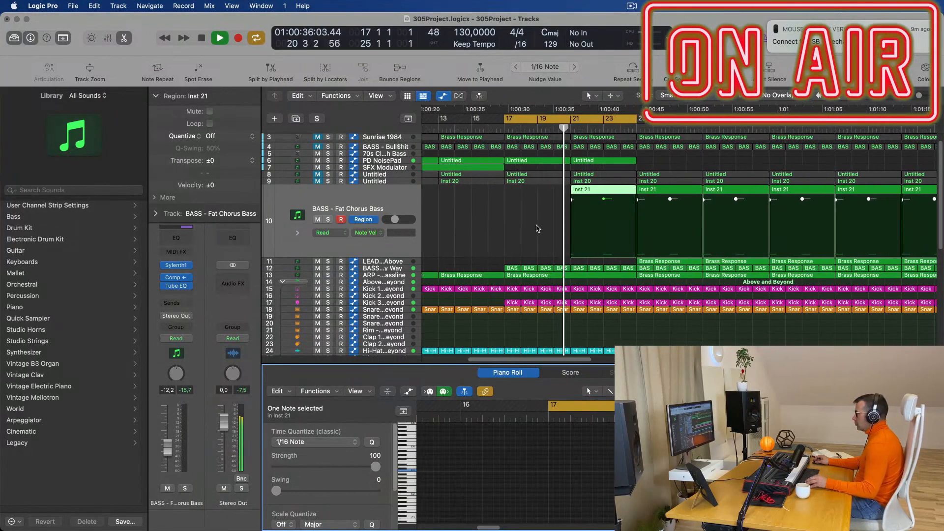
{"action": "scroll", "coordinate": [542, 225], "scroll_direction": "left", "scroll_amount": 5}
{"action": "key", "text": "space"}
{"action": "key", "text": "space"}
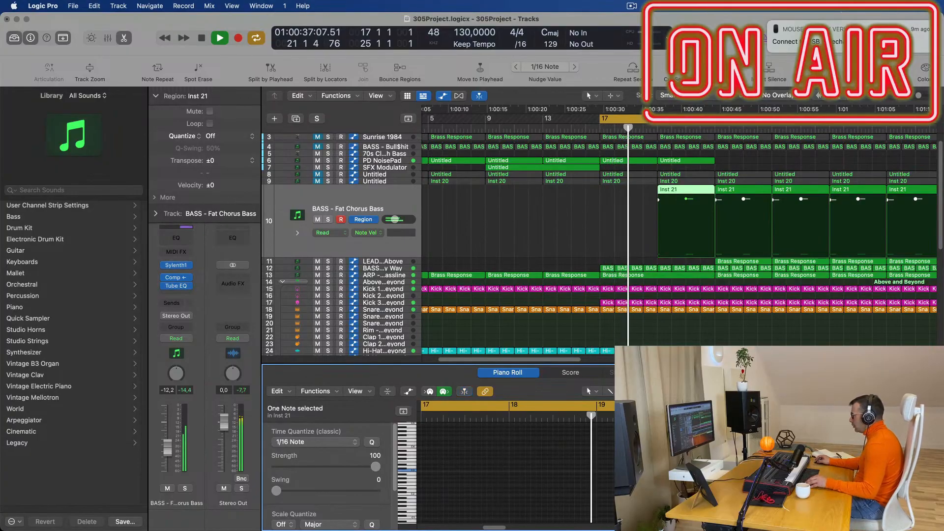
{"action": "left_click", "coordinate": [400, 199]}
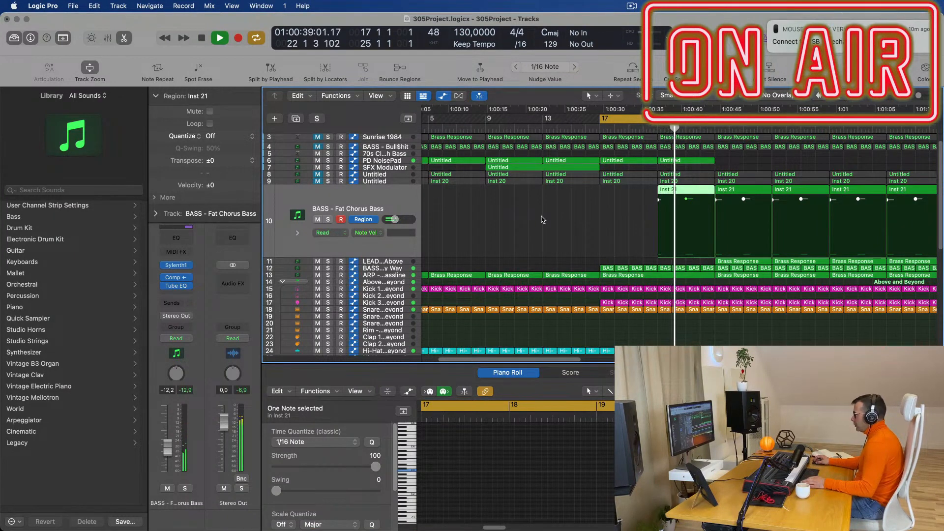
{"action": "key", "text": "super+Right"}
{"action": "key", "text": "super+Right"}
{"action": "key", "text": "super+Right"}
{"action": "key", "text": "super+Right"}
{"action": "key", "text": "space"}
{"action": "key", "text": "space"}
{"action": "key", "text": "super+Left"}
{"action": "key", "text": "super+Left"}
{"action": "key", "text": "super+Left"}
{"action": "key", "text": "super+Left"}
Copy a Snare 1 - Above and Beyond region to just after bar 21 and place the copy on the Snare 3 track.
{"action": "scroll", "coordinate": [666, 253], "scroll_direction": "down", "scroll_amount": 5}
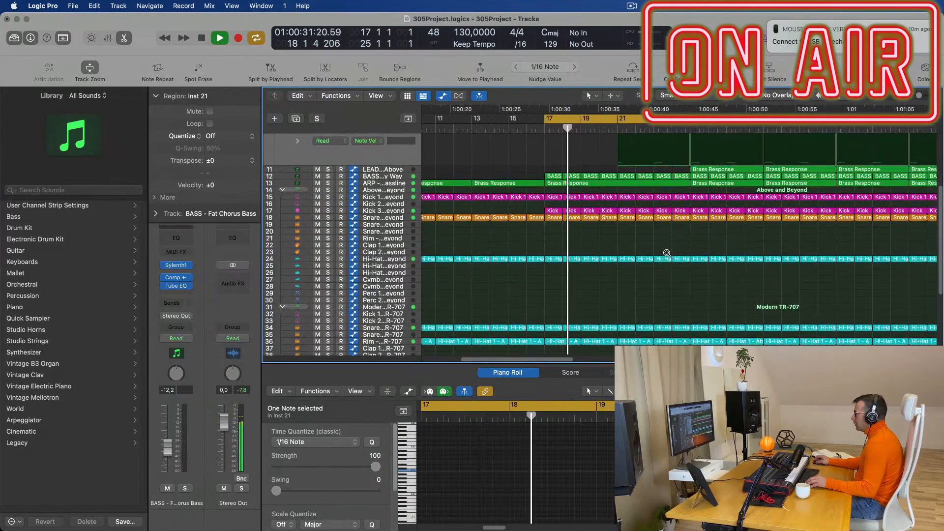
{"action": "scroll", "coordinate": [654, 256], "scroll_direction": "up", "scroll_amount": 3}
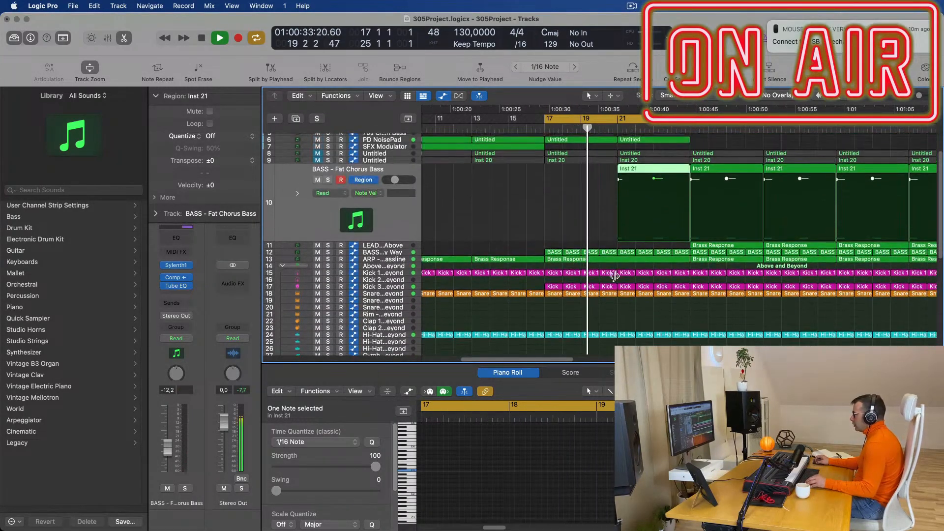
{"action": "left_click_drag", "start_coordinate": [611, 296], "coordinate": [630, 303]}
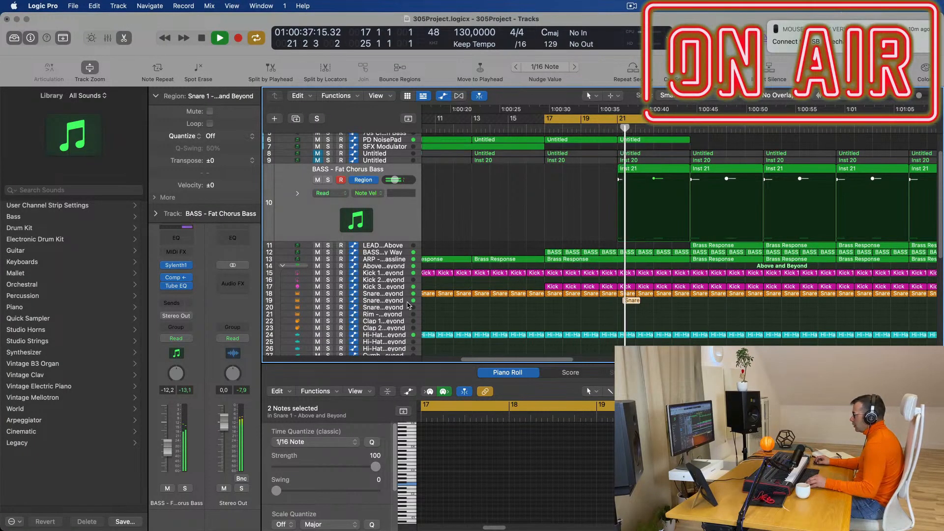
{"action": "left_click", "coordinate": [385, 303]}
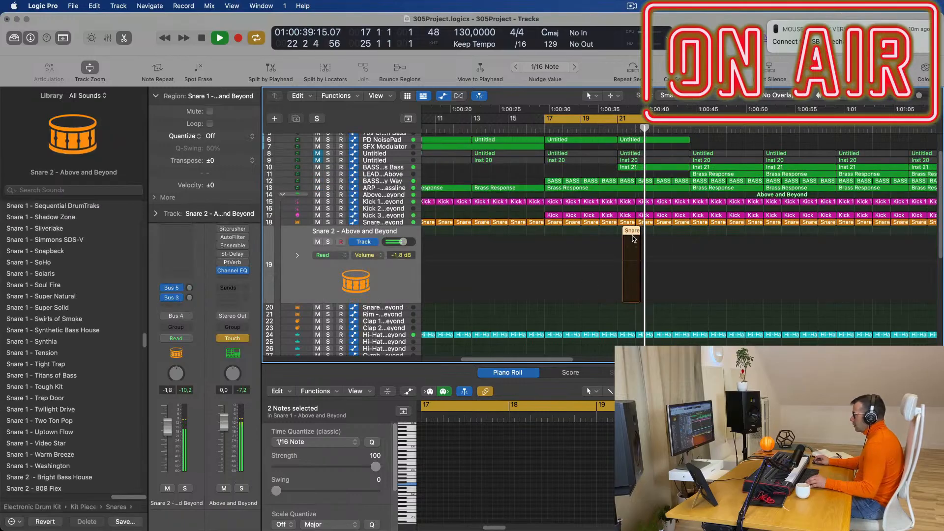
{"action": "left_click_drag", "start_coordinate": [630, 299], "coordinate": [631, 307]}
Rearrange and duplicate the copied snare region's notes in the Piano Roll so the region spans bars 21 to 23.
{"action": "scroll", "coordinate": [493, 332], "scroll_direction": "left", "scroll_amount": 5}
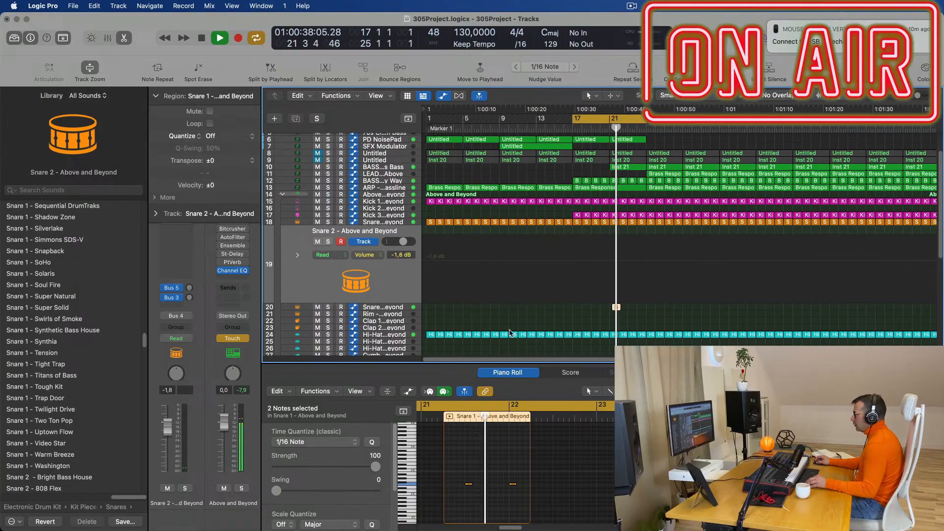
{"action": "scroll", "coordinate": [492, 318], "scroll_direction": "right", "scroll_amount": 4}
{"action": "scroll", "coordinate": [548, 285], "scroll_direction": "right", "scroll_amount": 5}
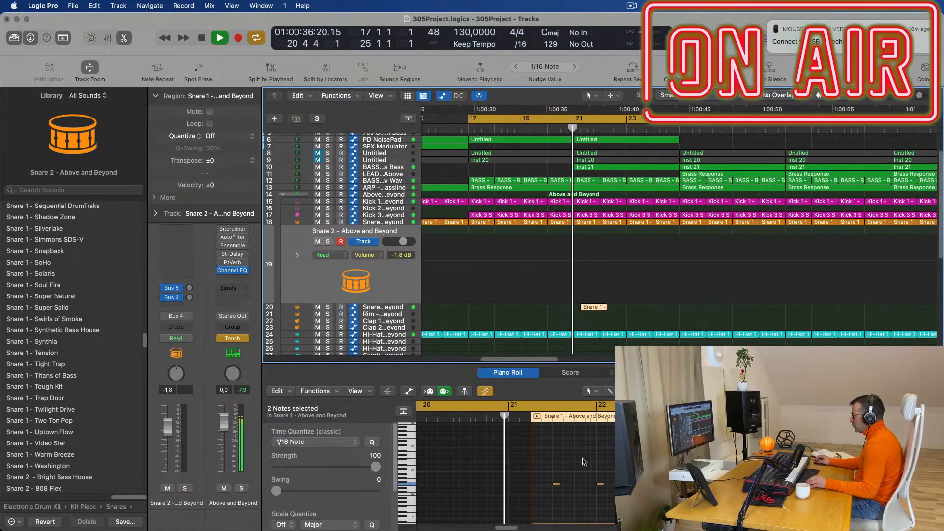
{"action": "left_click", "coordinate": [556, 475]}
{"action": "key", "text": "super+a"}
{"action": "key", "text": "super+Right"}
{"action": "key", "text": "super+Right"}
{"action": "left_click_drag", "start_coordinate": [545, 488], "coordinate": [525, 487]}
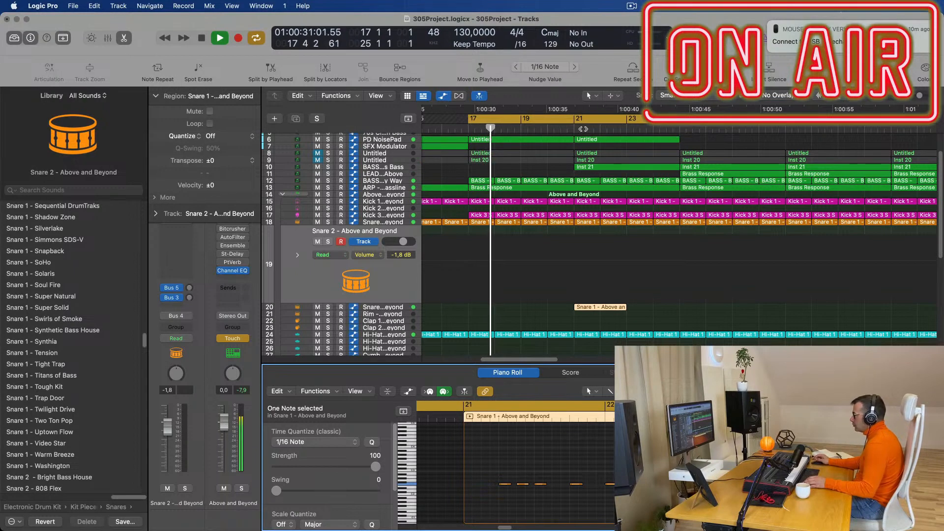
Set the Snare 2 - Above and Beyond volume to -6.0 dB, and select the Snare 3 track and its bar 21 region.
{"action": "left_click", "coordinate": [461, 252]}
{"action": "left_click_drag", "start_coordinate": [158, 435], "coordinate": [163, 442]}
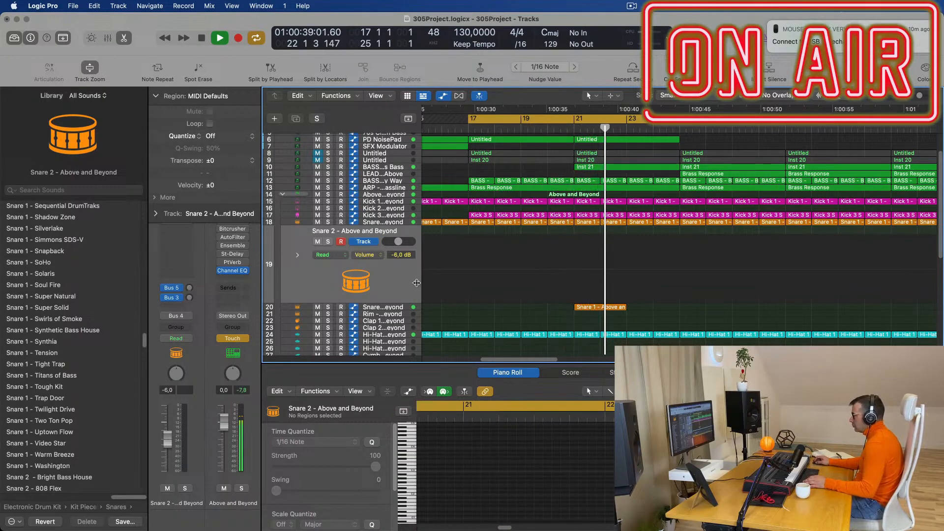
{"action": "left_click_drag", "start_coordinate": [397, 303], "coordinate": [398, 297]}
{"action": "left_click", "coordinate": [600, 301]}
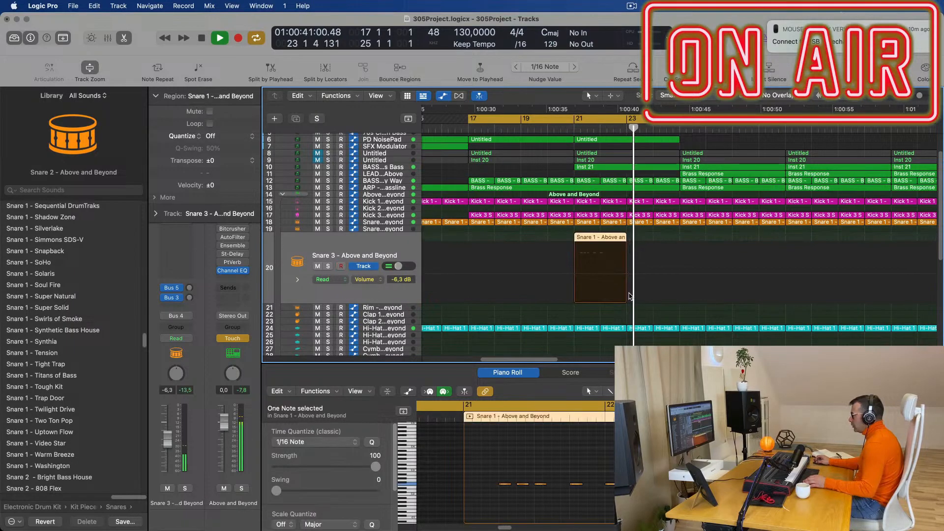
Copy the Snare 3 track's bar 21 region onto the Hi-Hat Open - Modern TR-707 track and delete the original region.
{"action": "scroll", "coordinate": [646, 290], "scroll_direction": "down", "scroll_amount": 10}
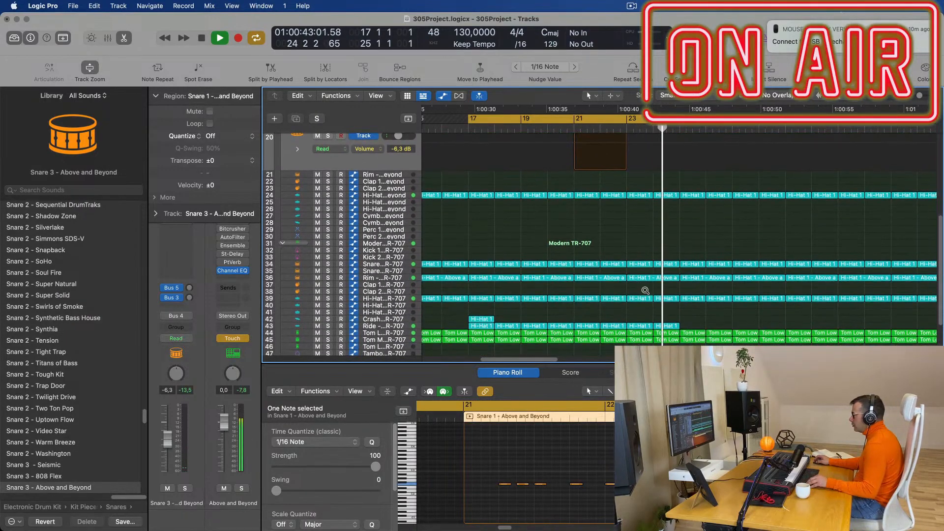
{"action": "scroll", "coordinate": [651, 197], "scroll_direction": "up", "scroll_amount": 2}
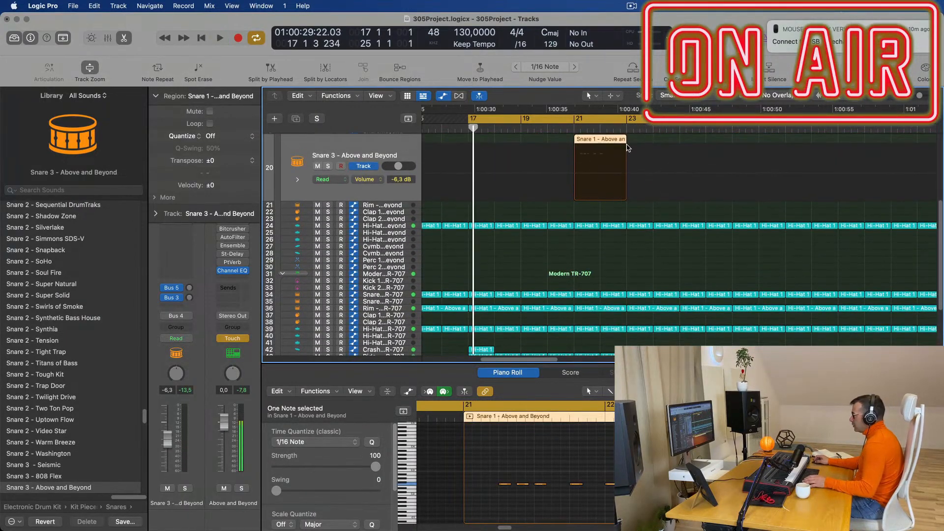
{"action": "left_click_drag", "start_coordinate": [605, 141], "coordinate": [602, 346]}
{"action": "key", "text": "space"}
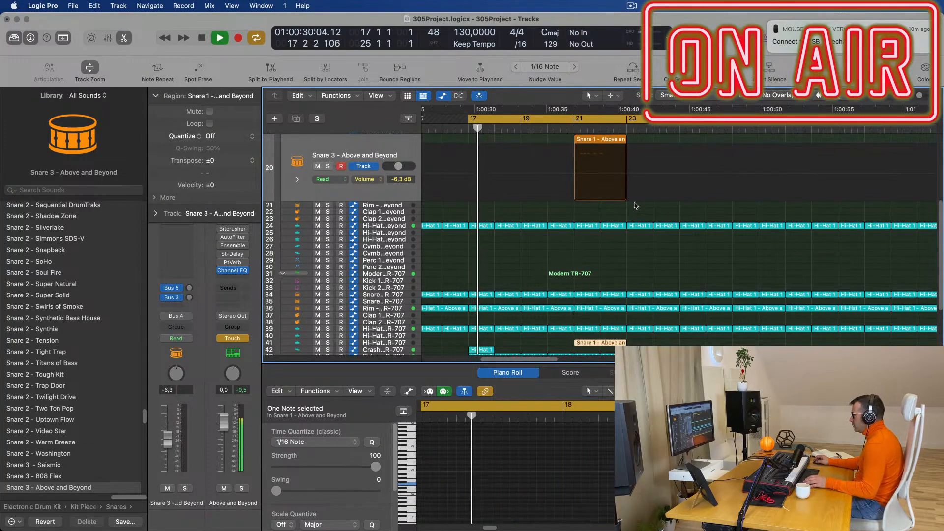
{"action": "left_click", "coordinate": [616, 141]}
{"action": "key", "text": "Delete"}
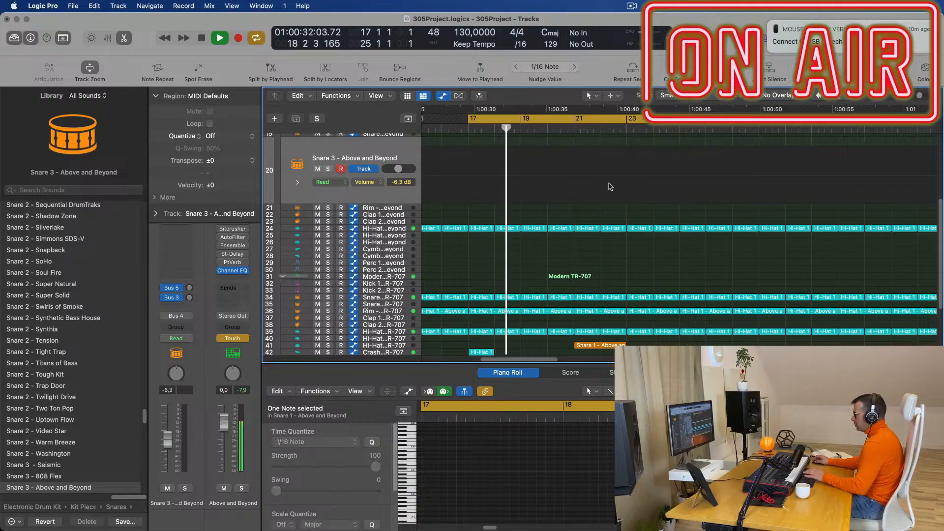
Raise the pitch of all five notes in the Hi-Hat Open - Modern TR-707 track's bar 21 region and audition them.
{"action": "key", "text": "super+Right"}
{"action": "key", "text": "super+Right"}
{"action": "scroll", "coordinate": [640, 221], "scroll_direction": "down", "scroll_amount": 3}
{"action": "key", "text": "super+Left"}
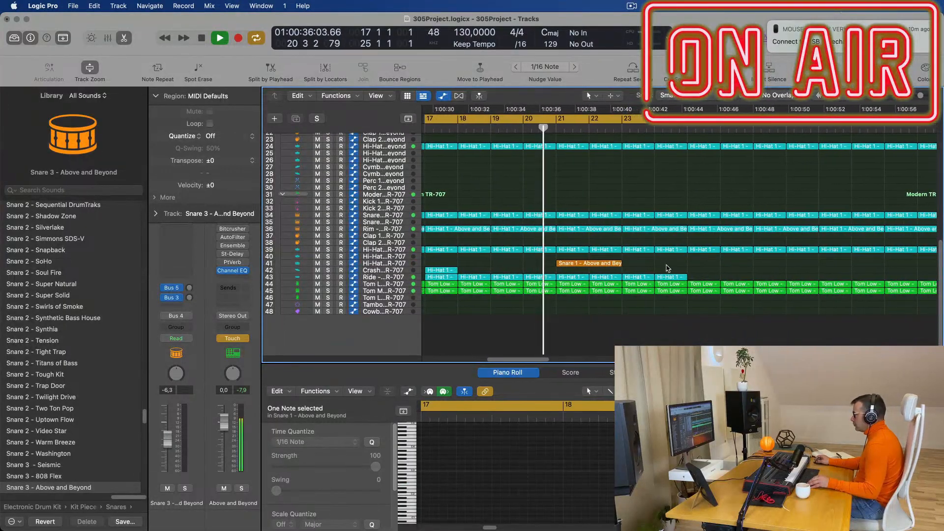
{"action": "key", "text": "super+Right"}
{"action": "key", "text": "super+Left"}
{"action": "scroll", "coordinate": [653, 261], "scroll_direction": "left", "scroll_amount": 3}
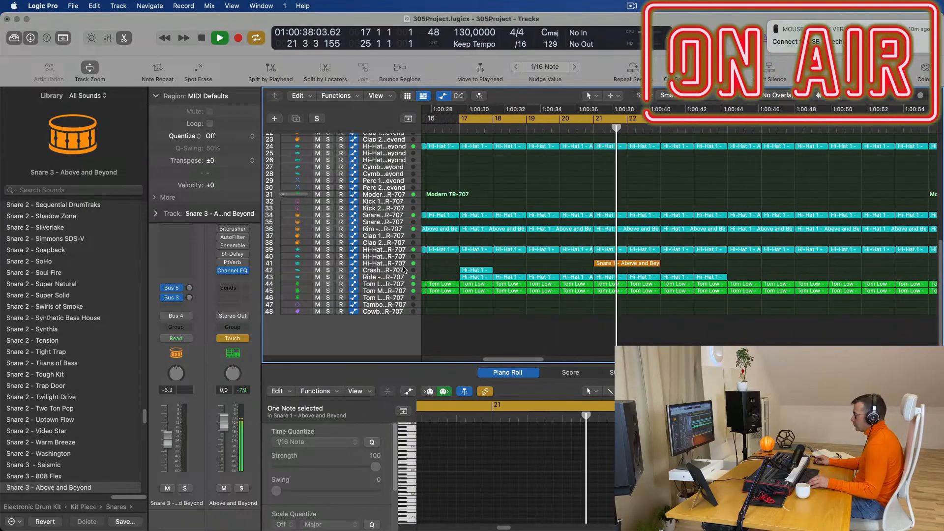
{"action": "left_click", "coordinate": [610, 264]}
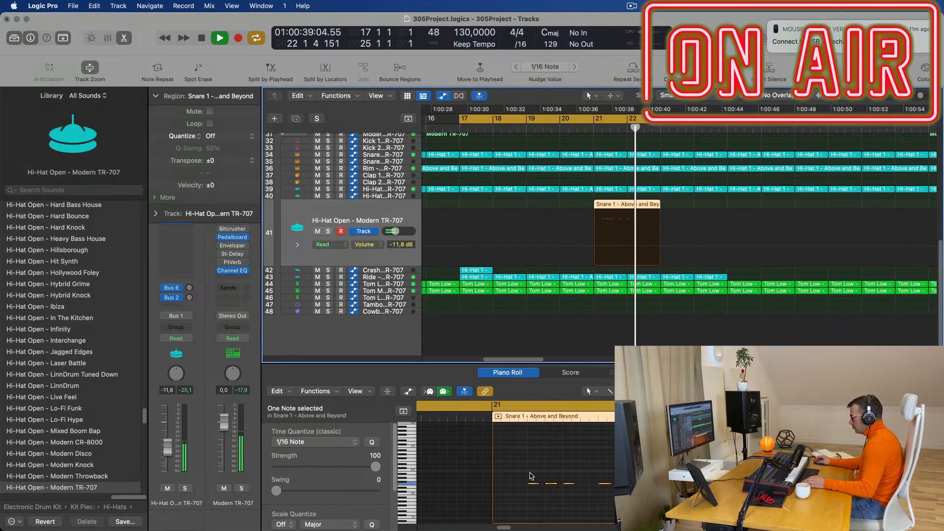
{"action": "left_click", "coordinate": [631, 465]}
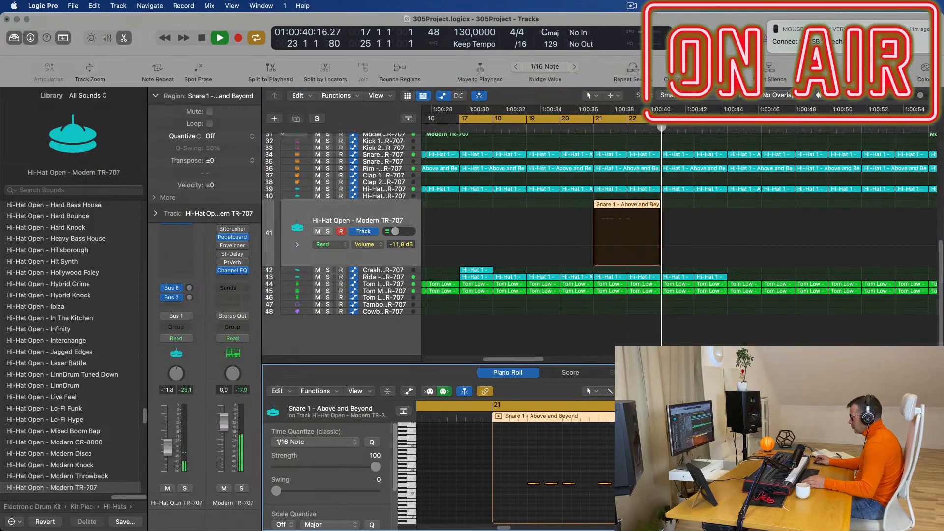
{"action": "left_click", "coordinate": [590, 129]}
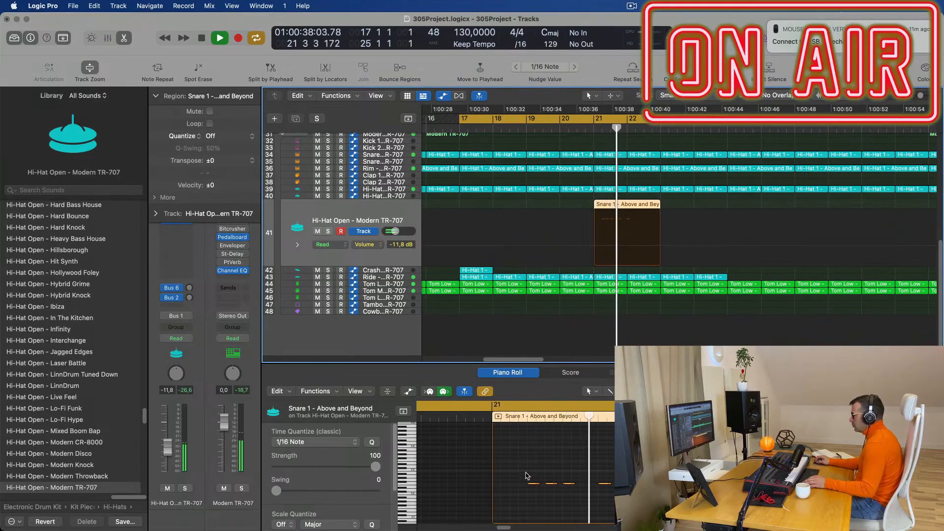
{"action": "left_click_drag", "start_coordinate": [525, 472], "coordinate": [618, 495]}
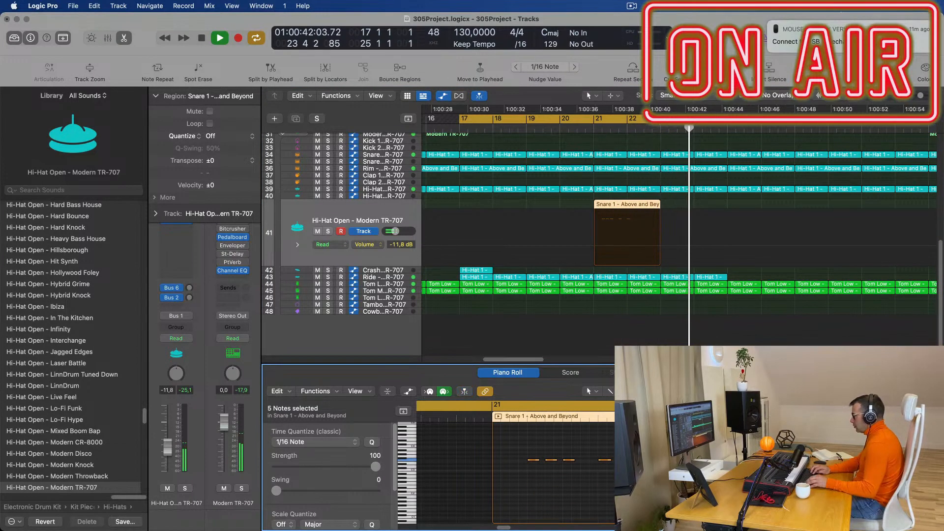
{"action": "left_click", "coordinate": [589, 128]}
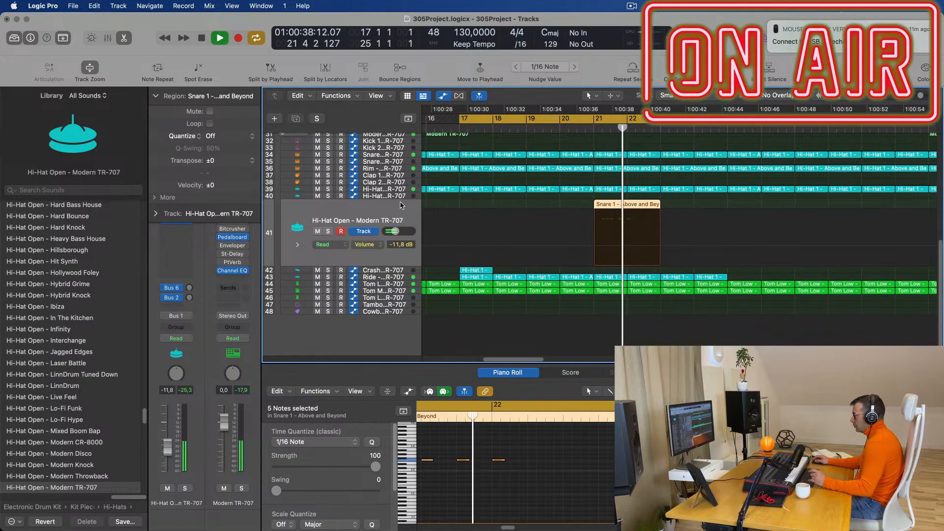
Shift the last two notes of the Hi-Hat Open region slightly later in the Piano Roll and replay the loop.
{"action": "left_click_drag", "start_coordinate": [530, 454], "coordinate": [484, 475]}
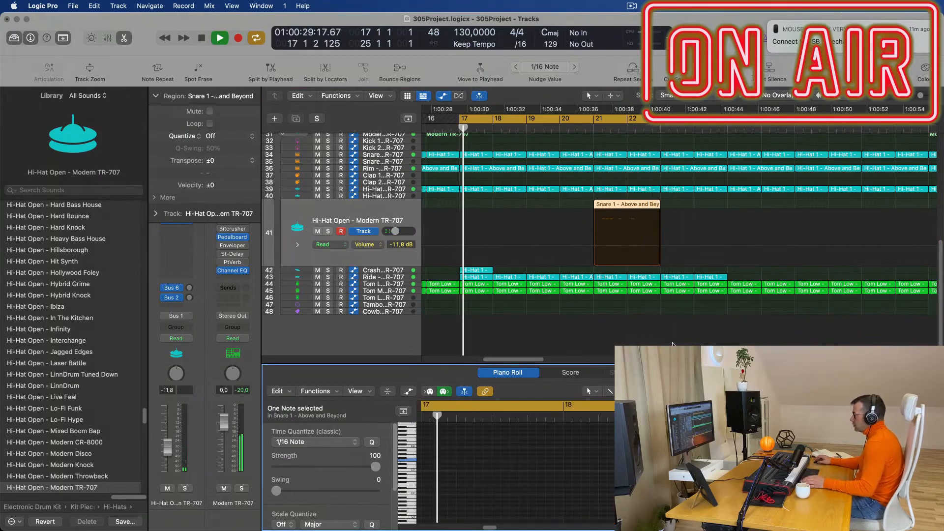
{"action": "scroll", "coordinate": [645, 174], "scroll_direction": "down", "scroll_amount": 5}
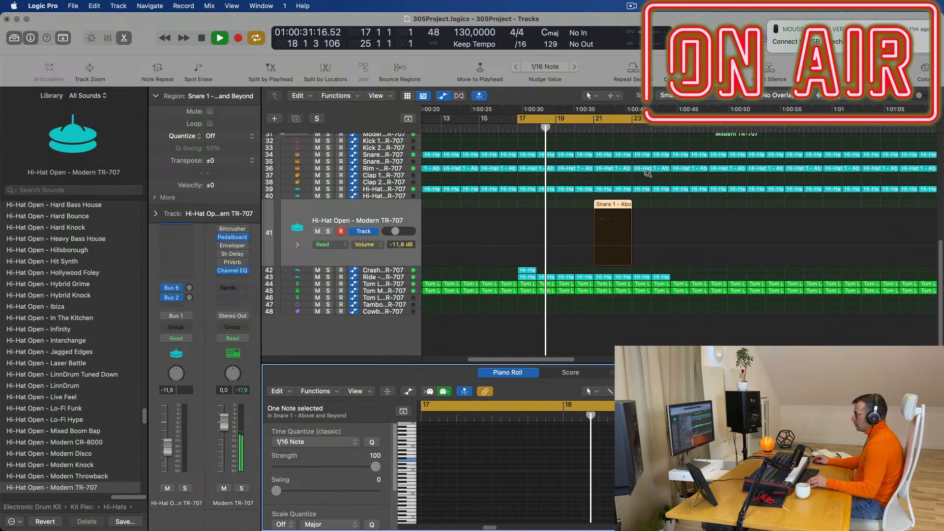
{"action": "key", "text": "super+Right"}
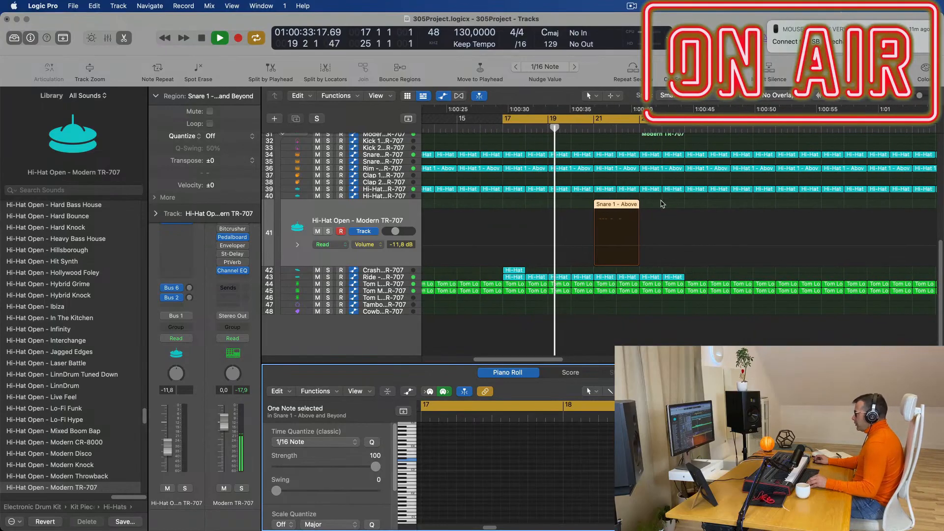
{"action": "scroll", "coordinate": [664, 204], "scroll_direction": "up", "scroll_amount": 10}
{"action": "scroll", "coordinate": [664, 203], "scroll_direction": "down", "scroll_amount": 3}
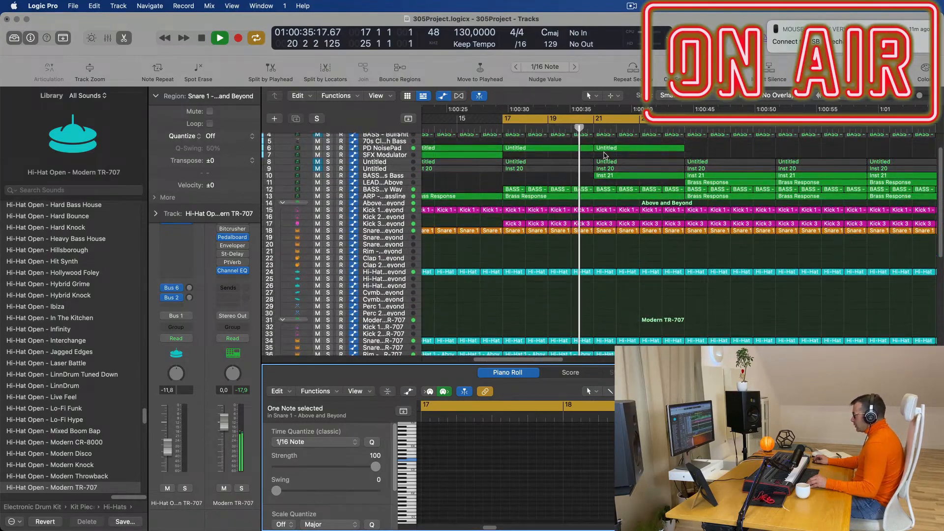
{"action": "scroll", "coordinate": [663, 233], "scroll_direction": "down", "scroll_amount": 3}
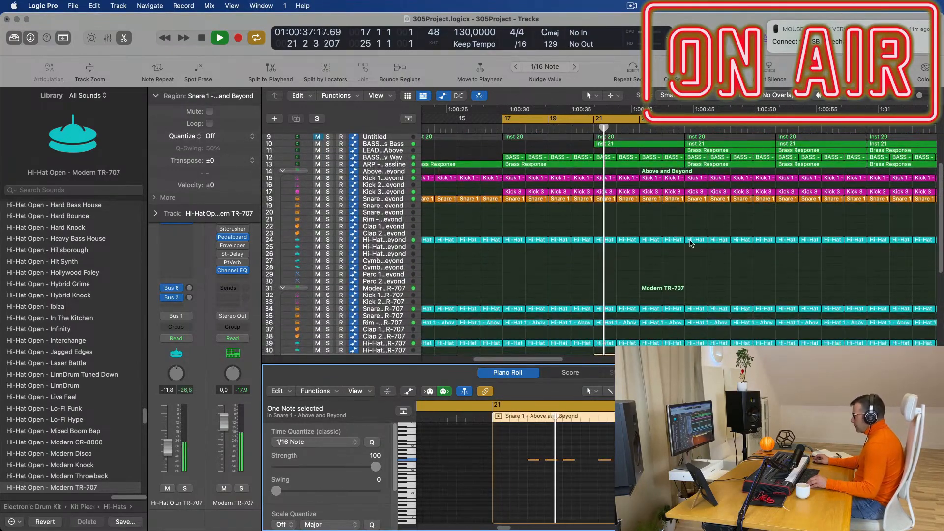
{"action": "scroll", "coordinate": [541, 477], "scroll_direction": "right", "scroll_amount": 3}
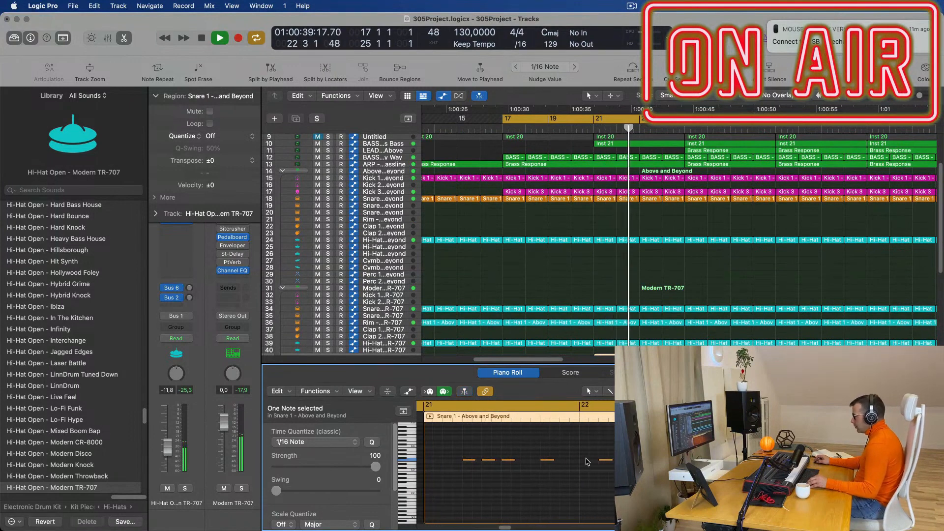
{"action": "key", "text": "space"}
{"action": "key", "text": "space"}
{"action": "scroll", "coordinate": [651, 335], "scroll_direction": "down", "scroll_amount": 1}
{"action": "scroll", "coordinate": [652, 336], "scroll_direction": "down", "scroll_amount": 5}
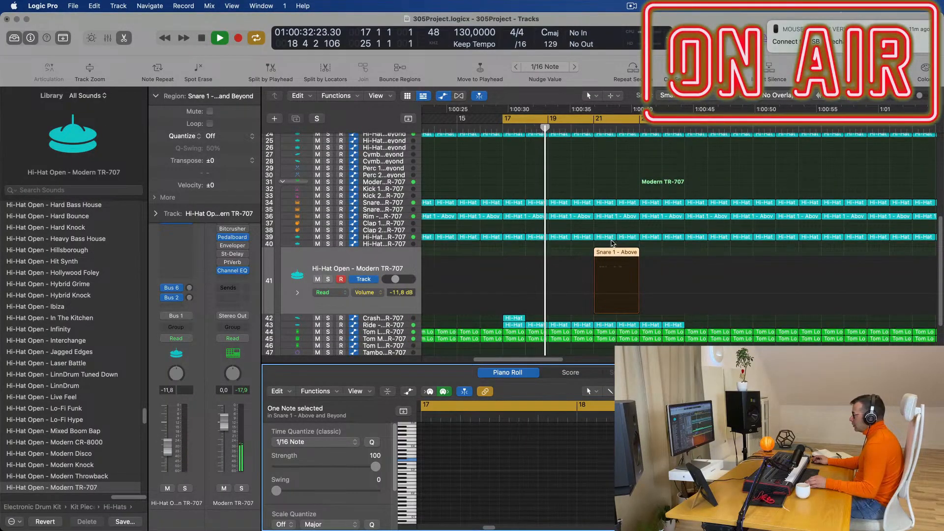
Move the bar 21 region to the Snare 2 - Modern TR-707 track and return its five notes to their original pitch.
{"action": "left_click_drag", "start_coordinate": [613, 253], "coordinate": [612, 209]}
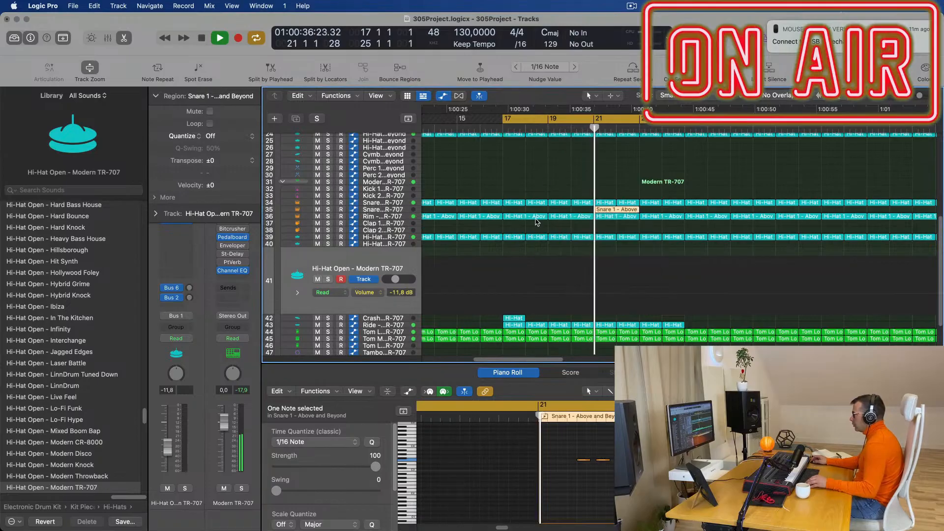
{"action": "left_click", "coordinate": [574, 420]}
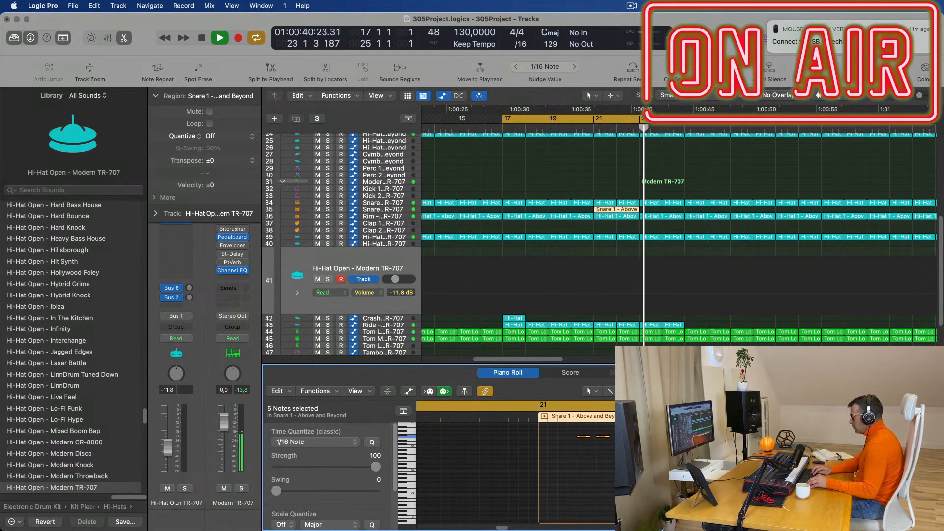
{"action": "key", "text": "space"}
{"action": "key", "text": "space"}
{"action": "left_click", "coordinate": [590, 169]}
{"action": "left_click", "coordinate": [587, 130]}
{"action": "scroll", "coordinate": [467, 181], "scroll_direction": "left", "scroll_amount": 3}
{"action": "left_click", "coordinate": [397, 211]}
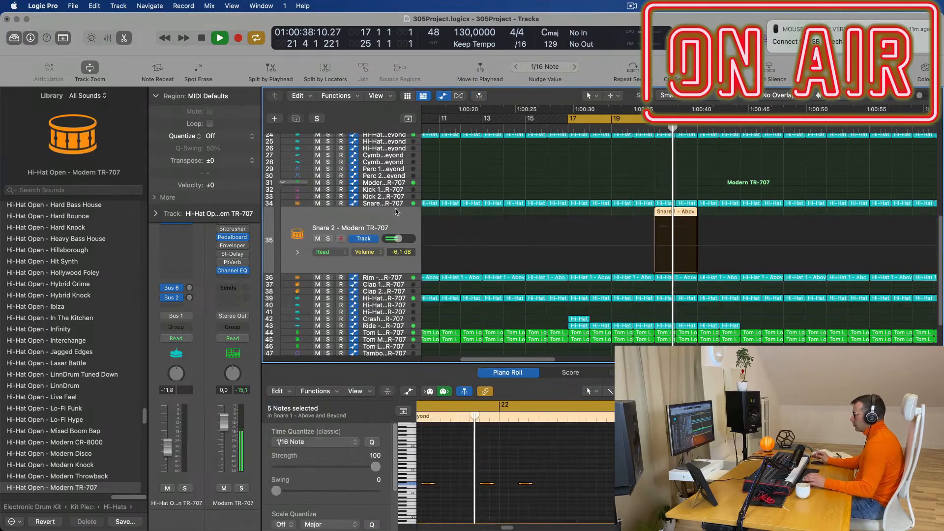
Examine the arrangement while looping bars 17 to 25 with the Snare 2 - Modern TR-707 part, dismissing the system notification.
{"action": "key", "text": "space"}
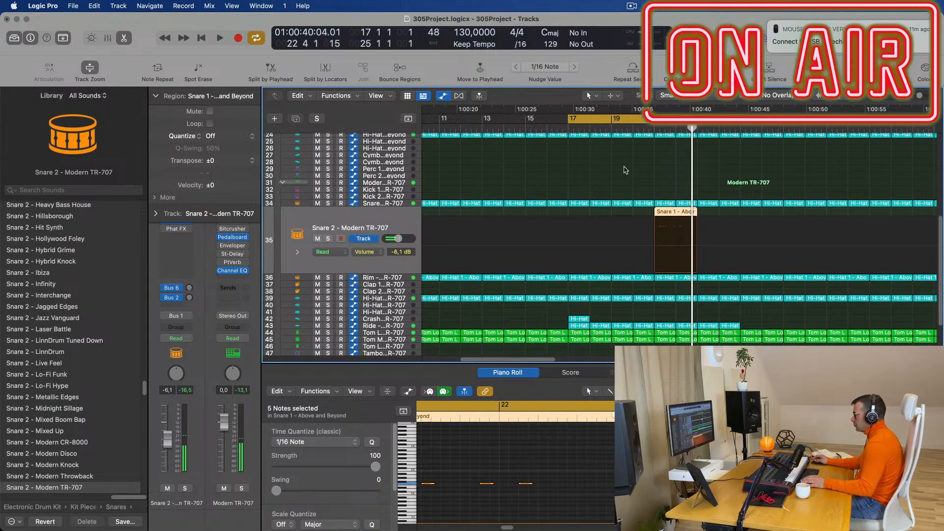
{"action": "key", "text": "space"}
{"action": "scroll", "coordinate": [628, 177], "scroll_direction": "left", "scroll_amount": 5}
{"action": "scroll", "coordinate": [664, 191], "scroll_direction": "up", "scroll_amount": 4}
{"action": "scroll", "coordinate": [668, 193], "scroll_direction": "up", "scroll_amount": 5}
{"action": "scroll", "coordinate": [679, 268], "scroll_direction": "left", "scroll_amount": 3}
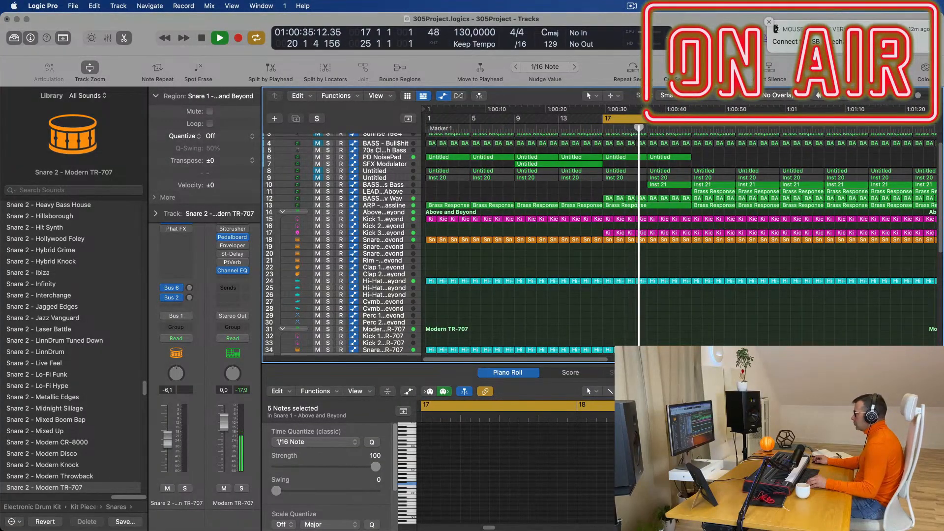
{"action": "left_click", "coordinate": [768, 22]}
{"action": "scroll", "coordinate": [631, 257], "scroll_direction": "down", "scroll_amount": 6}
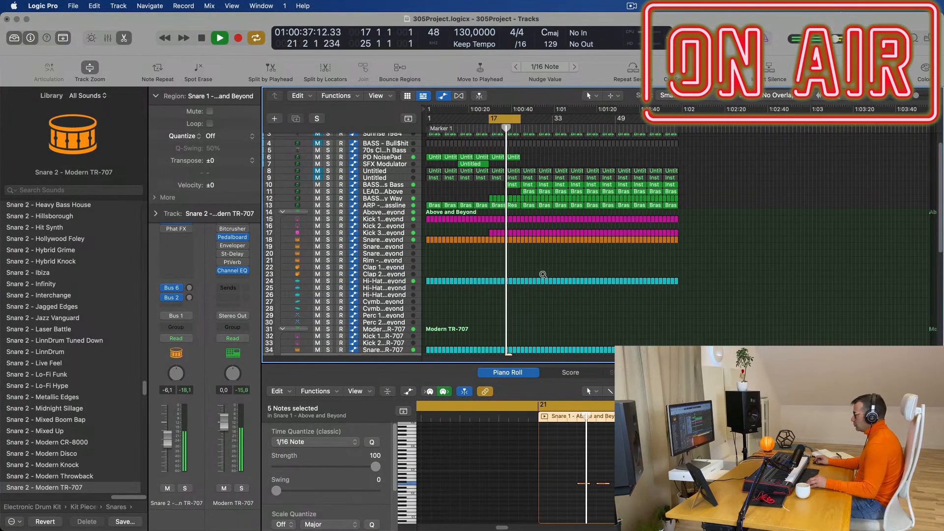
{"action": "scroll", "coordinate": [543, 274], "scroll_direction": "up", "scroll_amount": 4}
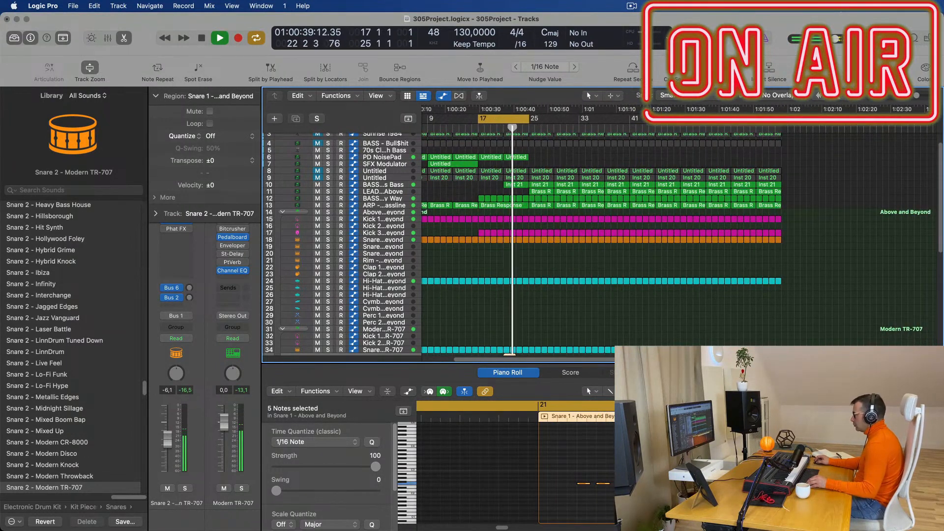
{"action": "key", "text": "space"}
{"action": "key", "text": "space"}
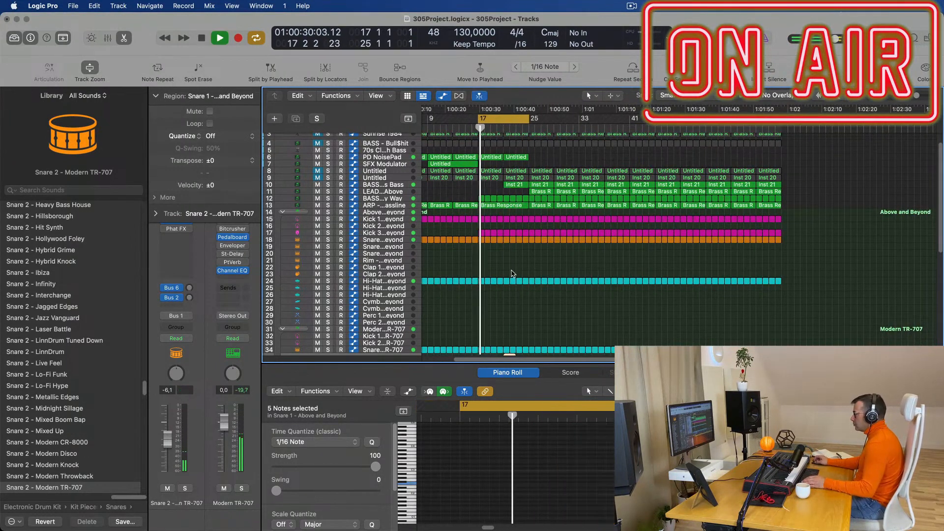
{"action": "scroll", "coordinate": [513, 275], "scroll_direction": "down", "scroll_amount": 5}
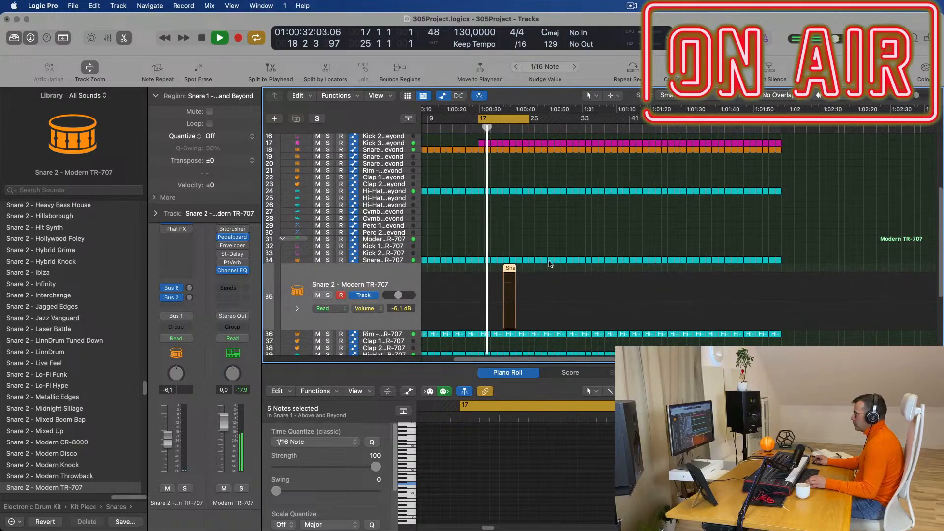
{"action": "scroll", "coordinate": [549, 264], "scroll_direction": "up", "scroll_amount": 5}
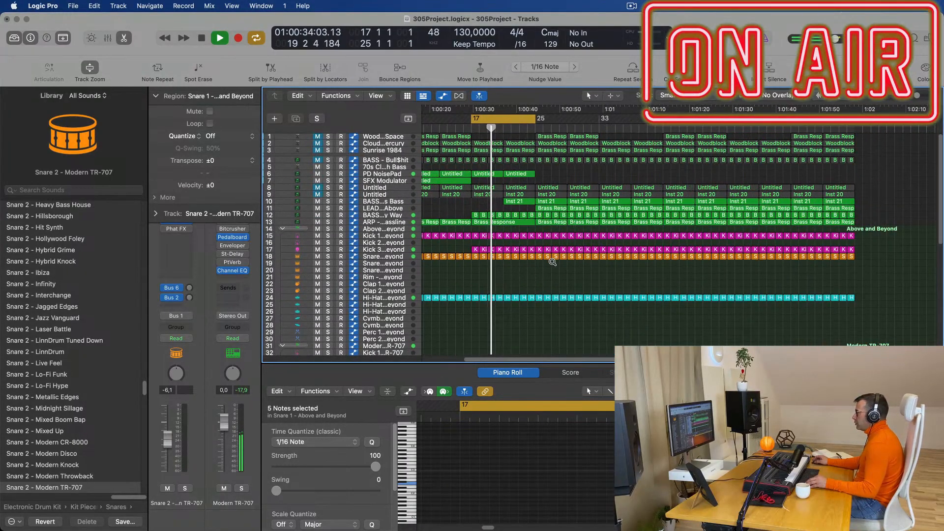
{"action": "key", "text": "super+Right"}
{"action": "scroll", "coordinate": [550, 263], "scroll_direction": "left", "scroll_amount": 1}
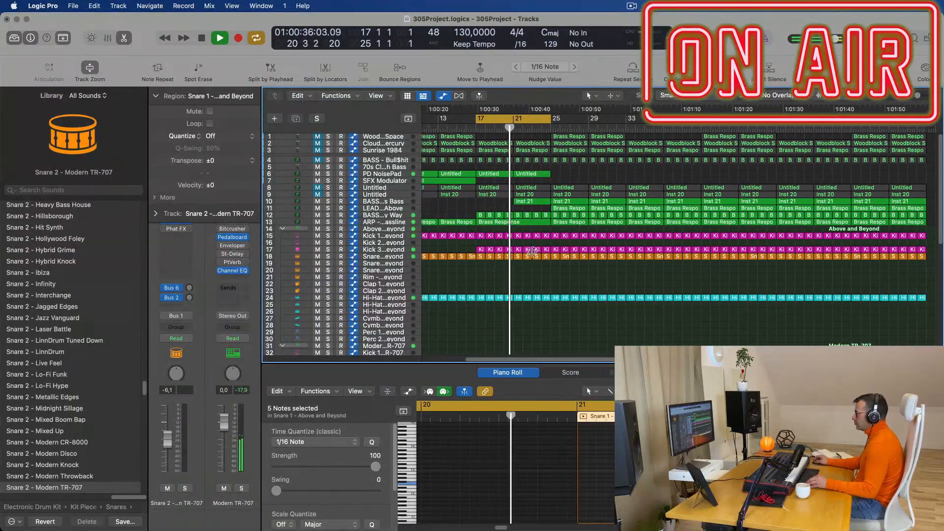
{"action": "key", "text": "super+Left"}
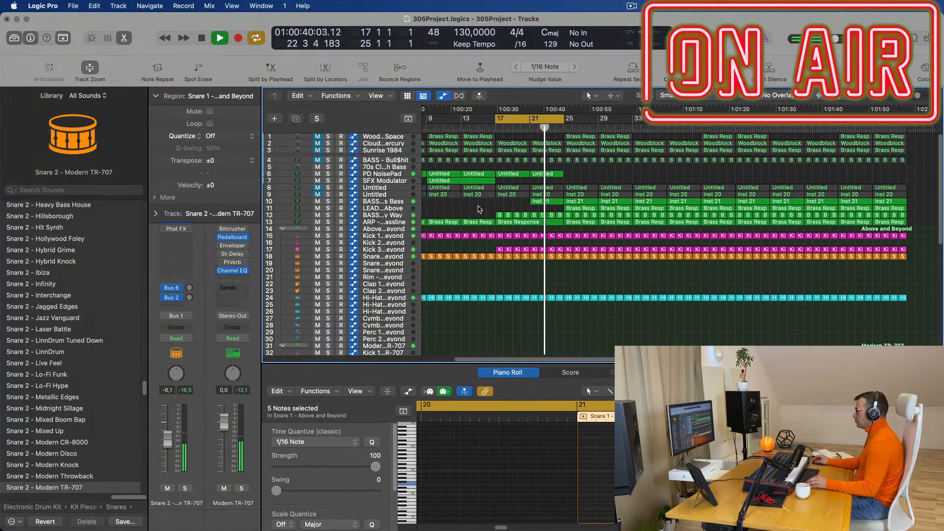
Duplicate the Snare 2 - Modern TR-707 region so the copy fills bars 23 to 25, then deselect the regions.
{"action": "scroll", "coordinate": [573, 340], "scroll_direction": "down", "scroll_amount": 6}
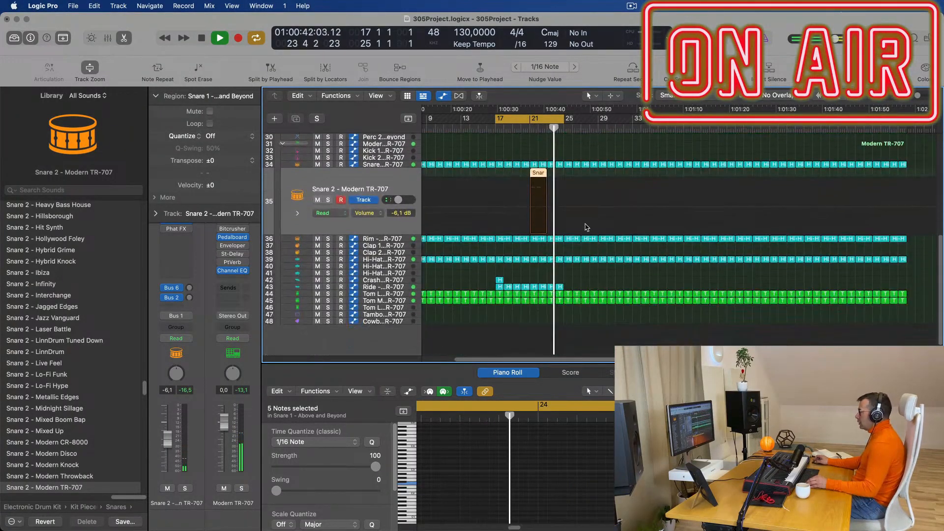
{"action": "key", "text": "space"}
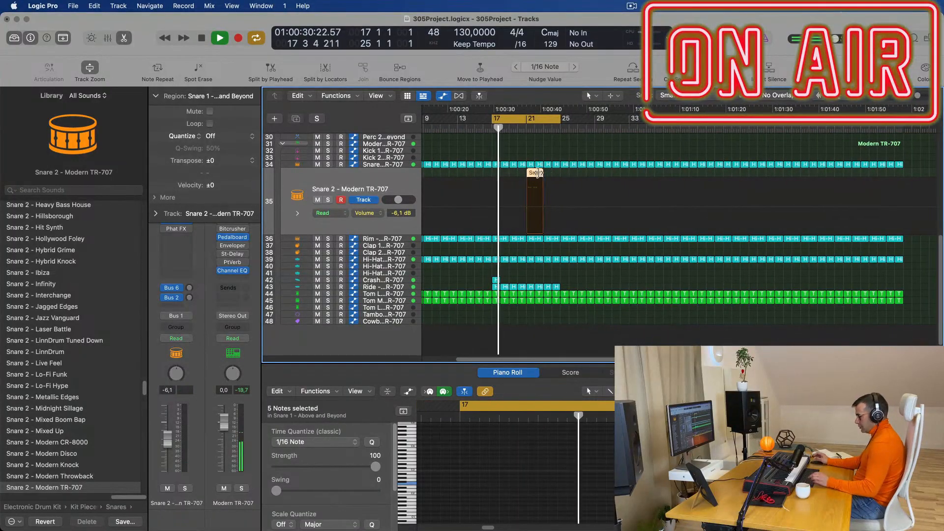
{"action": "scroll", "coordinate": [571, 206], "scroll_direction": "up", "scroll_amount": 5}
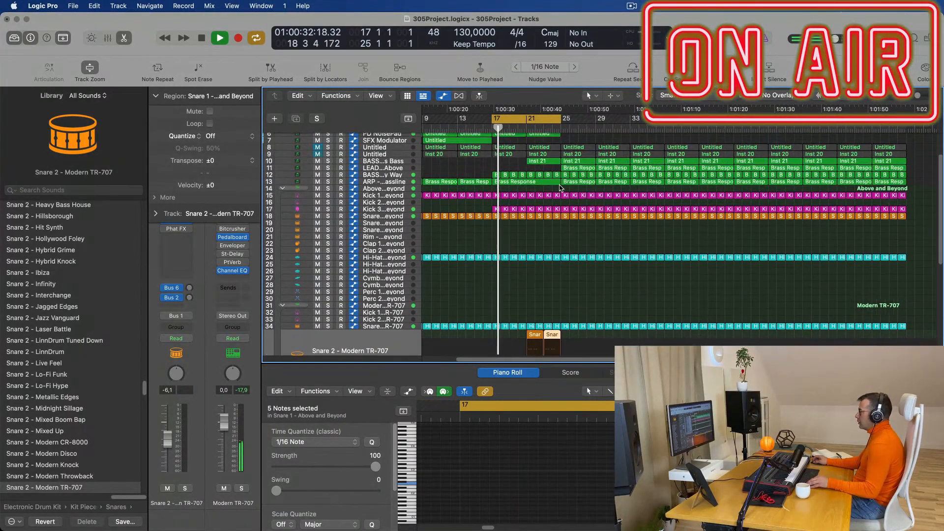
{"action": "key", "text": "super+Left"}
{"action": "key", "text": "super+Left"}
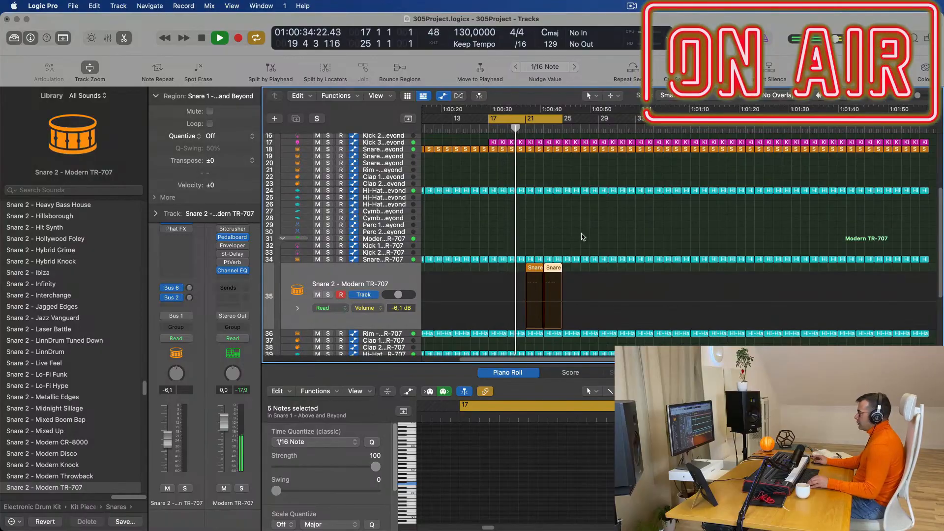
{"action": "scroll", "coordinate": [571, 237], "scroll_direction": "left", "scroll_amount": 2}
{"action": "left_click", "coordinate": [580, 238]}
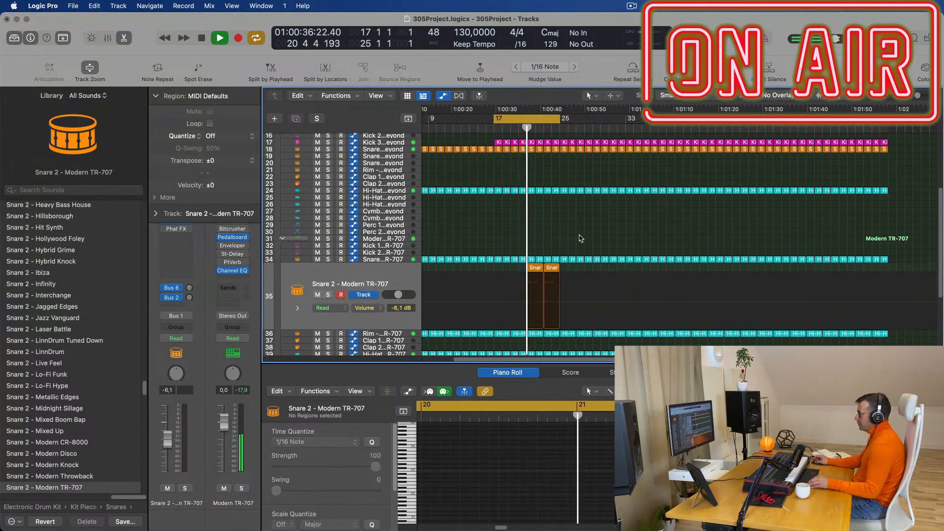
Select the BASS - Fat Chorus Bass track and shorten the cycle range to bars 21 to 25.
{"action": "scroll", "coordinate": [600, 239], "scroll_direction": "right", "scroll_amount": 3}
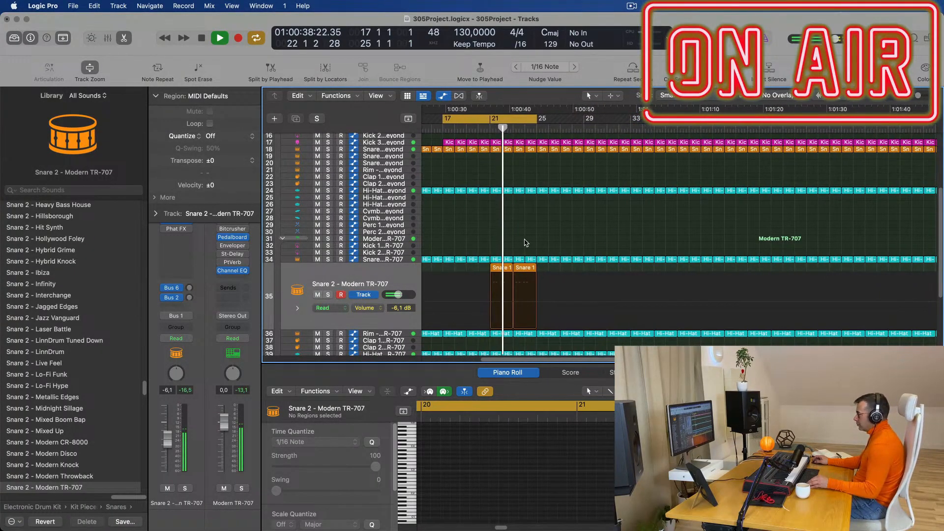
{"action": "left_click", "coordinate": [407, 279]}
{"action": "scroll", "coordinate": [550, 203], "scroll_direction": "up", "scroll_amount": 5}
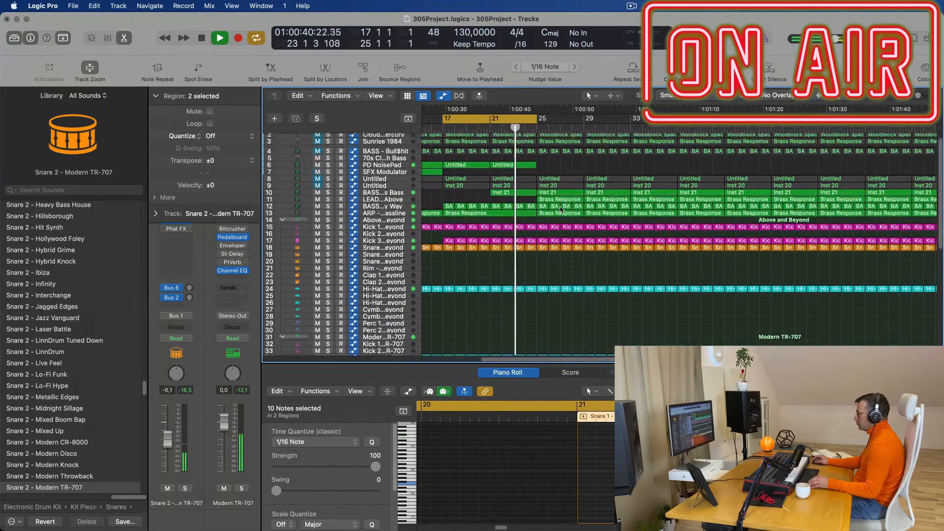
{"action": "scroll", "coordinate": [571, 171], "scroll_direction": "right", "scroll_amount": 4}
{"action": "scroll", "coordinate": [572, 170], "scroll_direction": "left", "scroll_amount": 5}
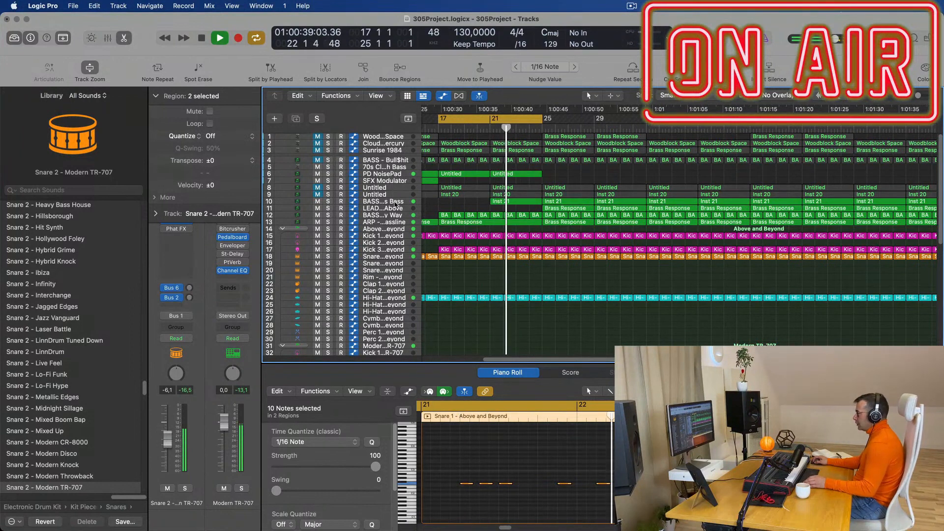
{"action": "left_click", "coordinate": [394, 202]}
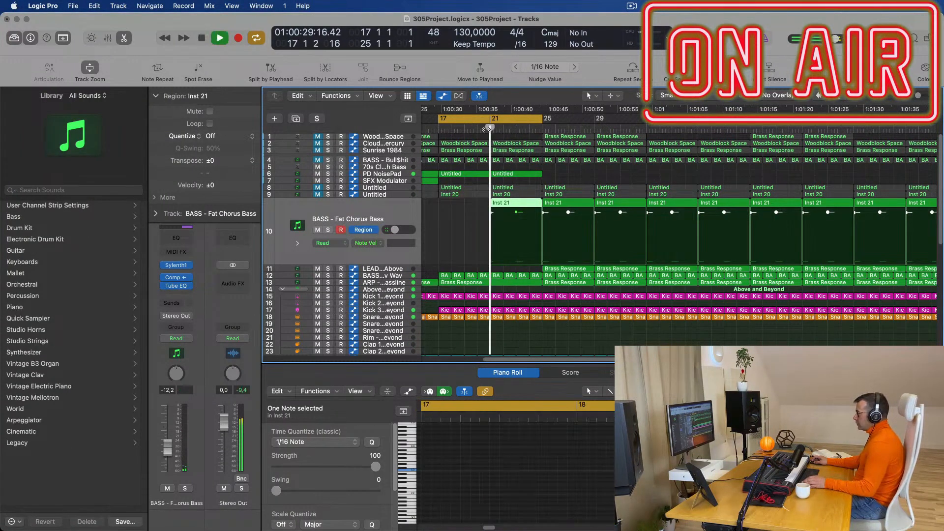
{"action": "left_click_drag", "start_coordinate": [434, 119], "coordinate": [490, 120]}
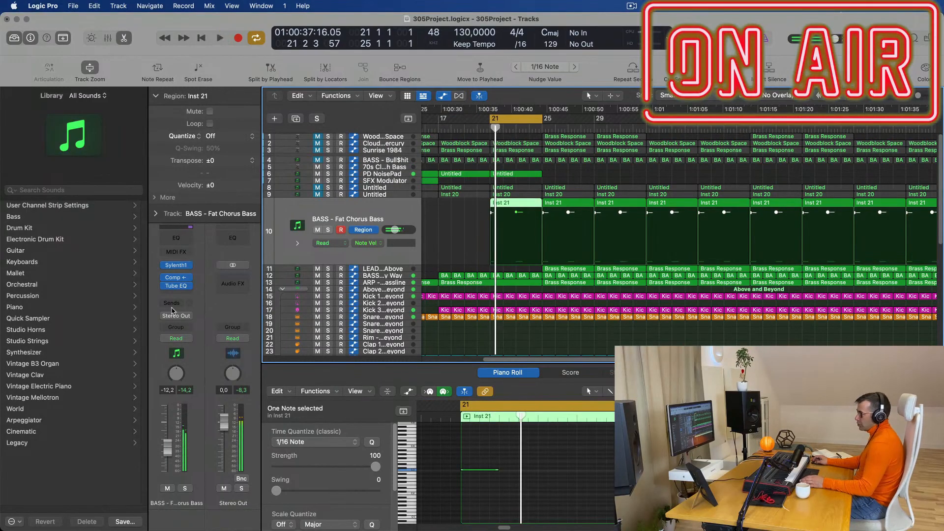
Open the bass track's Sylenth1 synth and audition its presets over the loop, from BASS - Fat Saws through BASS - Hard Bass.
{"action": "left_click", "coordinate": [177, 265]}
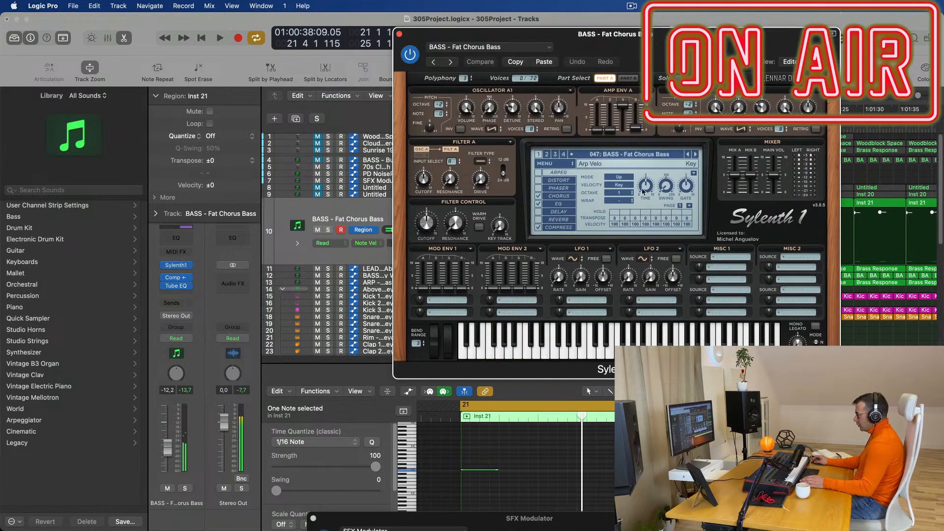
{"action": "left_click", "coordinate": [695, 155]}
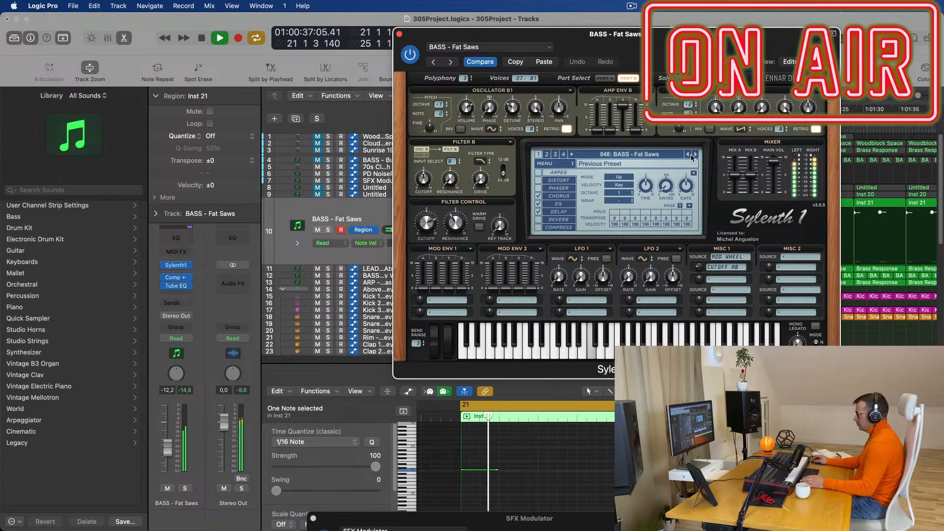
{"action": "key", "text": "space"}
{"action": "left_click", "coordinate": [695, 156]}
{"action": "left_click", "coordinate": [695, 155]}
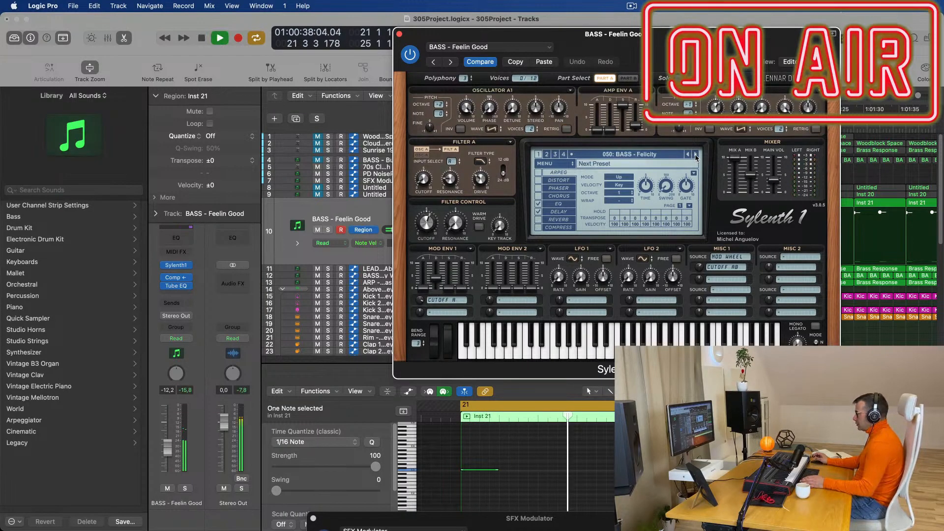
{"action": "left_click", "coordinate": [695, 155]}
{"action": "left_click", "coordinate": [695, 155]}
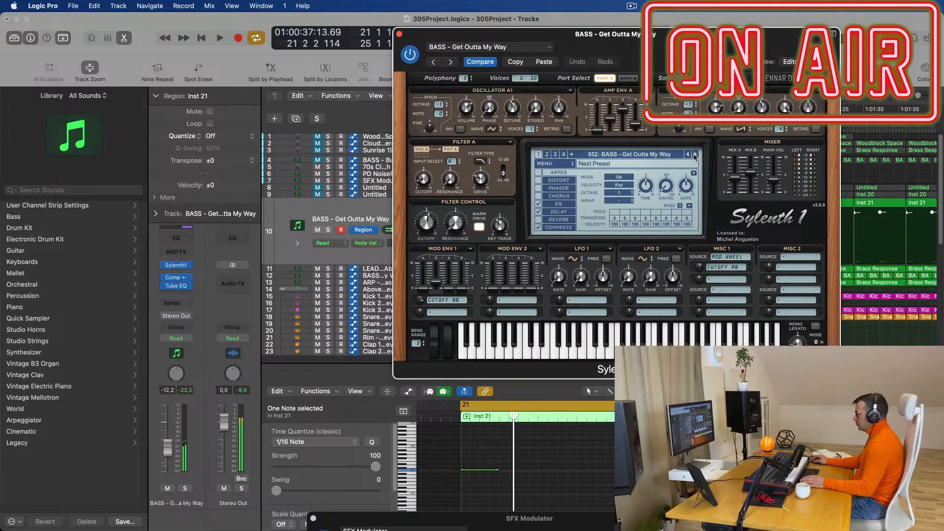
{"action": "left_click", "coordinate": [695, 156]}
{"action": "left_click", "coordinate": [696, 156]}
{"action": "key", "text": "space"}
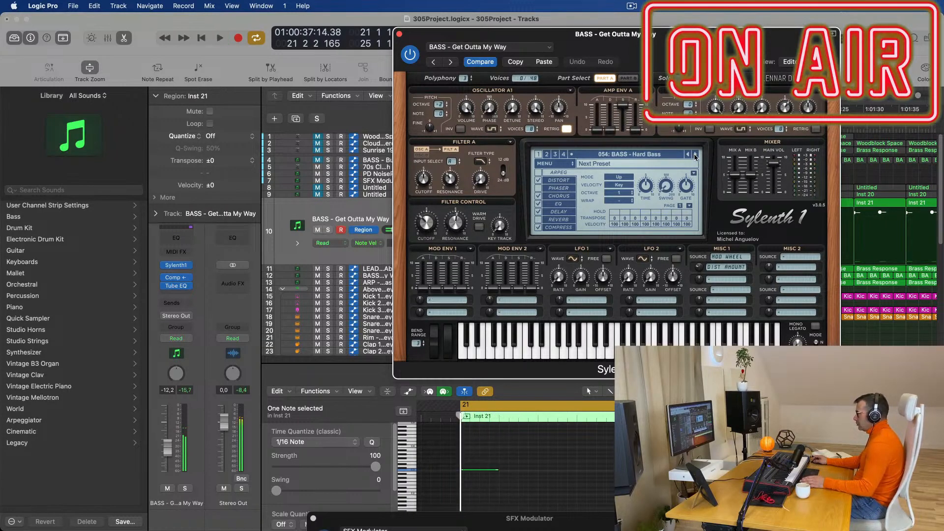
Continue through the Sylenth1 bass presets to BASS - M-Bass, adjust its filter cutoff to about 4.9, and close the synth window.
{"action": "left_click", "coordinate": [695, 155]}
{"action": "key", "text": "space"}
{"action": "left_click", "coordinate": [695, 155]}
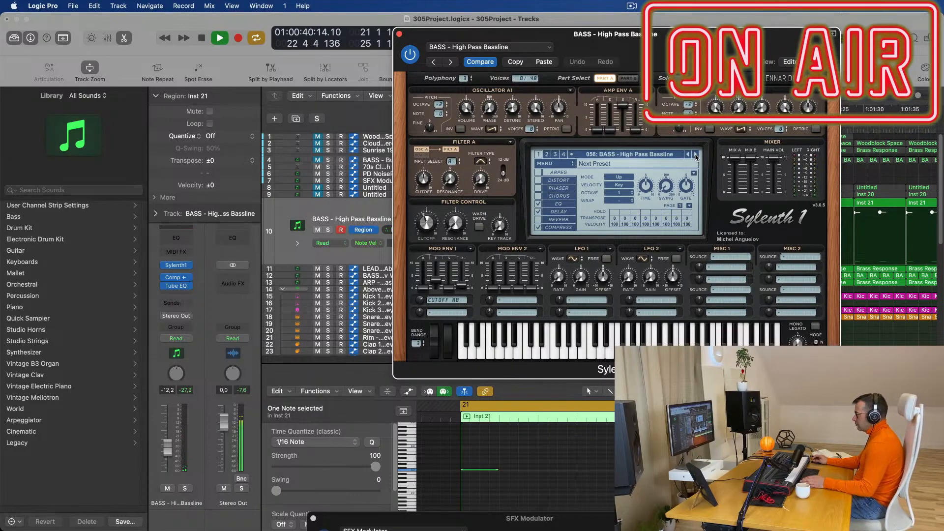
{"action": "left_click", "coordinate": [696, 155]}
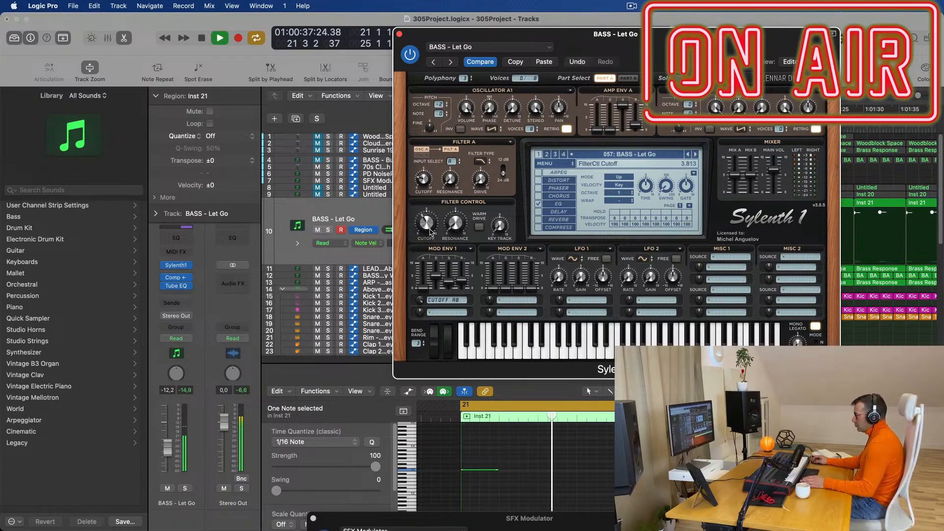
{"action": "left_click", "coordinate": [696, 154]}
{"action": "left_click", "coordinate": [696, 154]}
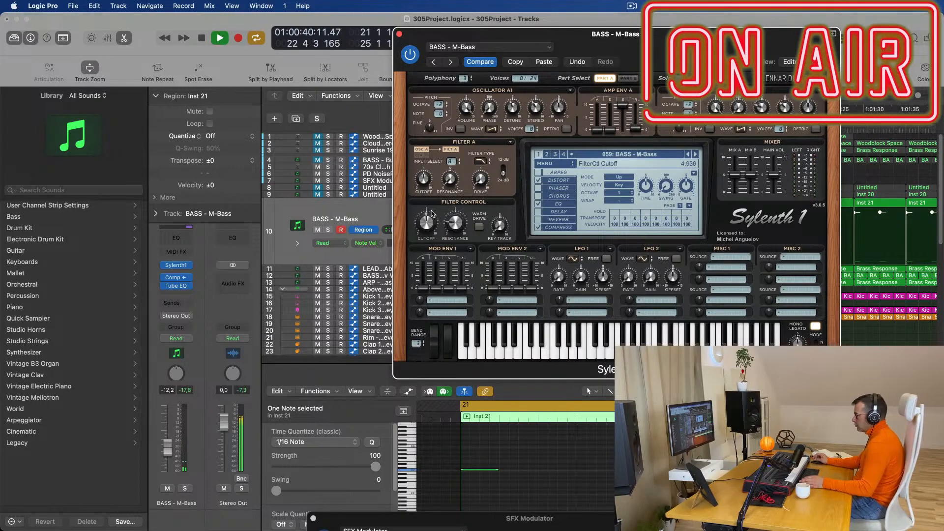
{"action": "left_click", "coordinate": [398, 33]}
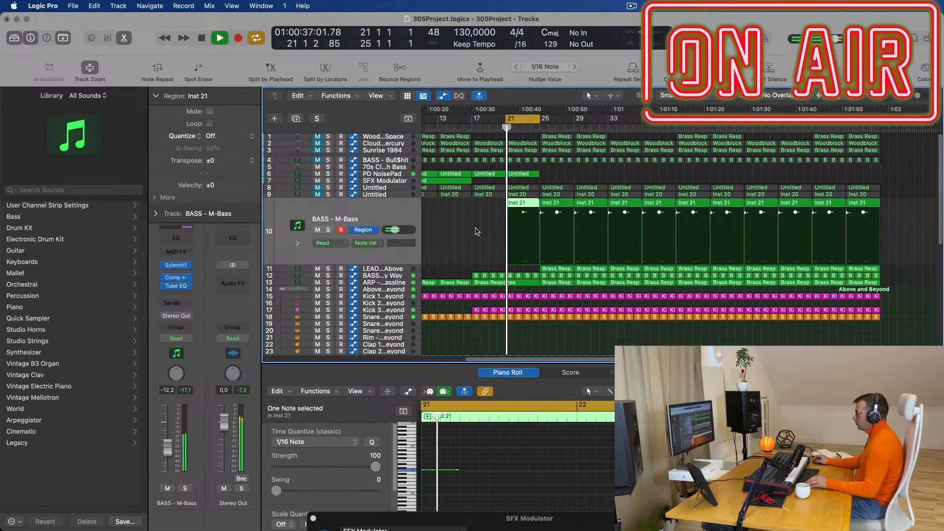
Examine the arrangement around bars 21 to 25 while the loop plays, checking the Inst 20, lead and M-Bass regions.
{"action": "key", "text": "super+Right"}
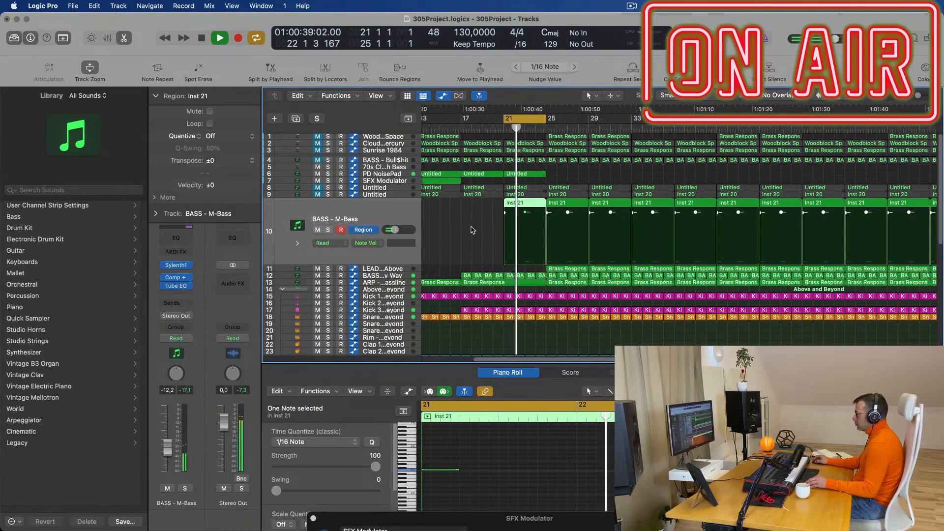
{"action": "scroll", "coordinate": [472, 230], "scroll_direction": "up", "scroll_amount": 2}
{"action": "scroll", "coordinate": [473, 228], "scroll_direction": "down", "scroll_amount": 2}
{"action": "scroll", "coordinate": [473, 228], "scroll_direction": "up", "scroll_amount": 2}
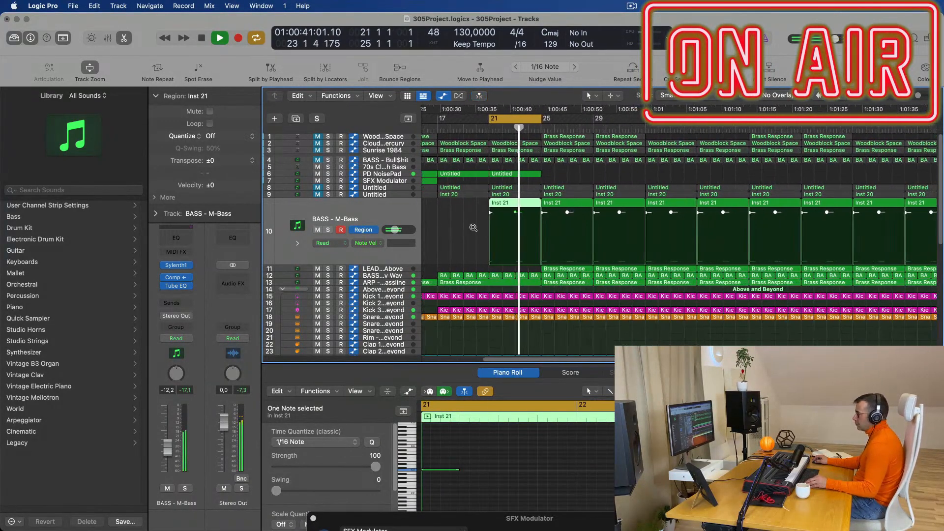
{"action": "scroll", "coordinate": [506, 228], "scroll_direction": "left", "scroll_amount": 3}
{"action": "scroll", "coordinate": [515, 223], "scroll_direction": "up", "scroll_amount": 2}
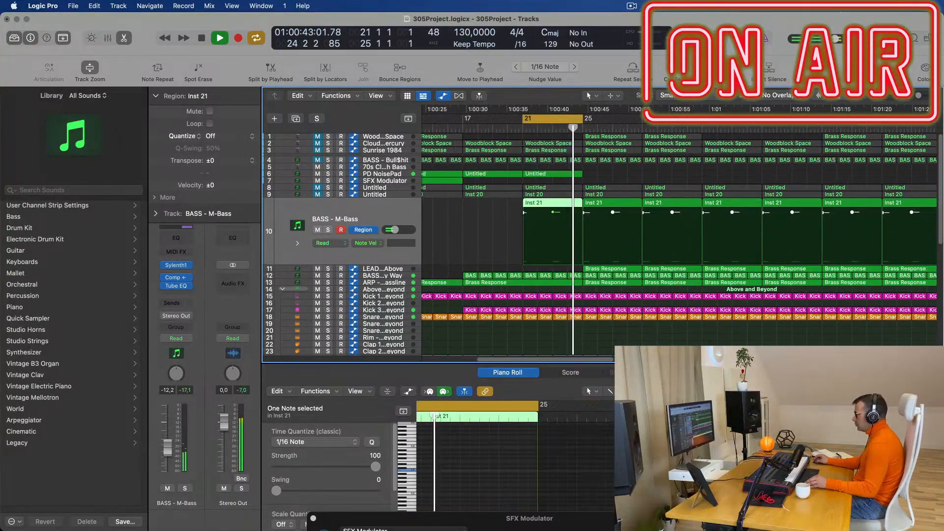
{"action": "scroll", "coordinate": [612, 210], "scroll_direction": "down", "scroll_amount": 1}
{"action": "scroll", "coordinate": [510, 208], "scroll_direction": "left", "scroll_amount": 3}
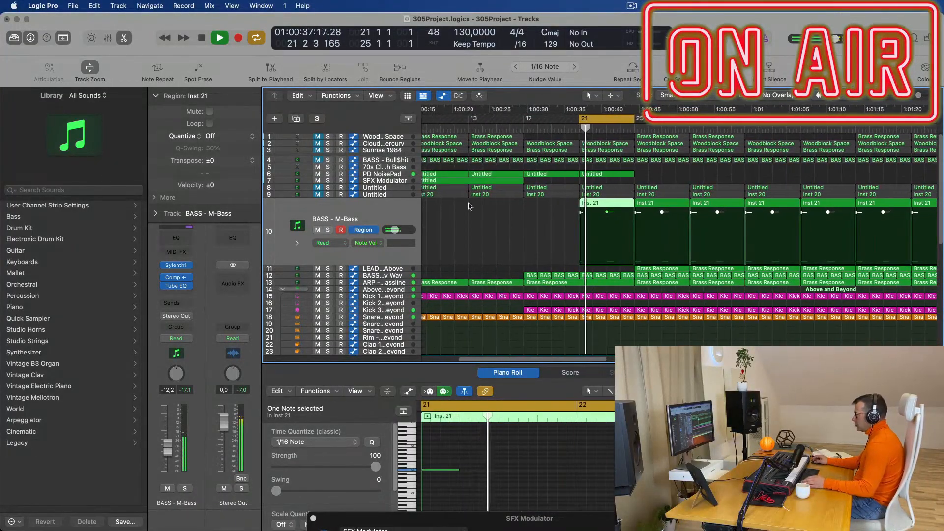
{"action": "left_click", "coordinate": [393, 195]}
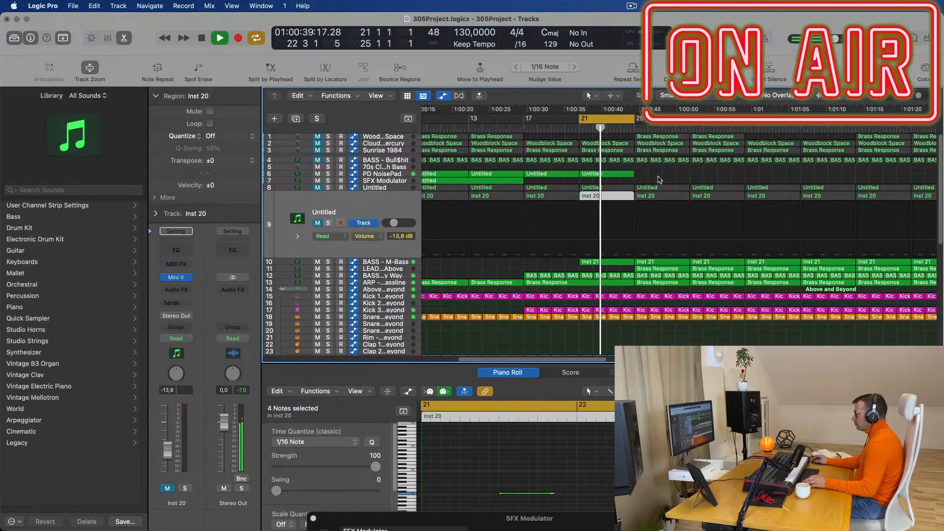
{"action": "left_click", "coordinate": [638, 268]}
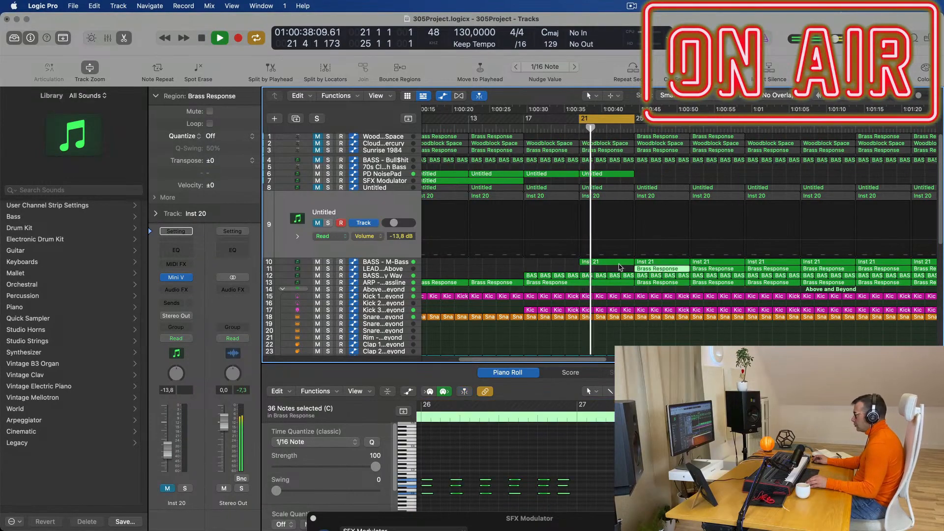
{"action": "left_click", "coordinate": [395, 265]}
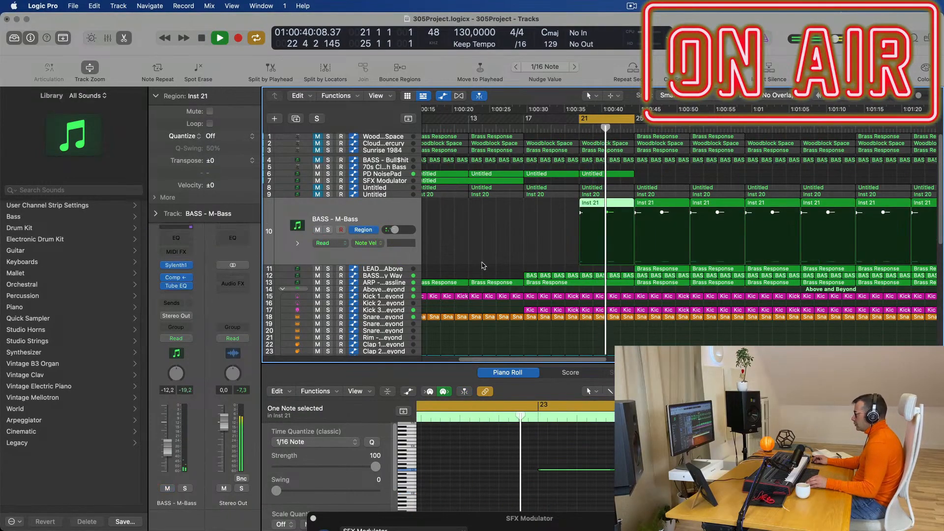
Reshape the FilterCtl Cutoff automation on the ARP - Fat Bassline track into a rising ramp over bars 21 to 25.
{"action": "left_click", "coordinate": [396, 284]}
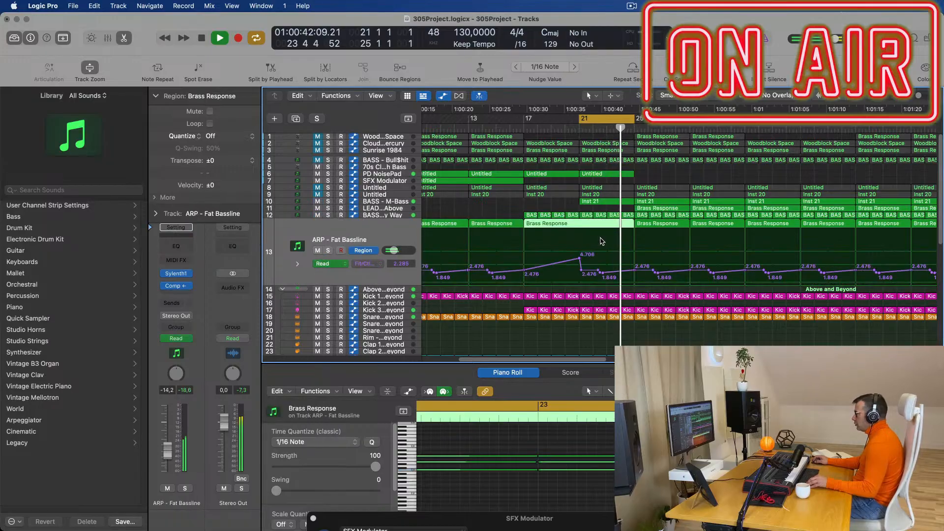
{"action": "key", "text": "super+Left"}
{"action": "key", "text": "super+Left"}
{"action": "key", "text": "super+Left"}
{"action": "left_click_drag", "start_coordinate": [592, 272], "coordinate": [562, 270]}
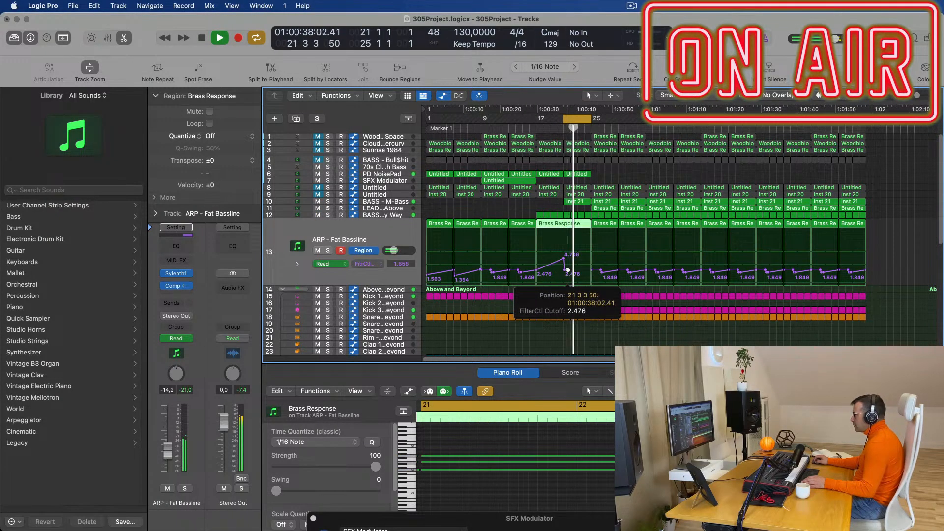
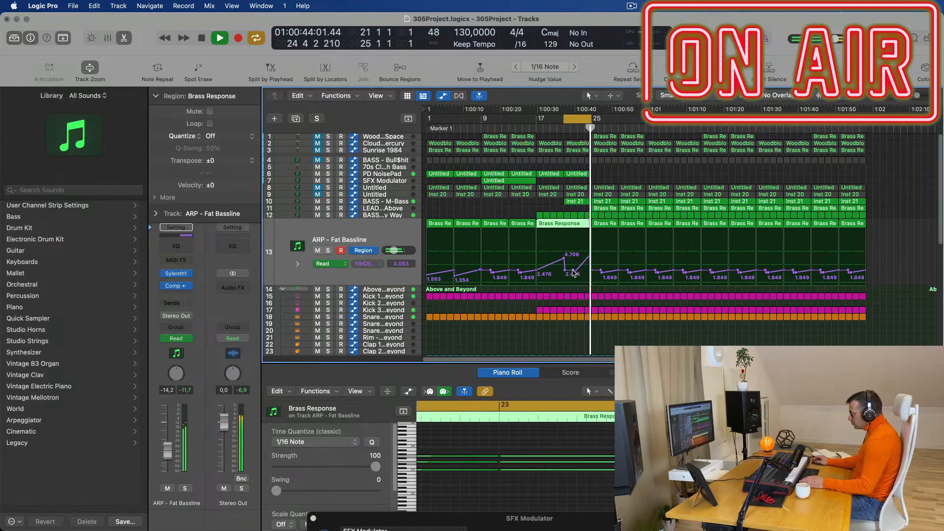
Lower the bar 21 start of the cutoff ramp to 2.270, set its bar 25 end to about 4.56, and replay the loop.
{"action": "left_click_drag", "start_coordinate": [569, 272], "coordinate": [567, 270]}
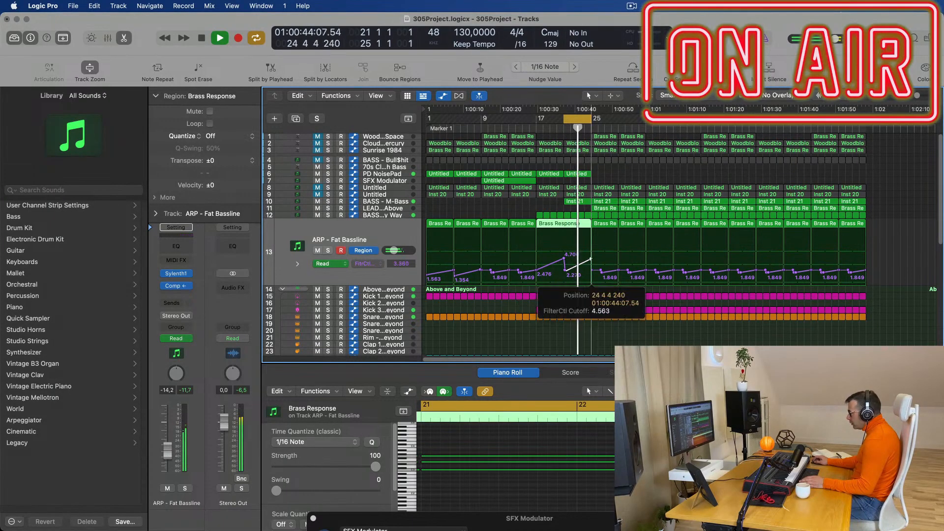
{"action": "left_click_drag", "start_coordinate": [591, 265], "coordinate": [591, 263]}
{"action": "key", "text": "super+Left"}
{"action": "key", "text": "super+Left"}
{"action": "key", "text": "super+Left"}
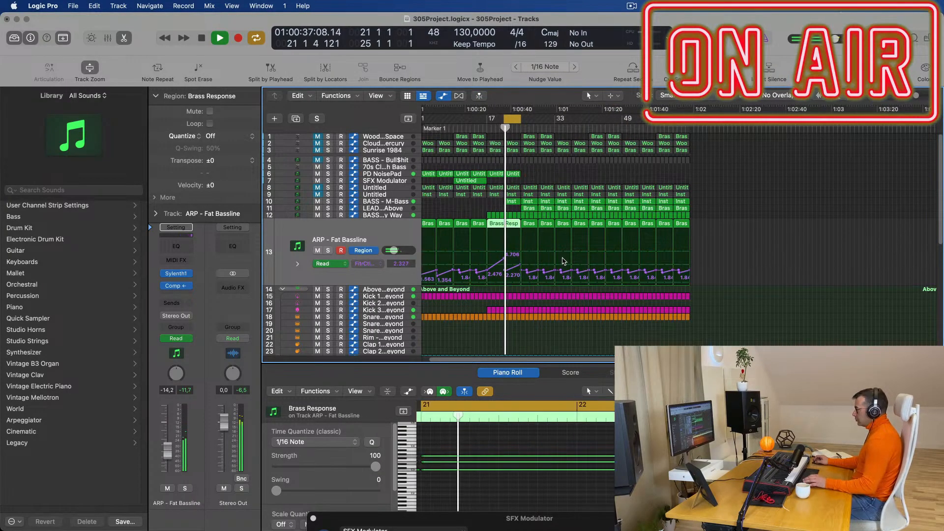
{"action": "key", "text": "space"}
{"action": "key", "text": "space"}
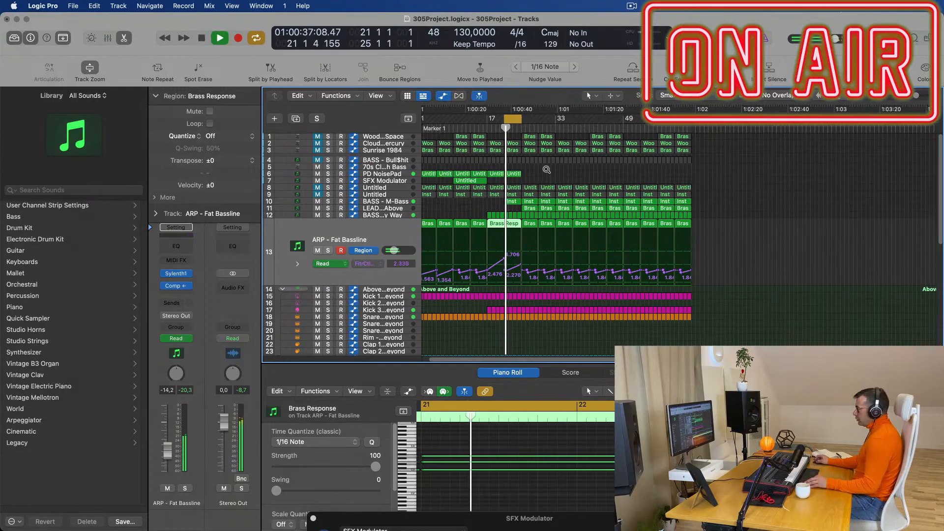
Extend the cycle range to bar 29 so playback loops over bars 21 to 29.
{"action": "key", "text": "super+Right"}
{"action": "key", "text": "super+Right"}
{"action": "left_click_drag", "start_coordinate": [530, 118], "coordinate": [558, 122]}
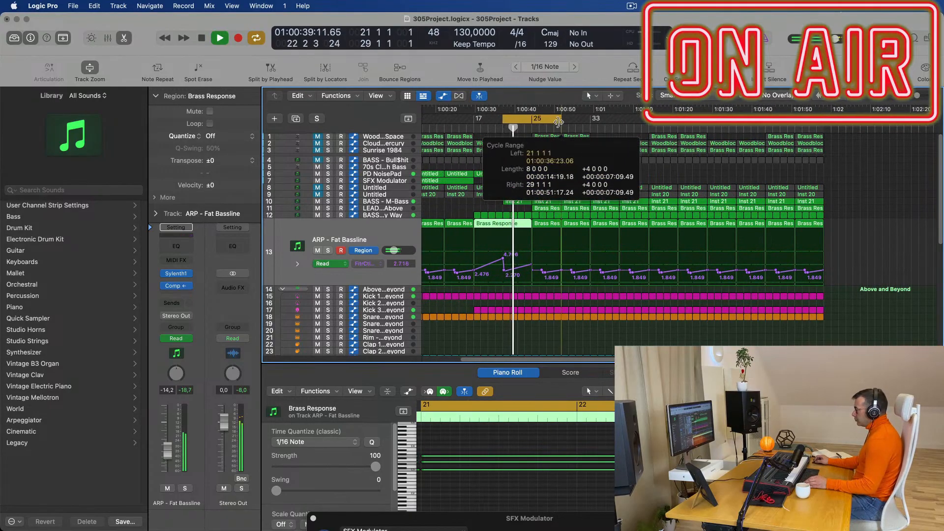
{"action": "key", "text": "super+Right"}
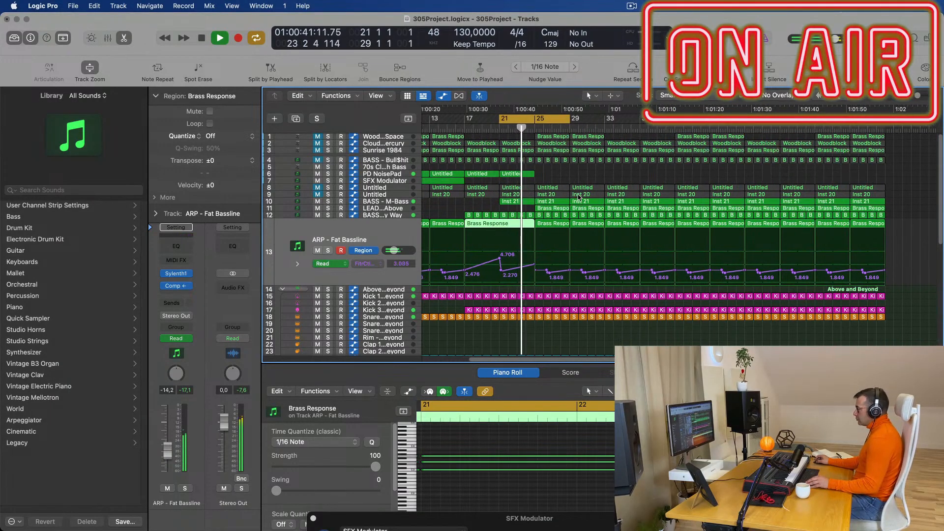
{"action": "scroll", "coordinate": [577, 197], "scroll_direction": "left", "scroll_amount": 1}
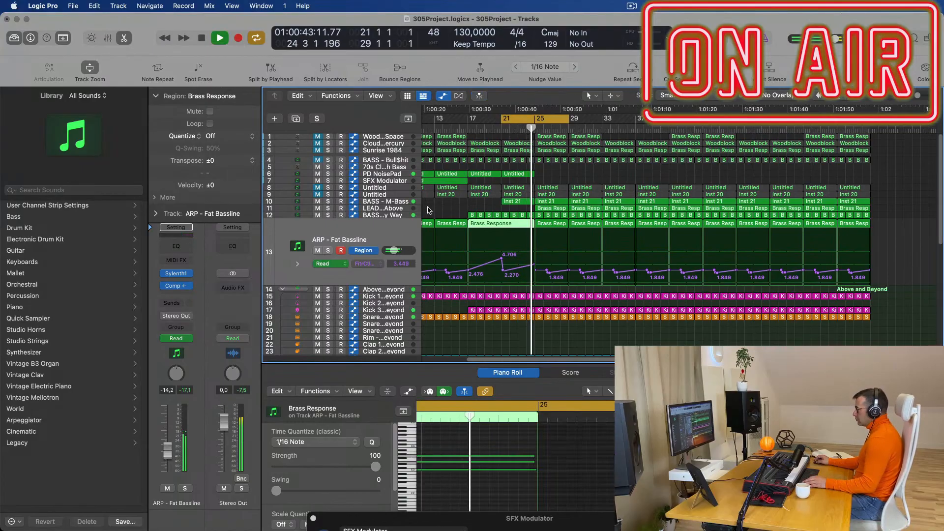
Delete the first two Brass Response regions on the LEAD - From Above track, clearing bars 25 to 33.
{"action": "left_click", "coordinate": [399, 212]}
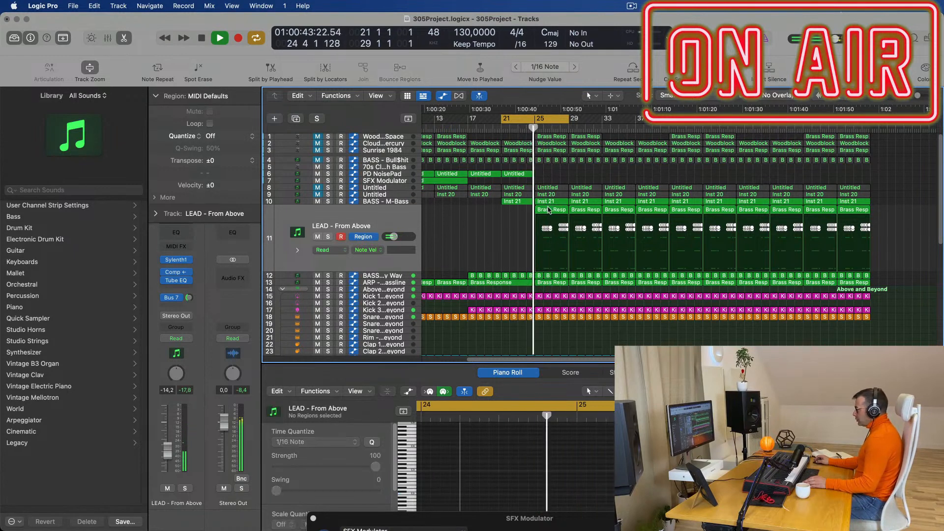
{"action": "key", "text": "Delete"}
{"action": "key", "text": "Delete"}
{"action": "scroll", "coordinate": [509, 245], "scroll_direction": "up", "scroll_amount": 3}
{"action": "scroll", "coordinate": [511, 246], "scroll_direction": "down", "scroll_amount": 6}
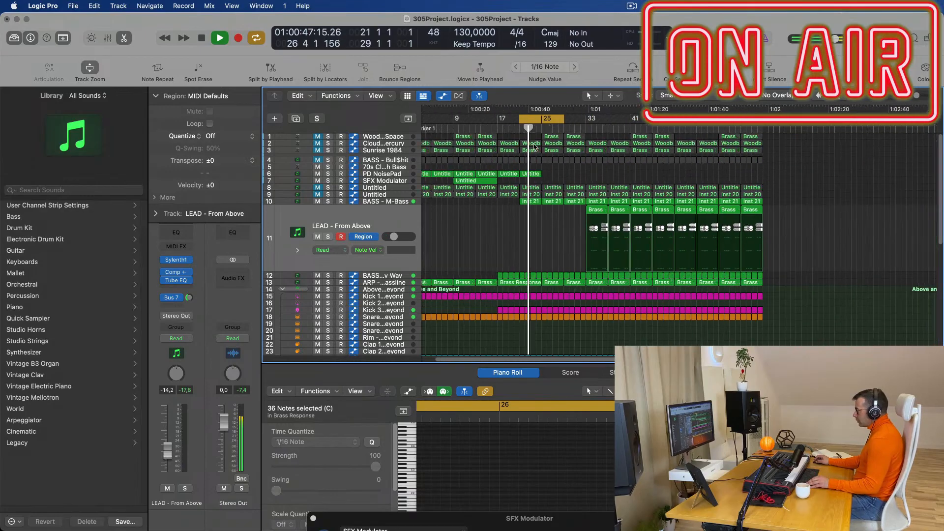
{"action": "scroll", "coordinate": [525, 250], "scroll_direction": "up", "scroll_amount": 3}
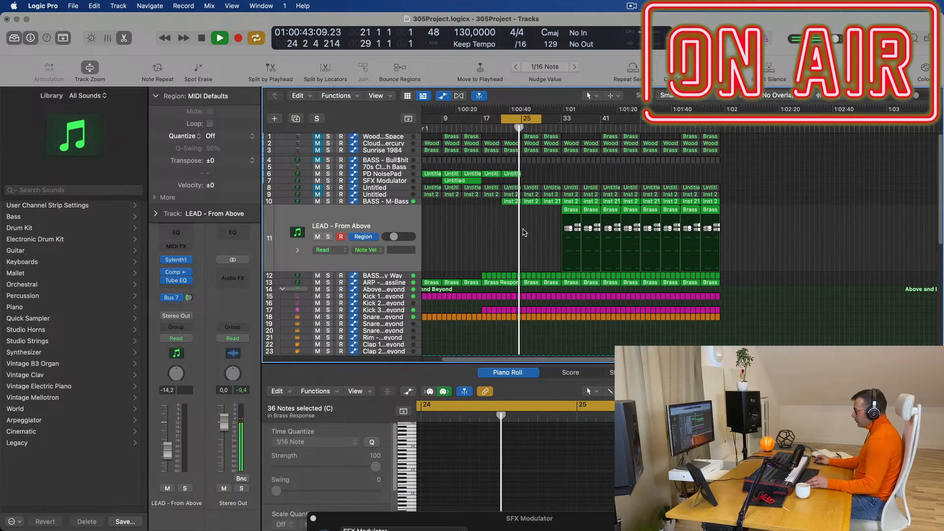
{"action": "scroll", "coordinate": [526, 250], "scroll_direction": "up", "scroll_amount": 2}
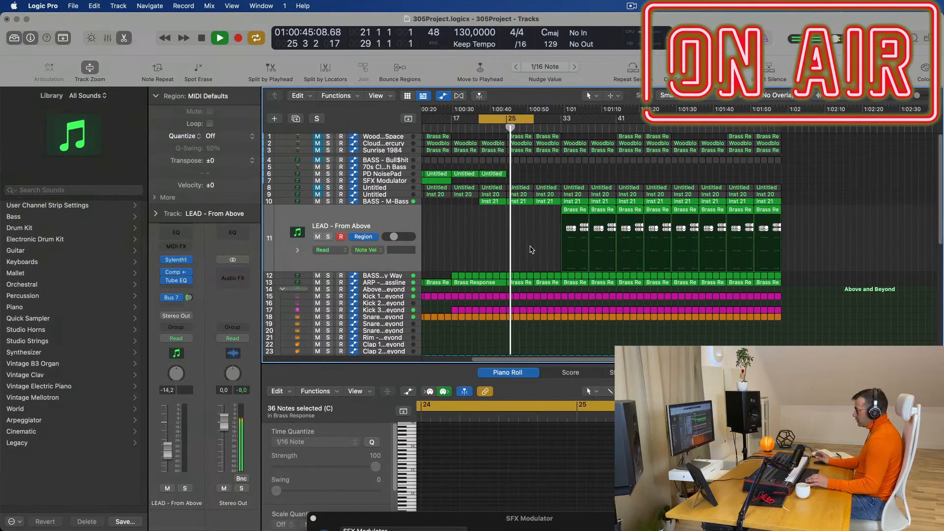
{"action": "scroll", "coordinate": [517, 175], "scroll_direction": "down", "scroll_amount": 2}
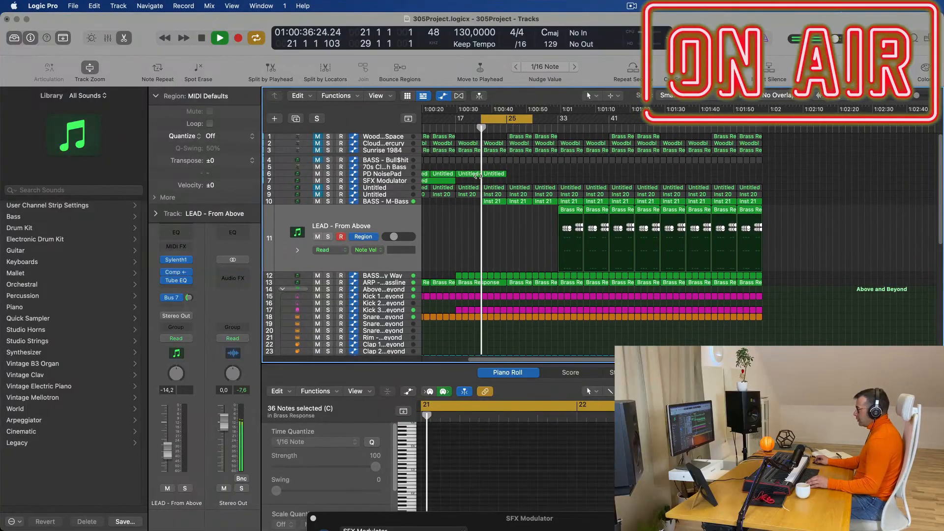
Repeat the two selected Untitled regions on the PD NoisePad track so the part runs on to bar 33.
{"action": "key", "text": "comma"}
{"action": "key", "text": "super+r"}
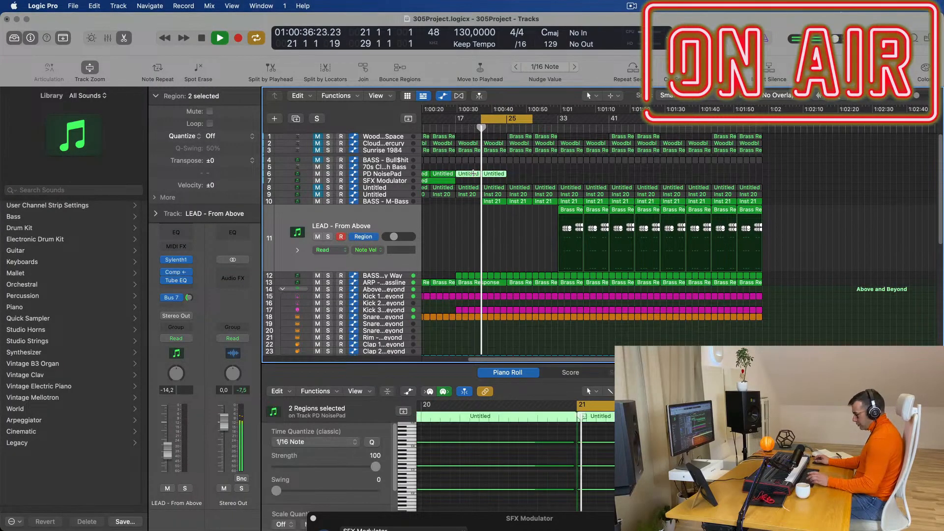
{"action": "left_click", "coordinate": [448, 244]}
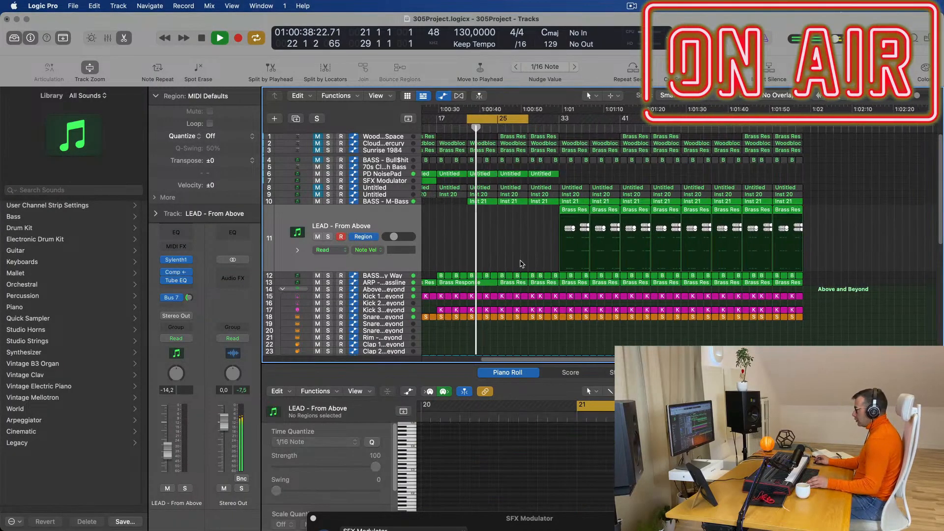
Repeat the two TR-707 snare regions at bars 21 to 25 so they also fill bars 25 to 29.
{"action": "scroll", "coordinate": [525, 274], "scroll_direction": "down", "scroll_amount": 5}
{"action": "key", "text": "super+Left"}
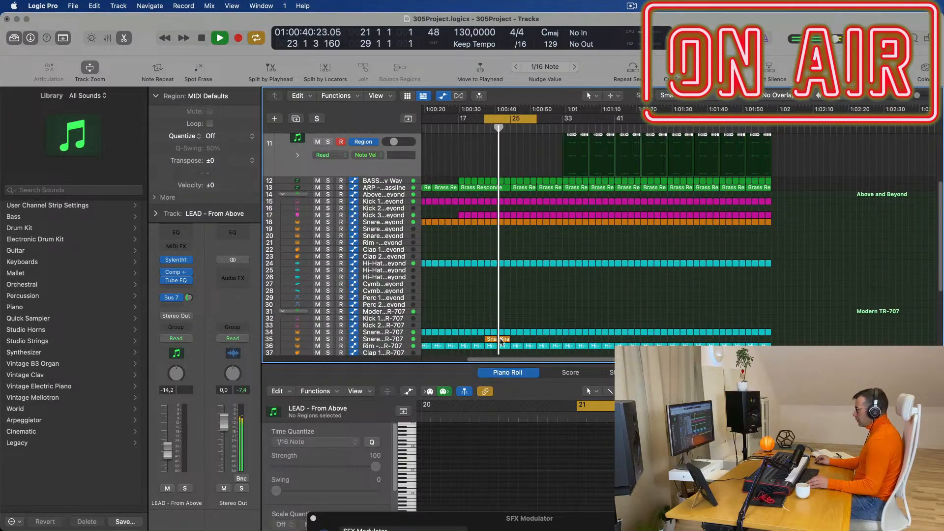
{"action": "left_click_drag", "start_coordinate": [509, 340], "coordinate": [491, 341]}
{"action": "key", "text": "super+r"}
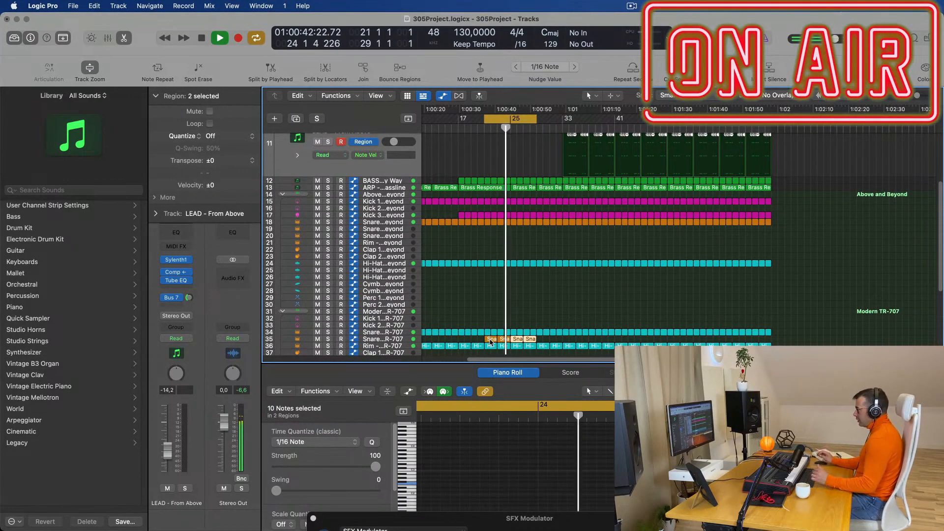
Review the arrangement over bars 21 to 33 and replay the cycle with the PD NoisePad track selected.
{"action": "scroll", "coordinate": [507, 245], "scroll_direction": "up", "scroll_amount": 5}
{"action": "scroll", "coordinate": [533, 193], "scroll_direction": "up", "scroll_amount": 5}
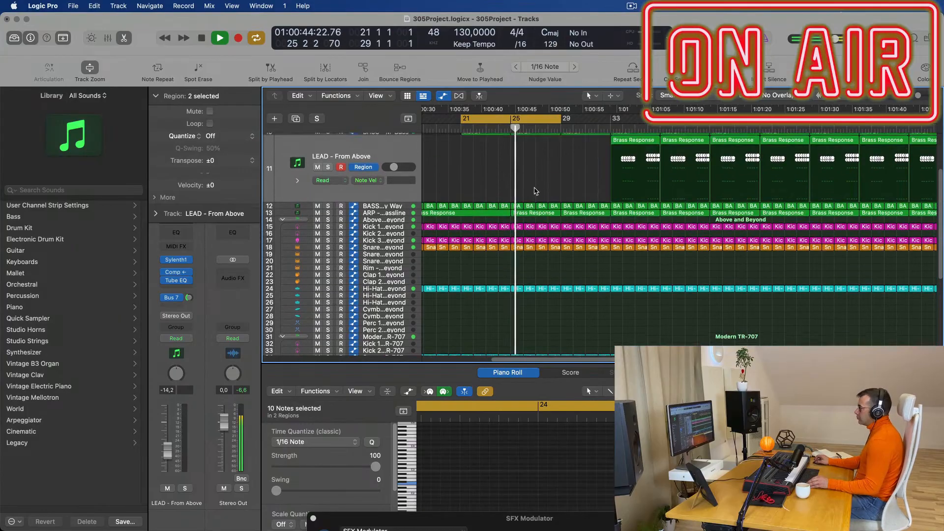
{"action": "scroll", "coordinate": [543, 189], "scroll_direction": "up", "scroll_amount": 1}
{"action": "scroll", "coordinate": [555, 199], "scroll_direction": "left", "scroll_amount": 5}
{"action": "scroll", "coordinate": [559, 216], "scroll_direction": "up", "scroll_amount": 5}
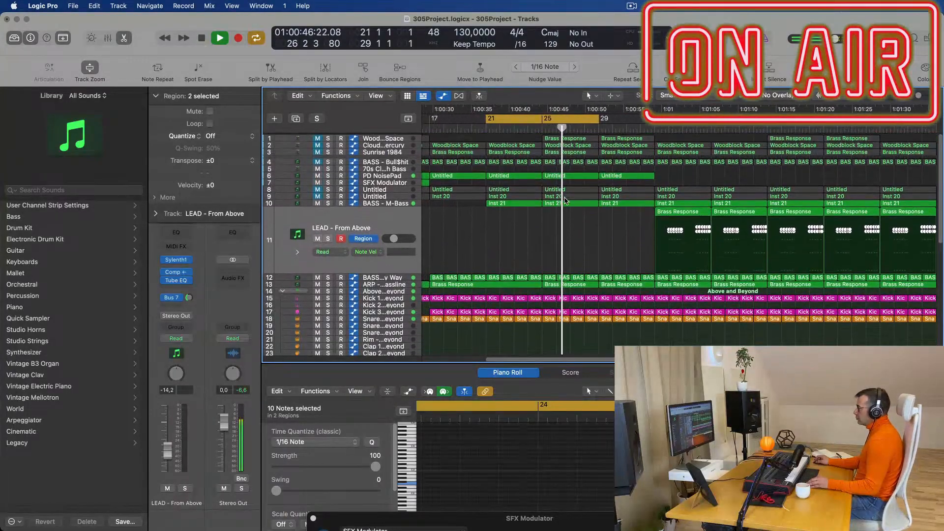
{"action": "scroll", "coordinate": [555, 241], "scroll_direction": "down", "scroll_amount": 2}
{"action": "scroll", "coordinate": [554, 247], "scroll_direction": "left", "scroll_amount": 3}
{"action": "scroll", "coordinate": [590, 244], "scroll_direction": "up", "scroll_amount": 3}
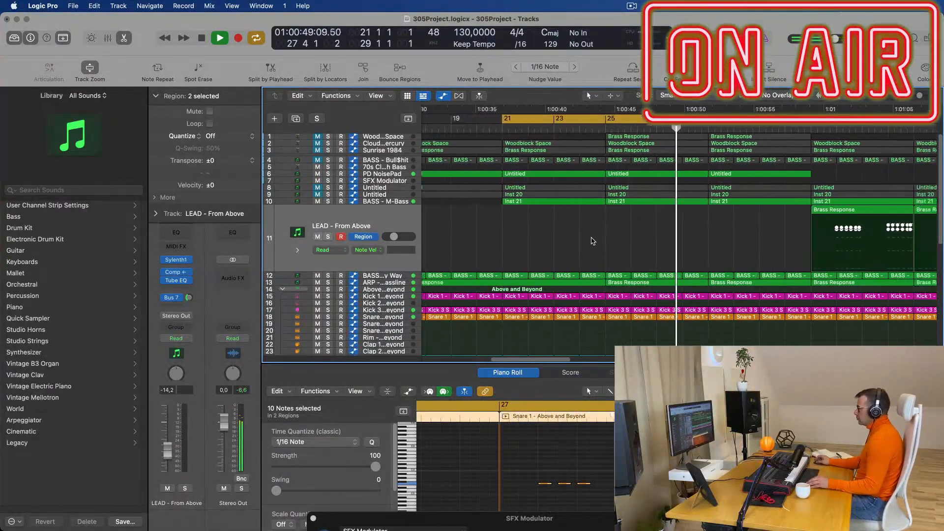
{"action": "left_click", "coordinate": [386, 174]}
{"action": "key", "text": "Return"}
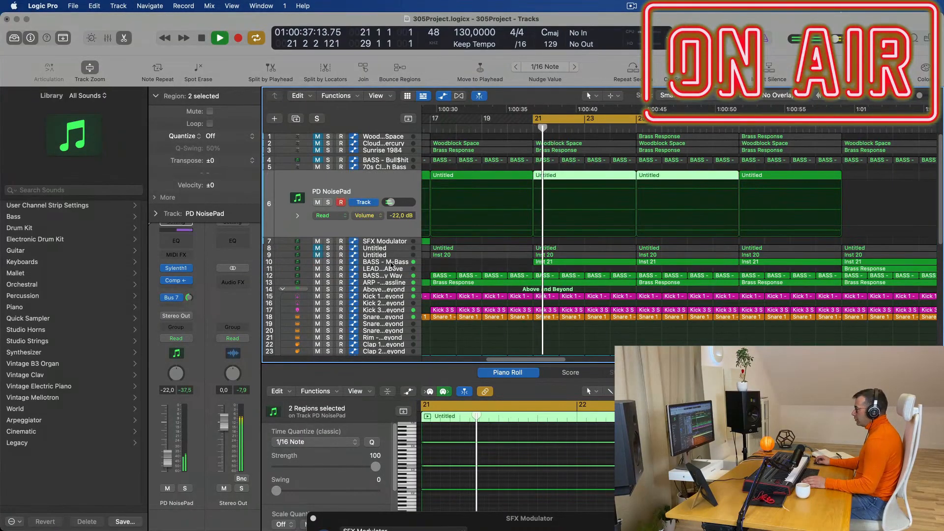
Duplicate the BASS - M-Bass track and copy its two Inst 21 regions over bars 21 to 29 onto the duplicate.
{"action": "left_click", "coordinate": [388, 262]}
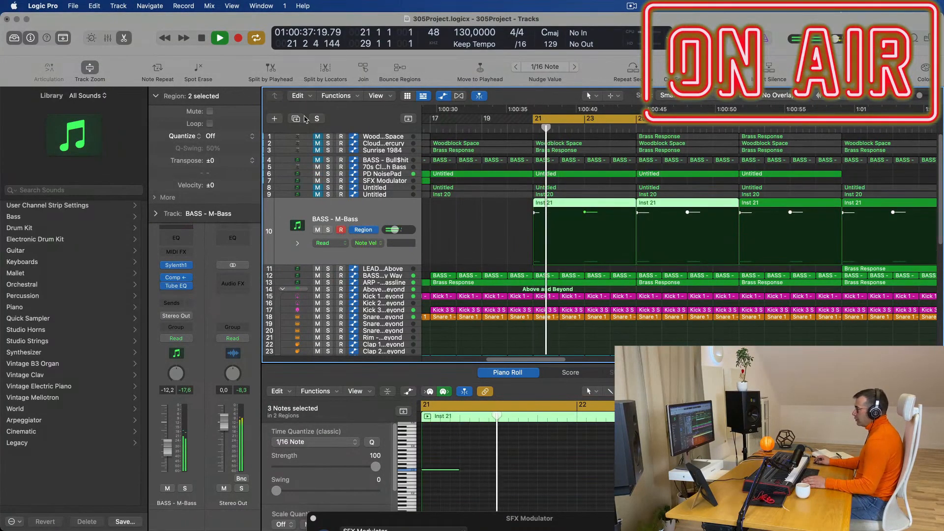
{"action": "key", "text": "super+d"}
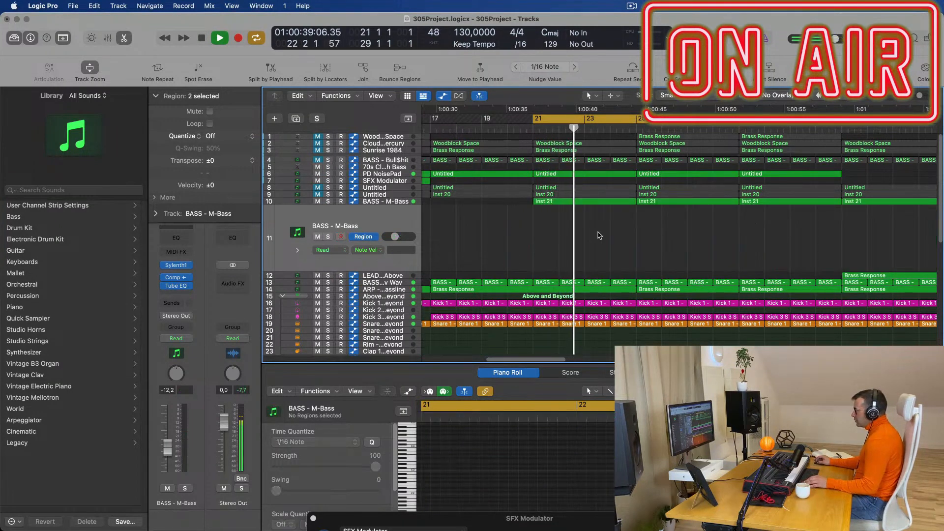
{"action": "key", "text": "Return"}
{"action": "left_click_drag", "start_coordinate": [597, 216], "coordinate": [676, 202]}
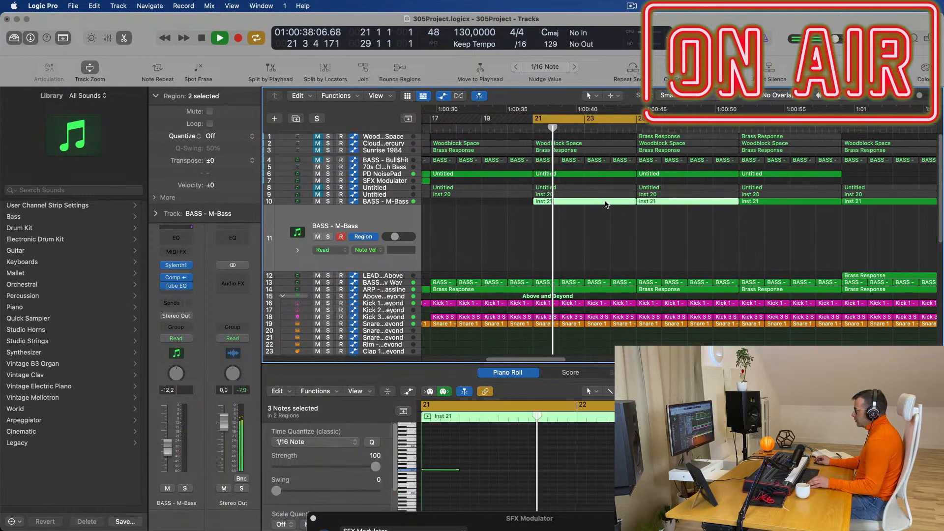
{"action": "left_click_drag", "start_coordinate": [616, 206], "coordinate": [617, 214]}
Move all four notes in the copied Inst 21 regions one bar later, so the first starts at bar 22.
{"action": "scroll", "coordinate": [554, 480], "scroll_direction": "down", "scroll_amount": 5}
{"action": "left_click_drag", "start_coordinate": [453, 460], "coordinate": [806, 486]}
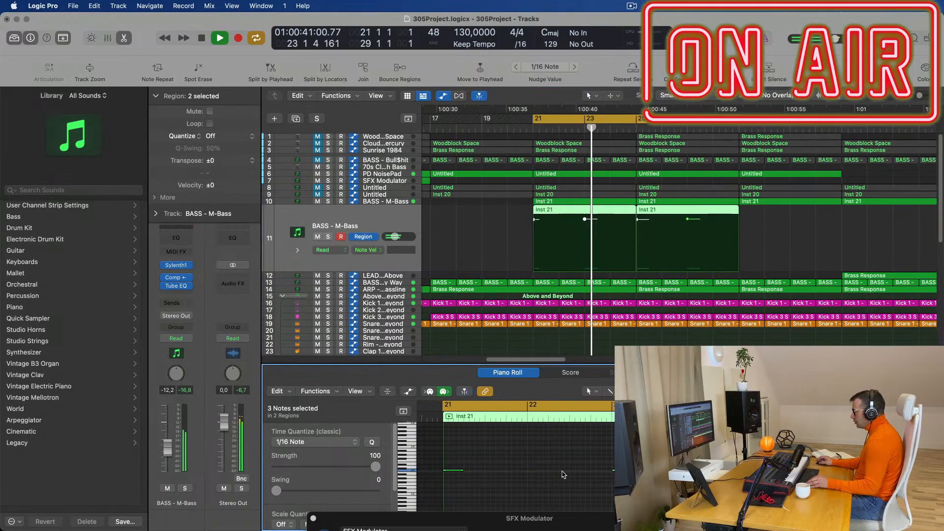
{"action": "scroll", "coordinate": [541, 468], "scroll_direction": "down", "scroll_amount": 3}
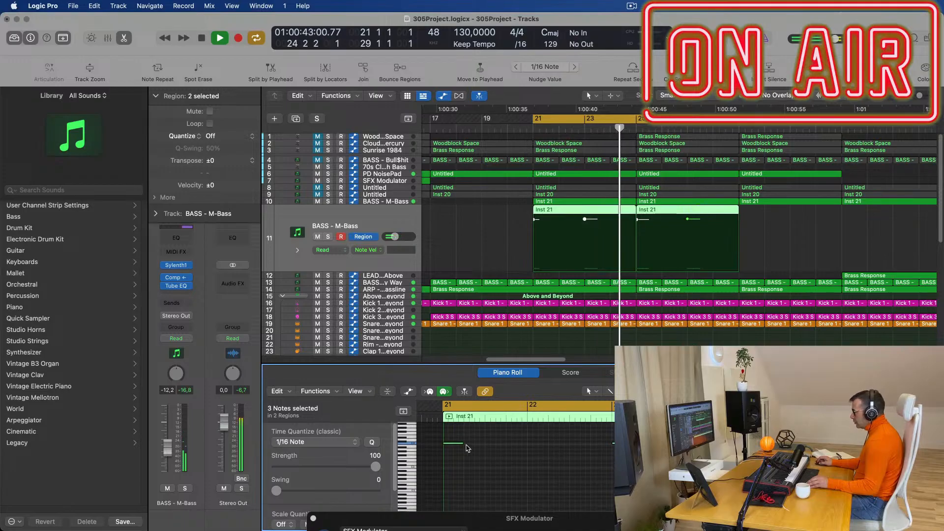
{"action": "left_click_drag", "start_coordinate": [459, 443], "coordinate": [545, 445]}
{"action": "key", "text": "space"}
{"action": "key", "text": "space"}
{"action": "key", "text": "space"}
{"action": "key", "text": "super+z"}
{"action": "key", "text": "space"}
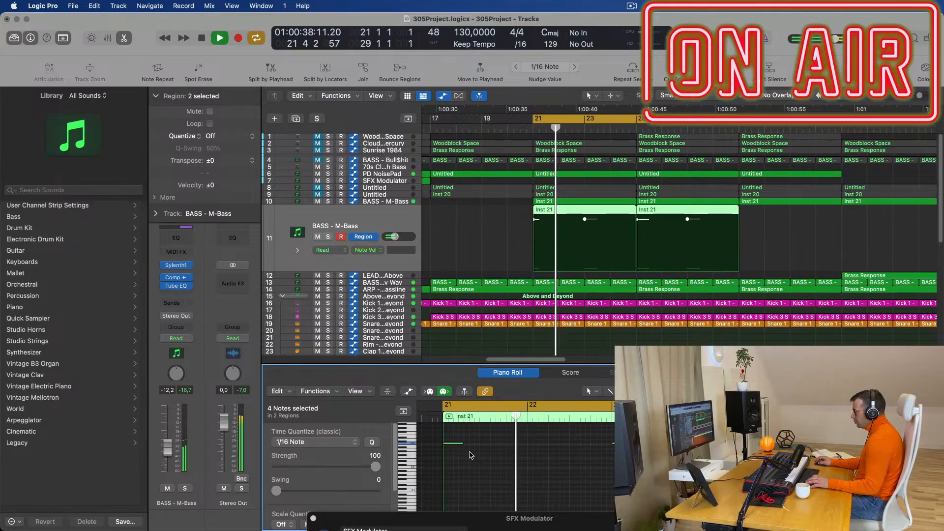
{"action": "left_click_drag", "start_coordinate": [451, 445], "coordinate": [537, 447]}
{"action": "key", "text": "space"}
{"action": "key", "text": "space"}
Open the Sylenth1 instrument on the duplicated bass track and advance it to the BASS - Middle Distance Runner preset.
{"action": "left_click", "coordinate": [393, 220]}
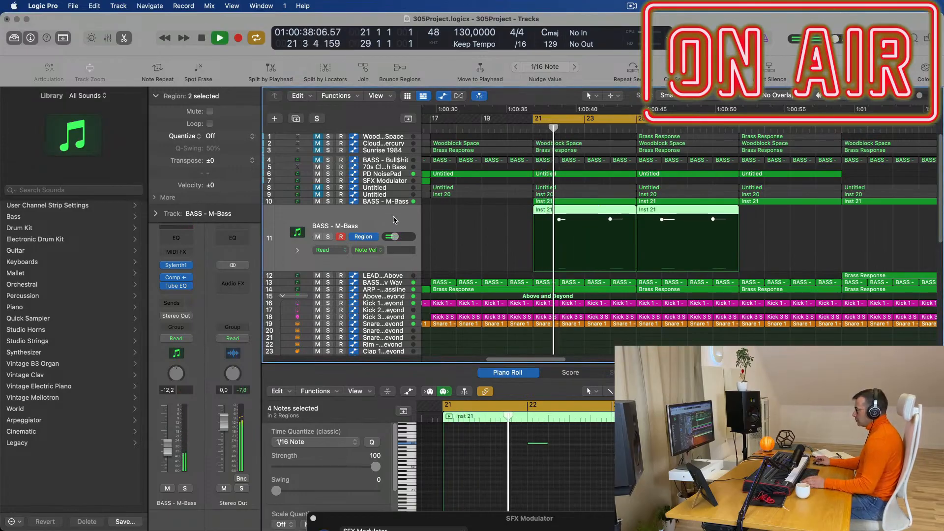
{"action": "key", "text": "space"}
{"action": "key", "text": "space"}
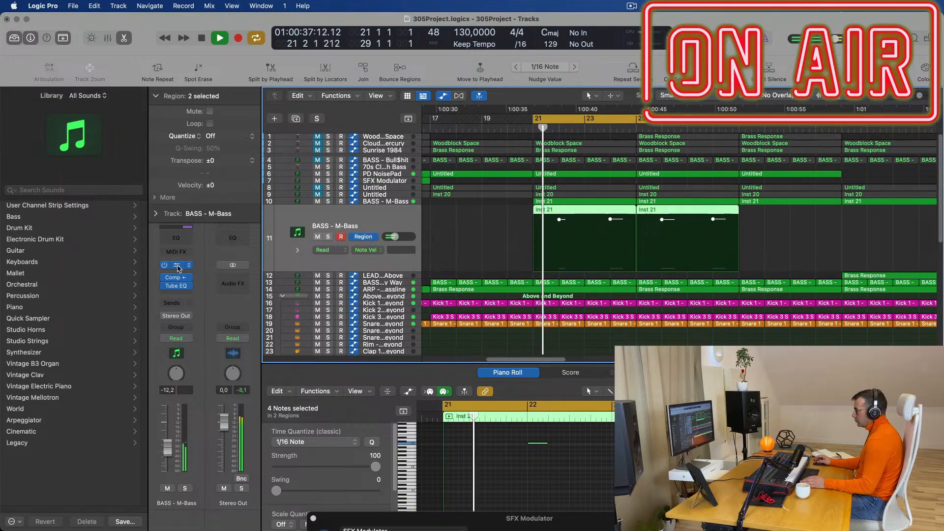
{"action": "left_click", "coordinate": [177, 266]}
{"action": "left_click", "coordinate": [597, 261]}
{"action": "key", "text": "space"}
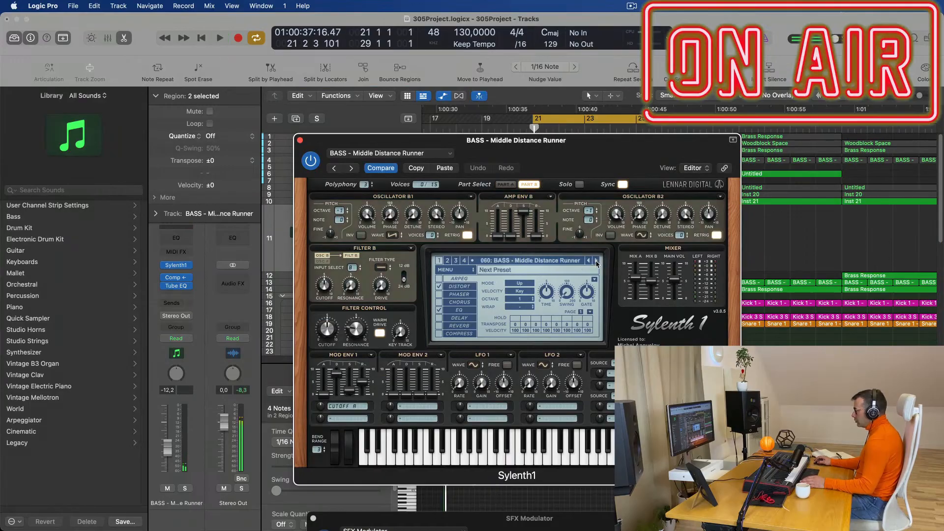
Load the BASS - DnB Bass preset in Sylenth1 and replay the loop to hear it.
{"action": "left_click", "coordinate": [572, 264]}
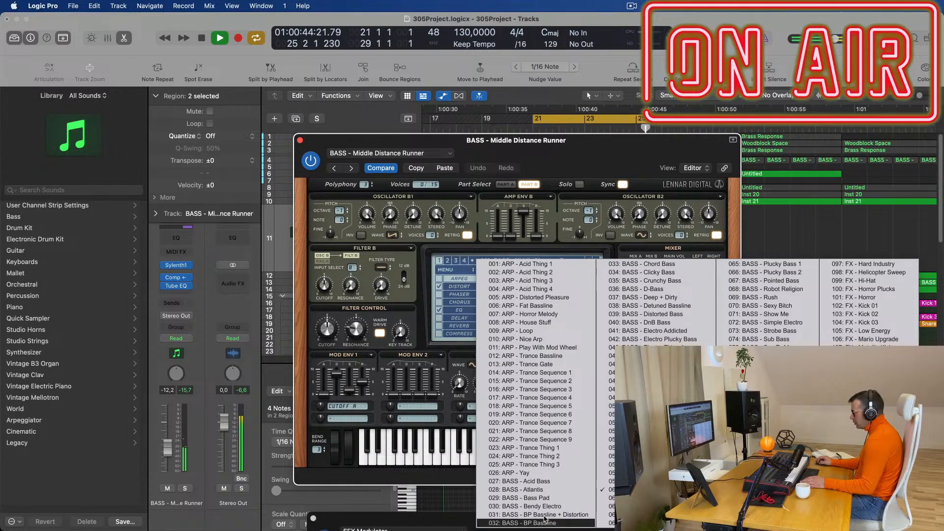
{"action": "left_click", "coordinate": [646, 324]}
{"action": "left_click_drag", "start_coordinate": [560, 144], "coordinate": [591, 133]}
{"action": "key", "text": "space"}
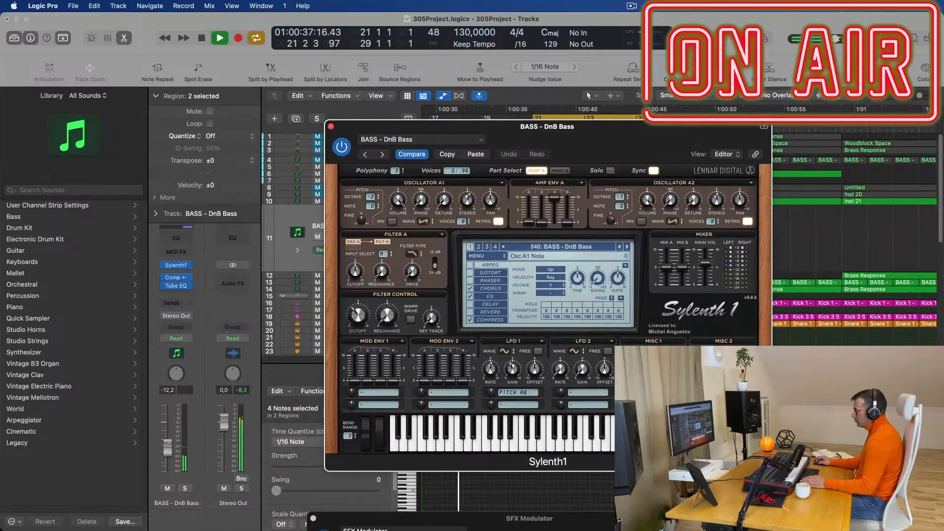
Tweak the DnB Bass sound with filter control cutoff 4.056, channel volume -11.0 dB, and the chorus and EQ effects off.
{"action": "left_click_drag", "start_coordinate": [357, 315], "coordinate": [356, 310]}
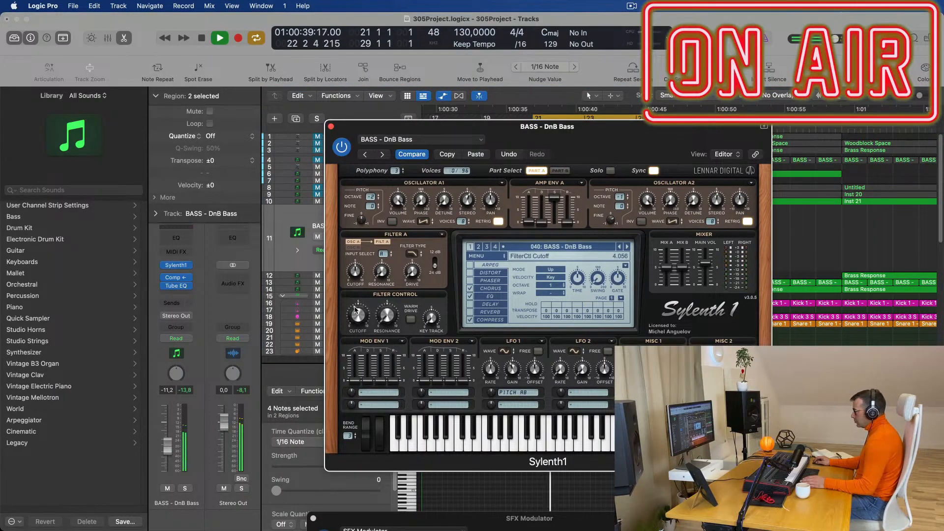
{"action": "left_click_drag", "start_coordinate": [167, 447], "coordinate": [168, 442]}
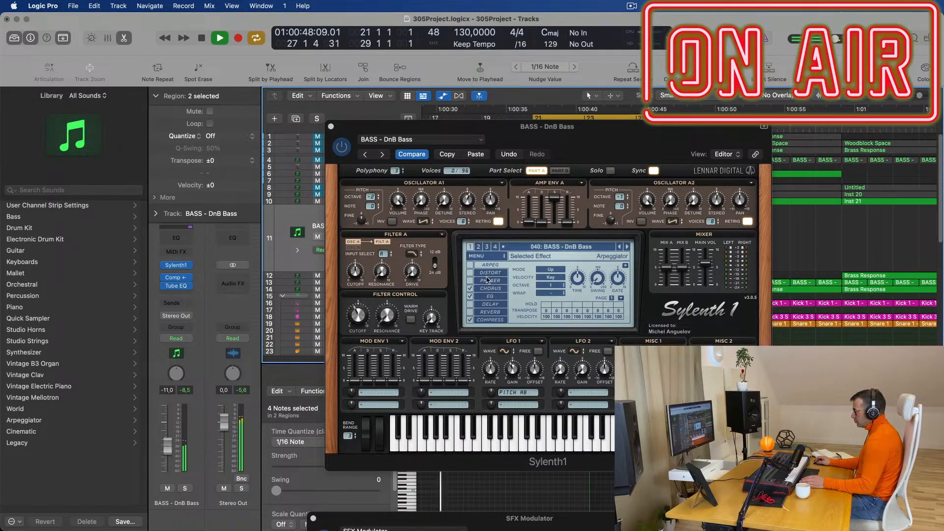
{"action": "left_click", "coordinate": [469, 290]}
{"action": "left_click", "coordinate": [469, 297]}
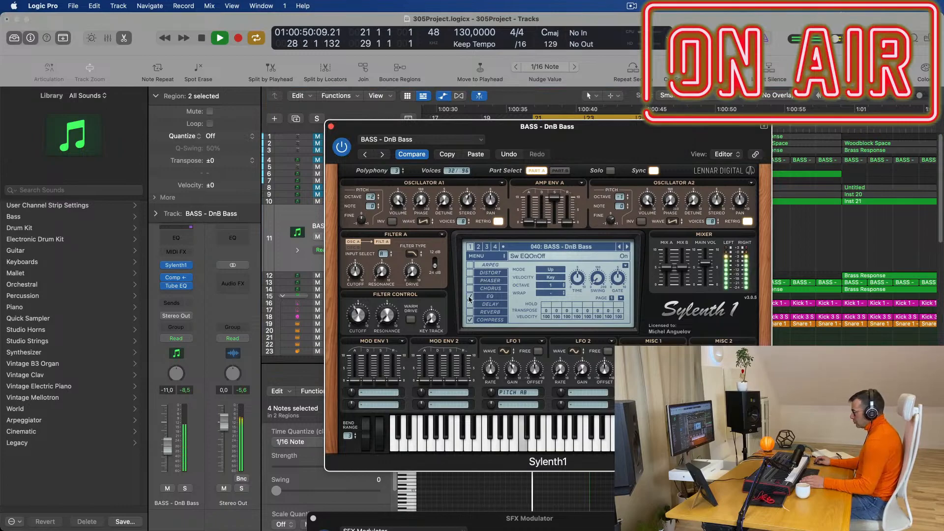
{"action": "left_click", "coordinate": [469, 297]}
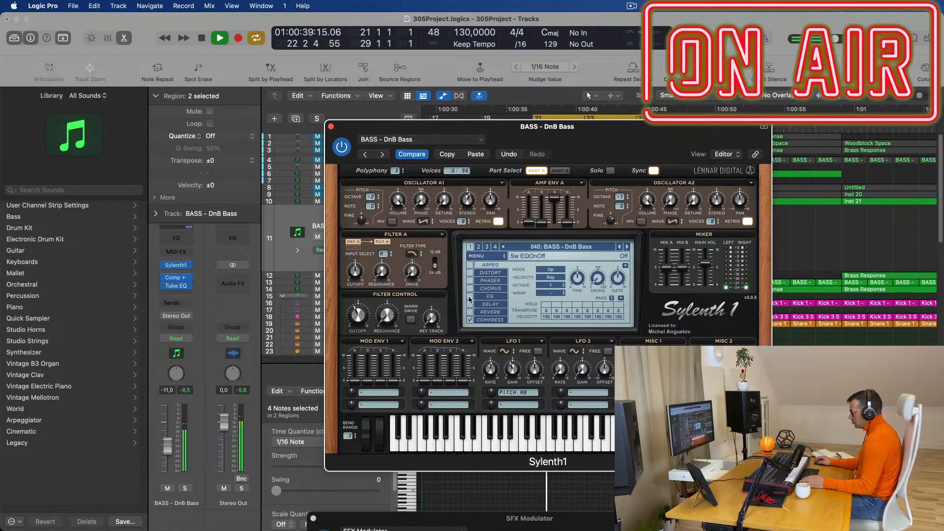
Audition the BASS - Electro Addicted and BASS - Acid Bass presets on the duplicated bass track.
{"action": "left_click", "coordinate": [626, 248]}
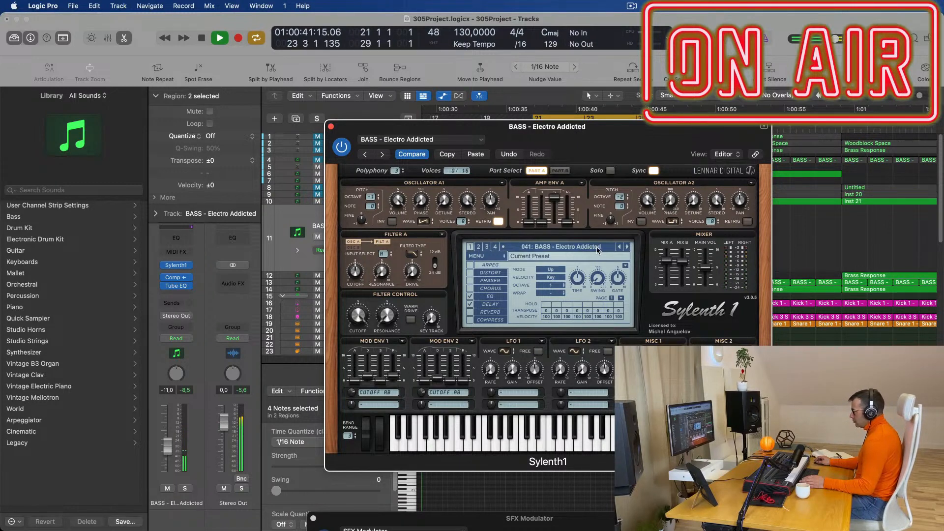
{"action": "left_click", "coordinate": [598, 247]}
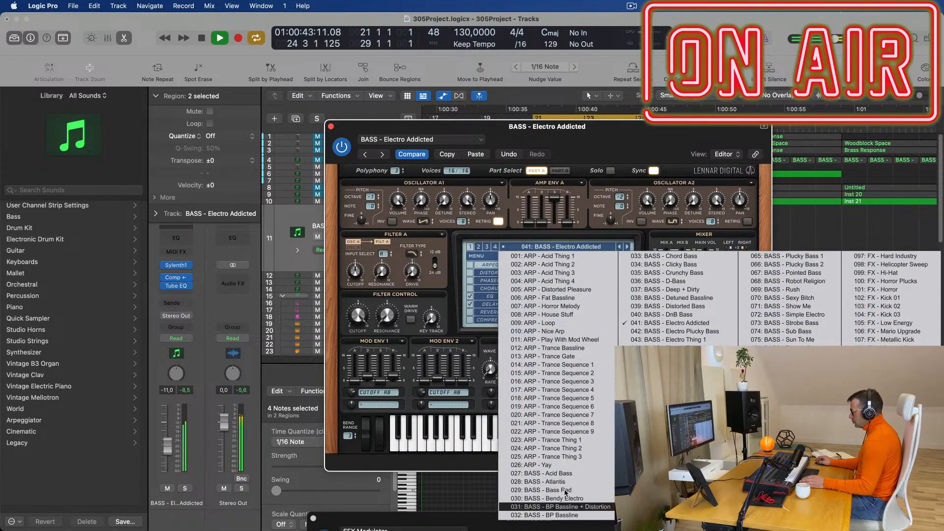
{"action": "left_click", "coordinate": [565, 474]}
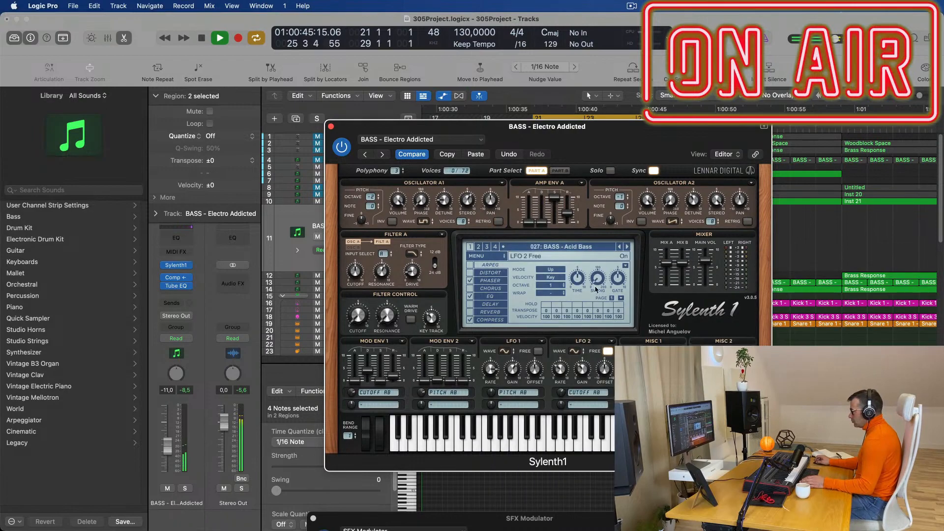
Step through the Sylenth1 bass presets one by one from BASS - Atlantis to BASS - Deep + Dirty during playback.
{"action": "left_click", "coordinate": [627, 247]}
{"action": "left_click", "coordinate": [627, 247]}
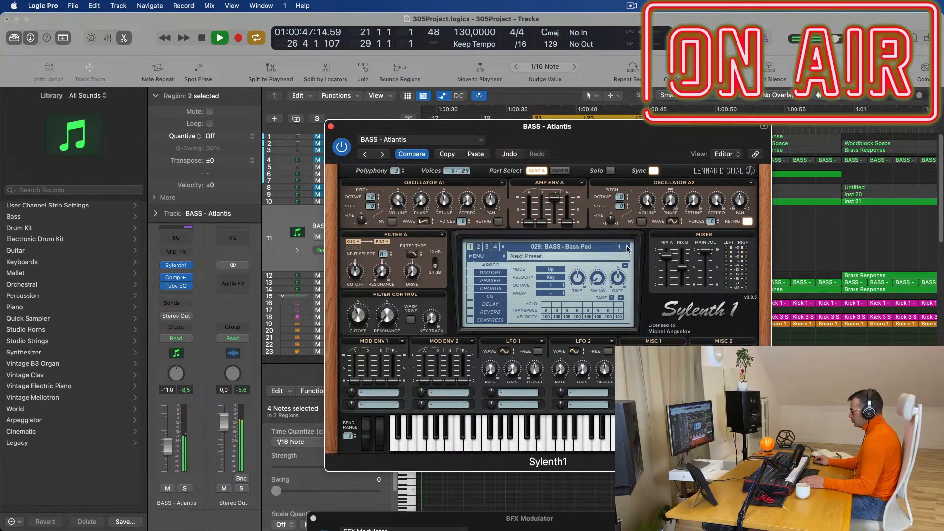
{"action": "left_click", "coordinate": [627, 247]}
{"action": "left_click", "coordinate": [627, 247]}
{"action": "left_click", "coordinate": [627, 247]}
{"action": "left_click", "coordinate": [627, 246]}
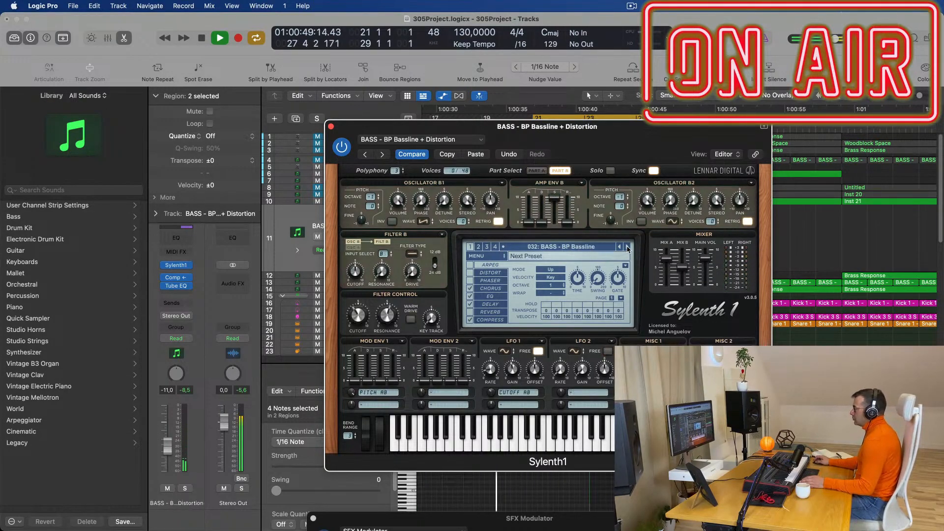
{"action": "left_click", "coordinate": [627, 247]}
{"action": "left_click", "coordinate": [627, 247]}
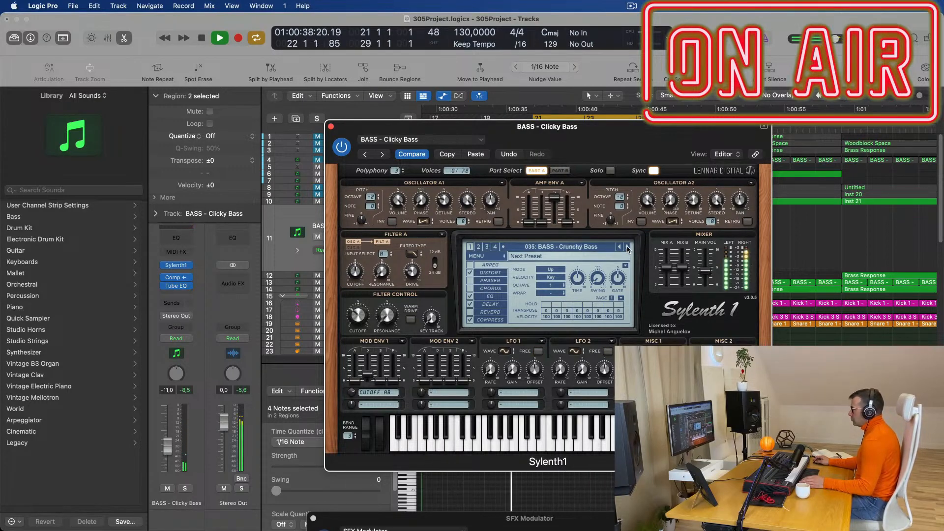
{"action": "left_click", "coordinate": [627, 247]}
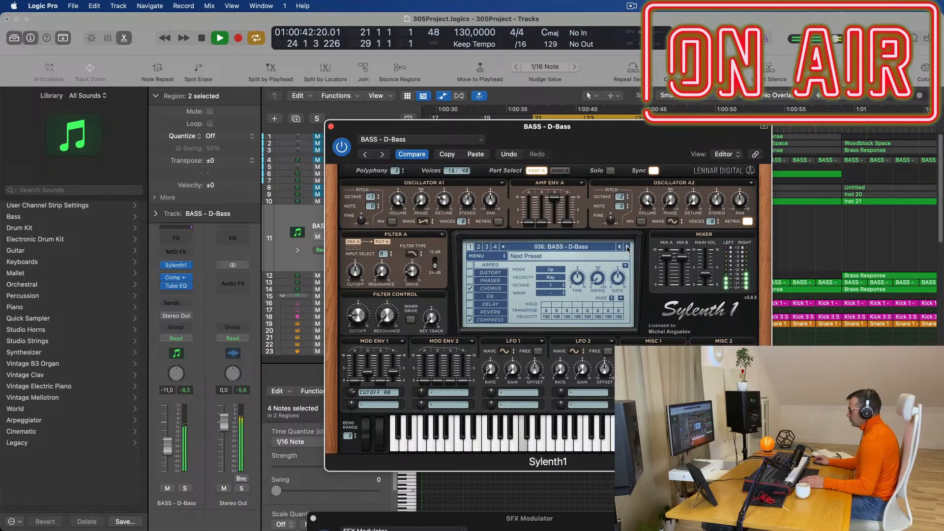
{"action": "left_click", "coordinate": [627, 246]}
Load the BASS - Zeppelin preset and go back one preset to BASS - Wippenberg.
{"action": "left_click", "coordinate": [597, 248]}
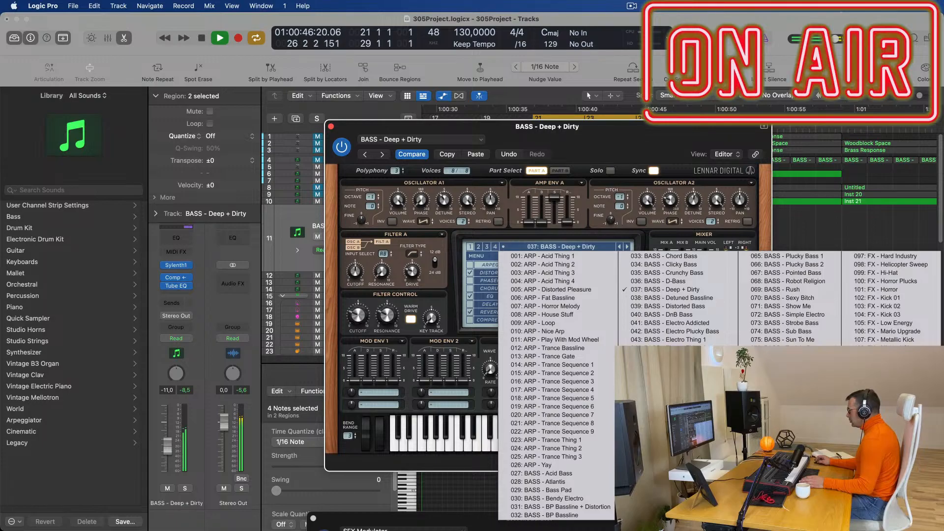
{"action": "left_click", "coordinate": [774, 415]}
{"action": "key", "text": "space"}
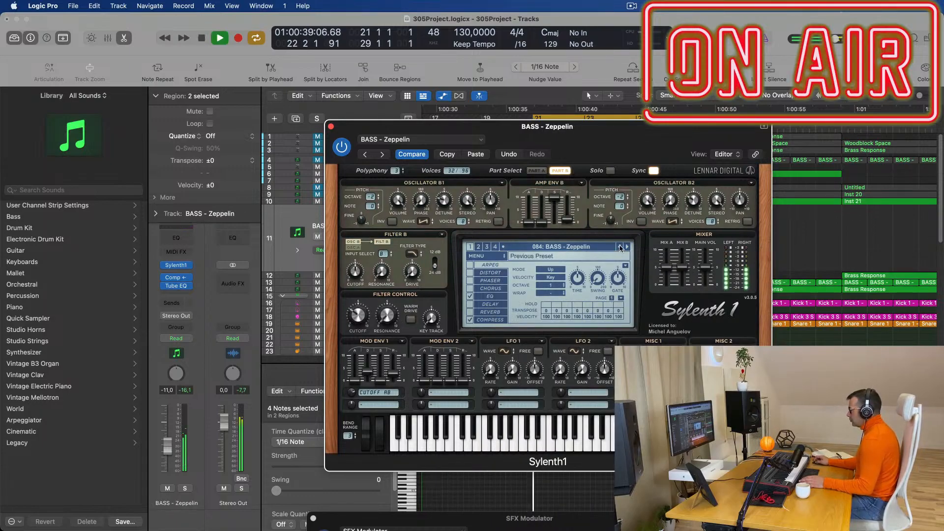
{"action": "left_click", "coordinate": [620, 247]}
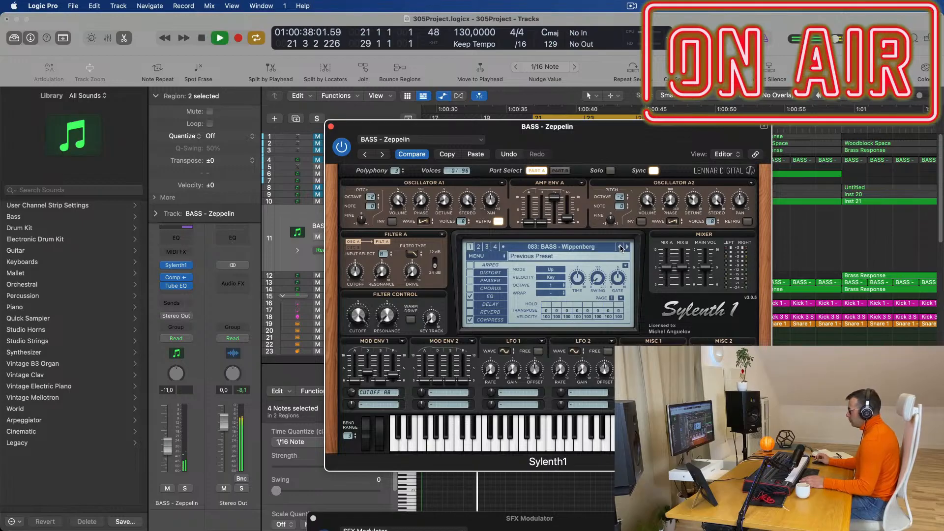
Lower the BASS - Wippenberg channel volume to -17.6 dB during playback and move the Sylenth1 window aside.
{"action": "key", "text": "space"}
{"action": "left_click_drag", "start_coordinate": [172, 457], "coordinate": [164, 460]}
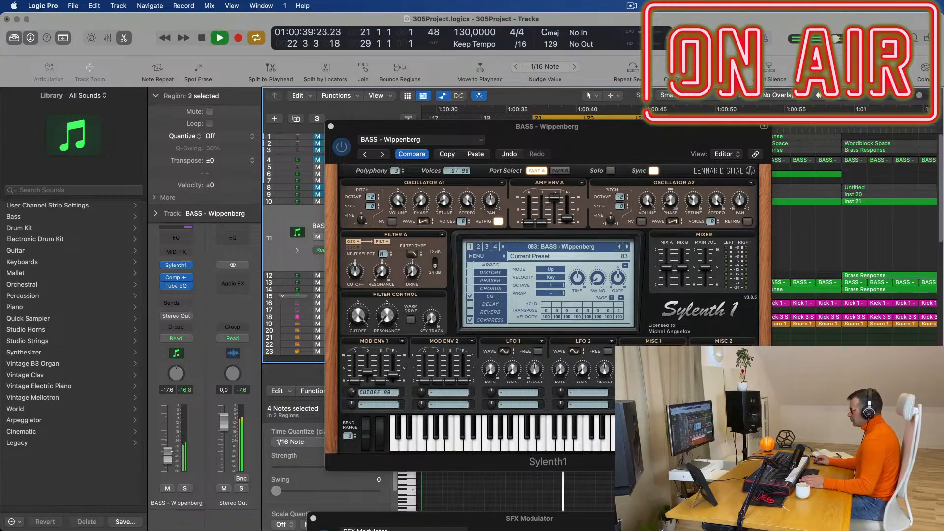
{"action": "left_click_drag", "start_coordinate": [628, 144], "coordinate": [448, 175]}
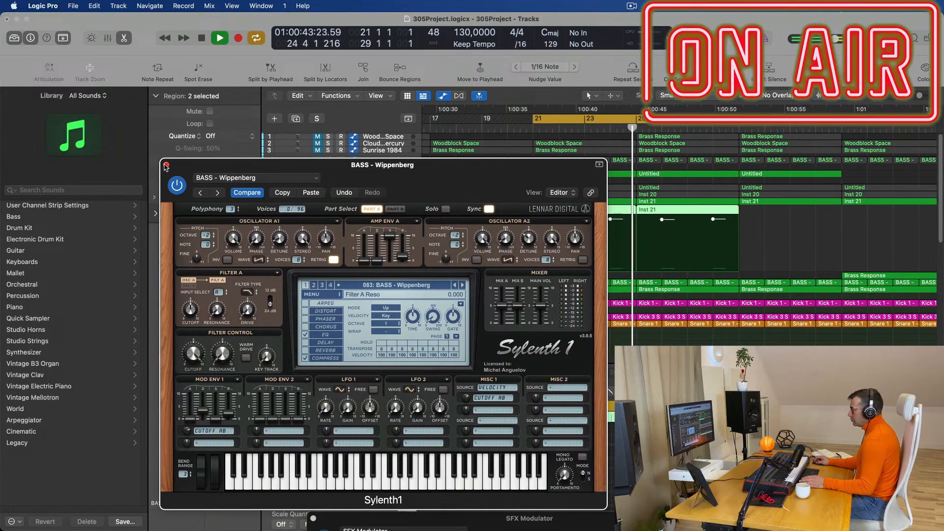
Close the BASS - Wippenberg instrument window and clear the selection of its regions in the arrangement.
{"action": "left_click", "coordinate": [167, 166]}
{"action": "key", "text": "super+Left"}
{"action": "key", "text": "super+Left"}
{"action": "key", "text": "super+Left"}
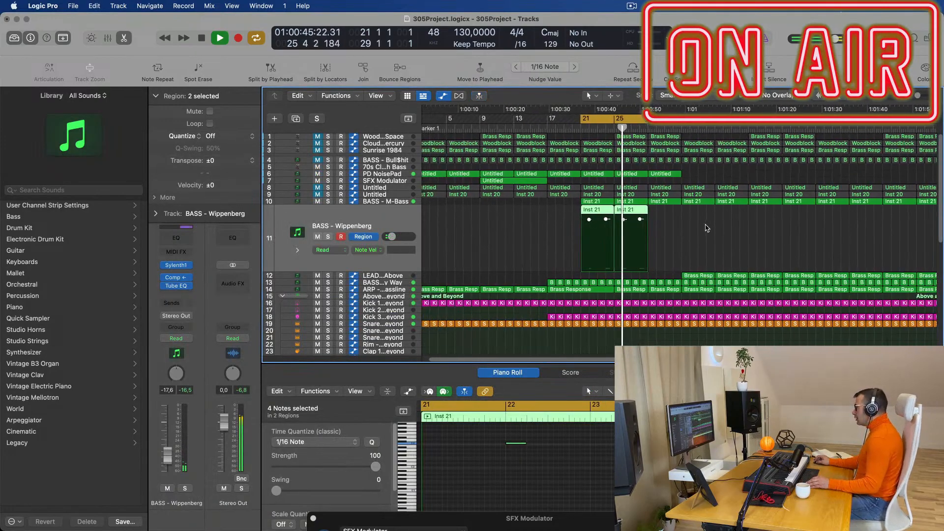
{"action": "left_click", "coordinate": [709, 240]}
{"action": "key", "text": "super+Left"}
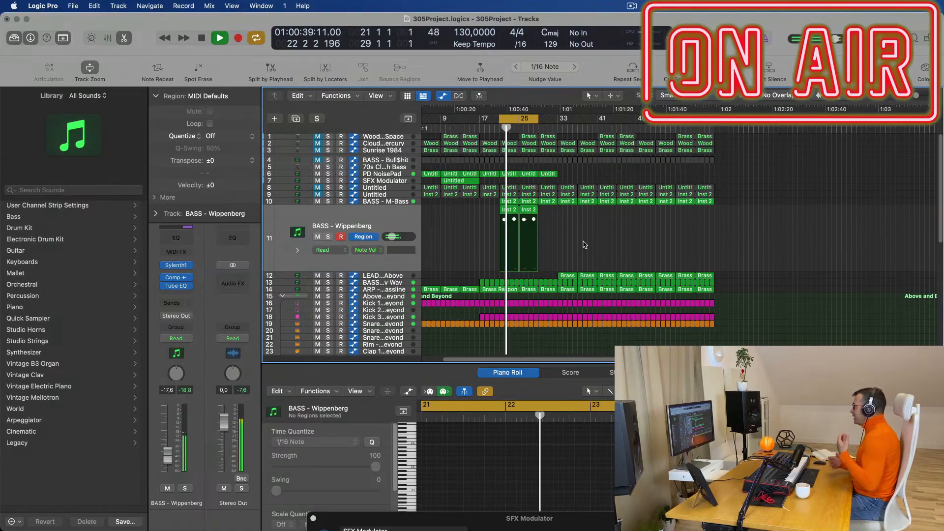
Copy the SFX Modulator region from bar 9 to bar 21 on the same track.
{"action": "scroll", "coordinate": [584, 238], "scroll_direction": "up", "scroll_amount": 5}
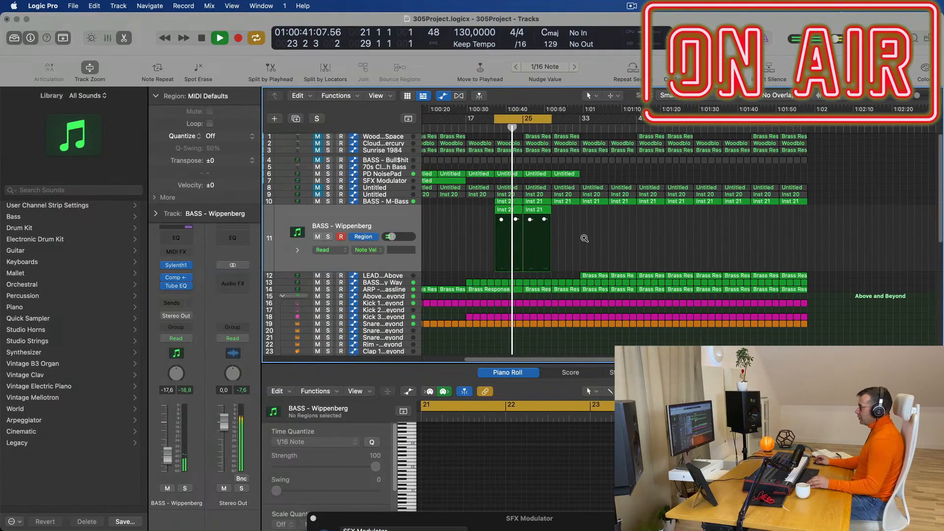
{"action": "scroll", "coordinate": [468, 215], "scroll_direction": "left", "scroll_amount": 3}
{"action": "scroll", "coordinate": [483, 187], "scroll_direction": "down", "scroll_amount": 4}
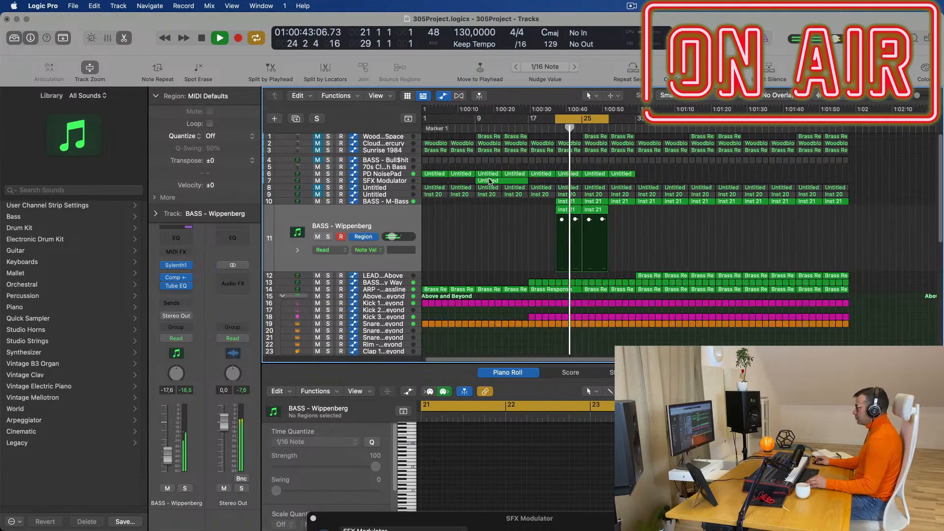
{"action": "left_click_drag", "start_coordinate": [496, 182], "coordinate": [522, 186]}
{"action": "scroll", "coordinate": [512, 250], "scroll_direction": "up", "scroll_amount": 3}
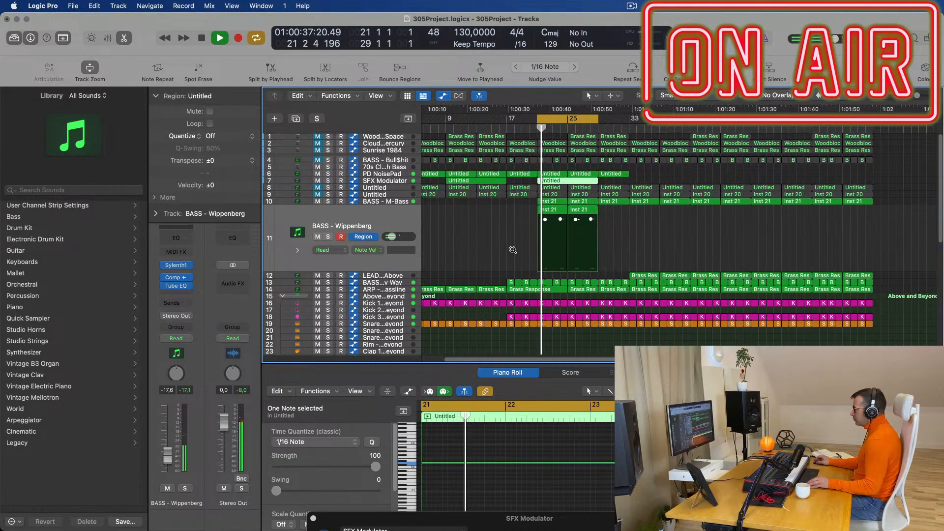
{"action": "scroll", "coordinate": [512, 250], "scroll_direction": "down", "scroll_amount": 5}
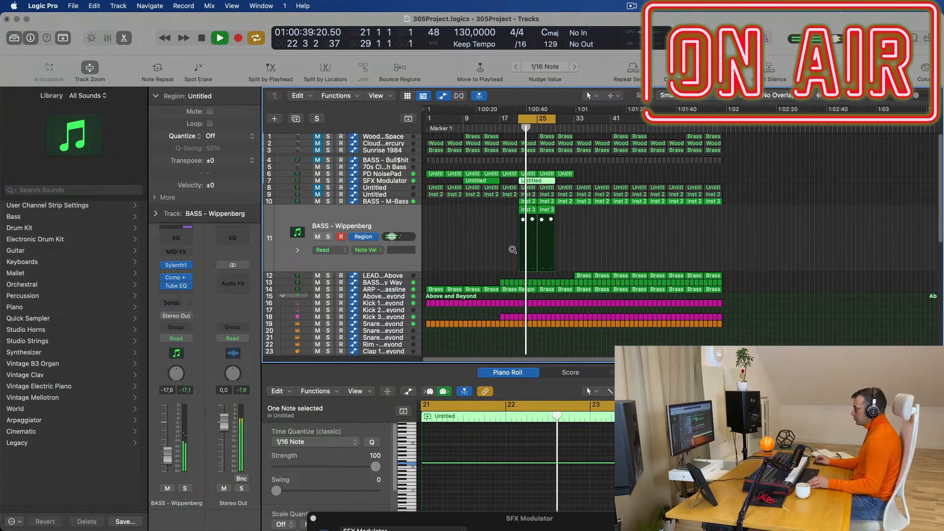
{"action": "scroll", "coordinate": [499, 250], "scroll_direction": "up", "scroll_amount": 3}
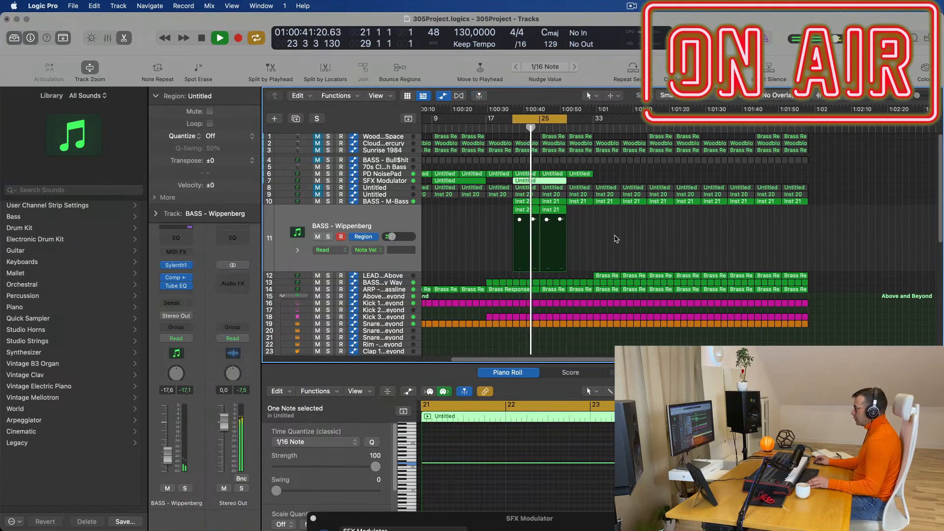
{"action": "scroll", "coordinate": [616, 239], "scroll_direction": "up", "scroll_amount": 3}
{"action": "scroll", "coordinate": [637, 238], "scroll_direction": "up", "scroll_amount": 2}
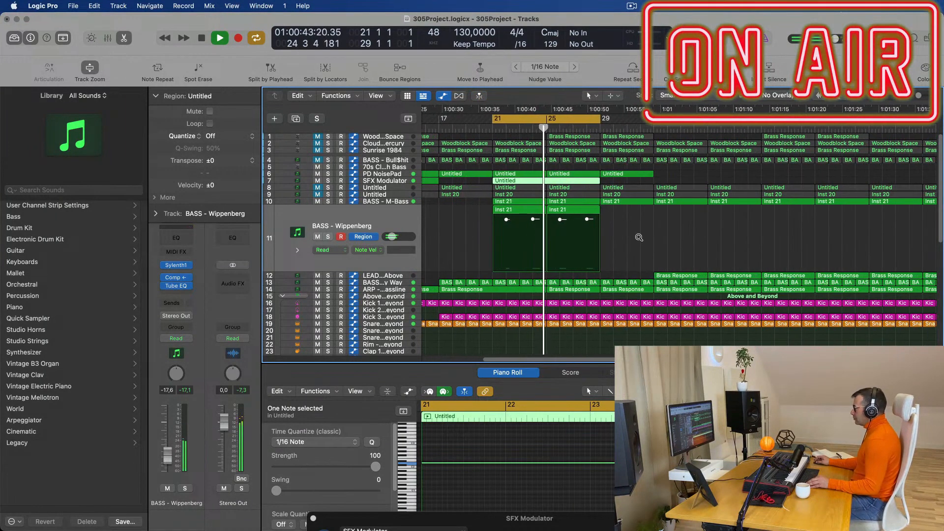
{"action": "scroll", "coordinate": [659, 238], "scroll_direction": "down", "scroll_amount": 2}
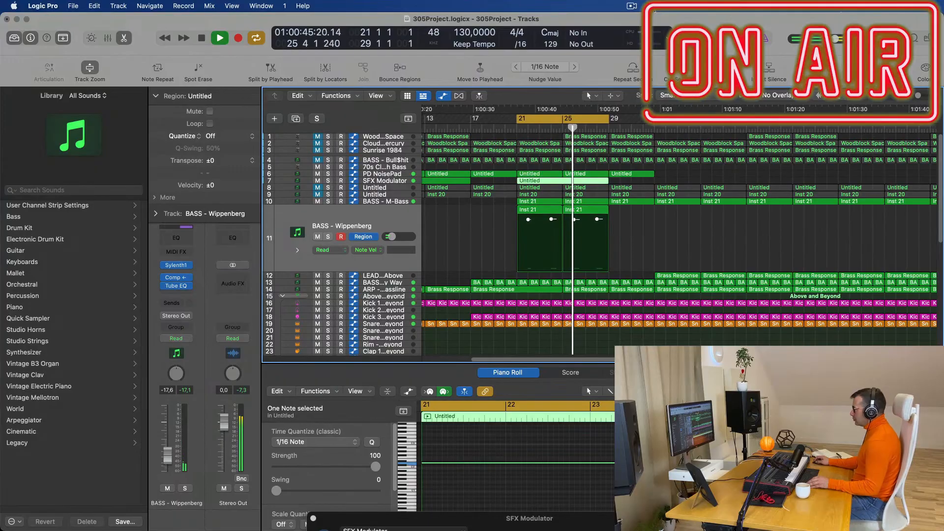
{"action": "left_click", "coordinate": [632, 6]}
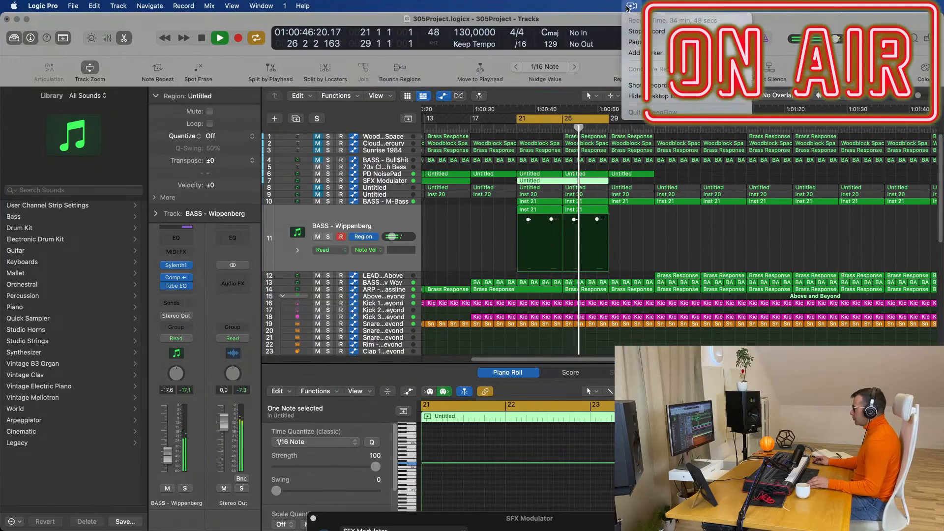
{"action": "left_click", "coordinate": [597, 64]}
{"action": "scroll", "coordinate": [507, 196], "scroll_direction": "down", "scroll_amount": 3}
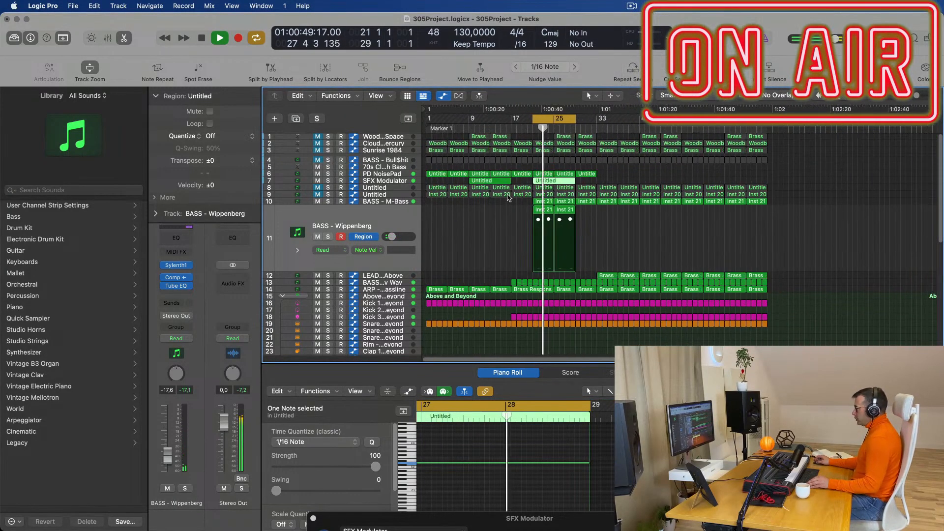
{"action": "scroll", "coordinate": [492, 202], "scroll_direction": "up", "scroll_amount": 3}
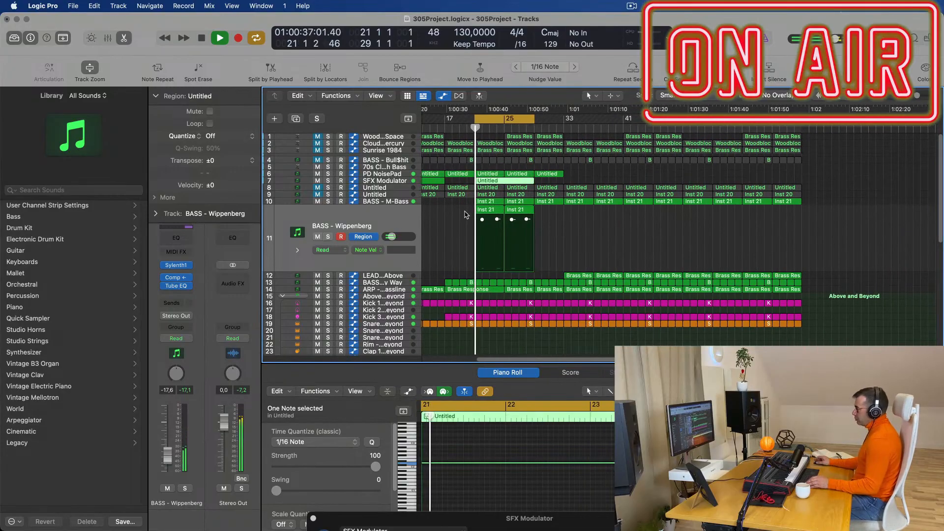
{"action": "left_click", "coordinate": [466, 220]}
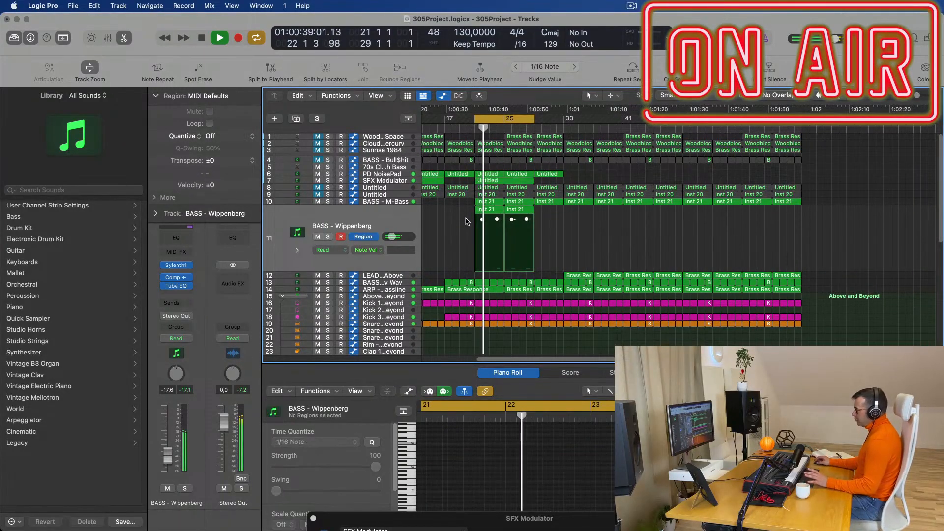
{"action": "scroll", "coordinate": [613, 244], "scroll_direction": "up", "scroll_amount": 2}
{"action": "scroll", "coordinate": [615, 244], "scroll_direction": "up", "scroll_amount": 1}
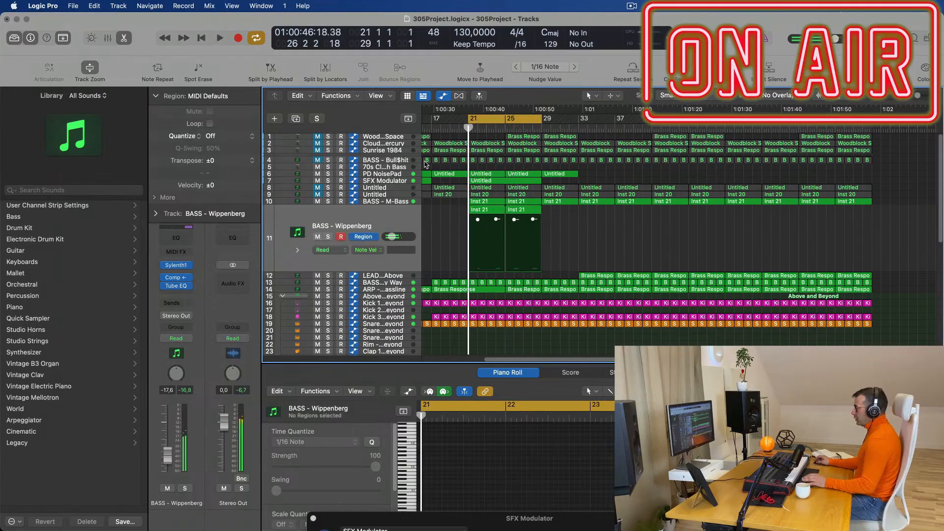
Unmute the Sunrise 1984 track and raise its channel volume to -5.2 dB during playback.
{"action": "left_click", "coordinate": [381, 144]}
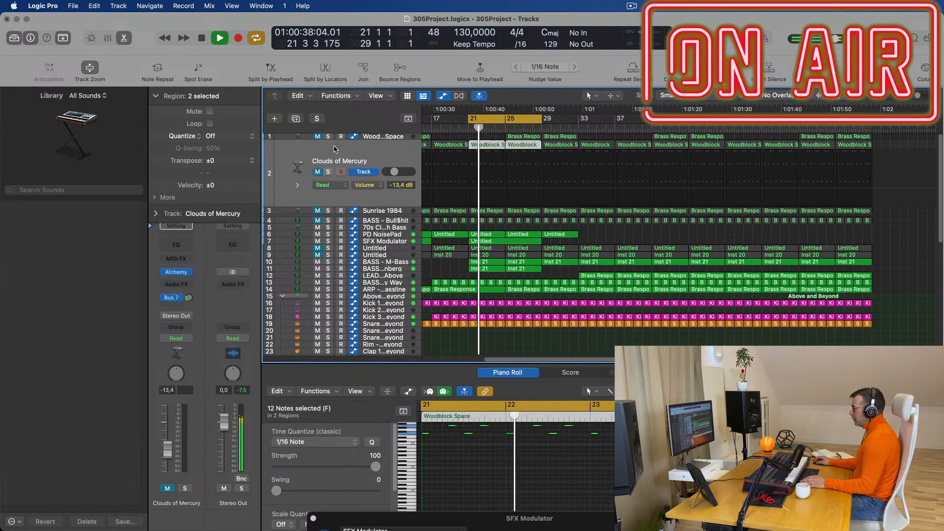
{"action": "left_click", "coordinate": [394, 211]}
{"action": "left_click", "coordinate": [317, 179]}
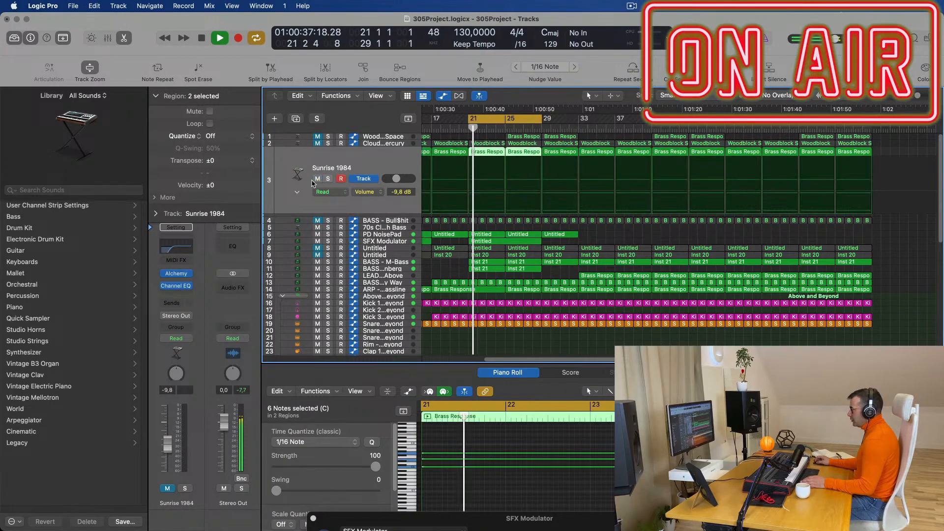
{"action": "left_click_drag", "start_coordinate": [171, 446], "coordinate": [166, 440]}
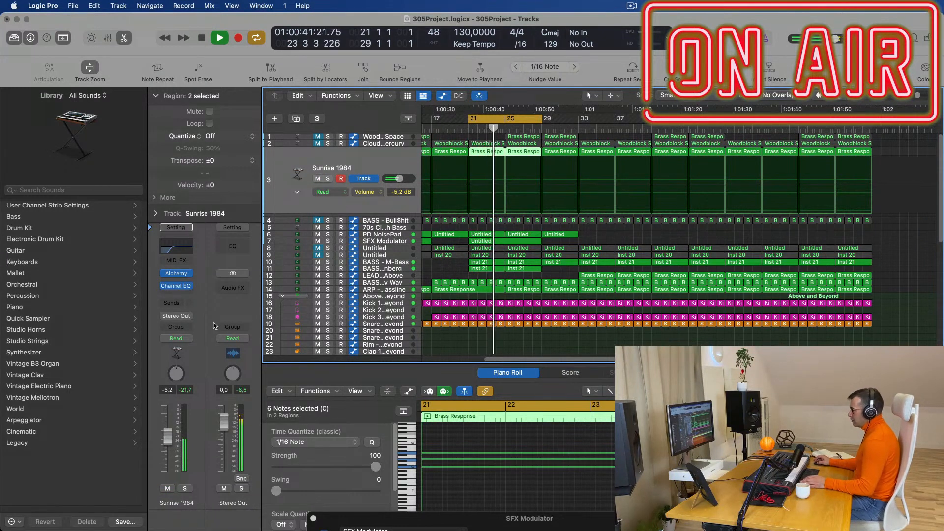
Open Alchemy on the Sunrise 1984 track, move its window aside and show the arpeggiator settings.
{"action": "left_click", "coordinate": [176, 274]}
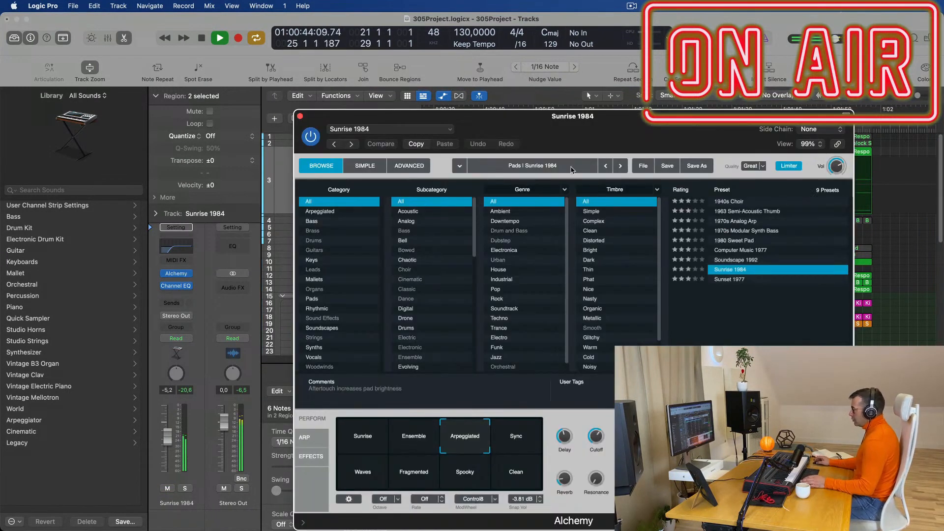
{"action": "left_click_drag", "start_coordinate": [593, 121], "coordinate": [625, 107]}
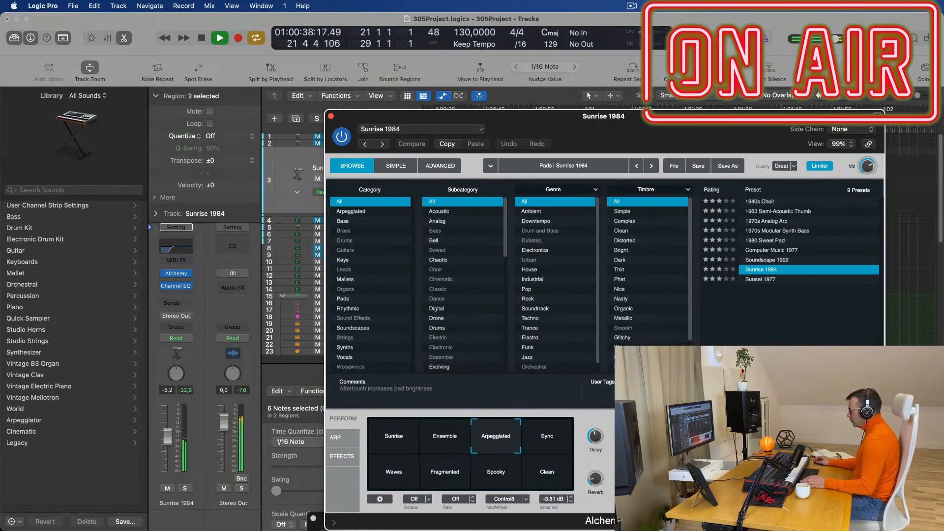
{"action": "left_click", "coordinate": [336, 438]}
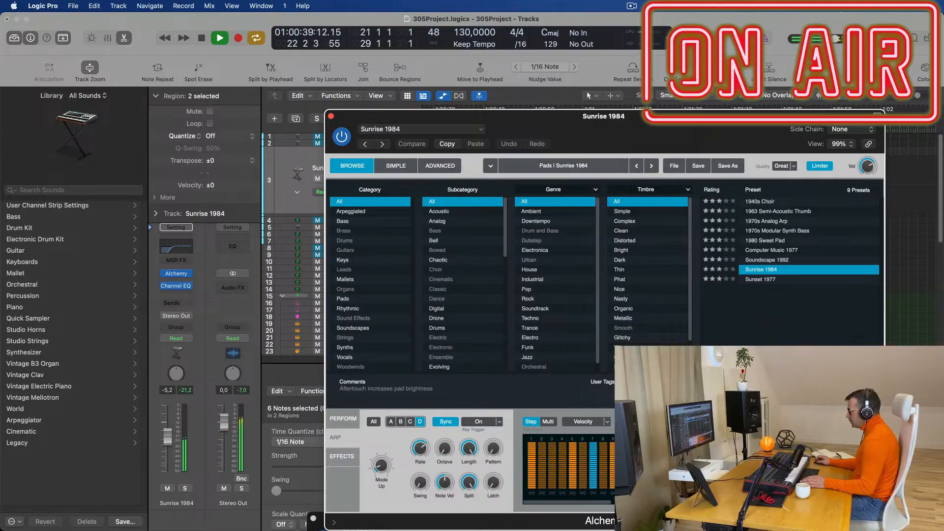
Try different velocity step patterns in Alchemy's arpeggiator and raise the Sunrise 1984 channel volume to -2.9 dB.
{"action": "mouse_move", "coordinate": [678, 443]}
{"action": "left_click", "coordinate": [742, 428]}
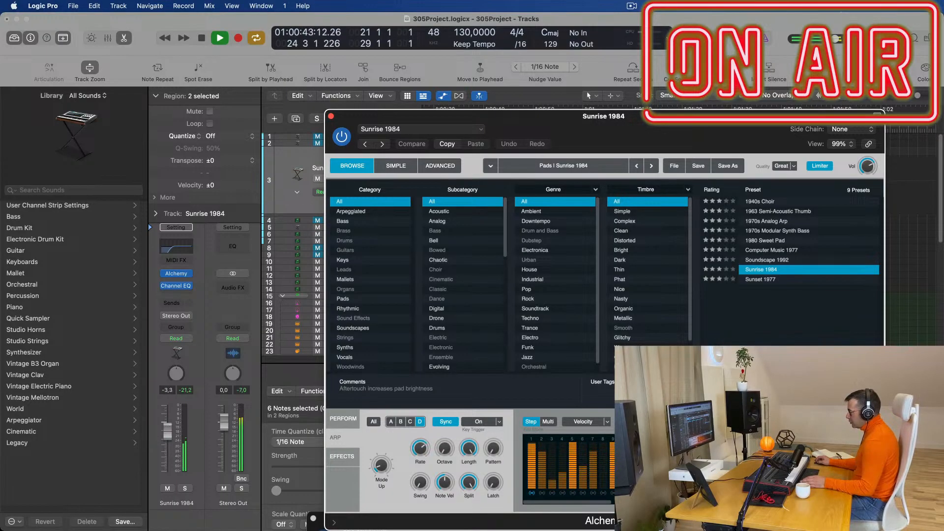
{"action": "left_click", "coordinate": [912, 354]}
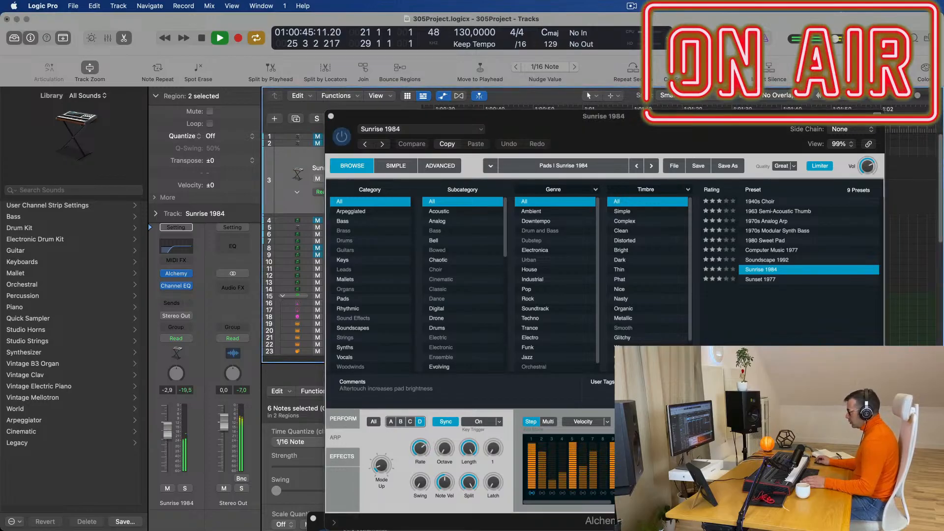
{"action": "left_click", "coordinate": [634, 422]}
{"action": "mouse_move", "coordinate": [678, 433]}
{"action": "left_click", "coordinate": [737, 423]}
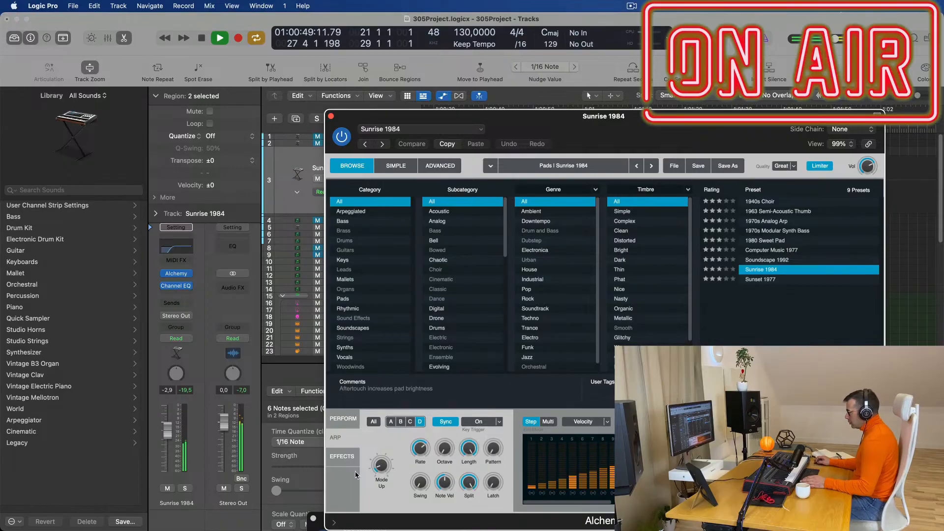
Adjust the Delay amount in Alchemy's Perform controls, close the instrument and audition Sunrise 1984 in solo.
{"action": "left_click", "coordinate": [339, 419]}
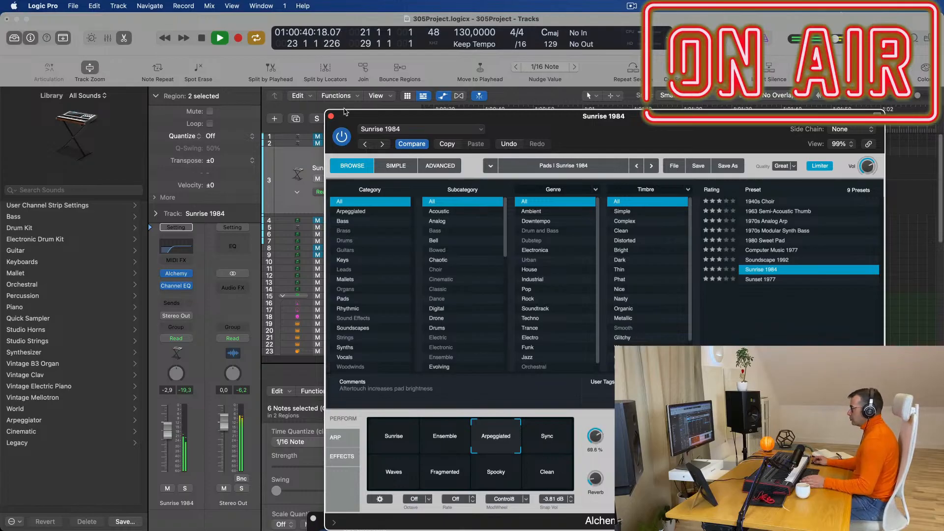
{"action": "left_click", "coordinate": [332, 117]}
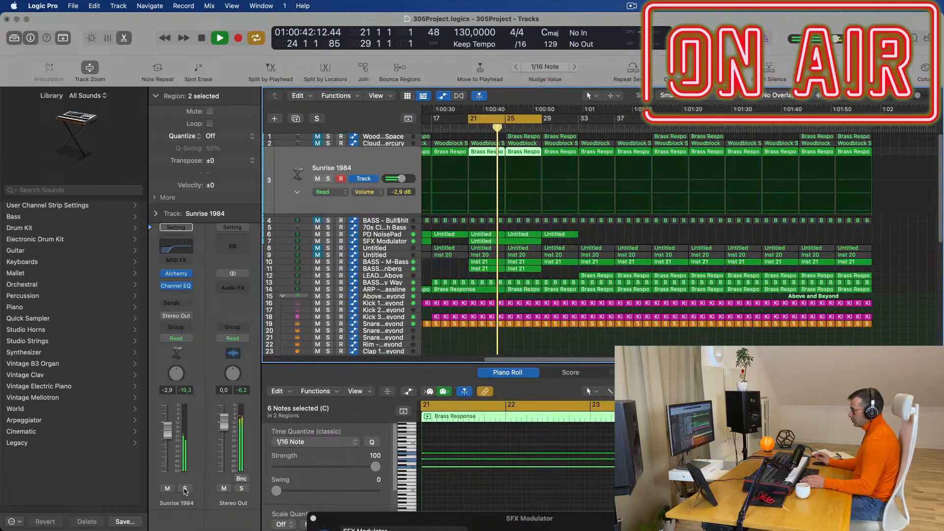
{"action": "left_click", "coordinate": [185, 488]}
{"action": "left_click", "coordinate": [185, 489]}
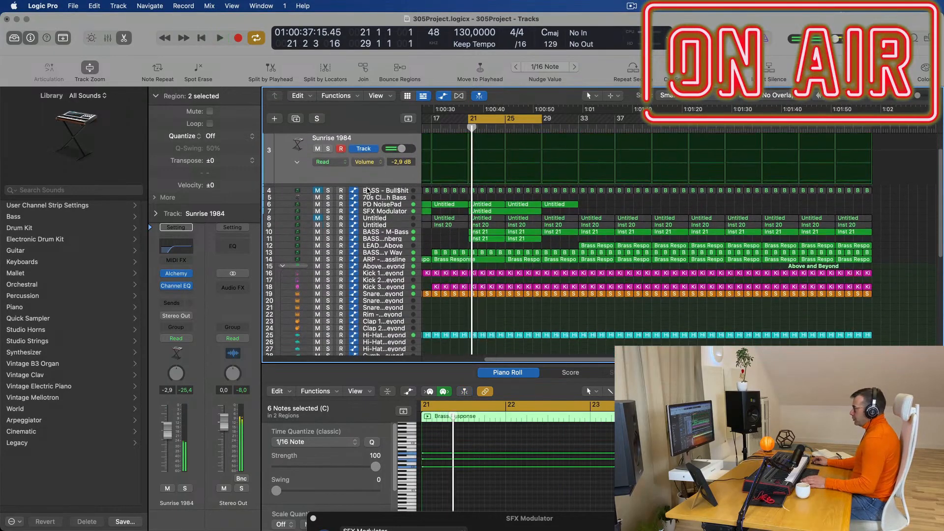
Mute the Sunrise 1984 track again and restart playback of the cycle from bar 21.
{"action": "left_click", "coordinate": [317, 179]}
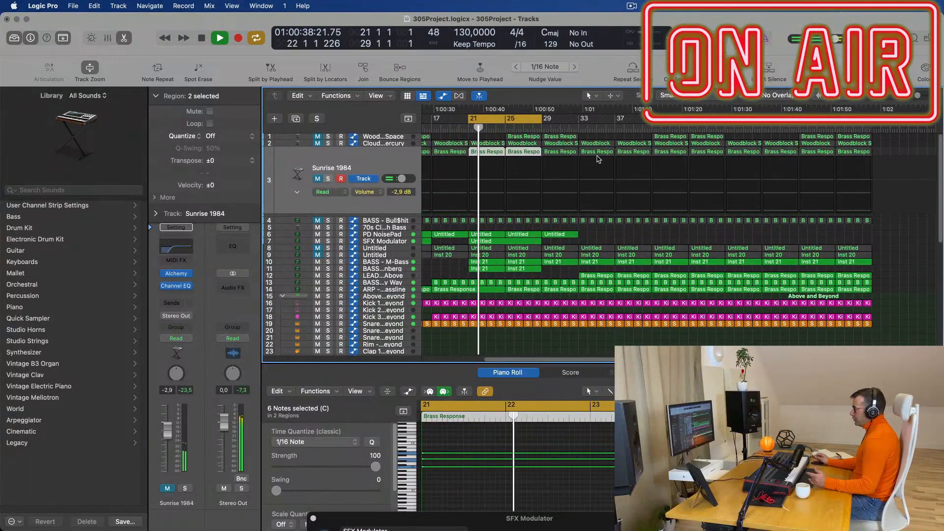
{"action": "scroll", "coordinate": [566, 206], "scroll_direction": "down", "scroll_amount": 1}
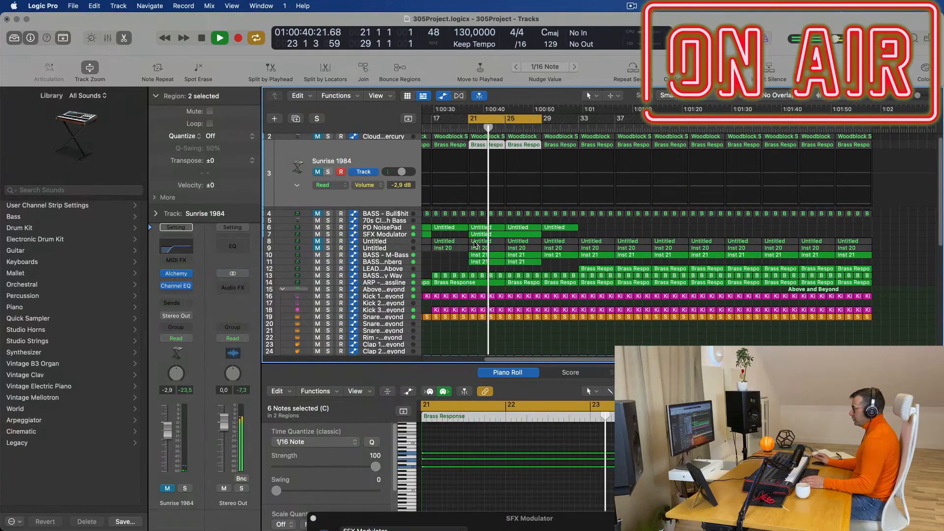
{"action": "key", "text": "space"}
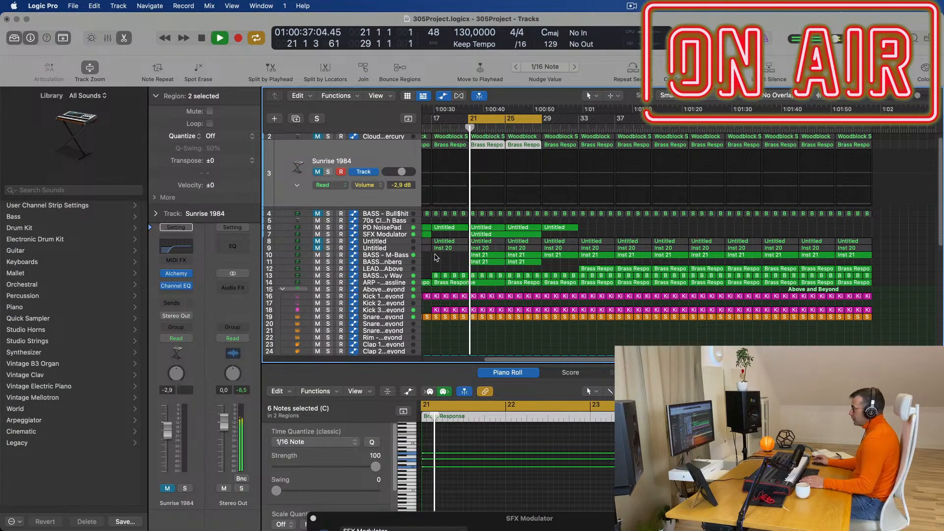
Select the LEAD - From Above track and duplicate it with its settings as an empty track directly below.
{"action": "left_click", "coordinate": [400, 267]}
{"action": "key", "text": "space"}
{"action": "key", "text": "space"}
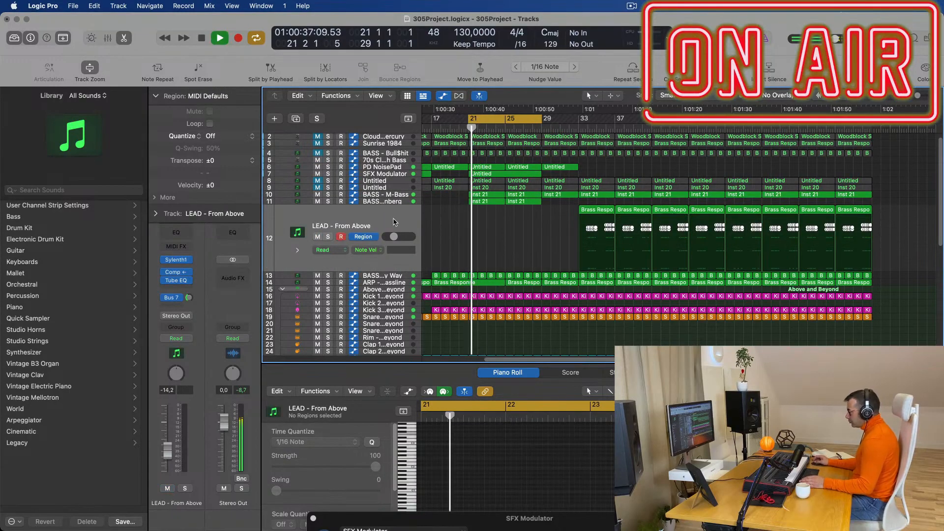
{"action": "key", "text": "space"}
{"action": "key", "text": "space"}
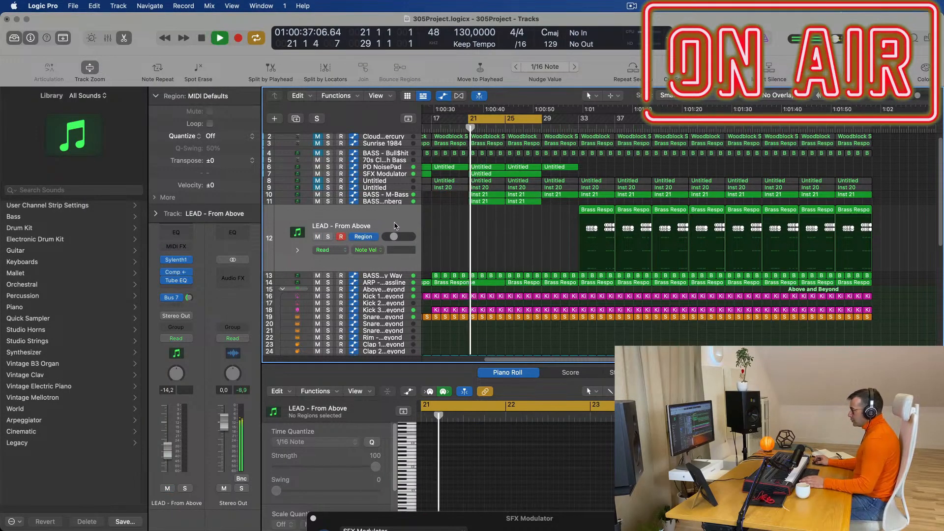
{"action": "key", "text": "super+d"}
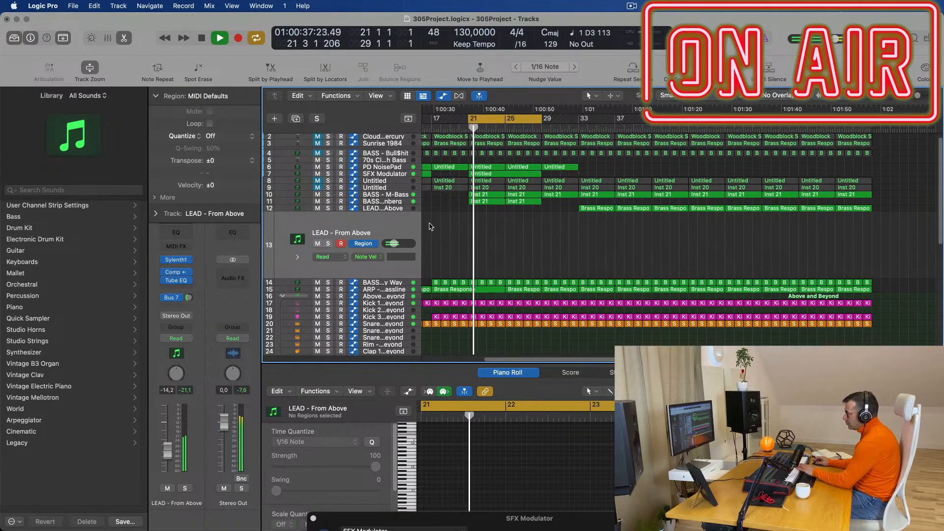
Open Sylenth1 on the duplicated lead track and load the PAD - Anjuna Pad preset.
{"action": "left_click", "coordinate": [178, 260]}
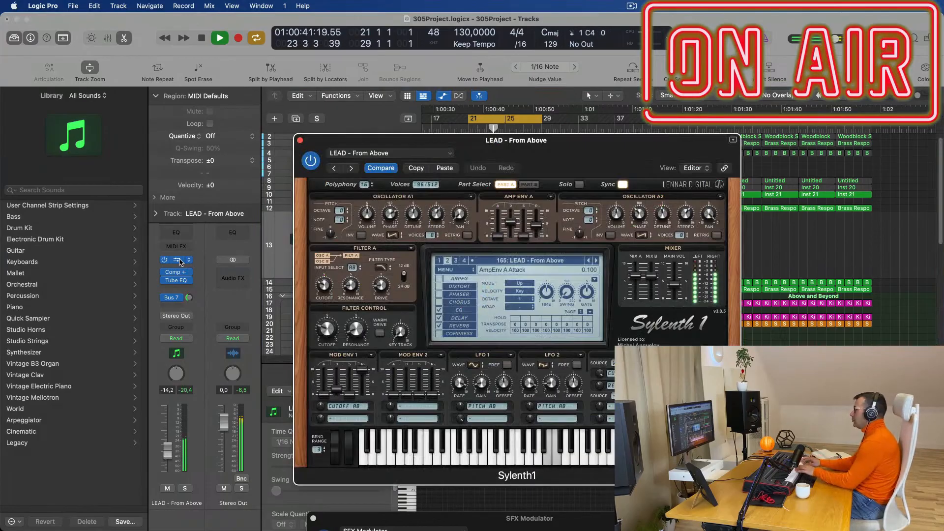
{"action": "left_click", "coordinate": [534, 260]}
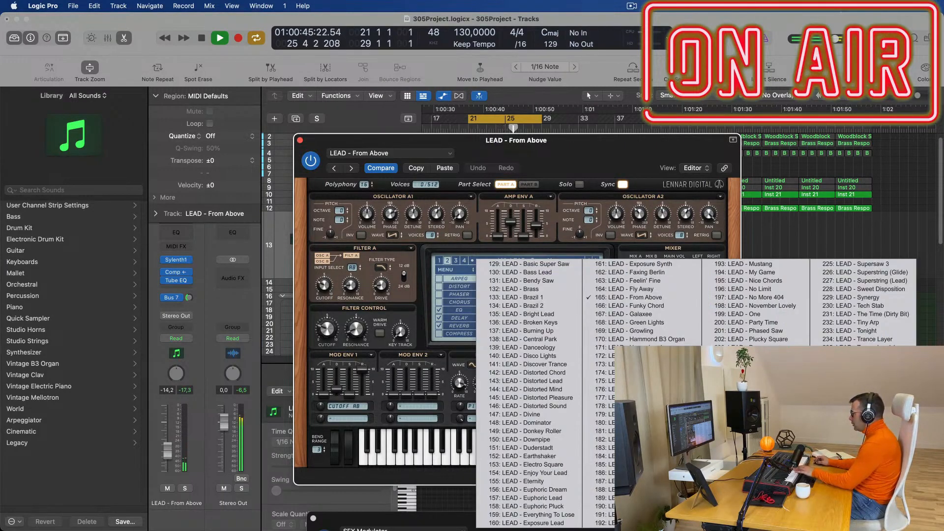
{"action": "left_click", "coordinate": [853, 448]}
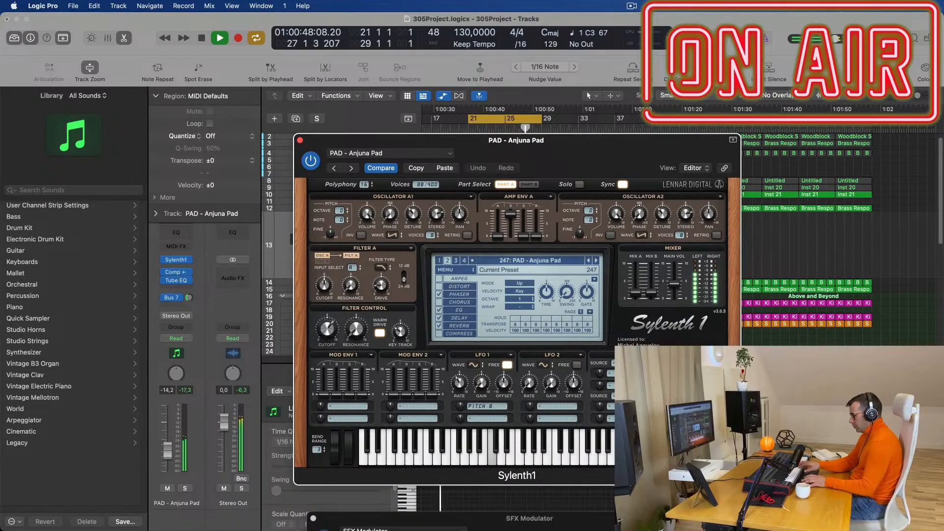
Record a MIDI part on the PAD - Anjuna Pad track over the bar 21-29 cycle and show it in the Piano Roll.
{"action": "key", "text": "r"}
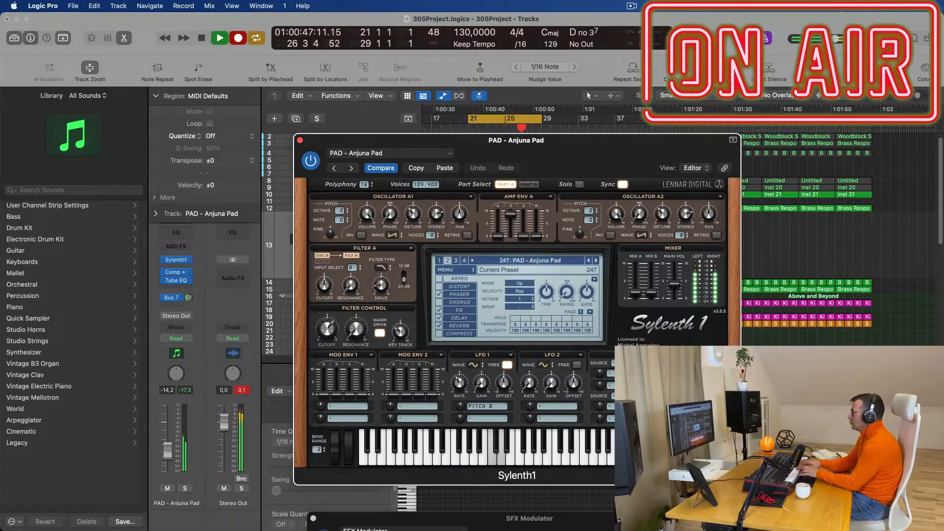
{"action": "key", "text": "space"}
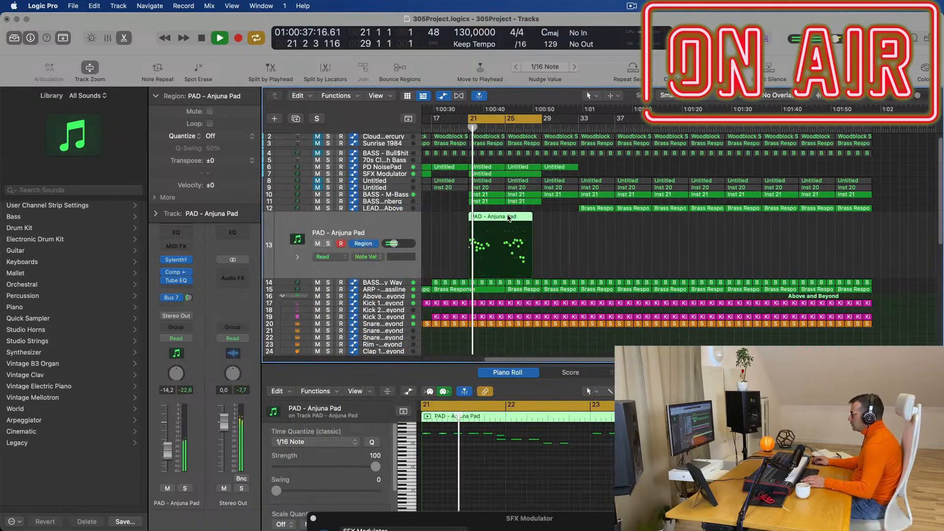
{"action": "key", "text": "e"}
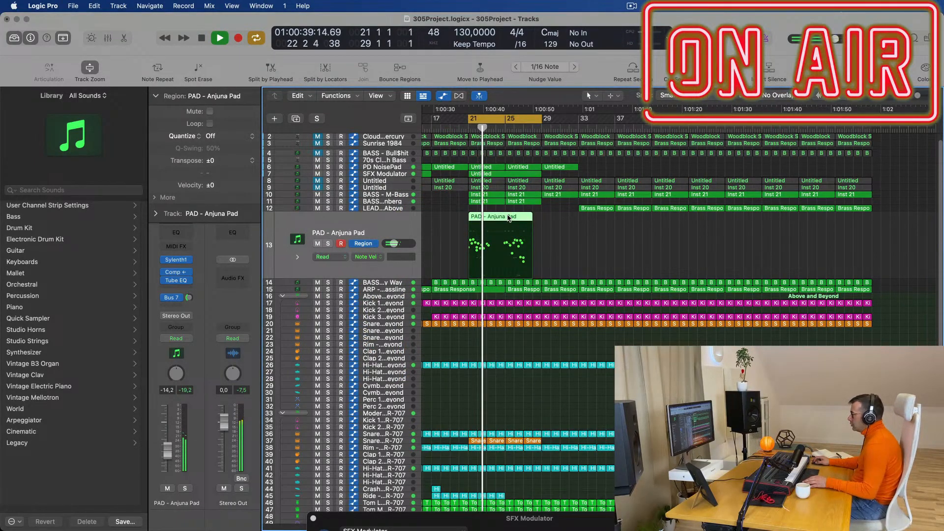
{"action": "key", "text": "e"}
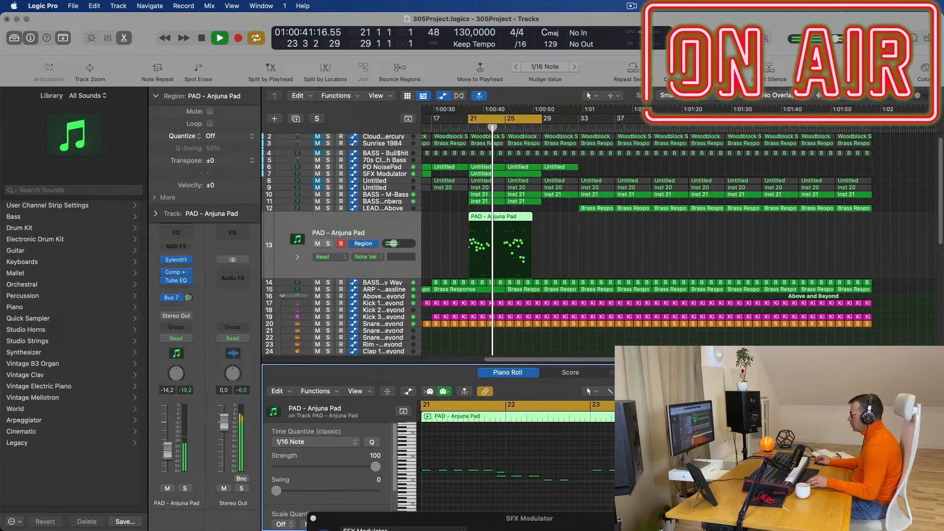
Select all the recorded pad notes in the Piano Roll and replay the passage from bar 21.
{"action": "scroll", "coordinate": [610, 463], "scroll_direction": "down", "scroll_amount": 5}
{"action": "scroll", "coordinate": [698, 465], "scroll_direction": "up", "scroll_amount": 2}
{"action": "left_click", "coordinate": [699, 465]}
{"action": "key", "text": "super+a"}
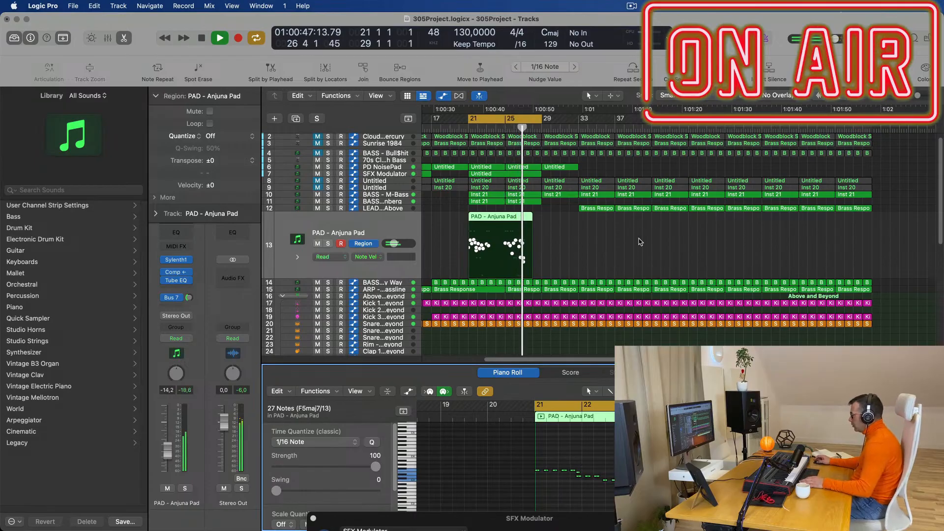
{"action": "key", "text": "space"}
{"action": "key", "text": "space"}
Split the pad recording at bar 25, delete its first part and move the remaining region to bar 21.
{"action": "double_click", "coordinate": [505, 219], "text": "super"}
{"action": "left_click", "coordinate": [489, 219]}
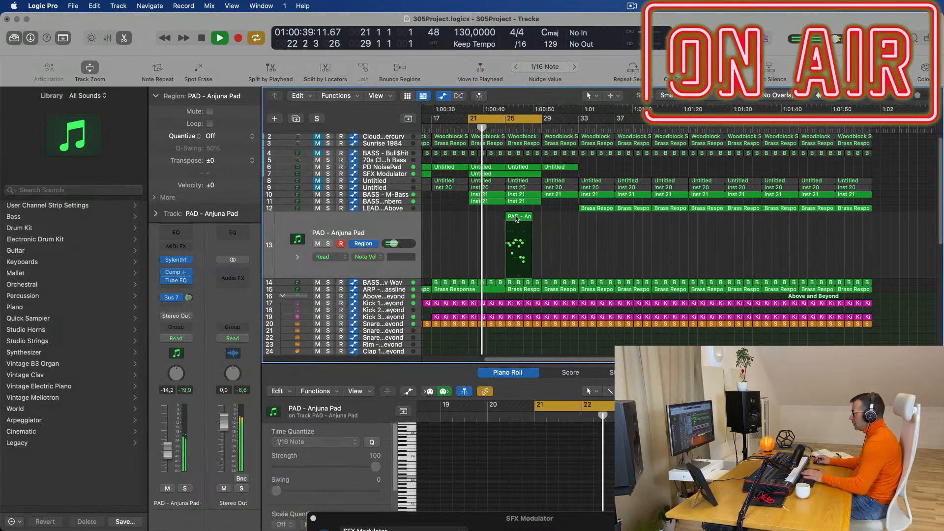
{"action": "left_click_drag", "start_coordinate": [490, 219], "coordinate": [479, 221]}
{"action": "key", "text": "space"}
{"action": "key", "text": "space"}
Switch the pad track's automation from Region to Track and replay the moved region.
{"action": "left_click", "coordinate": [363, 244]}
{"action": "key", "text": "space"}
{"action": "key", "text": "space"}
{"action": "scroll", "coordinate": [596, 469], "scroll_direction": "up", "scroll_amount": 5}
{"action": "scroll", "coordinate": [602, 470], "scroll_direction": "up", "scroll_amount": 2}
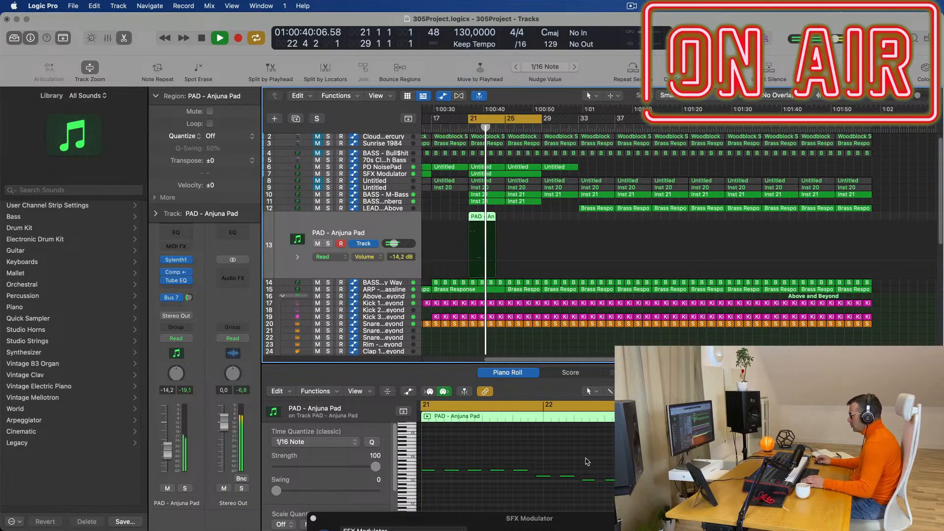
Audition the trimmed pad region several times from bar 21 together with the rest of the arrangement.
{"action": "key", "text": "space"}
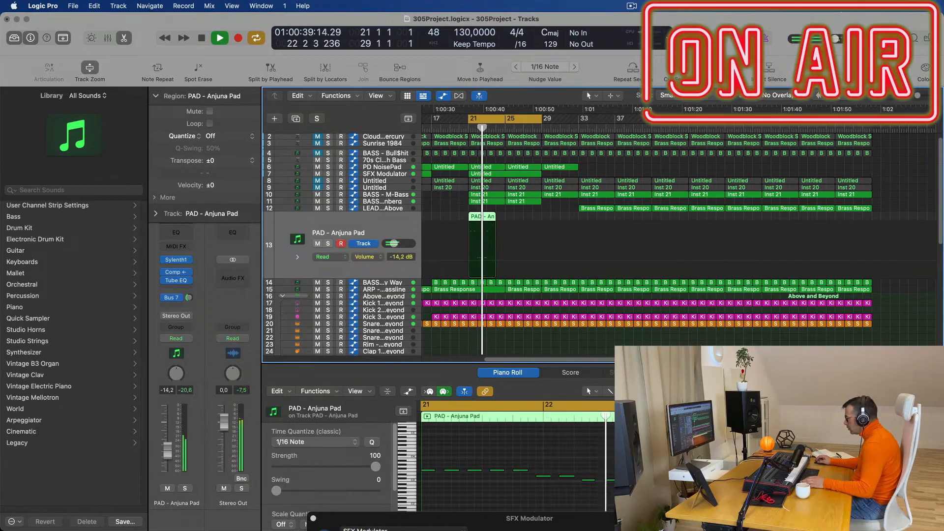
{"action": "key", "text": "space"}
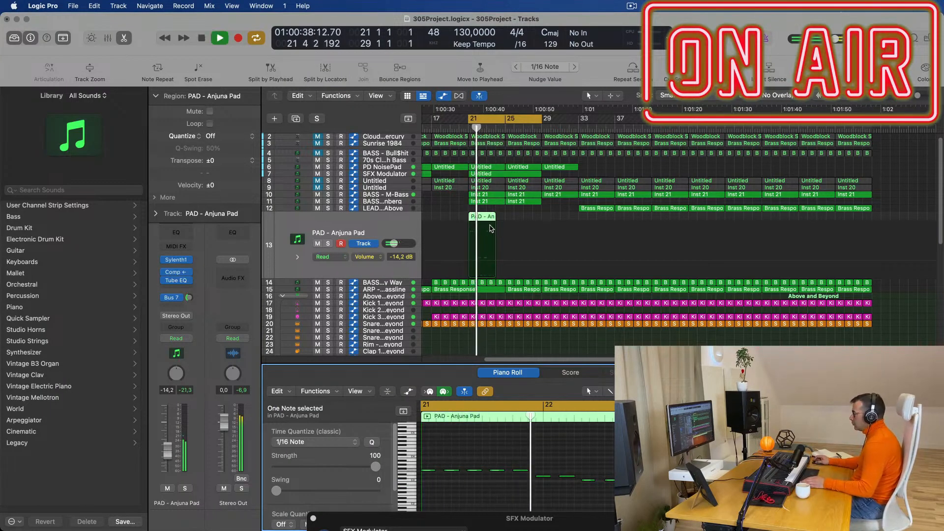
{"action": "left_click", "coordinate": [348, 237]}
{"action": "key", "text": "space"}
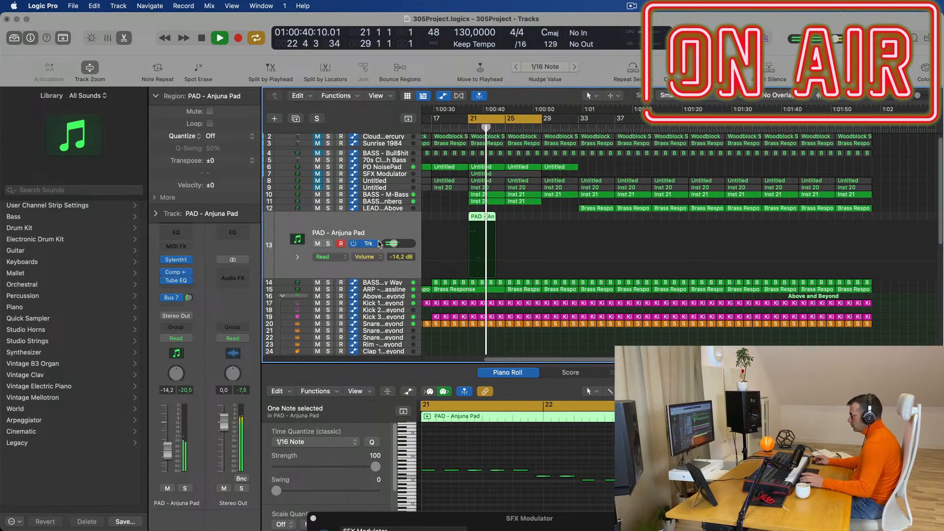
{"action": "key", "text": "space"}
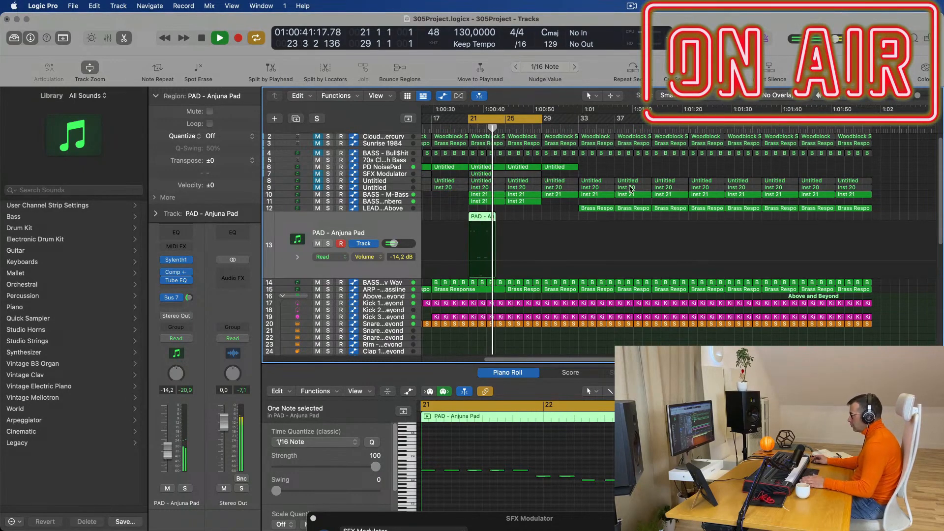
{"action": "key", "text": "space"}
Extend the end of the pad region to bar 25 and replay it from bar 21.
{"action": "left_click", "coordinate": [471, 217]}
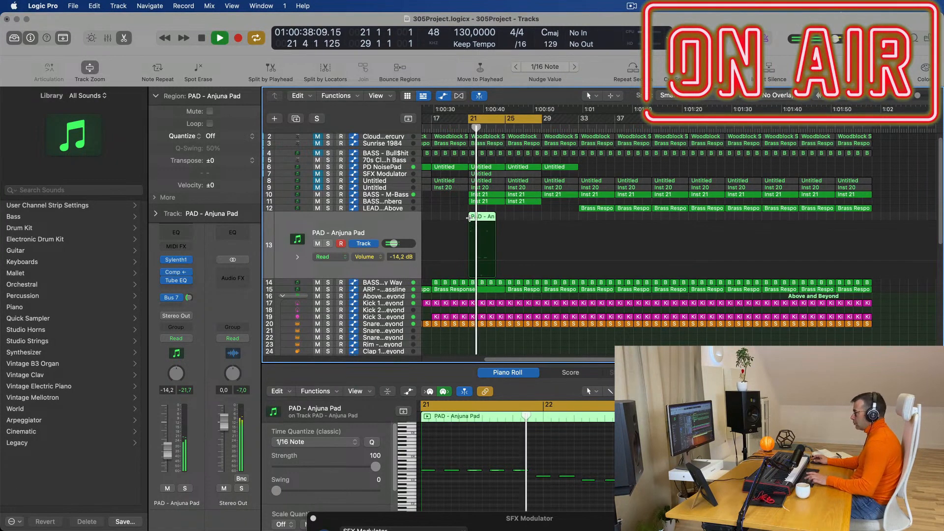
{"action": "left_click_drag", "start_coordinate": [495, 217], "coordinate": [503, 219]}
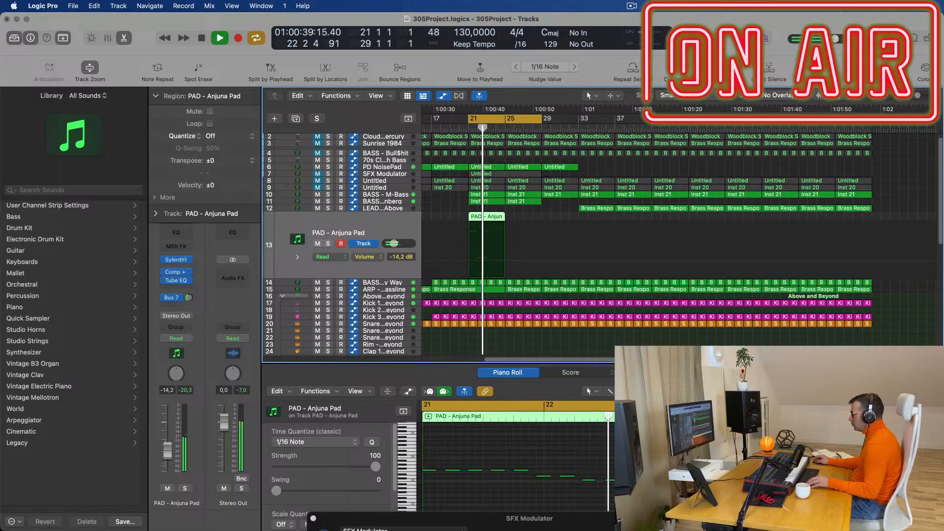
{"action": "key", "text": "space"}
{"action": "key", "text": "space"}
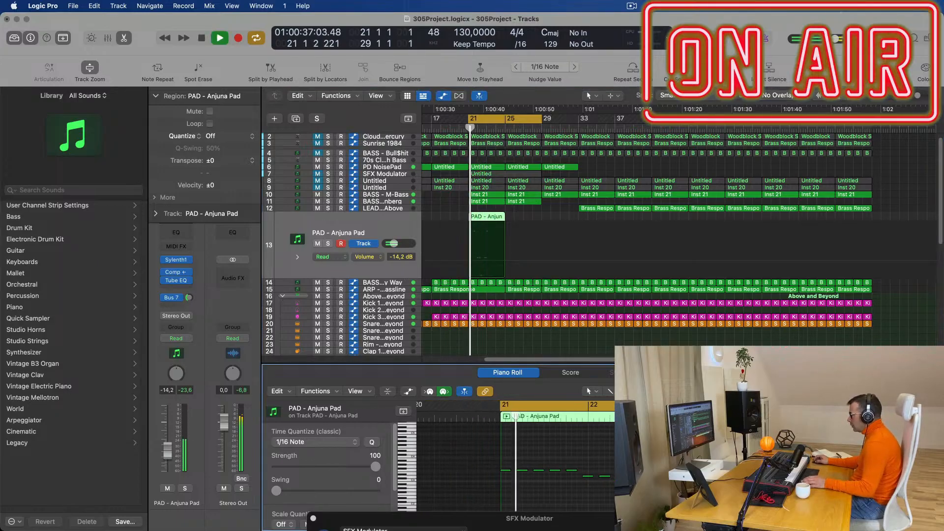
Select the extended pad region's notes in the Piano Roll while replaying it.
{"action": "left_click", "coordinate": [688, 477]}
{"action": "key", "text": "space"}
{"action": "key", "text": "space"}
{"action": "left_click_drag", "start_coordinate": [737, 462], "coordinate": [709, 472]}
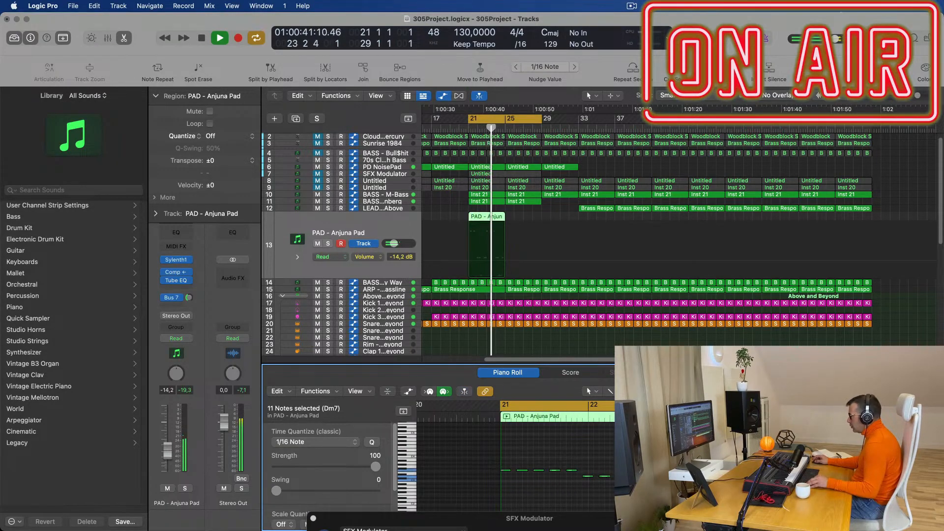
Repeat the pad region once so that a second copy fills bars 25 to 29.
{"action": "key", "text": "super+Left"}
{"action": "key", "text": "super+Left"}
{"action": "key", "text": "super+Left"}
{"action": "key", "text": "super+Left"}
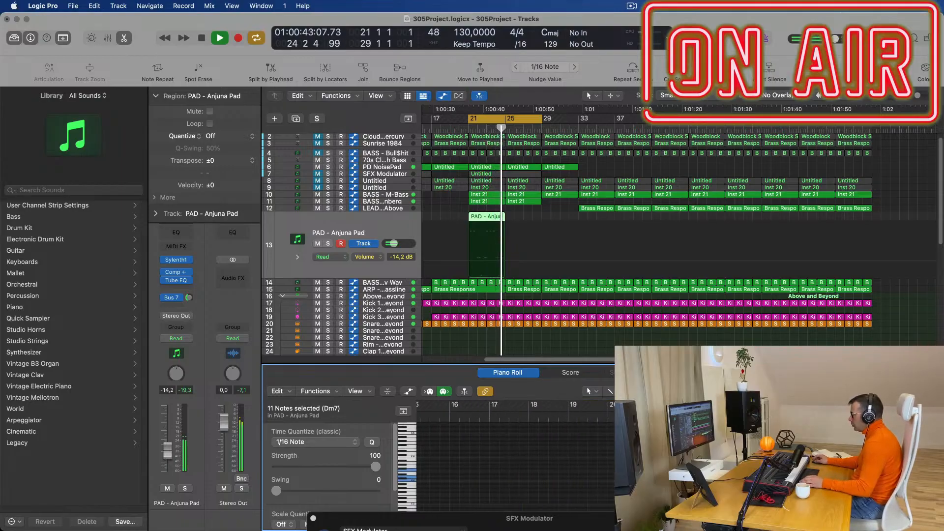
{"action": "left_click", "coordinate": [487, 216]}
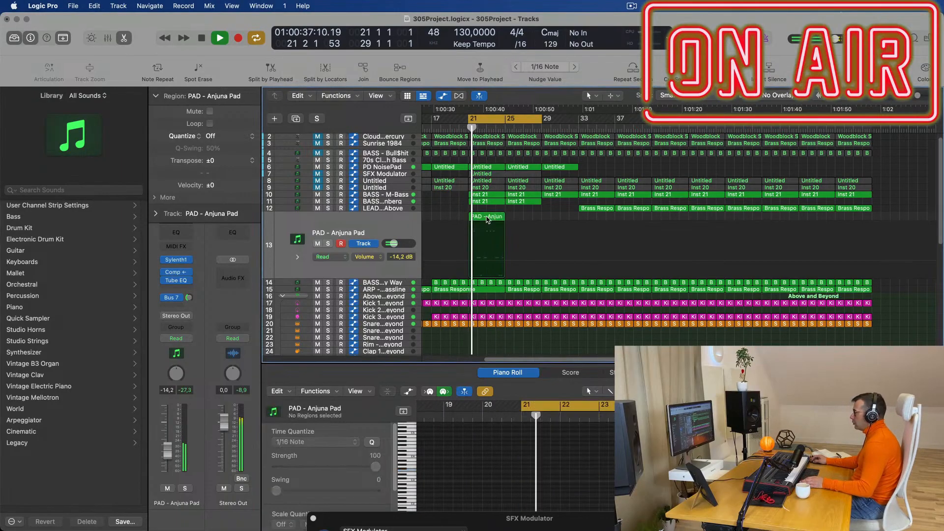
{"action": "key", "text": "super+r"}
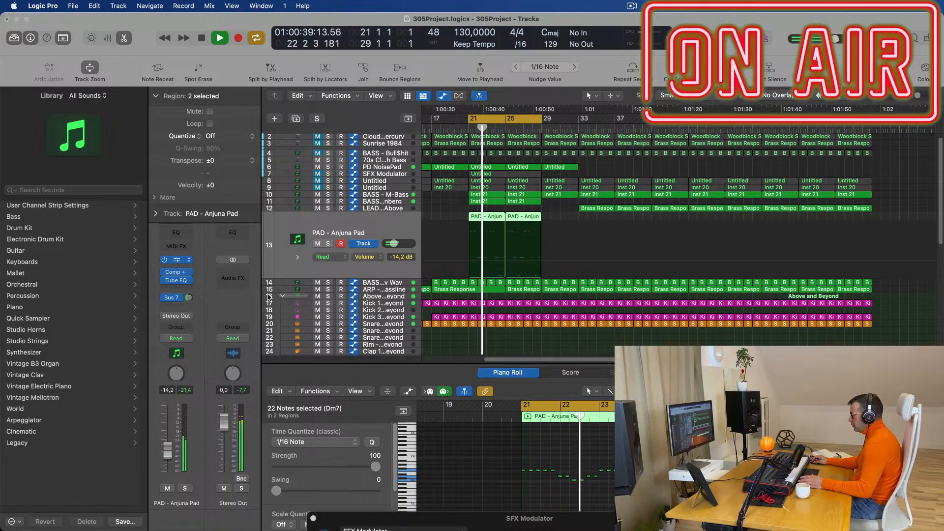
Open Sylenth1 on the pad track, adjust its filter cutoff and raise the track volume to -12.0 dB.
{"action": "left_click", "coordinate": [177, 262]}
{"action": "left_click_drag", "start_coordinate": [474, 180], "coordinate": [474, 186]}
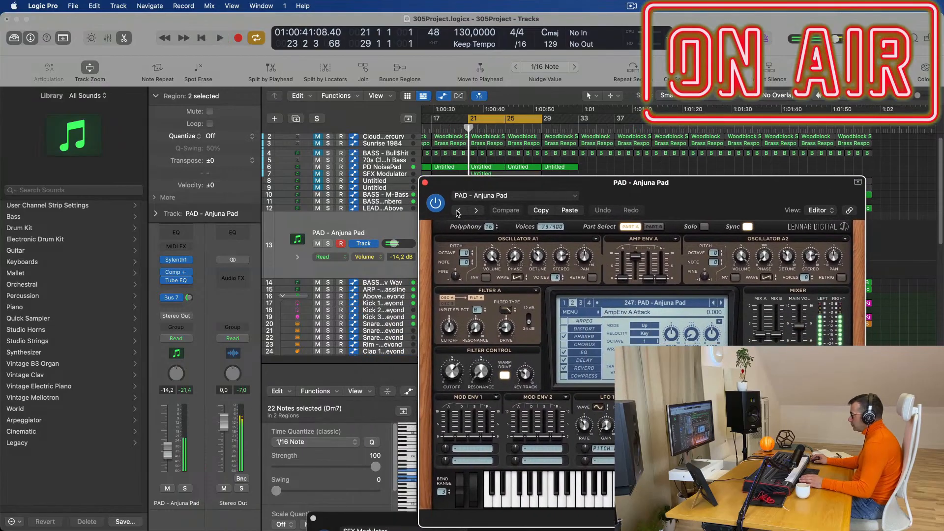
{"action": "key", "text": "space"}
{"action": "left_click_drag", "start_coordinate": [453, 373], "coordinate": [452, 386]}
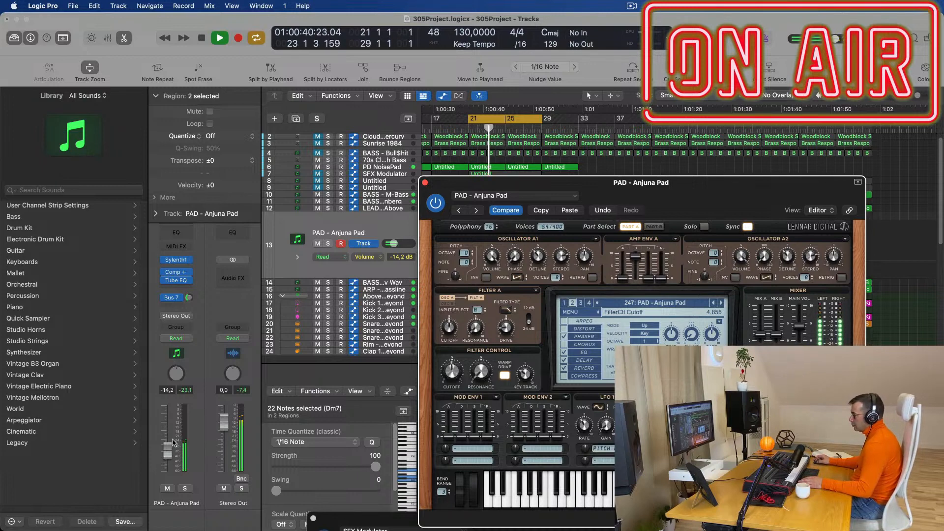
{"action": "left_click_drag", "start_coordinate": [173, 442], "coordinate": [173, 441]}
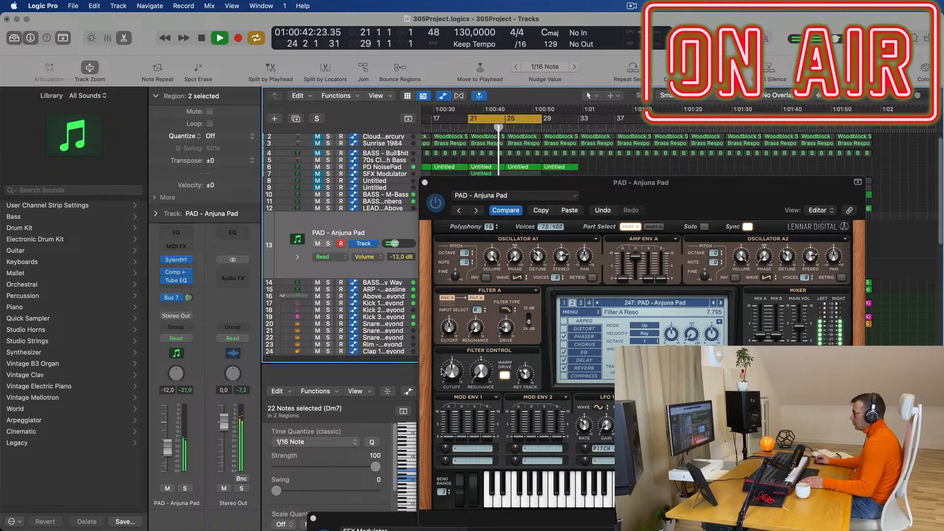
{"action": "left_click_drag", "start_coordinate": [455, 372], "coordinate": [455, 371]}
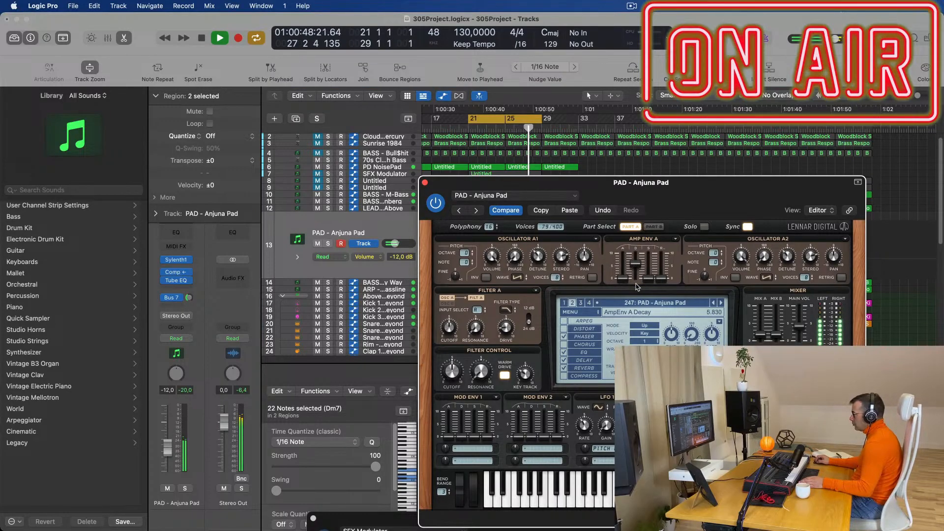
Shape Amp Env A in Sylenth1 with release at 0.000 and set the Filter Control cutoff to 9.464.
{"action": "left_click_drag", "start_coordinate": [640, 263], "coordinate": [664, 162]}
{"action": "left_click_drag", "start_coordinate": [661, 267], "coordinate": [664, 282]}
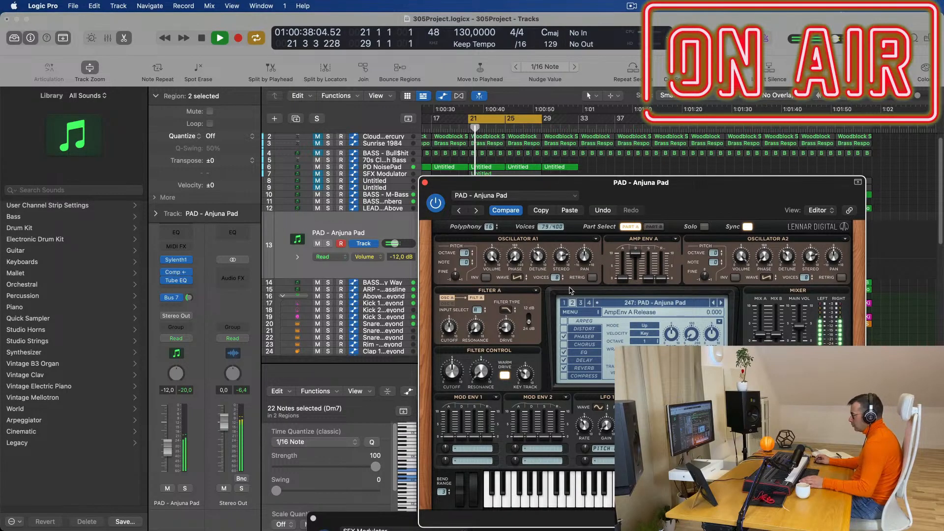
{"action": "left_click_drag", "start_coordinate": [481, 371], "coordinate": [482, 375]}
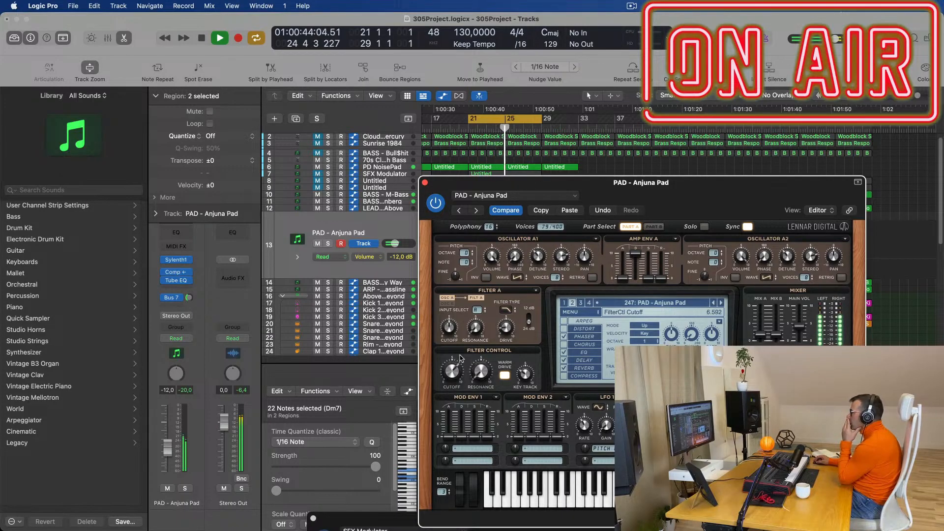
{"action": "left_click_drag", "start_coordinate": [460, 364], "coordinate": [473, 326]}
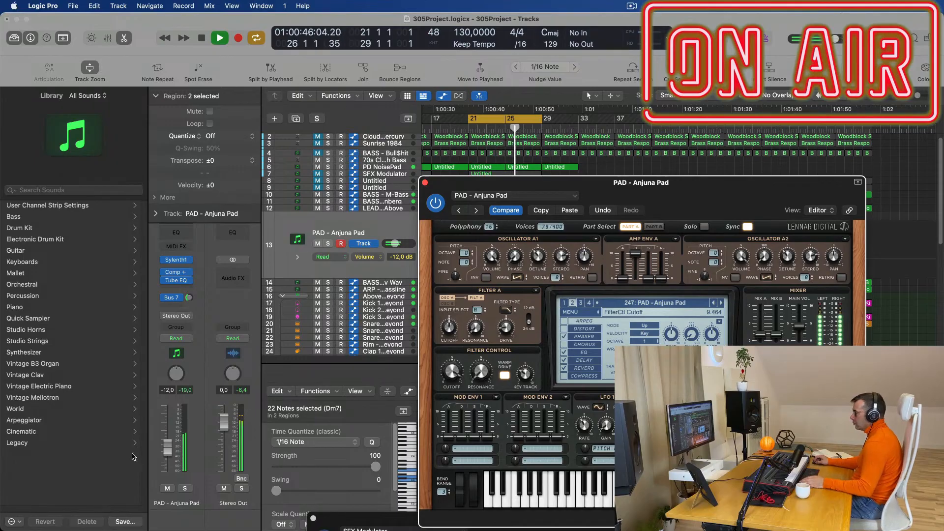
Set the pad track volume to -15.2 dB, adjust its Bus 7 send and close Sylenth1.
{"action": "left_click_drag", "start_coordinate": [166, 447], "coordinate": [167, 453]}
{"action": "left_click", "coordinate": [189, 298]}
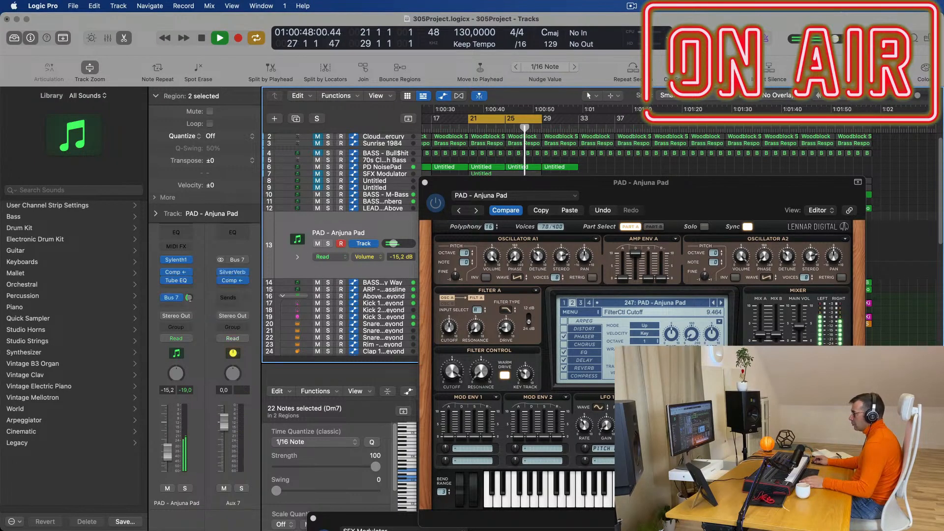
{"action": "left_click", "coordinate": [425, 184]}
{"action": "key", "text": "super+Right"}
{"action": "key", "text": "super+Right"}
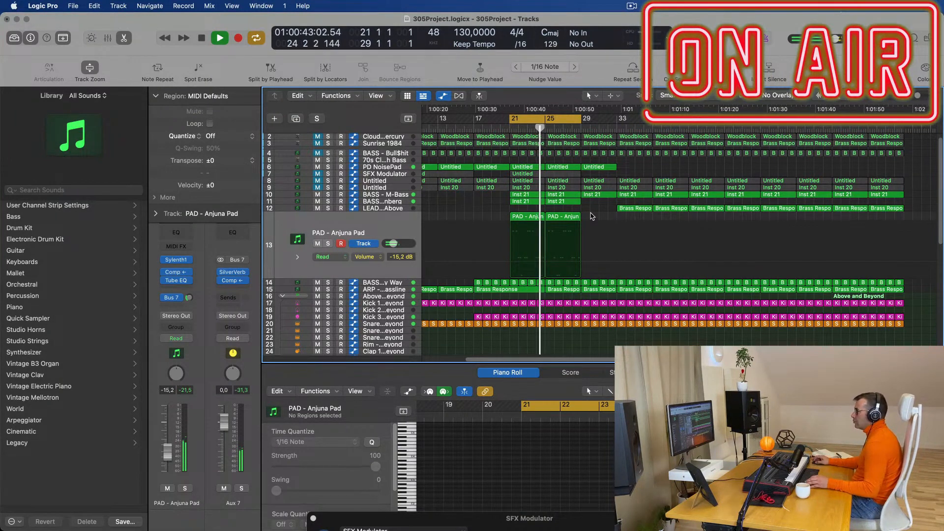
Examine the first pad region's notes in the Piano Roll while replaying the passage from bar 21.
{"action": "left_click", "coordinate": [536, 217]}
{"action": "key", "text": "space"}
{"action": "scroll", "coordinate": [578, 449], "scroll_direction": "up", "scroll_amount": 5}
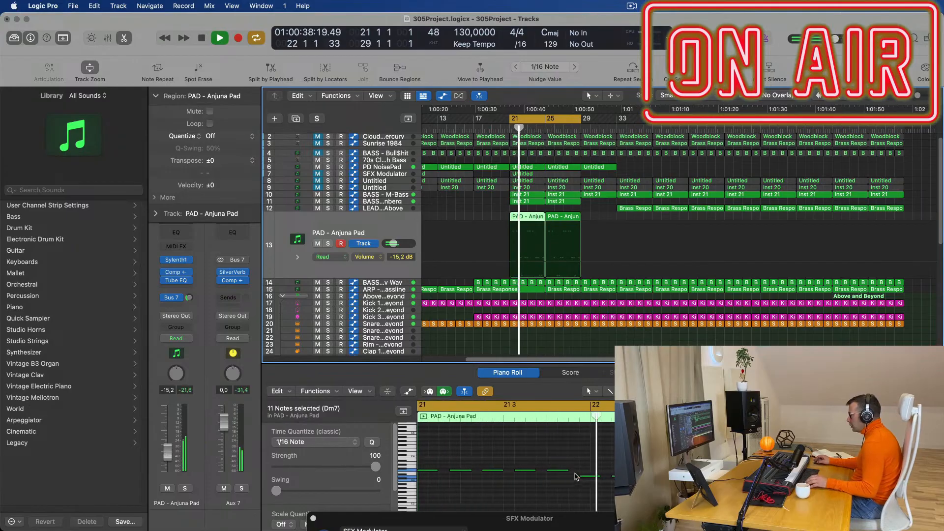
{"action": "scroll", "coordinate": [551, 482], "scroll_direction": "left", "scroll_amount": 3}
{"action": "key", "text": "space"}
{"action": "key", "text": "space"}
{"action": "scroll", "coordinate": [603, 496], "scroll_direction": "down", "scroll_amount": 1}
{"action": "scroll", "coordinate": [603, 495], "scroll_direction": "left", "scroll_amount": 2}
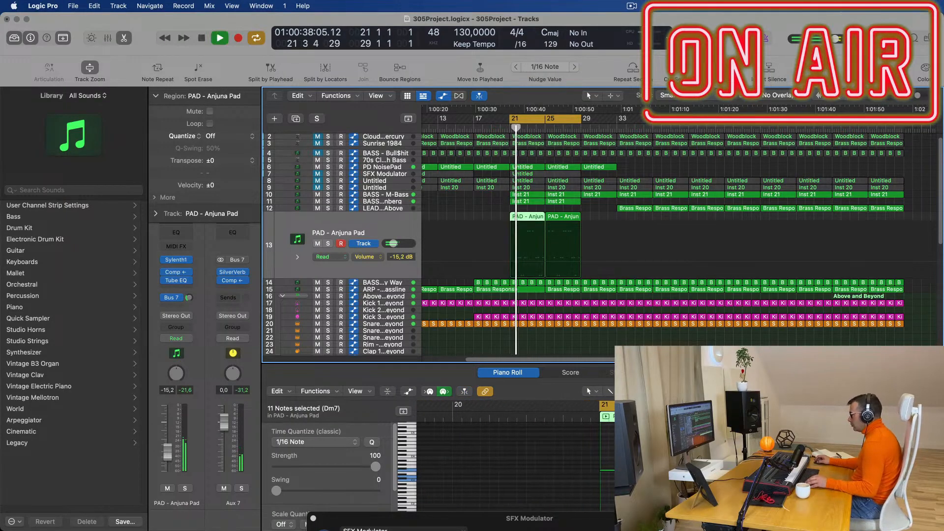
{"action": "scroll", "coordinate": [590, 472], "scroll_direction": "right", "scroll_amount": 5}
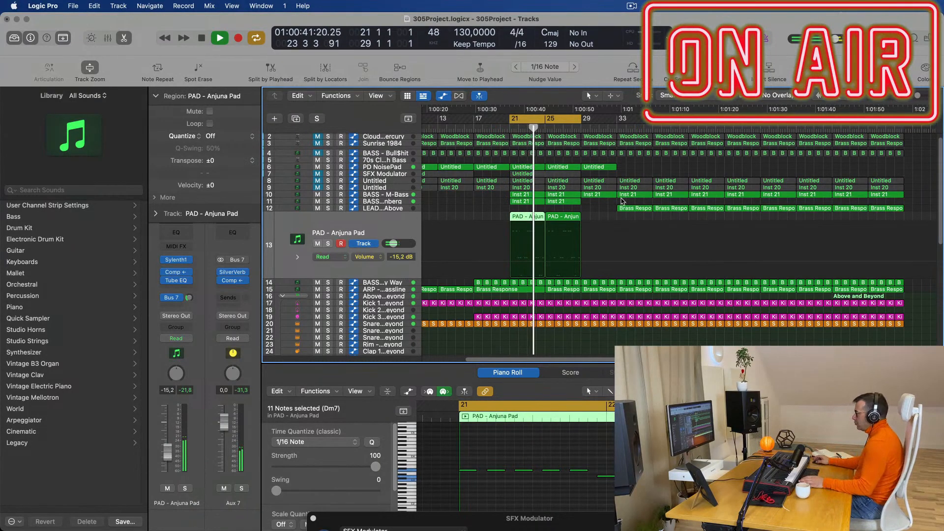
Try transposing all notes of both pad regions up one octave in the Piano Roll.
{"action": "left_click", "coordinate": [393, 228]}
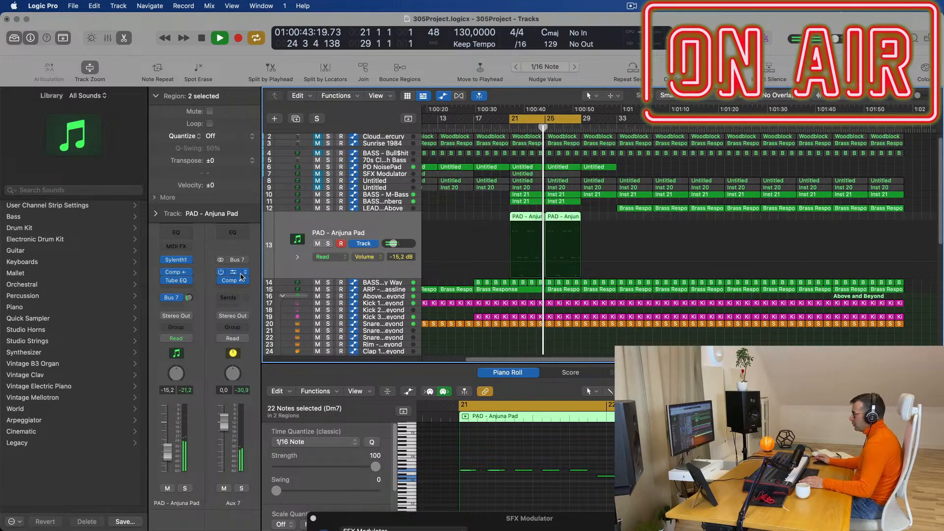
{"action": "left_click", "coordinate": [465, 391]}
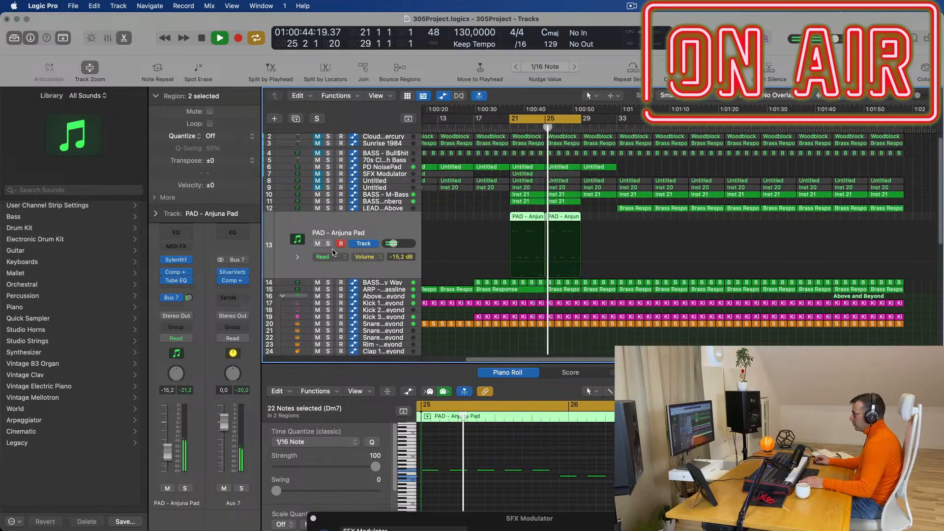
{"action": "left_click", "coordinate": [500, 459]}
{"action": "key", "text": "Return"}
{"action": "key", "text": "super+a"}
{"action": "key", "text": "alt+shift+Up"}
{"action": "key", "text": "Return"}
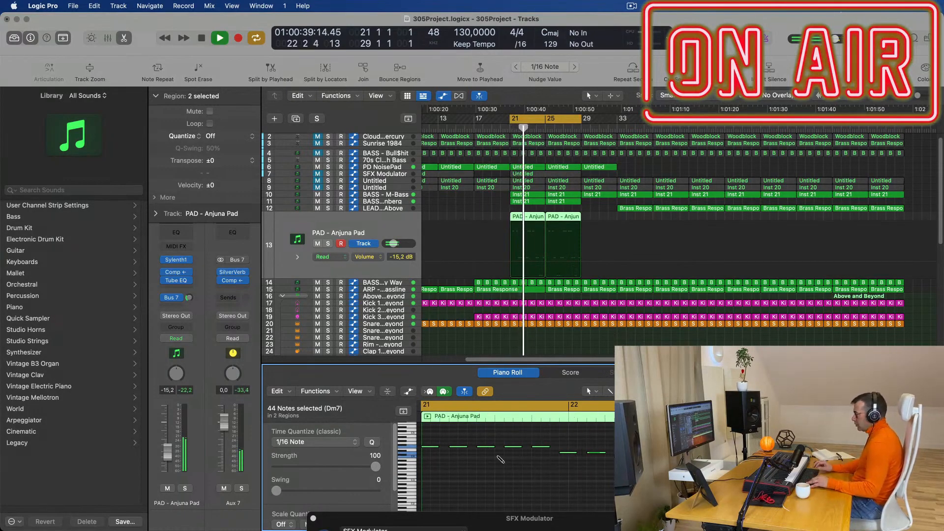
Transpose the pad notes back down one octave and restart playback from bar 21.
{"action": "key", "text": "alt+shift+Down"}
{"action": "key", "text": "Return"}
{"action": "key", "text": "space"}
{"action": "key", "text": "space"}
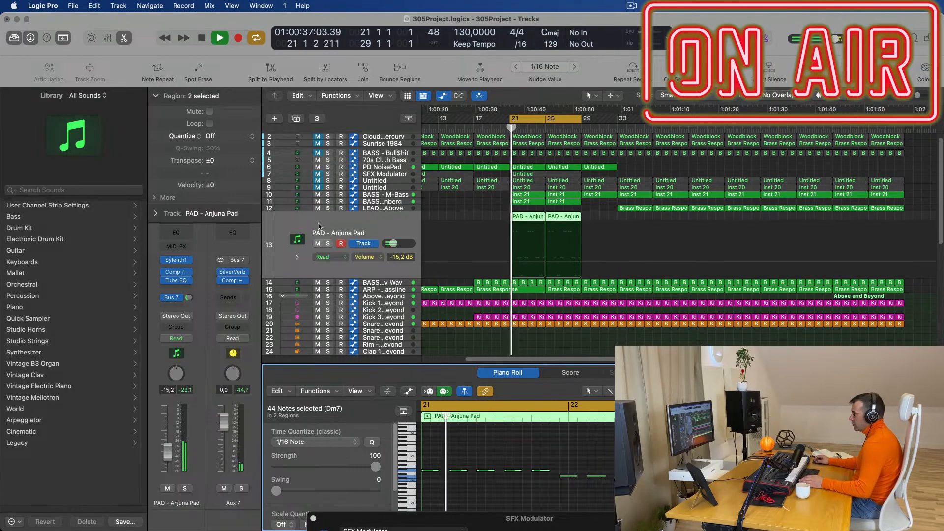
{"action": "left_click", "coordinate": [326, 112]}
{"action": "key", "text": "Return"}
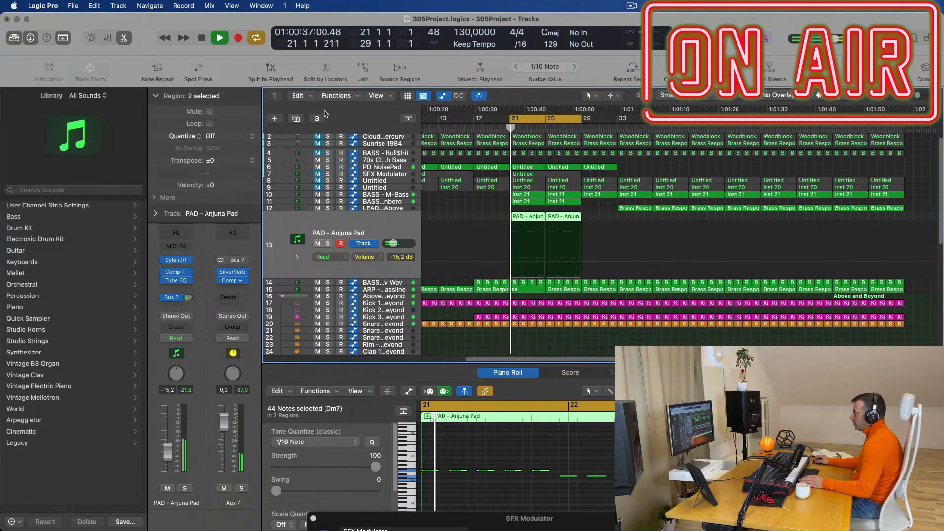
Duplicate the PAD - Anjuna Pad track with its settings, copy both pad regions onto it at bar 21 and mute the original.
{"action": "key", "text": "super+d"}
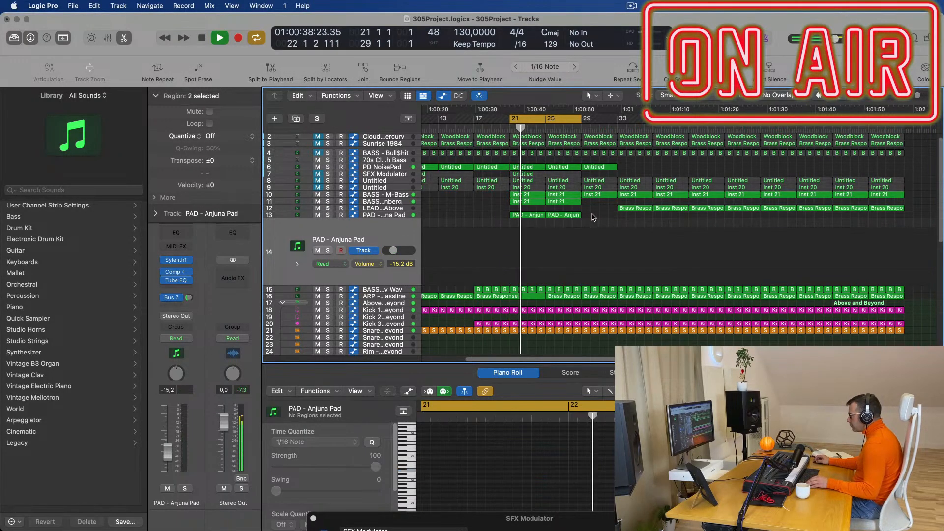
{"action": "left_click_drag", "start_coordinate": [591, 220], "coordinate": [522, 233]}
{"action": "key", "text": "space"}
{"action": "key", "text": "space"}
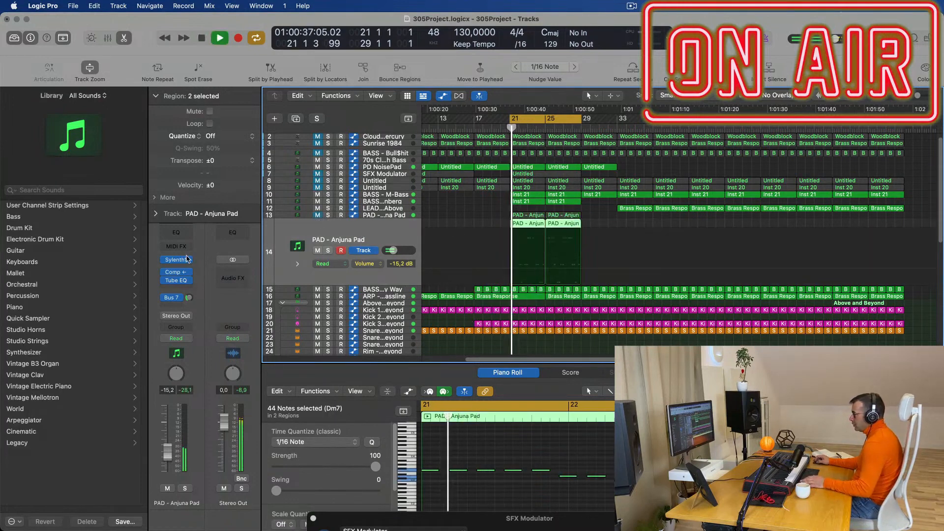
Open Sylenth1 on the duplicated pad track and load the preset LEAD - Xtreme Lead during playback.
{"action": "left_click", "coordinate": [182, 260]}
{"action": "key", "text": "space"}
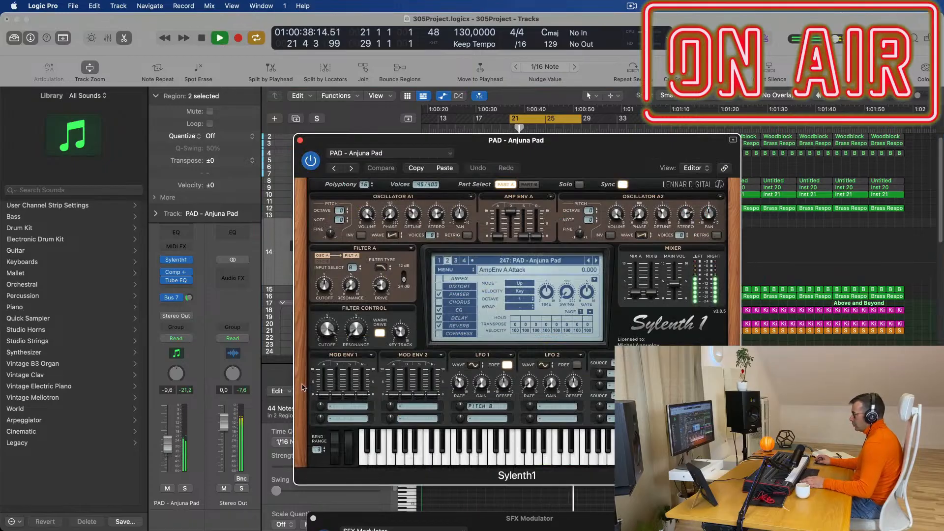
{"action": "left_click_drag", "start_coordinate": [568, 154], "coordinate": [636, 186]}
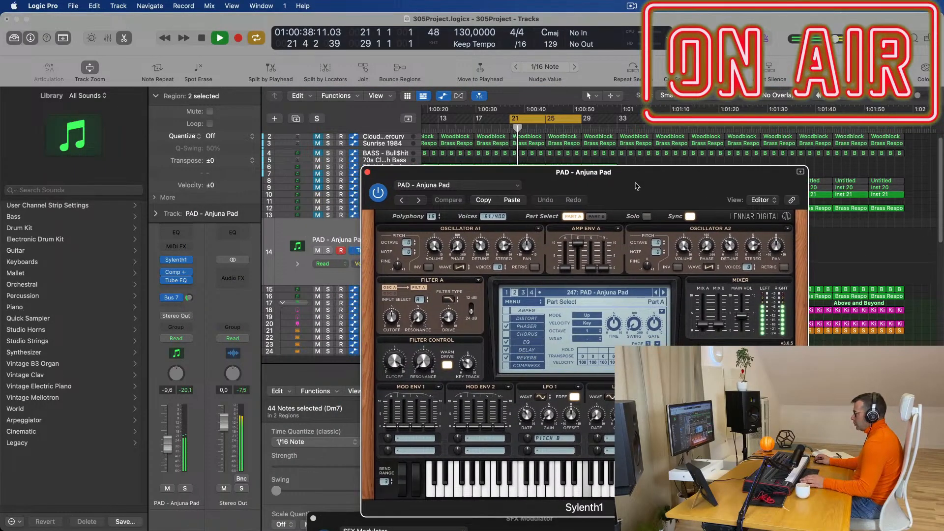
{"action": "left_click", "coordinate": [625, 294]}
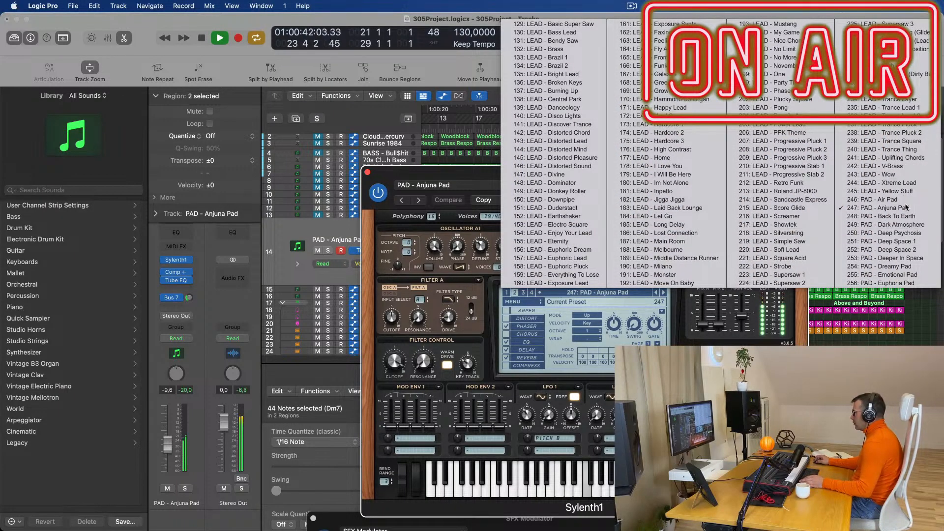
{"action": "left_click", "coordinate": [880, 182]}
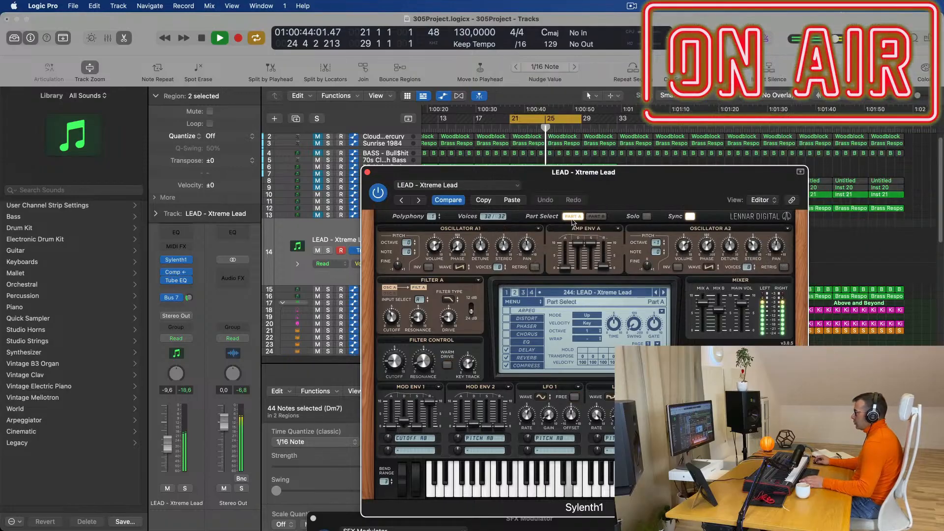
Audition the preceding Sylenth1 presets one by one, from LEAD - Xtreme Lead back to LEAD - Trance Thing.
{"action": "left_click", "coordinate": [402, 200]}
{"action": "left_click", "coordinate": [402, 200]}
{"action": "left_click", "coordinate": [402, 200]}
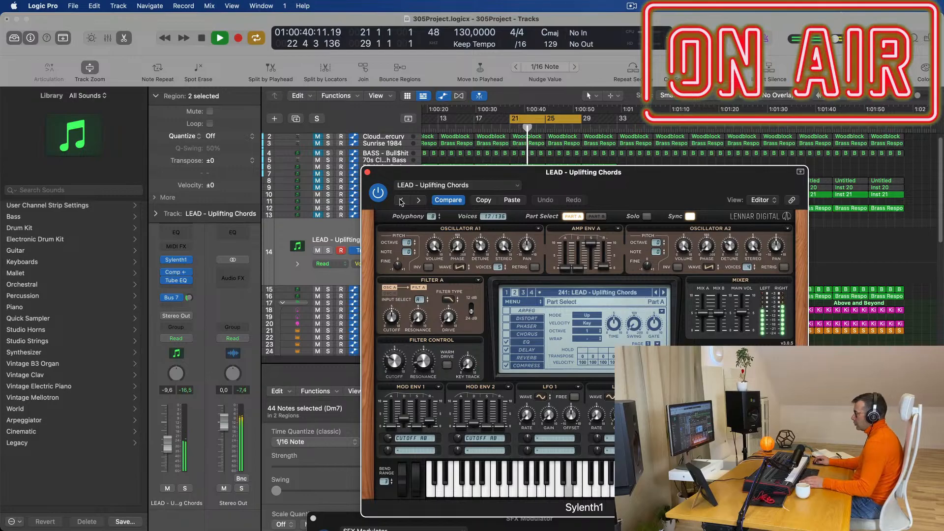
{"action": "left_click", "coordinate": [347, 253]}
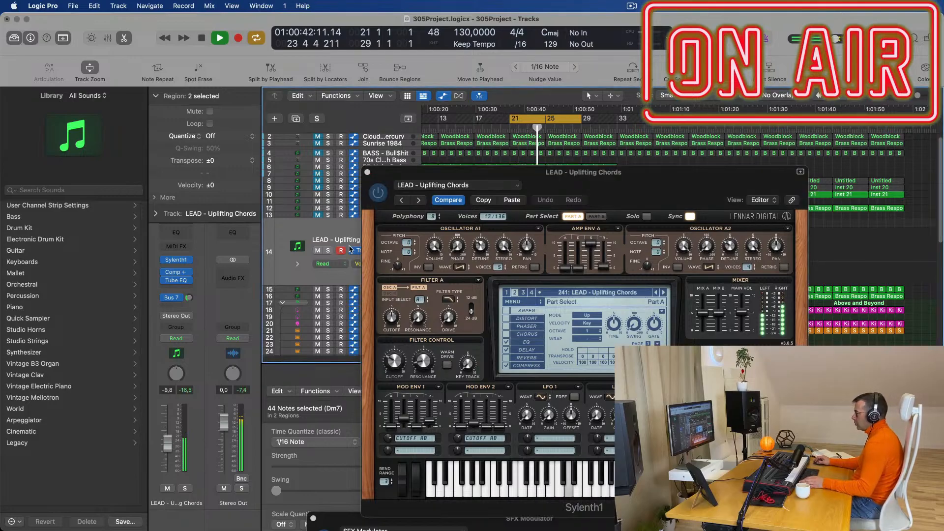
{"action": "left_click", "coordinate": [401, 201]}
{"action": "left_click", "coordinate": [401, 200]}
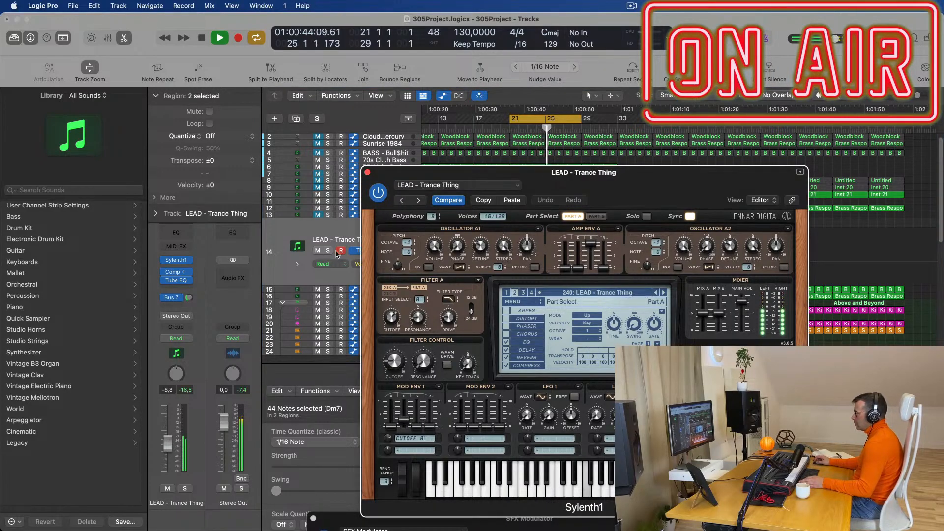
Lower the duplicated track's volume to -10.8 dB and audition the preceding presets back to LEAD - Trance Lead 1.
{"action": "left_click_drag", "start_coordinate": [167, 441], "coordinate": [167, 445]}
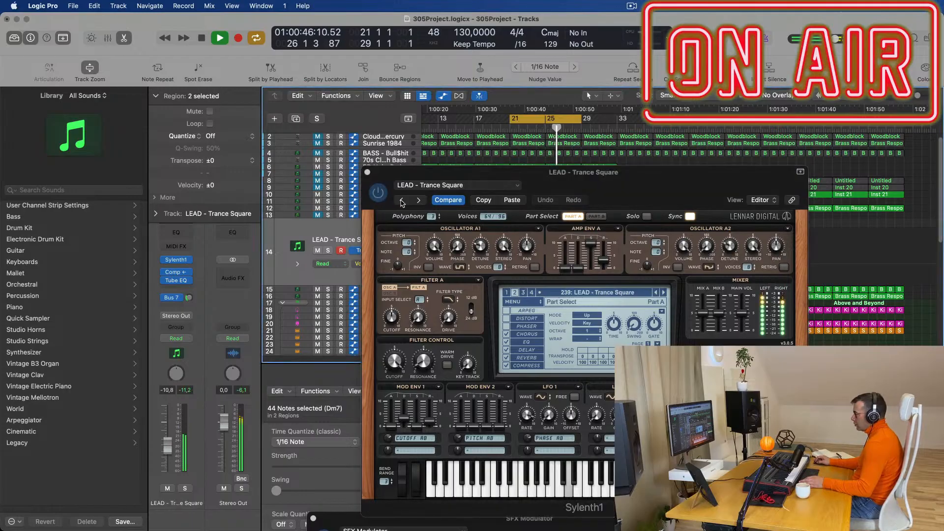
{"action": "left_click", "coordinate": [401, 201]}
{"action": "left_click_drag", "start_coordinate": [619, 180], "coordinate": [530, 234]}
{"action": "left_click", "coordinate": [311, 254]}
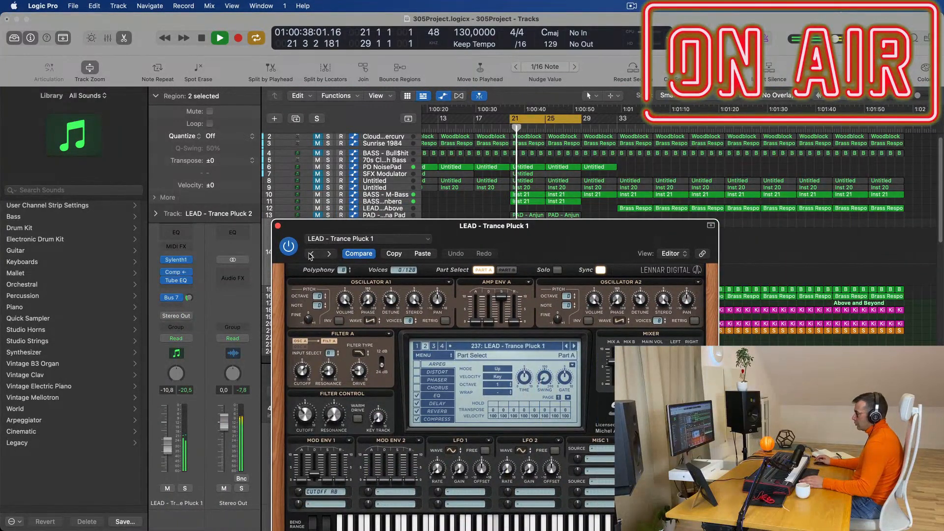
{"action": "left_click", "coordinate": [310, 254]}
{"action": "left_click", "coordinate": [310, 254]}
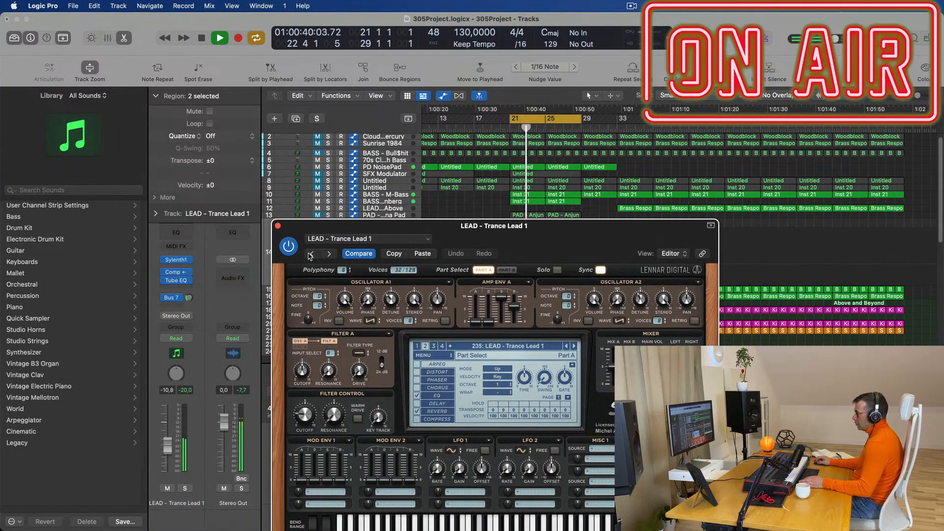
Continue back through the lead presets to LEAD - Tech Stab, close Sylenth1 and set the track volume to -10.4 dB.
{"action": "left_click", "coordinate": [310, 254]}
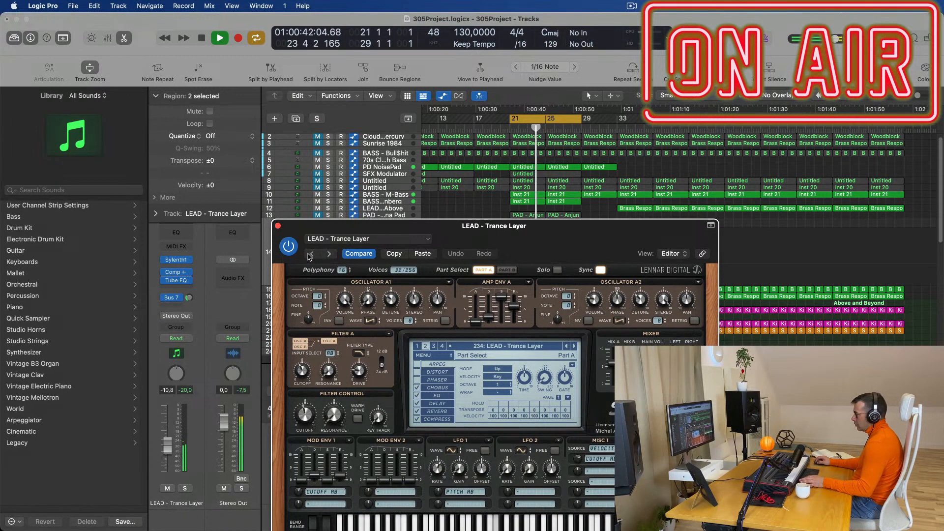
{"action": "left_click", "coordinate": [310, 254]}
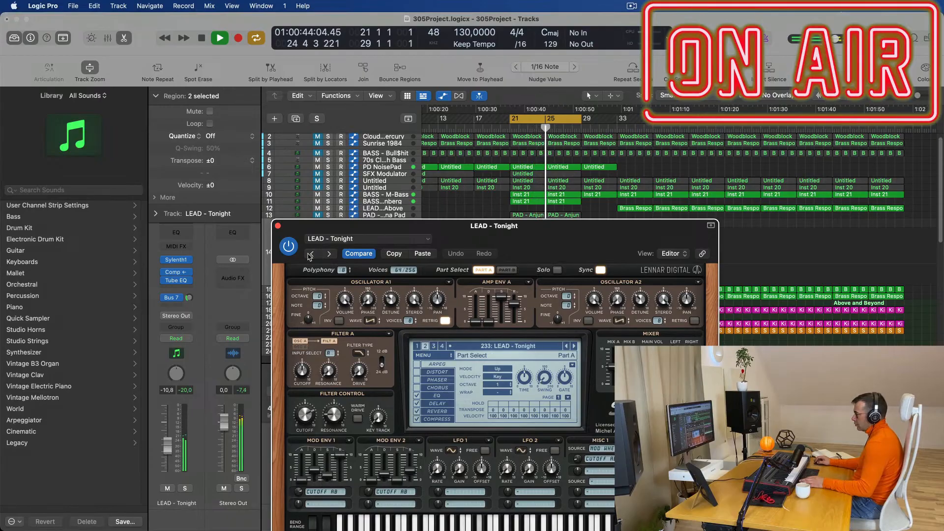
{"action": "left_click", "coordinate": [310, 254]}
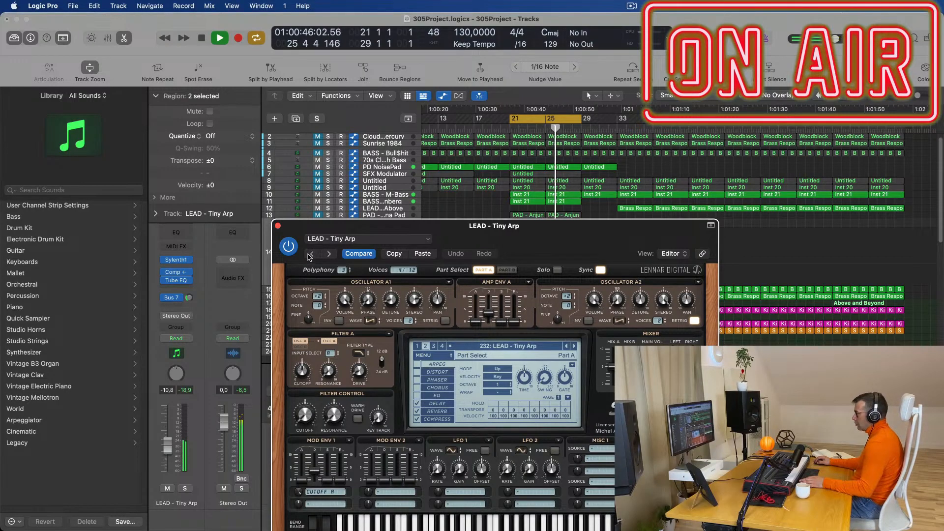
{"action": "left_click", "coordinate": [310, 254]}
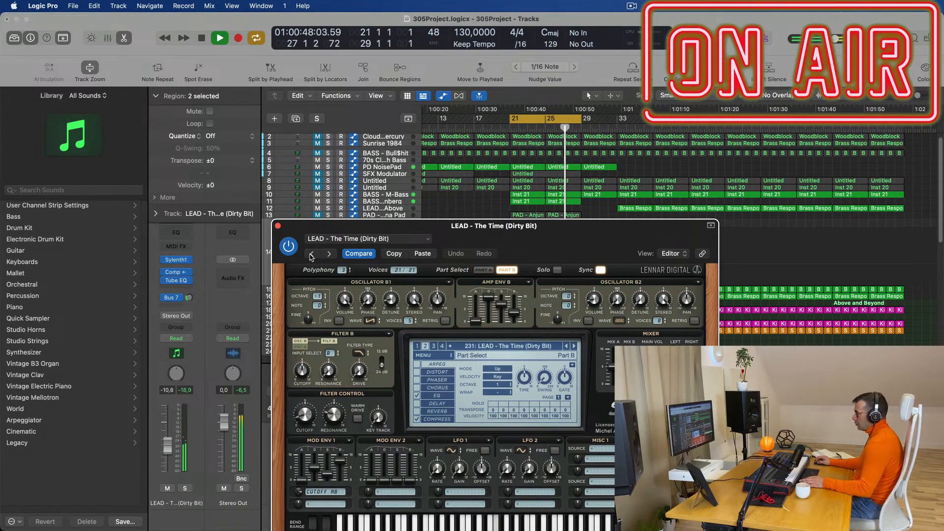
{"action": "left_click_drag", "start_coordinate": [565, 241], "coordinate": [609, 176]}
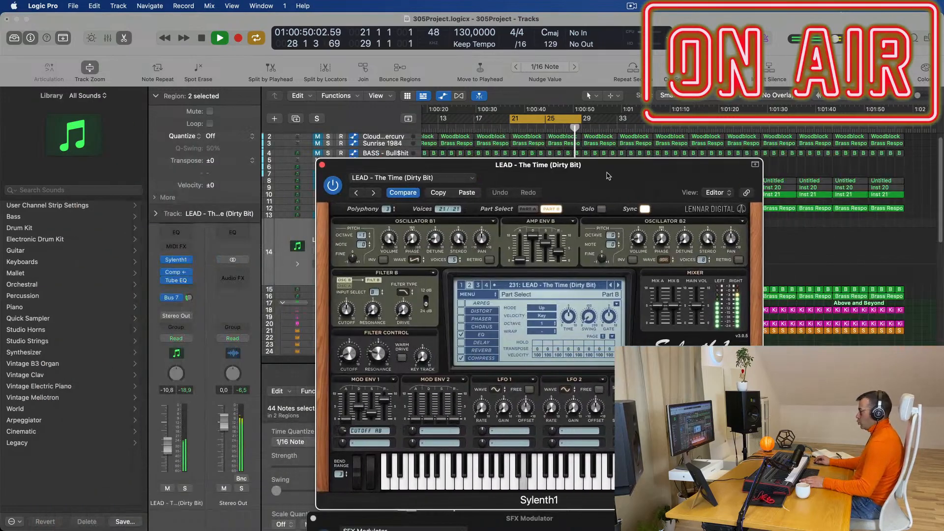
{"action": "left_click", "coordinate": [357, 194]}
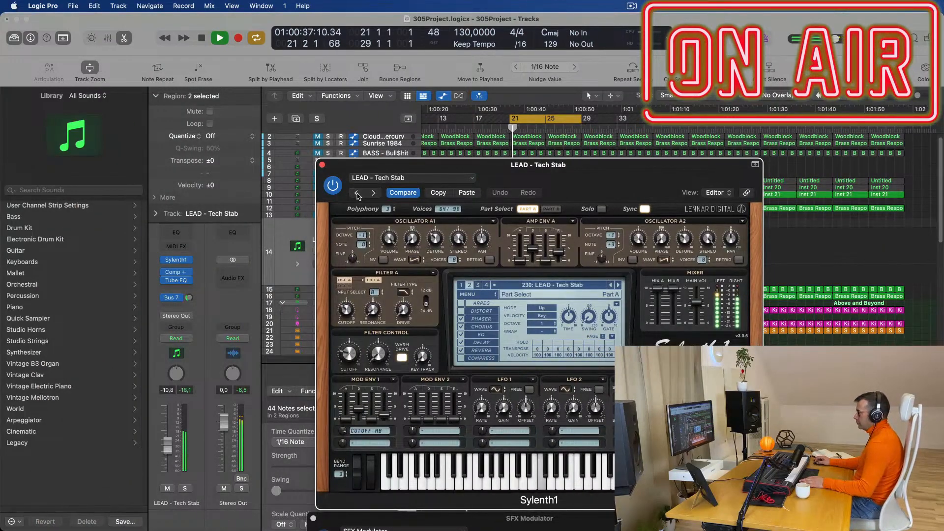
{"action": "left_click_drag", "start_coordinate": [577, 173], "coordinate": [406, 158]}
{"action": "left_click", "coordinate": [150, 155]}
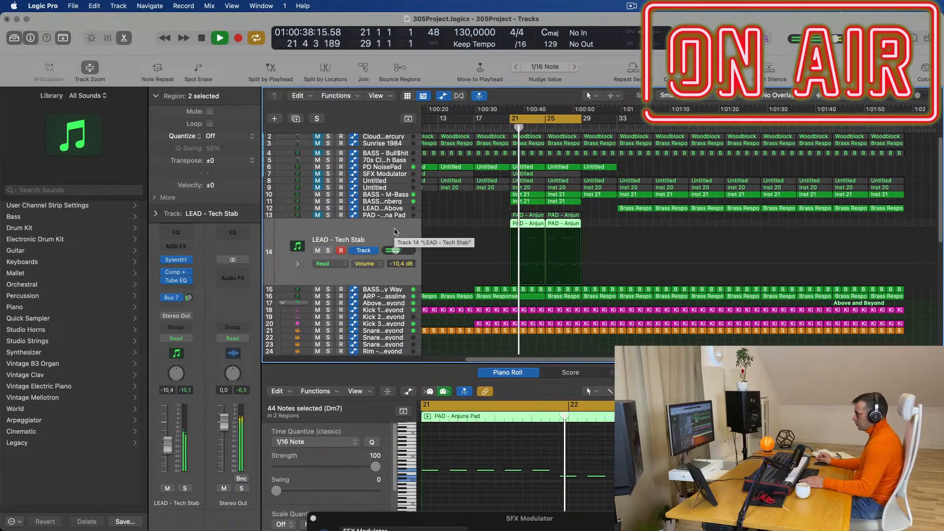
Unmute the original PAD - Anjuna Pad track, lower its volume to -22.0 dB and replay the passage from bar 21.
{"action": "key", "text": "space"}
{"action": "key", "text": "space"}
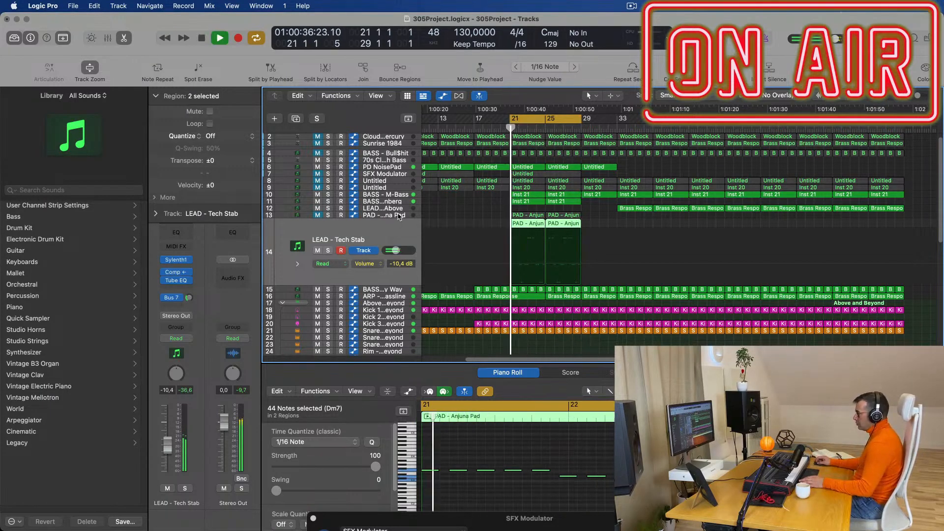
{"action": "left_click", "coordinate": [395, 219]}
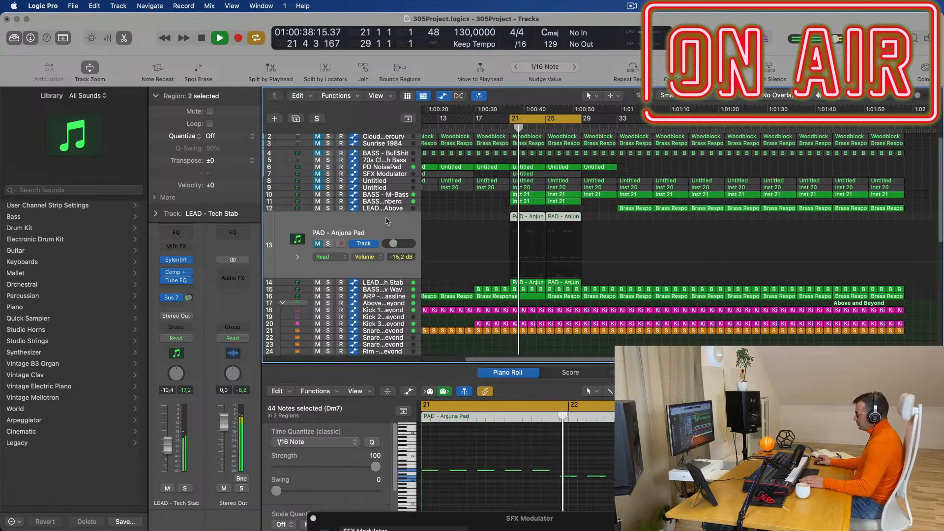
{"action": "key", "text": "space"}
{"action": "left_click", "coordinate": [316, 244]}
{"action": "left_click", "coordinate": [317, 244]}
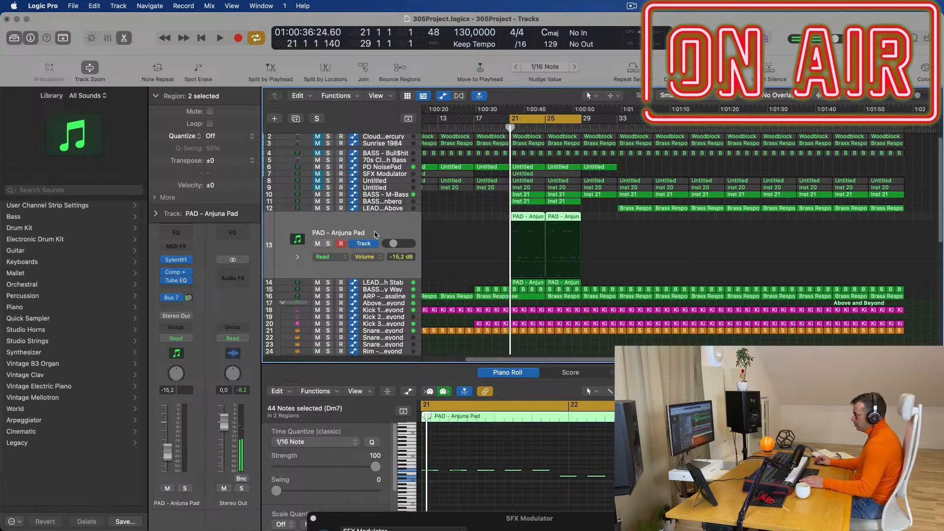
{"action": "left_click_drag", "start_coordinate": [393, 243], "coordinate": [391, 243]}
{"action": "key", "text": "space"}
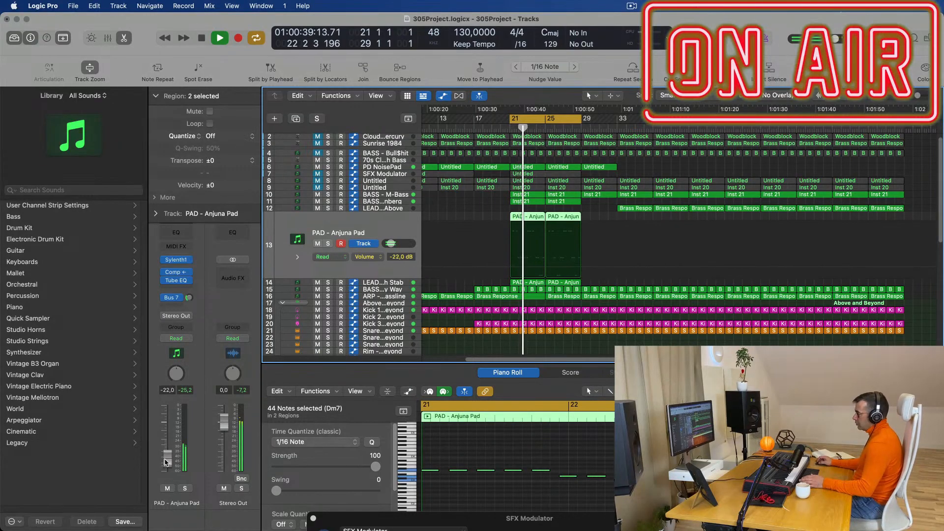
In the LEAD - Tech Stab track's Sylenth1, set Osc A1 Detune to 4.810 and Osc A2 Detune to 5.048, and close it.
{"action": "key", "text": "super+Left"}
{"action": "key", "text": "super+Left"}
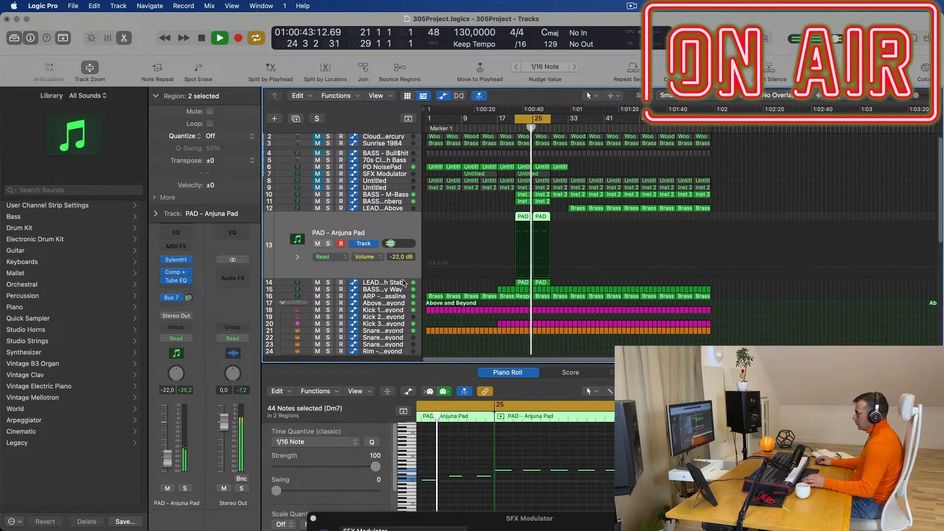
{"action": "left_click", "coordinate": [375, 283]}
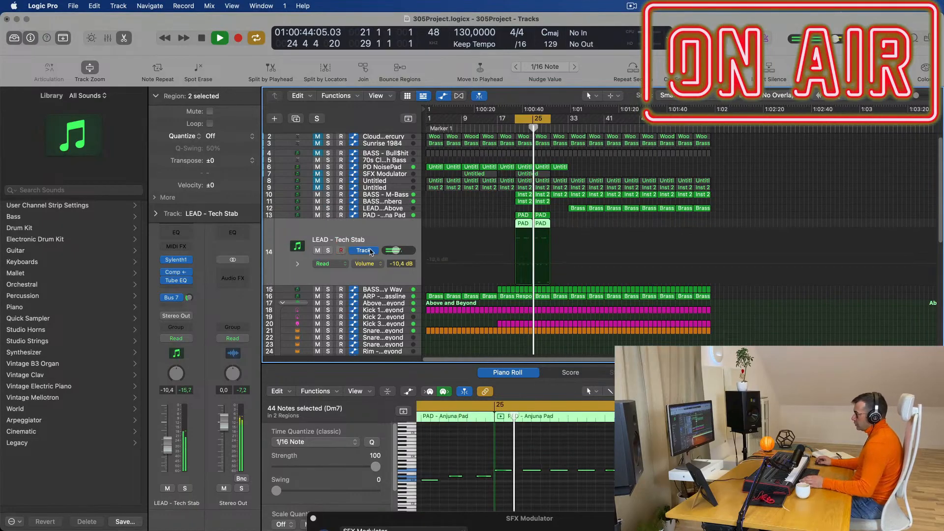
{"action": "left_click", "coordinate": [175, 260]}
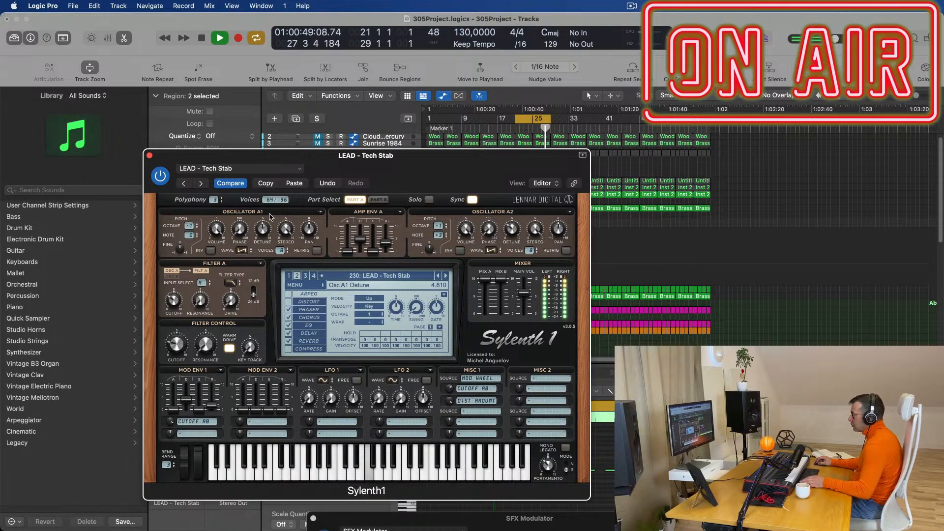
{"action": "left_click_drag", "start_coordinate": [514, 231], "coordinate": [519, 217]}
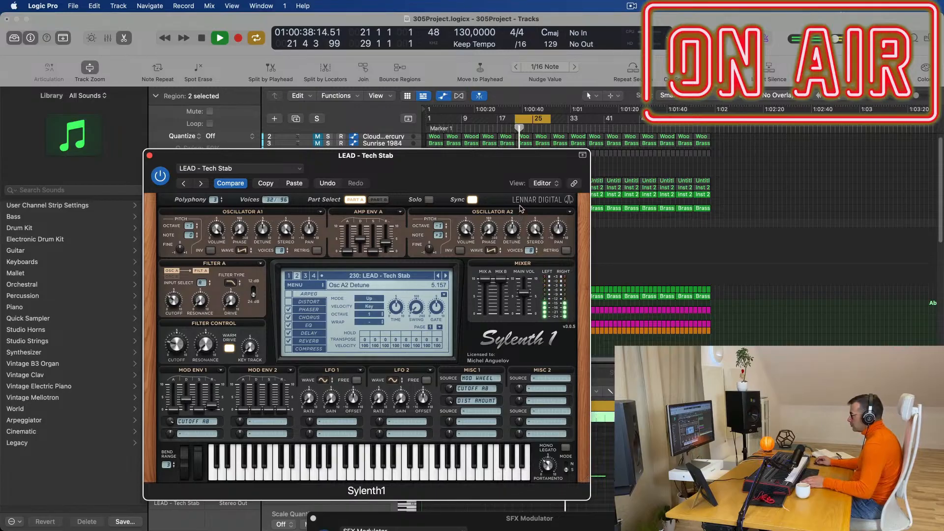
{"action": "left_click_drag", "start_coordinate": [427, 158], "coordinate": [566, 128]}
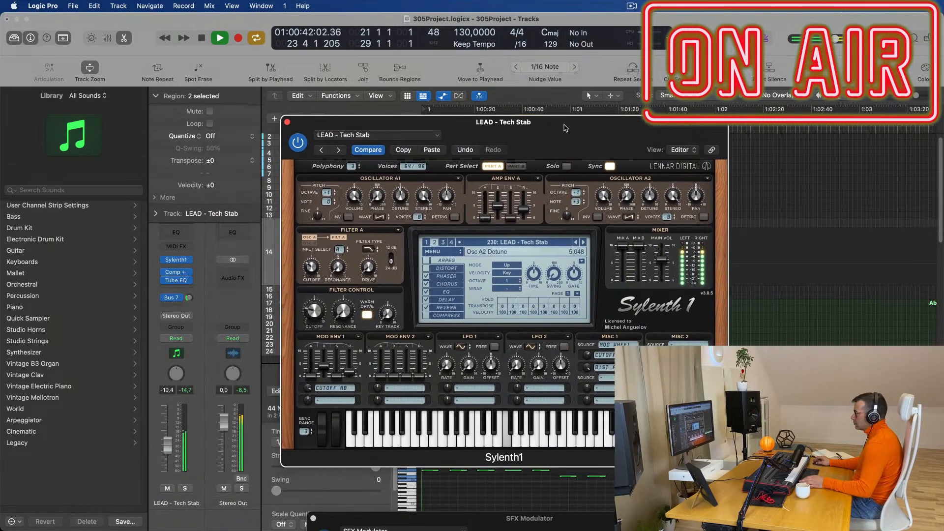
{"action": "left_click", "coordinate": [287, 123]}
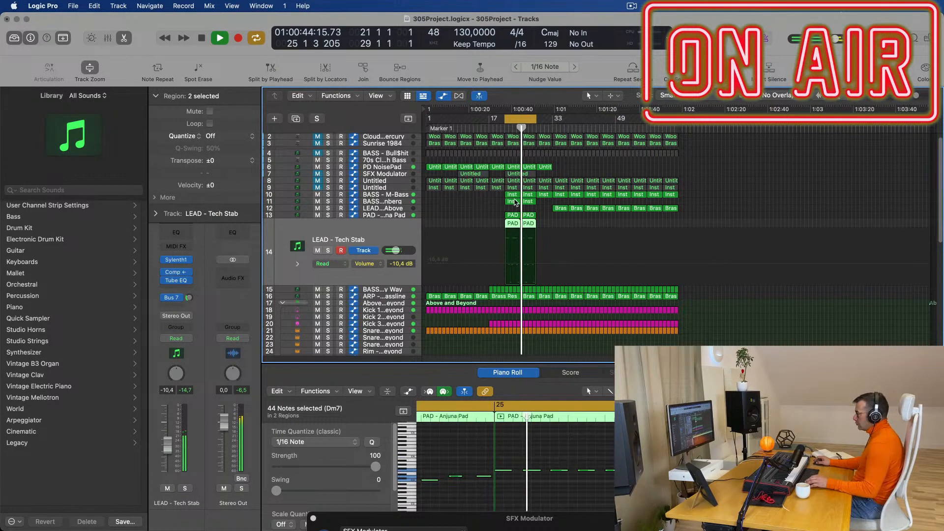
Delete track 12's first two Brass Response regions and repeat the track 11 bass, pad and Tech Stab regions over bars 29-37.
{"action": "key", "text": "Return"}
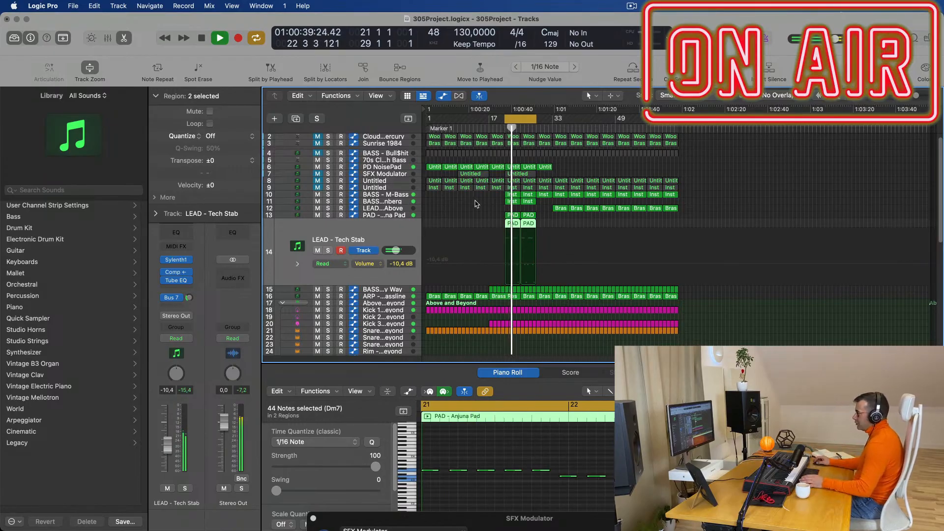
{"action": "left_click_drag", "start_coordinate": [545, 207], "coordinate": [501, 229]}
{"action": "key", "text": "Delete"}
{"action": "key", "text": "super+r"}
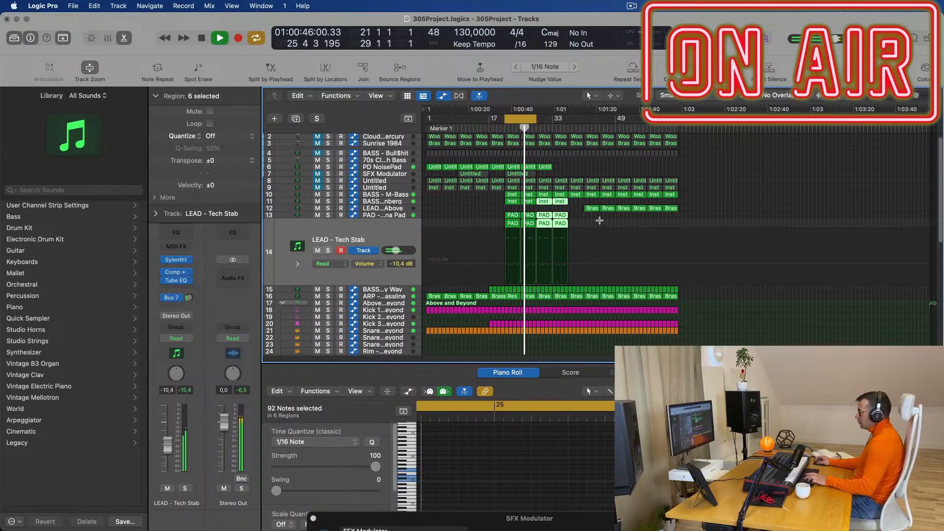
Mute bass tracks 10 and 11, restart playback from bar 21 and select the PD NoisePad track.
{"action": "left_click", "coordinate": [590, 209]}
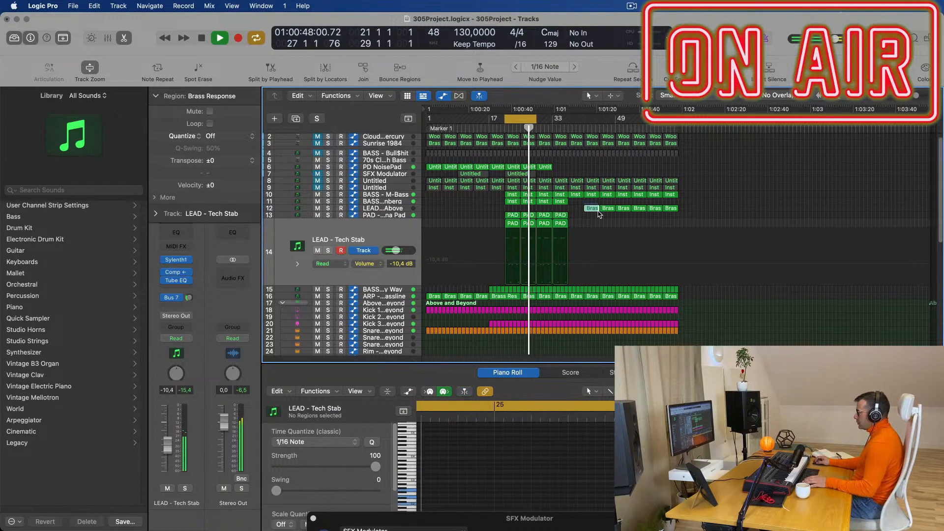
{"action": "left_click", "coordinate": [481, 203]}
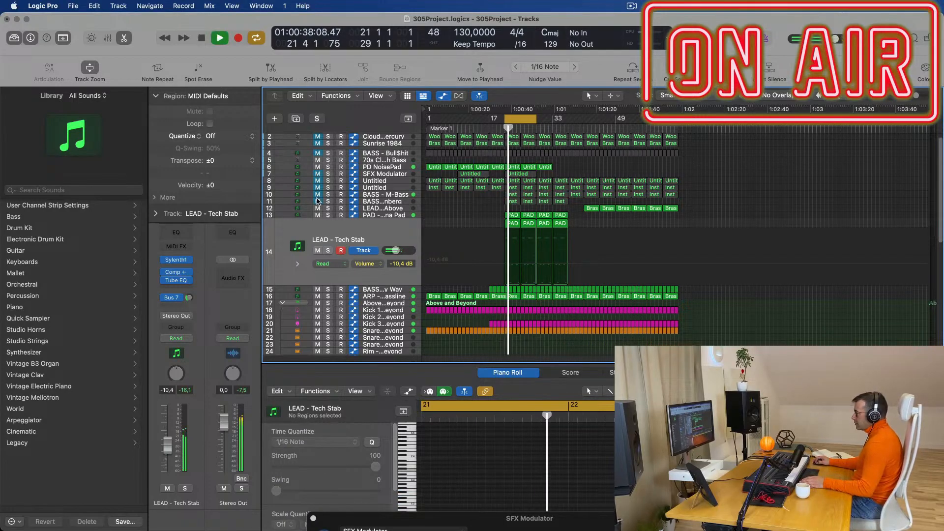
{"action": "key", "text": "space"}
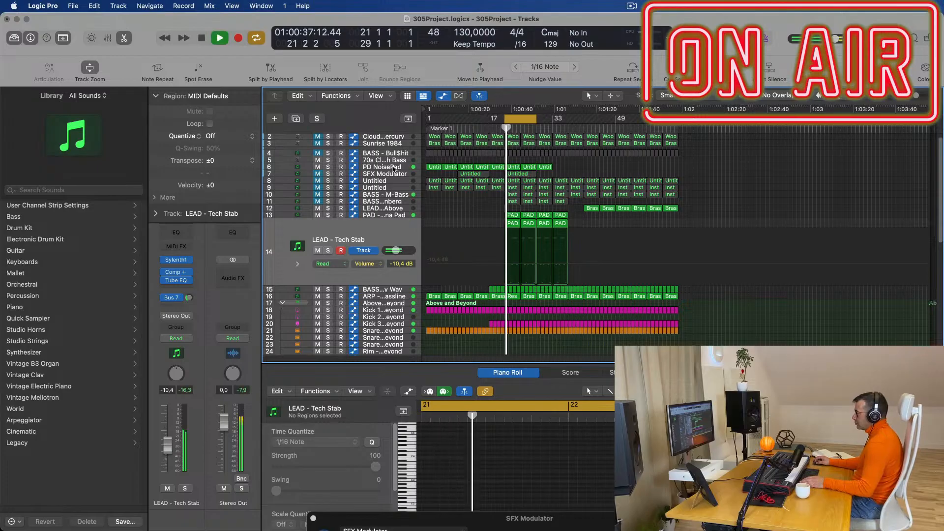
{"action": "left_click", "coordinate": [378, 168]}
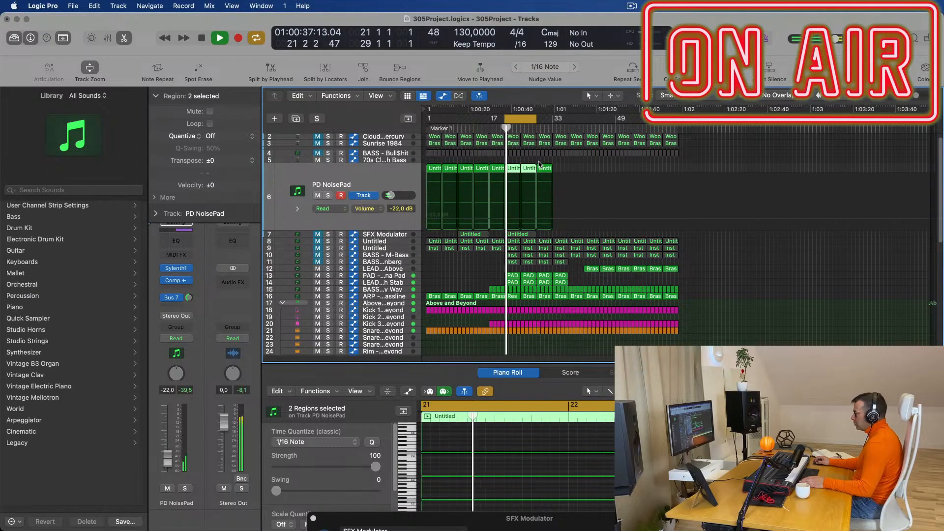
Delete the two selected PD NoisePad regions over bars 21-29.
{"action": "key", "text": "Delete"}
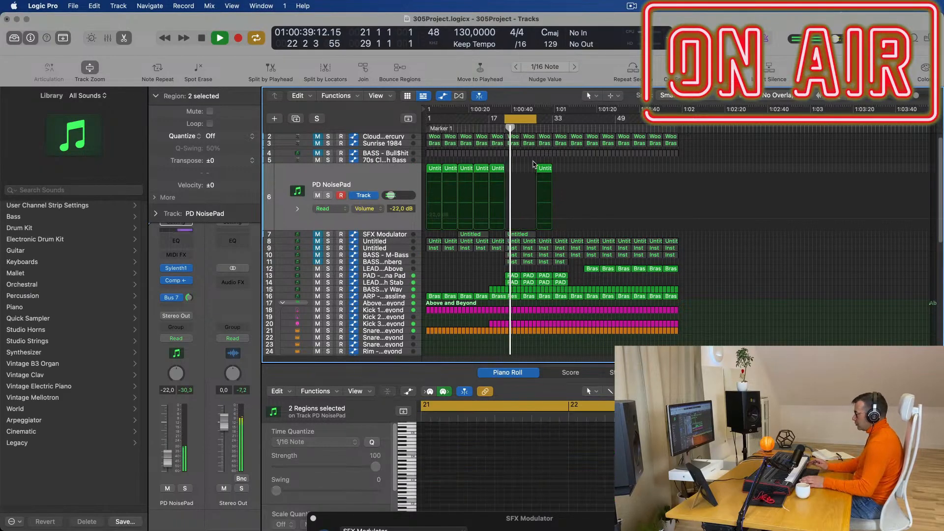
{"action": "key", "text": "super+Right"}
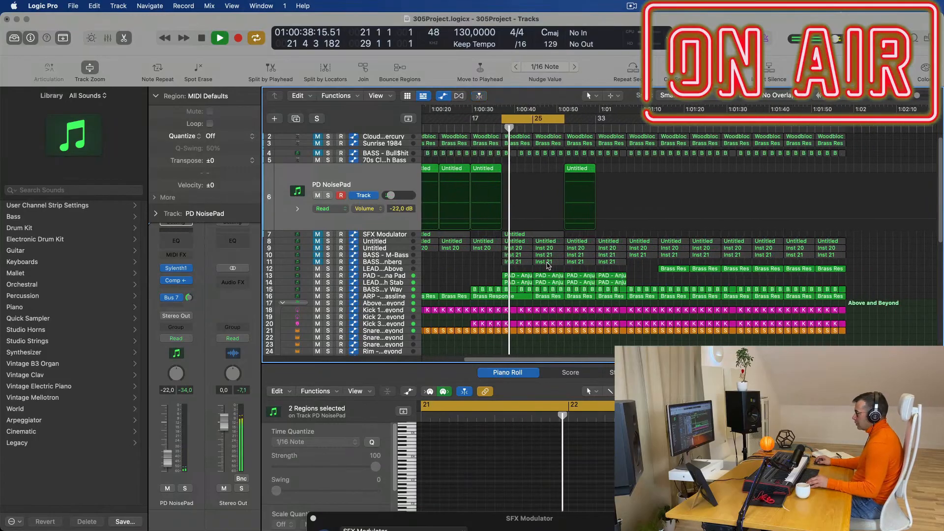
Solo BASS - Get Outta My Way briefly, and mute it together with the ARP - Fat Bassline track.
{"action": "left_click", "coordinate": [401, 290]}
{"action": "left_click", "coordinate": [327, 258]}
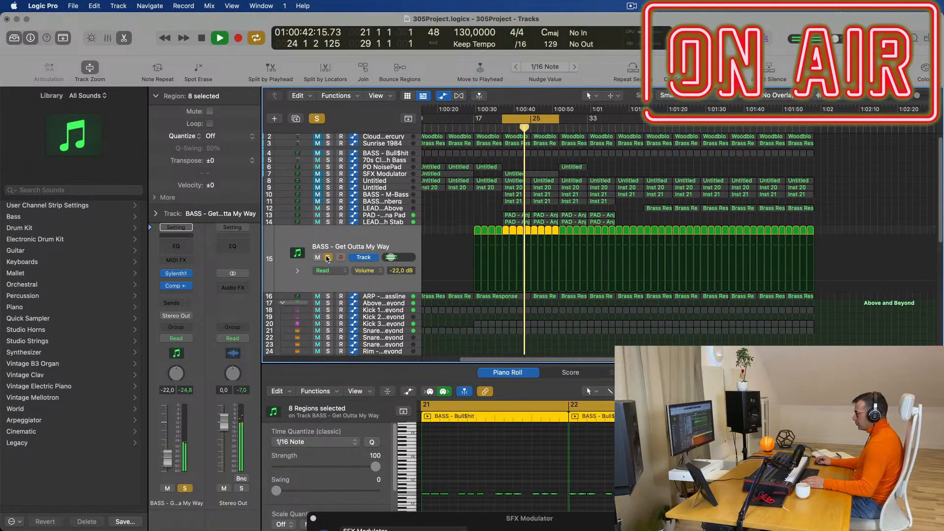
{"action": "left_click", "coordinate": [328, 258]}
{"action": "left_click", "coordinate": [317, 258]}
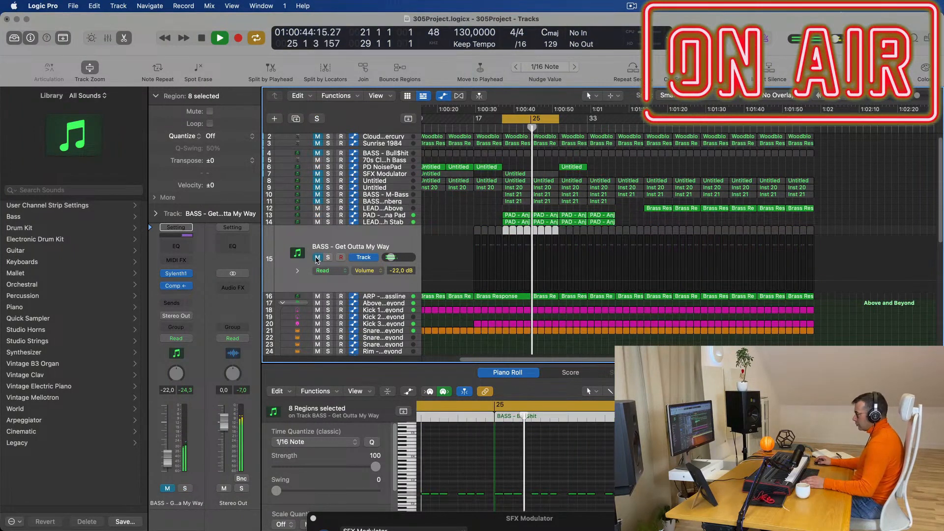
{"action": "key", "text": "Down"}
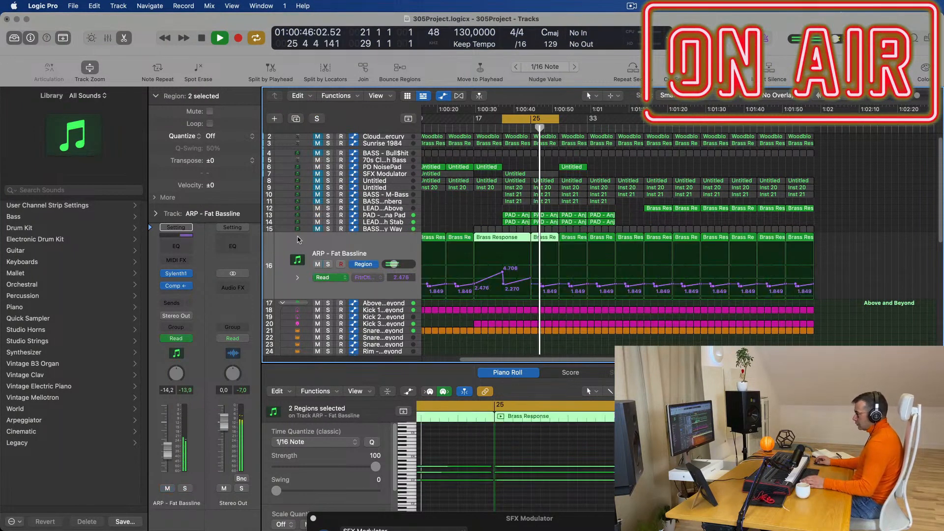
{"action": "left_click", "coordinate": [317, 264]}
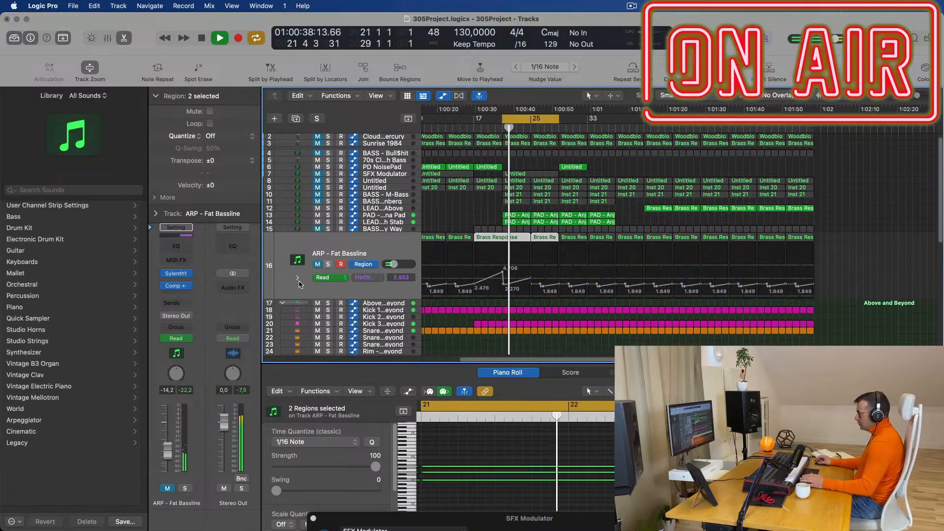
Copy the two PD NoisePad regions from bars 13-21 to bars 21-29 and select the PD NoisePad track.
{"action": "scroll", "coordinate": [462, 207], "scroll_direction": "up", "scroll_amount": 1}
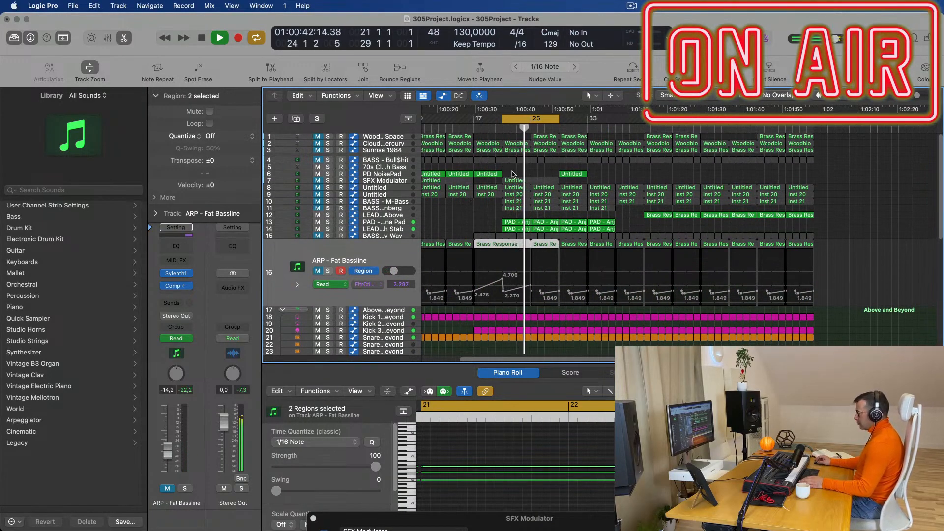
{"action": "left_click", "coordinate": [476, 174]}
{"action": "left_click_drag", "start_coordinate": [456, 175], "coordinate": [514, 175], "text": "alt"}
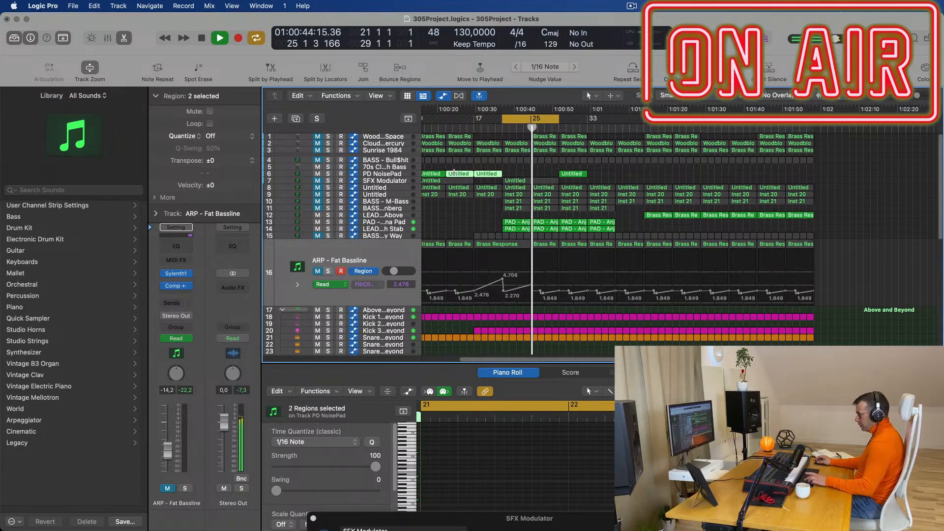
{"action": "left_click", "coordinate": [389, 174]}
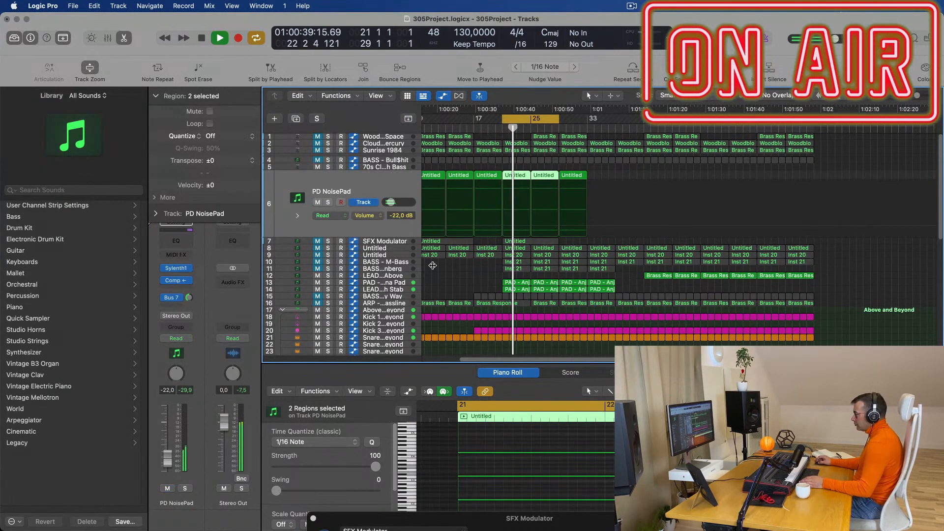
Unmute the BASS - Get Outta My Way track, check it in solo and set its volume to -16.4 dB.
{"action": "scroll", "coordinate": [450, 267], "scroll_direction": "up", "scroll_amount": 1}
{"action": "scroll", "coordinate": [453, 270], "scroll_direction": "left", "scroll_amount": 2}
{"action": "left_click", "coordinate": [402, 298]}
{"action": "left_click", "coordinate": [317, 265]}
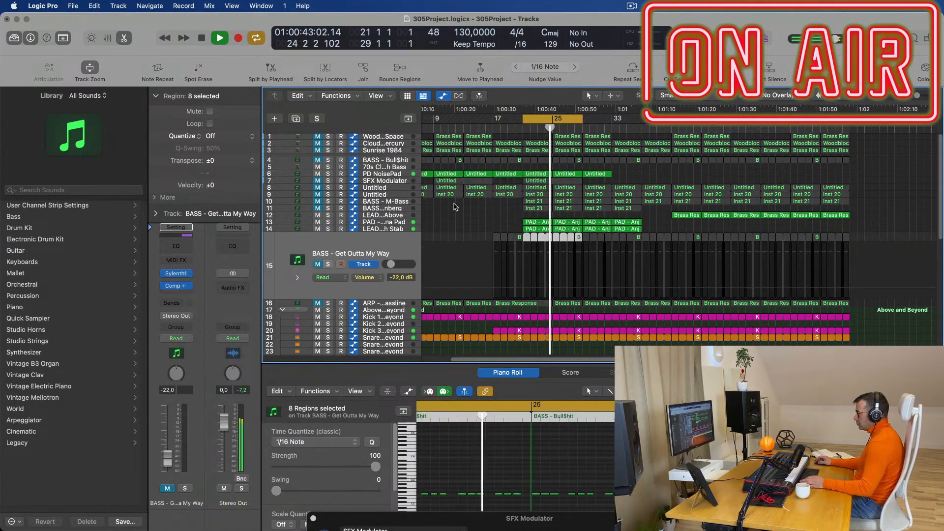
{"action": "left_click", "coordinate": [318, 265]}
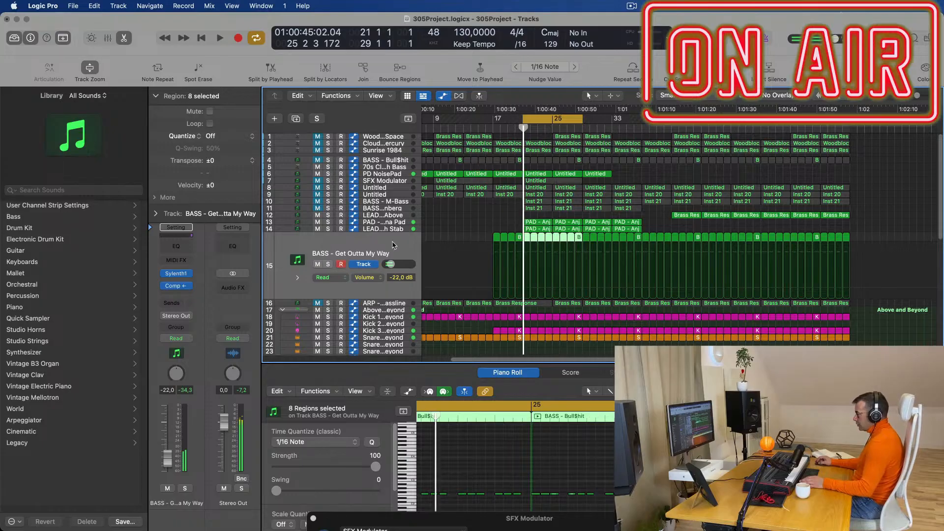
{"action": "left_click", "coordinate": [185, 488]}
{"action": "left_click", "coordinate": [185, 488]}
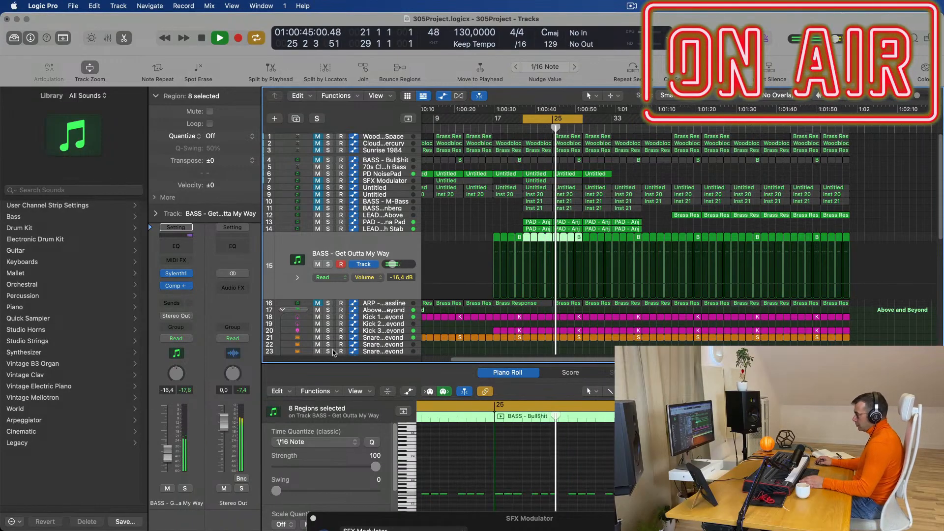
Unmute the ARP - Fat Bassline track and set its volume to -13.6 dB.
{"action": "left_click", "coordinate": [386, 303]}
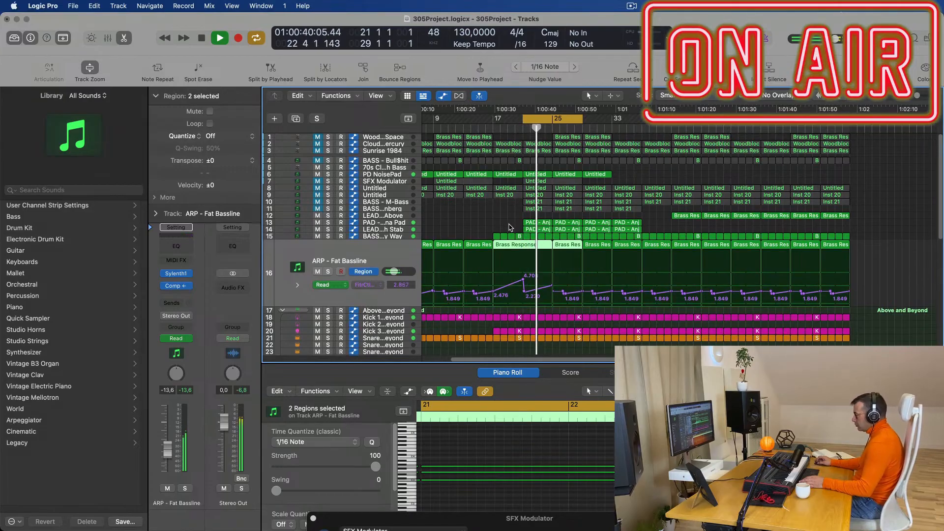
{"action": "key", "text": "super+Right"}
{"action": "key", "text": "super+Right"}
{"action": "key", "text": "super+Left"}
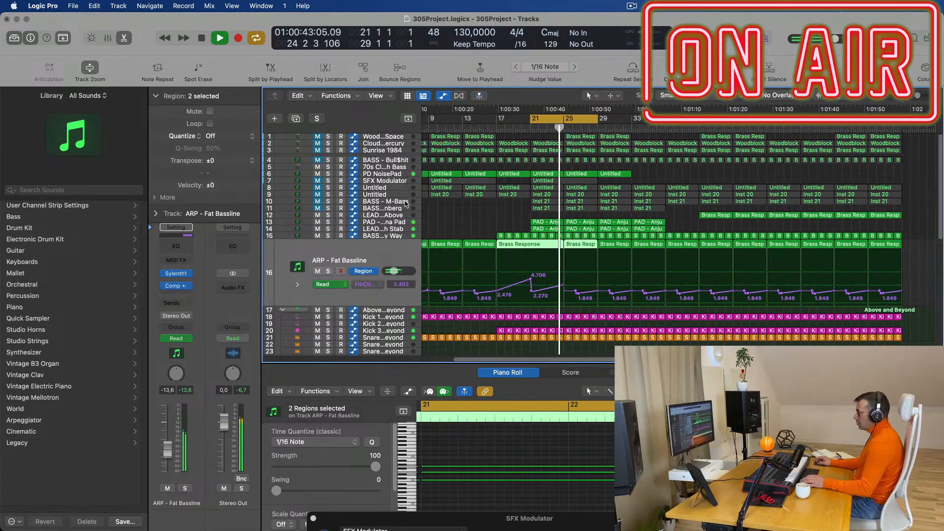
Unmute the BASS - M-Bass and BASS - Wippenberg tracks and compare the two basses during playback.
{"action": "left_click", "coordinate": [317, 202]}
{"action": "left_click", "coordinate": [317, 208]}
{"action": "left_click", "coordinate": [398, 209]}
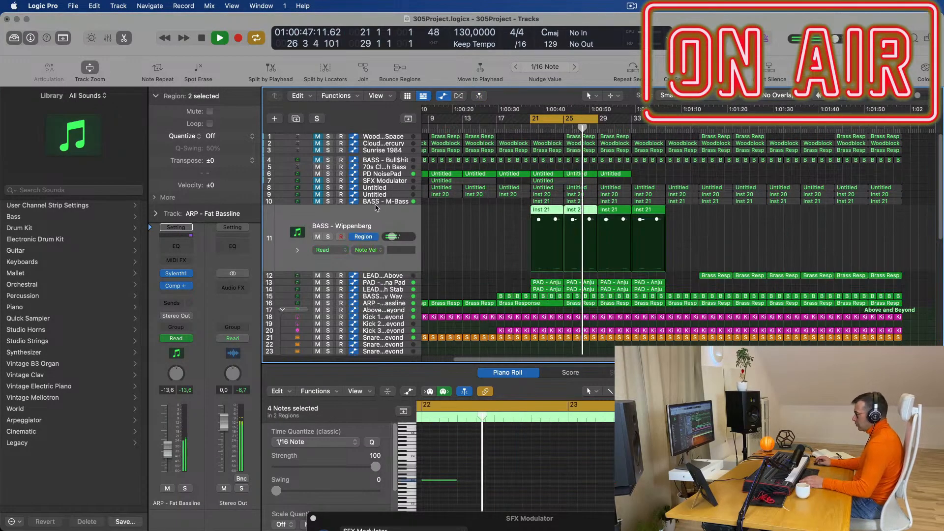
{"action": "left_click", "coordinate": [317, 201]}
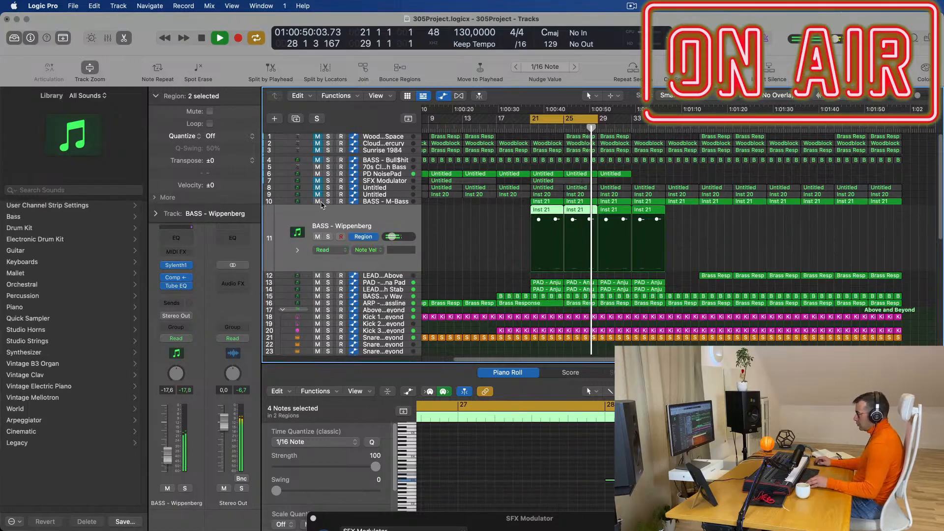
{"action": "scroll", "coordinate": [499, 224], "scroll_direction": "down", "scroll_amount": 3}
{"action": "key", "text": "super+Right"}
{"action": "key", "text": "super+Right"}
{"action": "key", "text": "super+Right"}
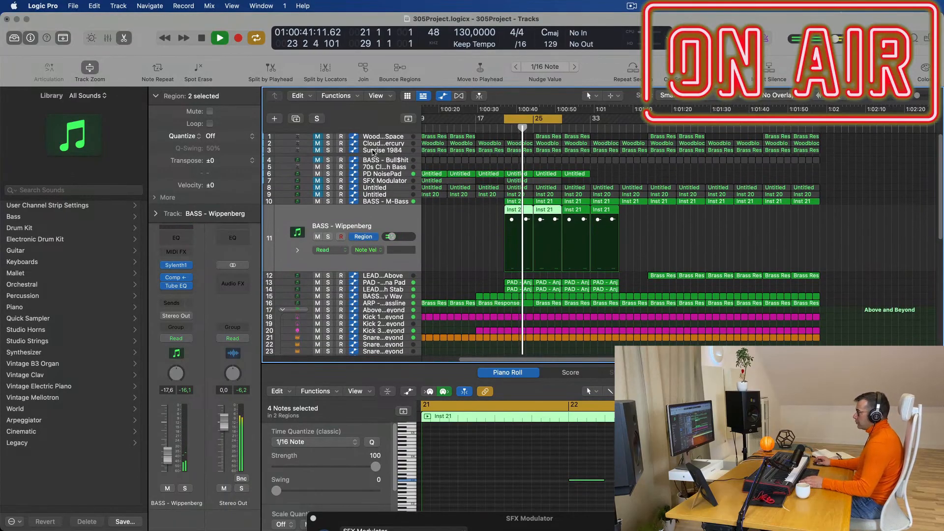
Audition the untitled Inst 20 track 9 in solo and delete the track with all its regions.
{"action": "key", "text": "space"}
{"action": "left_click", "coordinate": [389, 195]}
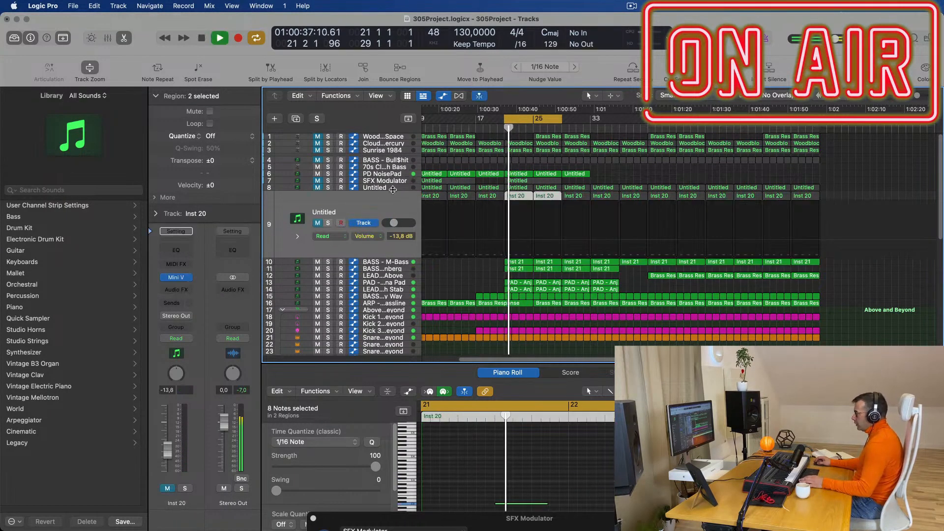
{"action": "left_click", "coordinate": [328, 223]}
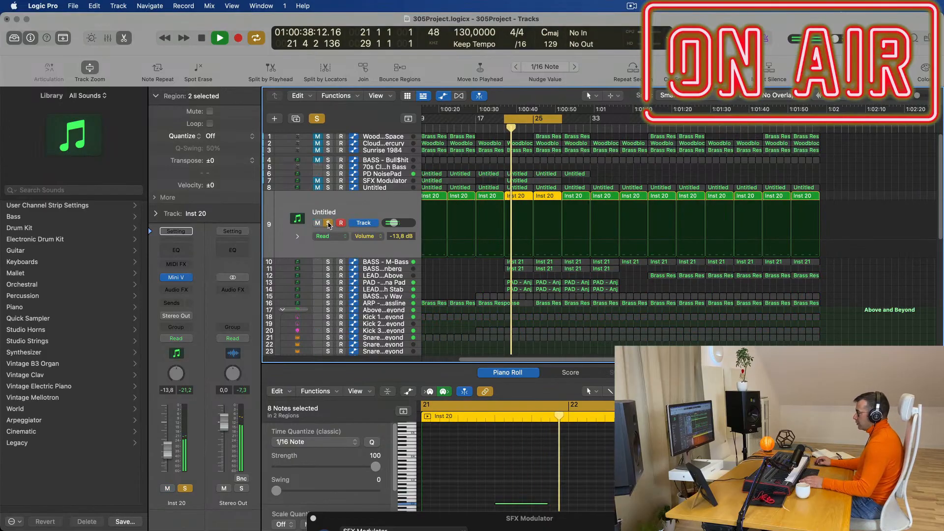
{"action": "left_click", "coordinate": [328, 223]}
{"action": "key", "text": "BackSpace"}
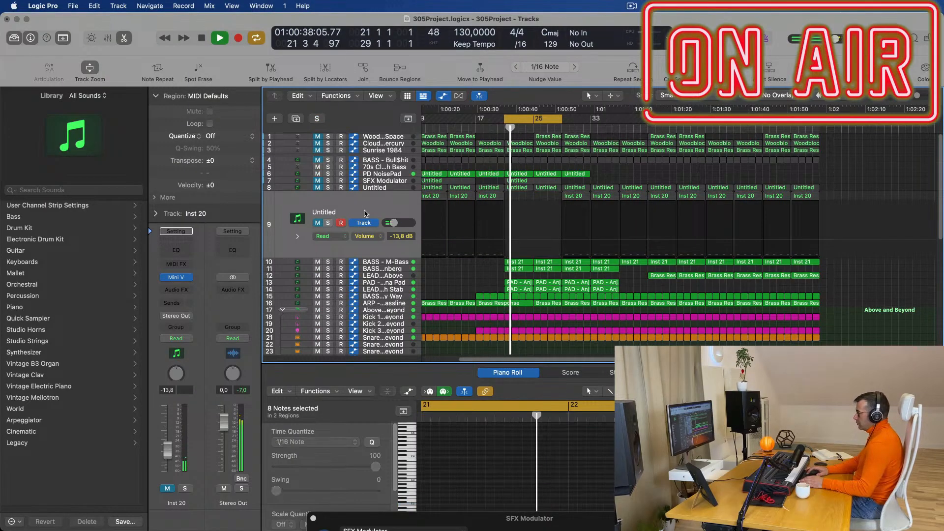
{"action": "key", "text": "super+BackSpace"}
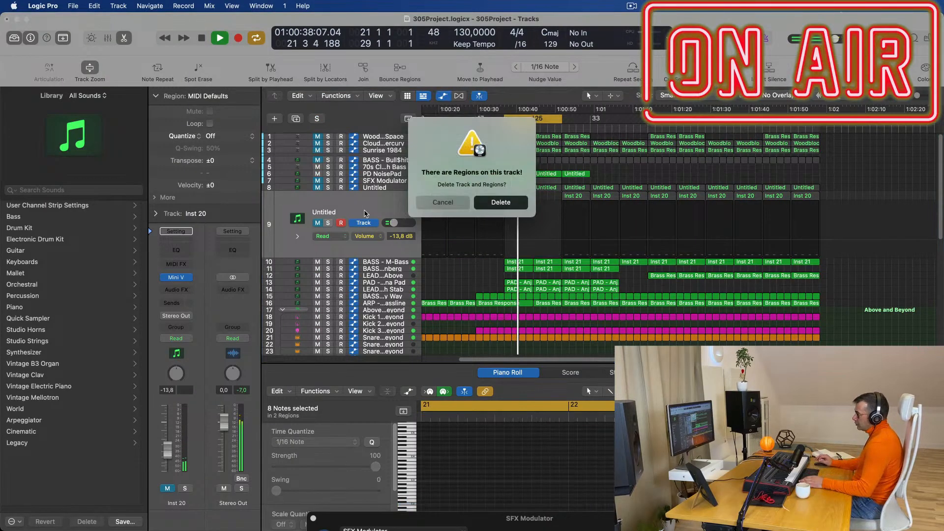
{"action": "key", "text": "Return"}
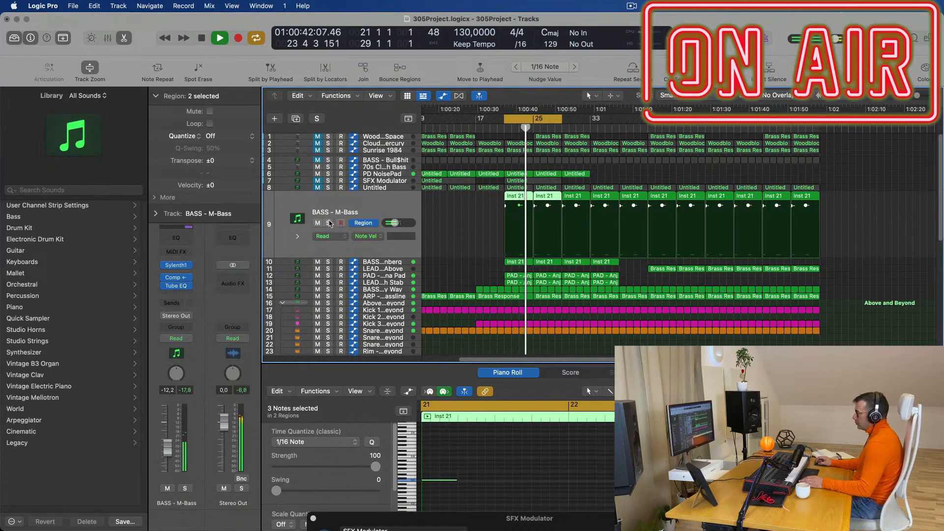
Unmute the untitled CS-80V2 track 8, lower its volume to -17.8 dB and select all notes in its two selected regions.
{"action": "left_click", "coordinate": [383, 190]}
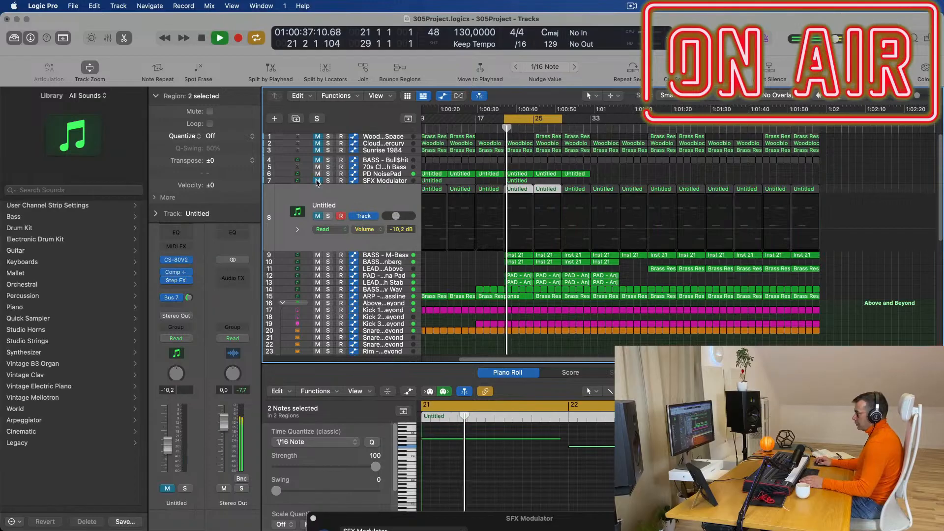
{"action": "left_click", "coordinate": [375, 202]}
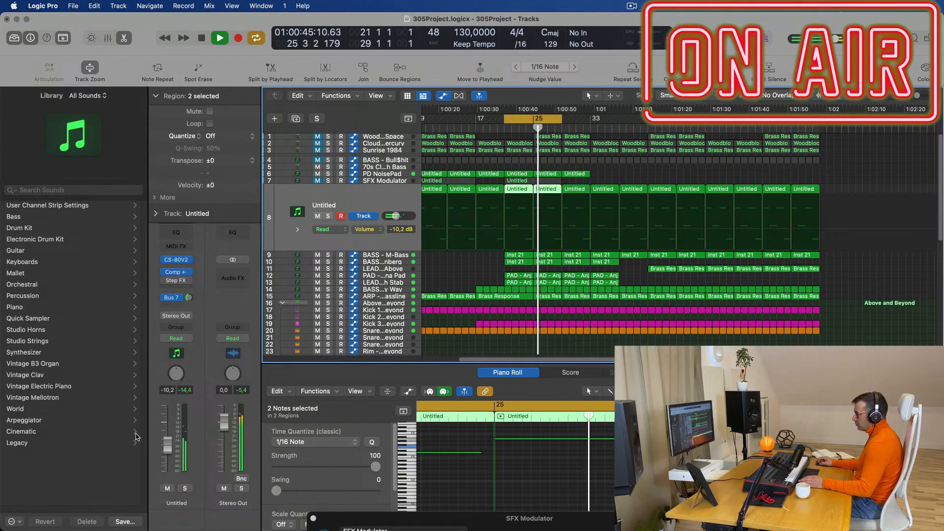
{"action": "left_click_drag", "start_coordinate": [166, 454], "coordinate": [165, 460]}
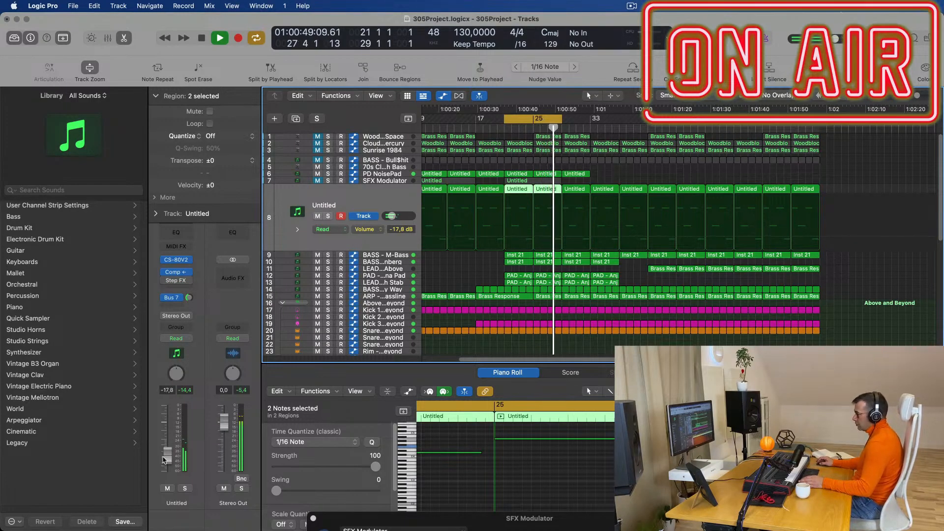
{"action": "left_click", "coordinate": [528, 483]}
{"action": "key", "text": "super+a"}
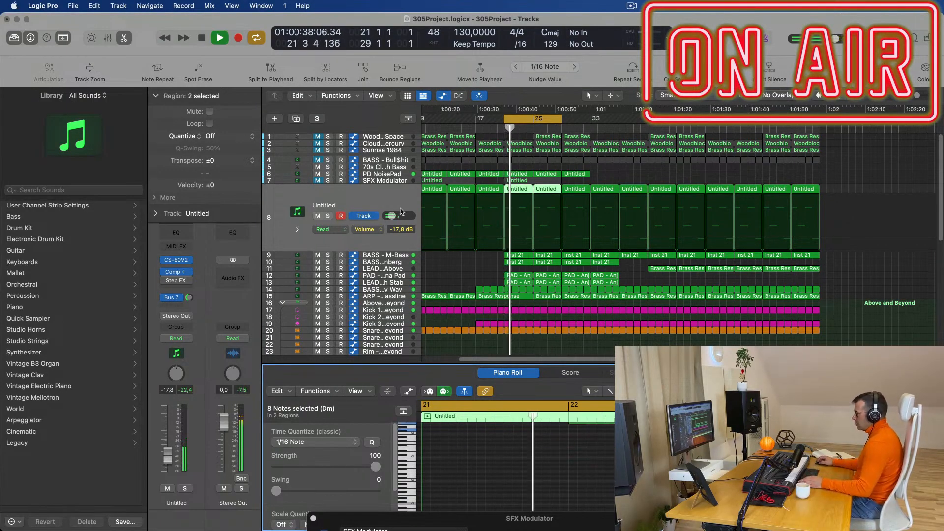
{"action": "left_click", "coordinate": [383, 197]}
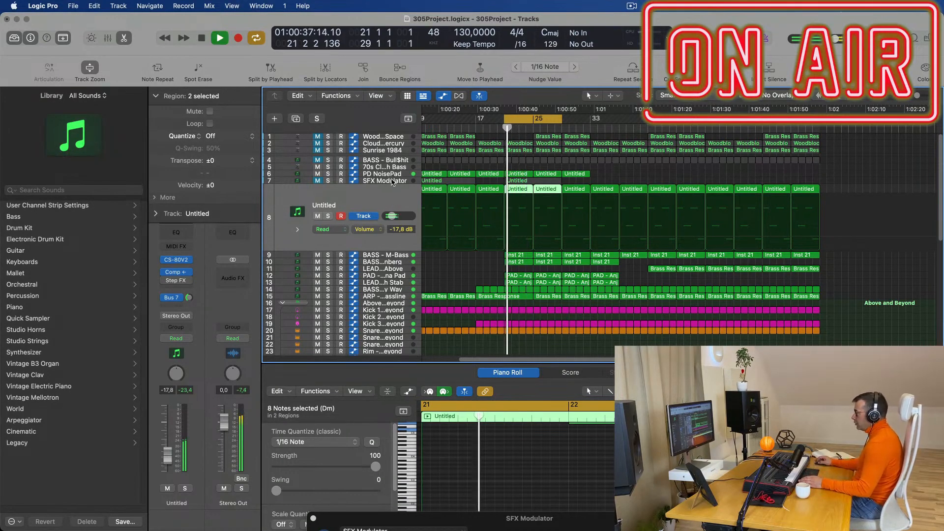
Unmute the SFX Modulator track, mute the untitled CS-80V2 track and restart playback from bar 21.
{"action": "key", "text": "Up"}
{"action": "key", "text": "space"}
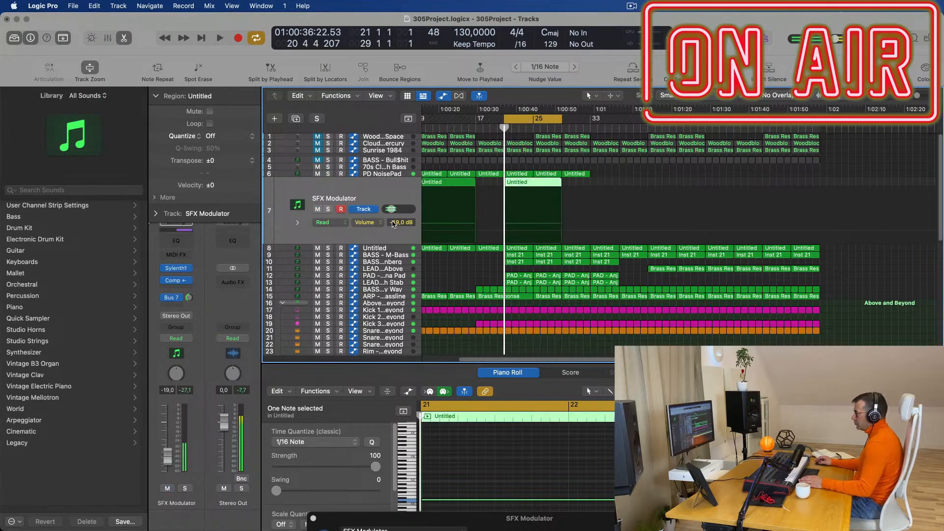
{"action": "left_click", "coordinate": [394, 248]}
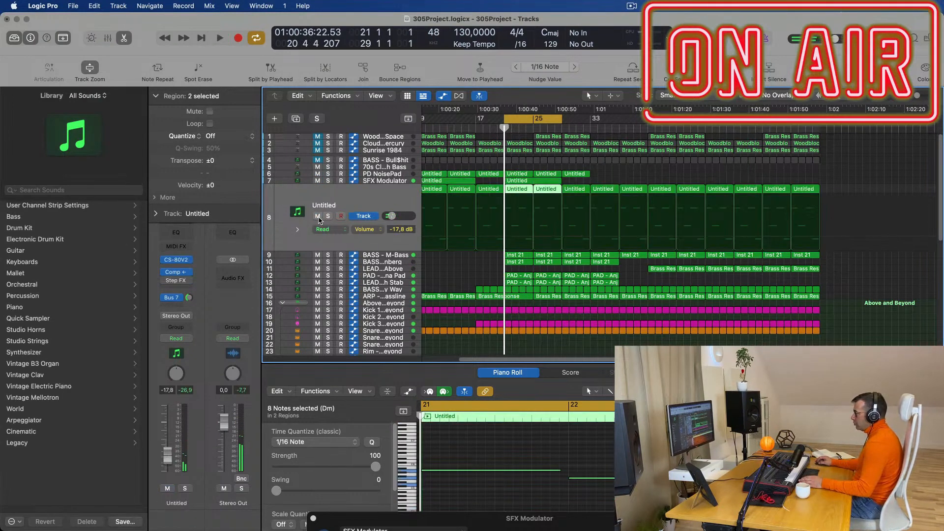
{"action": "key", "text": "space"}
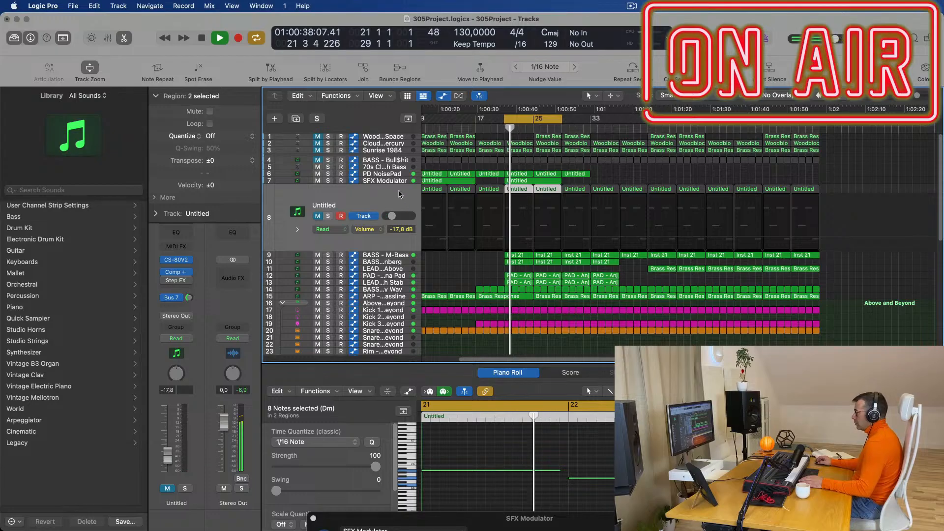
Unmute BASS - Bull$hit, audition it with its volume lowered to -11.2 dB and mute it again.
{"action": "left_click", "coordinate": [393, 161]}
{"action": "key", "text": "space"}
{"action": "left_click", "coordinate": [328, 189]}
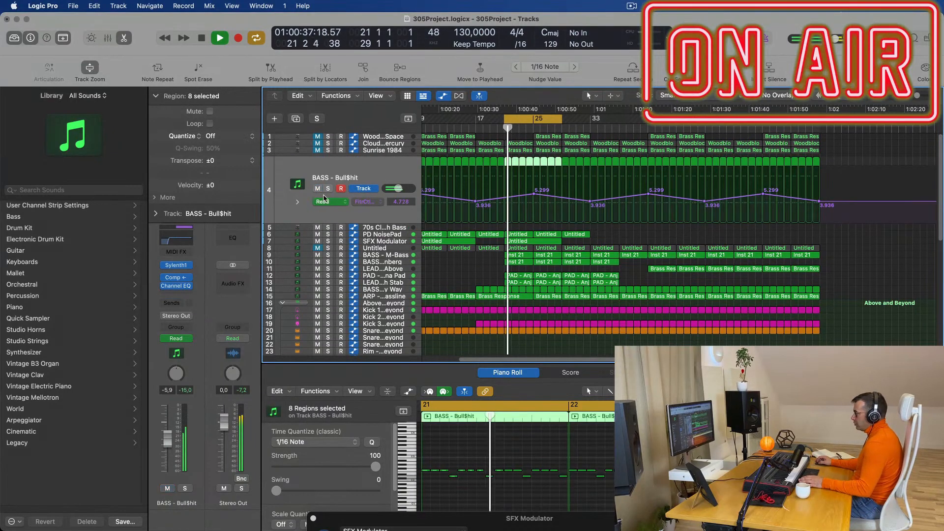
{"action": "left_click", "coordinate": [328, 189]}
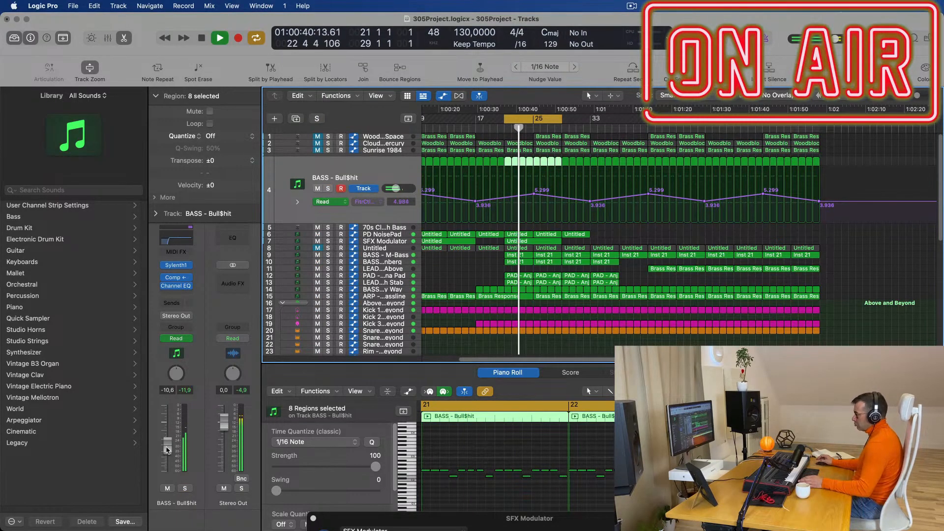
{"action": "key", "text": "space"}
{"action": "left_click", "coordinate": [167, 489]}
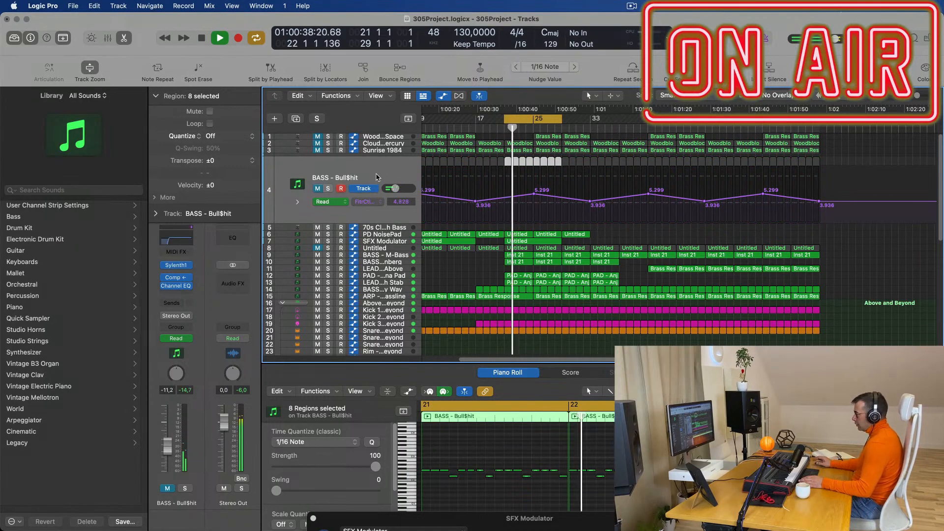
Delete the BASS - Bull$hit track together with its regions.
{"action": "key", "text": "Delete"}
{"action": "key", "text": "Delete"}
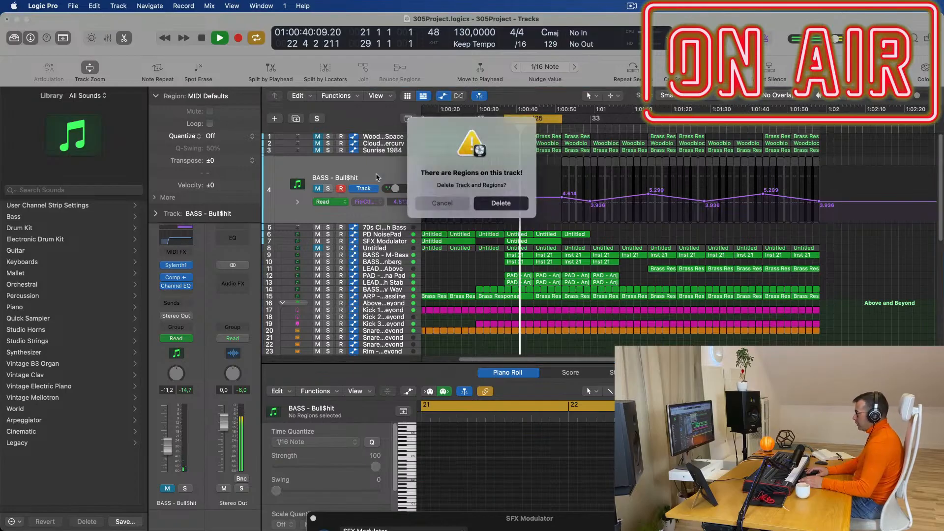
{"action": "key", "text": "Return"}
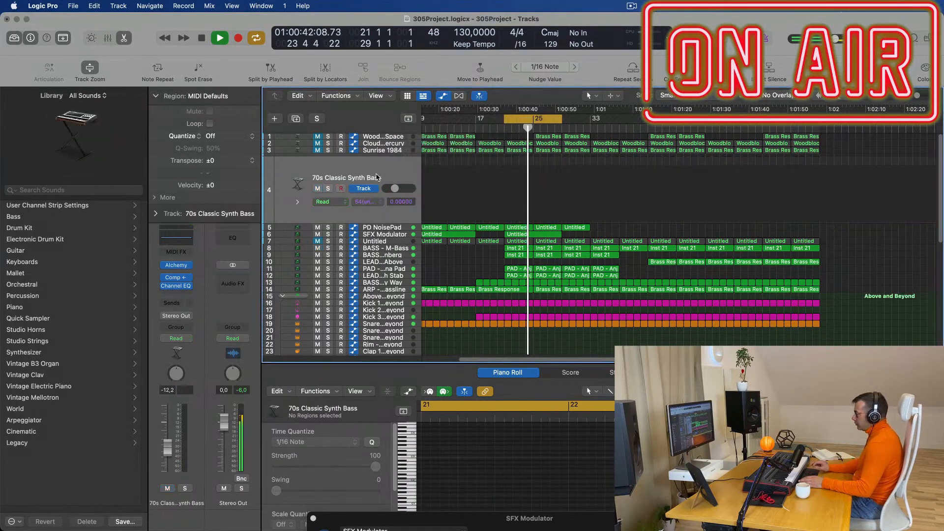
Unmute the Woodblock Space track and copy its Brass Response region from bar 25 to bar 21.
{"action": "left_click", "coordinate": [388, 137]}
{"action": "key", "text": "space"}
{"action": "left_click", "coordinate": [318, 165]}
{"action": "key", "text": "space"}
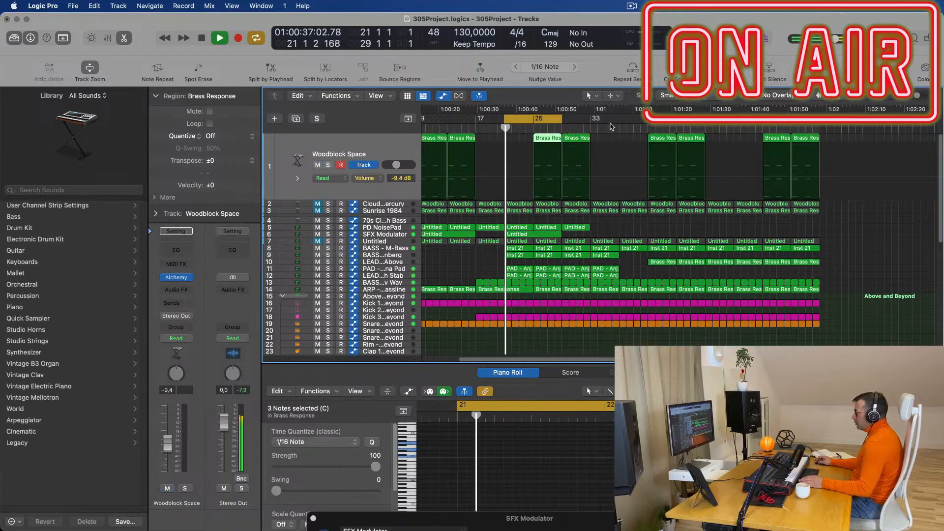
{"action": "left_click_drag", "start_coordinate": [544, 140], "coordinate": [515, 142]}
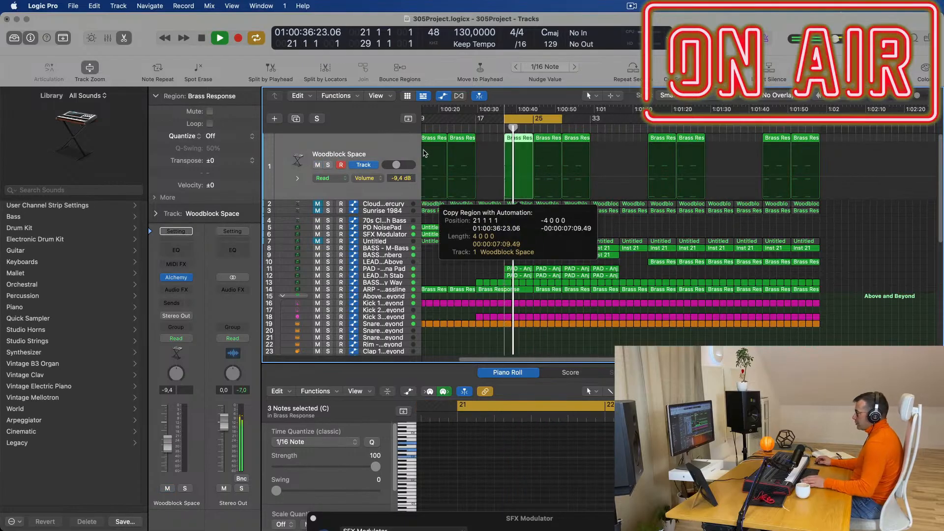
Audition Woodblock Space from bar 21, solo it for a listen and return it to the full mix.
{"action": "left_click", "coordinate": [347, 155]}
{"action": "key", "text": "space"}
{"action": "key", "text": "space"}
{"action": "left_click", "coordinate": [329, 165]}
{"action": "key", "text": "space"}
{"action": "key", "text": "space"}
{"action": "left_click", "coordinate": [328, 165]}
{"action": "key", "text": "space"}
Delete the two Brass Response regions between bars 9 and 17 on Woodblock Space and restart playback from bar 21.
{"action": "scroll", "coordinate": [371, 150], "scroll_direction": "down", "scroll_amount": 2}
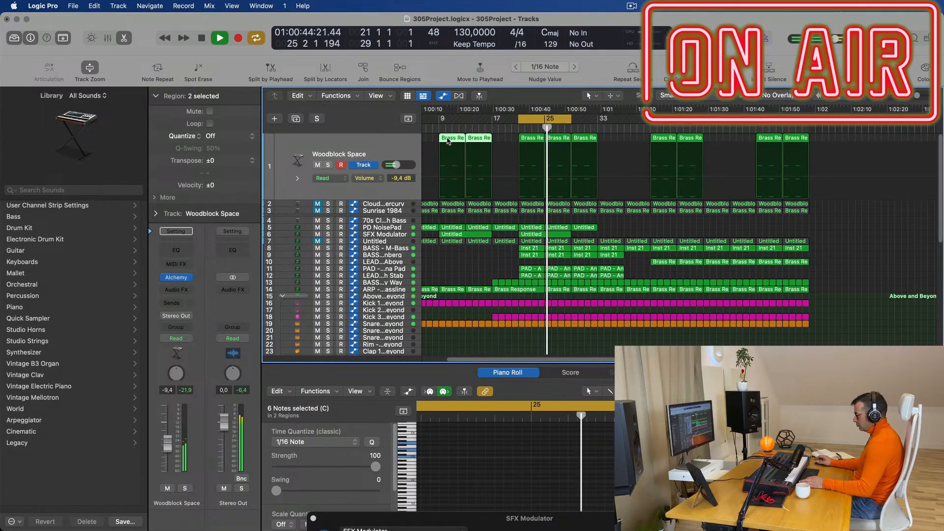
{"action": "key", "text": "Delete"}
{"action": "key", "text": "space"}
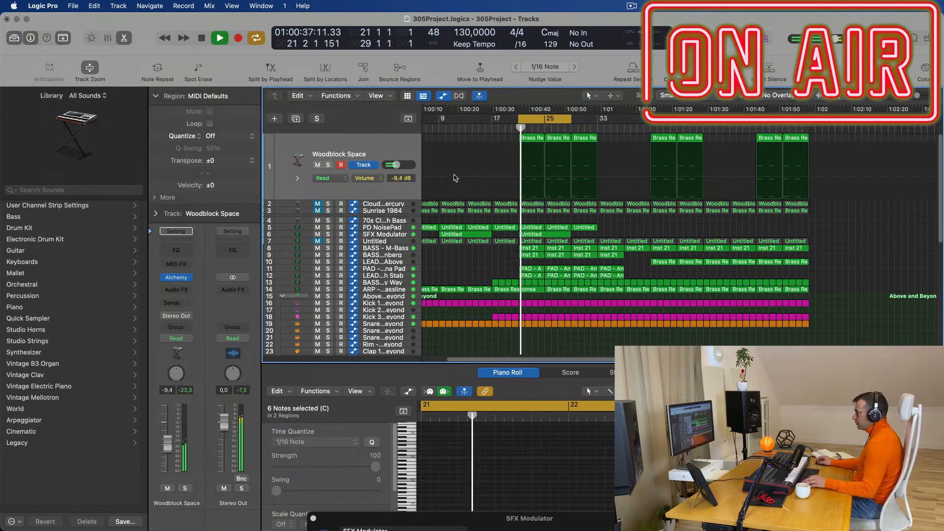
Solo the Clouds of Mercury track, audition it from bar 21 and turn the solo off again.
{"action": "key", "text": "Down"}
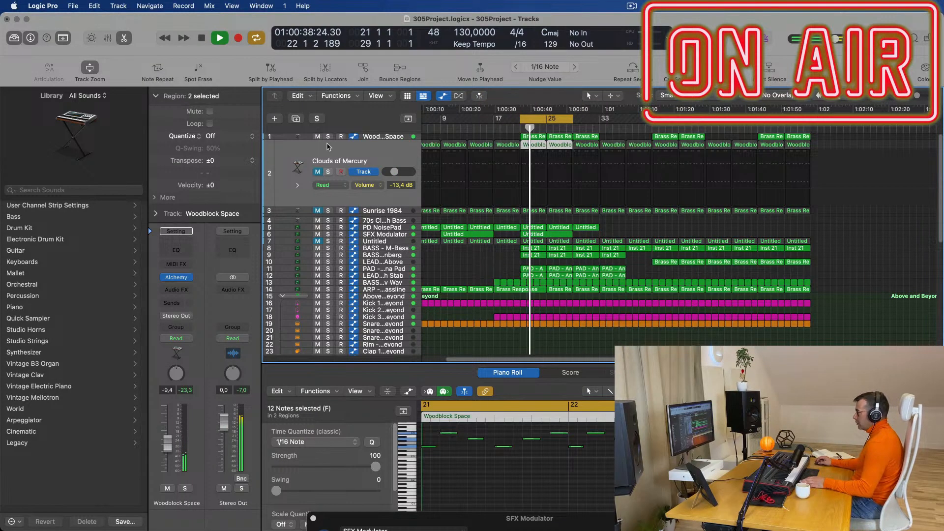
{"action": "left_click", "coordinate": [328, 172]}
{"action": "key", "text": "space"}
{"action": "key", "text": "space"}
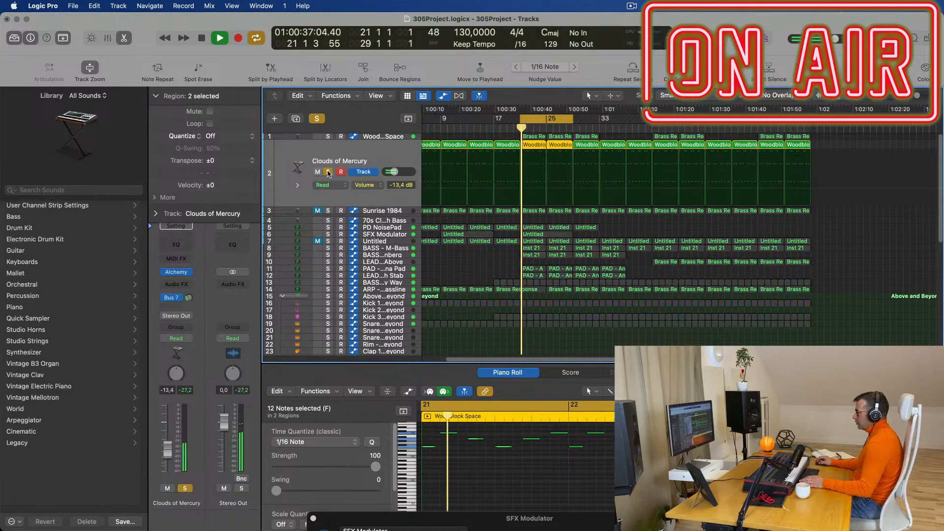
{"action": "left_click", "coordinate": [327, 172]}
{"action": "key", "text": "space"}
Unmute Clouds of Mercury and lower its volume to -15.2 dB while listening from bar 21.
{"action": "left_click", "coordinate": [316, 173]}
{"action": "key", "text": "space"}
{"action": "left_click", "coordinate": [316, 172]}
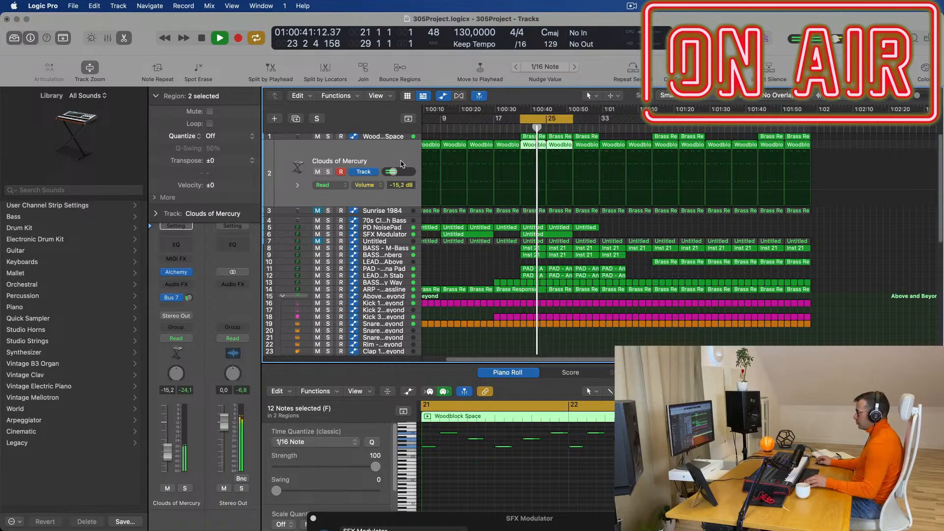
Select the first Woodblock Space region on Clouds of Mercury, mute that track and restart playback from bar 21.
{"action": "key", "text": "super+Left"}
{"action": "key", "text": "super+Left"}
{"action": "key", "text": "super+Left"}
{"action": "left_click", "coordinate": [432, 147]}
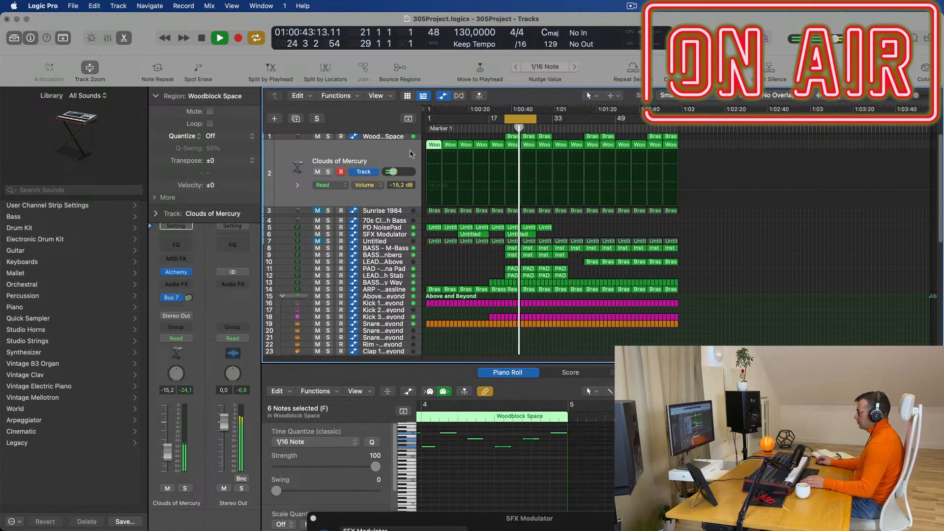
{"action": "left_click", "coordinate": [317, 172]}
{"action": "key", "text": "space"}
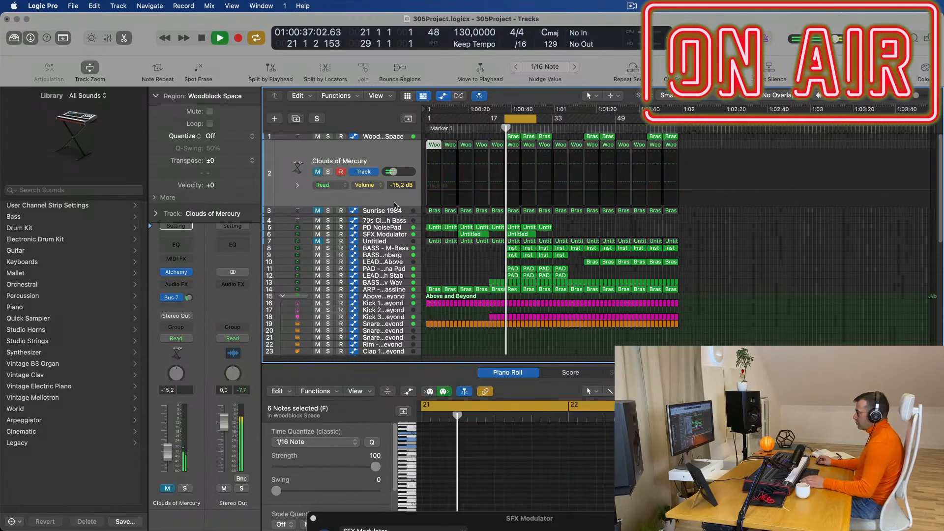
Delete the Sunrise 1984 and 70s Classic Synth Bass tracks.
{"action": "left_click", "coordinate": [403, 211]}
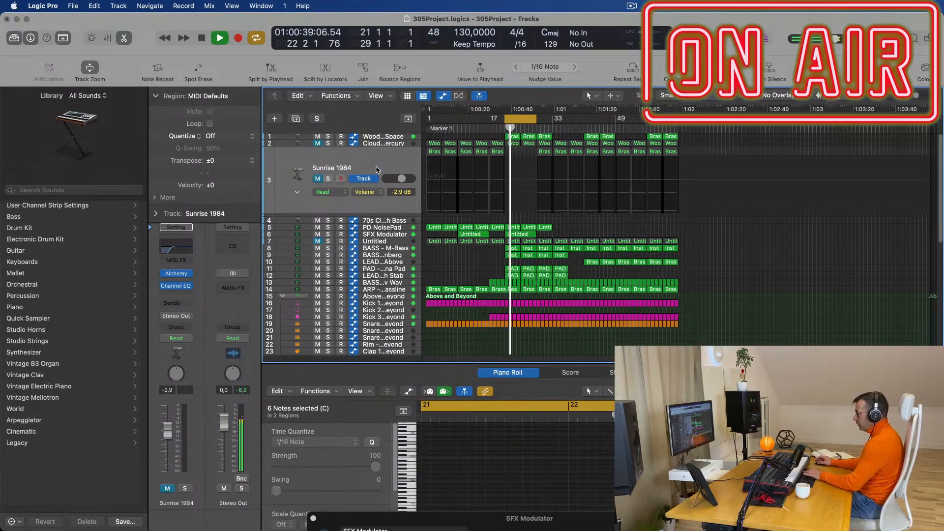
{"action": "key", "text": "super+BackSpace"}
{"action": "left_click", "coordinate": [524, 211]}
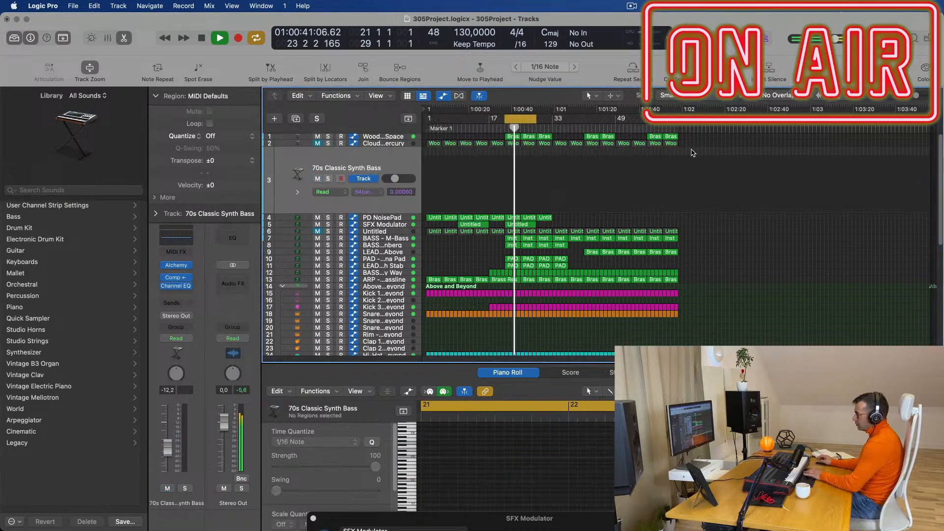
{"action": "key", "text": "super+BackSpace"}
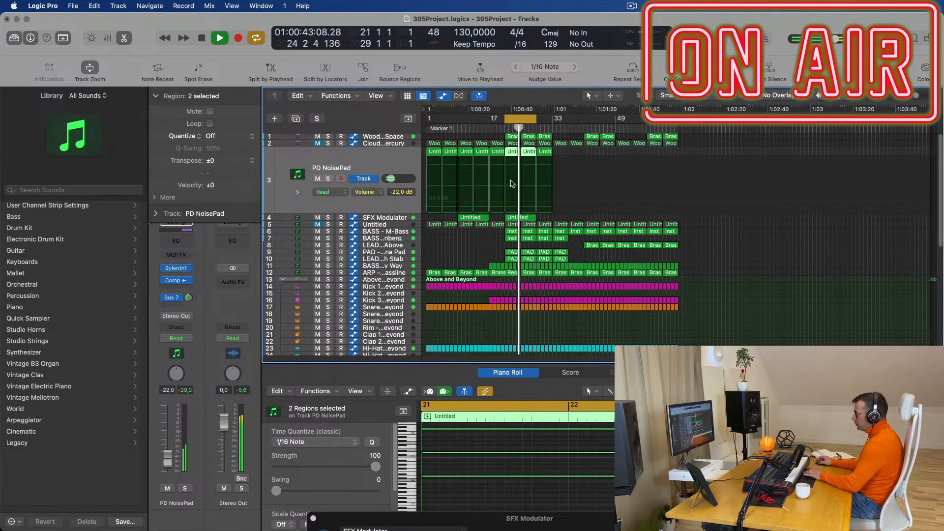
Mute the Woodblock Space track at the head of the track list and replay the cycled section from bar 21.
{"action": "key", "text": "space"}
{"action": "key", "text": "space"}
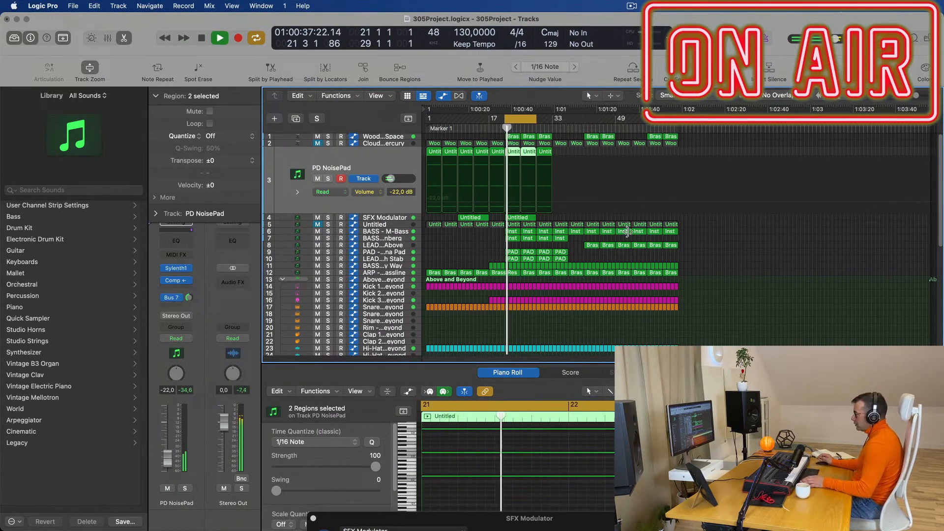
{"action": "key", "text": "super+Right"}
{"action": "key", "text": "super+Right"}
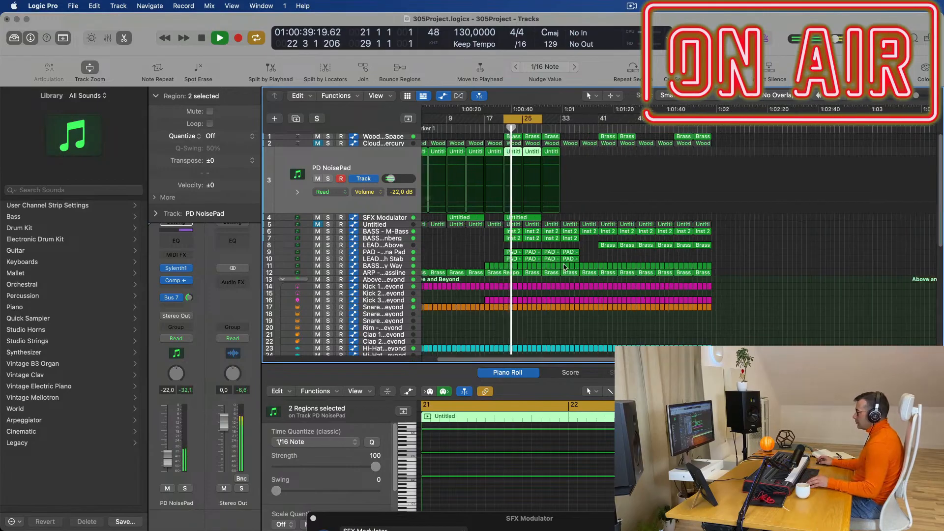
{"action": "key", "text": "super+Right"}
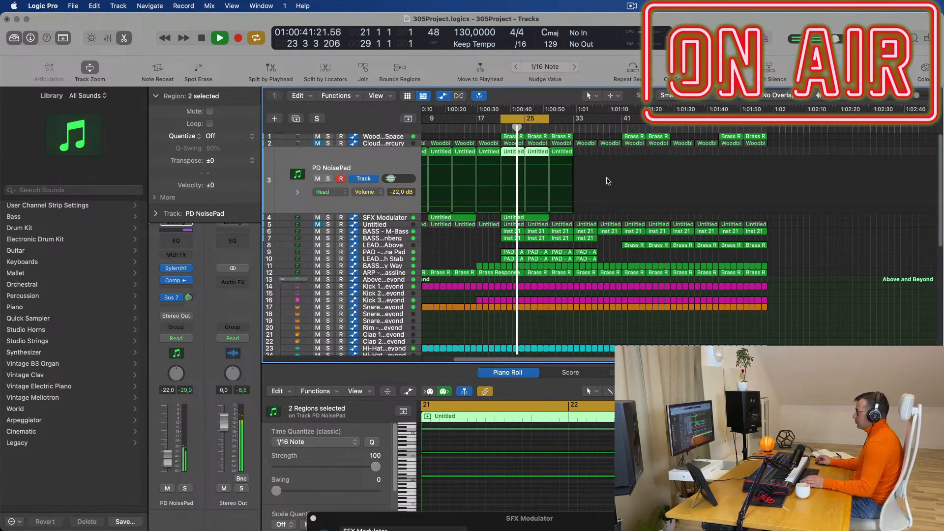
{"action": "left_click", "coordinate": [316, 137]}
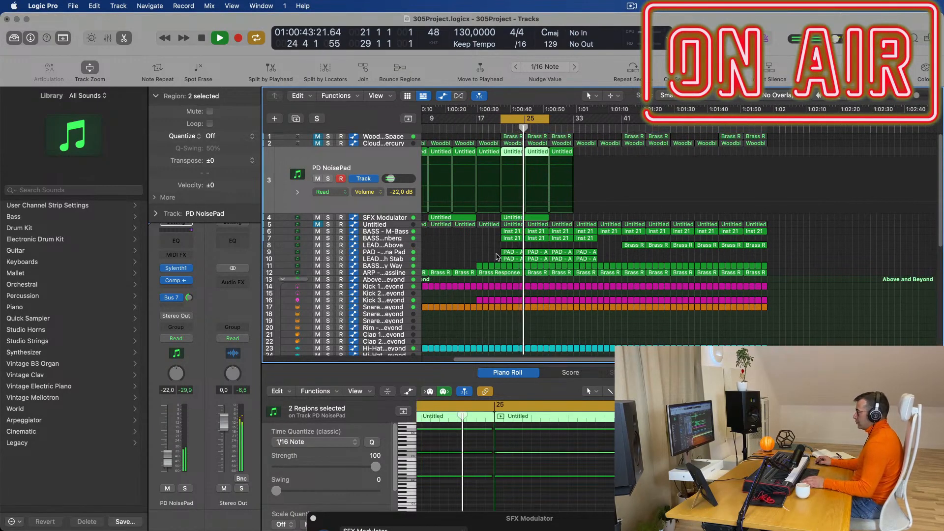
{"action": "key", "text": "space"}
{"action": "key", "text": "space"}
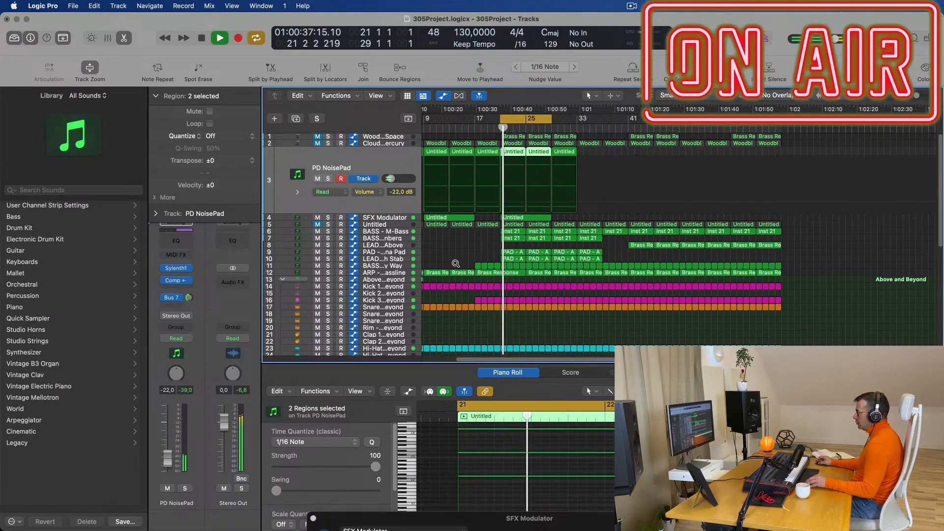
{"action": "key", "text": "super+Left"}
{"action": "key", "text": "space"}
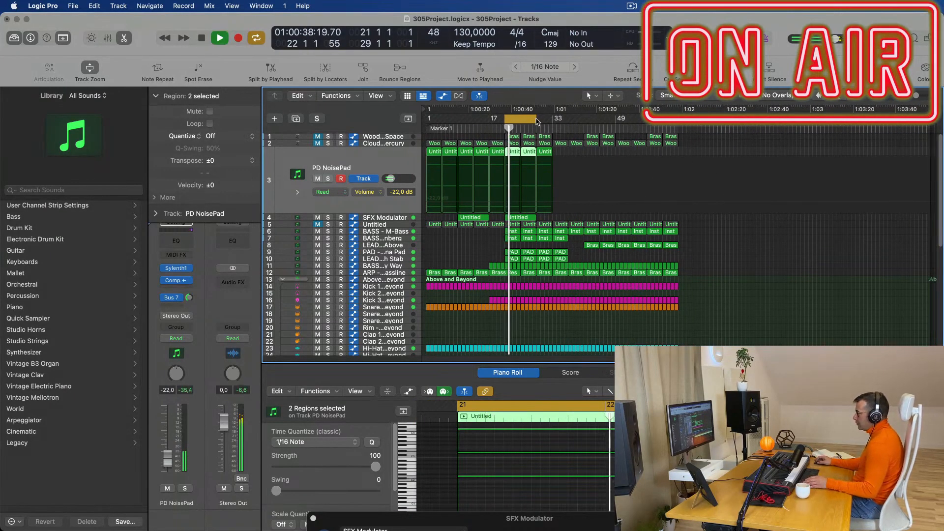
Extend the cycle range to bars 1–65 and repeat that whole section directly after it across all tracks.
{"action": "left_click_drag", "start_coordinate": [507, 120], "coordinate": [426, 120]}
{"action": "left_click_drag", "start_coordinate": [538, 120], "coordinate": [677, 133]}
{"action": "key", "text": "space"}
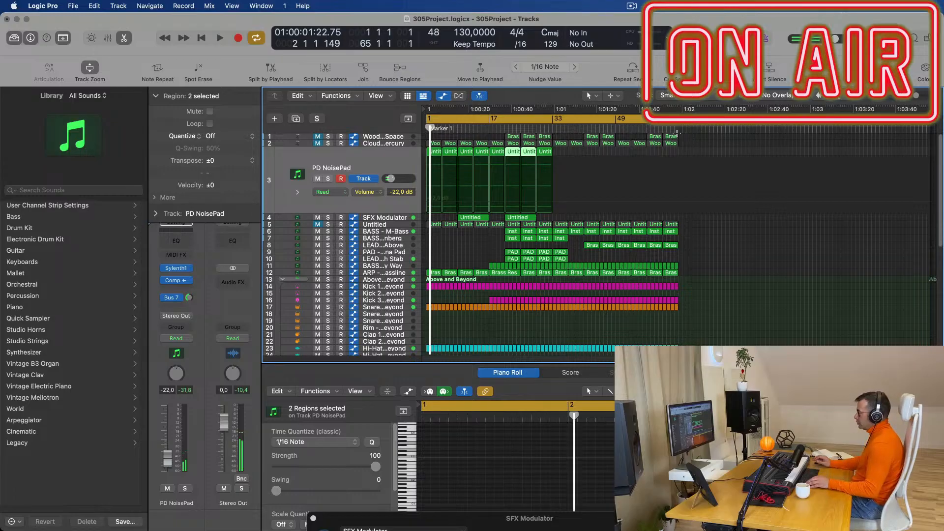
{"action": "key", "text": "ctrl+super+r"}
{"action": "key", "text": "space"}
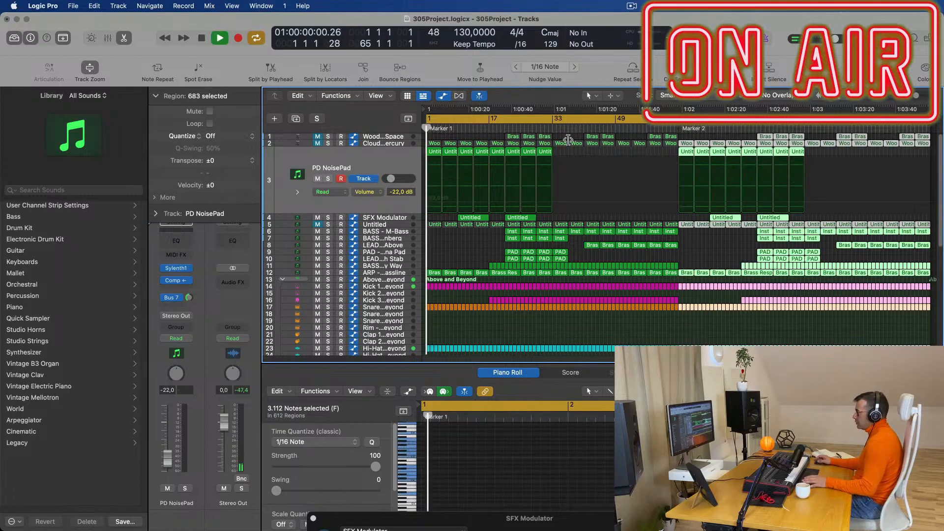
Unmute the Untitled CS-80V2 track and replay the arrangement from bar 1.
{"action": "left_click", "coordinate": [471, 246]}
{"action": "scroll", "coordinate": [474, 246], "scroll_direction": "up", "scroll_amount": 3}
{"action": "scroll", "coordinate": [474, 246], "scroll_direction": "up", "scroll_amount": 2}
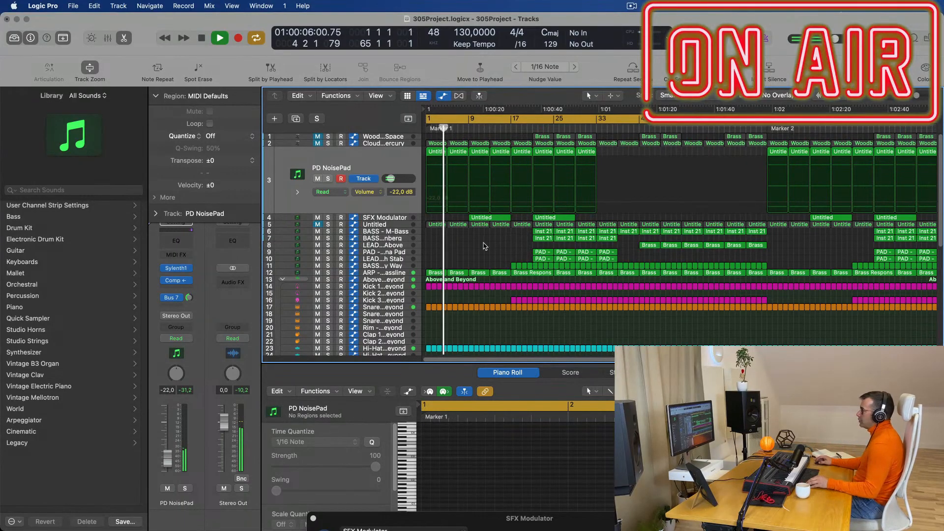
{"action": "scroll", "coordinate": [485, 246], "scroll_direction": "down", "scroll_amount": 3}
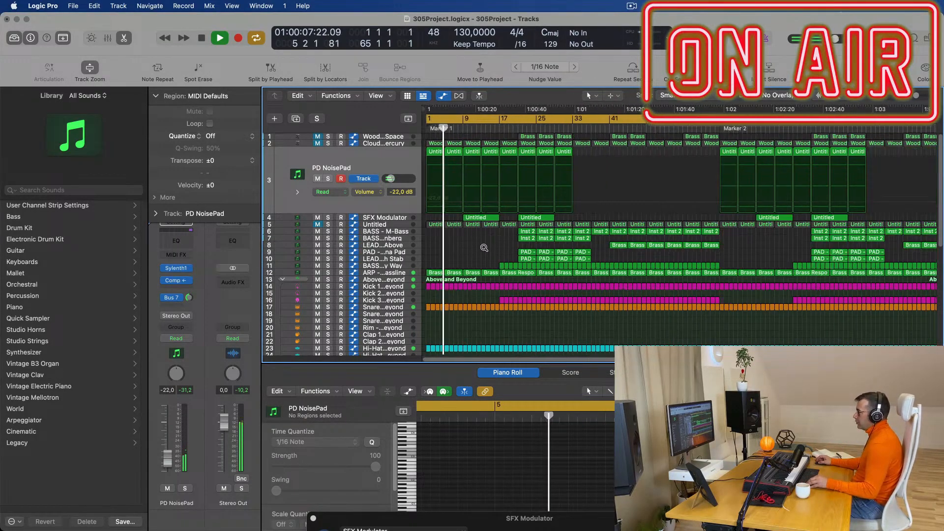
{"action": "scroll", "coordinate": [486, 247], "scroll_direction": "down", "scroll_amount": 2}
{"action": "left_click", "coordinate": [400, 225]}
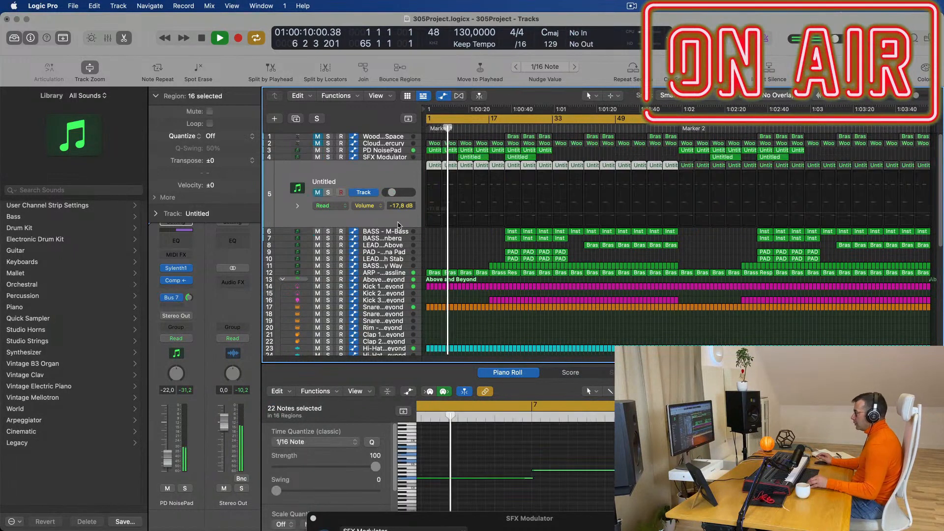
{"action": "left_click", "coordinate": [318, 193]}
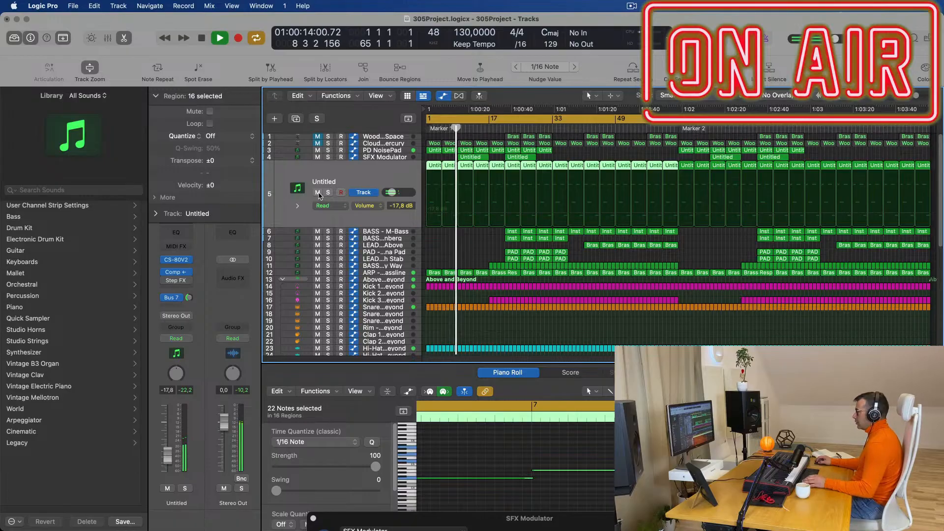
{"action": "key", "text": "space"}
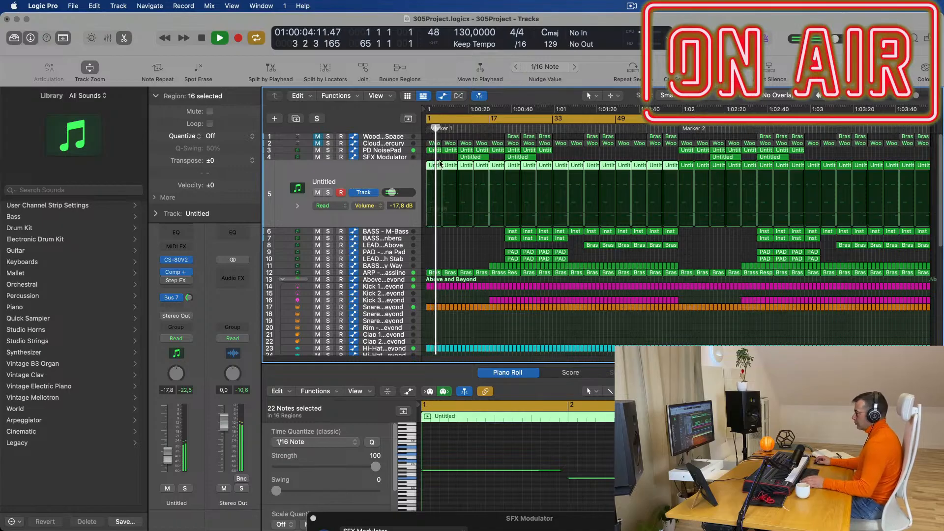
Delete the regions at bars 1 and 9 on the Untitled CS-80V2 track.
{"action": "left_click", "coordinate": [467, 269]}
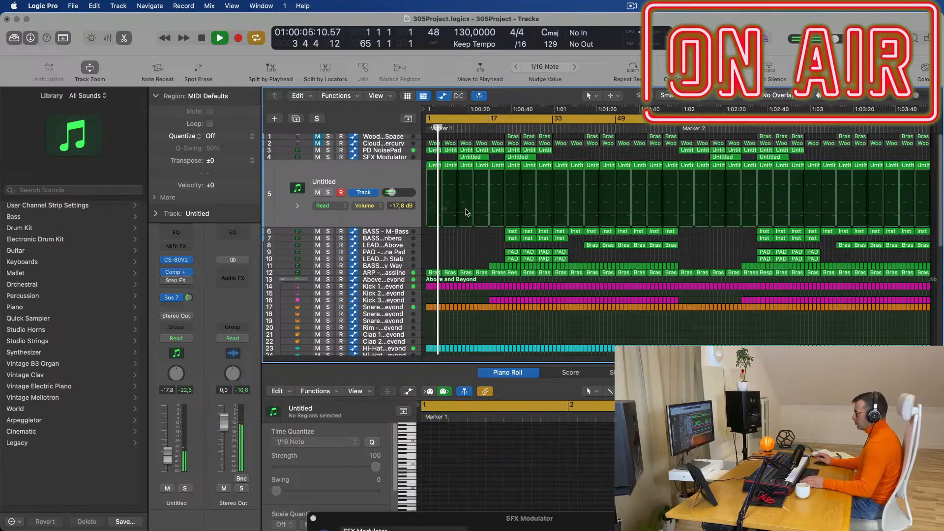
{"action": "left_click", "coordinate": [445, 165]}
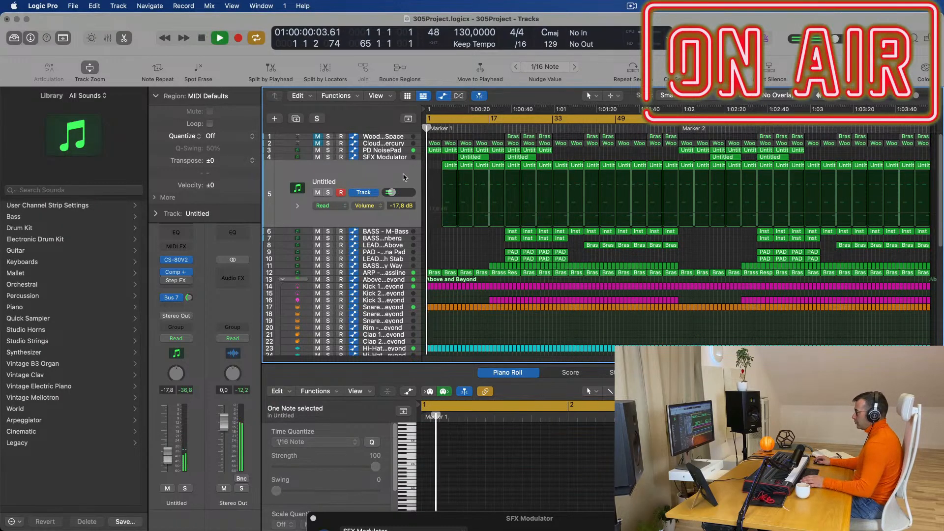
{"action": "left_click", "coordinate": [403, 177]}
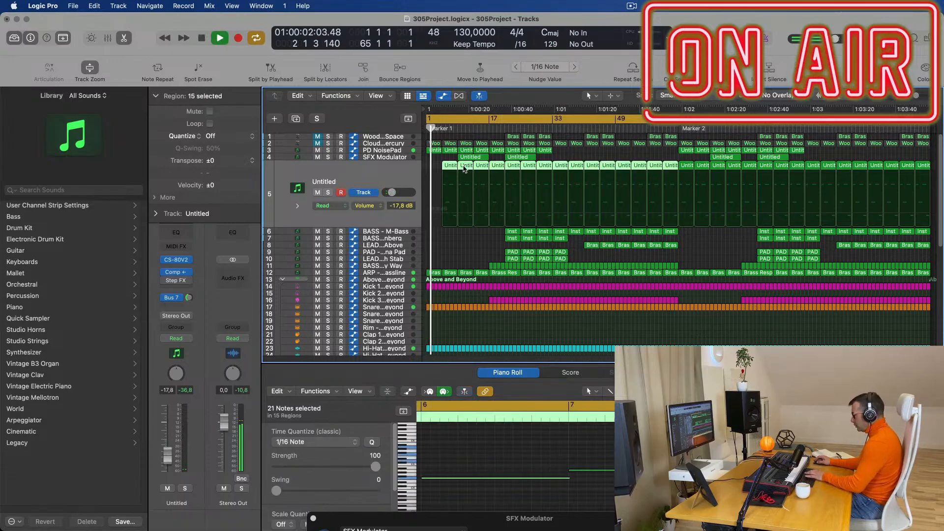
{"action": "left_click", "coordinate": [465, 166]}
{"action": "key", "text": "Delete"}
Set the Untitled CS-80V2 track's volume to -16.6 dB and its Bus 7 send to -6.6 dB.
{"action": "left_click", "coordinate": [399, 179]}
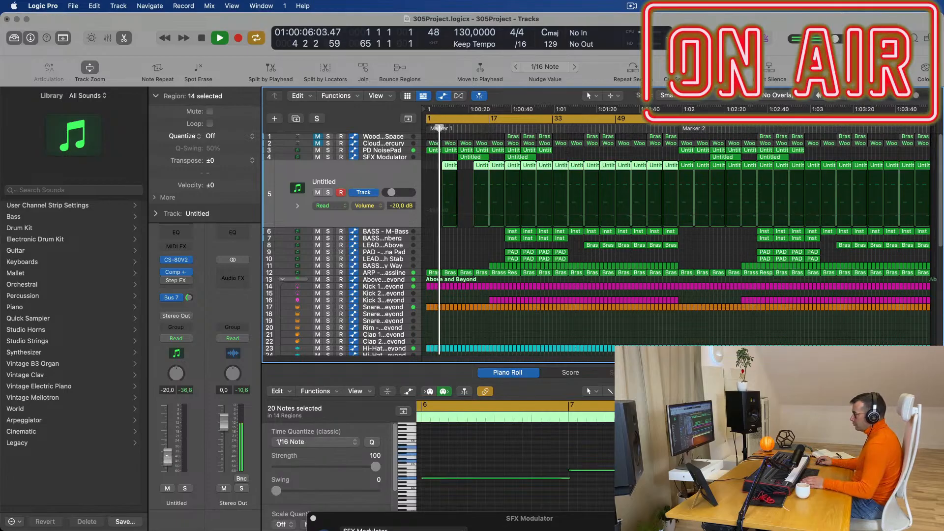
{"action": "left_click_drag", "start_coordinate": [167, 461], "coordinate": [168, 456]}
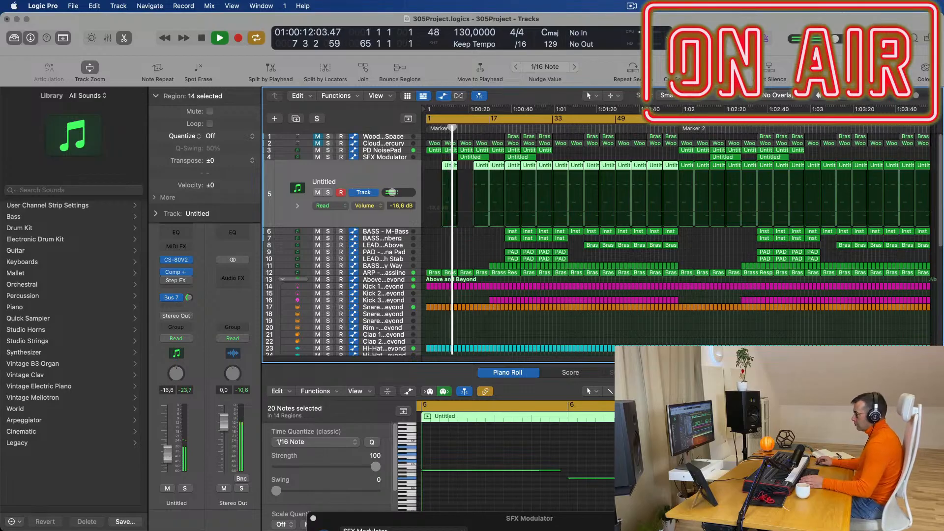
{"action": "left_click", "coordinate": [188, 297]}
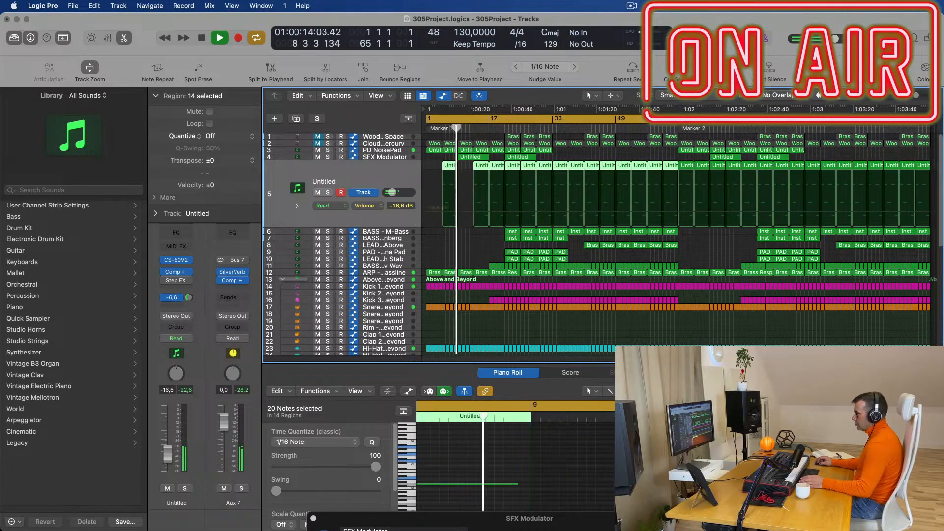
Delete the region at bar 13 on the Untitled CS-80V2 track.
{"action": "scroll", "coordinate": [486, 232], "scroll_direction": "up", "scroll_amount": 2}
{"action": "scroll", "coordinate": [475, 238], "scroll_direction": "down", "scroll_amount": 2}
{"action": "scroll", "coordinate": [481, 249], "scroll_direction": "up", "scroll_amount": 2}
{"action": "scroll", "coordinate": [480, 249], "scroll_direction": "up", "scroll_amount": 3}
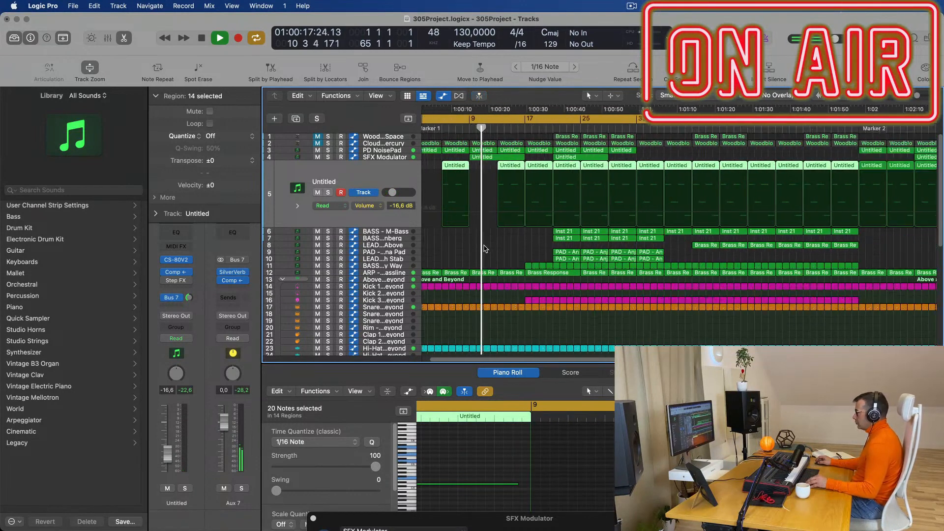
{"action": "scroll", "coordinate": [472, 248], "scroll_direction": "up", "scroll_amount": 3}
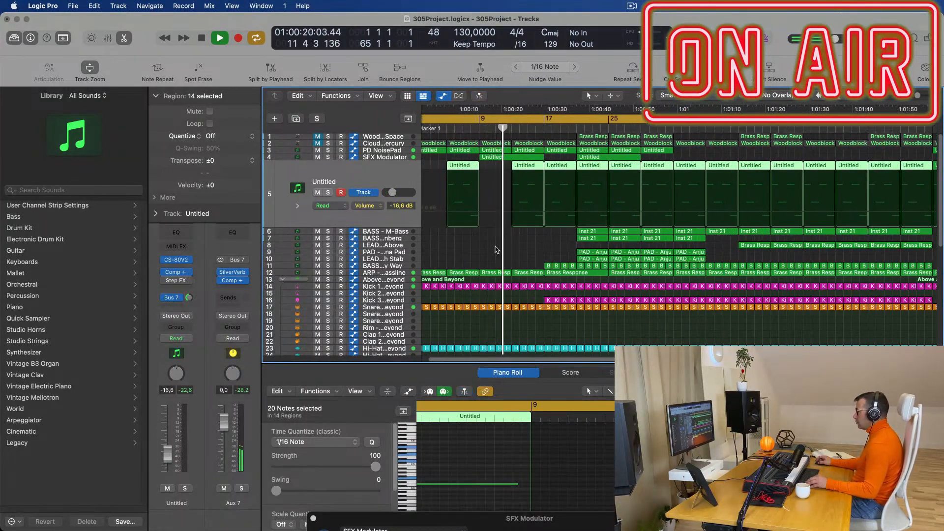
{"action": "scroll", "coordinate": [496, 249], "scroll_direction": "up", "scroll_amount": 4}
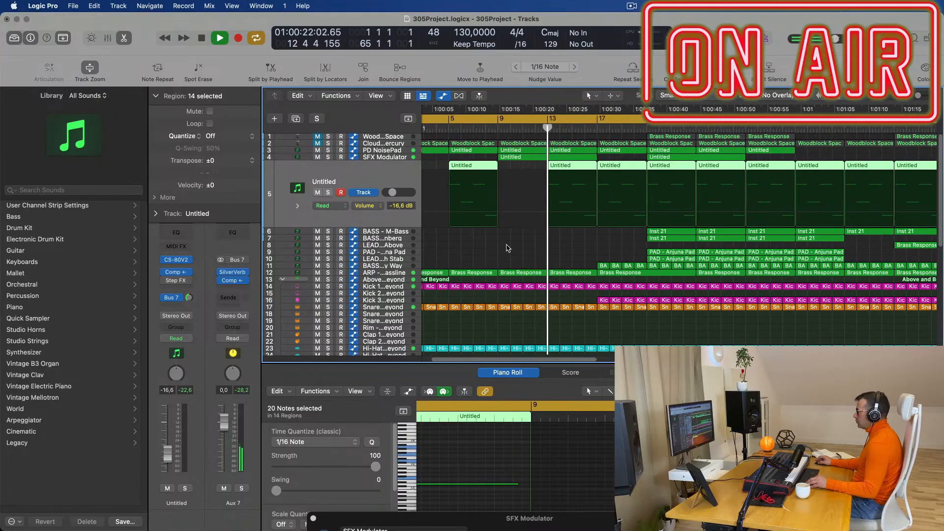
{"action": "left_click", "coordinate": [550, 175]}
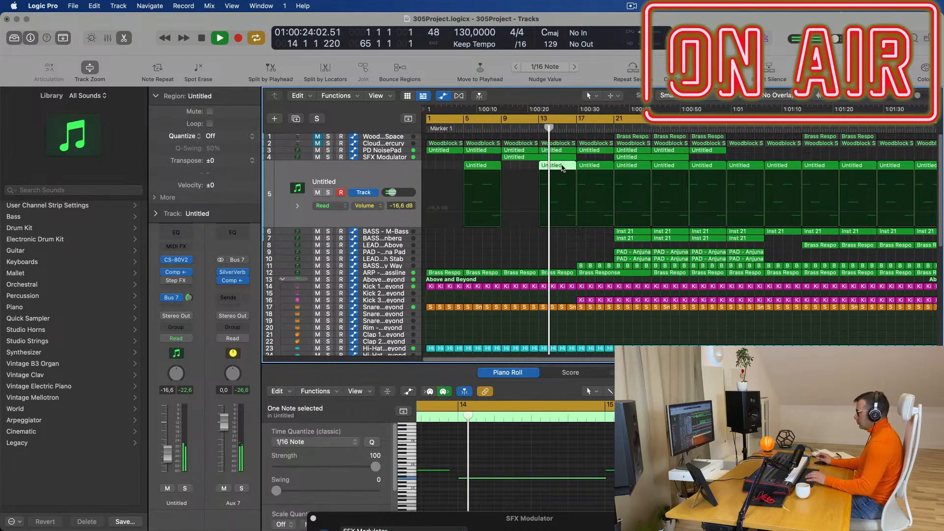
{"action": "key", "text": "Delete"}
Delete the regions at bars 17, 21 and 25 on the Untitled CS-80V2 track.
{"action": "scroll", "coordinate": [550, 175], "scroll_direction": "down", "scroll_amount": 3}
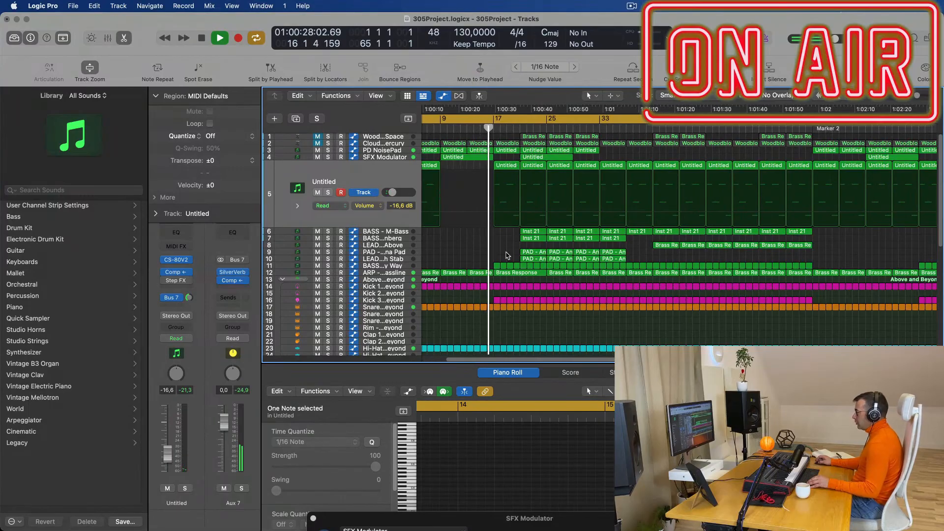
{"action": "scroll", "coordinate": [474, 259], "scroll_direction": "up", "scroll_amount": 4}
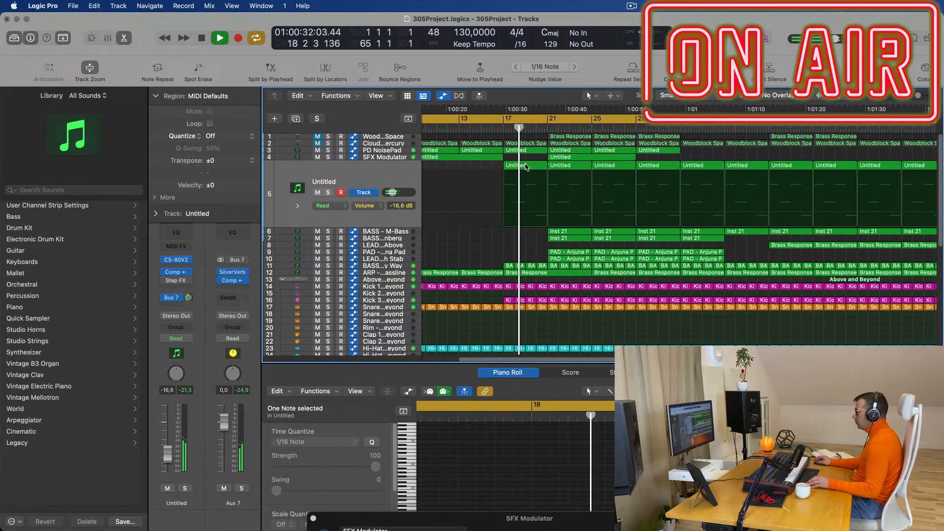
{"action": "scroll", "coordinate": [533, 167], "scroll_direction": "down", "scroll_amount": 3}
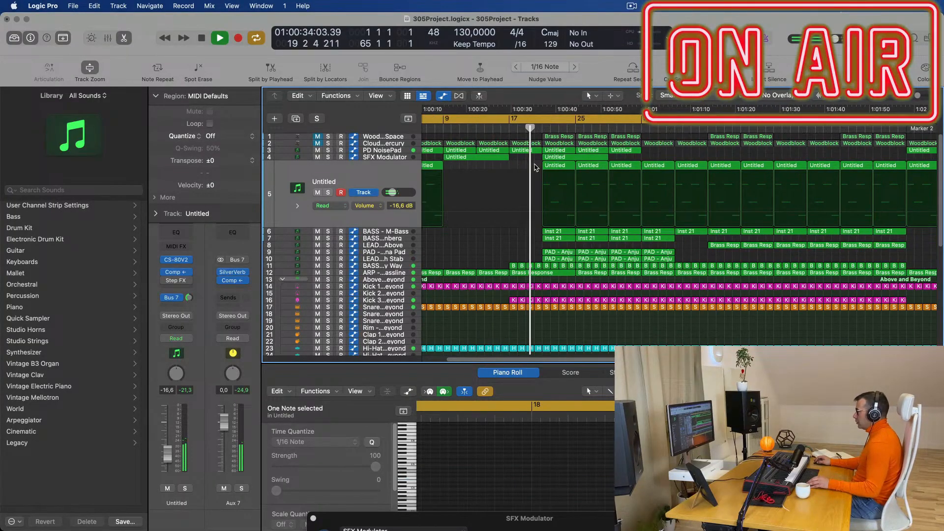
{"action": "left_click_drag", "start_coordinate": [522, 168], "coordinate": [591, 168]}
{"action": "key", "text": "Delete"}
{"action": "scroll", "coordinate": [525, 166], "scroll_direction": "down", "scroll_amount": 5}
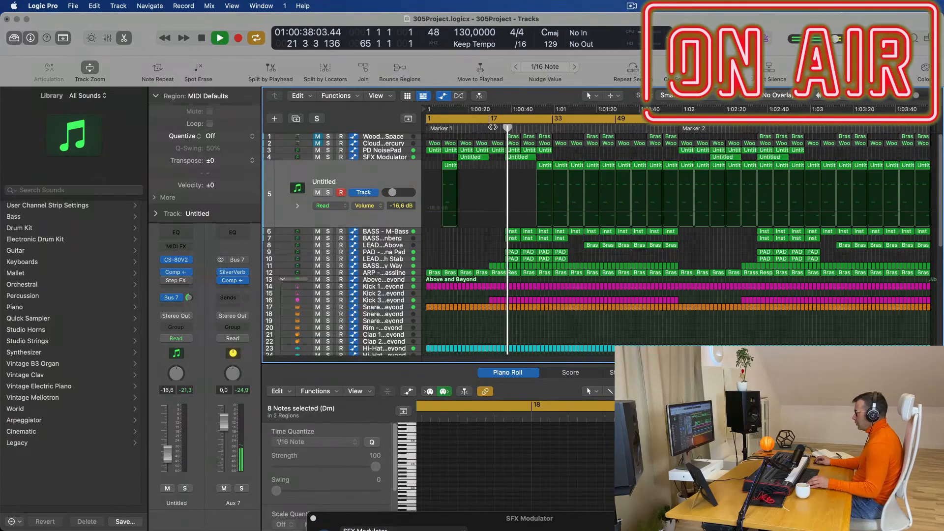
Repeat the four regions starting at bar 21 on bass track 7, the PAD track and the LEAD Stab track three times.
{"action": "key", "text": "space"}
{"action": "scroll", "coordinate": [502, 214], "scroll_direction": "up", "scroll_amount": 3}
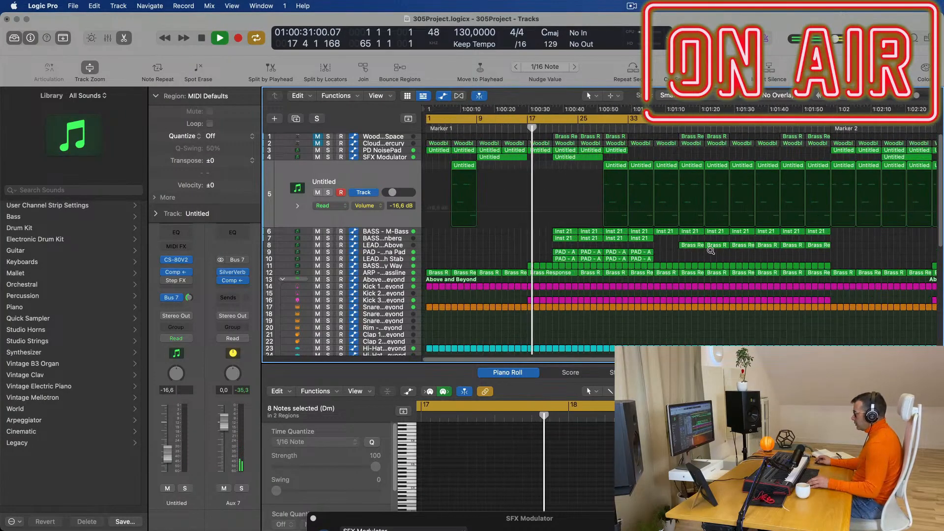
{"action": "scroll", "coordinate": [596, 245], "scroll_direction": "down", "scroll_amount": 2}
{"action": "left_click_drag", "start_coordinate": [503, 237], "coordinate": [566, 257]}
{"action": "key", "text": "super+r"}
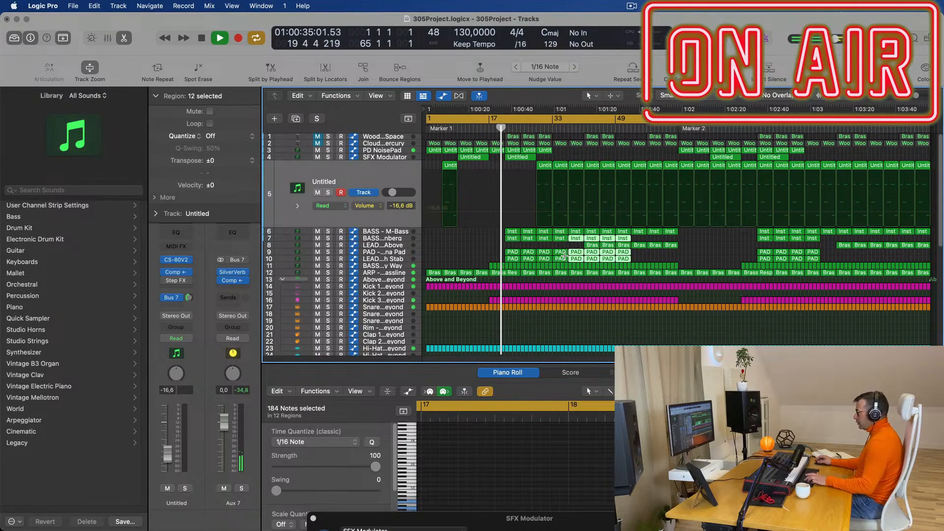
{"action": "key", "text": "super+r"}
{"action": "key", "text": "super+r"}
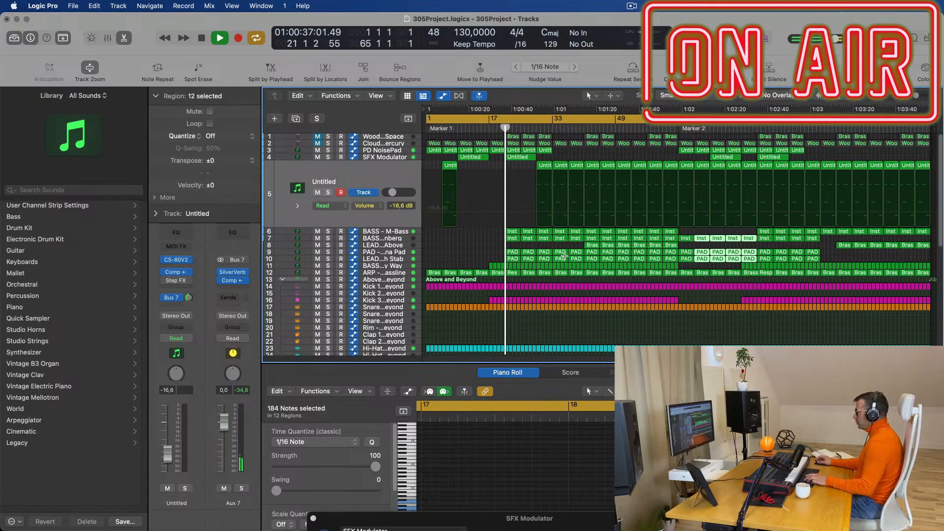
Play the arrangement from bar 1 and from around bar 20 to check the repeated bass, pad and lead regions.
{"action": "key", "text": "space"}
{"action": "key", "text": "super+Right"}
{"action": "key", "text": "super+Right"}
{"action": "key", "text": "super+Right"}
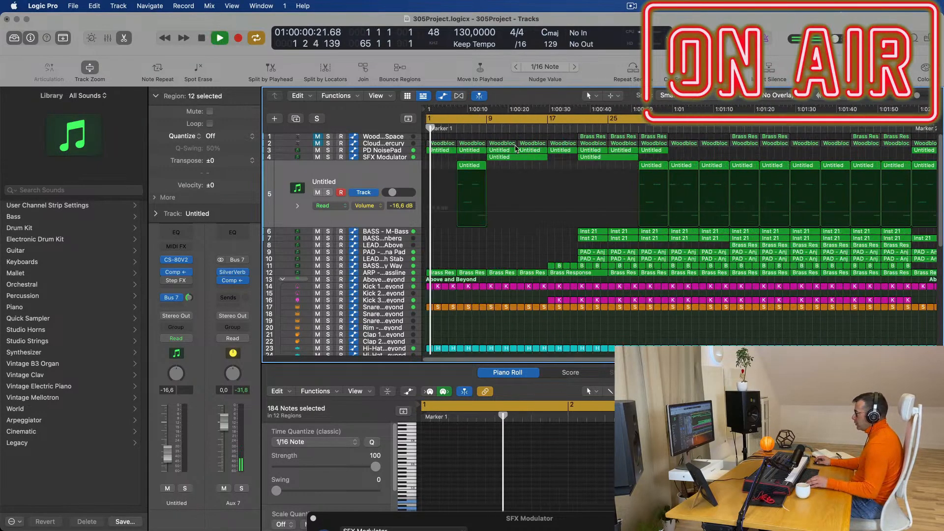
{"action": "key", "text": "super+Left"}
{"action": "key", "text": "super+Left"}
{"action": "key", "text": "super+Left"}
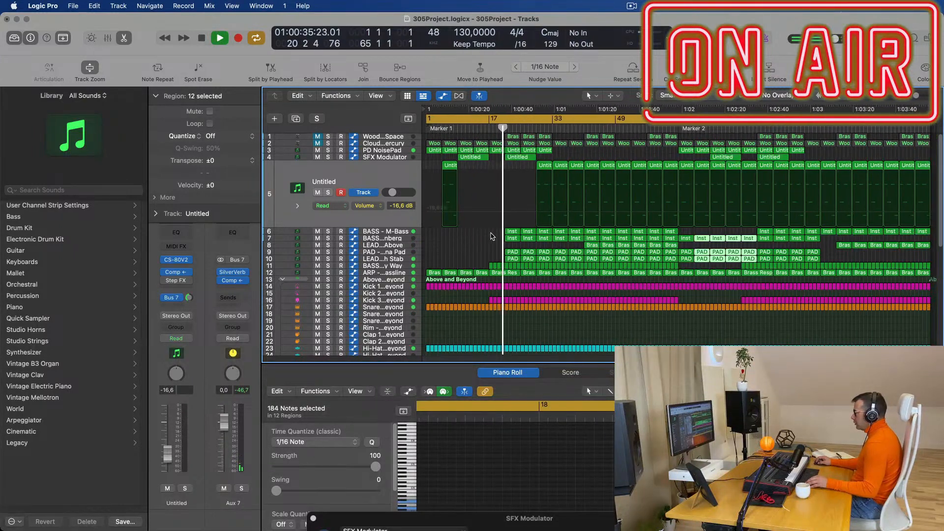
Delete the regions at bars 21 and 25 on BASS - M-Bass, BASS - Wippenberg, PAD - Anjuna Pad and LEAD - Tech Stab.
{"action": "left_click_drag", "start_coordinate": [496, 231], "coordinate": [528, 239]}
{"action": "key", "text": "Delete"}
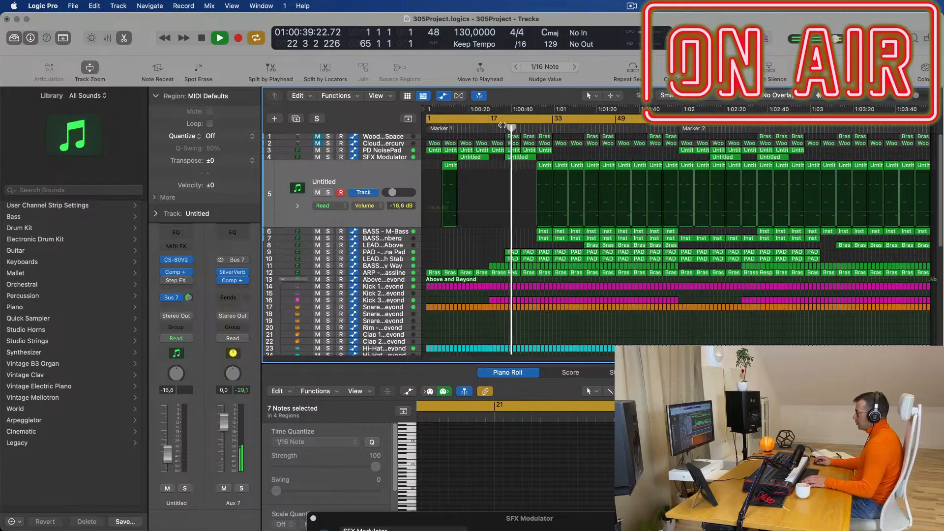
{"action": "left_click", "coordinate": [494, 129]}
{"action": "left_click_drag", "start_coordinate": [496, 252], "coordinate": [529, 259]}
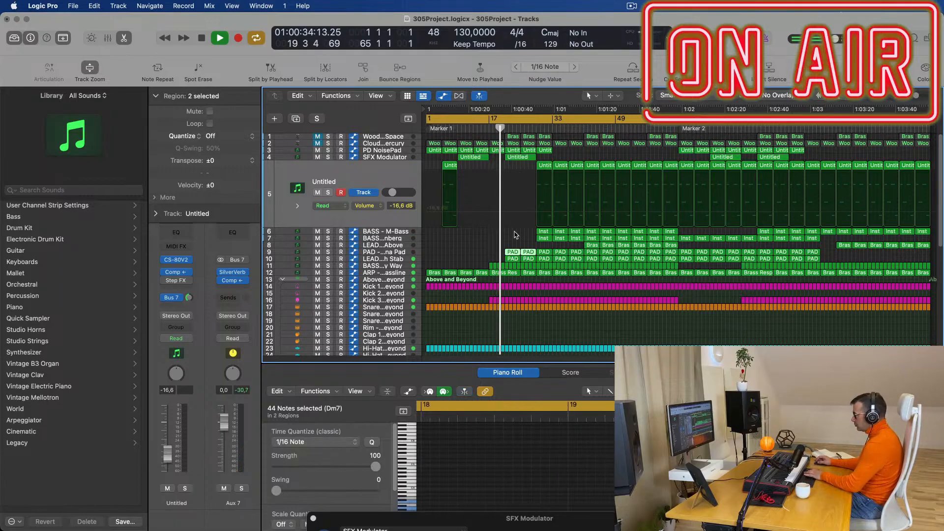
{"action": "key", "text": "Delete"}
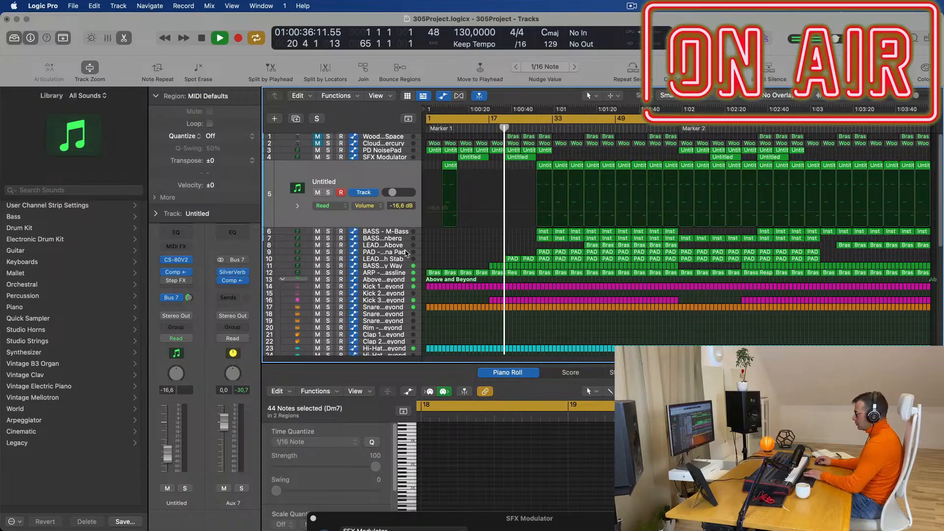
{"action": "left_click", "coordinate": [406, 261]}
{"action": "left_click_drag", "start_coordinate": [500, 197], "coordinate": [528, 203]}
{"action": "key", "text": "Delete"}
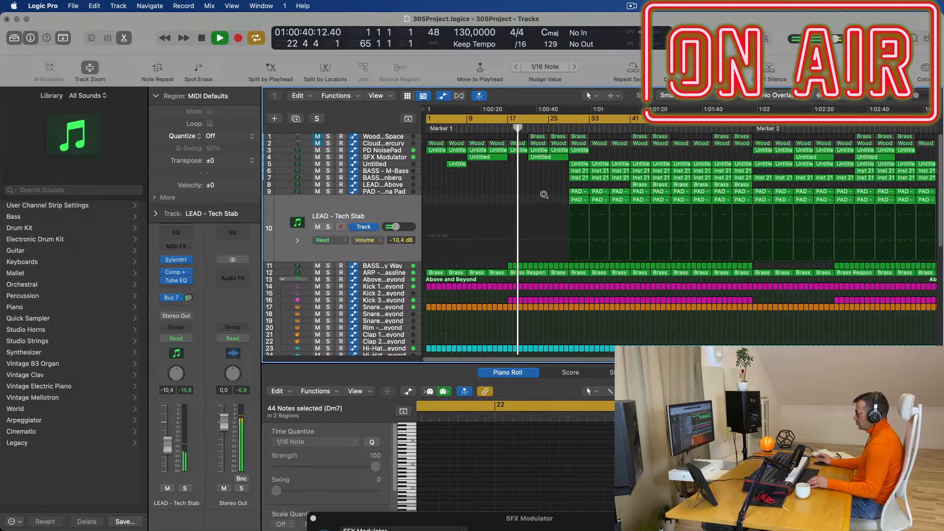
Delete the SFX Modulator region at bar 21 and play the arrangement from around that bar.
{"action": "left_click", "coordinate": [528, 158]}
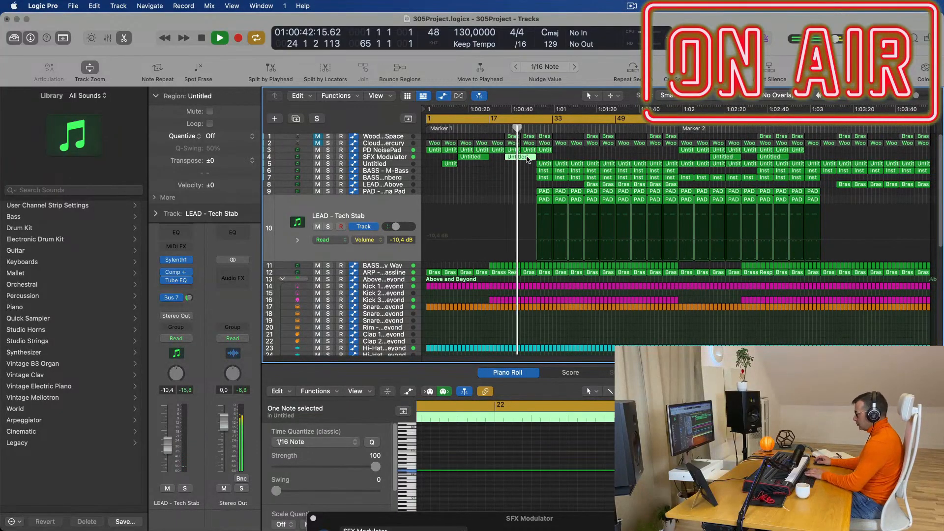
{"action": "key", "text": "Delete"}
{"action": "left_click", "coordinate": [506, 128]}
{"action": "scroll", "coordinate": [512, 178], "scroll_direction": "up", "scroll_amount": 5}
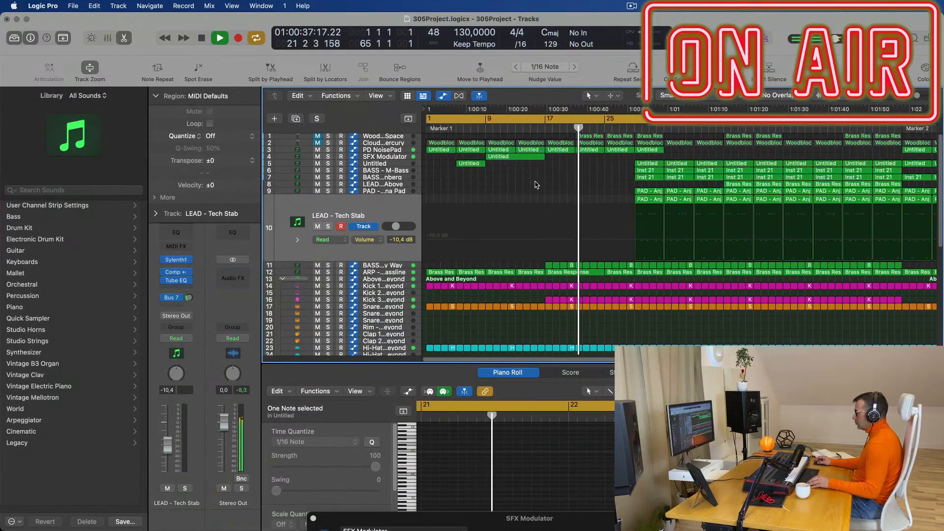
Unmute the Clouds of Mercury track and adjust its Bus 7 send to about -10.1 dB.
{"action": "left_click", "coordinate": [318, 143]}
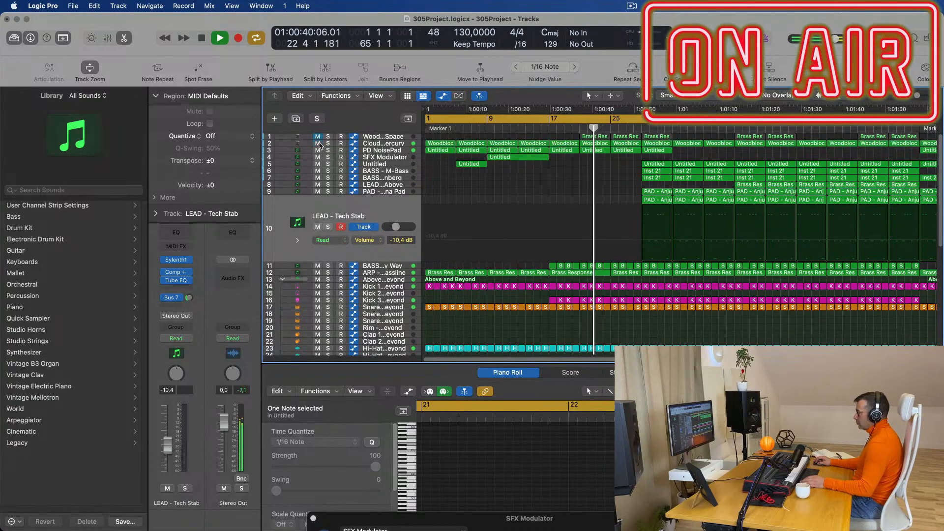
{"action": "left_click", "coordinate": [389, 143]}
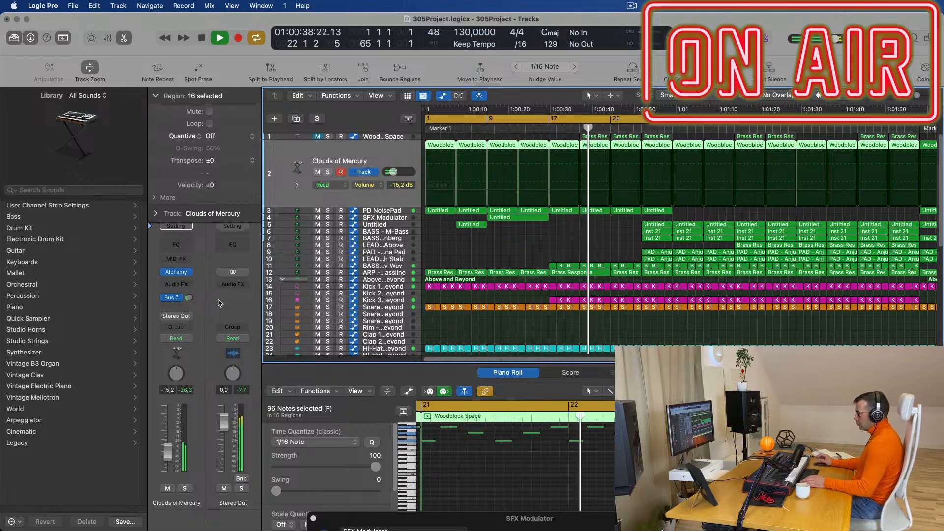
{"action": "left_click", "coordinate": [193, 298]}
{"action": "mouse_move", "coordinate": [197, 273]}
{"action": "left_mouse_down"}
{"action": "mouse_move", "coordinate": [197, 295]}
{"action": "mouse_move", "coordinate": [201, 284]}
{"action": "left_mouse_up"}
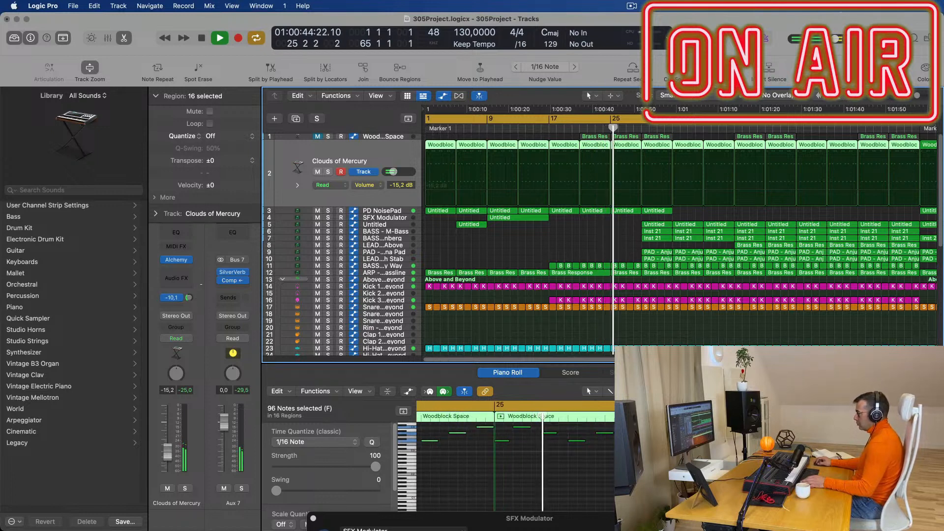
Restart playback from bar 1 and delete the five Clouds of Mercury regions from bar 1 through bar 17.
{"action": "key", "text": "space"}
{"action": "key", "text": "Return"}
{"action": "key", "text": "space"}
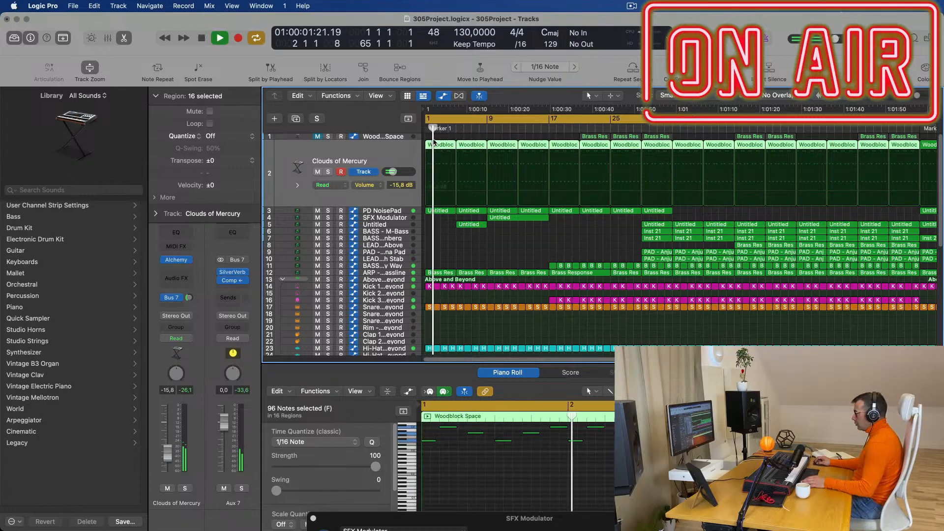
{"action": "left_click", "coordinate": [438, 144]}
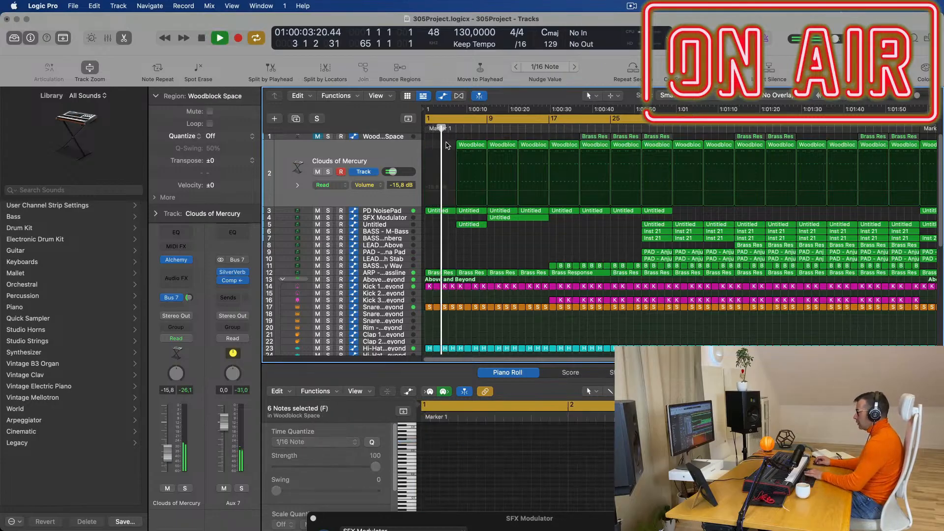
{"action": "left_click_drag", "start_coordinate": [445, 147], "coordinate": [565, 146]}
{"action": "key", "text": "Delete"}
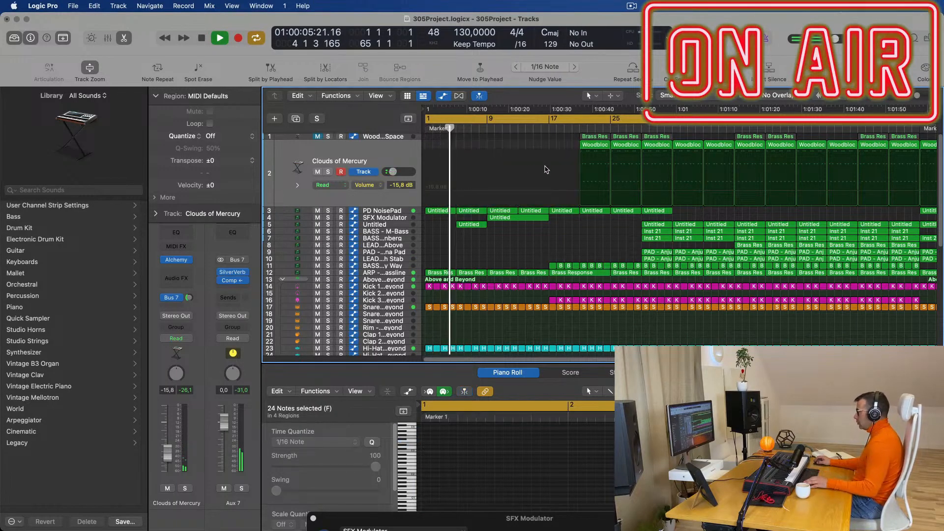
Delete the Clouds of Mercury regions at bars 21 and 25.
{"action": "scroll", "coordinate": [541, 158], "scroll_direction": "down", "scroll_amount": 2}
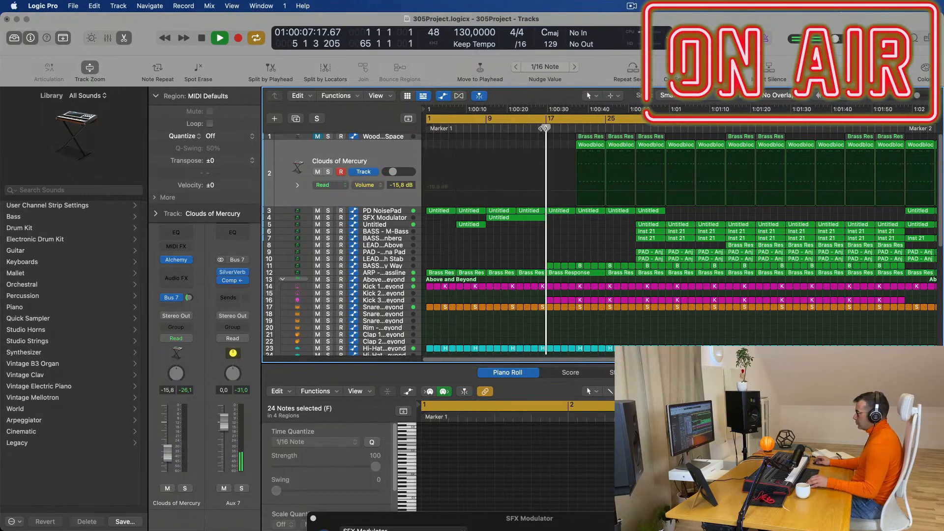
{"action": "scroll", "coordinate": [551, 187], "scroll_direction": "down", "scroll_amount": 2}
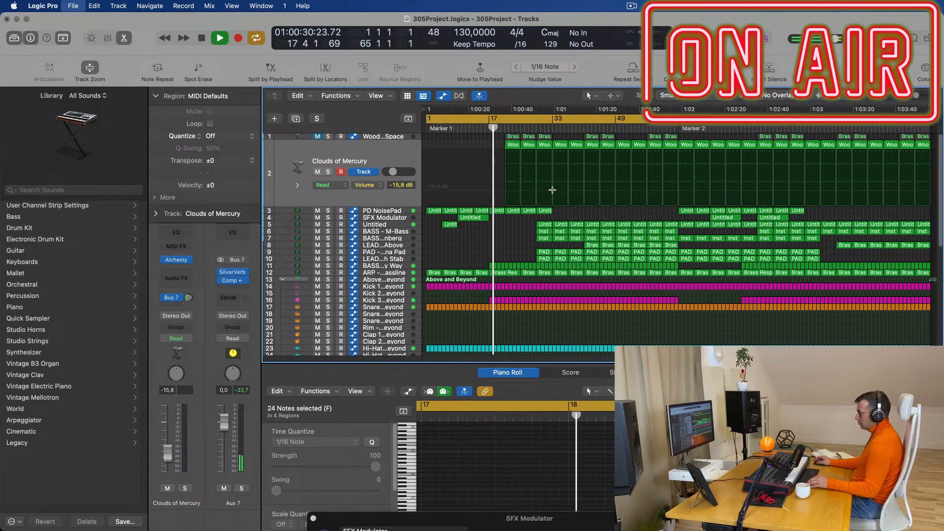
{"action": "scroll", "coordinate": [552, 189], "scroll_direction": "up", "scroll_amount": 4}
{"action": "key", "text": "shift+comma"}
{"action": "key", "text": "Return"}
{"action": "left_click_drag", "start_coordinate": [576, 146], "coordinate": [633, 153]}
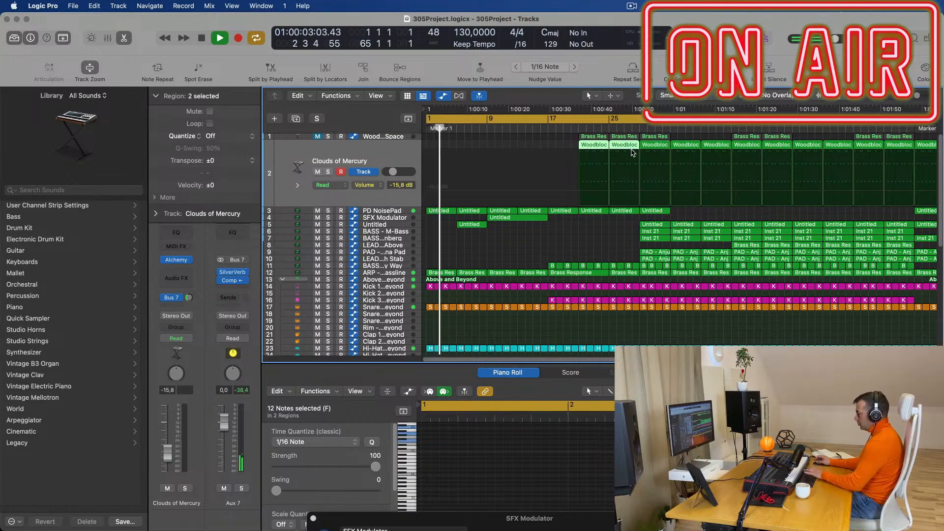
{"action": "key", "text": "Delete"}
Listen to the opening bars and examine how the regions are distributed across the tracks up to Marker 2.
{"action": "scroll", "coordinate": [588, 161], "scroll_direction": "down", "scroll_amount": 5}
{"action": "scroll", "coordinate": [555, 167], "scroll_direction": "up", "scroll_amount": 2}
{"action": "scroll", "coordinate": [525, 176], "scroll_direction": "down", "scroll_amount": 4}
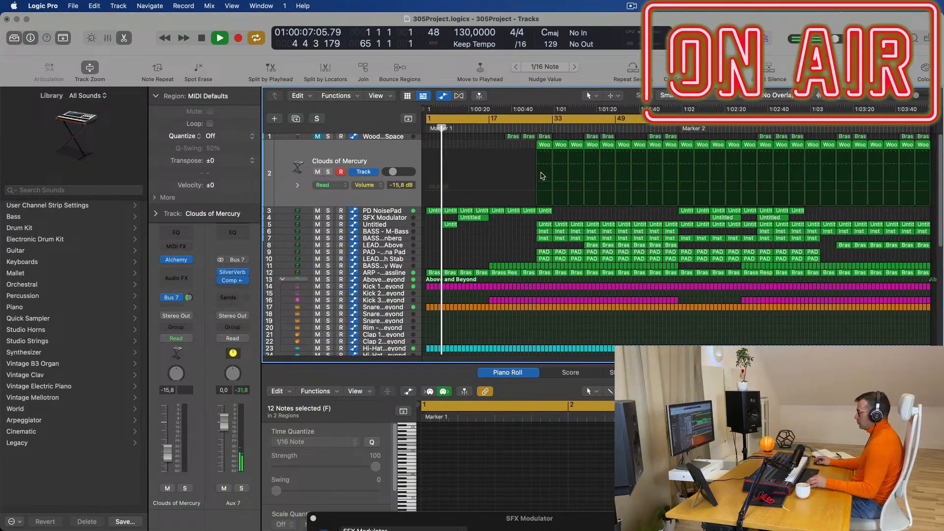
{"action": "scroll", "coordinate": [499, 201], "scroll_direction": "up", "scroll_amount": 4}
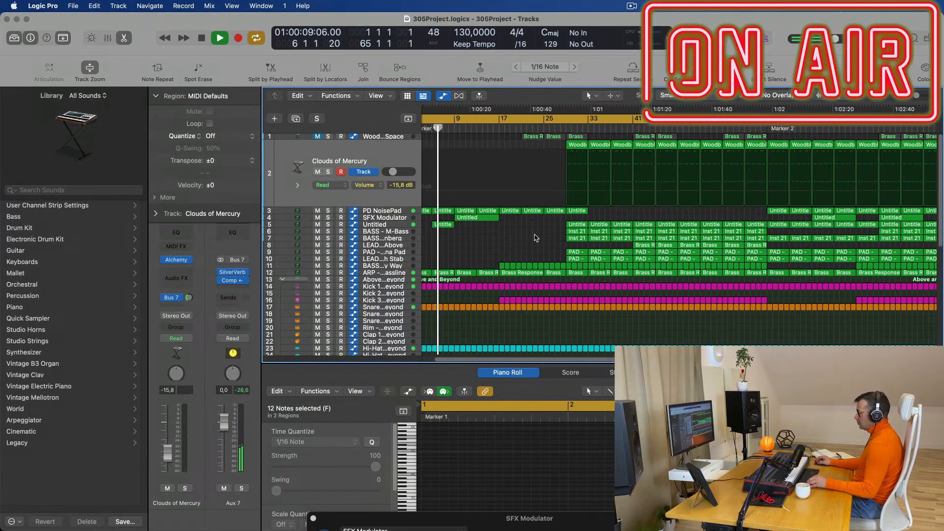
{"action": "scroll", "coordinate": [511, 244], "scroll_direction": "down", "scroll_amount": 2}
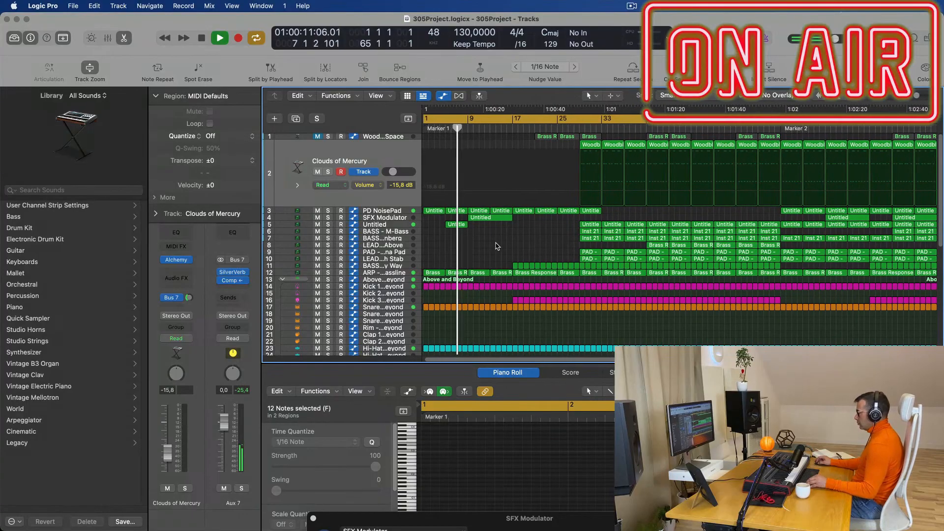
{"action": "scroll", "coordinate": [499, 246], "scroll_direction": "up", "scroll_amount": 3}
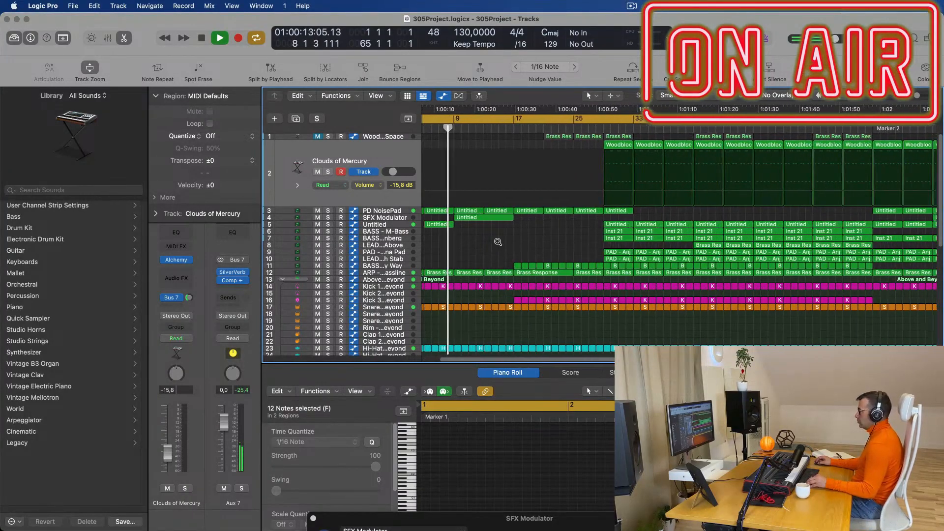
{"action": "scroll", "coordinate": [499, 244], "scroll_direction": "down", "scroll_amount": 4}
{"action": "scroll", "coordinate": [498, 245], "scroll_direction": "up", "scroll_amount": 1}
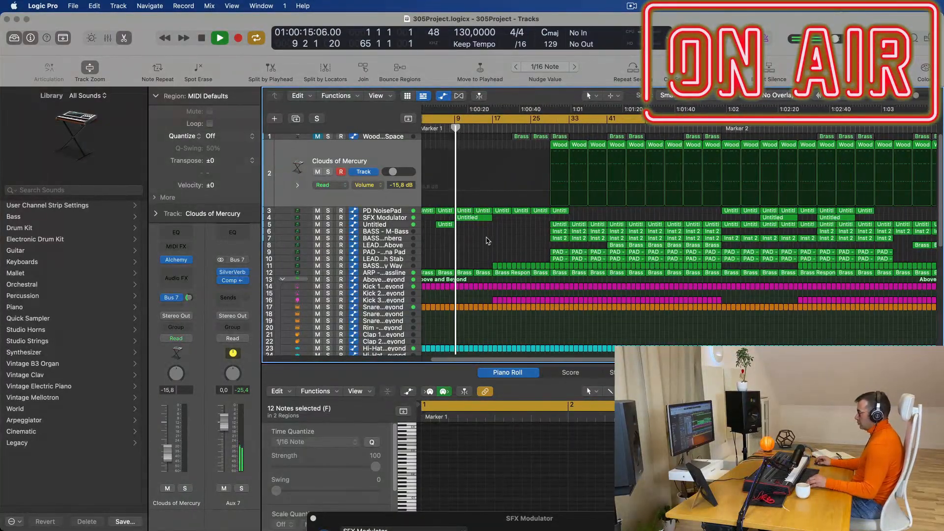
{"action": "scroll", "coordinate": [493, 242], "scroll_direction": "up", "scroll_amount": 2}
{"action": "scroll", "coordinate": [494, 242], "scroll_direction": "down", "scroll_amount": 5}
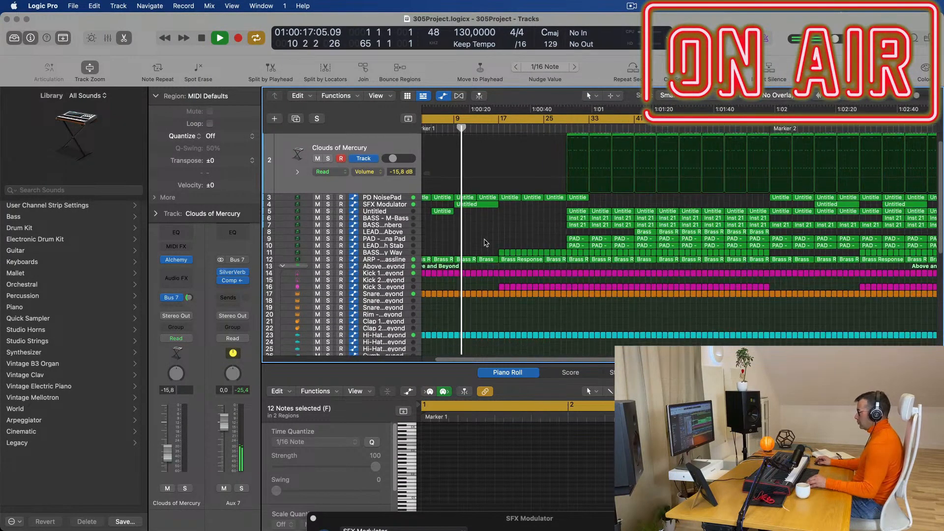
Repeat the eight TR-707 Ride regions starting at bar 17 five times, filling the track up to Marker 2.
{"action": "scroll", "coordinate": [489, 242], "scroll_direction": "down", "scroll_amount": 2}
{"action": "scroll", "coordinate": [501, 308], "scroll_direction": "down", "scroll_amount": 1}
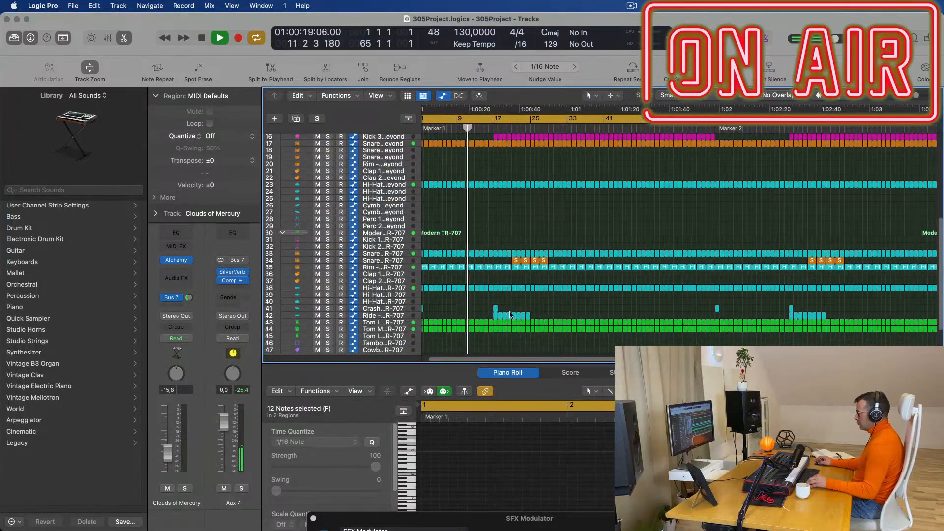
{"action": "left_click", "coordinate": [494, 315]}
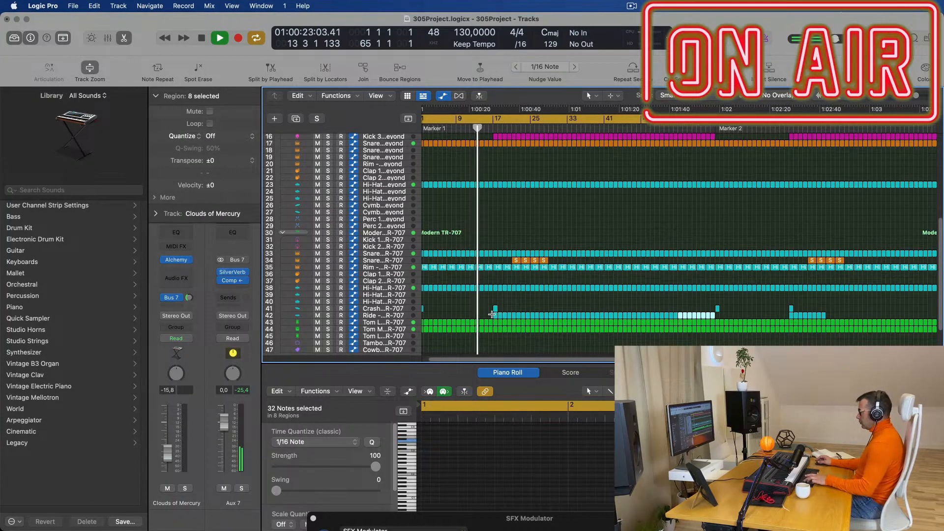
Select all regions in the project and name them by their tracks.
{"action": "scroll", "coordinate": [584, 244], "scroll_direction": "up", "scroll_amount": 10}
{"action": "key", "text": "super+Left"}
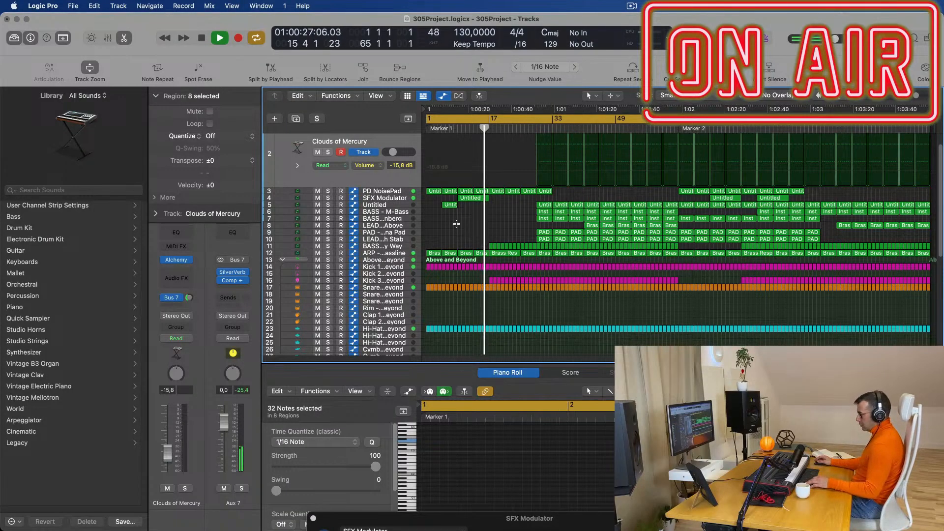
{"action": "key", "text": "super+a"}
{"action": "right_click", "coordinate": [547, 206]}
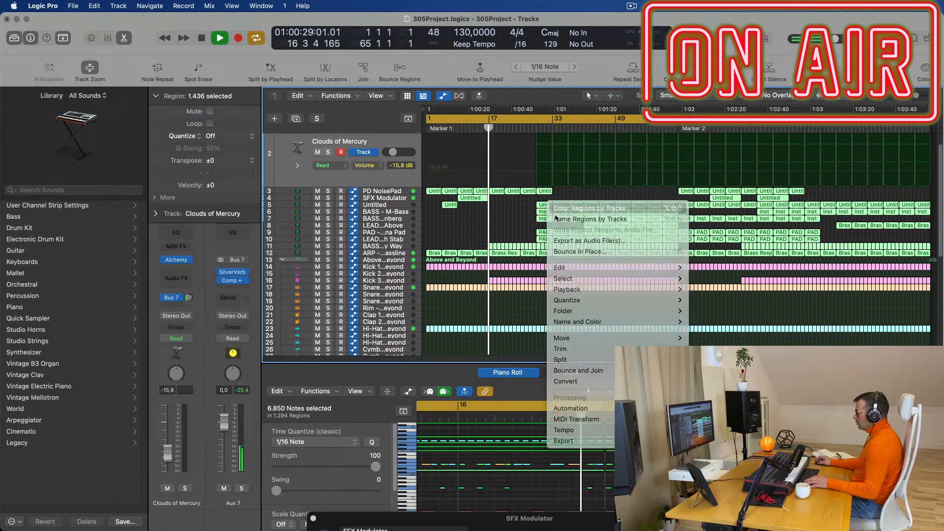
{"action": "right_click", "coordinate": [557, 210]}
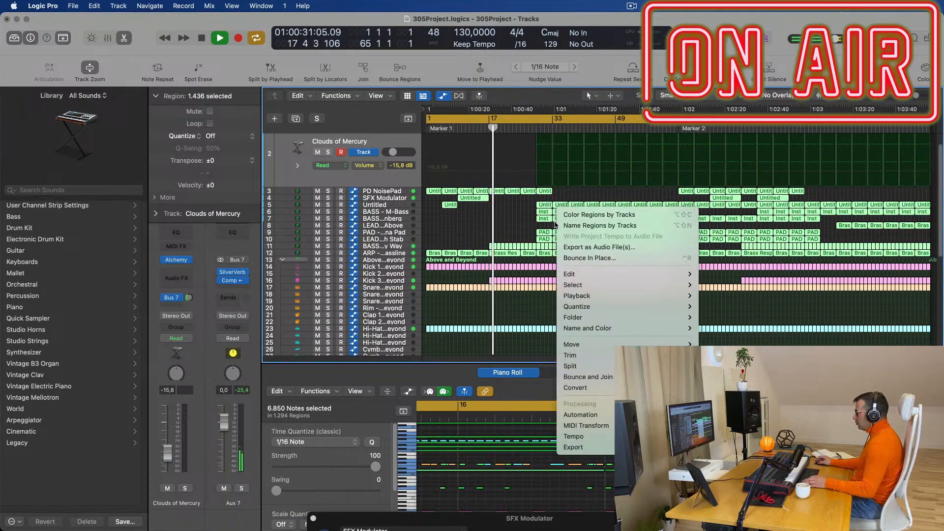
{"action": "left_click", "coordinate": [595, 226]}
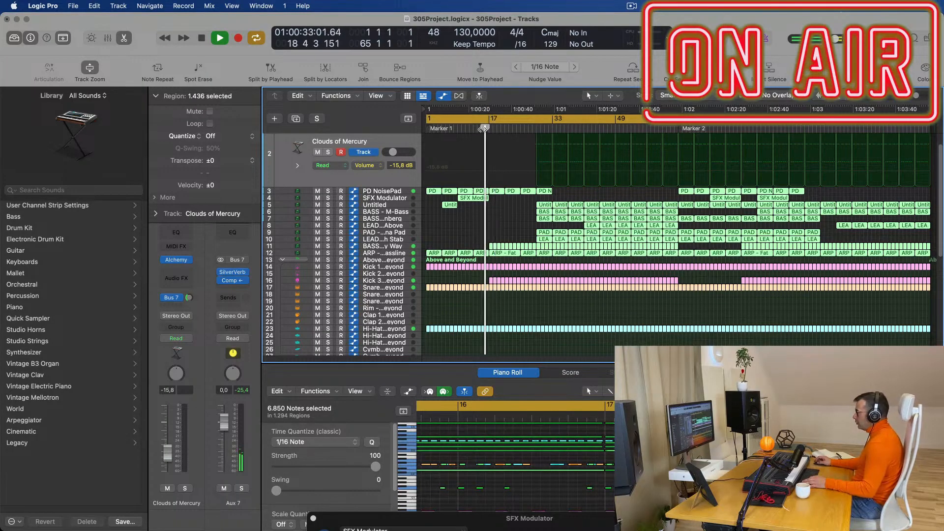
Try to clear the filter automation on the ARP - Fat Bassline track between bars 17 and 25 and rework the point before the gap.
{"action": "left_click", "coordinate": [401, 254]}
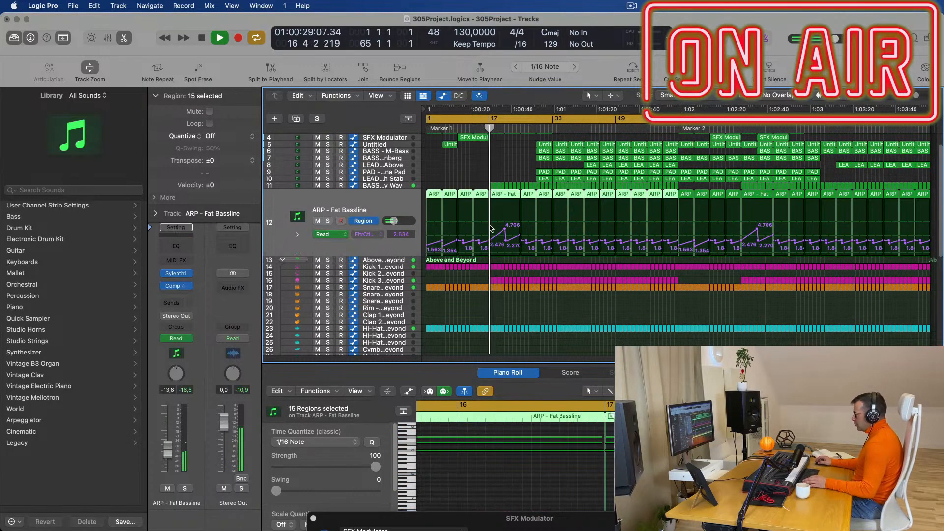
{"action": "left_click_drag", "start_coordinate": [491, 240], "coordinate": [521, 240]}
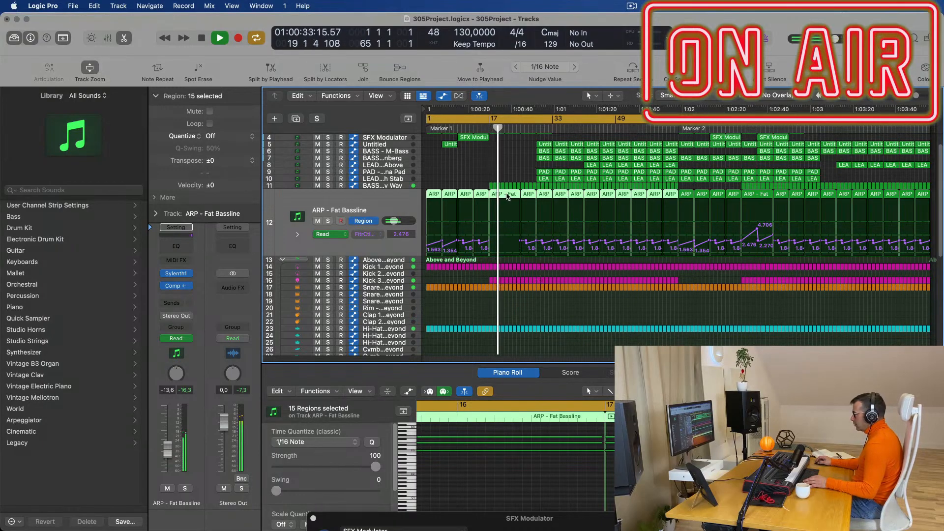
{"action": "key", "text": "super+Right"}
{"action": "key", "text": "super+Right"}
{"action": "key", "text": "super+Right"}
{"action": "key", "text": "super+Right"}
{"action": "key", "text": "super+Right"}
{"action": "key", "text": "super+Right"}
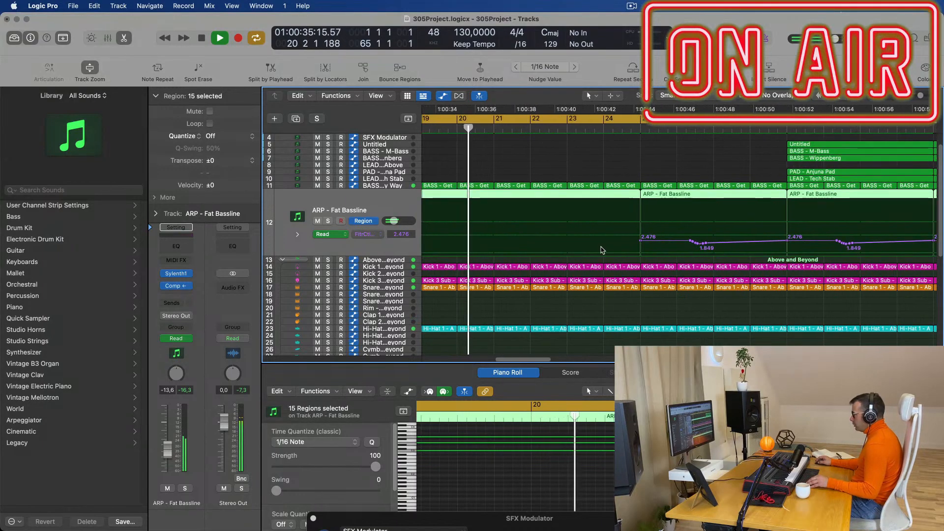
{"action": "scroll", "coordinate": [600, 248], "scroll_direction": "left", "scroll_amount": 5}
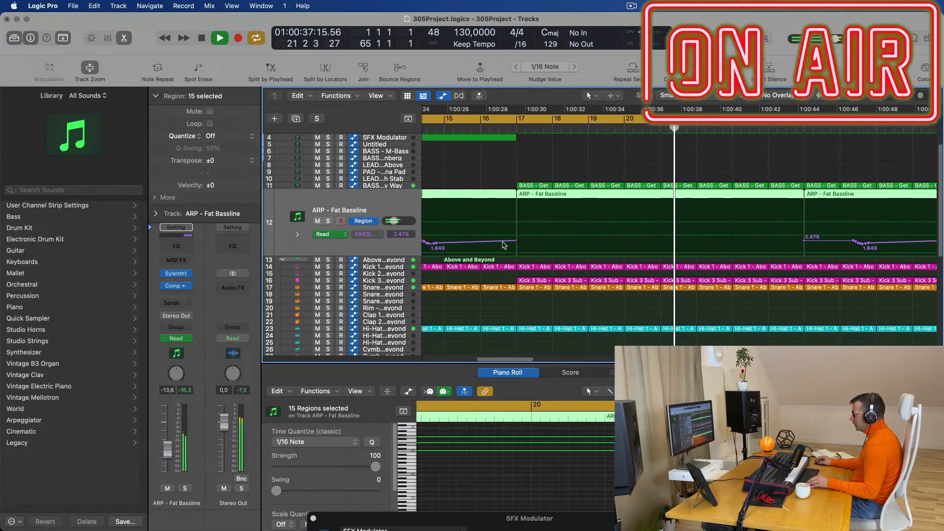
{"action": "left_click_drag", "start_coordinate": [515, 241], "coordinate": [652, 242]}
{"action": "key", "text": "Return"}
{"action": "key", "text": "super+Left"}
{"action": "key", "text": "super+Left"}
{"action": "key", "text": "super+Left"}
{"action": "key", "text": "super+Left"}
{"action": "key", "text": "super+Left"}
{"action": "key", "text": "super+Left"}
Lower the ARP - Fat Bassline filter automation peak at bar 21 to 1.663 while playing from around bar 16.
{"action": "left_click", "coordinate": [503, 128]}
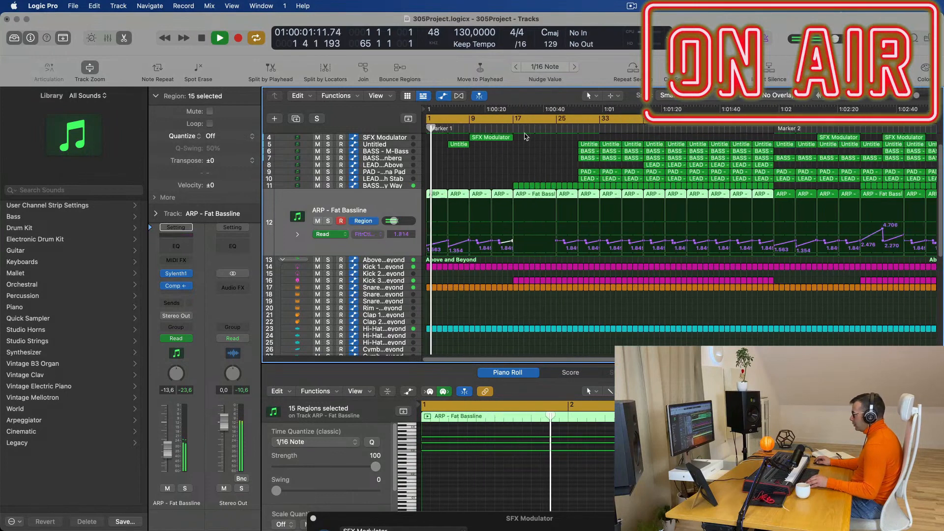
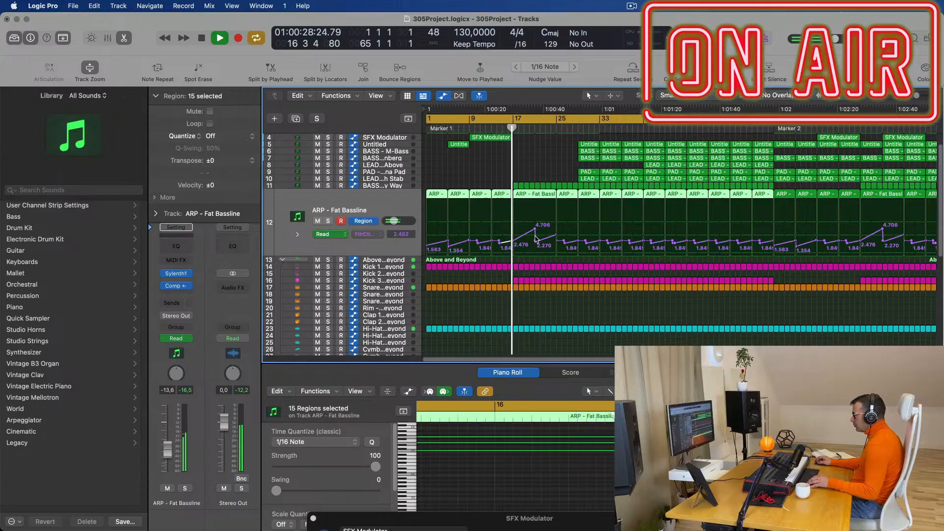
{"action": "left_click_drag", "start_coordinate": [536, 237], "coordinate": [535, 243]}
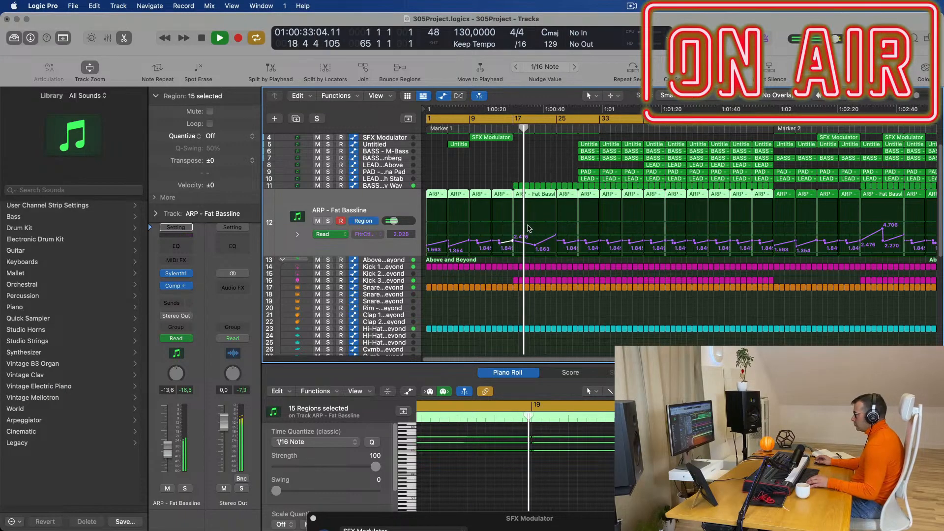
Delete the eight BASS - Get Outta My Way regions from bar 17 through bar 24.
{"action": "left_click_drag", "start_coordinate": [499, 183], "coordinate": [554, 187]}
{"action": "key", "text": "Delete"}
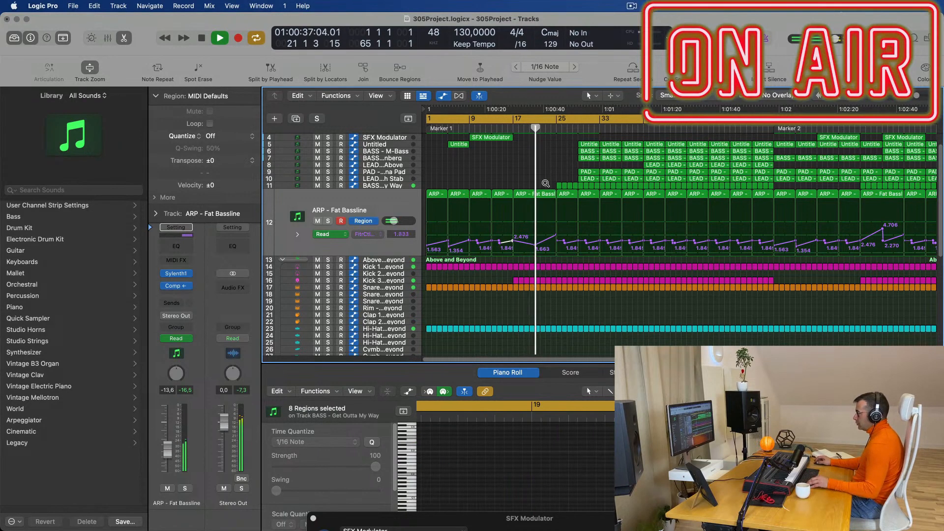
Try copying the two BASS - M-Bass regions from bar 29 to bar 17 while playing from around bar 16.
{"action": "key", "text": "super+Left"}
{"action": "key", "text": "super+Left"}
{"action": "scroll", "coordinate": [520, 182], "scroll_direction": "up", "scroll_amount": 2}
{"action": "scroll", "coordinate": [534, 187], "scroll_direction": "up", "scroll_amount": 3}
{"action": "scroll", "coordinate": [526, 187], "scroll_direction": "down", "scroll_amount": 2}
{"action": "scroll", "coordinate": [526, 183], "scroll_direction": "up", "scroll_amount": 3}
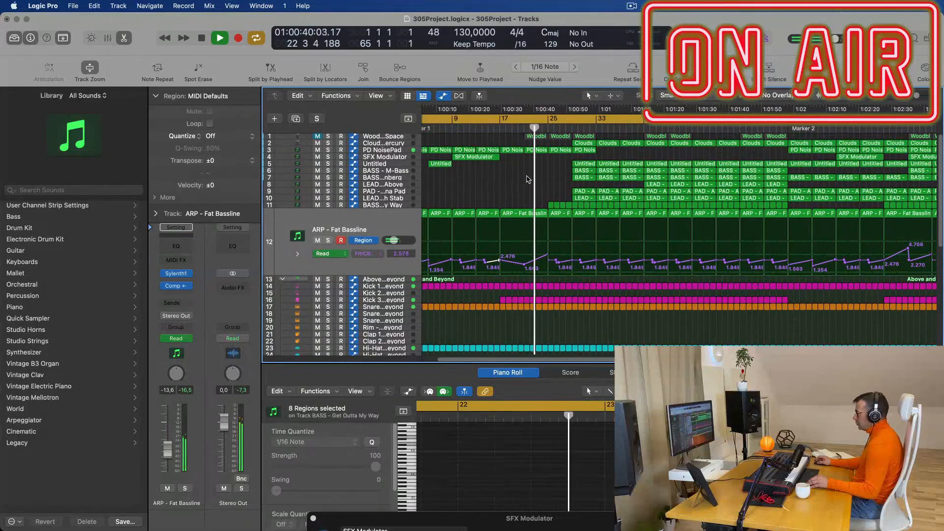
{"action": "left_click", "coordinate": [493, 128]}
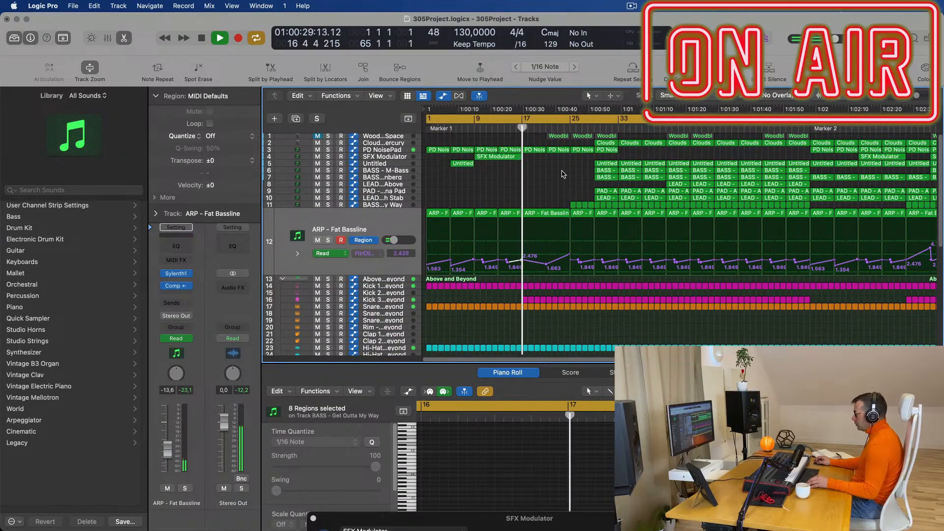
{"action": "left_click_drag", "start_coordinate": [572, 170], "coordinate": [534, 172]}
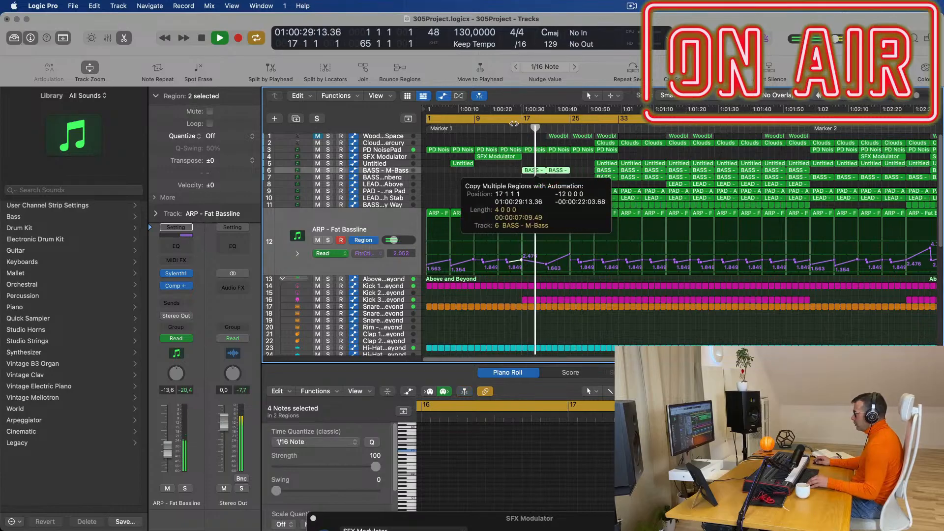
{"action": "left_click", "coordinate": [516, 127]}
{"action": "scroll", "coordinate": [510, 188], "scroll_direction": "down", "scroll_amount": 5}
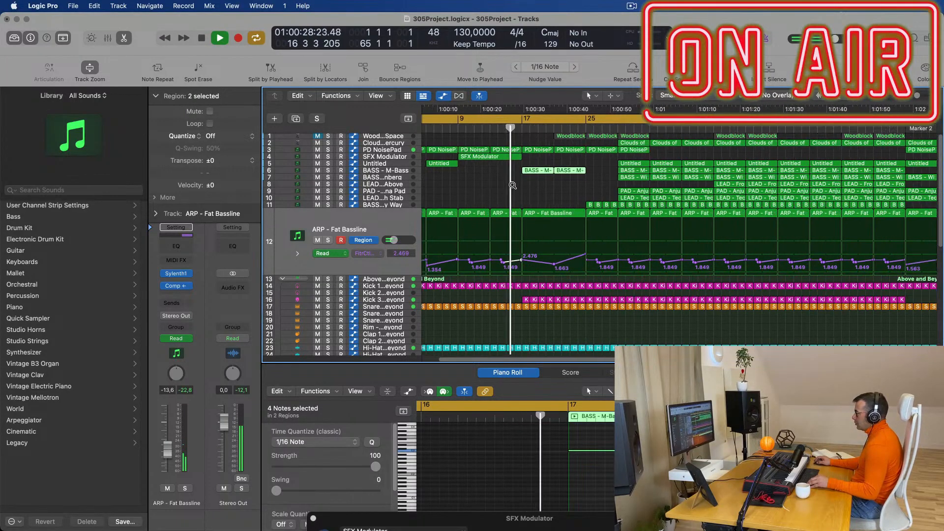
{"action": "scroll", "coordinate": [514, 192], "scroll_direction": "up", "scroll_amount": 1}
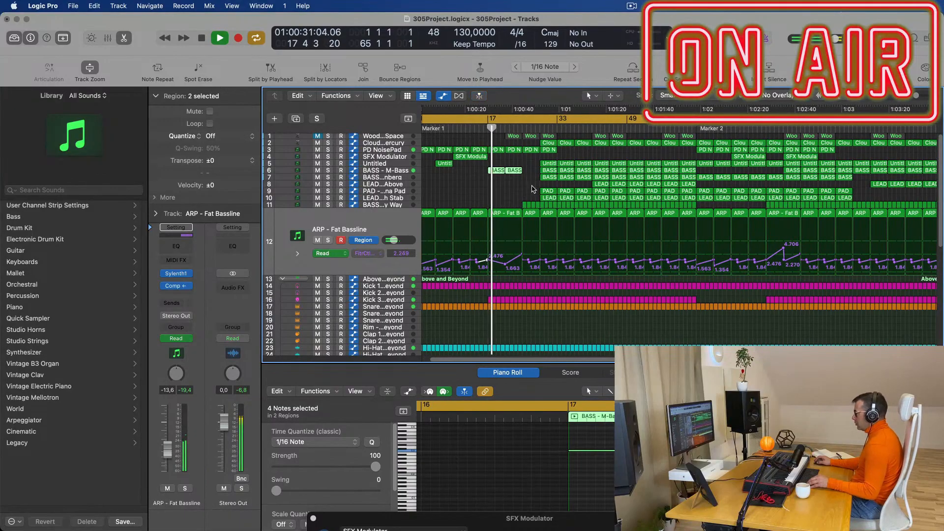
{"action": "key", "text": "super+z"}
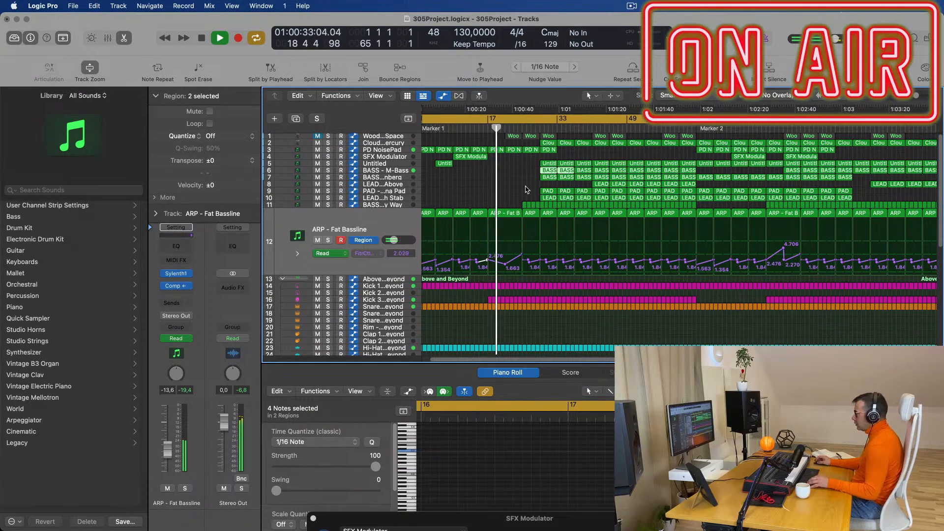
Delete the bar 29 regions on the Untitled, upper two BASS, PAD - Anjuna Pad, LEAD - Tech Stab and Clouds of Mercury tracks.
{"action": "left_click_drag", "start_coordinate": [532, 161], "coordinate": [547, 178]}
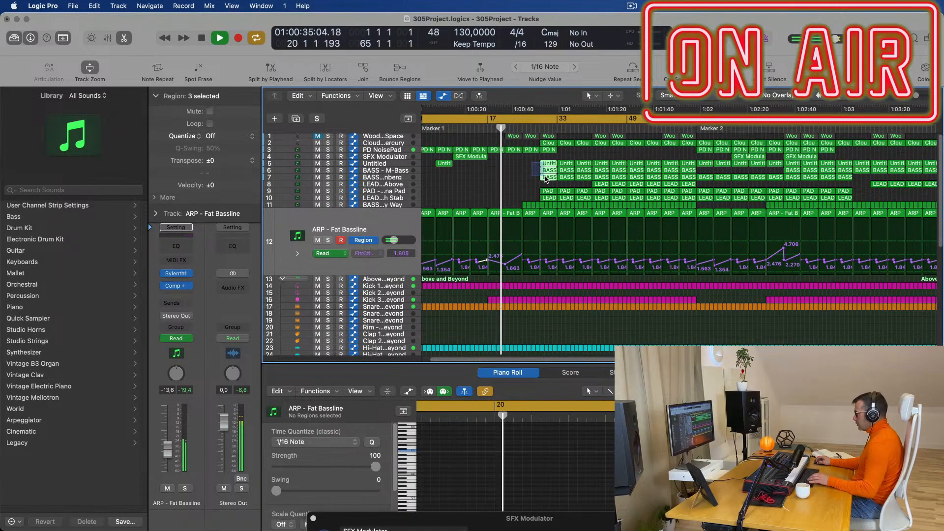
{"action": "key", "text": "Delete"}
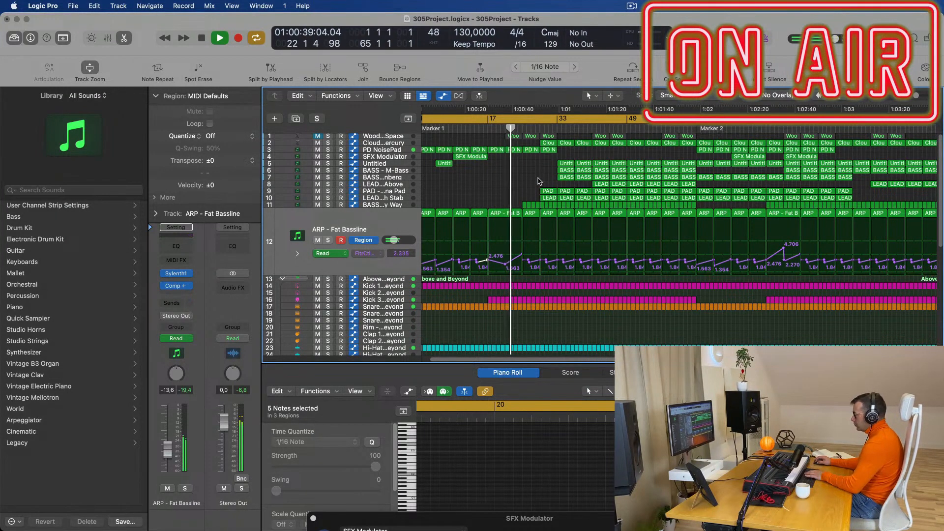
{"action": "left_click", "coordinate": [544, 197]}
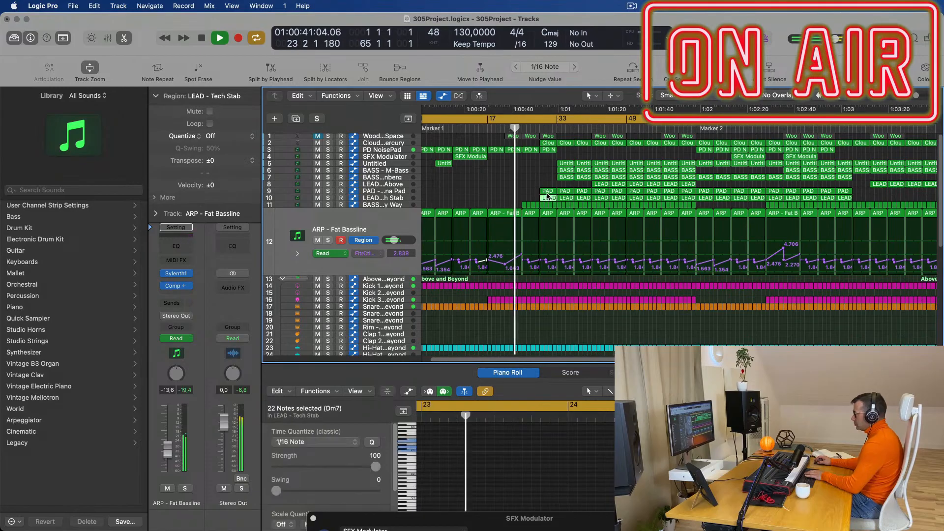
{"action": "left_click", "coordinate": [495, 178]}
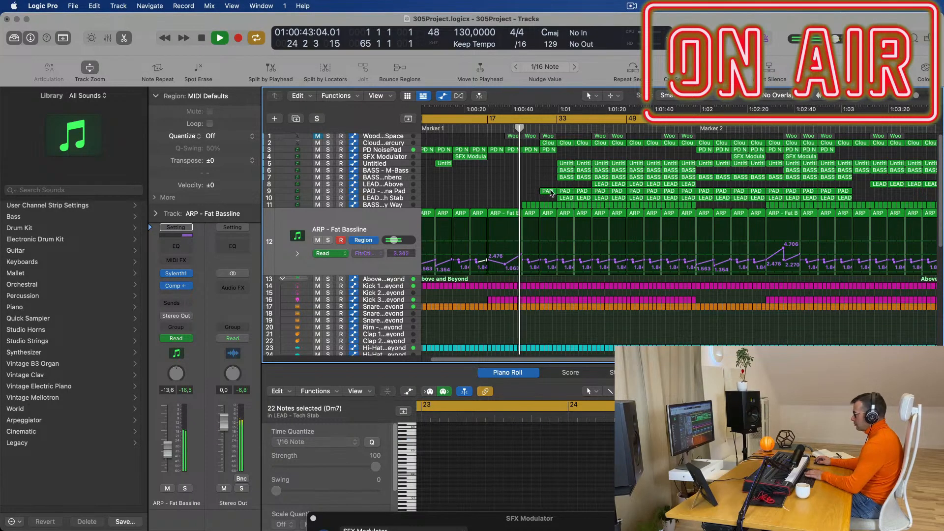
{"action": "scroll", "coordinate": [548, 176], "scroll_direction": "up", "scroll_amount": 3}
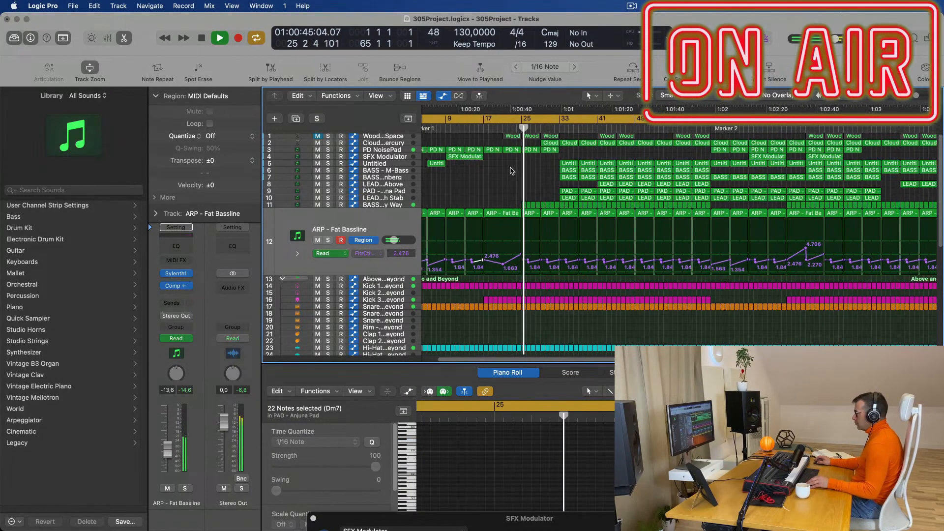
{"action": "left_click", "coordinate": [549, 144]}
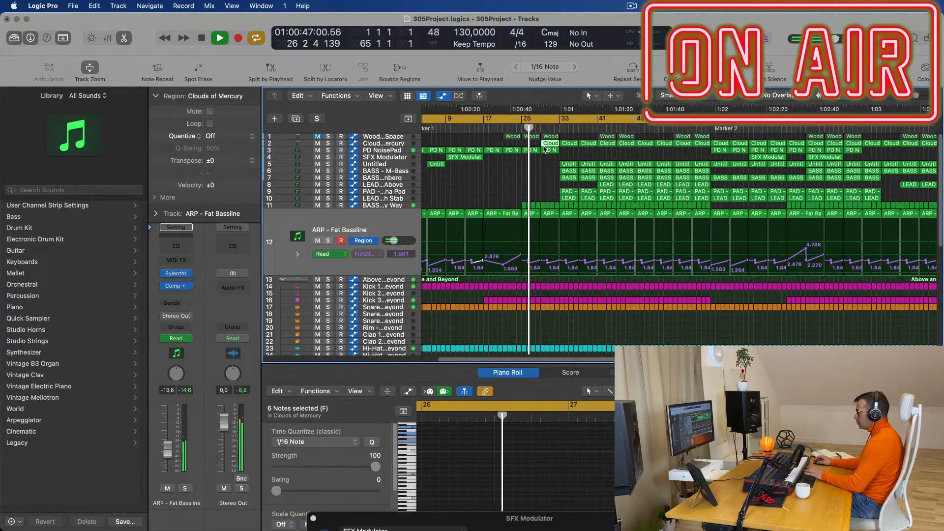
{"action": "key", "text": "Delete"}
Unmute the Woodblock track and delete its three regions from bar 21 through bar 32.
{"action": "left_click", "coordinate": [317, 137]}
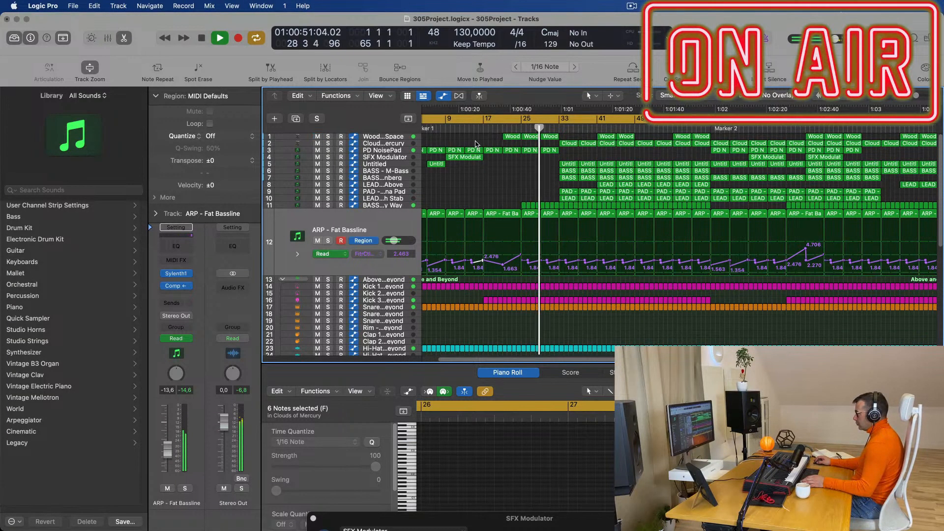
{"action": "key", "text": "space"}
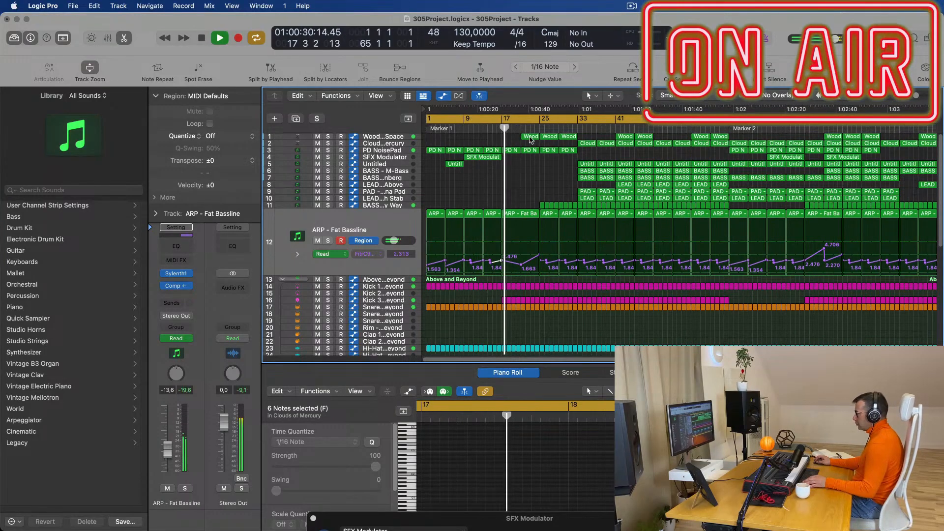
{"action": "left_click_drag", "start_coordinate": [526, 140], "coordinate": [565, 138]}
{"action": "key", "text": "Delete"}
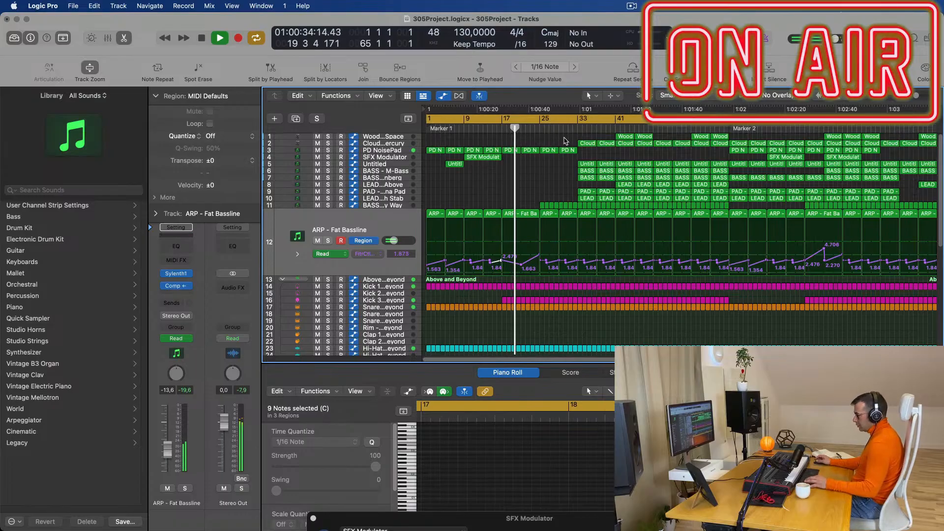
Adjust the Bus 6 send and set the Bus 2 send to -12.5 on the Snare 2 - Modern TR-707 track.
{"action": "key", "text": "super+Left"}
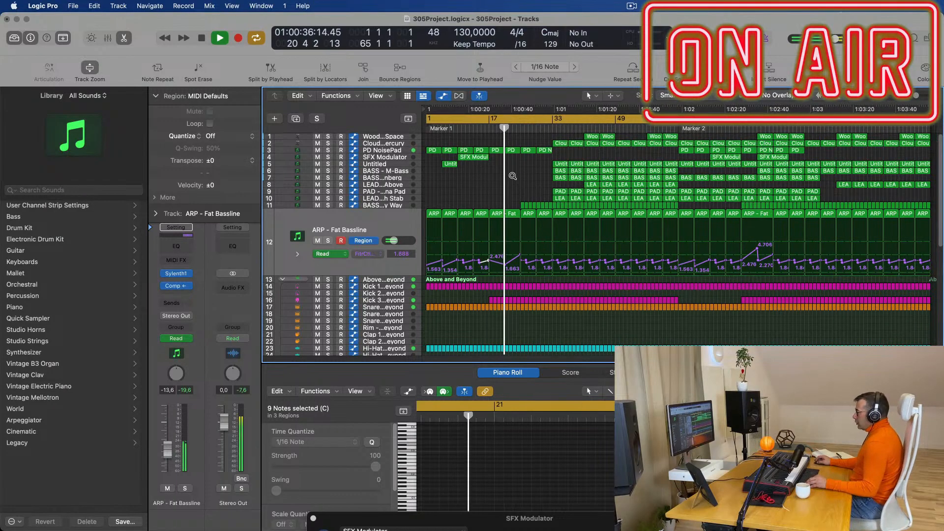
{"action": "scroll", "coordinate": [510, 176], "scroll_direction": "up", "scroll_amount": 3}
{"action": "scroll", "coordinate": [509, 178], "scroll_direction": "down", "scroll_amount": 2}
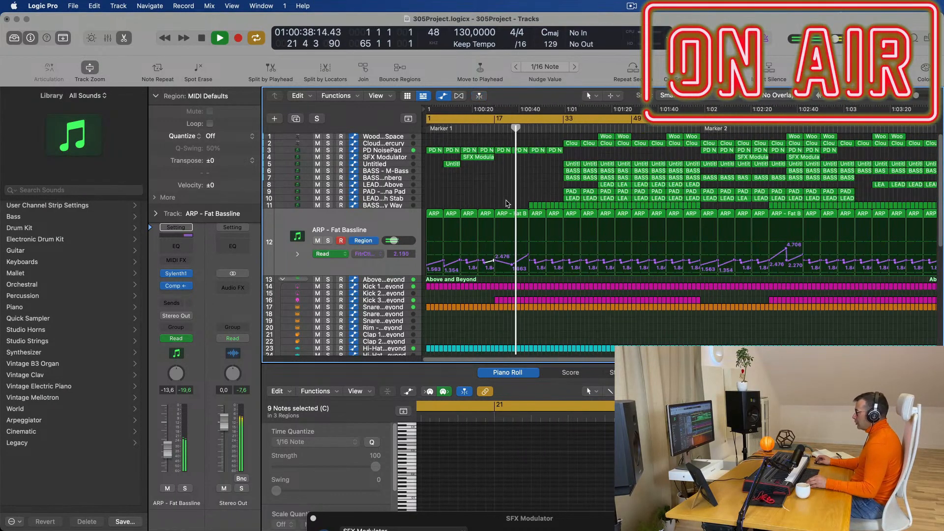
{"action": "scroll", "coordinate": [508, 208], "scroll_direction": "up", "scroll_amount": 2}
{"action": "scroll", "coordinate": [536, 237], "scroll_direction": "down", "scroll_amount": 5}
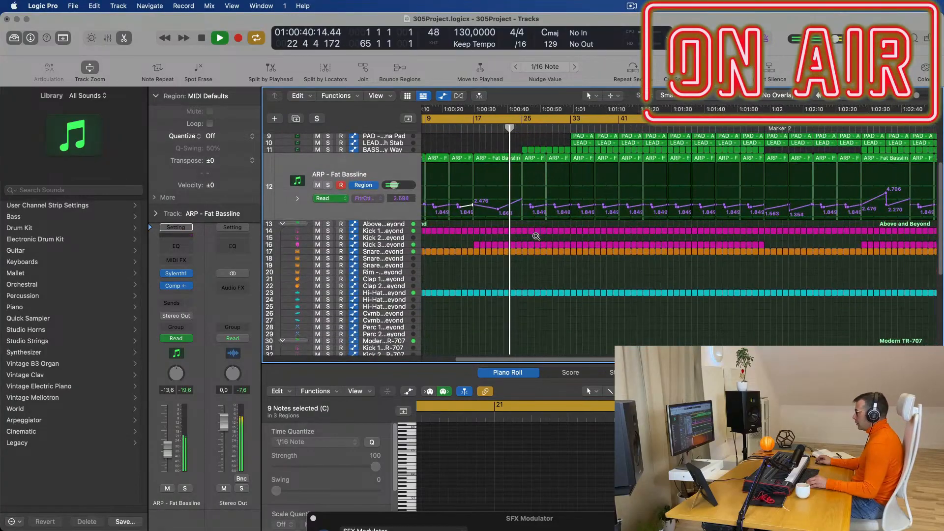
{"action": "scroll", "coordinate": [539, 240], "scroll_direction": "down", "scroll_amount": 5}
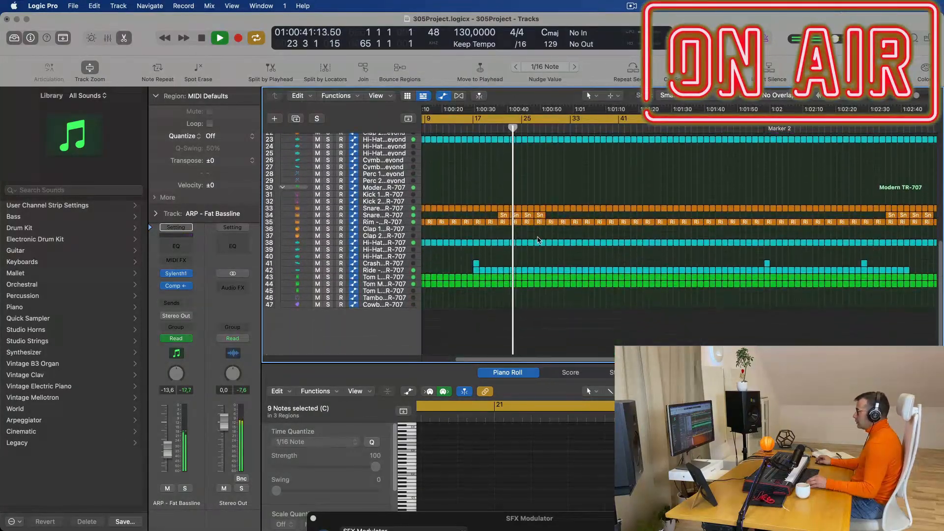
{"action": "left_click", "coordinate": [394, 216]}
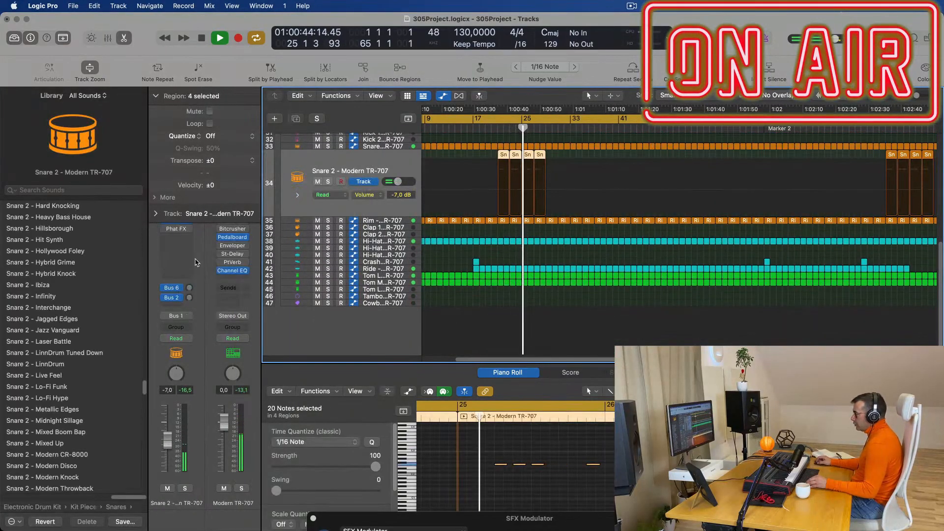
{"action": "left_click", "coordinate": [189, 288]}
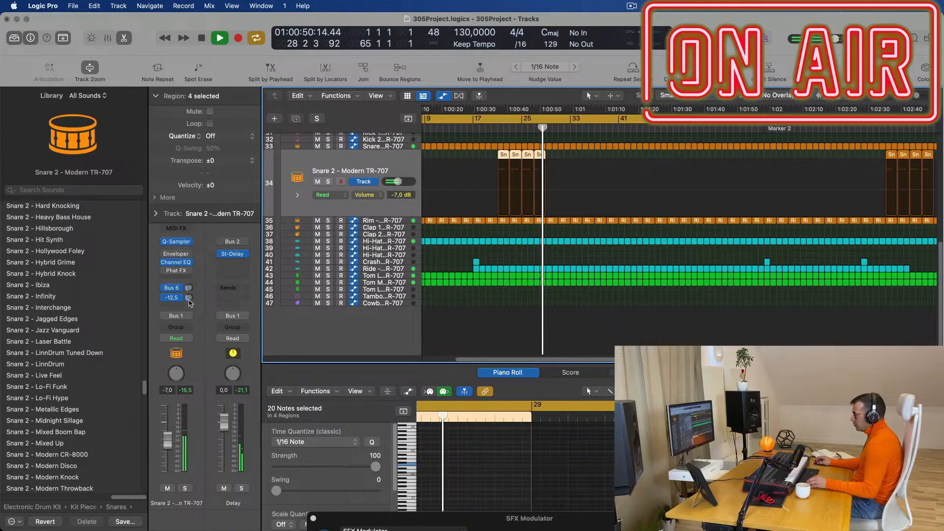
{"action": "double_click", "coordinate": [189, 299]}
Repeat the four selected Snare 2 - Modern TR-707 regions once, filling bars 29 to 36.
{"action": "scroll", "coordinate": [584, 216], "scroll_direction": "up", "scroll_amount": 10}
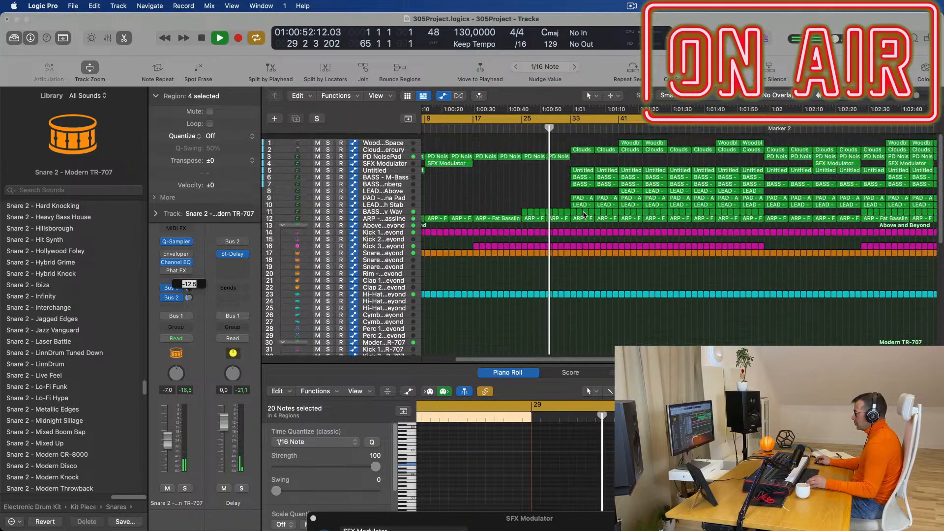
{"action": "left_click_drag", "start_coordinate": [556, 293], "coordinate": [500, 287]}
{"action": "key", "text": "super+r"}
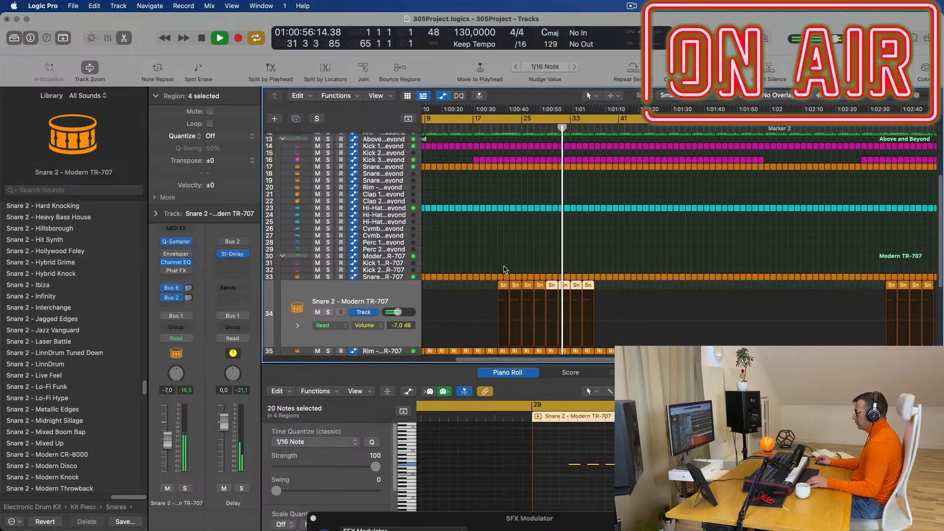
Play the arrangement from around bars 25 and 29 to check the transition into bar 33.
{"action": "scroll", "coordinate": [549, 242], "scroll_direction": "up", "scroll_amount": 5}
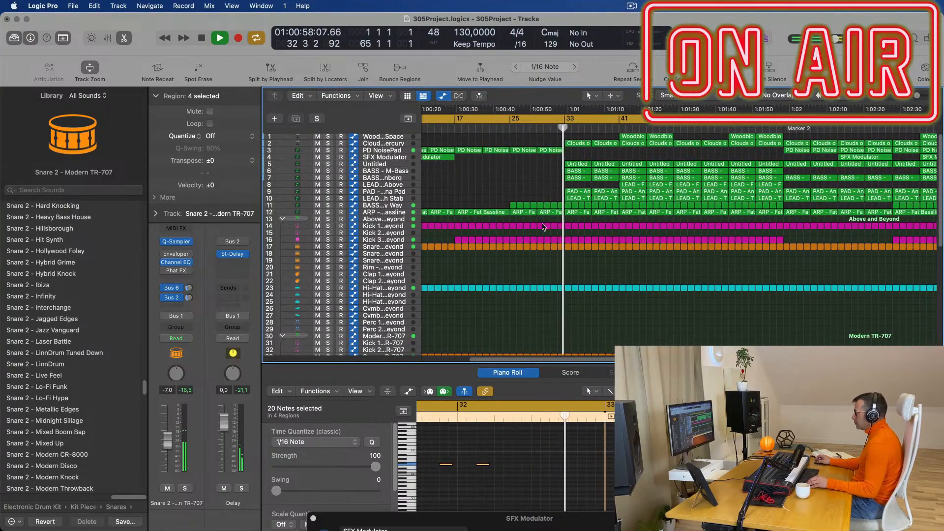
{"action": "scroll", "coordinate": [549, 141], "scroll_direction": "down", "scroll_amount": 2}
{"action": "scroll", "coordinate": [536, 150], "scroll_direction": "up", "scroll_amount": 2}
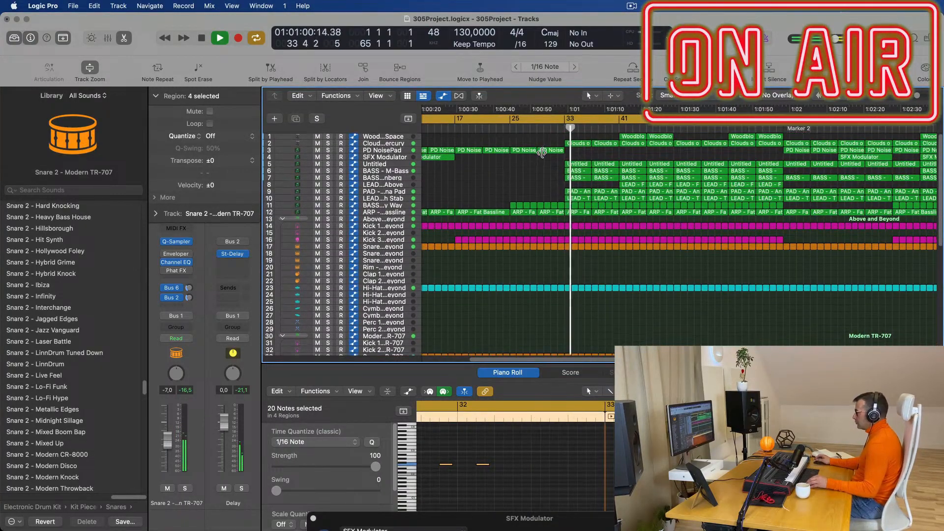
{"action": "left_click", "coordinate": [544, 128]}
{"action": "scroll", "coordinate": [605, 192], "scroll_direction": "up", "scroll_amount": 2}
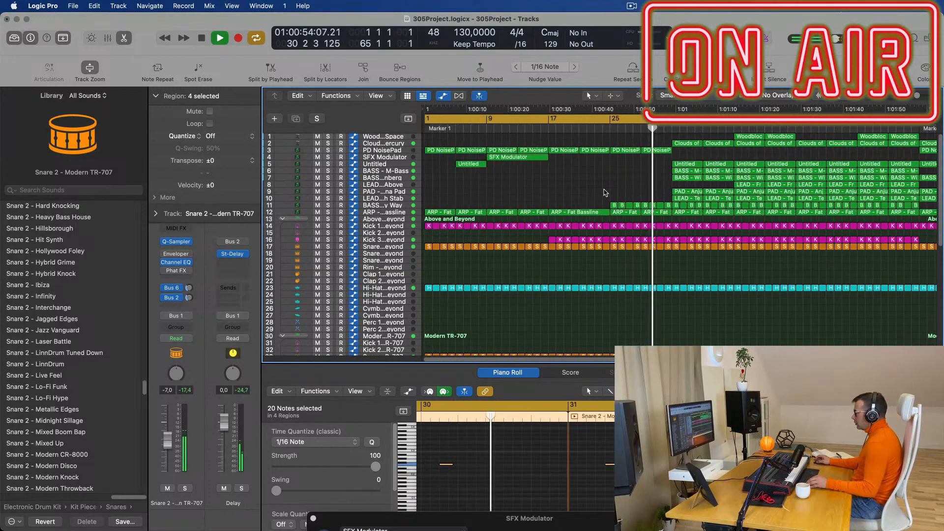
{"action": "scroll", "coordinate": [606, 197], "scroll_direction": "down", "scroll_amount": 3}
{"action": "key", "text": "space"}
{"action": "key", "text": "space"}
{"action": "left_click", "coordinate": [576, 129]}
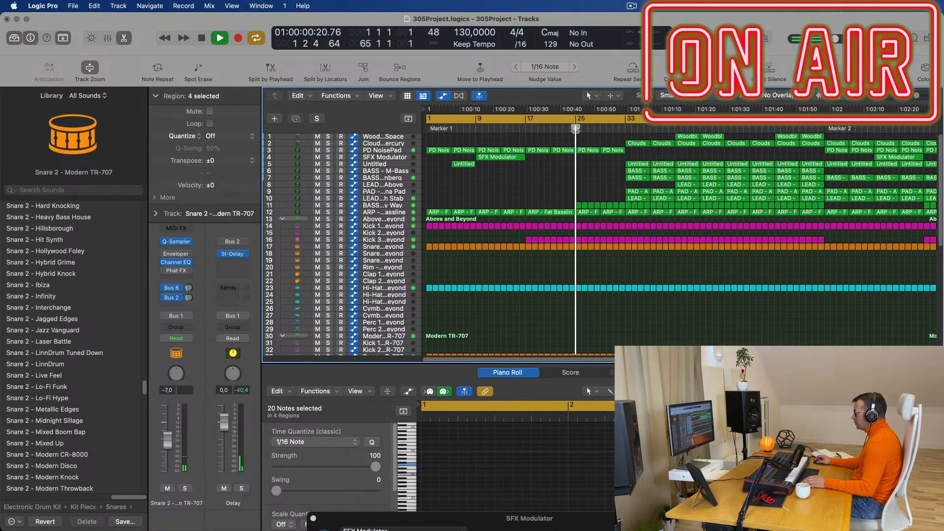
Delete the Above and Beyond snare and hi-hat regions and the Modern TR-707 ride and tom regions in bars 33 to 40.
{"action": "left_click", "coordinate": [628, 247]}
{"action": "key", "text": "Delete"}
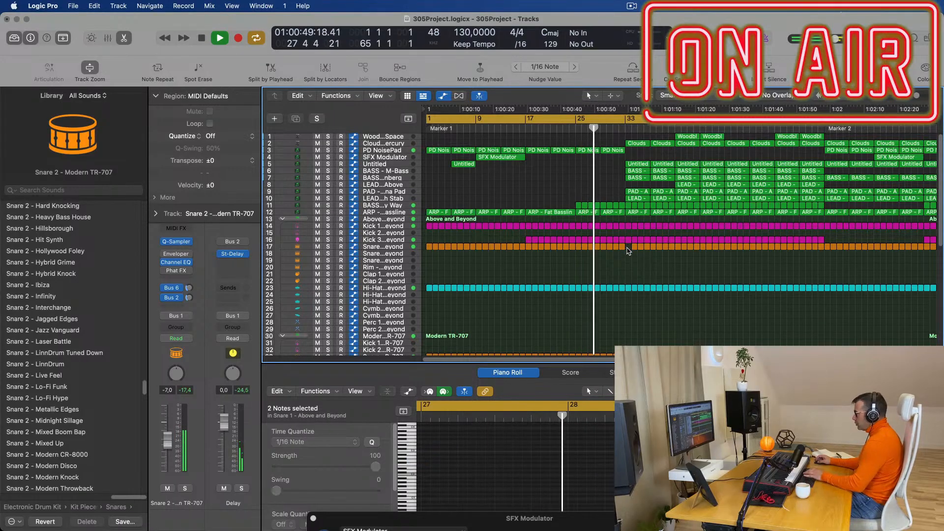
{"action": "left_click_drag", "start_coordinate": [628, 250], "coordinate": [675, 174]}
{"action": "key", "text": "Delete"}
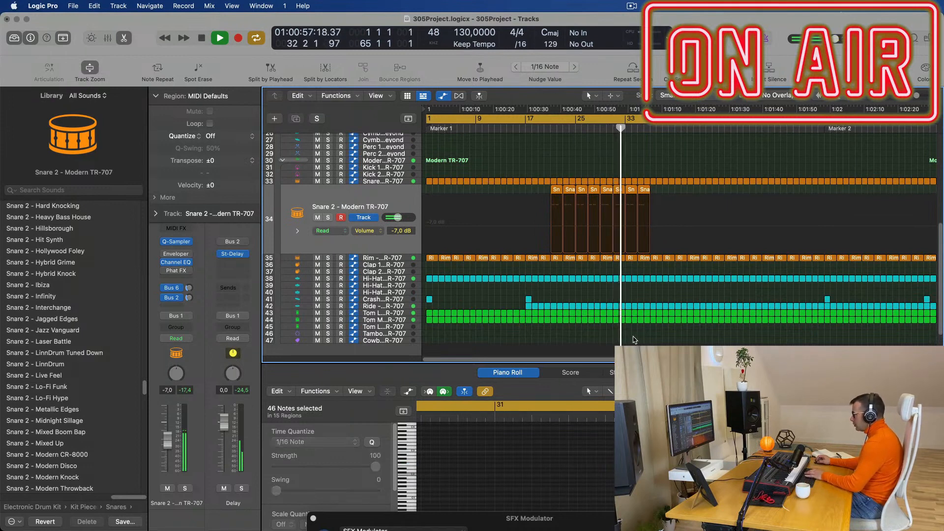
{"action": "left_click_drag", "start_coordinate": [630, 335], "coordinate": [677, 299]}
{"action": "key", "text": "Delete"}
Play from around bar 31 and delete the four Untitled track regions from bar 33 through bar 48.
{"action": "scroll", "coordinate": [693, 255], "scroll_direction": "up", "scroll_amount": 10}
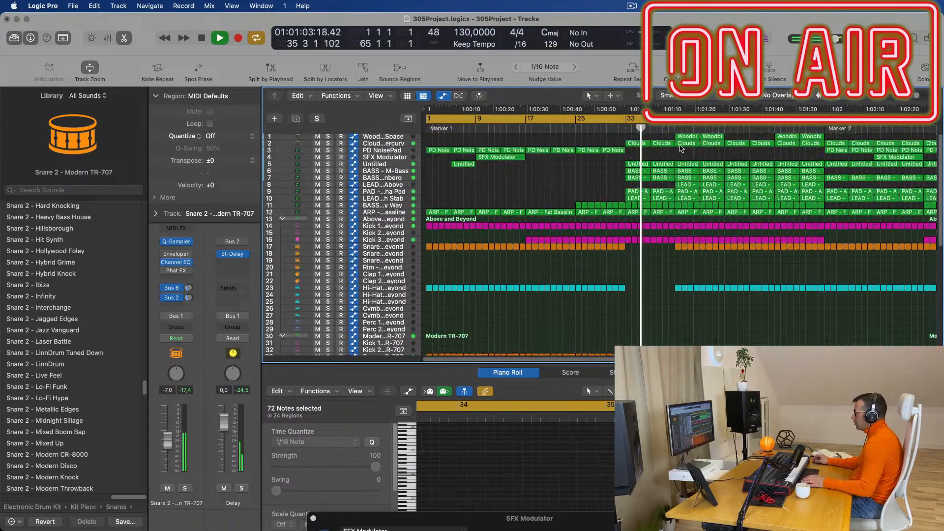
{"action": "left_click", "coordinate": [610, 127]}
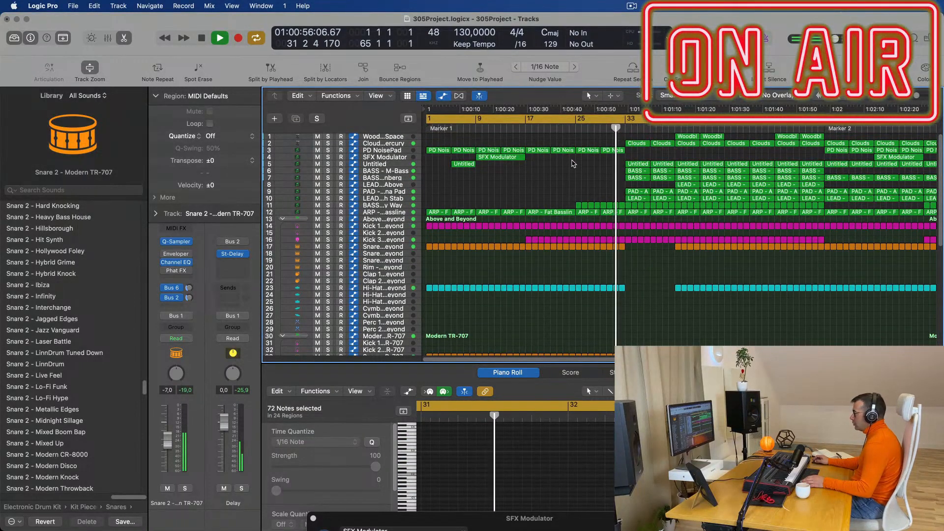
{"action": "left_click", "coordinate": [405, 165]}
{"action": "left_click_drag", "start_coordinate": [634, 156], "coordinate": [720, 174]}
{"action": "key", "text": "Delete"}
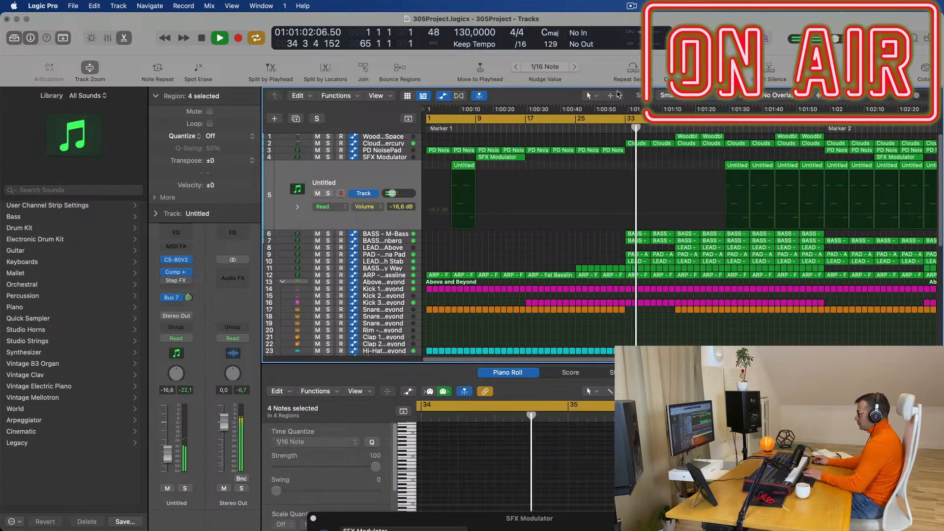
Delete the two Clouds of Mercury regions at bars 33 and 37.
{"action": "left_click", "coordinate": [637, 144]}
{"action": "key", "text": "Delete"}
{"action": "left_click", "coordinate": [664, 143]}
{"action": "key", "text": "Delete"}
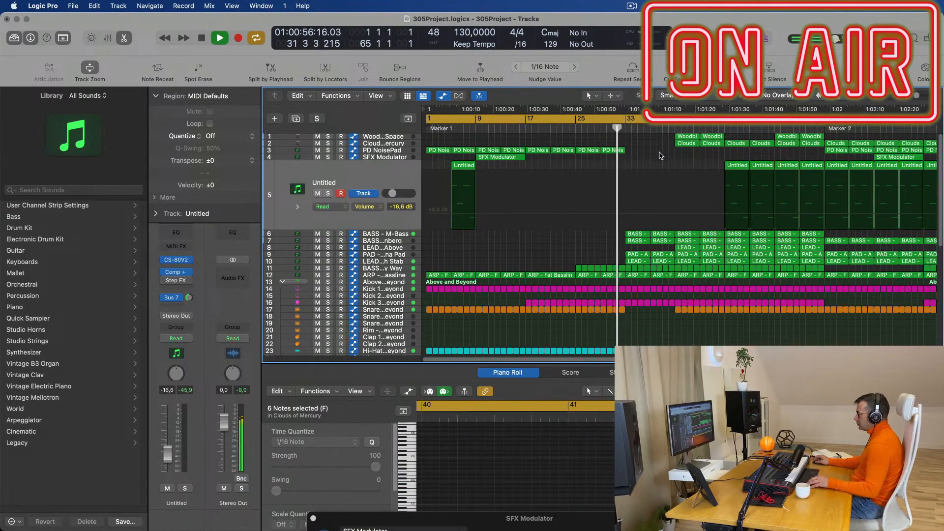
Delete the Modern TR-707 Snare 2 regions from bar 33 to bar 36.
{"action": "key", "text": "super+Left"}
{"action": "key", "text": "super+Left"}
{"action": "key", "text": "super+Left"}
{"action": "key", "text": "super+Left"}
{"action": "key", "text": "super+Left"}
{"action": "scroll", "coordinate": [577, 226], "scroll_direction": "up", "scroll_amount": 5}
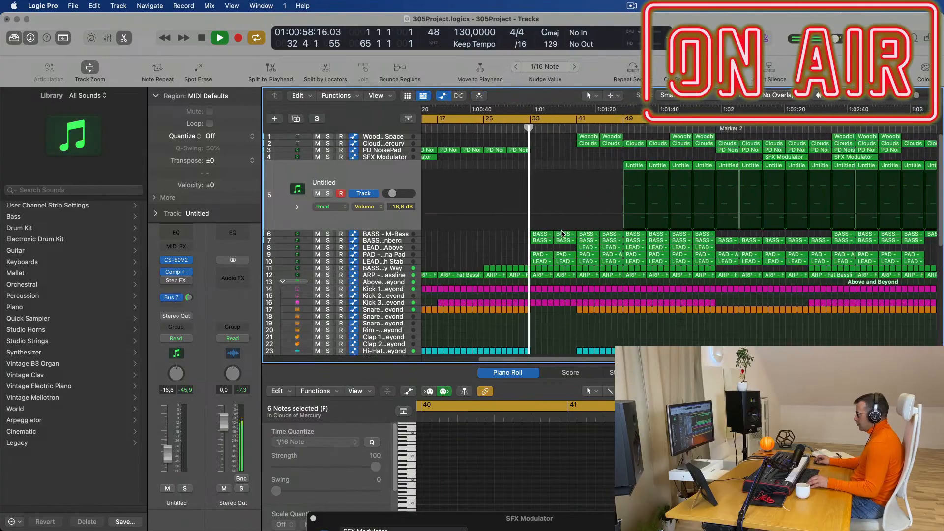
{"action": "scroll", "coordinate": [555, 296], "scroll_direction": "down", "scroll_amount": 4}
{"action": "scroll", "coordinate": [555, 296], "scroll_direction": "down", "scroll_amount": 10}
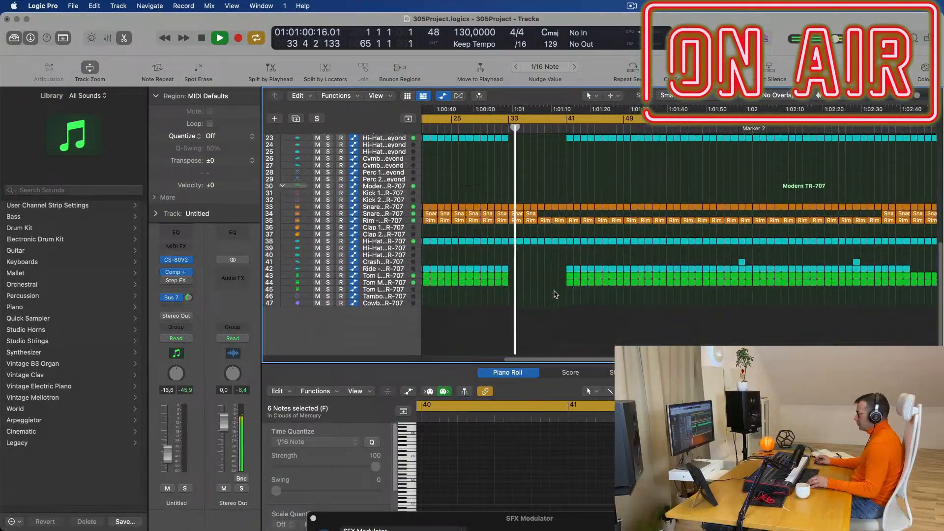
{"action": "left_click", "coordinate": [513, 214]}
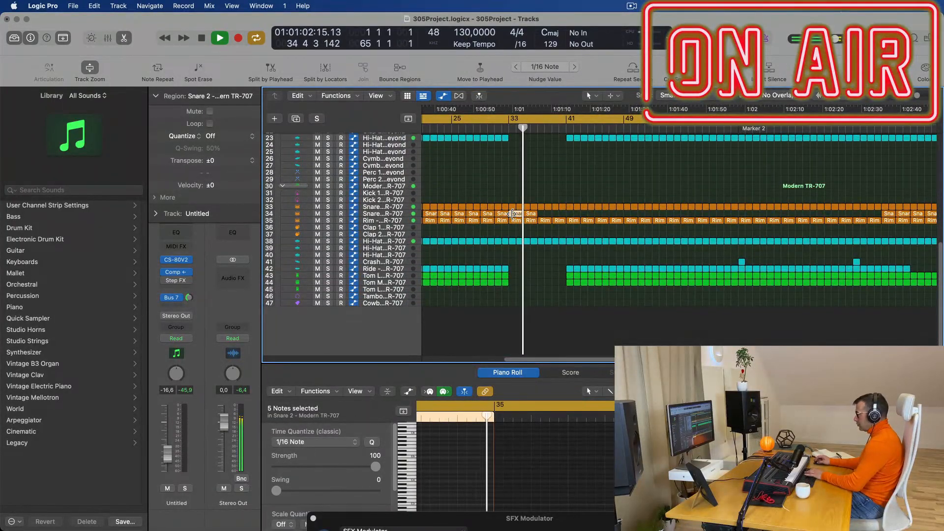
{"action": "key", "text": "Delete"}
{"action": "key", "text": "comma"}
{"action": "key", "text": "comma"}
{"action": "key", "text": "comma"}
{"action": "key", "text": "comma"}
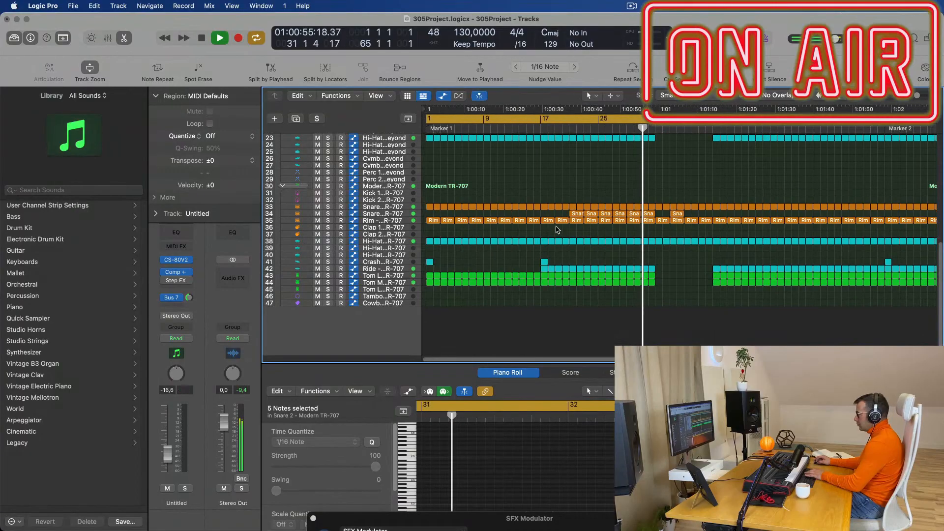
{"action": "left_click", "coordinate": [677, 213]}
{"action": "key", "text": "Delete"}
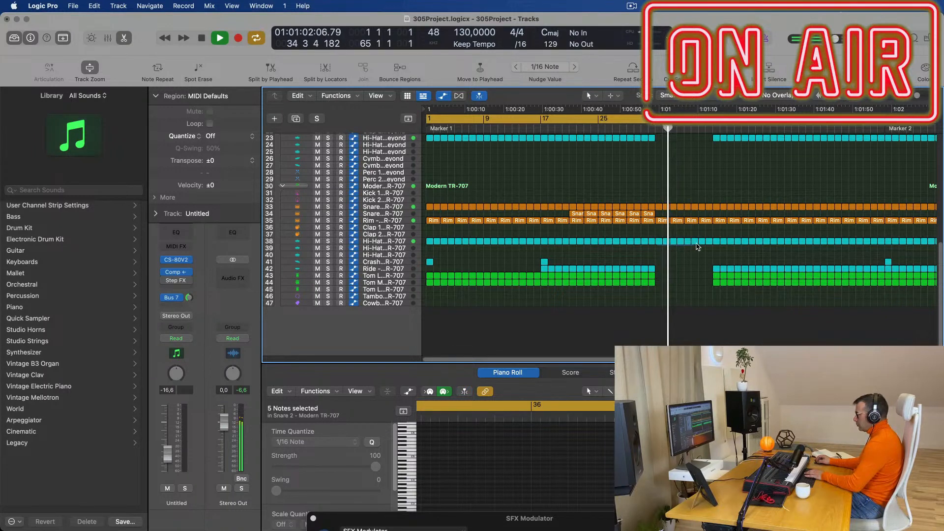
Delete the Modern TR-707 hi-hat regions in bars 33 to 40.
{"action": "left_click_drag", "start_coordinate": [694, 244], "coordinate": [709, 243]}
{"action": "key", "text": "Delete"}
{"action": "scroll", "coordinate": [704, 183], "scroll_direction": "up", "scroll_amount": 3}
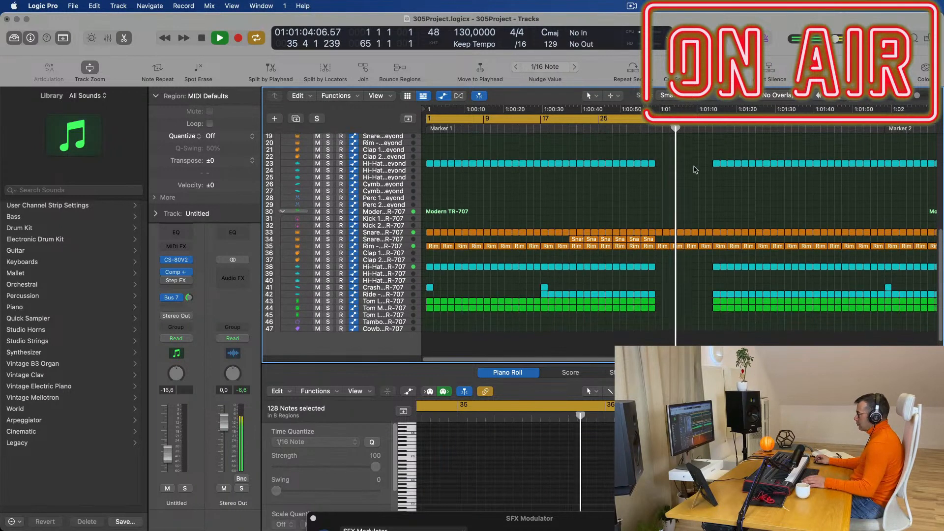
Delete the LEAD, PAD and BASS - Get Outta My Way regions from bar 33 through bar 48.
{"action": "scroll", "coordinate": [689, 186], "scroll_direction": "up", "scroll_amount": 4}
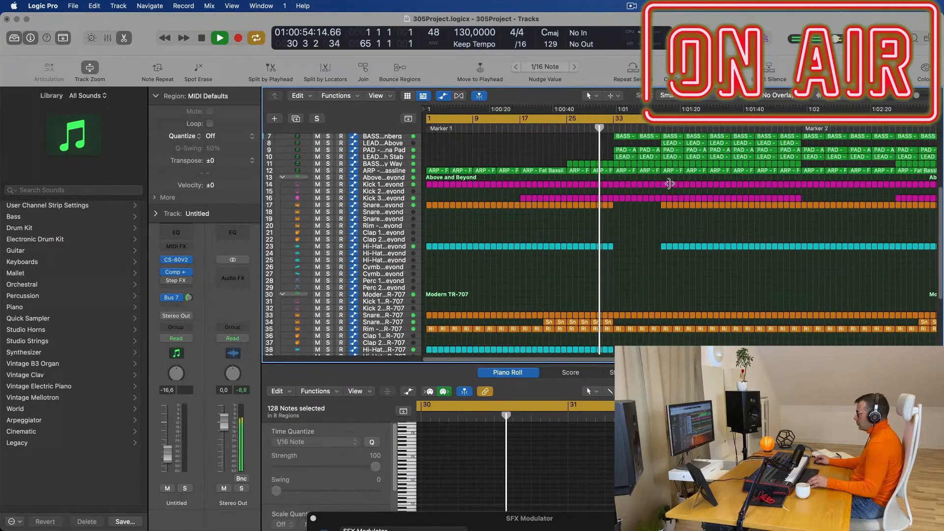
{"action": "scroll", "coordinate": [671, 187], "scroll_direction": "up", "scroll_amount": 3}
{"action": "left_click_drag", "start_coordinate": [594, 188], "coordinate": [680, 209]}
{"action": "key", "text": "Delete"}
{"action": "key", "text": "Delete"}
{"action": "scroll", "coordinate": [650, 206], "scroll_direction": "down", "scroll_amount": 5}
{"action": "scroll", "coordinate": [548, 199], "scroll_direction": "up", "scroll_amount": 2}
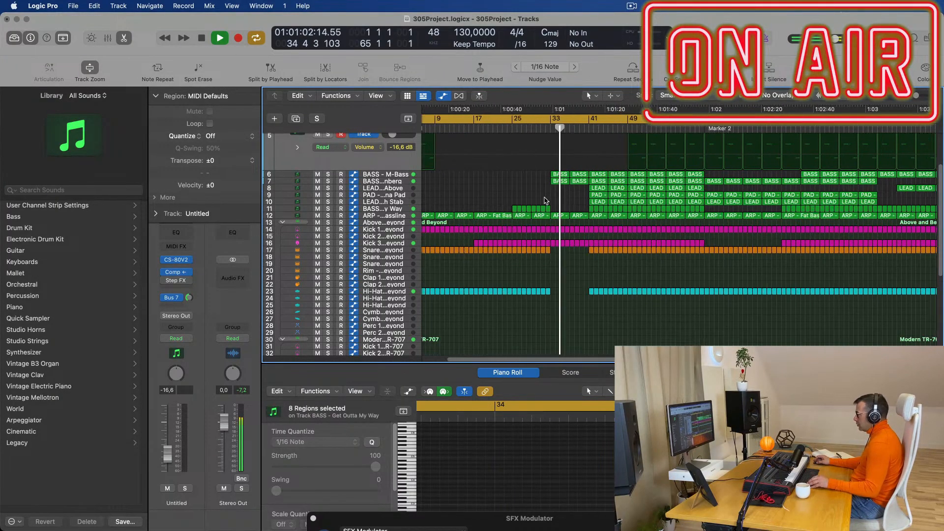
{"action": "scroll", "coordinate": [605, 197], "scroll_direction": "up", "scroll_amount": 2}
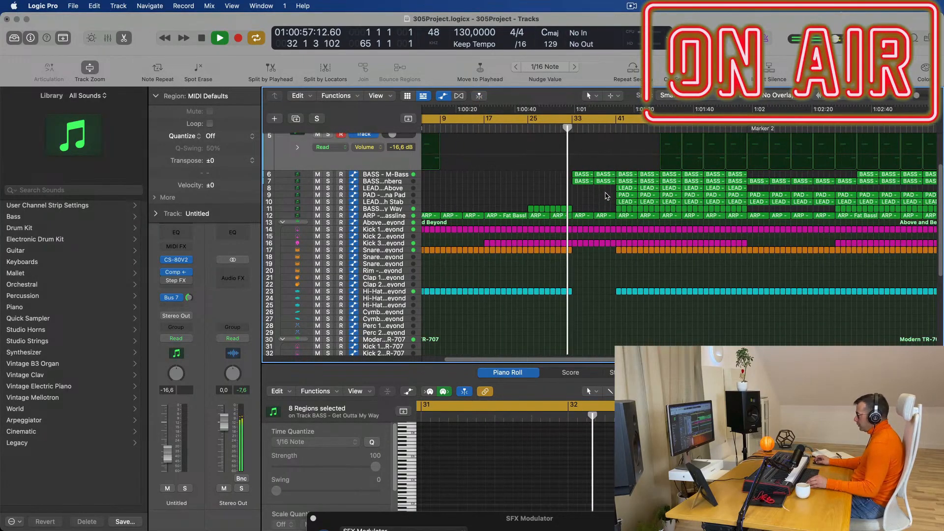
{"action": "left_click_drag", "start_coordinate": [610, 186], "coordinate": [656, 211]}
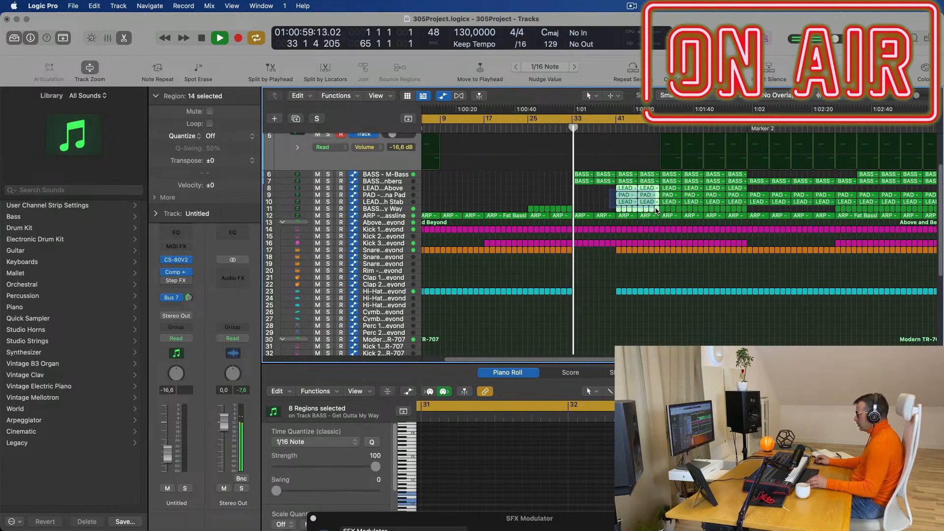
{"action": "key", "text": "Delete"}
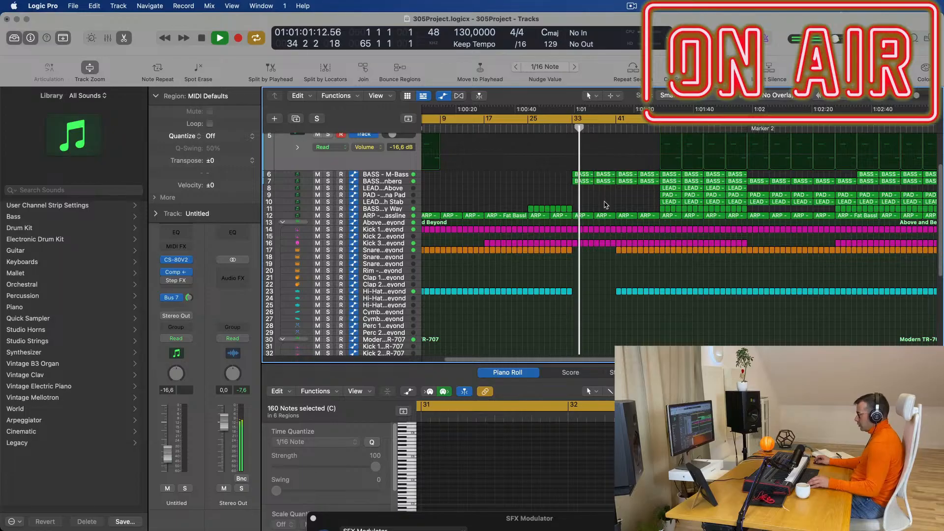
Delete the two ARP - Fat Bassline regions in bars 33 to 40.
{"action": "scroll", "coordinate": [606, 205], "scroll_direction": "down", "scroll_amount": 1}
{"action": "left_click", "coordinate": [387, 217]}
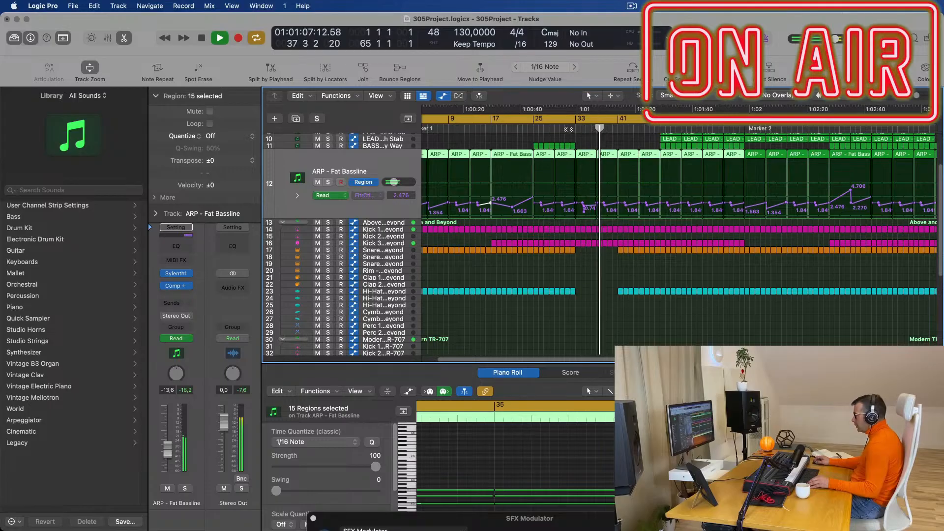
{"action": "left_click_drag", "start_coordinate": [581, 139], "coordinate": [609, 163]}
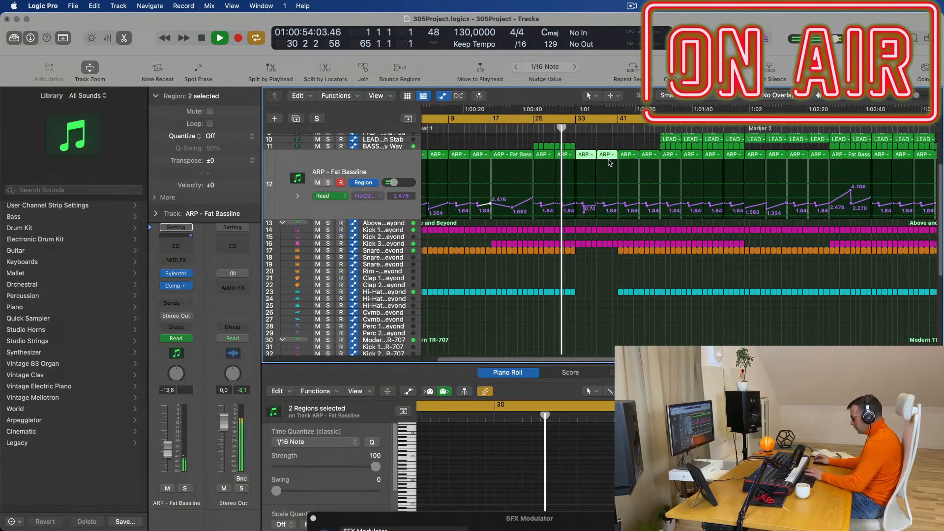
{"action": "key", "text": "Delete"}
Repeat the last PD NoisePad region before bar 33 so the track fills bars 33 to 40.
{"action": "scroll", "coordinate": [614, 199], "scroll_direction": "up", "scroll_amount": 5}
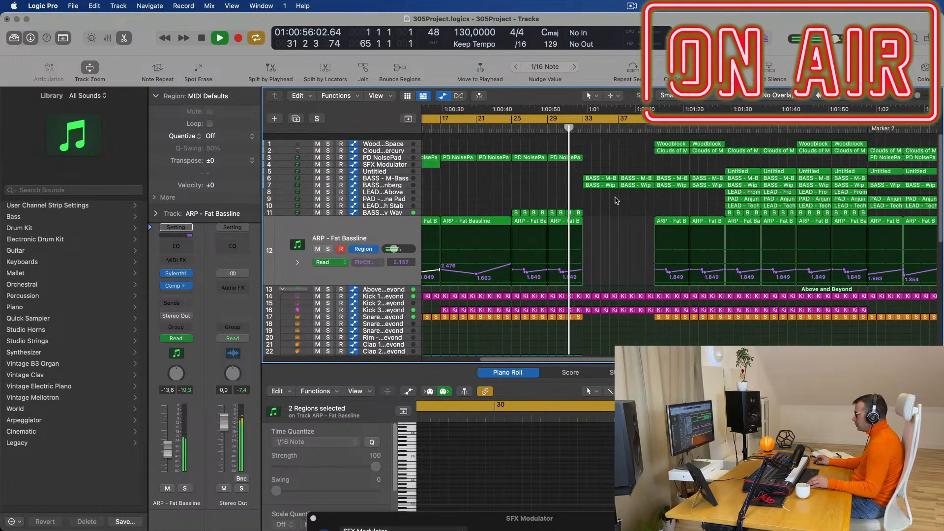
{"action": "left_click", "coordinate": [576, 151]}
{"action": "key", "text": "super+r"}
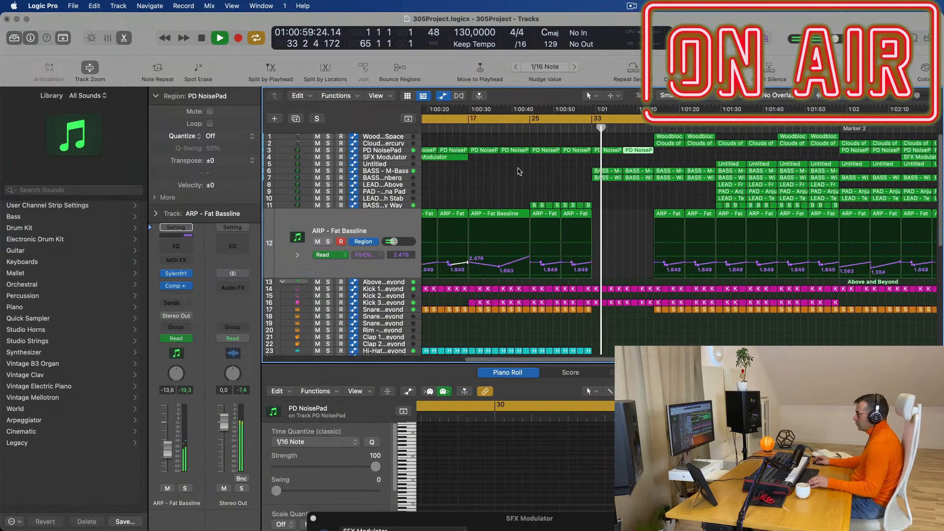
Listen through bars 33 to 42 while reviewing the synth and drum tracks of the thinned section.
{"action": "scroll", "coordinate": [541, 170], "scroll_direction": "down", "scroll_amount": 3}
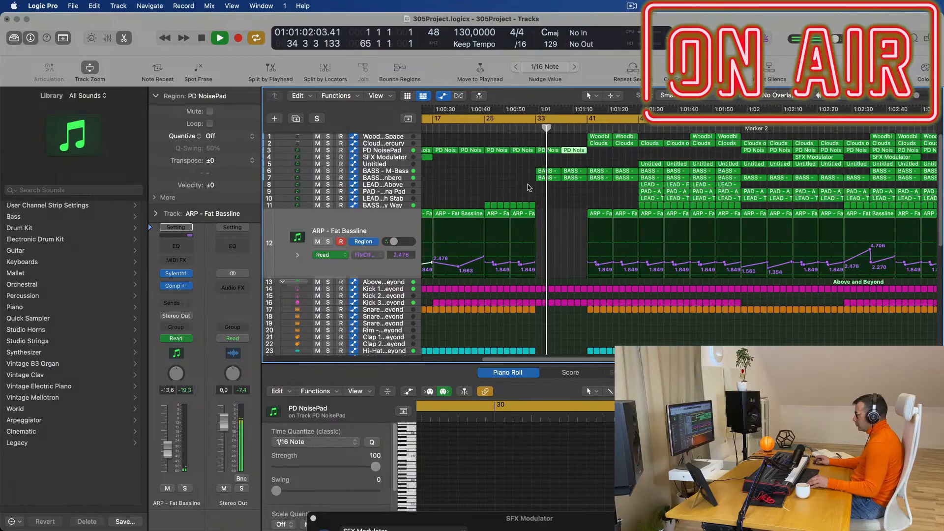
{"action": "scroll", "coordinate": [564, 192], "scroll_direction": "up", "scroll_amount": 2}
{"action": "scroll", "coordinate": [566, 192], "scroll_direction": "down", "scroll_amount": 2}
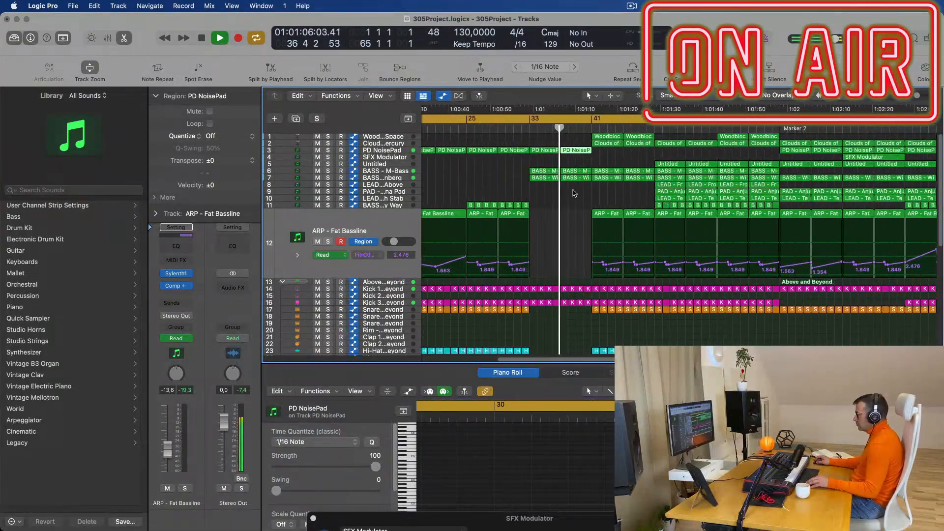
{"action": "scroll", "coordinate": [578, 191], "scroll_direction": "up", "scroll_amount": 2}
{"action": "scroll", "coordinate": [583, 191], "scroll_direction": "down", "scroll_amount": 1}
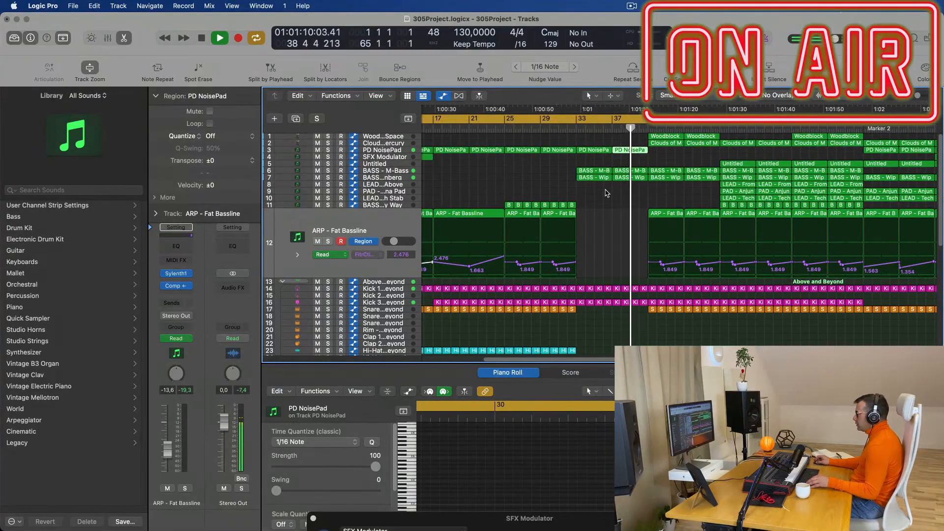
{"action": "scroll", "coordinate": [608, 193], "scroll_direction": "down", "scroll_amount": 5}
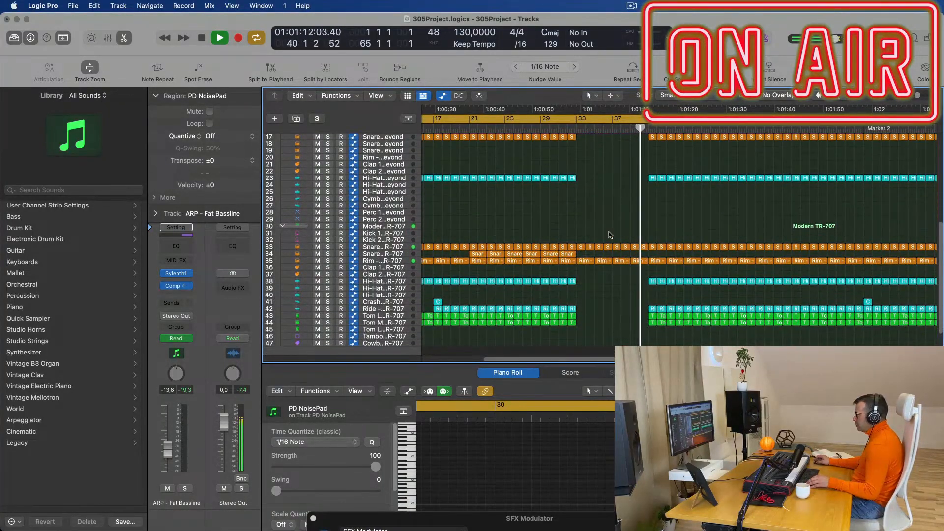
{"action": "scroll", "coordinate": [616, 214], "scroll_direction": "down", "scroll_amount": 1}
{"action": "scroll", "coordinate": [630, 197], "scroll_direction": "up", "scroll_amount": 6}
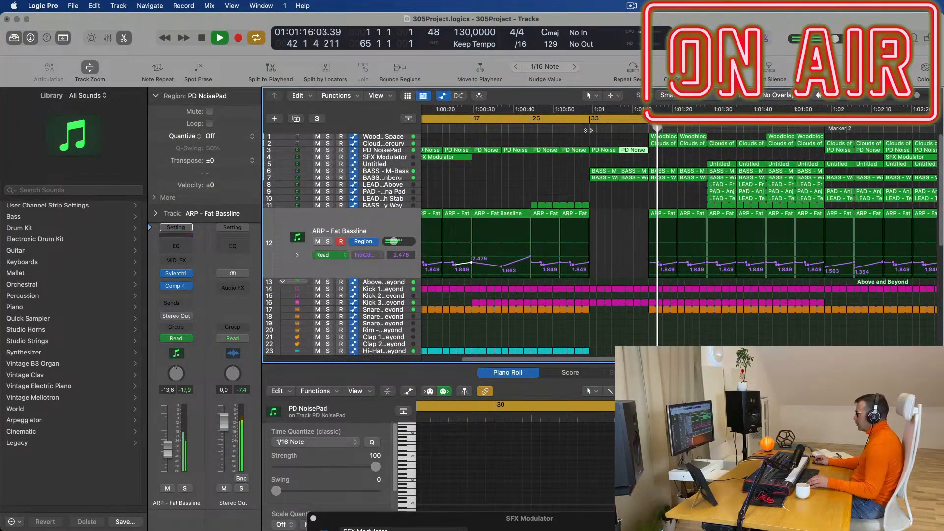
Play from bar 33 and delete the Woodblock and Clouds of Mercury regions in bars 41 to 48.
{"action": "left_click", "coordinate": [588, 130]}
{"action": "left_click_drag", "start_coordinate": [711, 139], "coordinate": [771, 144]}
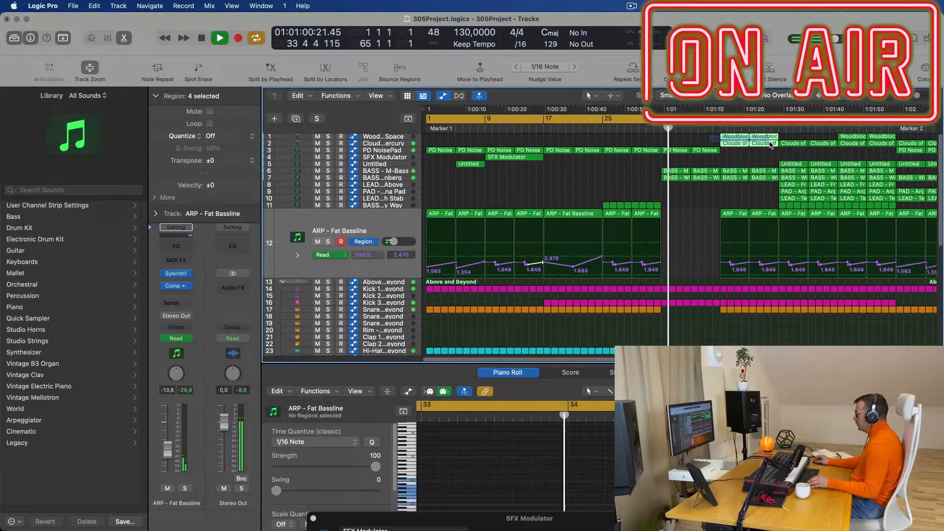
{"action": "key", "text": "Delete"}
{"action": "key", "text": "super+Left"}
{"action": "key", "text": "super+Left"}
{"action": "key", "text": "super+Left"}
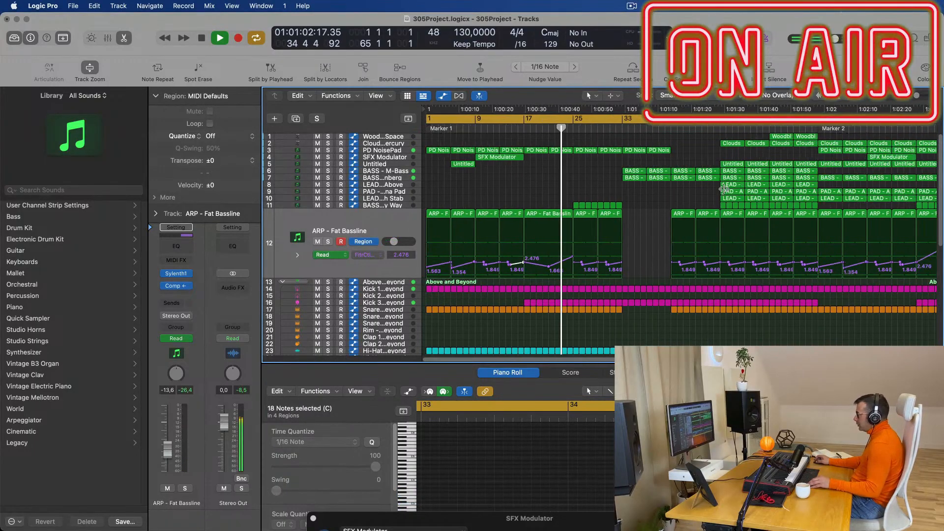
Place the Modern TR-707 crash region from bar 17 at bar 41.
{"action": "scroll", "coordinate": [541, 226], "scroll_direction": "down", "scroll_amount": 10}
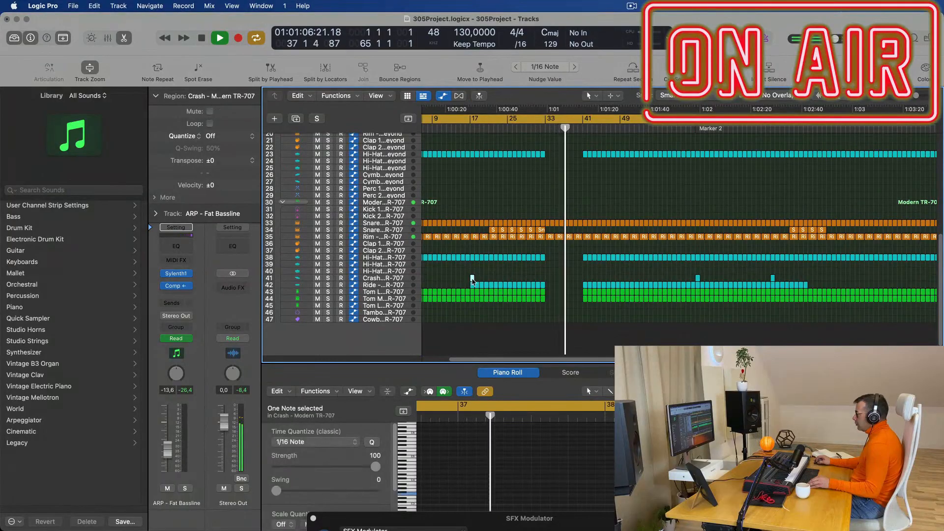
{"action": "left_click_drag", "start_coordinate": [473, 279], "coordinate": [586, 280]}
{"action": "scroll", "coordinate": [585, 275], "scroll_direction": "up", "scroll_amount": 10}
{"action": "key", "text": "super+Right"}
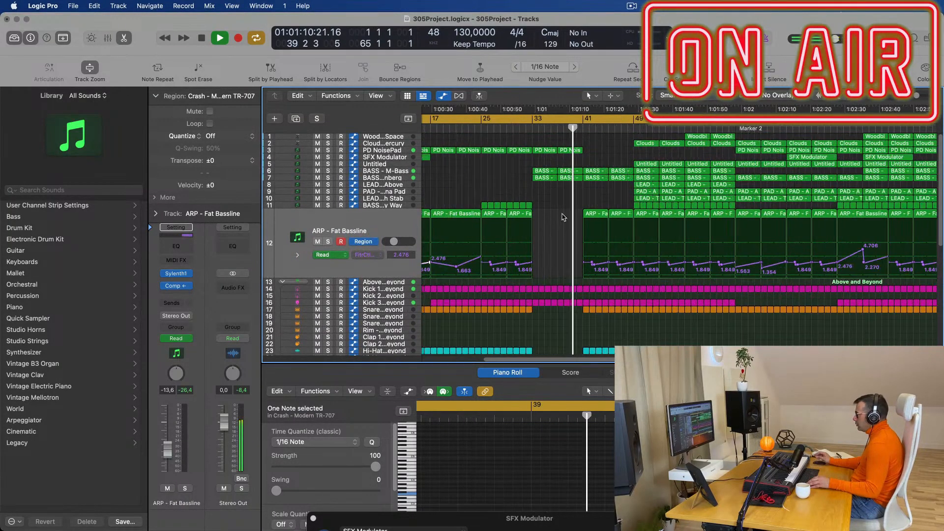
Play the arrangement from bar 33 and from bar 41 to check how the section builds.
{"action": "scroll", "coordinate": [565, 215], "scroll_direction": "left", "scroll_amount": 1}
{"action": "scroll", "coordinate": [545, 217], "scroll_direction": "left", "scroll_amount": 2}
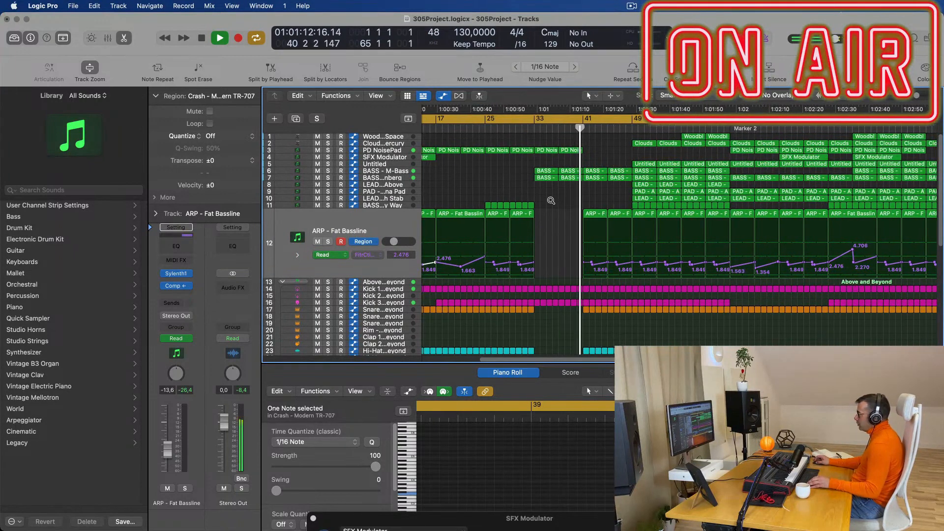
{"action": "left_click", "coordinate": [515, 187]}
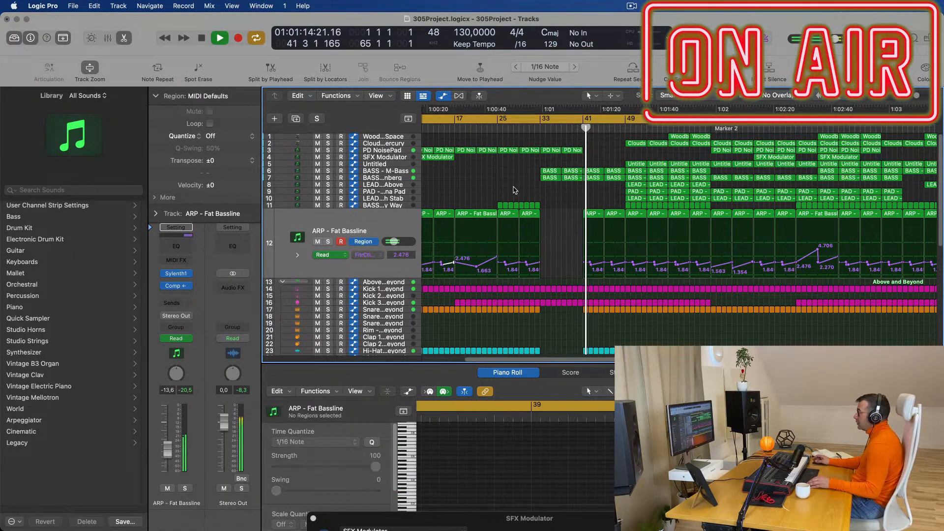
{"action": "scroll", "coordinate": [576, 197], "scroll_direction": "right", "scroll_amount": 2}
{"action": "scroll", "coordinate": [581, 195], "scroll_direction": "right", "scroll_amount": 2}
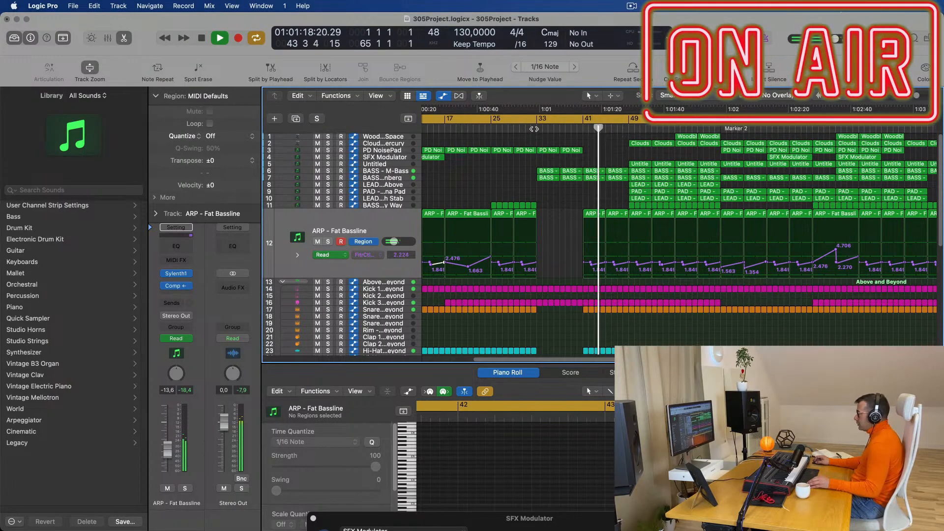
{"action": "left_click", "coordinate": [534, 129]}
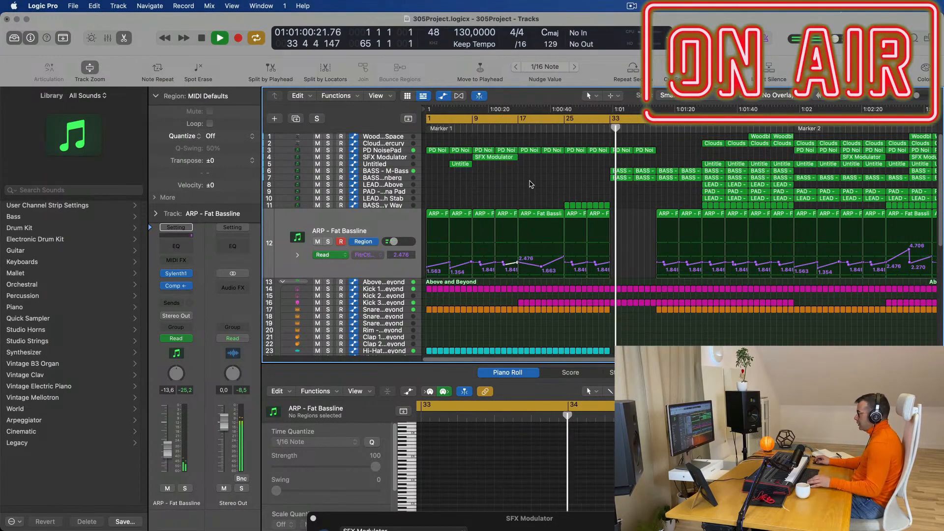
{"action": "scroll", "coordinate": [558, 193], "scroll_direction": "left", "scroll_amount": 3}
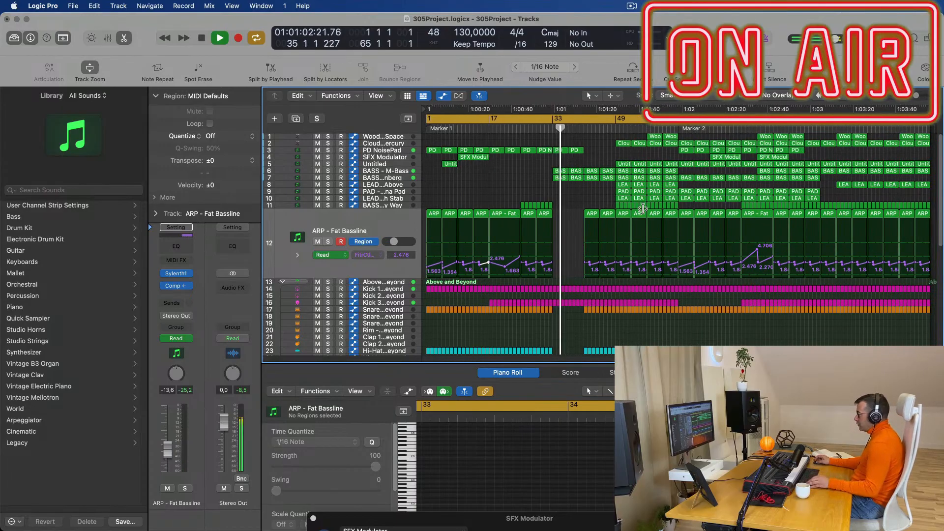
{"action": "left_click", "coordinate": [584, 129]}
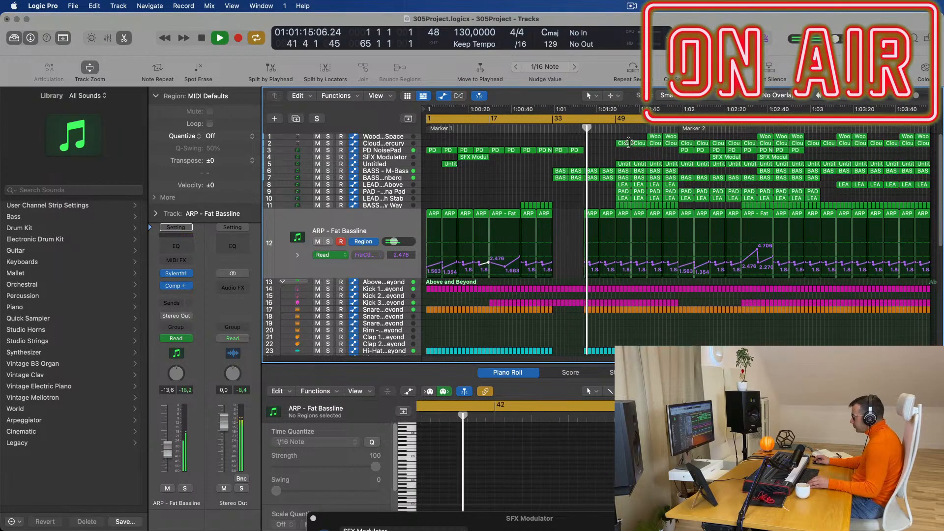
Delete the BASS - Get Outta My Way regions in bars 57 to 64 and the LEAD and PAD regions in bars 49 to 64.
{"action": "left_click", "coordinate": [656, 214]}
{"action": "left_click", "coordinate": [654, 205]}
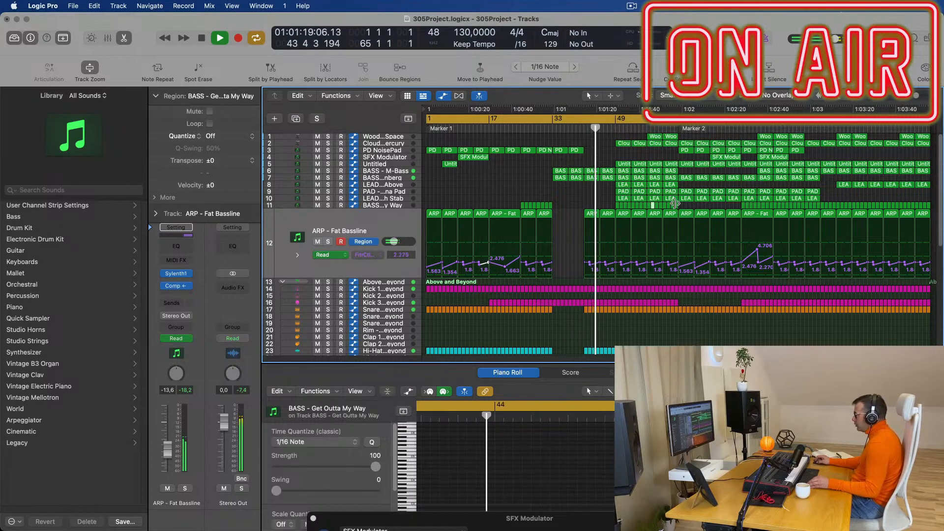
{"action": "left_click_drag", "start_coordinate": [690, 206], "coordinate": [649, 207]}
{"action": "key", "text": "Delete"}
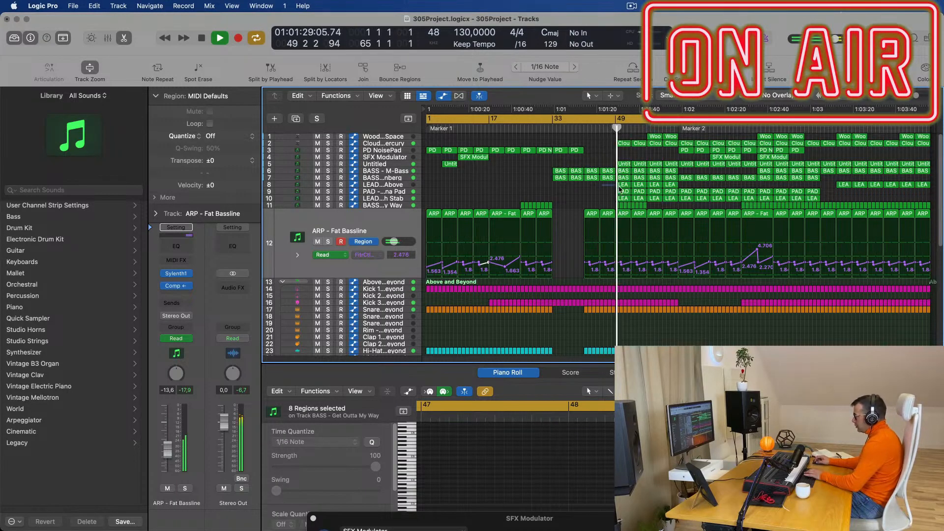
{"action": "left_click_drag", "start_coordinate": [617, 189], "coordinate": [665, 198]}
{"action": "key", "text": "Delete"}
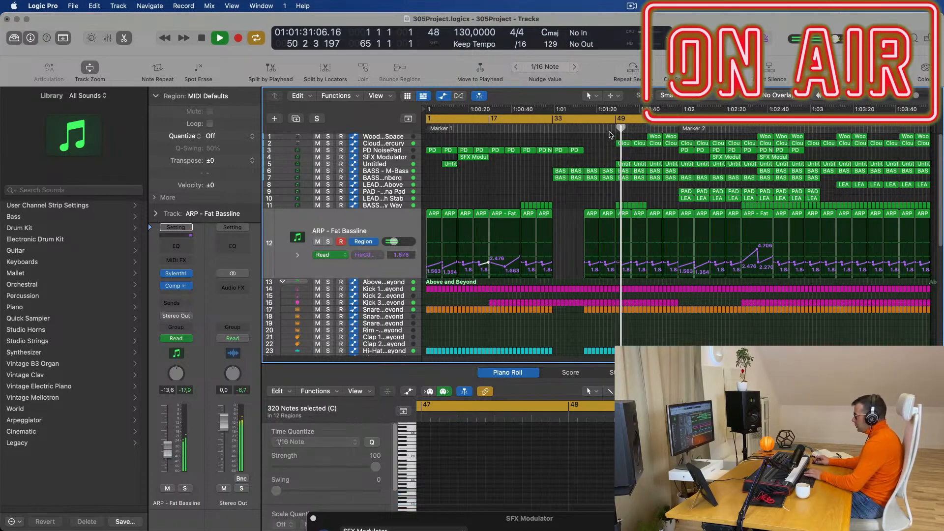
Delete the Clouds of Mercury regions in bars 49 to 64 and the Woodblock regions in bars 57 to 64.
{"action": "left_click", "coordinate": [632, 143]}
{"action": "key", "text": "Delete"}
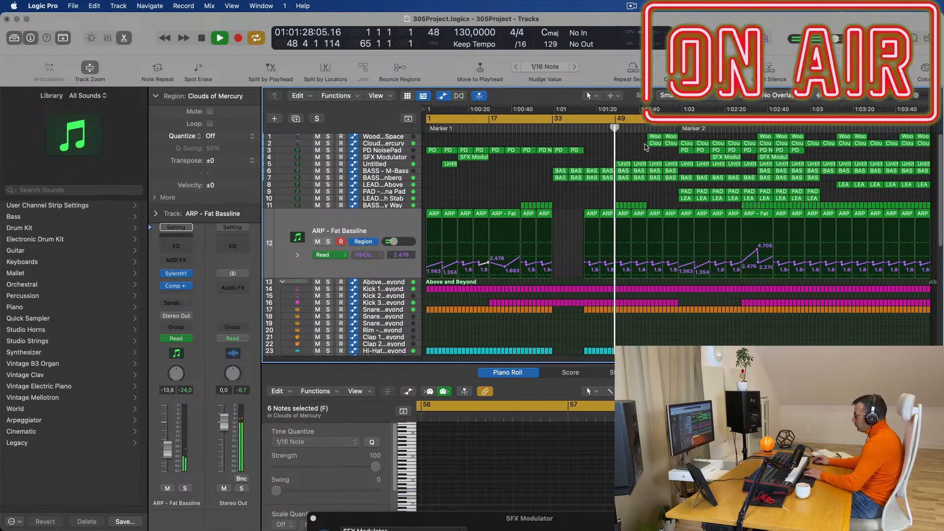
{"action": "left_click_drag", "start_coordinate": [641, 137], "coordinate": [667, 143]}
{"action": "key", "text": "Delete"}
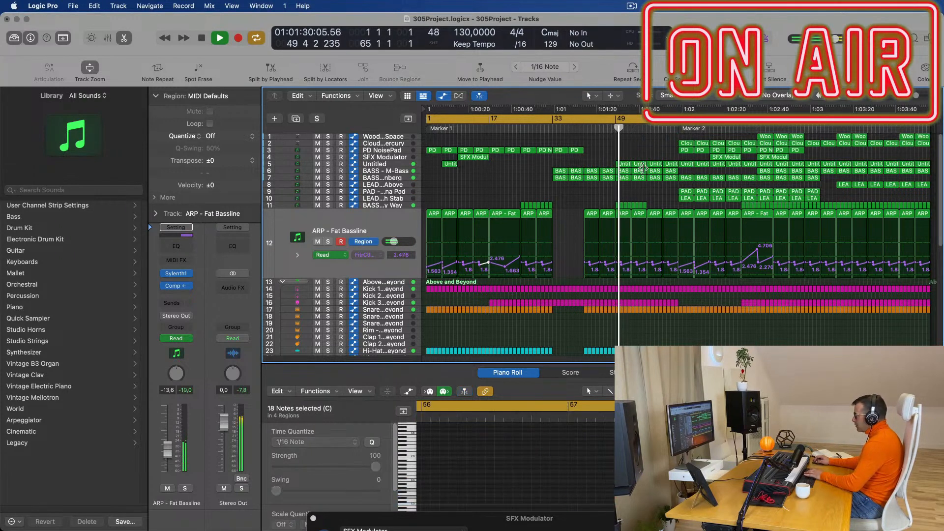
Delete the Untitled regions in bars 49 to 64 and replay the section from around bars 40 and 54.
{"action": "left_click", "coordinate": [625, 164]}
{"action": "key", "text": "Delete"}
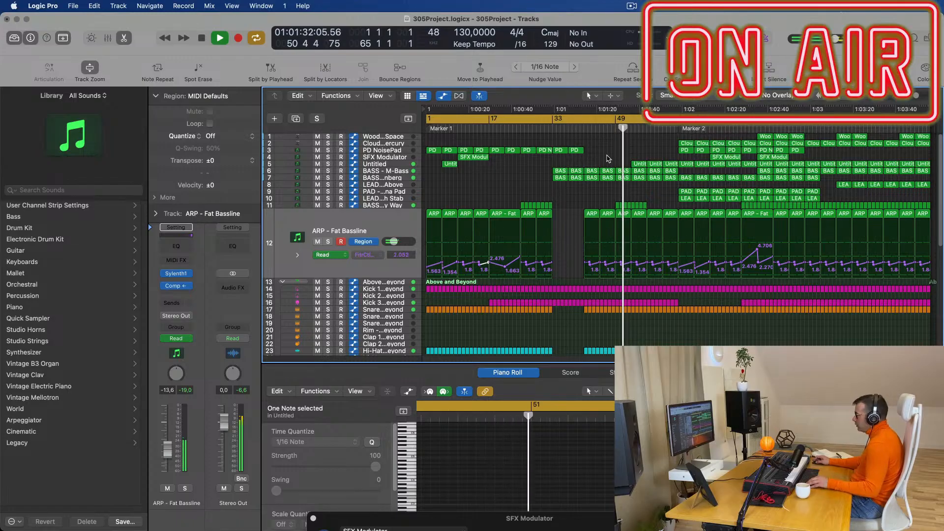
{"action": "left_click_drag", "start_coordinate": [666, 159], "coordinate": [668, 161]}
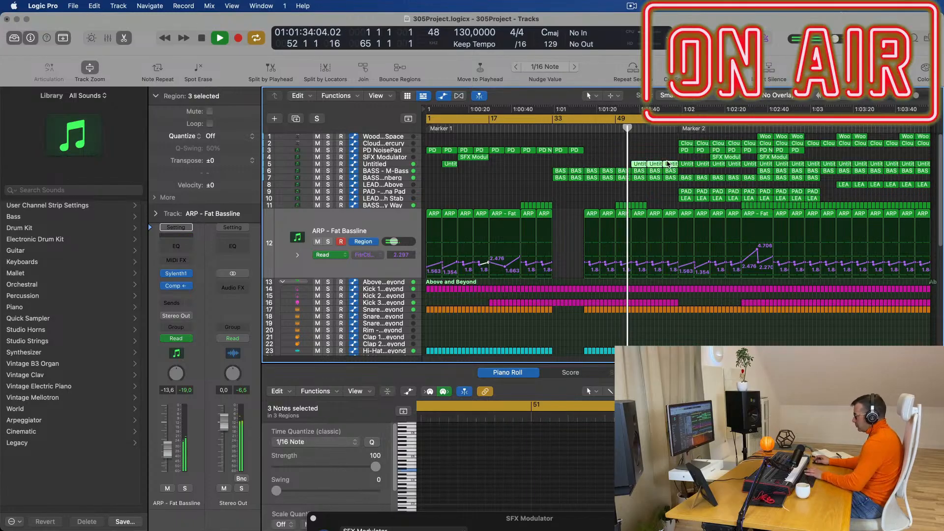
{"action": "key", "text": "Delete"}
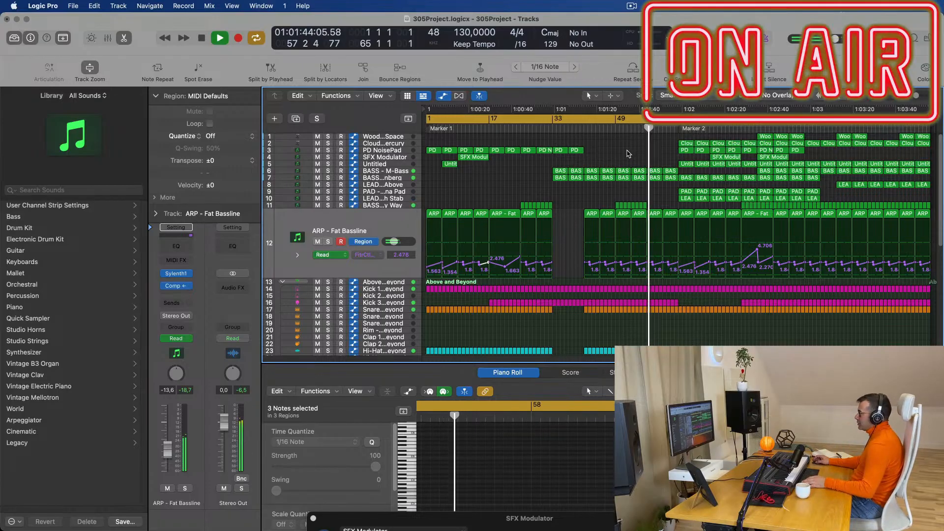
{"action": "left_click", "coordinate": [580, 130]}
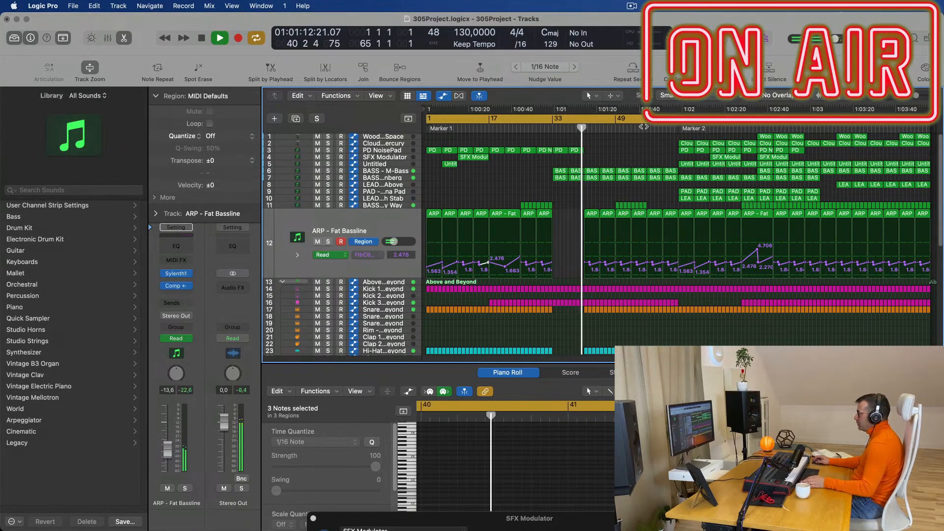
{"action": "left_click", "coordinate": [637, 128]}
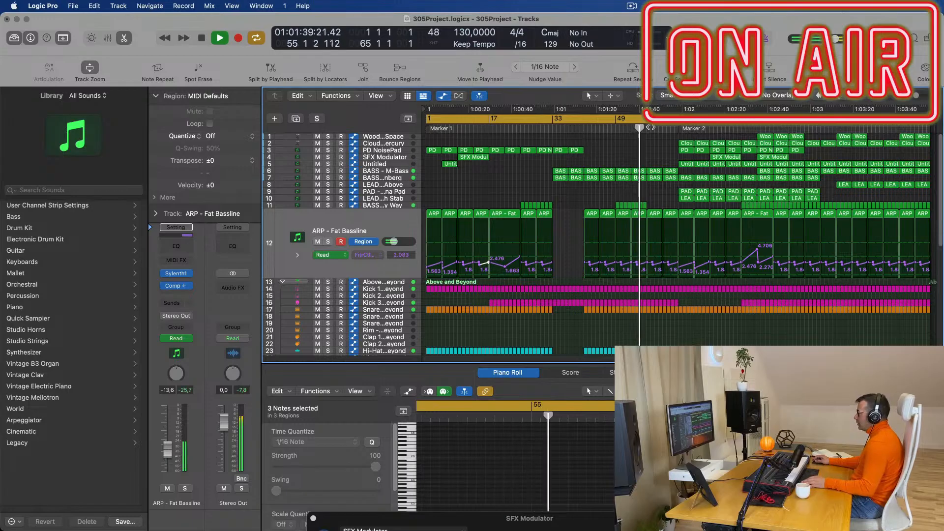
Delete the Clouds of Mercury, PD NoisePad and Untitled regions in bars 65 to 80.
{"action": "left_click_drag", "start_coordinate": [671, 146], "coordinate": [705, 143]}
{"action": "key", "text": "Delete"}
{"action": "key", "text": "Delete"}
{"action": "left_click", "coordinate": [685, 164]}
{"action": "key", "text": "Delete"}
{"action": "left_click", "coordinate": [703, 164]}
{"action": "key", "text": "Delete"}
{"action": "left_click", "coordinate": [718, 165]}
{"action": "key", "text": "Delete"}
{"action": "left_click", "coordinate": [734, 164]}
{"action": "key", "text": "Delete"}
Delete the remaining BASS - M-Bass and BASS - Wippenberg regions in bars 65 to 80.
{"action": "left_click", "coordinate": [688, 177]}
{"action": "key", "text": "Delete"}
{"action": "left_click", "coordinate": [704, 177]}
{"action": "key", "text": "Delete"}
{"action": "left_click", "coordinate": [718, 178]}
{"action": "key", "text": "Delete"}
{"action": "left_click", "coordinate": [732, 177]}
{"action": "key", "text": "Delete"}
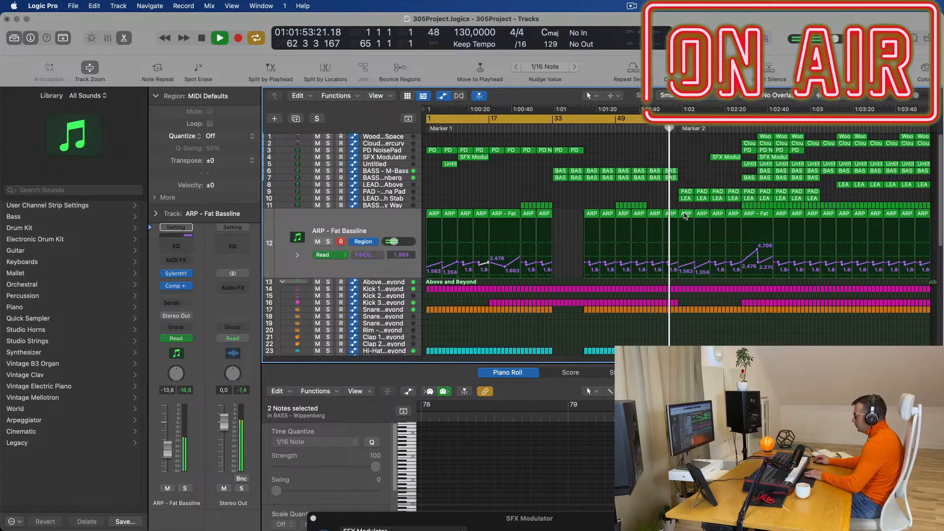
{"action": "scroll", "coordinate": [690, 326], "scroll_direction": "down", "scroll_amount": 4}
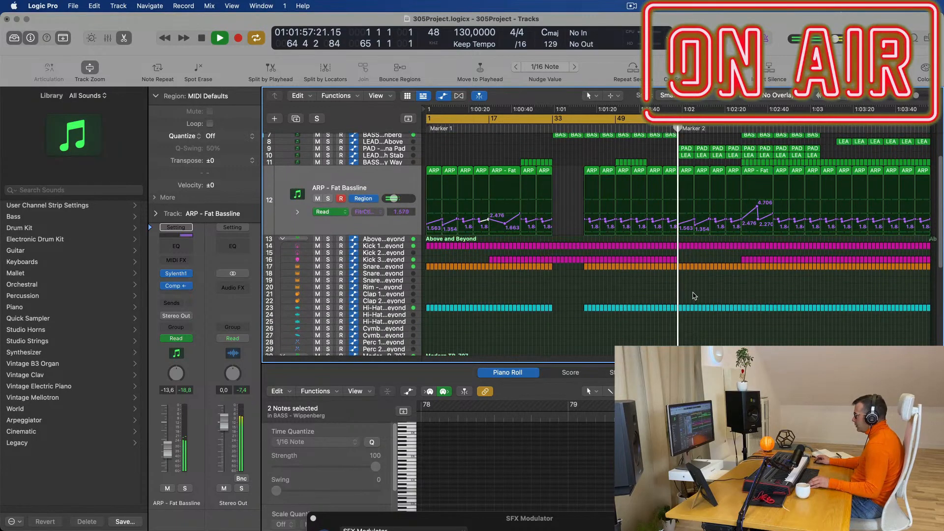
{"action": "scroll", "coordinate": [690, 231], "scroll_direction": "up", "scroll_amount": 4}
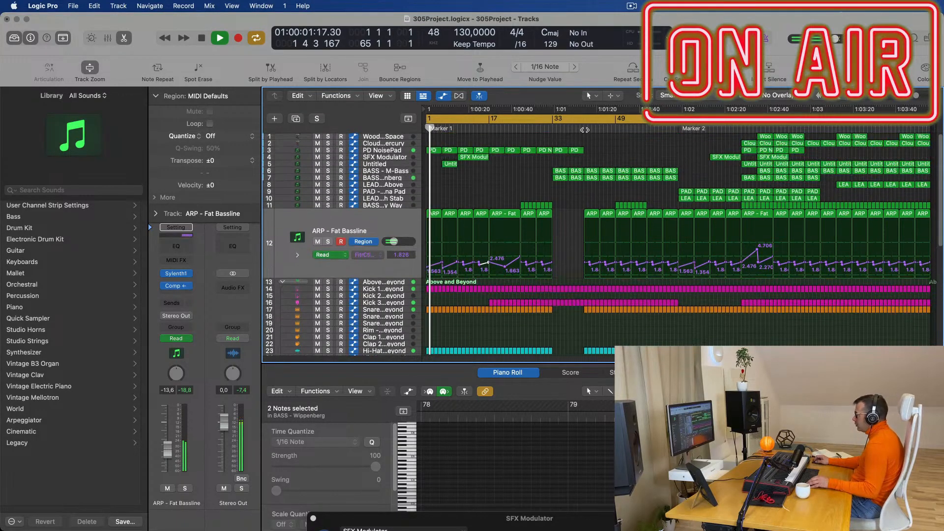
Play from bar 41 and delete the Above and Beyond and Modern TR-707 drum regions in bars 58 to 64.
{"action": "left_click", "coordinate": [585, 127]}
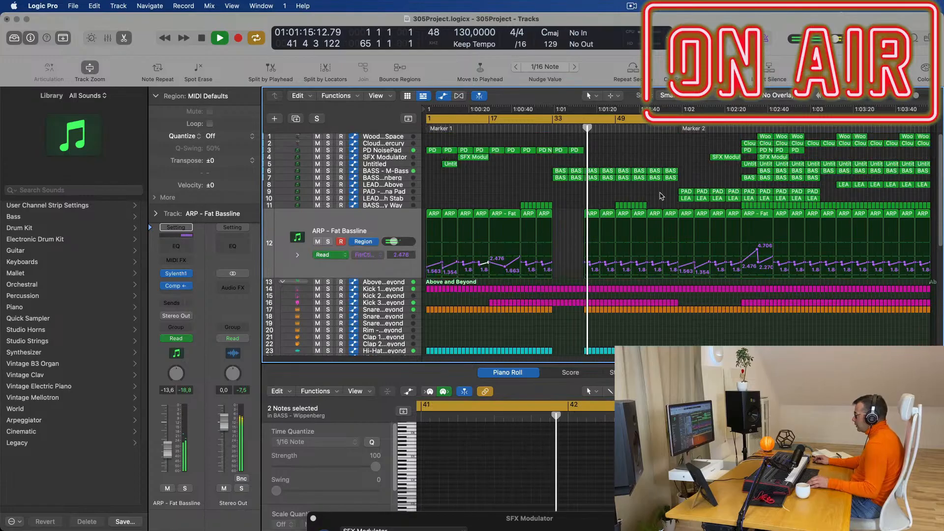
{"action": "scroll", "coordinate": [663, 249], "scroll_direction": "down", "scroll_amount": 2}
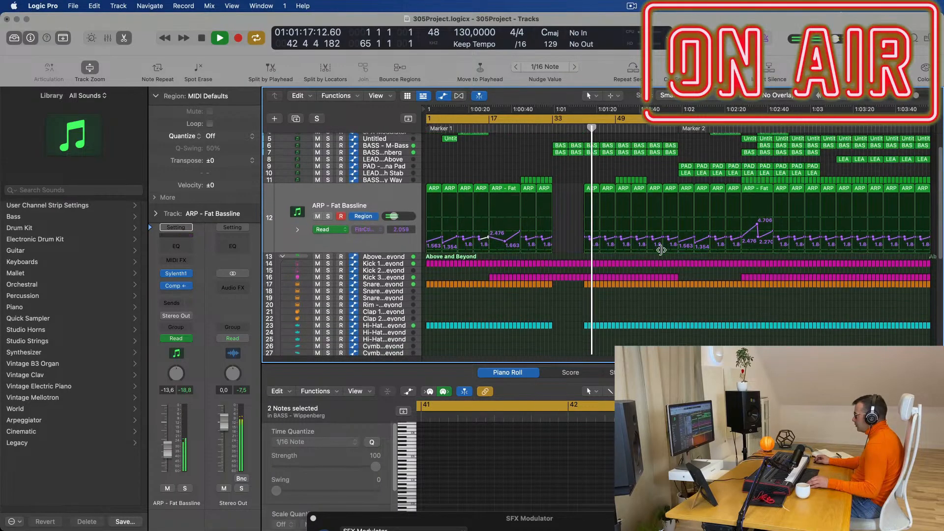
{"action": "left_click_drag", "start_coordinate": [651, 258], "coordinate": [678, 352]}
{"action": "key", "text": "Delete"}
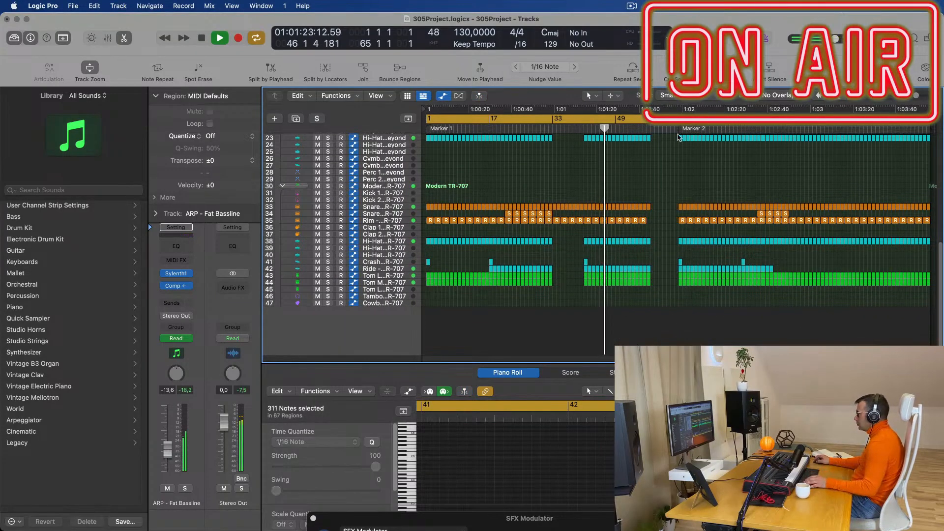
Delete the leftover Above and Beyond and Modern TR-707 drum regions in bar 57.
{"action": "scroll", "coordinate": [667, 200], "scroll_direction": "up", "scroll_amount": 5}
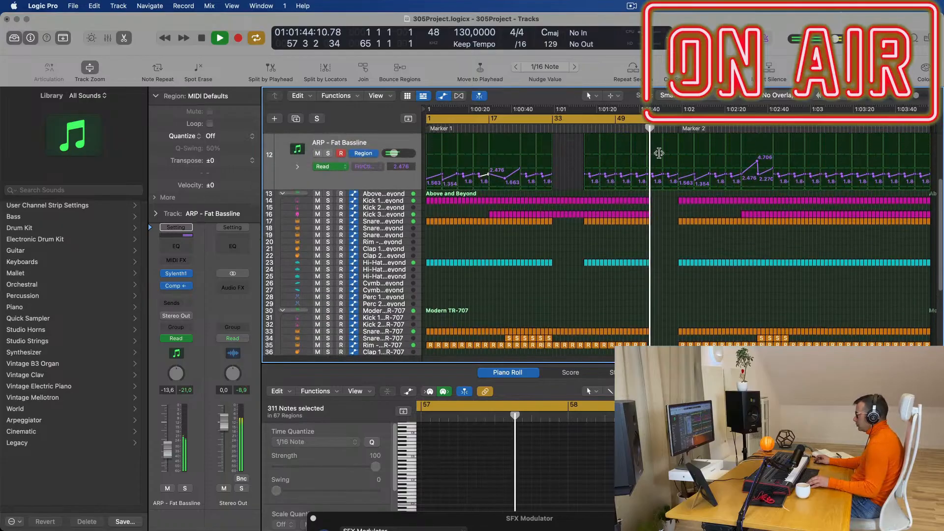
{"action": "scroll", "coordinate": [667, 200], "scroll_direction": "up", "scroll_amount": 3}
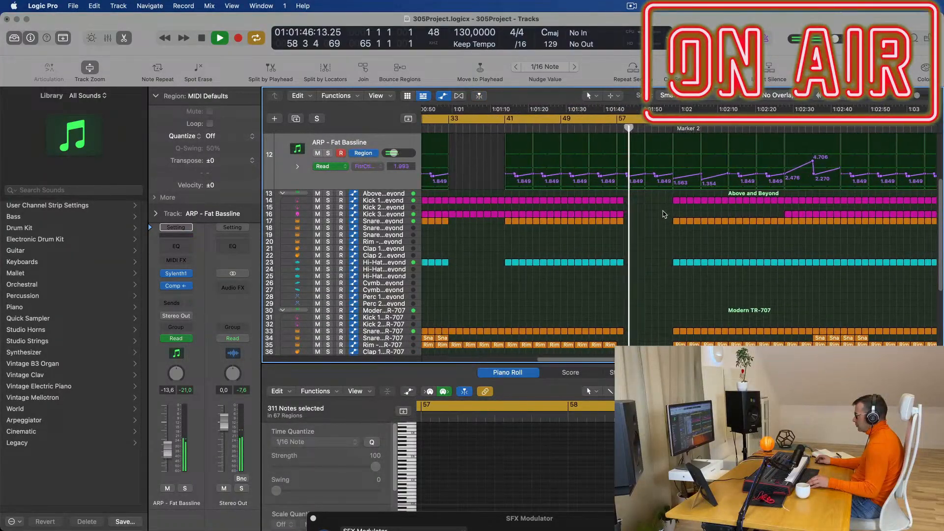
{"action": "scroll", "coordinate": [563, 185], "scroll_direction": "left", "scroll_amount": 10}
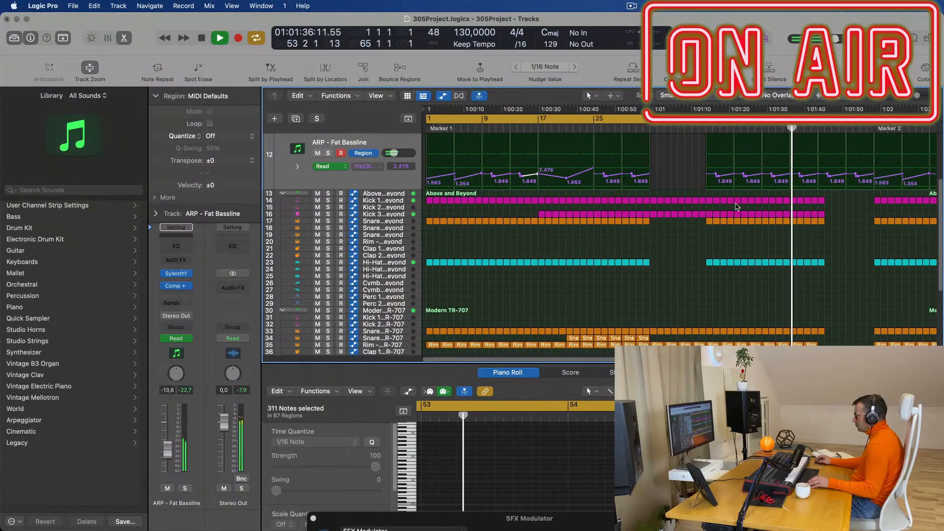
{"action": "key", "text": "Delete"}
{"action": "scroll", "coordinate": [829, 265], "scroll_direction": "down", "scroll_amount": 2}
{"action": "scroll", "coordinate": [849, 269], "scroll_direction": "down", "scroll_amount": 3}
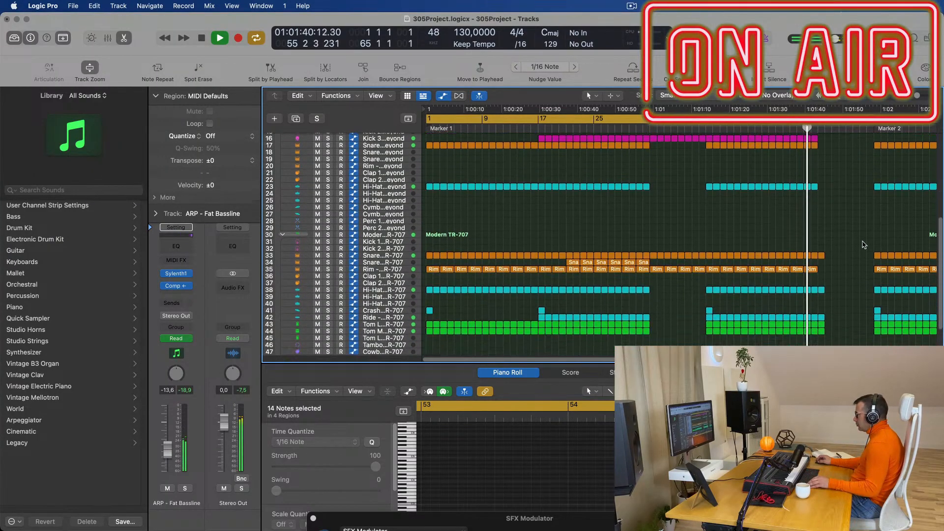
{"action": "left_click_drag", "start_coordinate": [856, 237], "coordinate": [820, 337]}
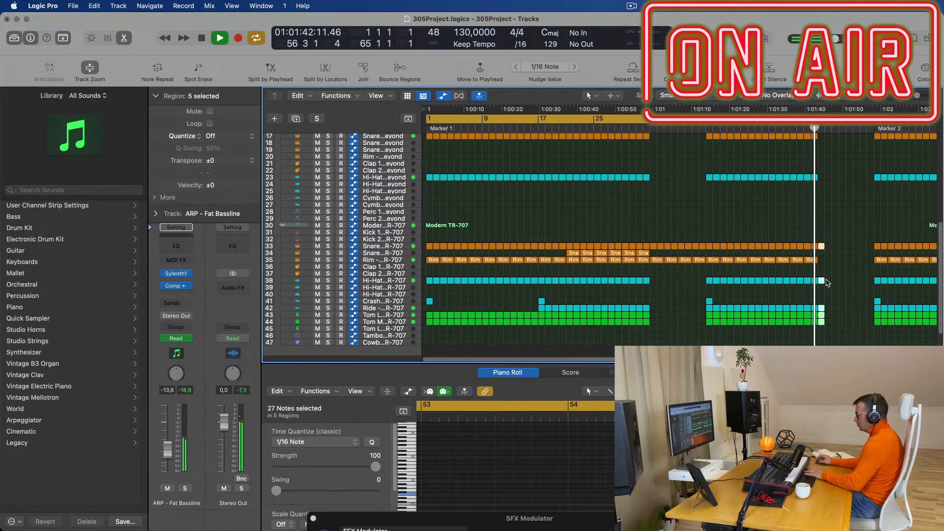
{"action": "key", "text": "Delete"}
{"action": "scroll", "coordinate": [828, 248], "scroll_direction": "down", "scroll_amount": 3}
{"action": "scroll", "coordinate": [752, 223], "scroll_direction": "up", "scroll_amount": 5}
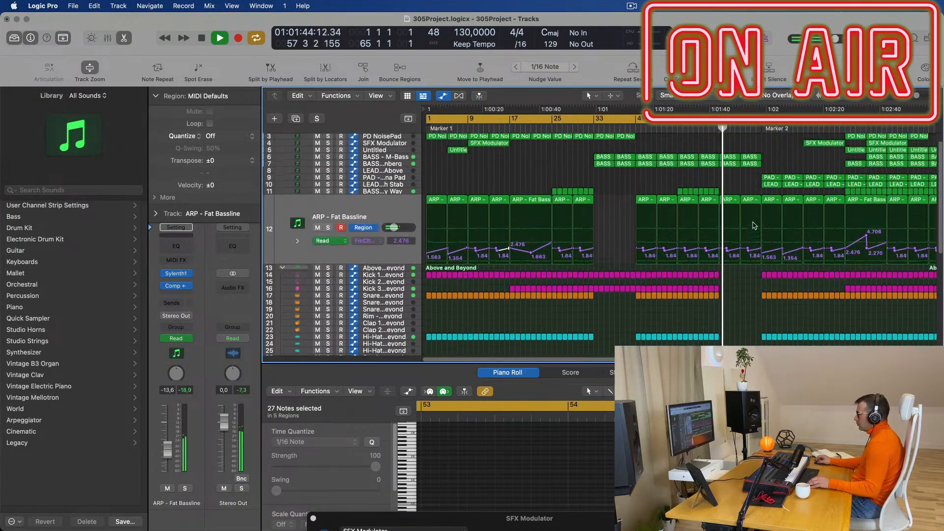
Delete the BASS - M-Bass and BASS - Wippenberg regions in bars 57 to 64.
{"action": "left_click", "coordinate": [634, 128]}
{"action": "left_click_drag", "start_coordinate": [685, 168], "coordinate": [657, 175]}
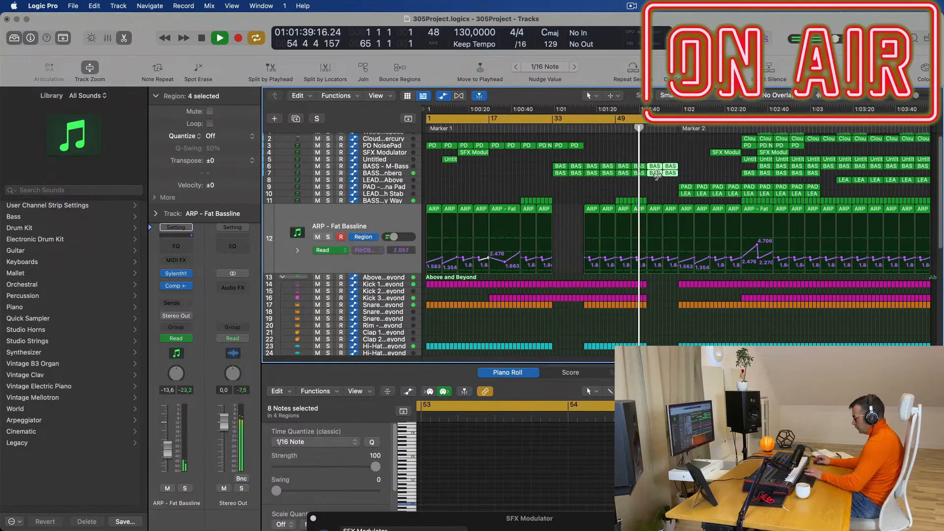
{"action": "key", "text": "Delete"}
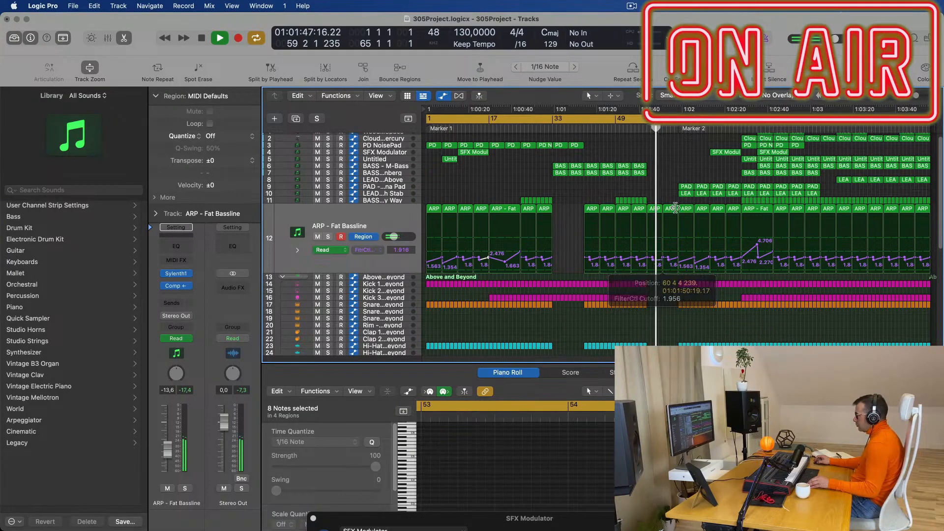
Examine the ARP - Fat Bassline filter cutoff automation around bars 57 to 64.
{"action": "key", "text": "super+Right"}
{"action": "key", "text": "super+Right"}
{"action": "key", "text": "super+Right"}
{"action": "key", "text": "super+Right"}
{"action": "key", "text": "super+Right"}
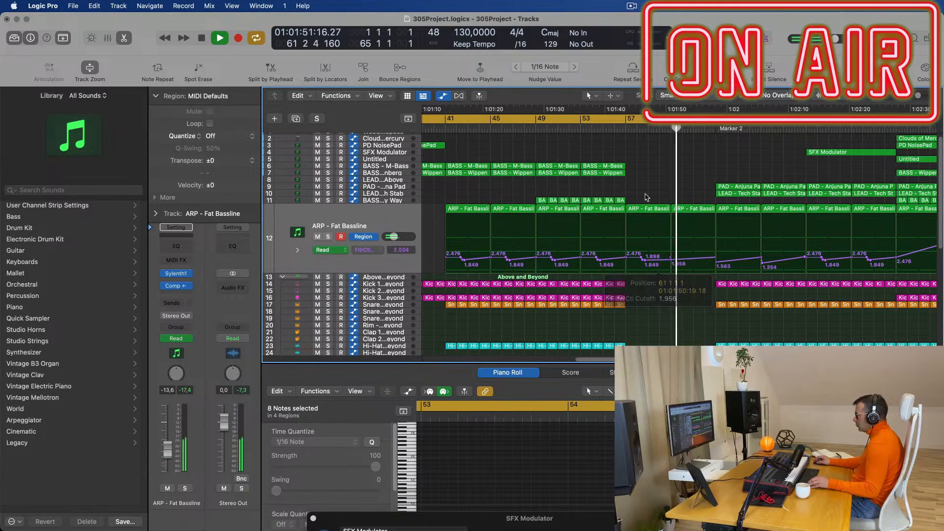
{"action": "key", "text": "super+Left"}
{"action": "key", "text": "super+Left"}
{"action": "key", "text": "super+Left"}
{"action": "key", "text": "super+Left"}
{"action": "key", "text": "super+Left"}
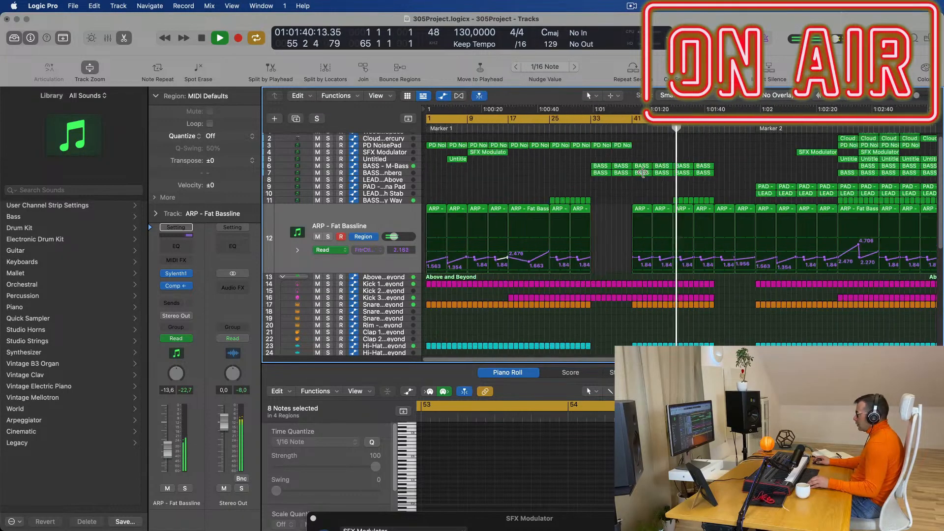
Copy the first two PAD - Anjuna Pad and LEAD - Tech Stab regions from bar 65 to bar 57.
{"action": "key", "text": "super+Left"}
{"action": "mouse_move", "coordinate": [687, 184]}
{"action": "left_mouse_down"}
{"action": "mouse_move", "coordinate": [713, 189]}
{"action": "mouse_move", "coordinate": [669, 191]}
{"action": "left_mouse_up"}
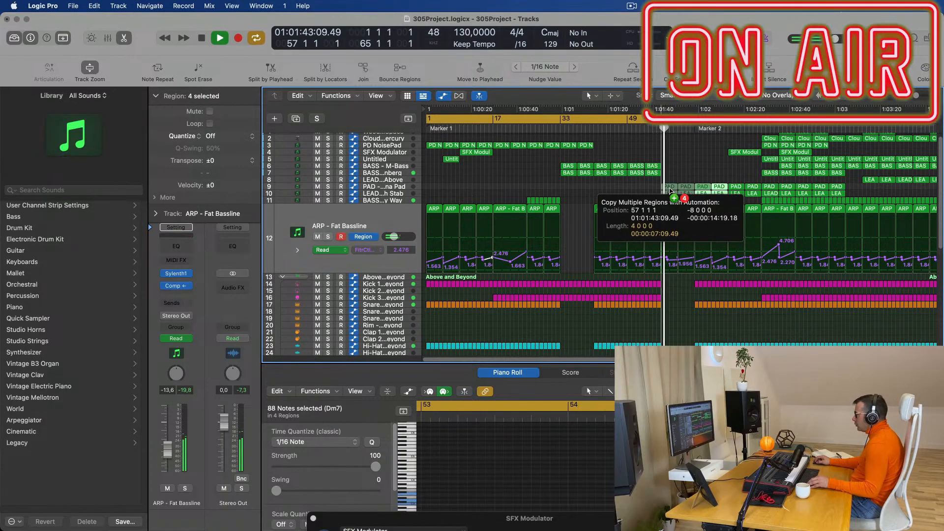
{"action": "left_click_drag", "start_coordinate": [668, 141], "coordinate": [667, 141]}
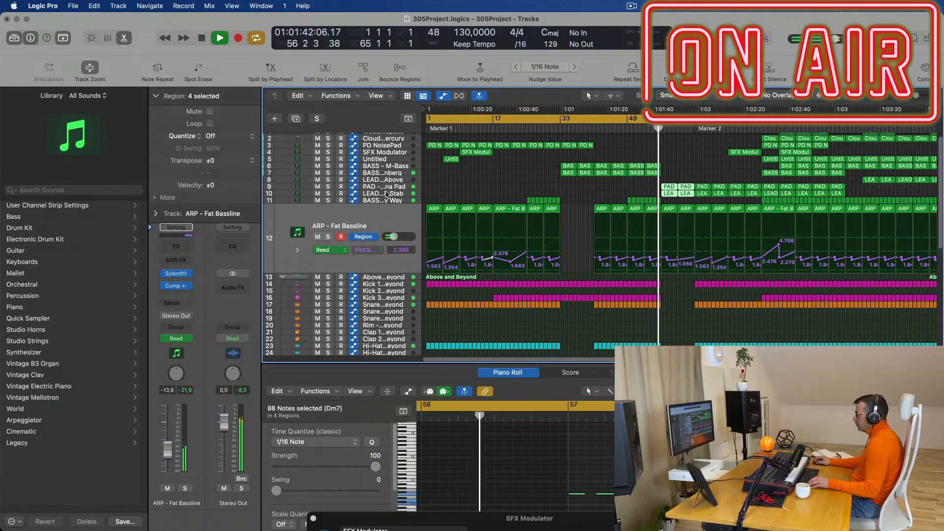
Replay the pad's entry before bar 57 and route the PAD - Anjuna Pad output to Bus 8.
{"action": "left_click", "coordinate": [387, 188]}
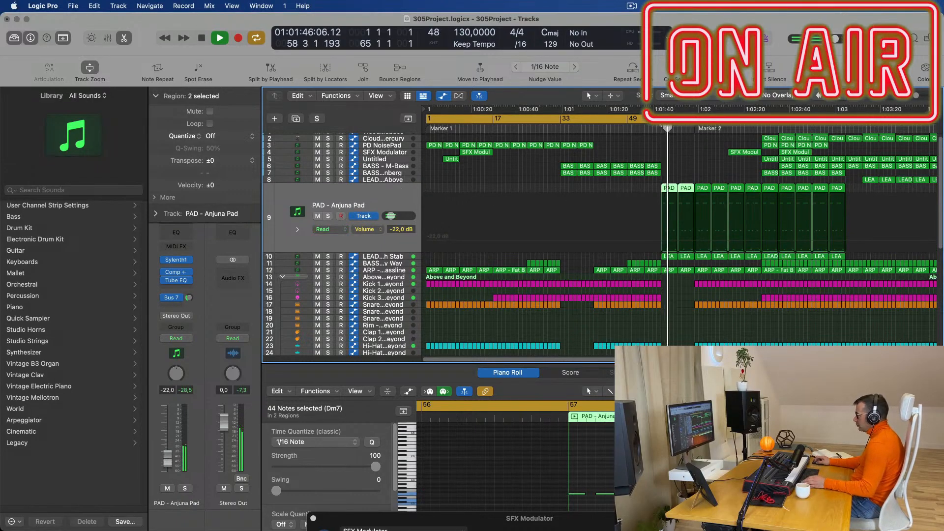
{"action": "left_click", "coordinate": [654, 130]}
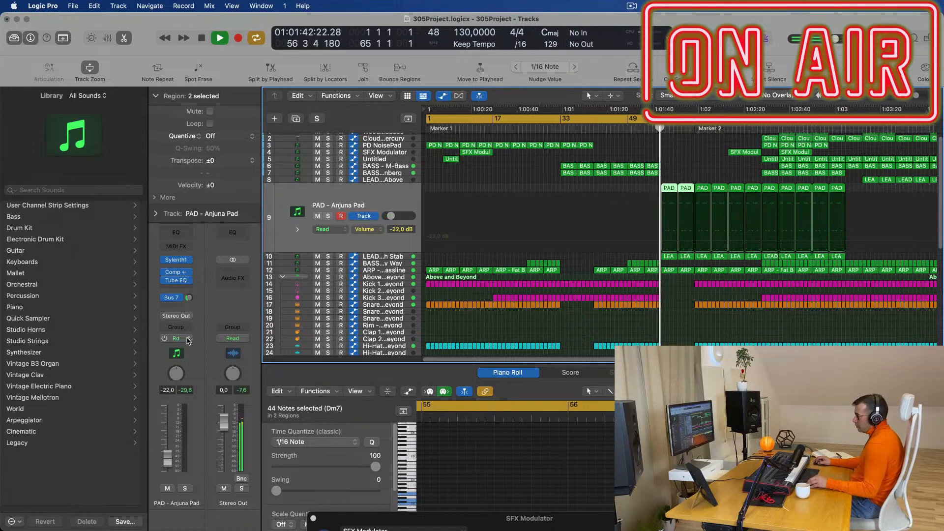
{"action": "left_click", "coordinate": [192, 317]}
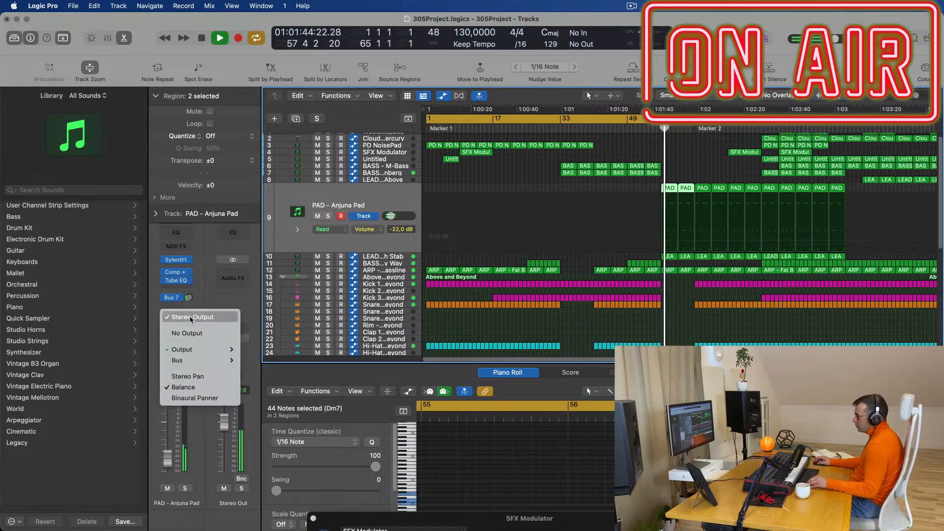
{"action": "mouse_move", "coordinate": [190, 361]}
{"action": "left_click", "coordinate": [300, 180]}
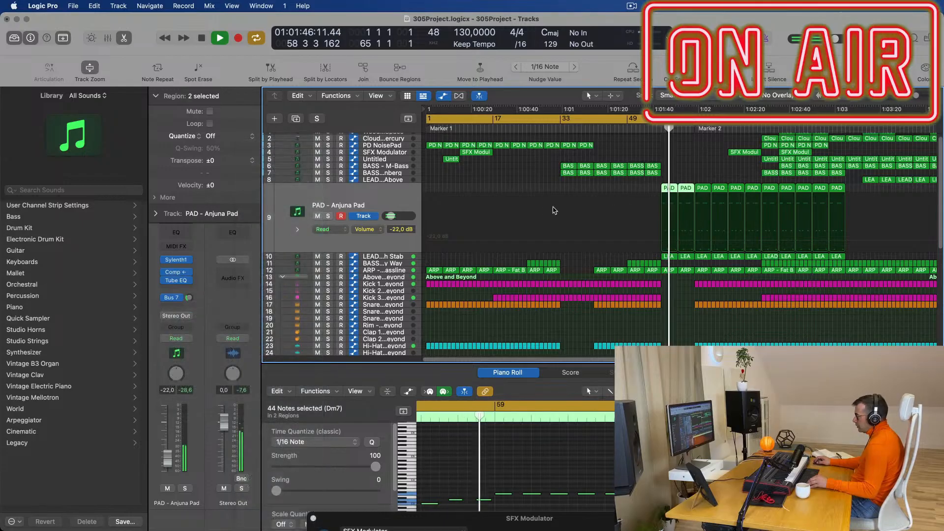
Route the LEAD - Tech Stab output to Bus 8 as well.
{"action": "left_click", "coordinate": [402, 260]}
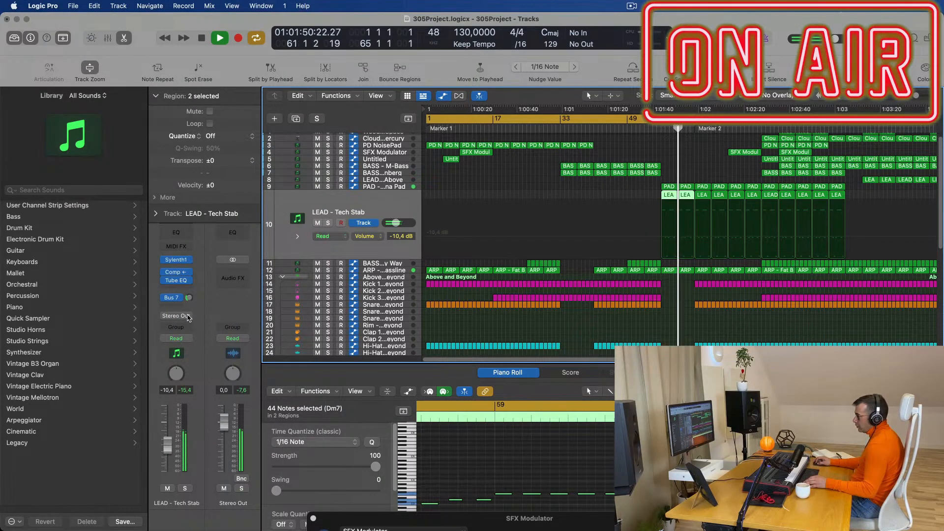
{"action": "left_click", "coordinate": [188, 317]}
{"action": "mouse_move", "coordinate": [195, 351]}
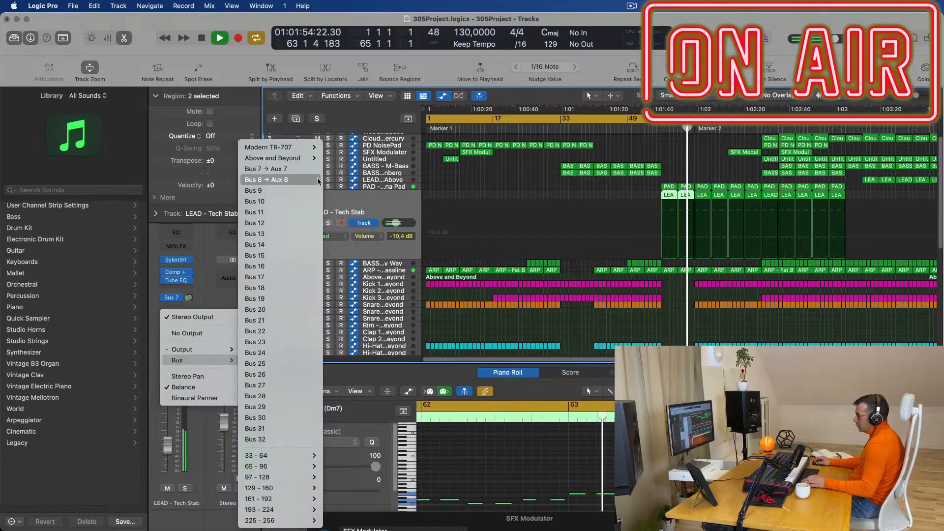
{"action": "left_click", "coordinate": [310, 180]}
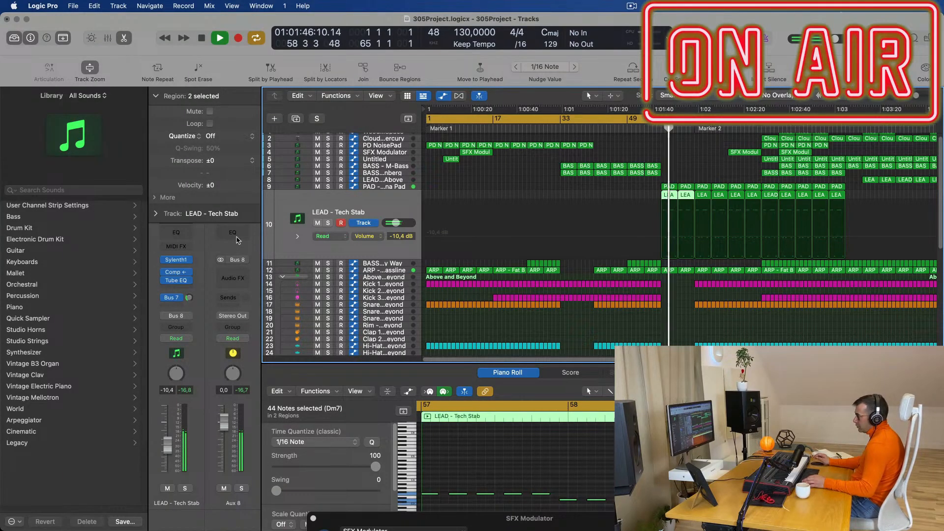
Add a Channel EQ to Aux 8, enable its high-cut band and pull the cutoff down into the low mids.
{"action": "left_click", "coordinate": [233, 232]}
{"action": "left_click", "coordinate": [837, 182]}
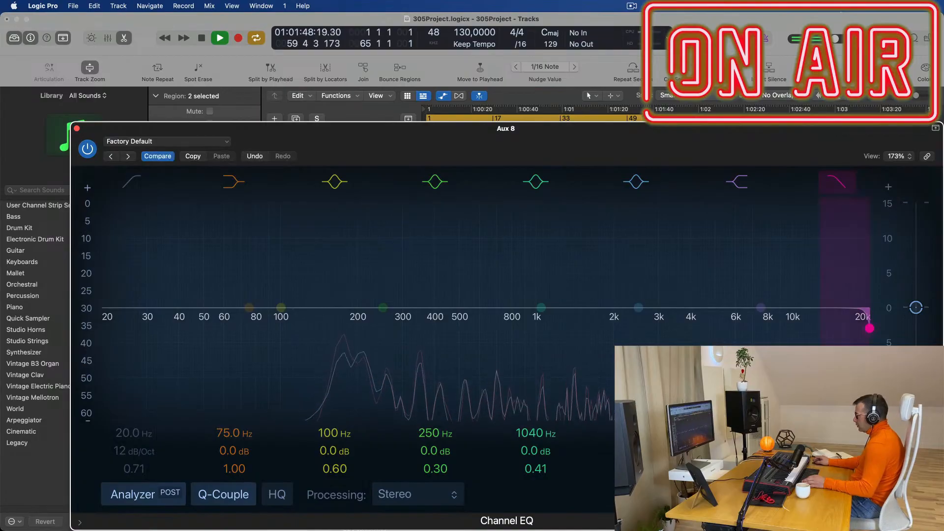
{"action": "left_click_drag", "start_coordinate": [870, 328], "coordinate": [410, 328]}
{"action": "left_click_drag", "start_coordinate": [418, 133], "coordinate": [566, 522]}
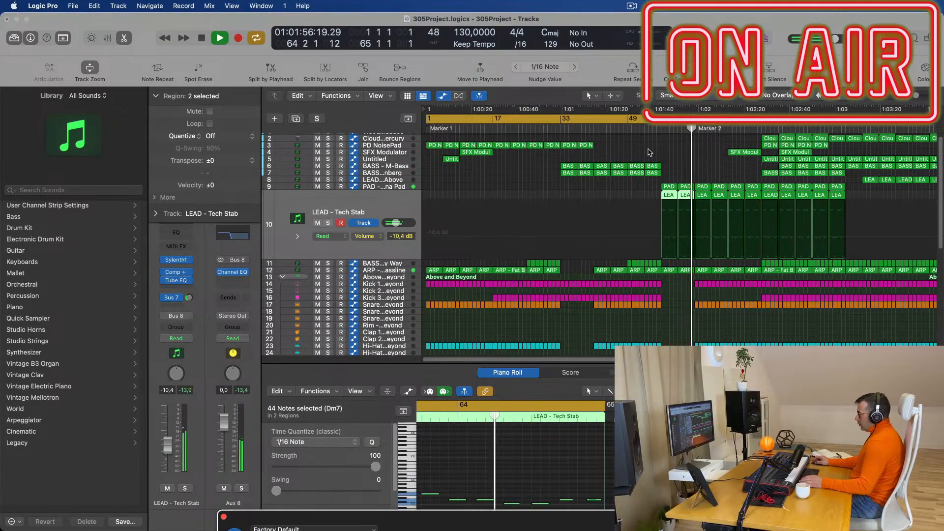
Replay from before bar 57 and set the Bus 7 sends of LEAD - Tech Stab and PAD - Anjuna Pad to minus infinity.
{"action": "left_click", "coordinate": [658, 132]}
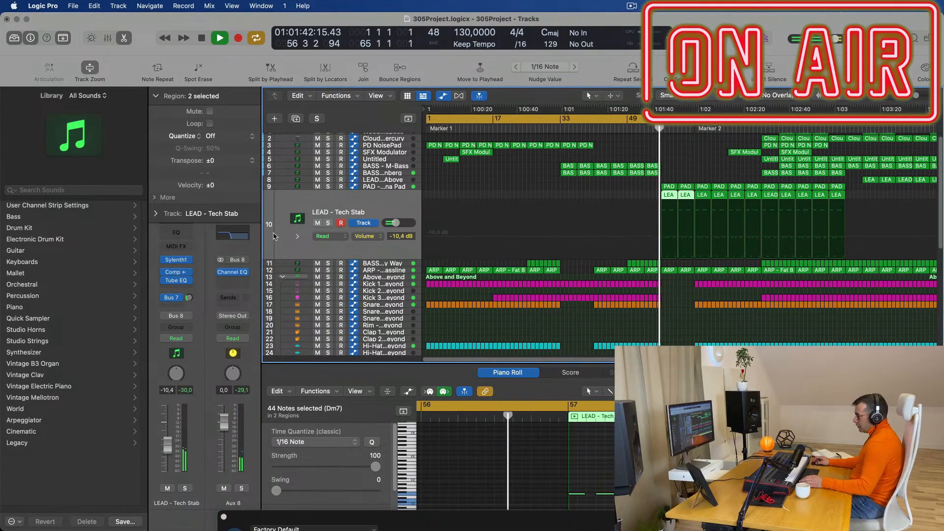
{"action": "left_click", "coordinate": [188, 298]}
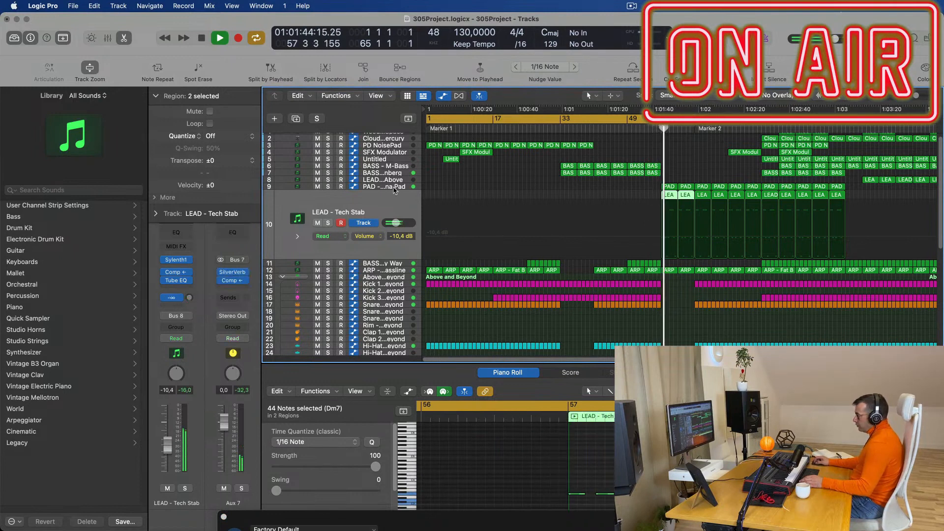
{"action": "left_click", "coordinate": [393, 187]}
{"action": "left_click", "coordinate": [188, 297]}
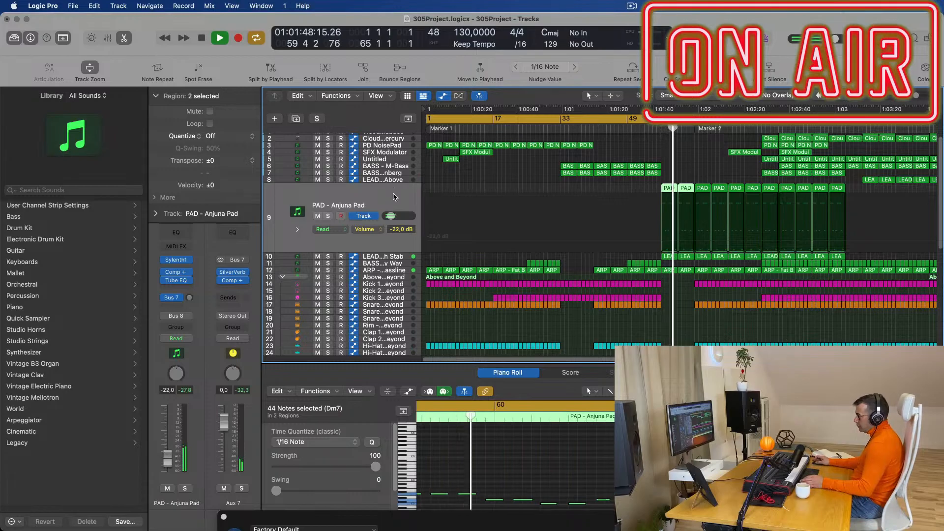
Add a Bus 7 send at about -7.1 dB to the Aux 7 channel and replay from just before bar 57.
{"action": "left_click", "coordinate": [227, 298]}
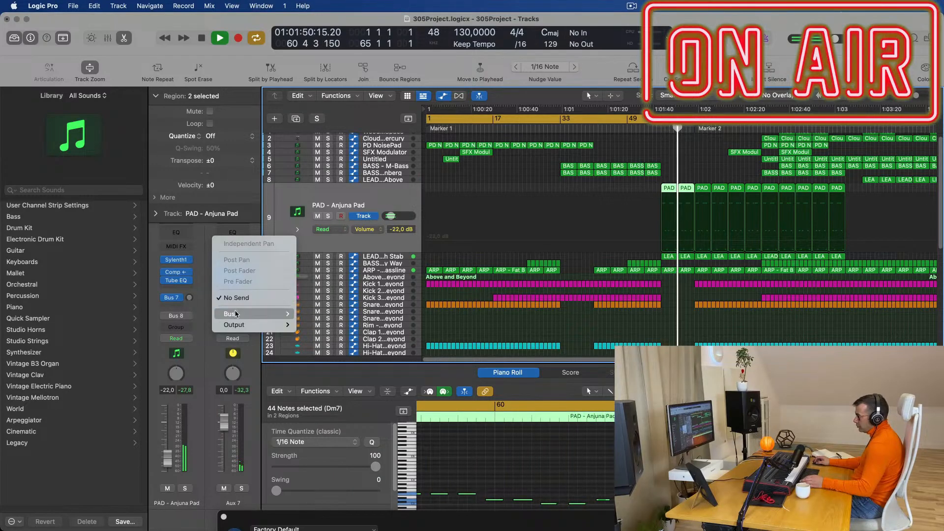
{"action": "mouse_move", "coordinate": [246, 314]}
{"action": "left_click", "coordinate": [337, 169]}
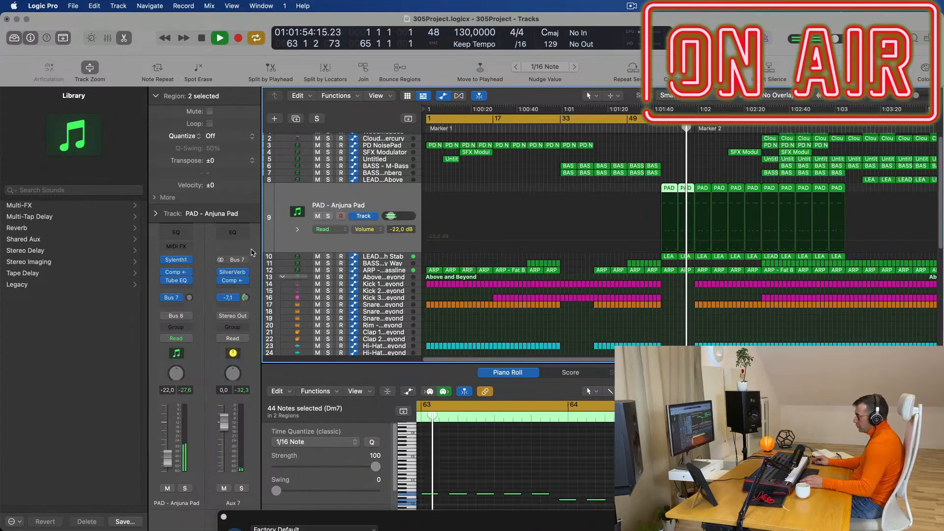
{"action": "left_click", "coordinate": [656, 130]}
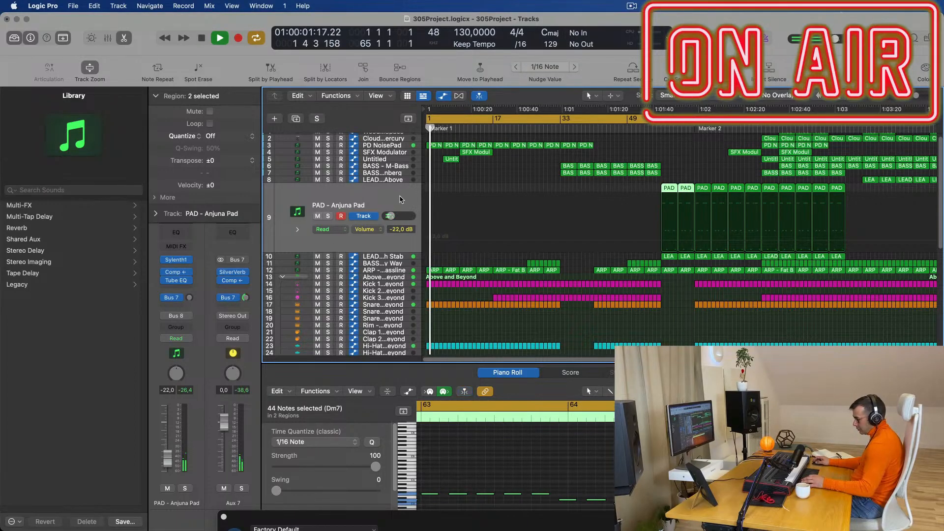
Examine the aux channels at the far end of the mixer while the opening plays, and stop playback.
{"action": "key", "text": "x"}
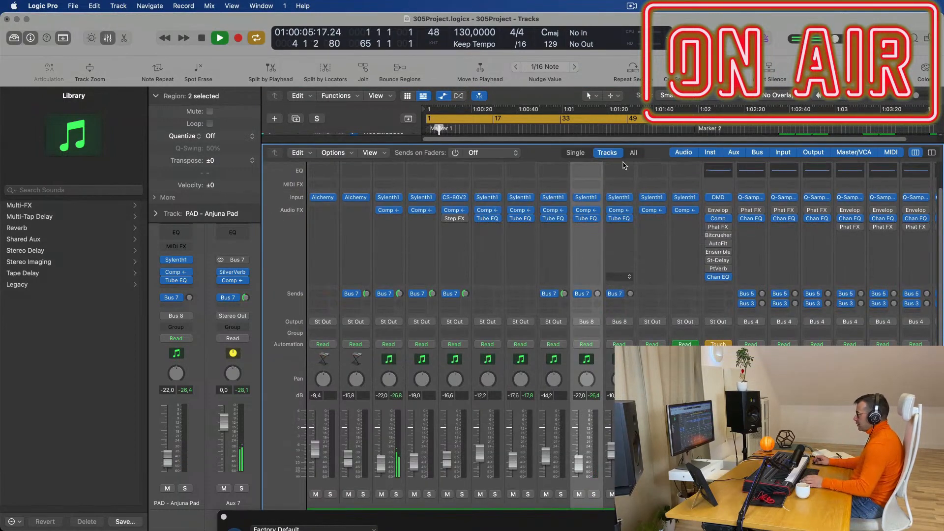
{"action": "scroll", "coordinate": [643, 281], "scroll_direction": "right", "scroll_amount": 15}
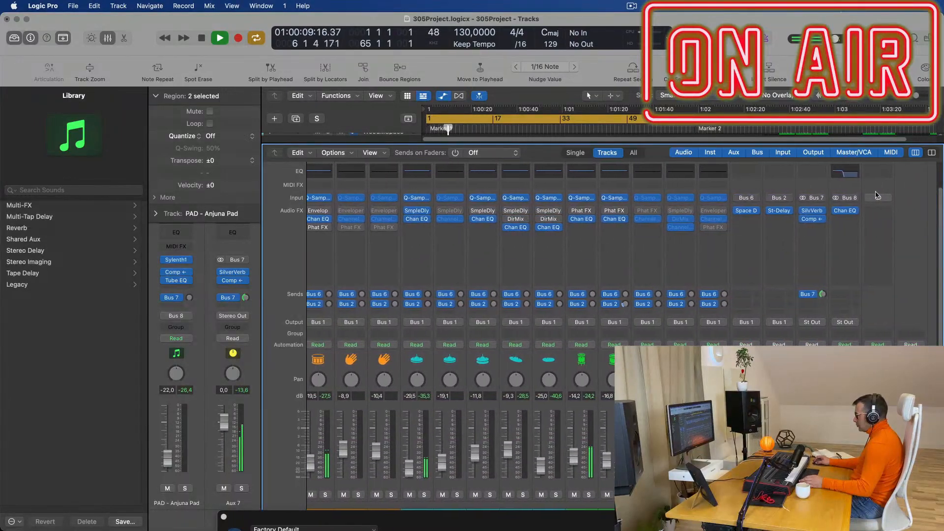
{"action": "left_click", "coordinate": [858, 174]}
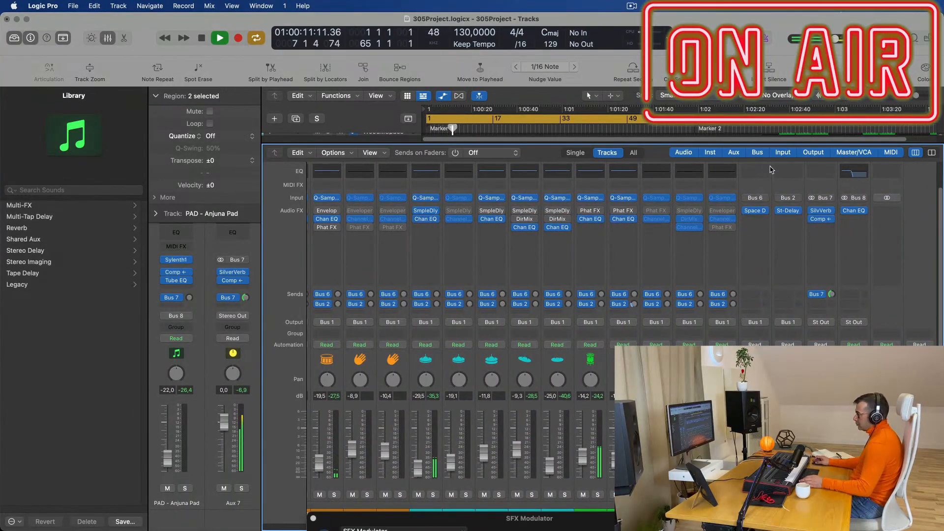
{"action": "key", "text": "x"}
{"action": "key", "text": "space"}
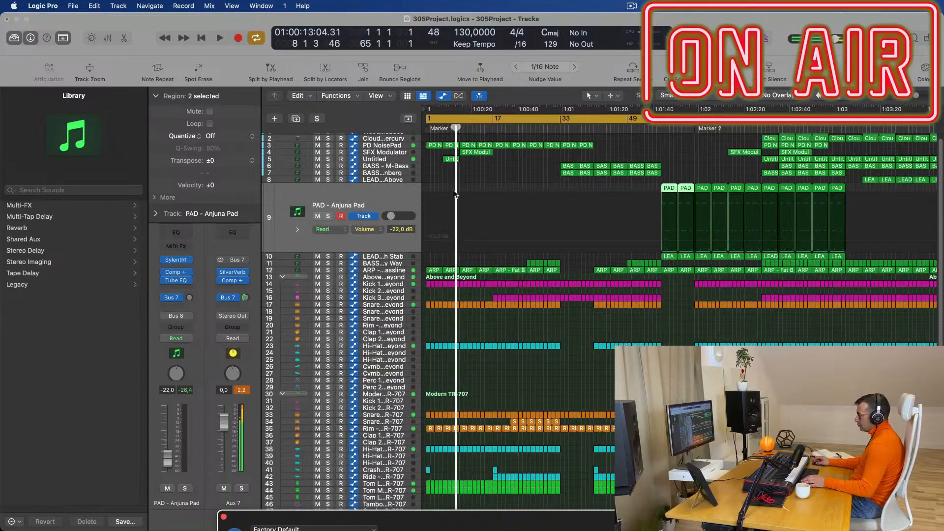
Select the Untitled CS-80V2 track and replay the opening from bar 1 to check its sound.
{"action": "left_click", "coordinate": [387, 159]}
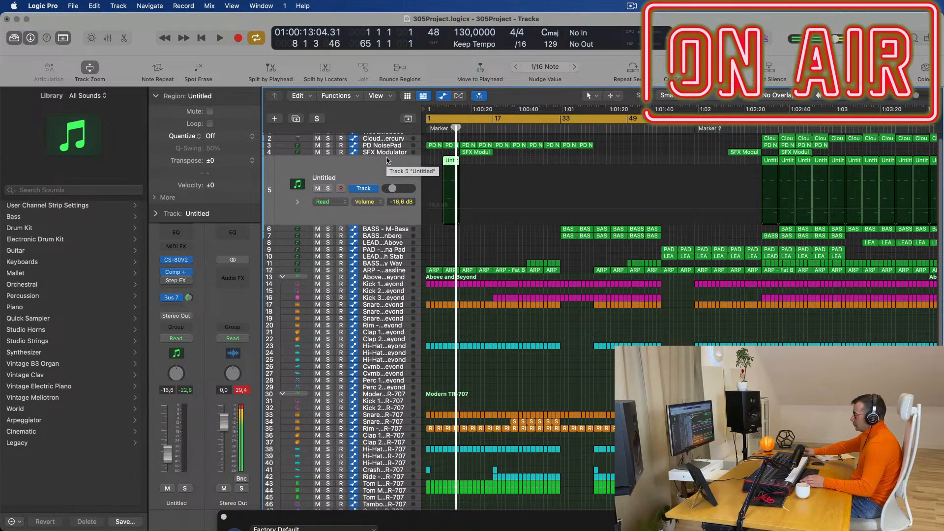
{"action": "key", "text": "Return"}
{"action": "key", "text": "space"}
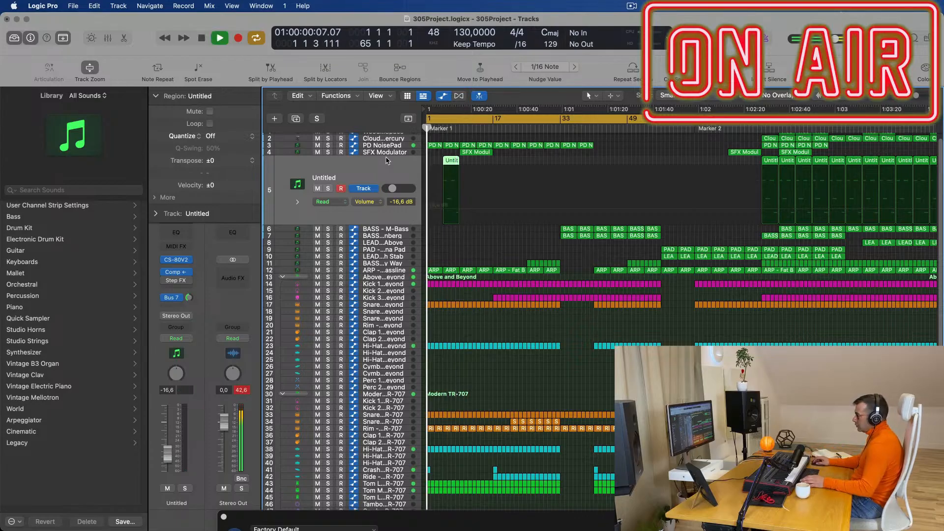
{"action": "key", "text": "space"}
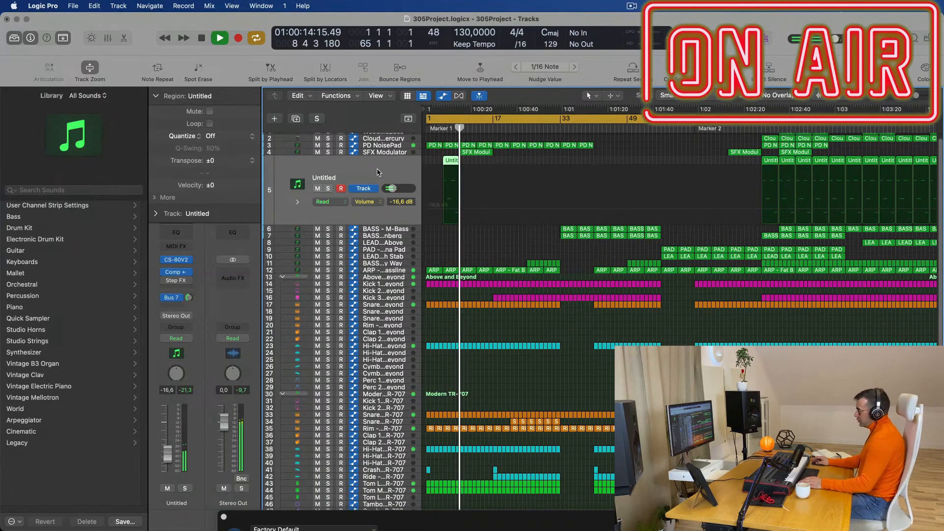
{"action": "key", "text": "space"}
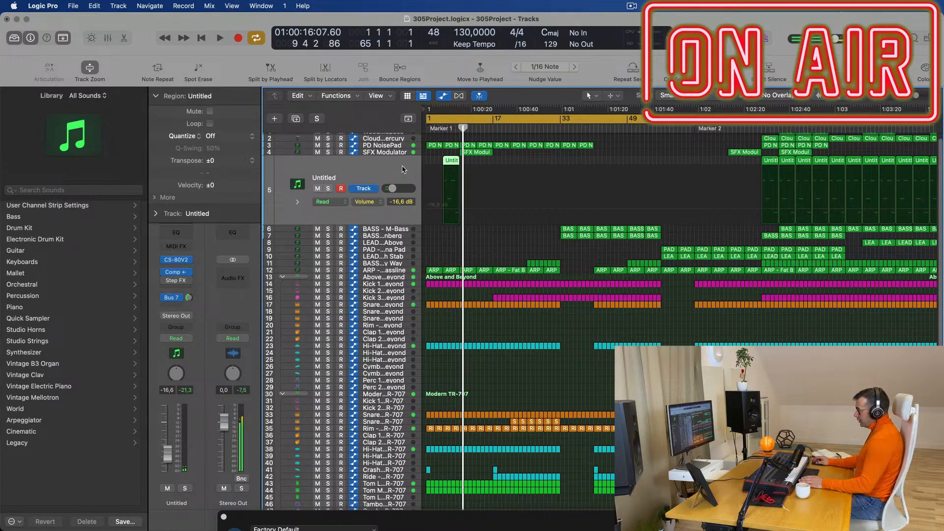
{"action": "key", "text": "Return"}
{"action": "key", "text": "space"}
{"action": "key", "text": "space"}
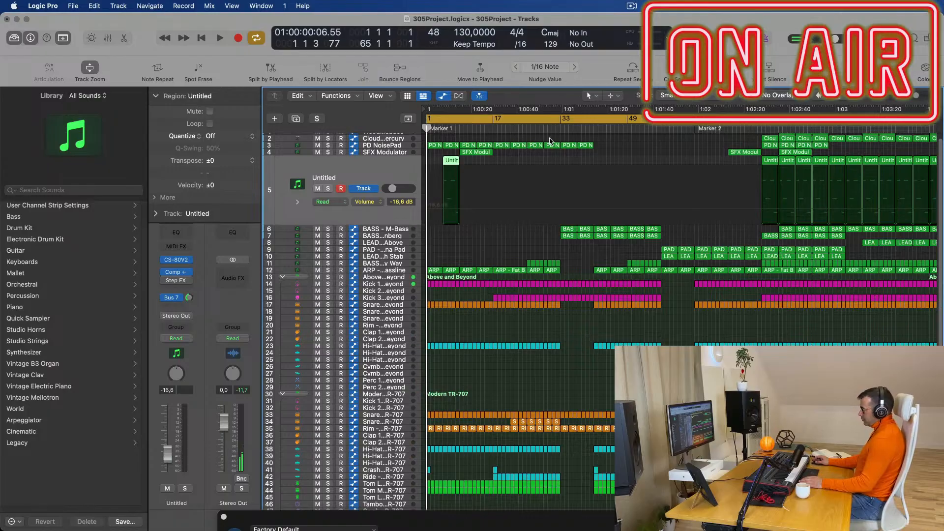
Bypass the CS-80V2 instrument on the Untitled track and replay from bar 1.
{"action": "key", "text": "space"}
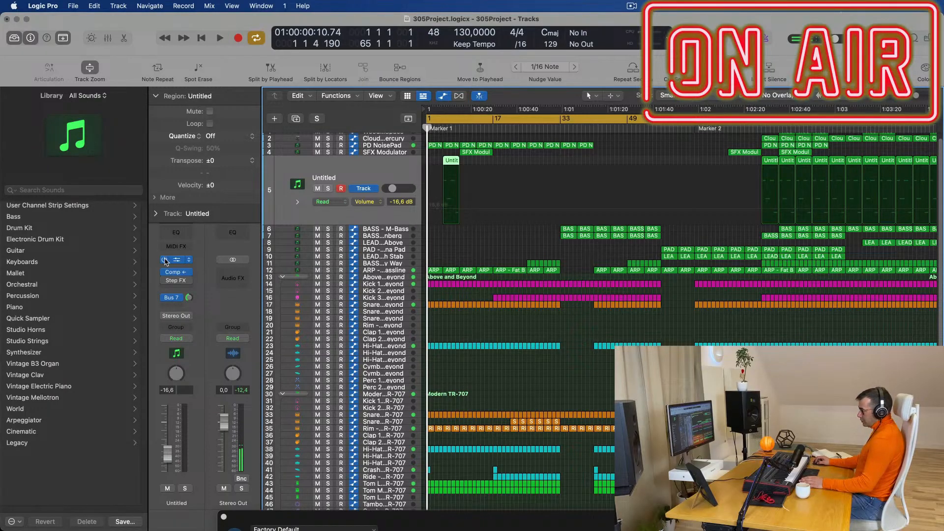
{"action": "left_click", "coordinate": [441, 128]}
{"action": "key", "text": "Return"}
{"action": "key", "text": "space"}
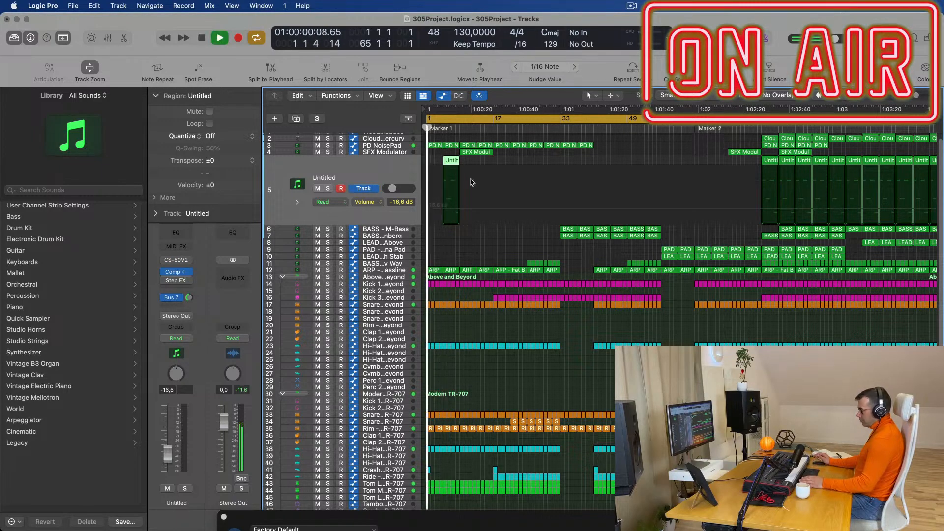
Play from bar 56, select LEAD - Tech Stab and create an arrangement track for its Aux 8 output channel.
{"action": "left_click", "coordinate": [658, 129]}
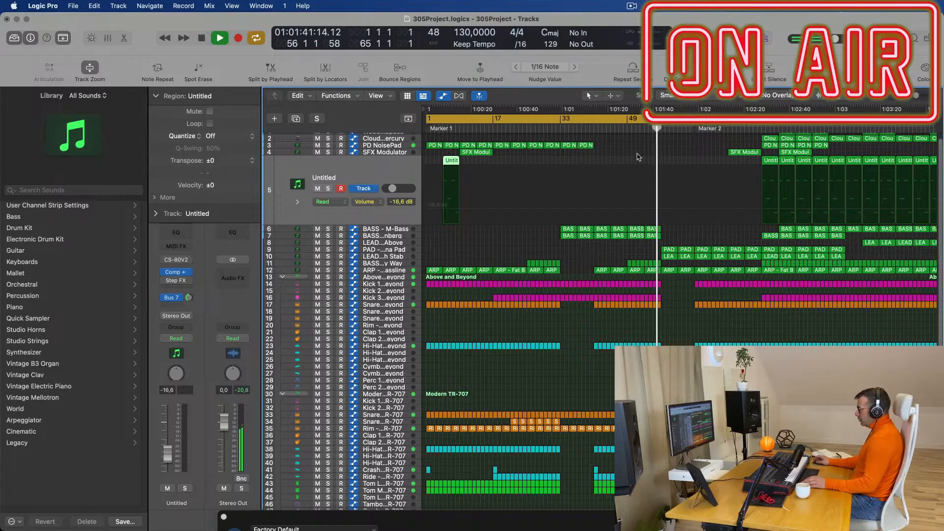
{"action": "left_click", "coordinate": [395, 257]}
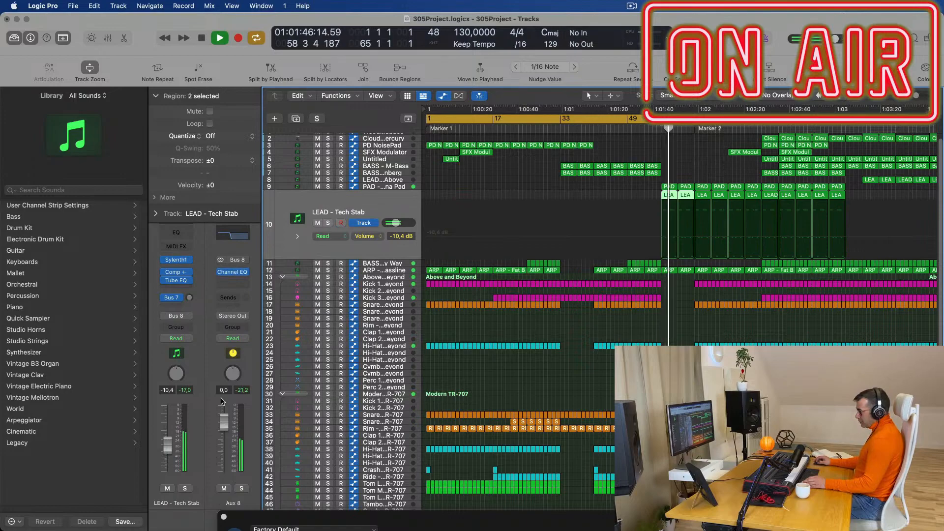
{"action": "right_click", "coordinate": [246, 502]}
{"action": "mouse_move", "coordinate": [272, 494]}
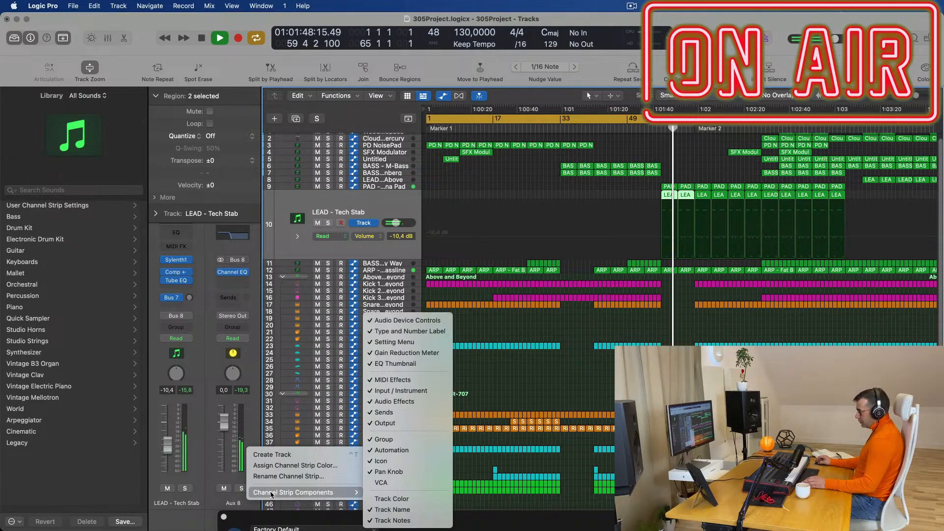
{"action": "left_click", "coordinate": [272, 454]}
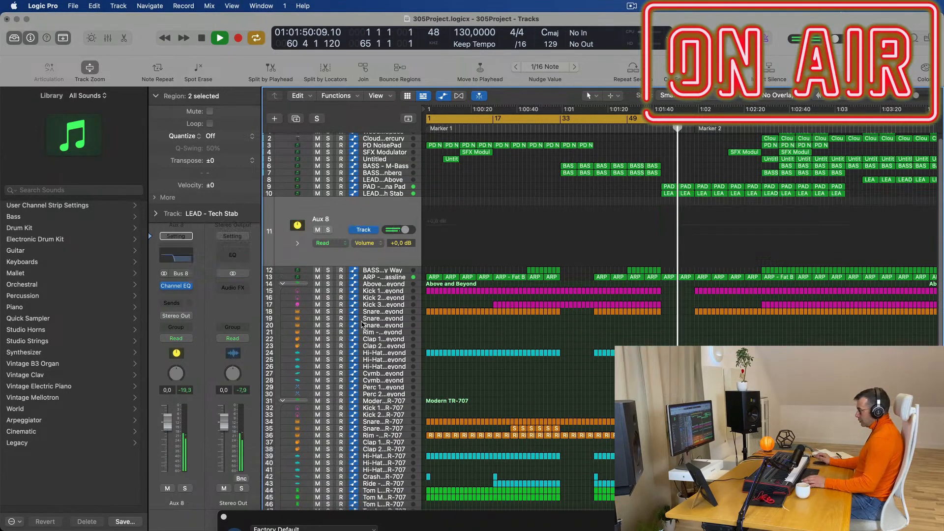
Set the Aux 8 automation mode to Touch and close the floating SFX Modulator instrument window.
{"action": "key", "text": "Return"}
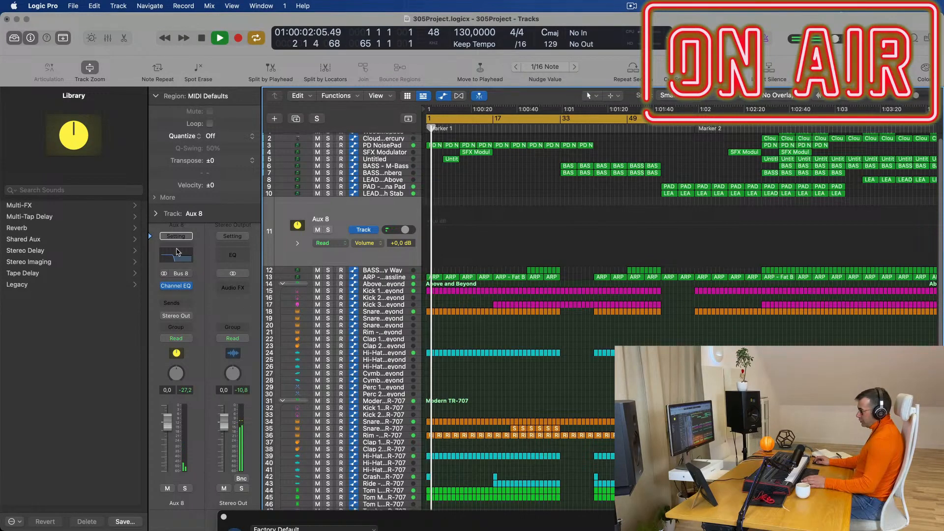
{"action": "left_click", "coordinate": [183, 339]}
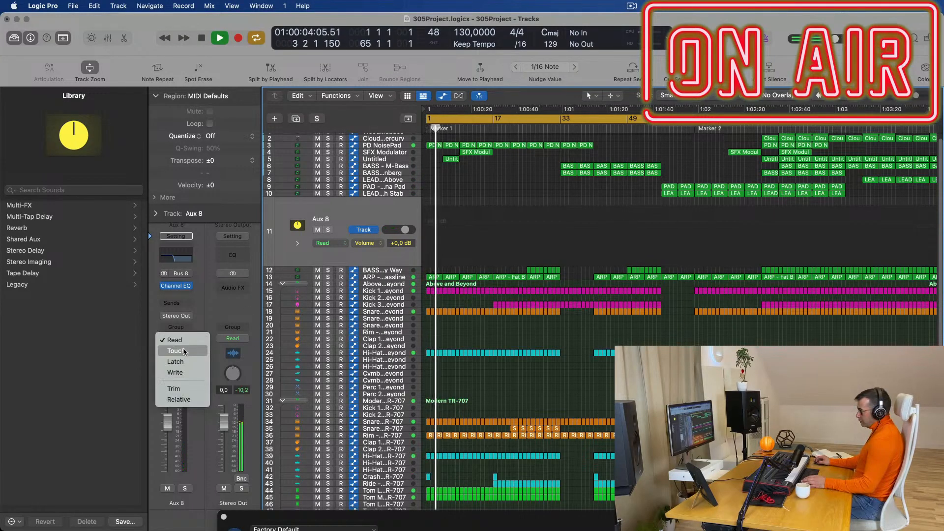
{"action": "left_click", "coordinate": [177, 272]}
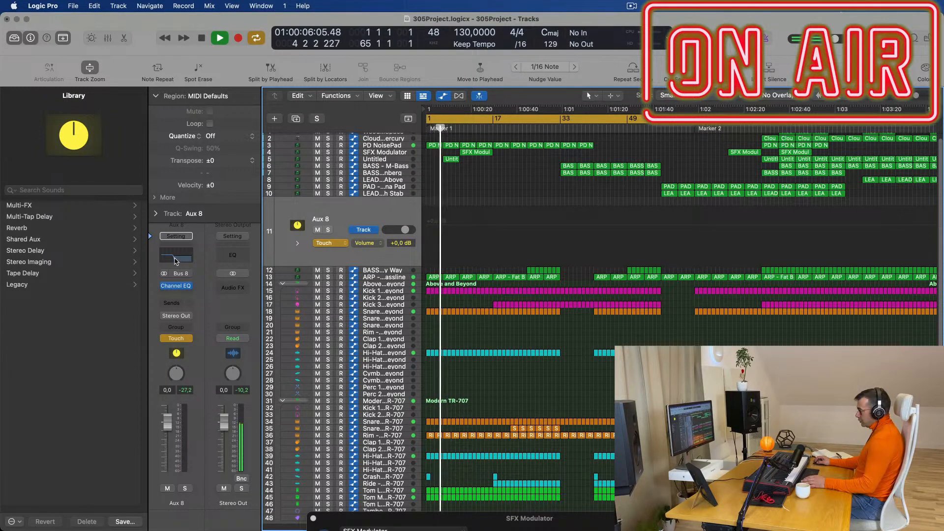
{"action": "left_click_drag", "start_coordinate": [499, 525], "coordinate": [366, 139]}
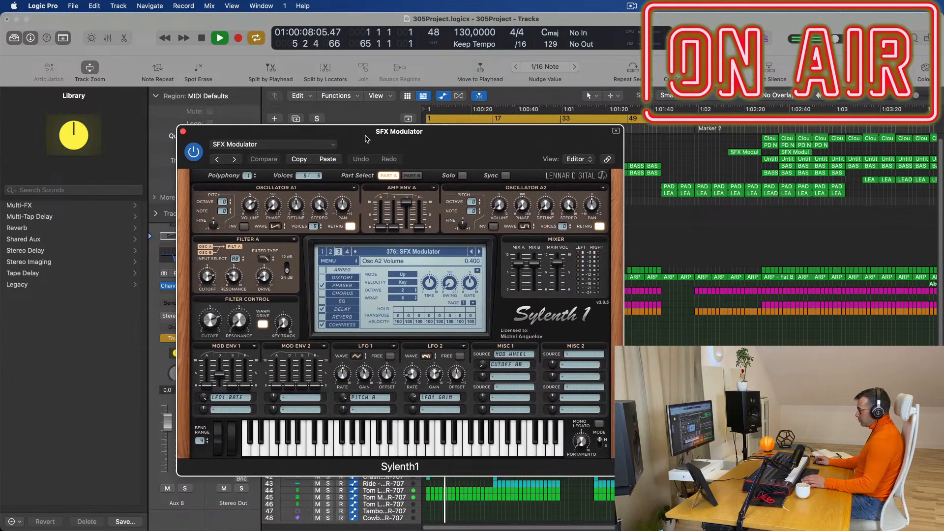
{"action": "left_click", "coordinate": [184, 133]}
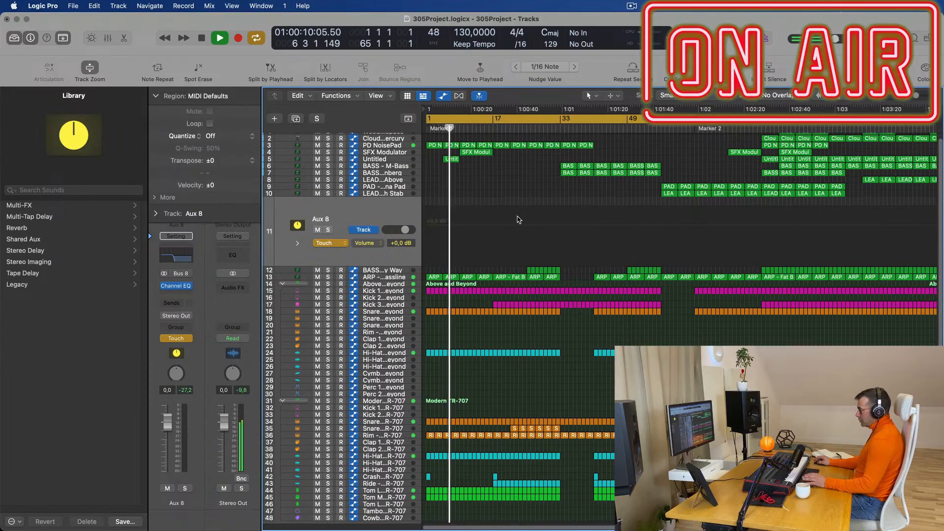
{"action": "scroll", "coordinate": [515, 204], "scroll_direction": "up", "scroll_amount": 1}
{"action": "key", "text": "space"}
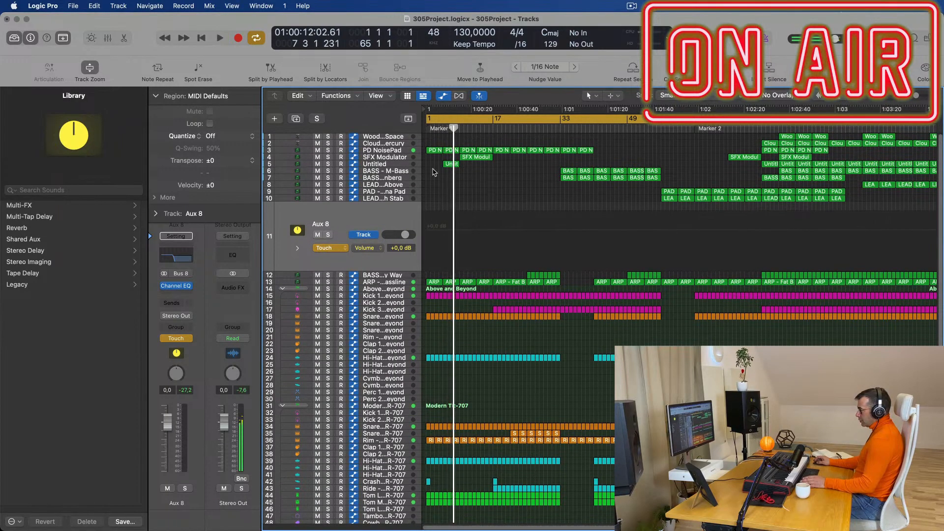
Select the PD NoisePad track and replay the opening from bar 1.
{"action": "left_click", "coordinate": [400, 153]}
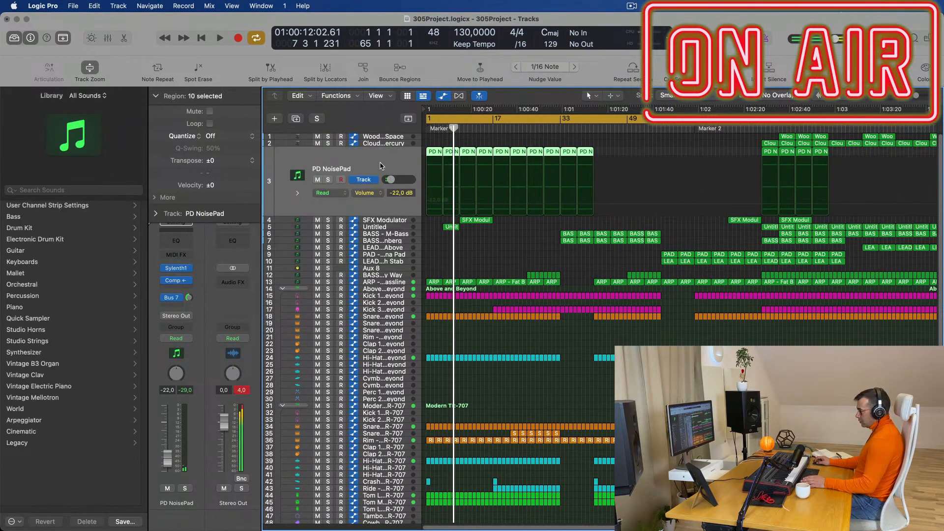
{"action": "key", "text": "Return"}
{"action": "key", "text": "space"}
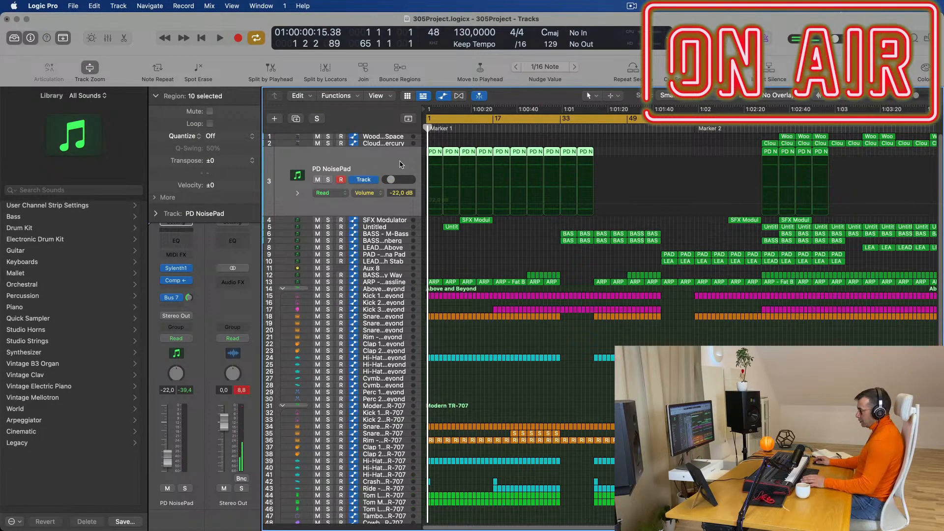
Inspect the Aux 7 reverb channel and its send in the mixer while the opening plays.
{"action": "key", "text": "x"}
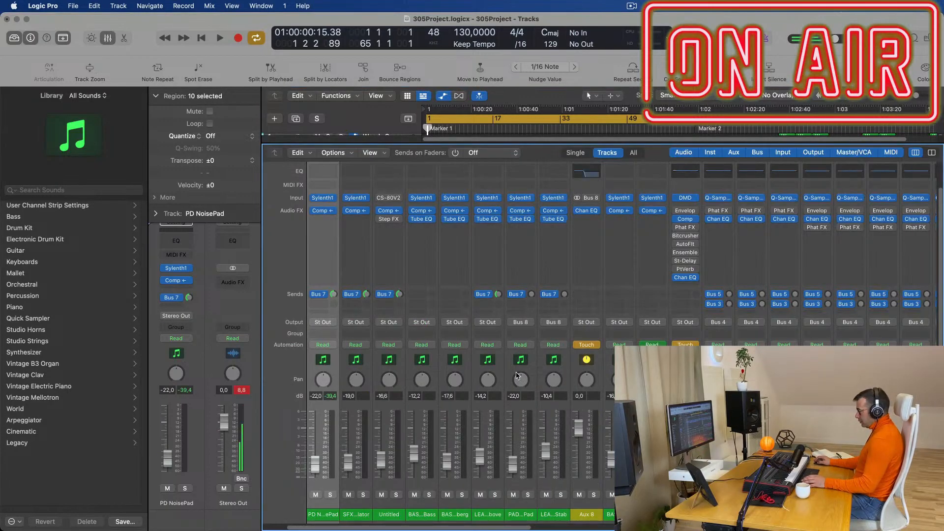
{"action": "scroll", "coordinate": [622, 339], "scroll_direction": "right", "scroll_amount": 20}
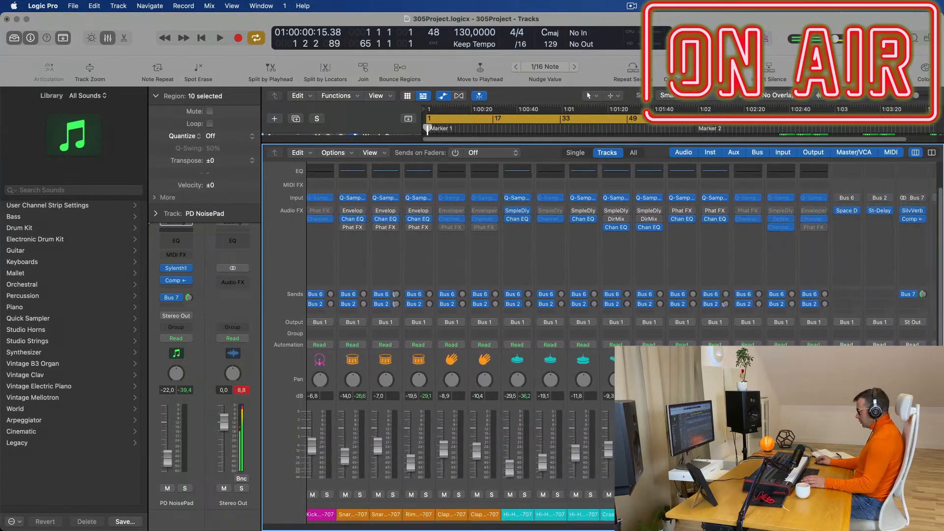
{"action": "key", "text": "space"}
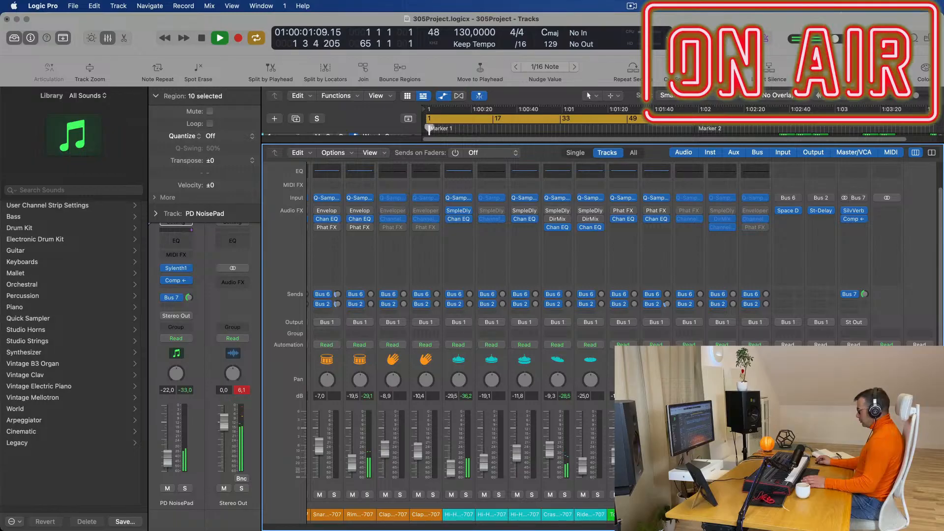
{"action": "left_click", "coordinate": [854, 260]}
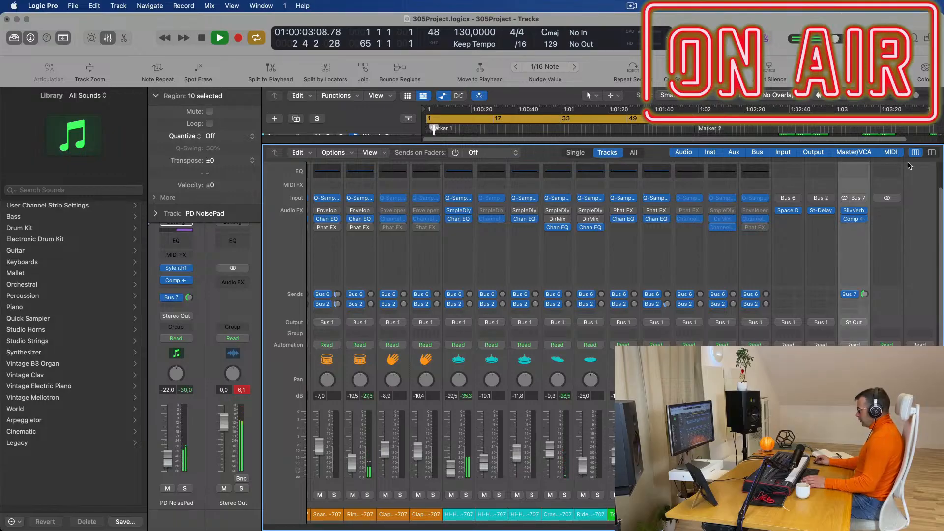
{"action": "scroll", "coordinate": [864, 241], "scroll_direction": "right", "scroll_amount": 2}
{"action": "scroll", "coordinate": [861, 245], "scroll_direction": "left", "scroll_amount": 2}
{"action": "key", "text": "space"}
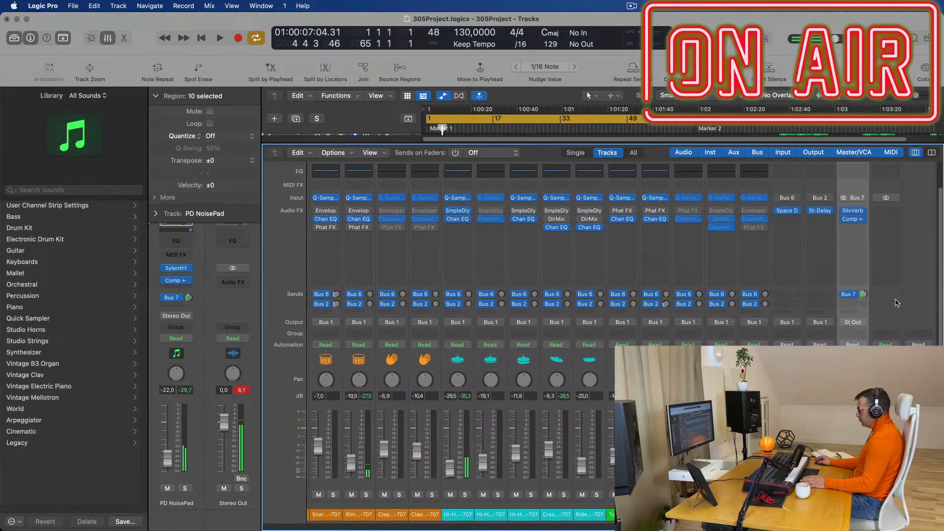
Turn the Bus 7 send on Aux 7 down to minus infinity and switch that slot to No Send.
{"action": "left_click", "coordinate": [854, 295]}
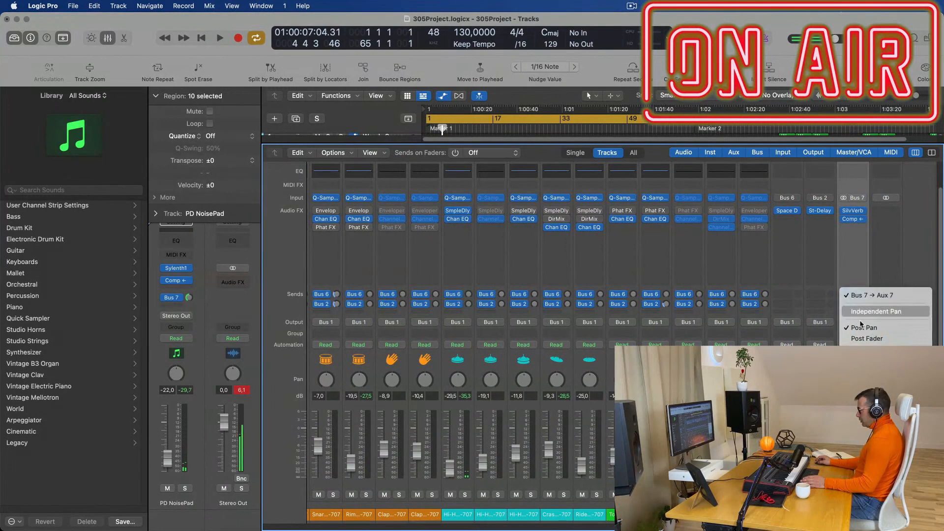
{"action": "left_click", "coordinate": [885, 255]}
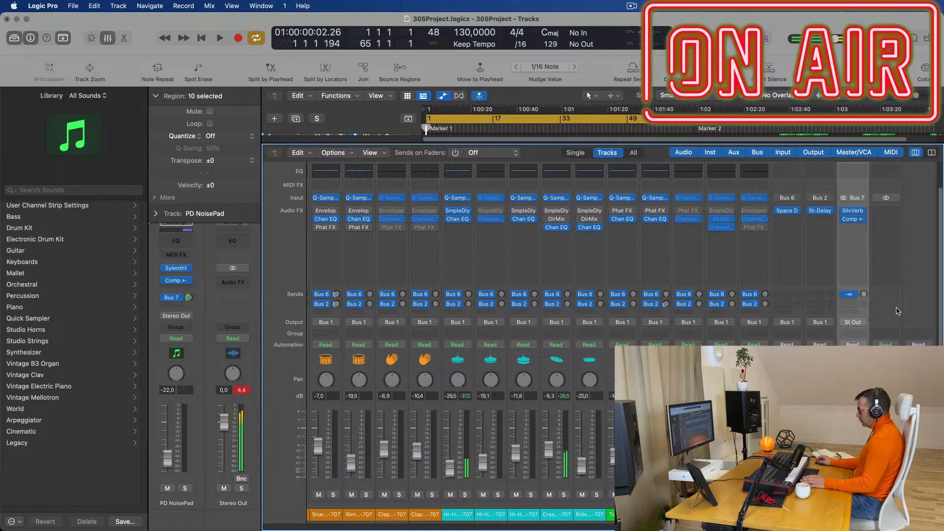
{"action": "left_click", "coordinate": [855, 295]}
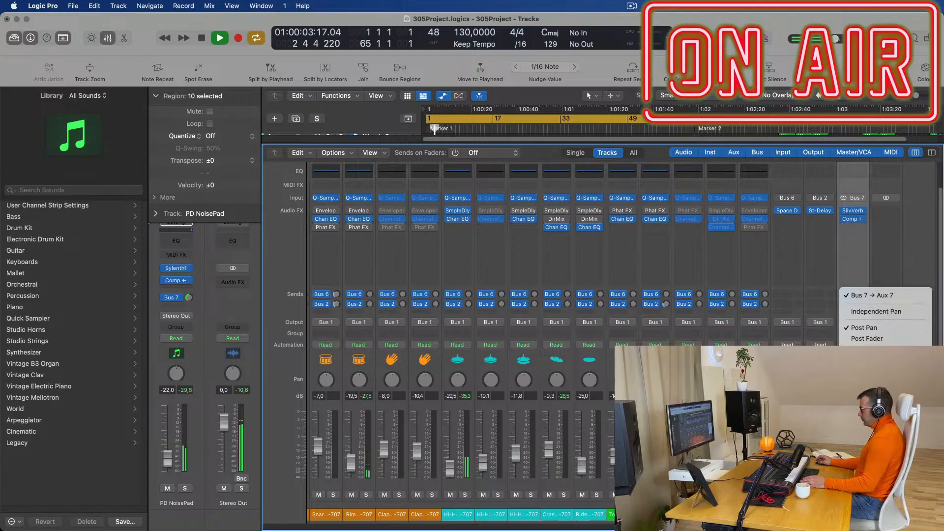
{"action": "left_click", "coordinate": [867, 365]}
{"action": "key", "text": "space"}
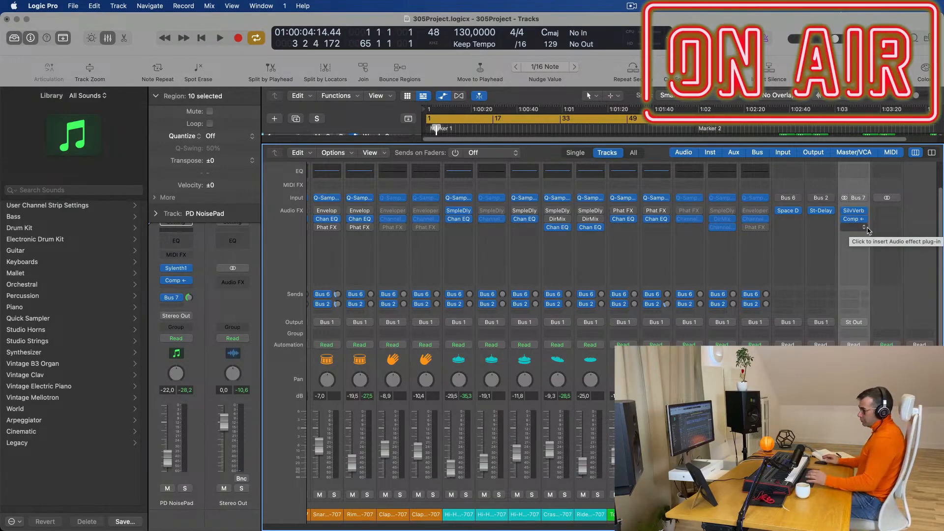
Close the mixer and replay the opening from bar 1 in the arrangement.
{"action": "key", "text": "Return"}
{"action": "key", "text": "space"}
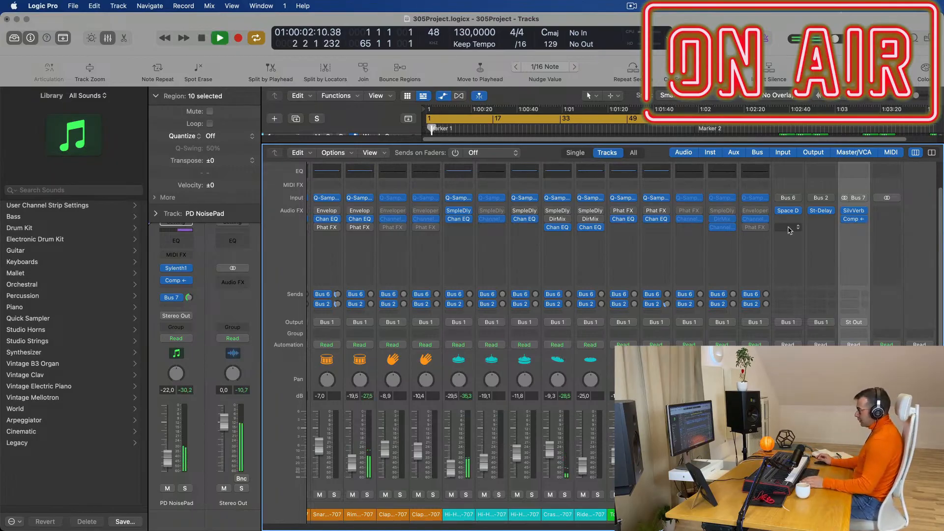
{"action": "key", "text": "x"}
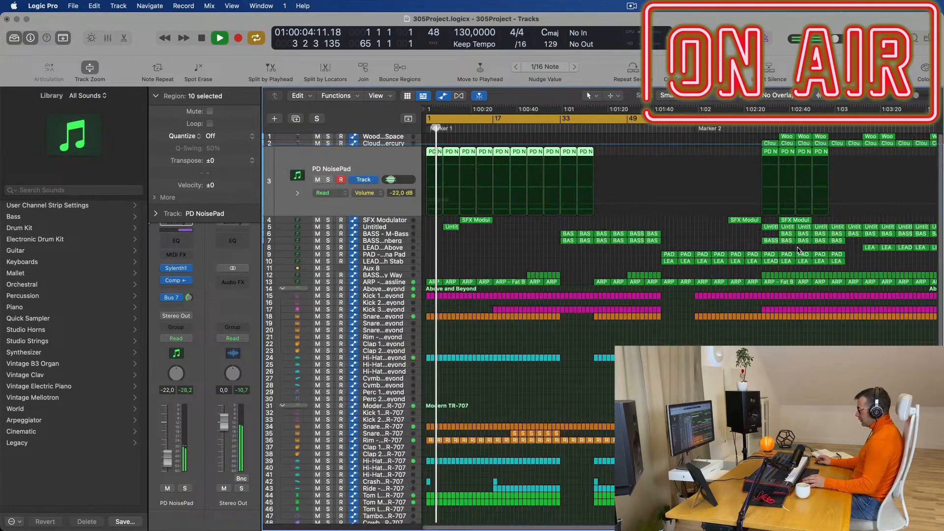
{"action": "key", "text": "space"}
{"action": "key", "text": "Return"}
{"action": "key", "text": "space"}
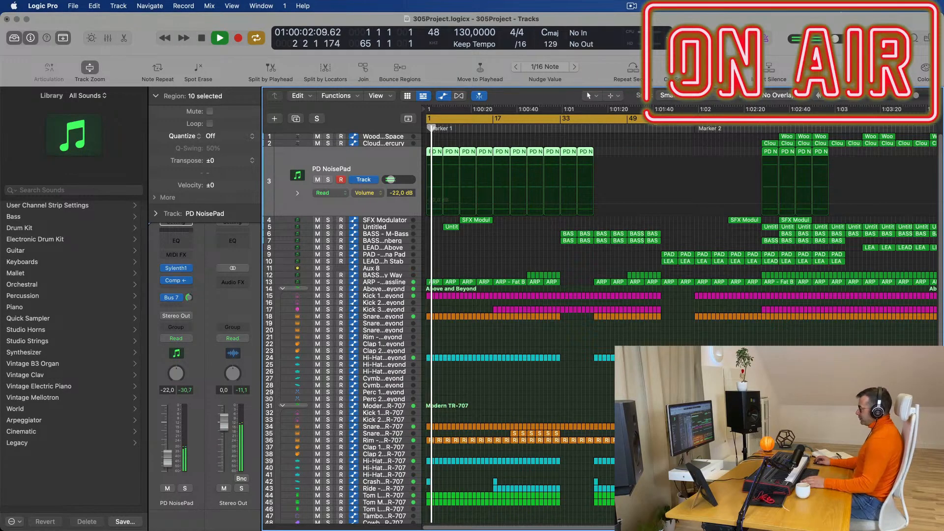
Set the cycle range to bars 57 to 73 and open the Channel EQ on the Aux 8 track.
{"action": "left_click_drag", "start_coordinate": [662, 119], "coordinate": [713, 151]}
{"action": "left_click", "coordinate": [392, 269]}
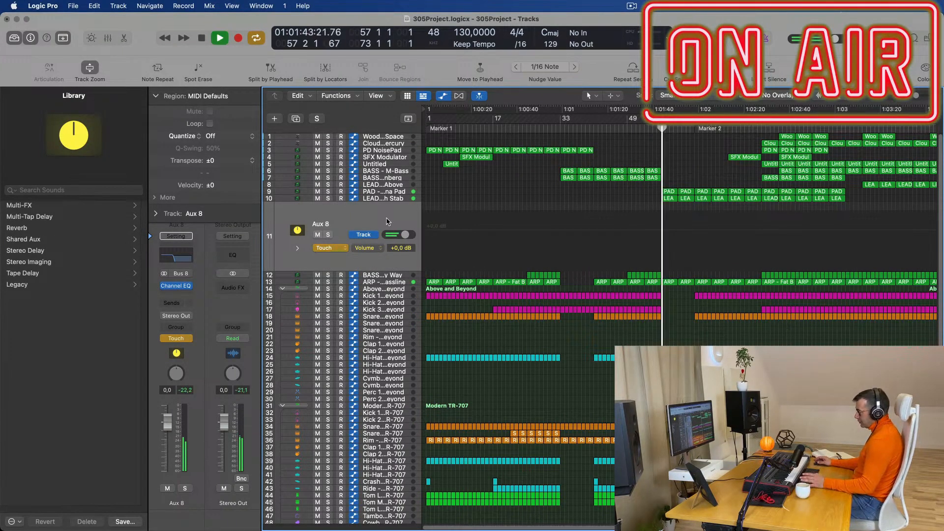
{"action": "left_click", "coordinate": [173, 261]}
Shrink the Channel EQ window to 122%, write a short high-cut frequency move on Aux 8 during playback, and close the window.
{"action": "left_click_drag", "start_coordinate": [396, 510], "coordinate": [247, 69]}
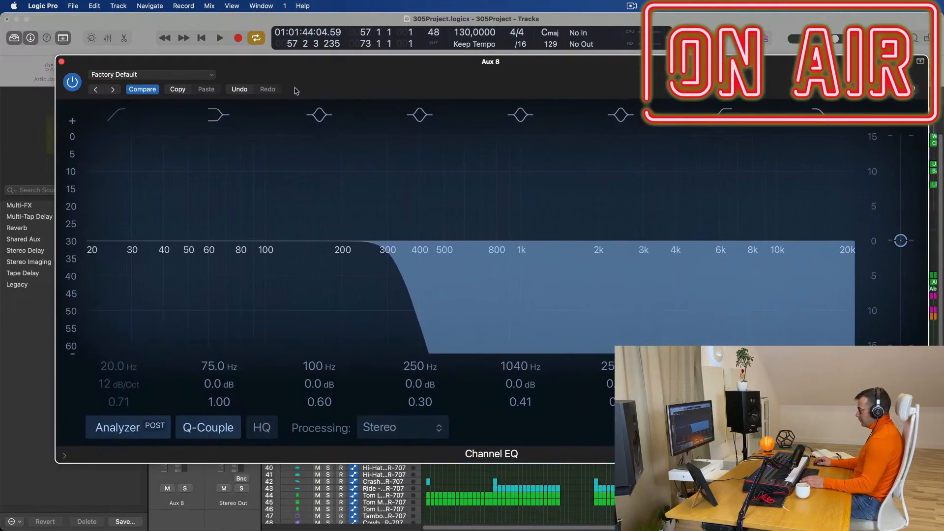
{"action": "left_click_drag", "start_coordinate": [927, 462], "coordinate": [667, 341]}
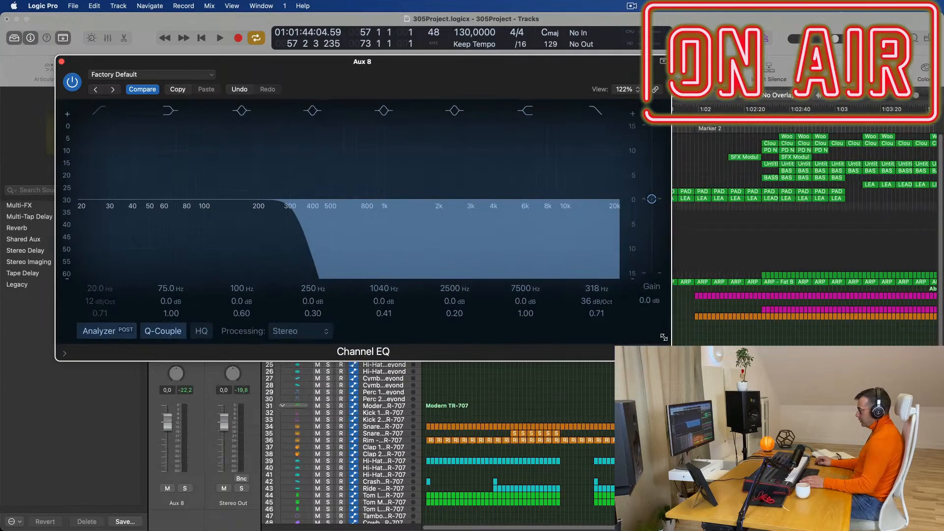
{"action": "left_click_drag", "start_coordinate": [490, 71], "coordinate": [600, 179]}
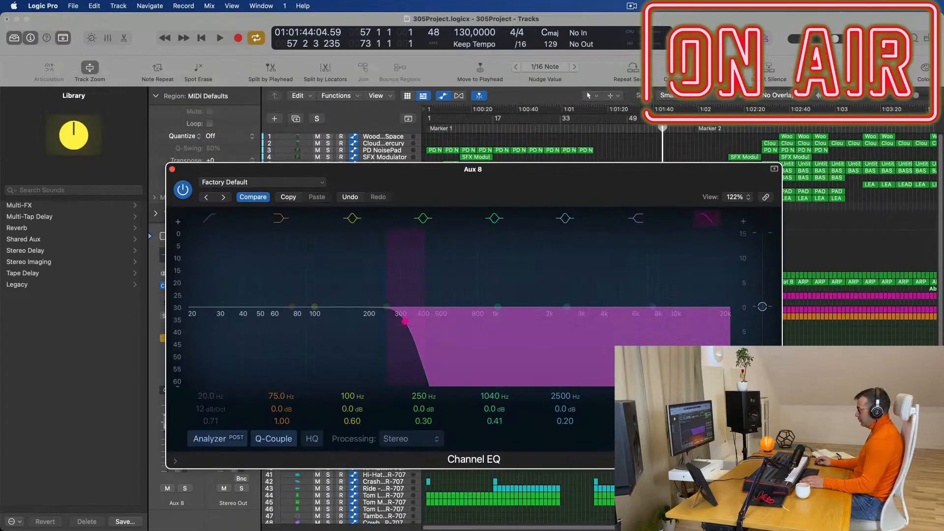
{"action": "key", "text": "space"}
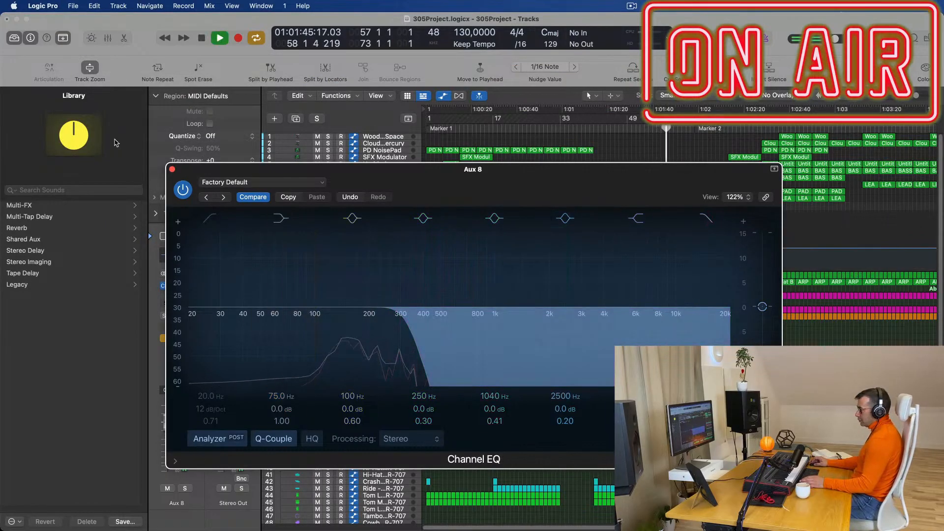
{"action": "left_click", "coordinate": [172, 169]}
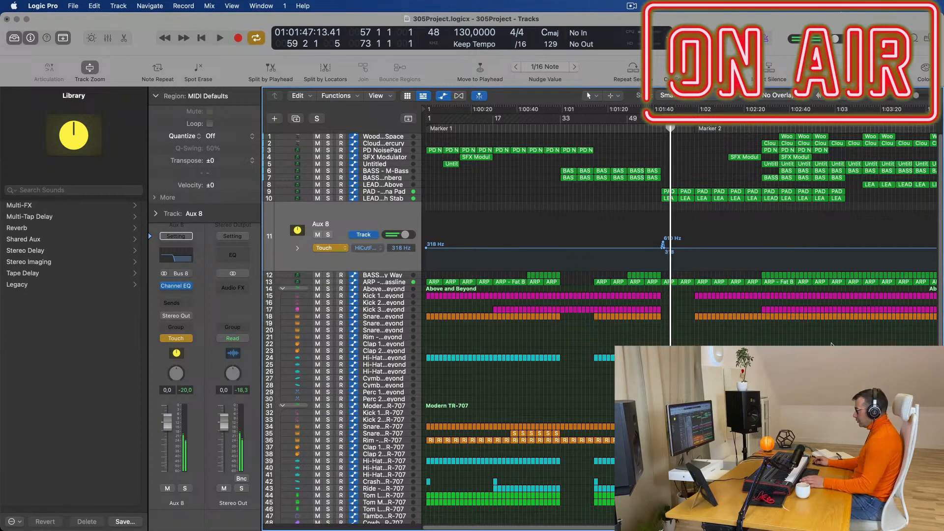
Shape Aux 8's High Cut Frequency automation into a rise from 190 Hz at bar 57 to 3500 Hz near bar 65.
{"action": "mouse_move", "coordinate": [674, 248]}
{"action": "left_mouse_down"}
{"action": "mouse_move", "coordinate": [653, 252]}
{"action": "mouse_move", "coordinate": [695, 245]}
{"action": "mouse_move", "coordinate": [698, 229]}
{"action": "left_mouse_up"}
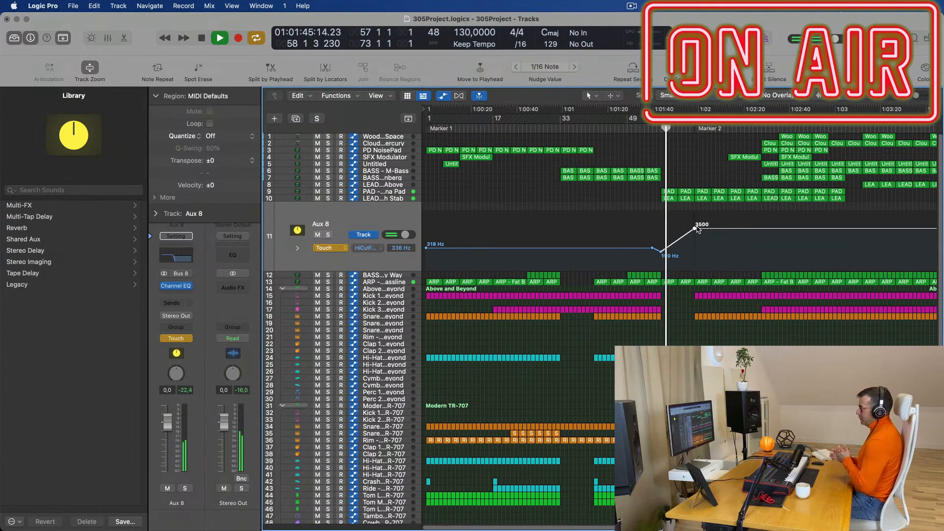
{"action": "key", "text": "space"}
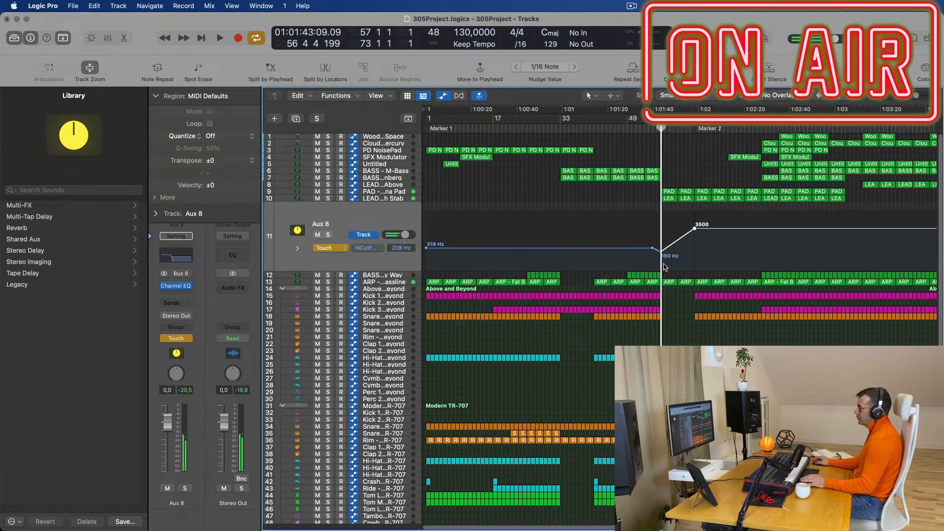
Lower the ARP - Fat Bassline FilterCtl Cutoff automation to 0.810 just after bar 57 and flatten it through bars 61 to 65.
{"action": "left_click", "coordinate": [389, 283]}
{"action": "key", "text": "space"}
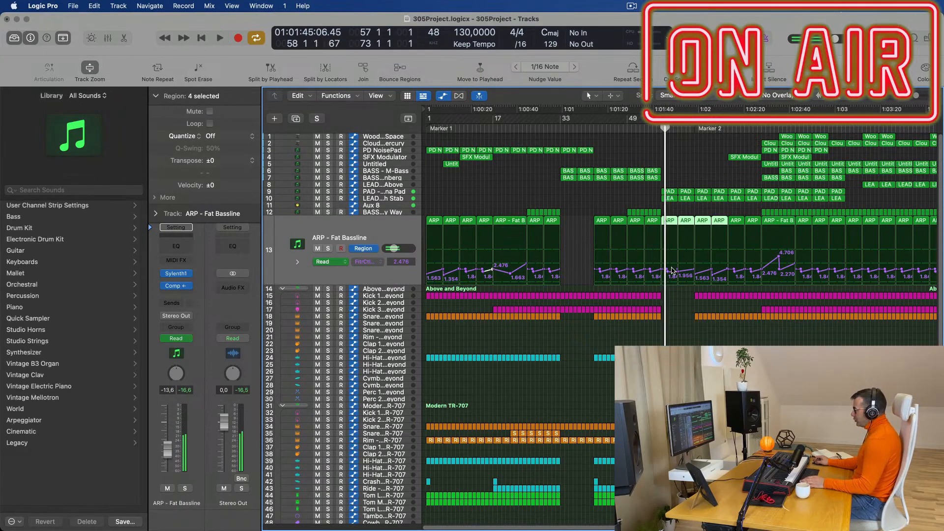
{"action": "left_click", "coordinate": [672, 270]}
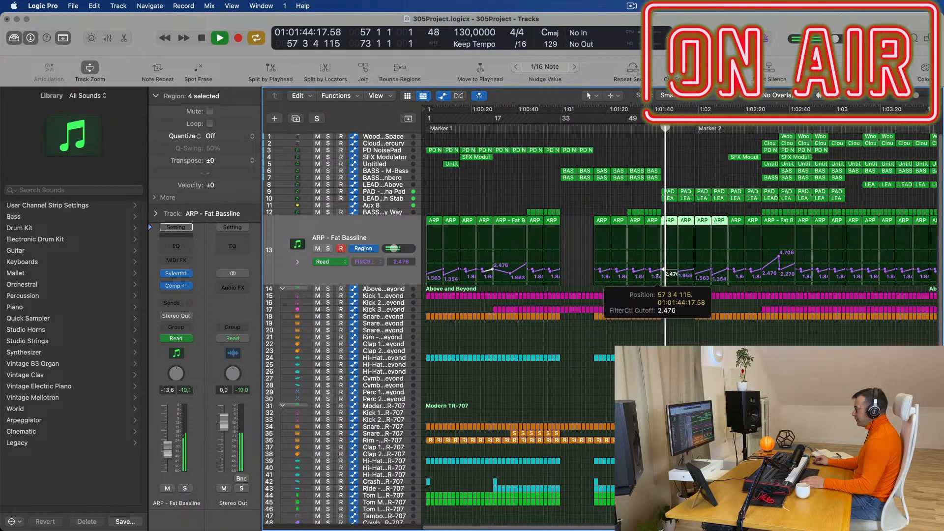
{"action": "left_click_drag", "start_coordinate": [664, 270], "coordinate": [664, 280]}
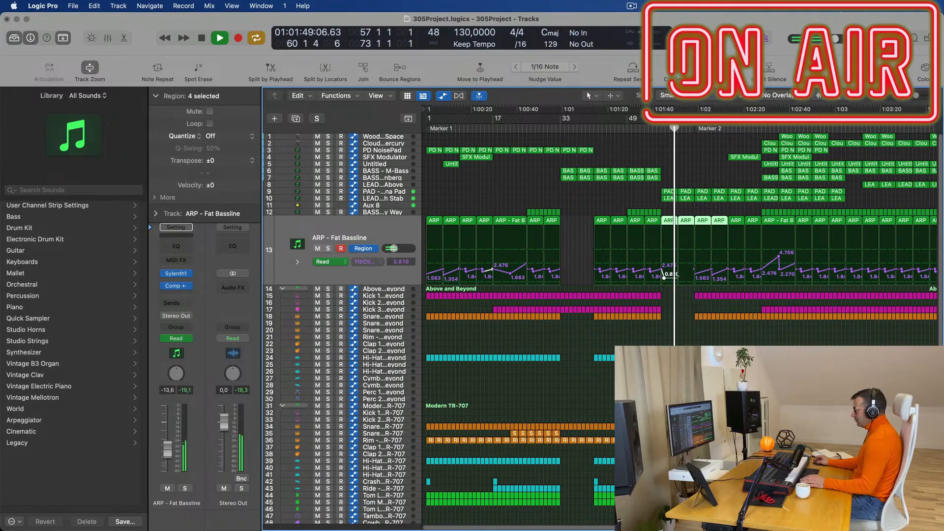
{"action": "scroll", "coordinate": [687, 279], "scroll_direction": "right", "scroll_amount": 5}
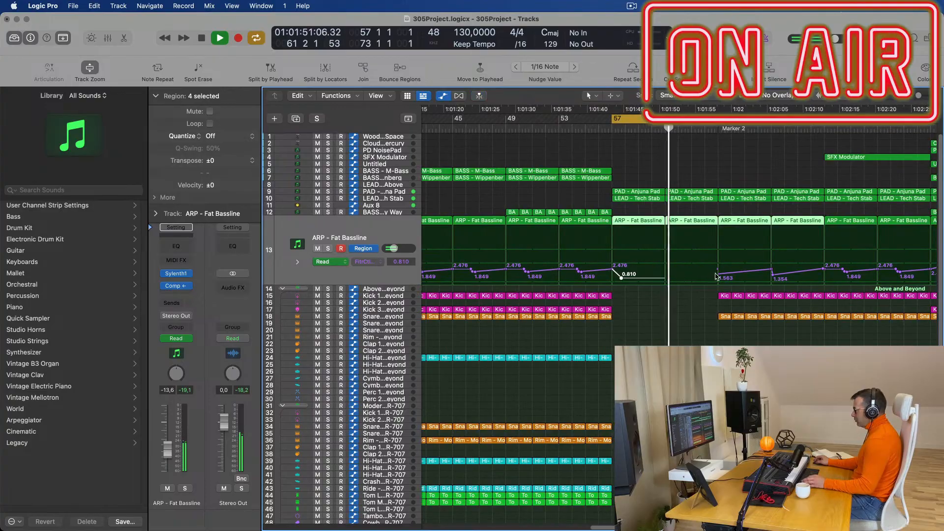
{"action": "left_click_drag", "start_coordinate": [718, 274], "coordinate": [693, 273]}
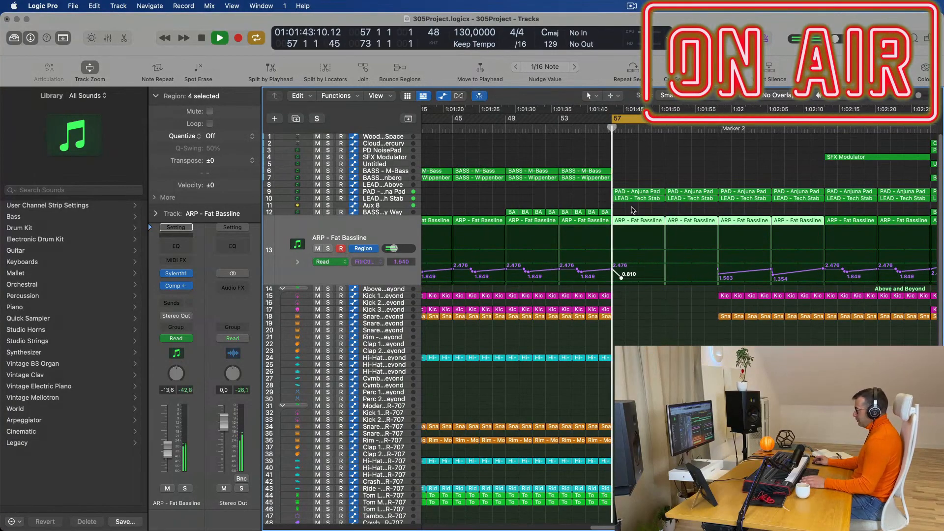
Join the four selected ARP - Fat Bassline regions from bar 57 and turn their cutoff automation into a ramp starting at 1.230.
{"action": "key", "text": "super+j"}
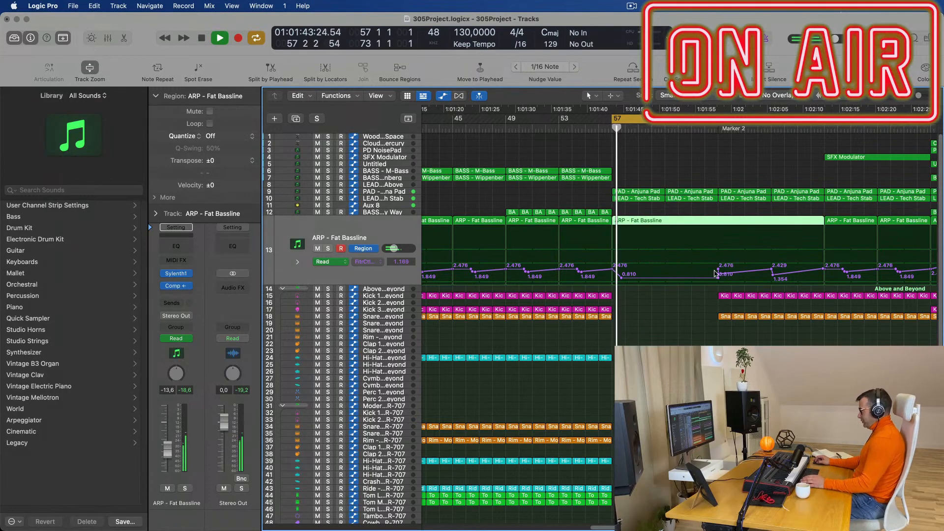
{"action": "left_click_drag", "start_coordinate": [721, 281], "coordinate": [619, 273]}
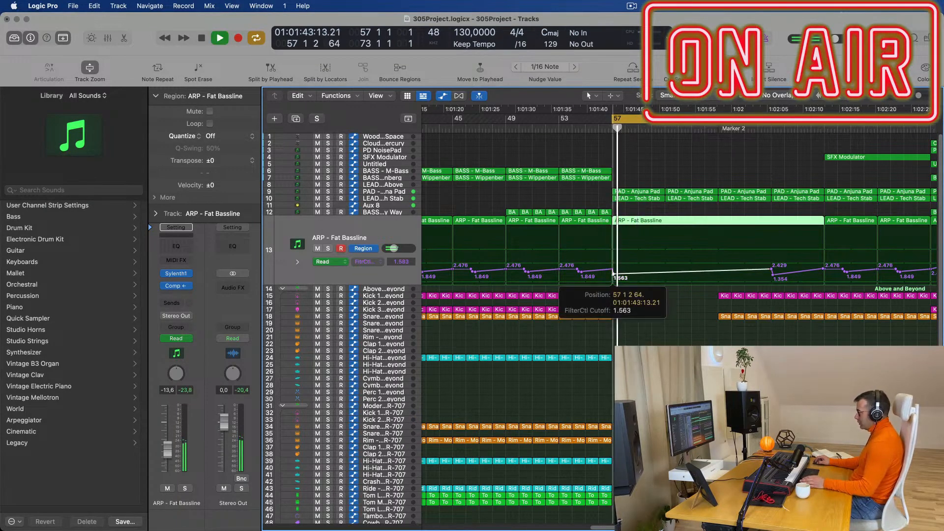
{"action": "left_click_drag", "start_coordinate": [613, 276], "coordinate": [611, 274]}
{"action": "left_click", "coordinate": [612, 270]}
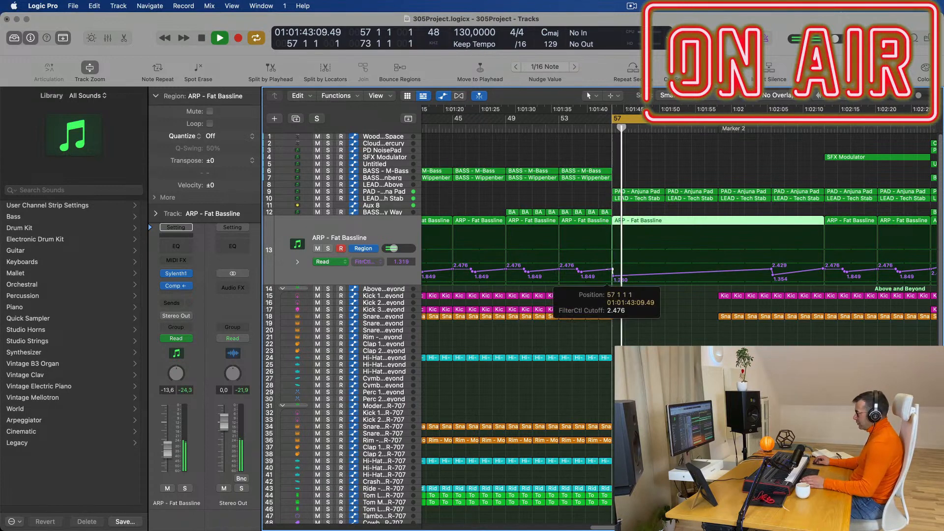
{"action": "key", "text": "space"}
{"action": "key", "text": "space"}
{"action": "left_click", "coordinate": [612, 277]}
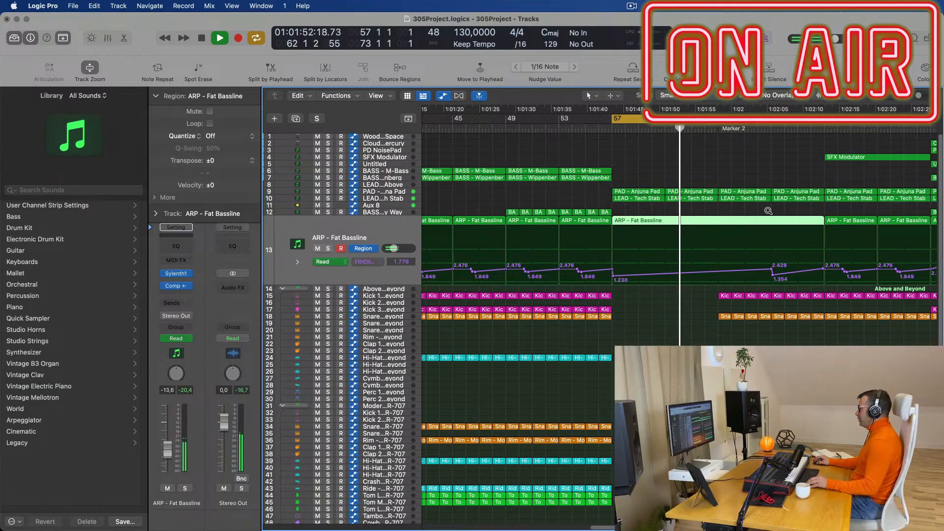
Smooth the cutoff ramp up to the end of the joined ARP - Fat Bassline region at bar 73 and replay the break.
{"action": "key", "text": "super+Left"}
{"action": "key", "text": "super+Left"}
{"action": "key", "text": "super+Left"}
{"action": "key", "text": "super+Left"}
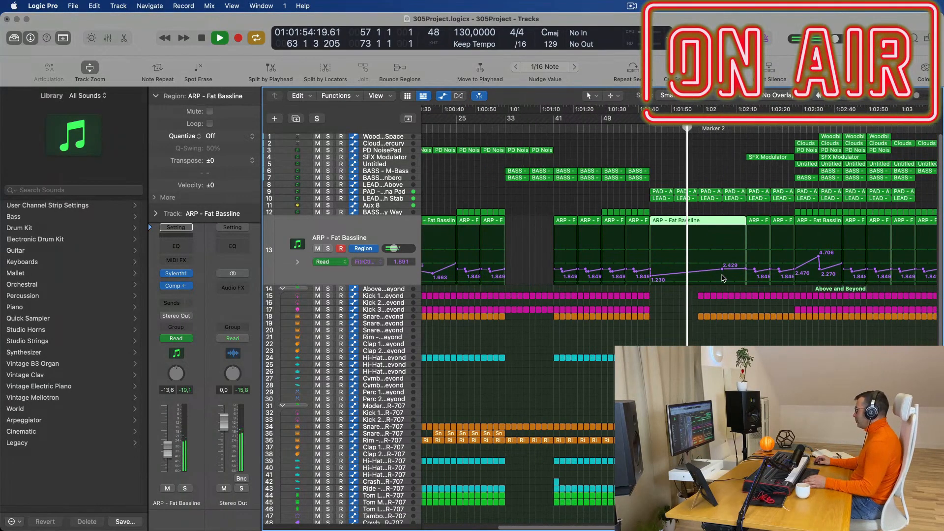
{"action": "left_click_drag", "start_coordinate": [723, 269], "coordinate": [748, 269]}
{"action": "key", "text": "space"}
{"action": "key", "text": "space"}
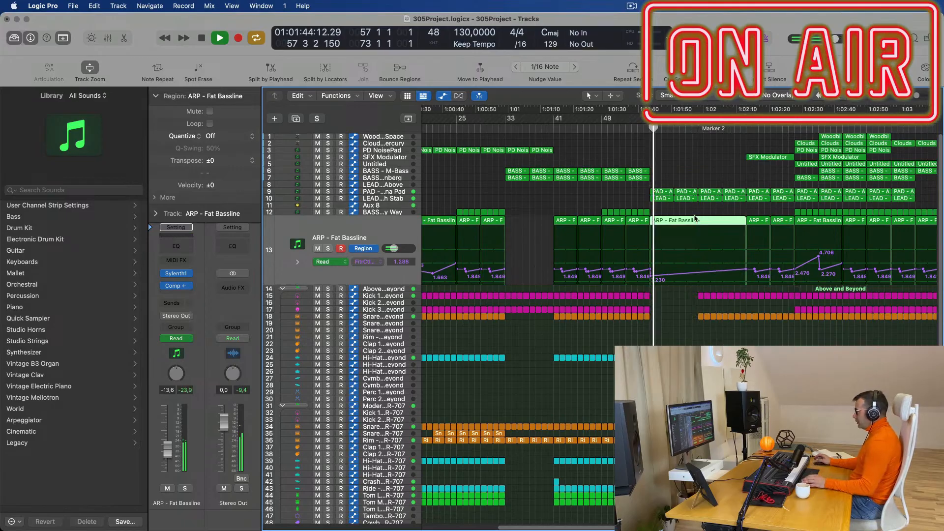
Lower the end point of Aux 8's High Cut Frequency ramp to 1900 Hz just before bar 65.
{"action": "left_click", "coordinate": [391, 205]}
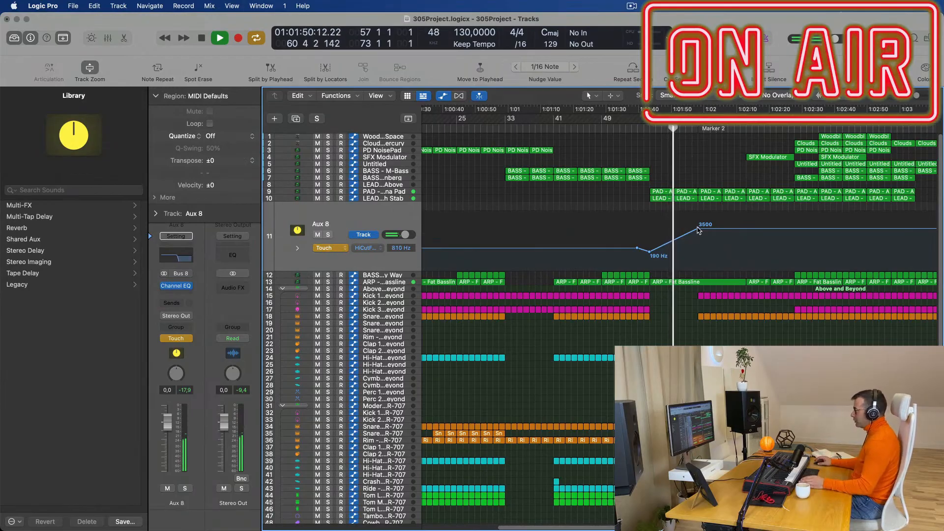
{"action": "mouse_move", "coordinate": [699, 230]}
{"action": "left_mouse_down"}
{"action": "mouse_move", "coordinate": [698, 218]}
{"action": "mouse_move", "coordinate": [696, 232]}
{"action": "left_mouse_up"}
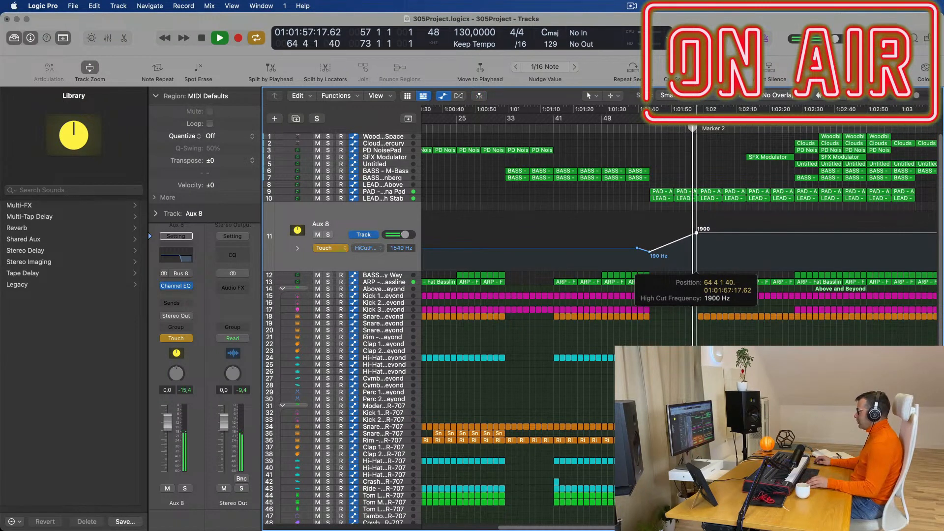
{"action": "left_click", "coordinate": [697, 232]}
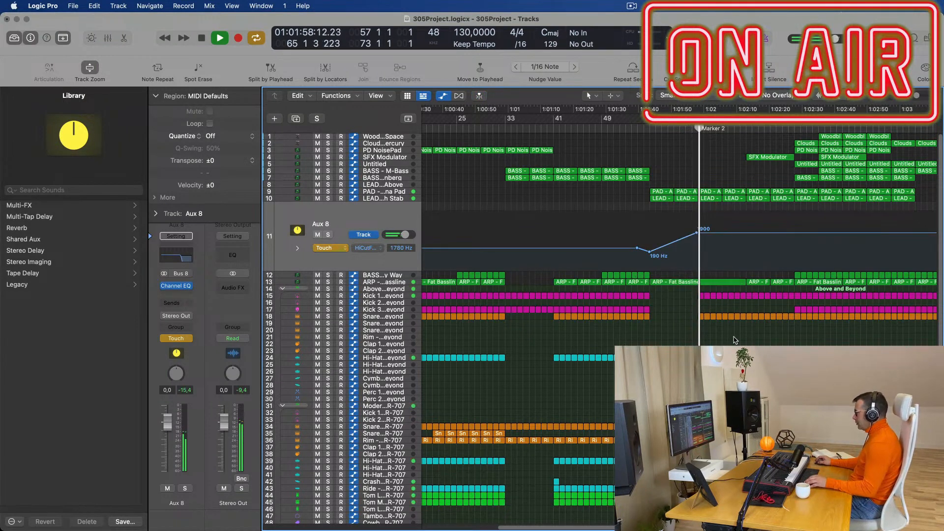
Delete the snare, hi-hat and other drum regions below the kicks between bars 65 and 73.
{"action": "key", "text": "super+Right"}
{"action": "key", "text": "super+Right"}
{"action": "key", "text": "super+Right"}
{"action": "key", "text": "super+Right"}
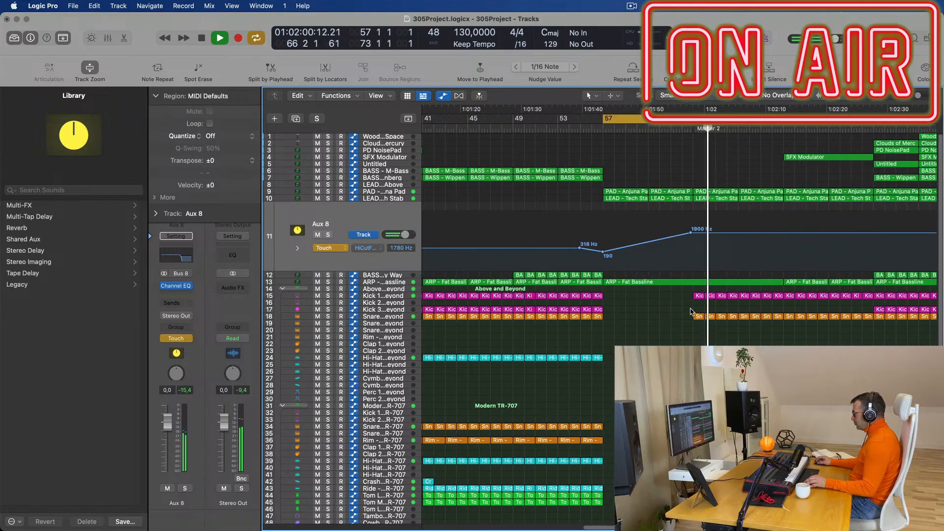
{"action": "scroll", "coordinate": [691, 312], "scroll_direction": "down", "scroll_amount": 2}
{"action": "left_click_drag", "start_coordinate": [688, 354], "coordinate": [782, 354]}
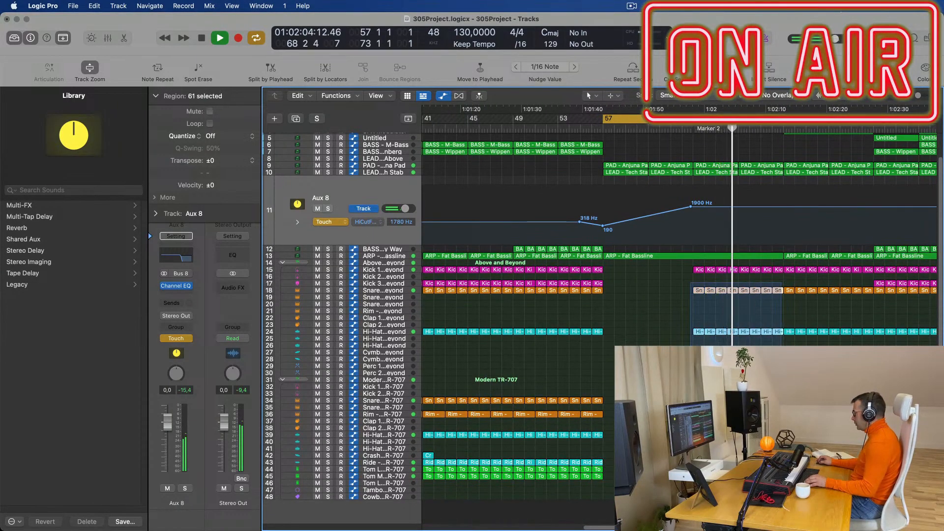
{"action": "key", "text": "Delete"}
{"action": "scroll", "coordinate": [772, 174], "scroll_direction": "up", "scroll_amount": 2}
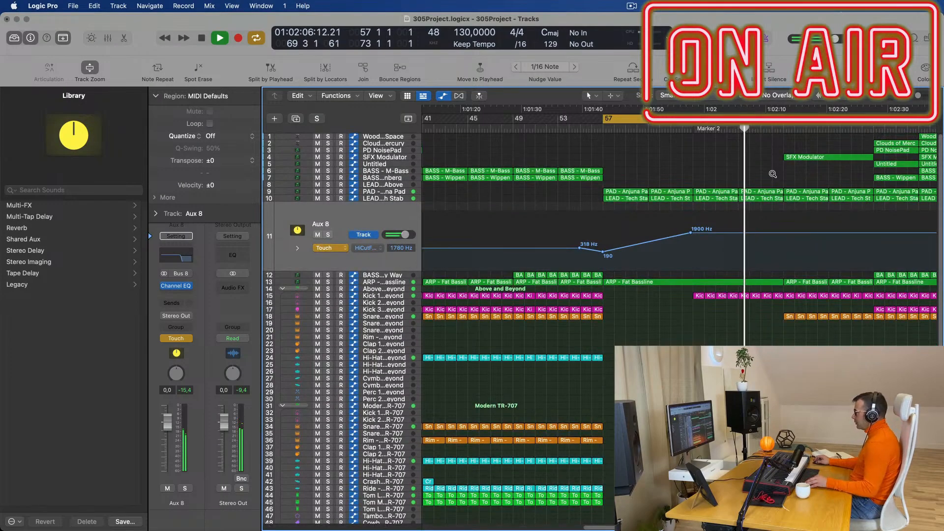
Replay the break from bar 57 to check the thinned-out drums and filter rise.
{"action": "scroll", "coordinate": [773, 174], "scroll_direction": "down", "scroll_amount": 5}
{"action": "key", "text": "space"}
{"action": "key", "text": "space"}
{"action": "scroll", "coordinate": [687, 176], "scroll_direction": "up", "scroll_amount": 2}
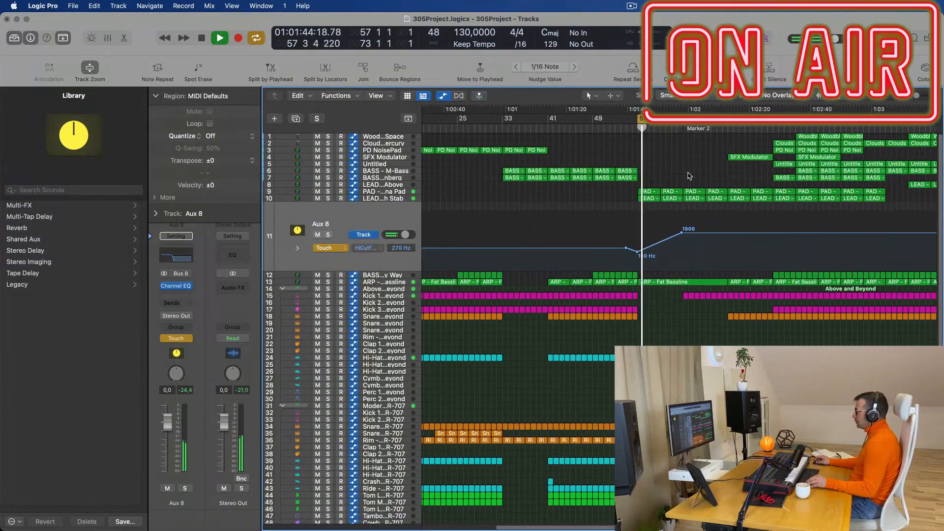
{"action": "scroll", "coordinate": [685, 194], "scroll_direction": "down", "scroll_amount": 1}
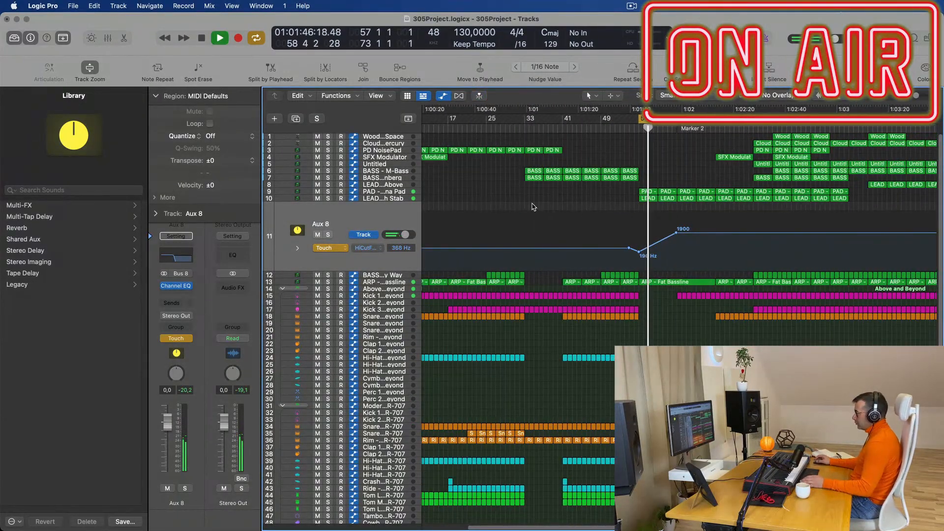
Add a Bus 8 send to the Aux 8 channel and move its level up and down during playback.
{"action": "left_click", "coordinate": [173, 305]}
{"action": "mouse_move", "coordinate": [206, 319]}
{"action": "left_click", "coordinate": [261, 179]}
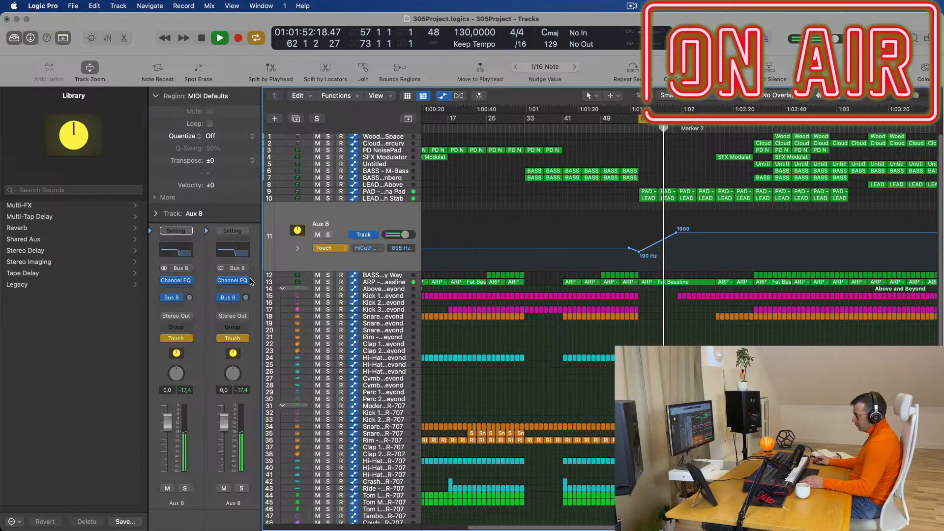
{"action": "left_click_drag", "start_coordinate": [189, 302], "coordinate": [189, 284]}
{"action": "key", "text": "space"}
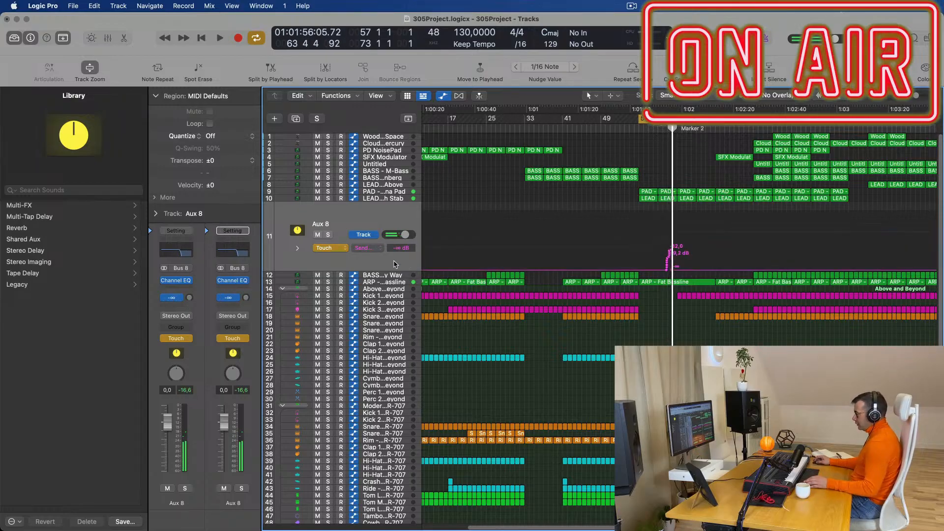
Switch Aux 8's automation mode to Read and replay the break with the Bus 8 send turned up.
{"action": "left_click", "coordinate": [326, 248]}
{"action": "left_click", "coordinate": [334, 239]}
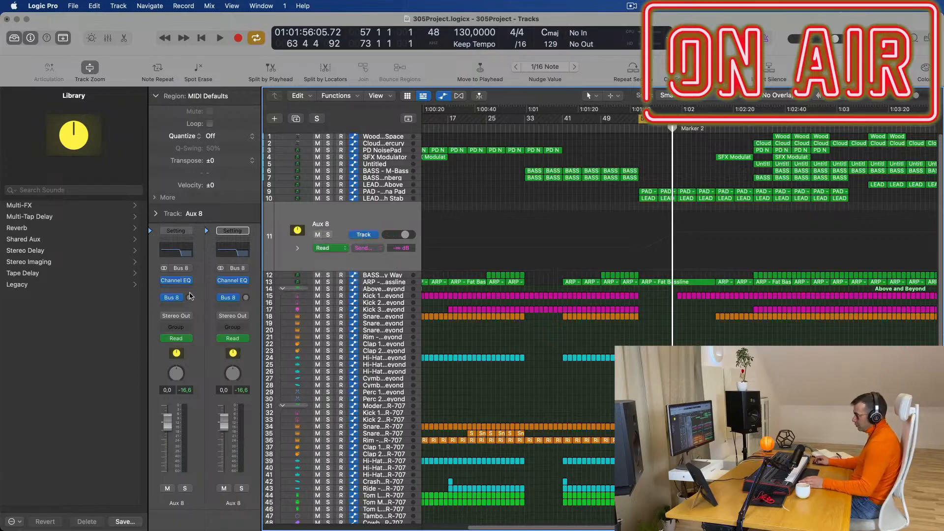
{"action": "key", "text": "space"}
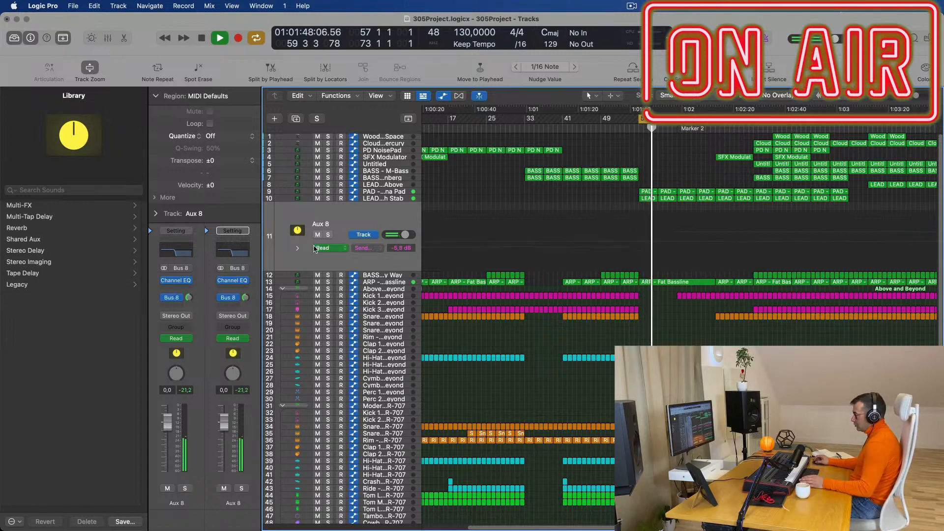
Switch the send on the Aux 8 channel to Bus 7 and restart playback of the break.
{"action": "left_click", "coordinate": [176, 298]}
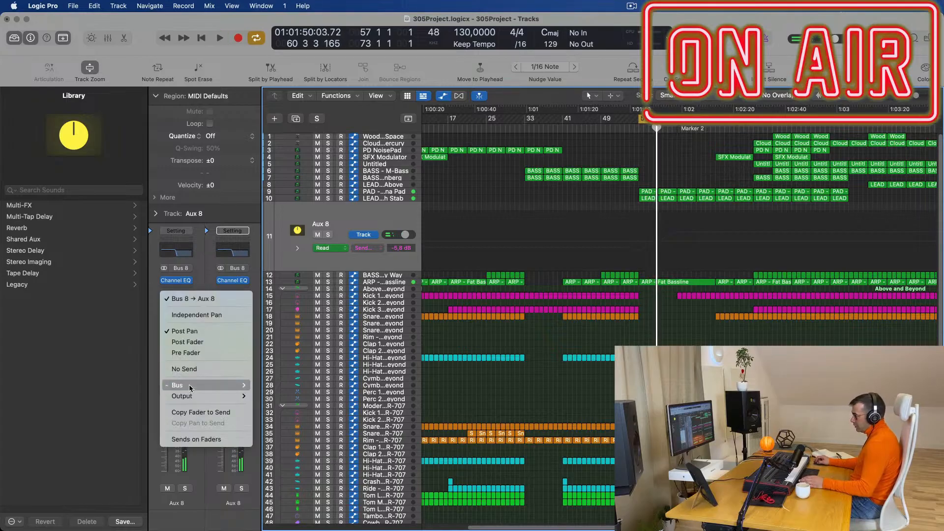
{"action": "mouse_move", "coordinate": [207, 385]}
{"action": "left_click", "coordinate": [300, 169]}
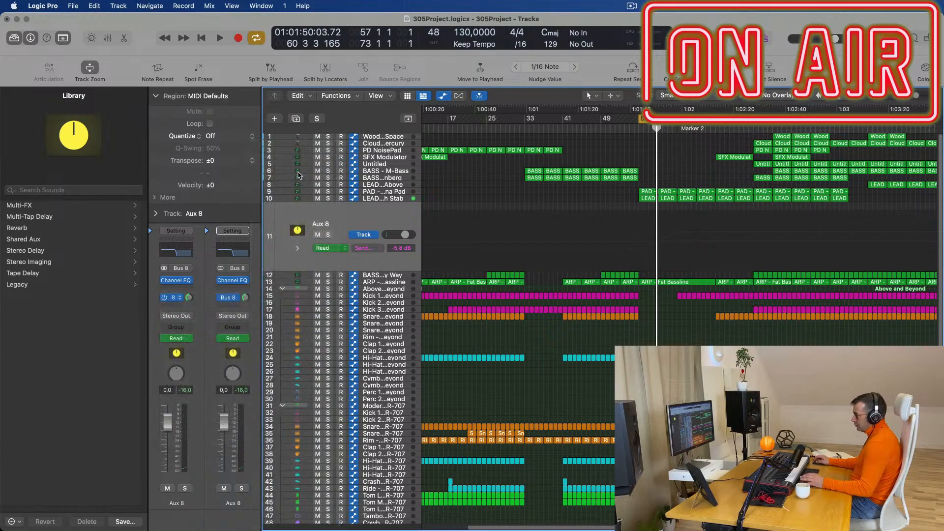
{"action": "key", "text": "space"}
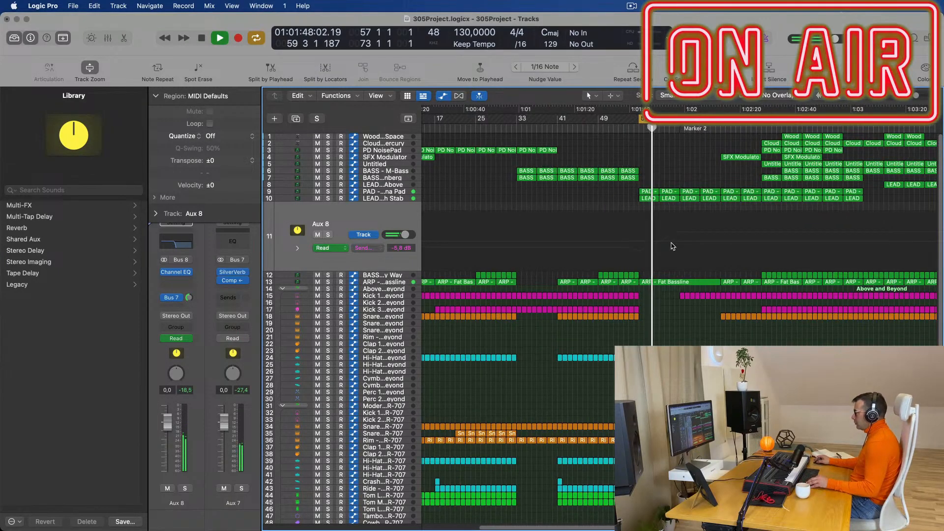
Lower the starting point of the filter automation in the long ARP - Fat Bassline region at bar 57 to 0.730.
{"action": "left_click", "coordinate": [400, 283]}
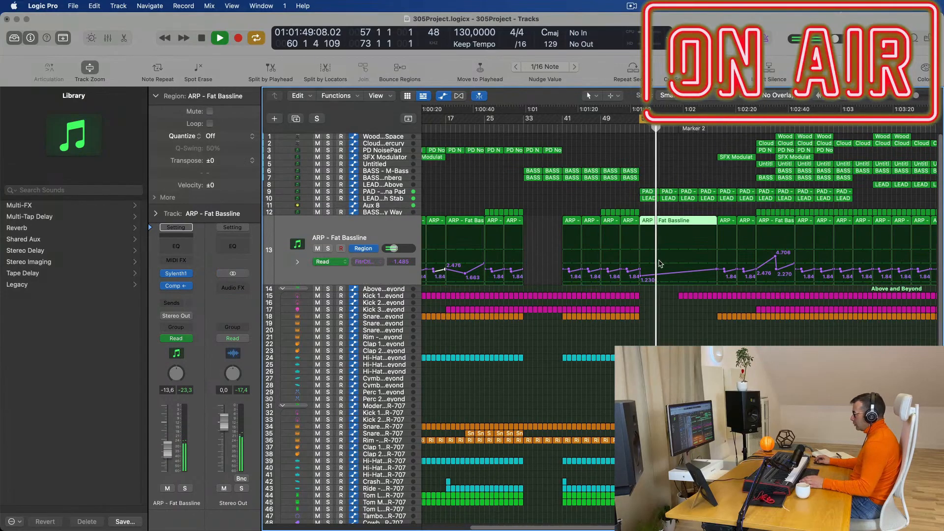
{"action": "left_click", "coordinate": [641, 278]}
{"action": "left_click_drag", "start_coordinate": [641, 278], "coordinate": [640, 278]}
{"action": "key", "text": "super+Left"}
{"action": "key", "text": "super+Left"}
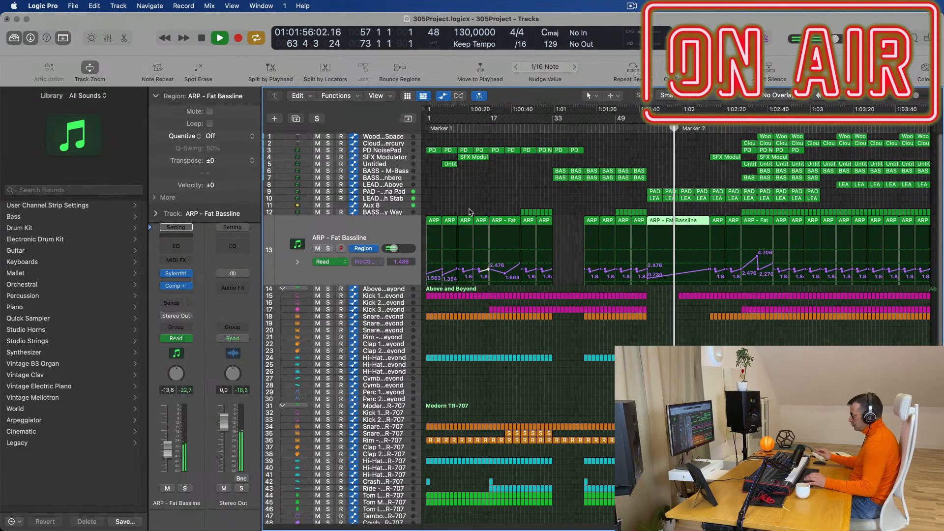
{"action": "key", "text": "super+Right"}
{"action": "key", "text": "super+Left"}
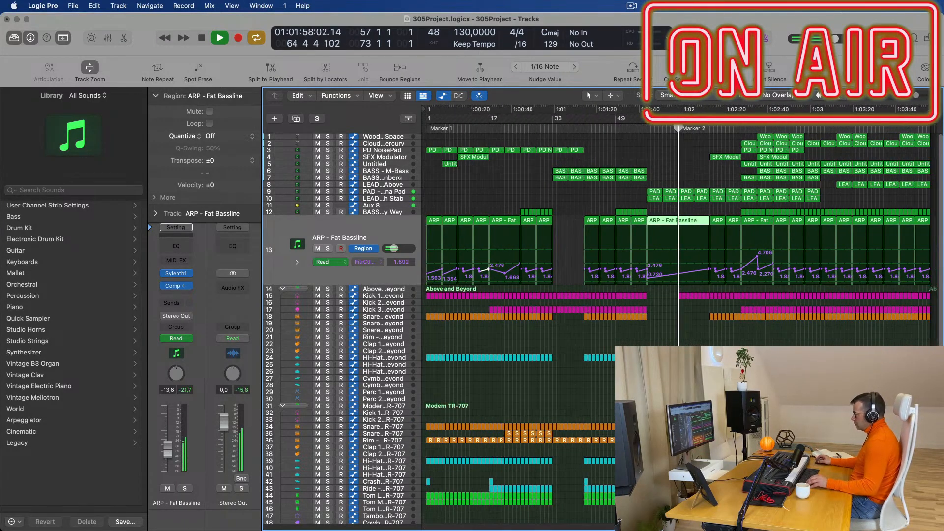
Reshape the Above and Beyond low cut automation from bar 65 to start at 141 Hz, reach 175 Hz near bar 79 and drop to 20 Hz.
{"action": "left_click", "coordinate": [402, 290]}
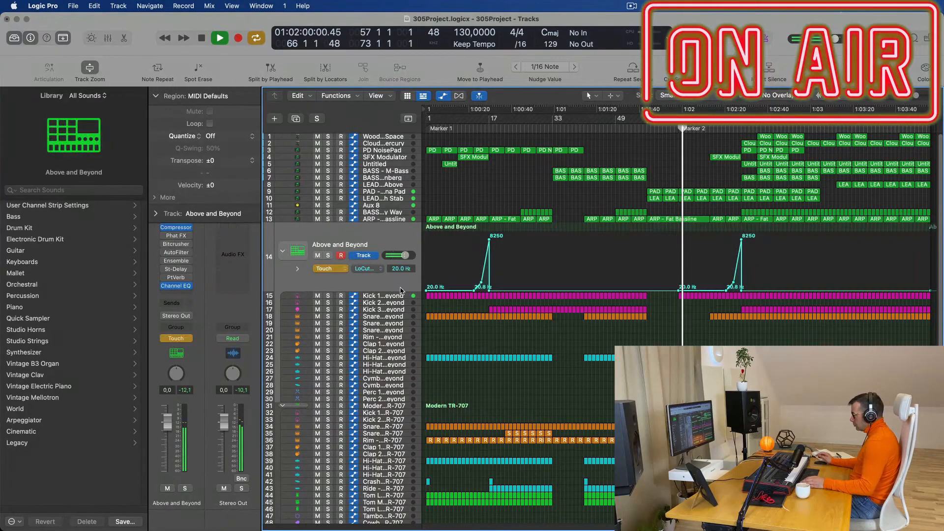
{"action": "left_click_drag", "start_coordinate": [728, 292], "coordinate": [679, 274]}
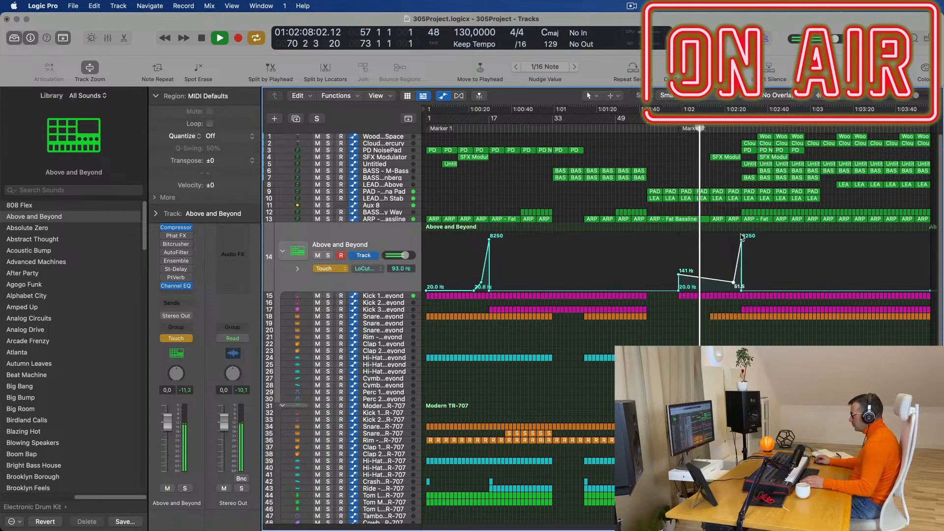
{"action": "left_click", "coordinate": [733, 284]}
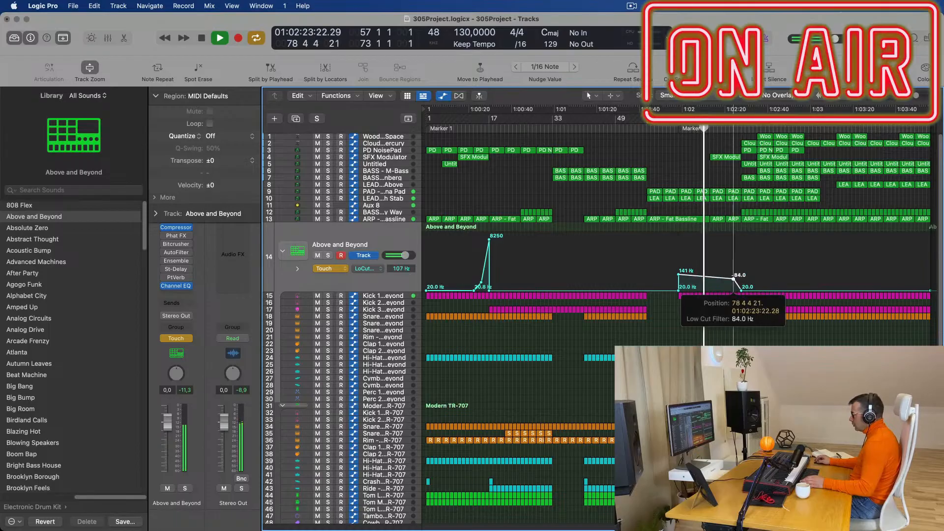
{"action": "left_click_drag", "start_coordinate": [734, 273], "coordinate": [734, 272]}
{"action": "key", "text": "super+Right"}
{"action": "key", "text": "super+Right"}
{"action": "key", "text": "super+Right"}
{"action": "key", "text": "super+Right"}
{"action": "key", "text": "super+Right"}
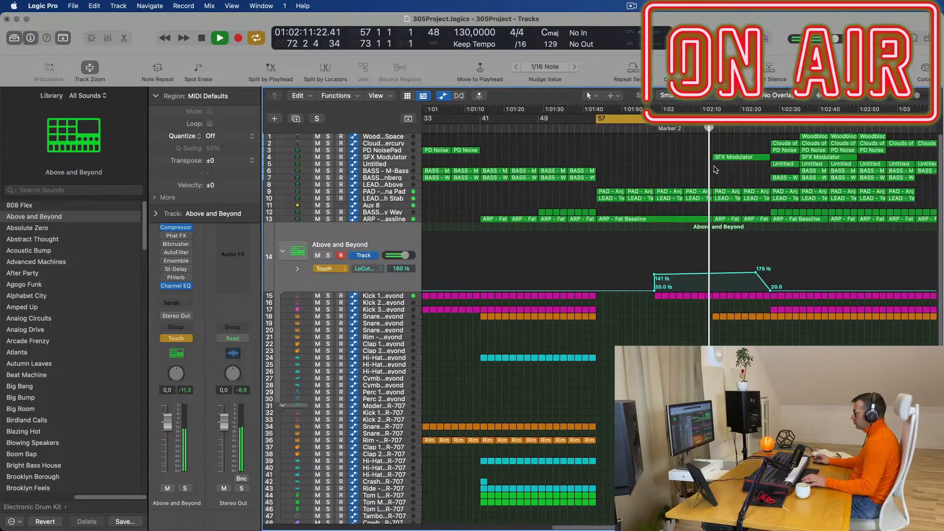
Replay the break from bar 57 and review the drum low cut and the Aux 8 send against the arrangement.
{"action": "key", "text": "Return"}
{"action": "scroll", "coordinate": [632, 184], "scroll_direction": "up", "scroll_amount": 2}
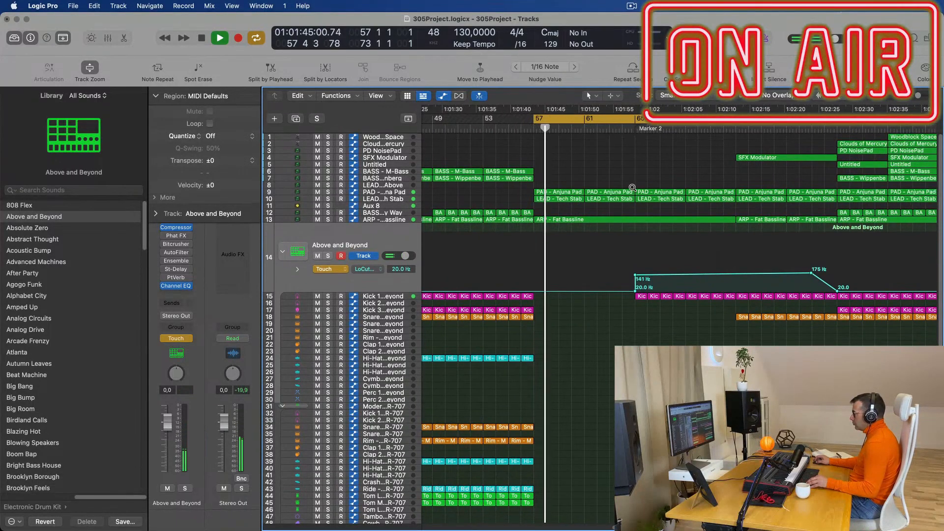
{"action": "scroll", "coordinate": [632, 187], "scroll_direction": "down", "scroll_amount": 4}
{"action": "scroll", "coordinate": [612, 188], "scroll_direction": "down", "scroll_amount": 2}
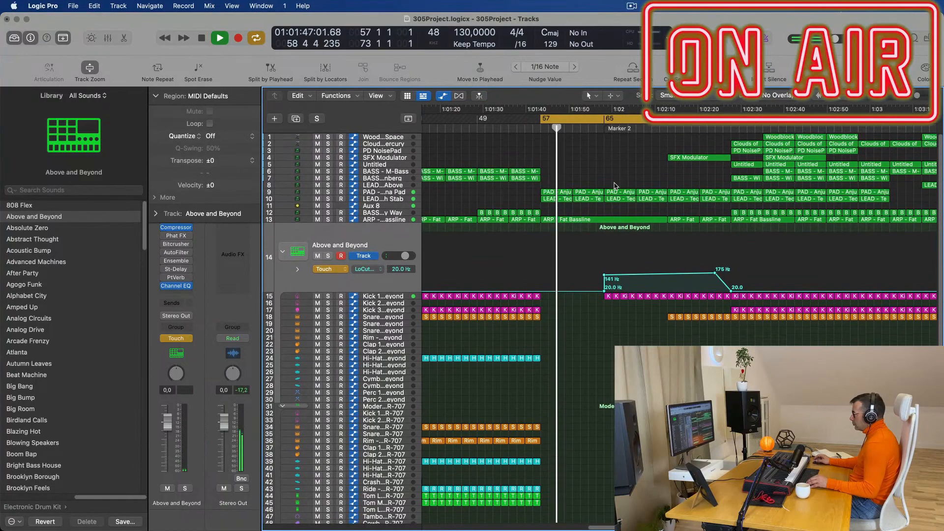
{"action": "left_click", "coordinate": [378, 206]}
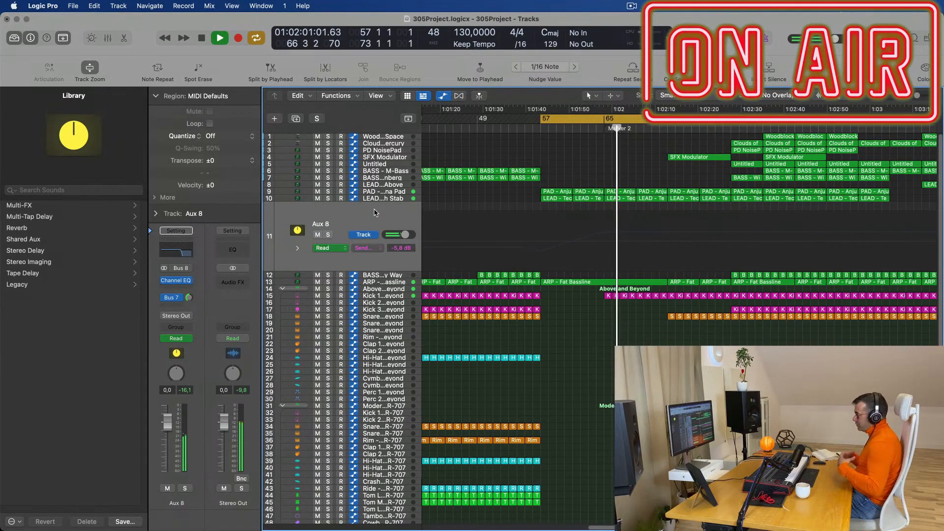
{"action": "scroll", "coordinate": [626, 342], "scroll_direction": "up", "scroll_amount": 4}
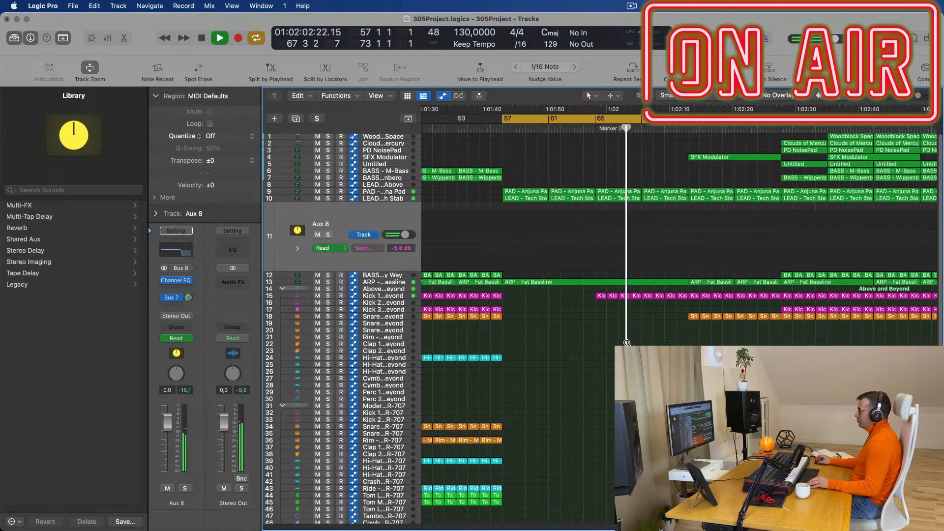
{"action": "scroll", "coordinate": [625, 343], "scroll_direction": "down", "scroll_amount": 3}
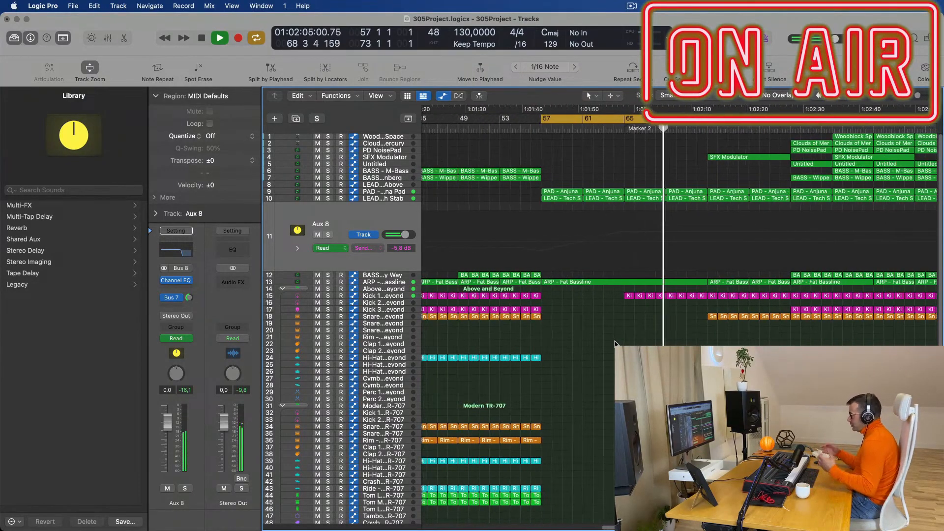
{"action": "scroll", "coordinate": [609, 344], "scroll_direction": "down", "scroll_amount": 1}
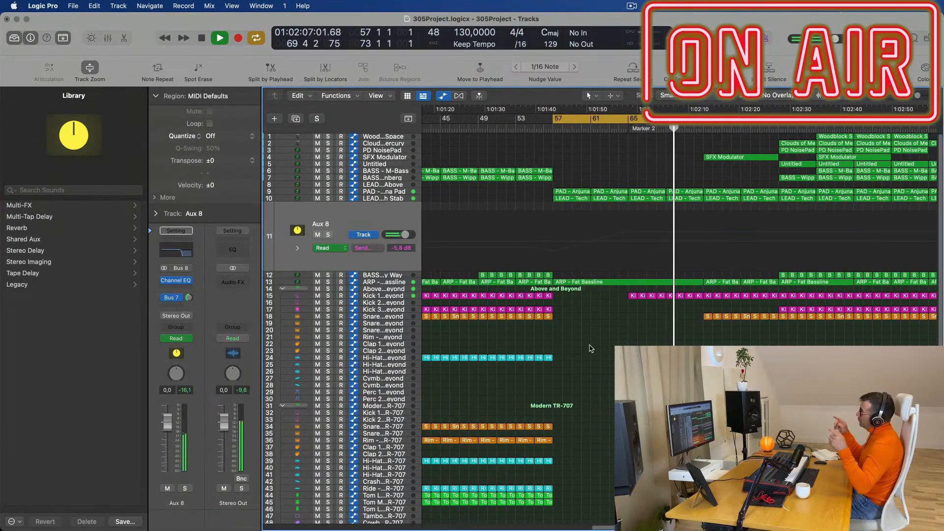
{"action": "scroll", "coordinate": [596, 349], "scroll_direction": "down", "scroll_amount": 4}
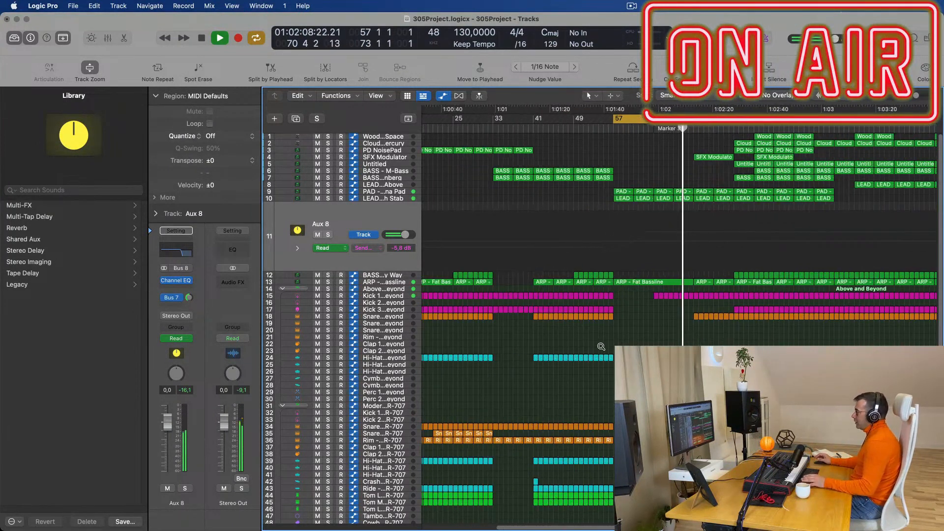
{"action": "scroll", "coordinate": [651, 343], "scroll_direction": "up", "scroll_amount": 4}
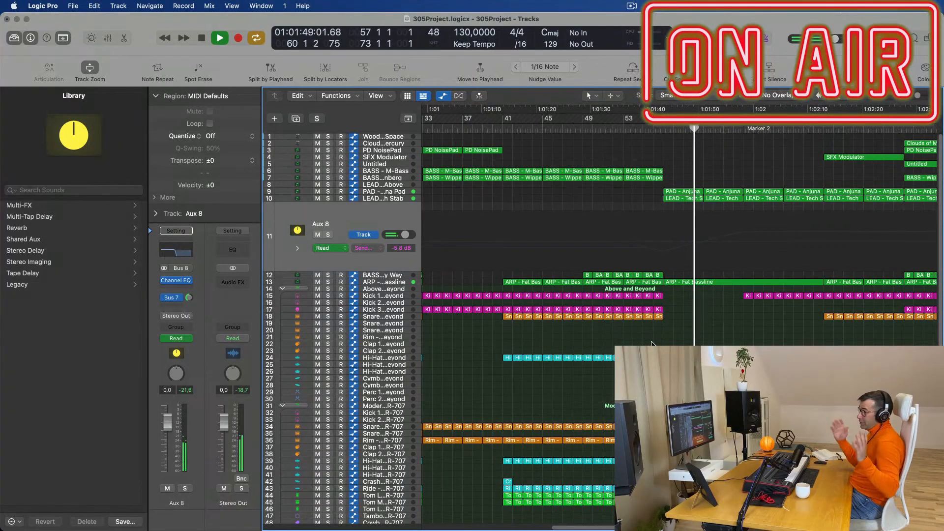
{"action": "scroll", "coordinate": [652, 343], "scroll_direction": "down", "scroll_amount": 3}
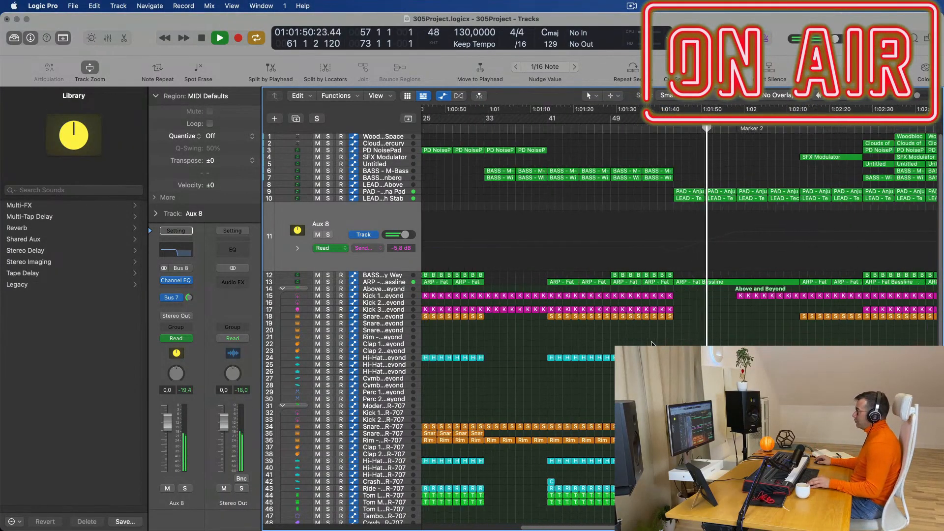
{"action": "scroll", "coordinate": [726, 338], "scroll_direction": "down", "scroll_amount": 2}
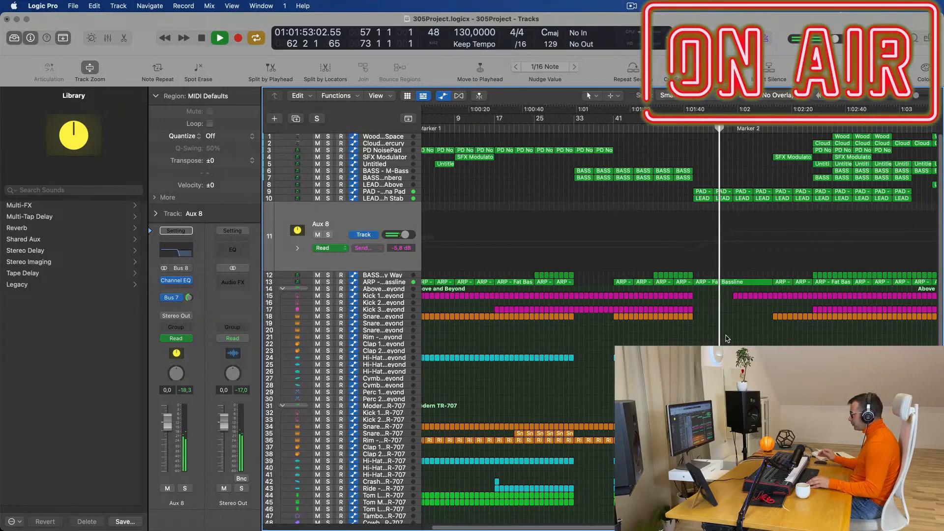
{"action": "scroll", "coordinate": [729, 337], "scroll_direction": "down", "scroll_amount": 2}
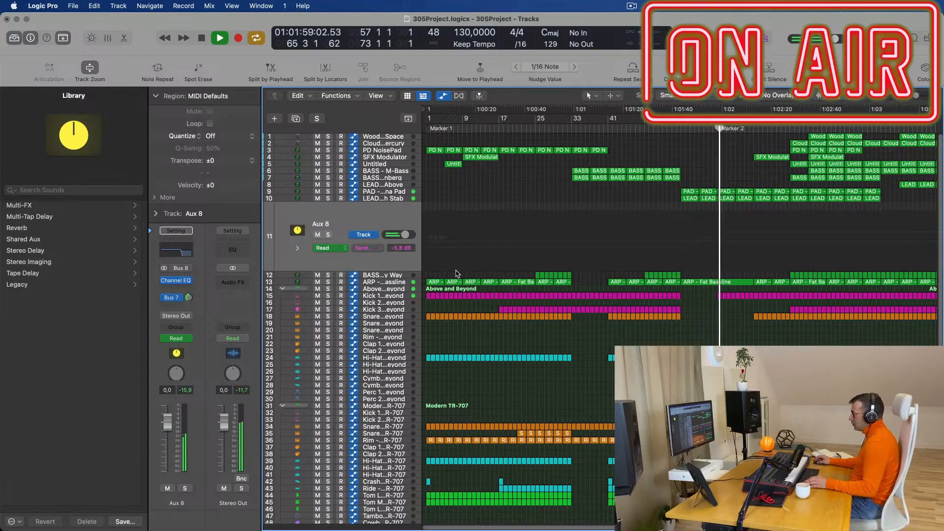
Duplicate the ARP - Fat Bassline track and copy its long bar 57 region onto the new track.
{"action": "left_click", "coordinate": [382, 282]}
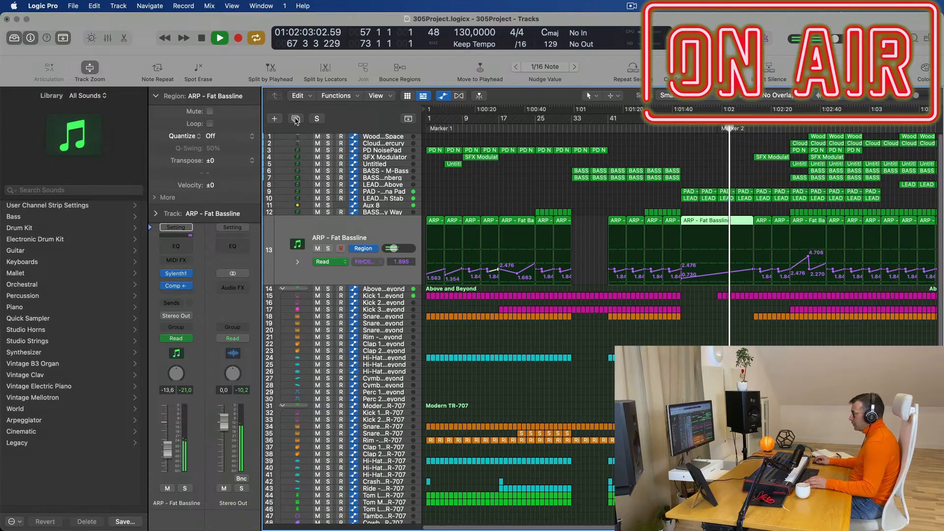
{"action": "key", "text": "super+d"}
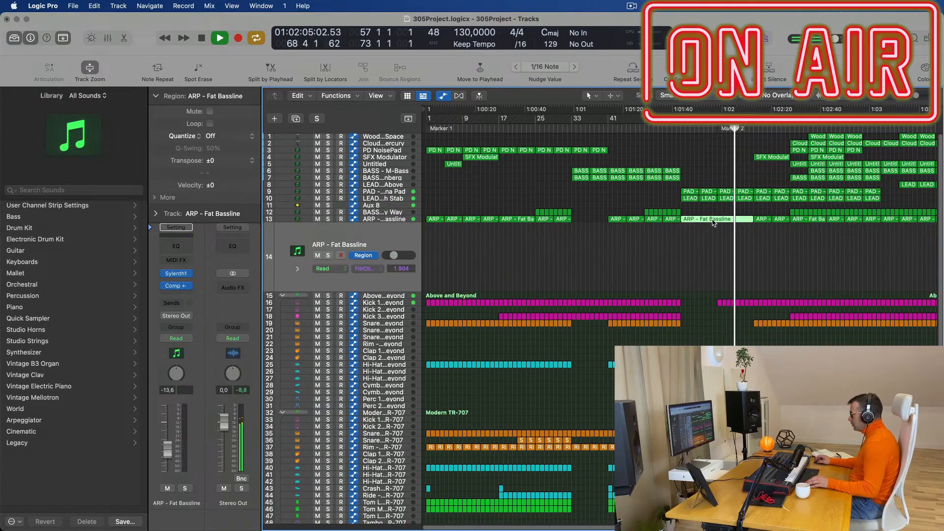
{"action": "left_click_drag", "start_coordinate": [713, 228], "coordinate": [719, 235]}
{"action": "key", "text": "space"}
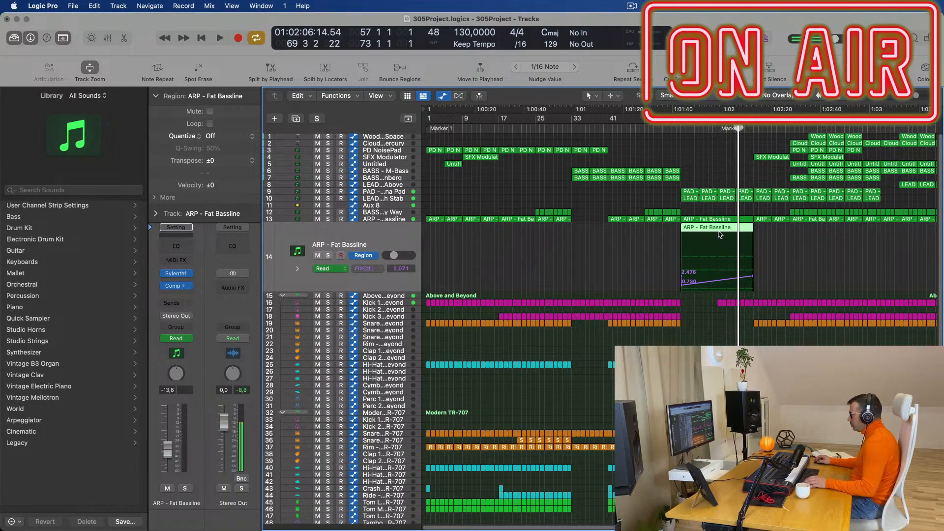
Open the copied Fat Bassline region in the Piano Roll and select all its notes.
{"action": "double_click", "coordinate": [719, 230]}
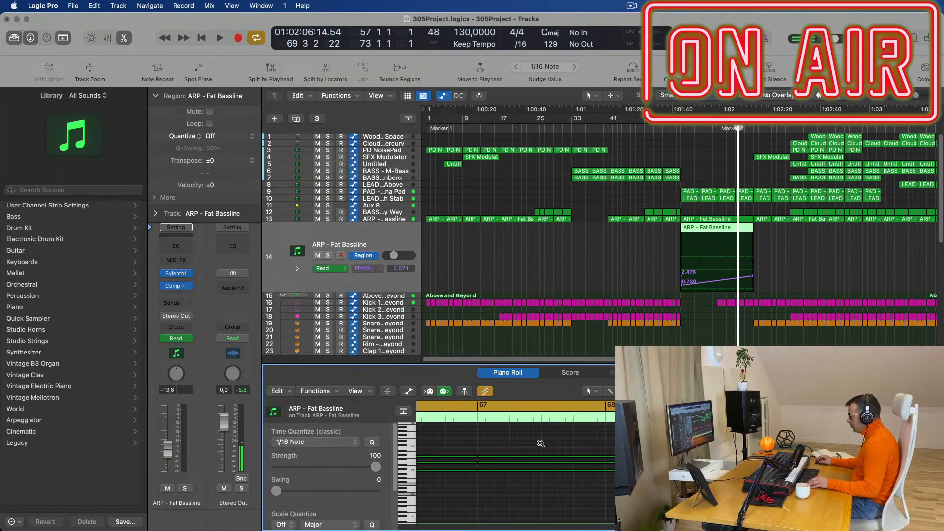
{"action": "left_click", "coordinate": [544, 443], "text": "ctrl+alt"}
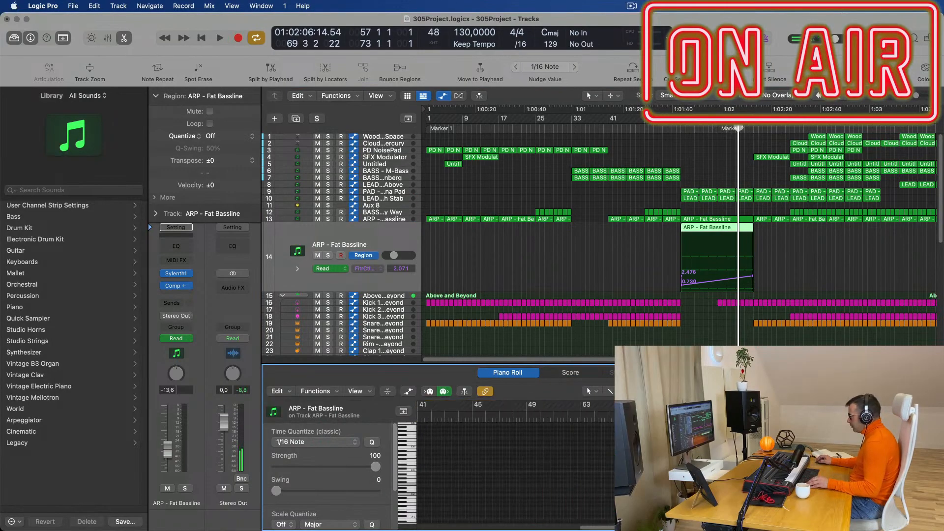
{"action": "key", "text": "super+a"}
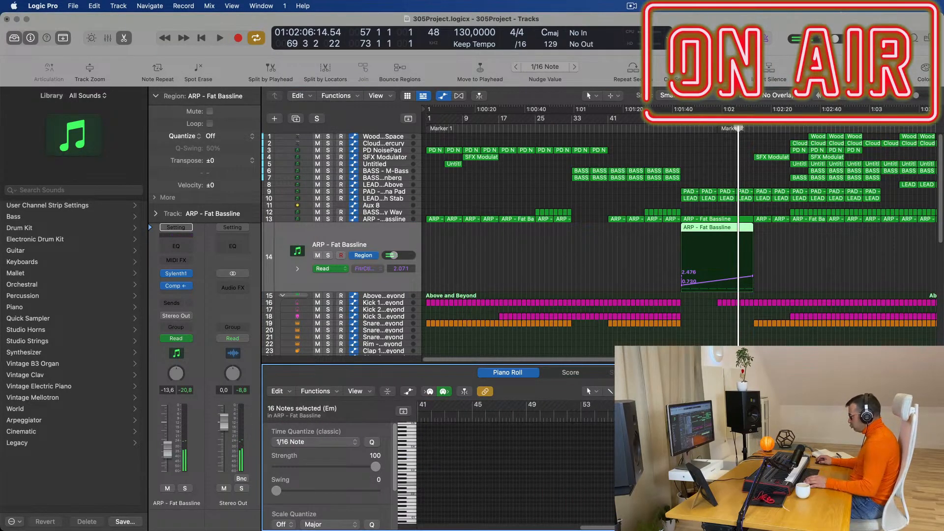
{"action": "key", "text": "super+z"}
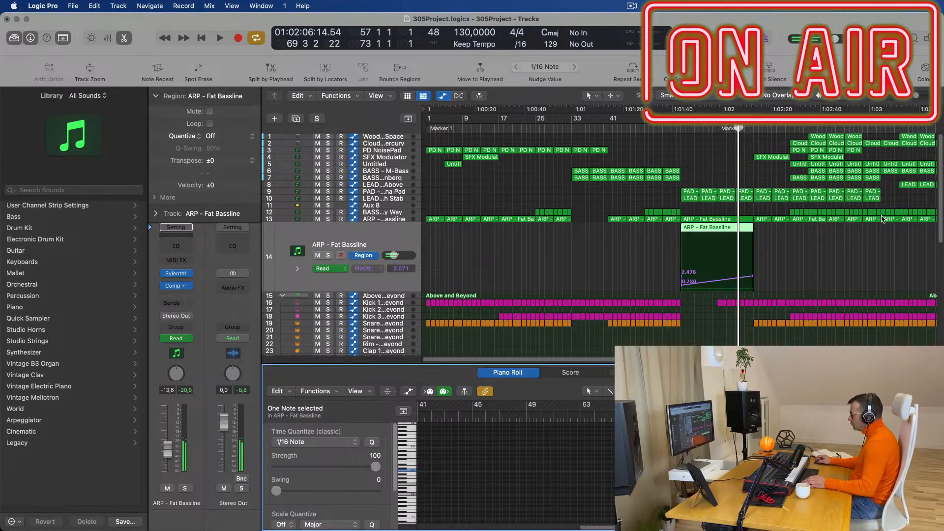
Clear the filter automation from the copied region on the duplicated track and replay from bar 57.
{"action": "left_click", "coordinate": [667, 288]}
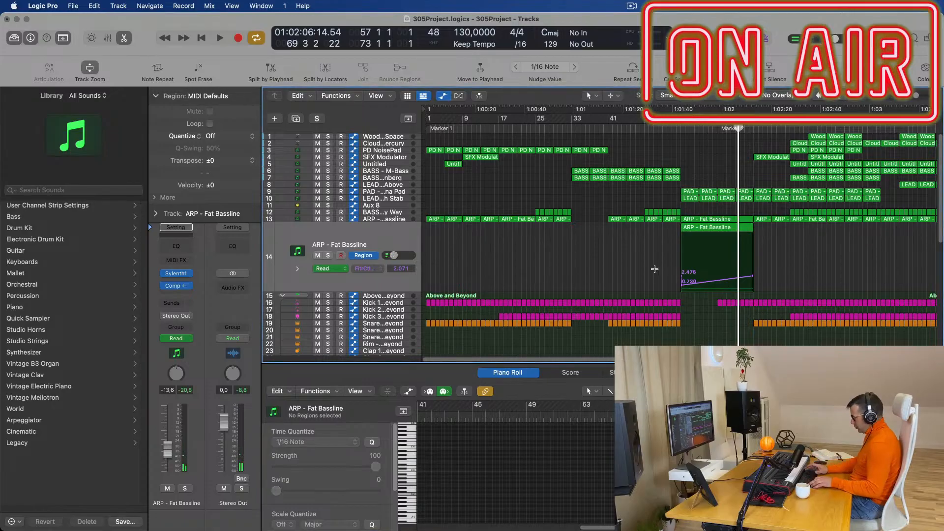
{"action": "key", "text": "space"}
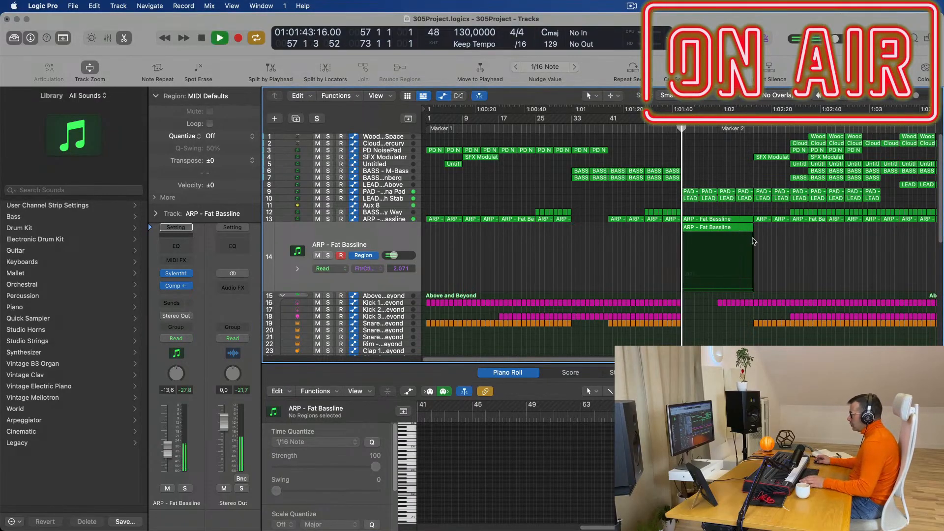
{"action": "key", "text": "space"}
{"action": "left_click", "coordinate": [376, 235]}
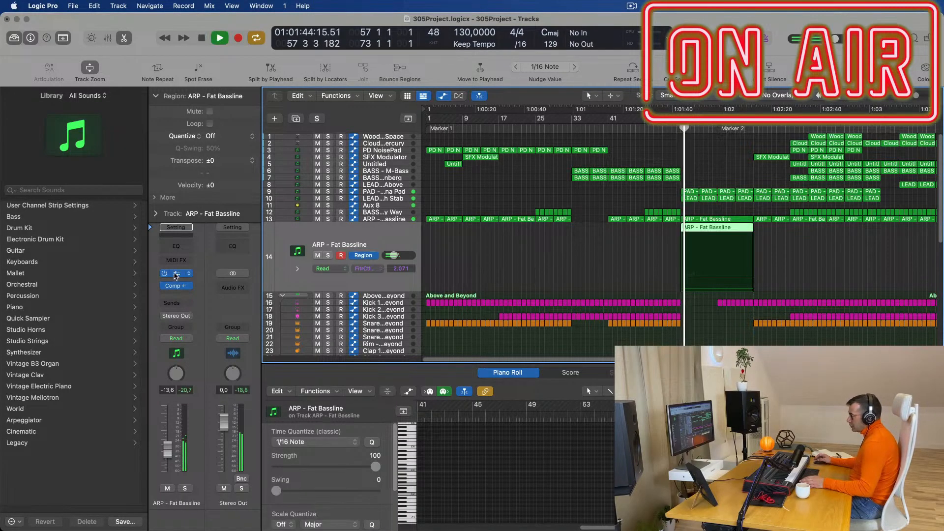
Load the 029: BASS - Bass Pad preset in the duplicated track's Sylenth1 and replay from bar 57.
{"action": "left_click", "coordinate": [176, 274]}
{"action": "left_click", "coordinate": [544, 261]}
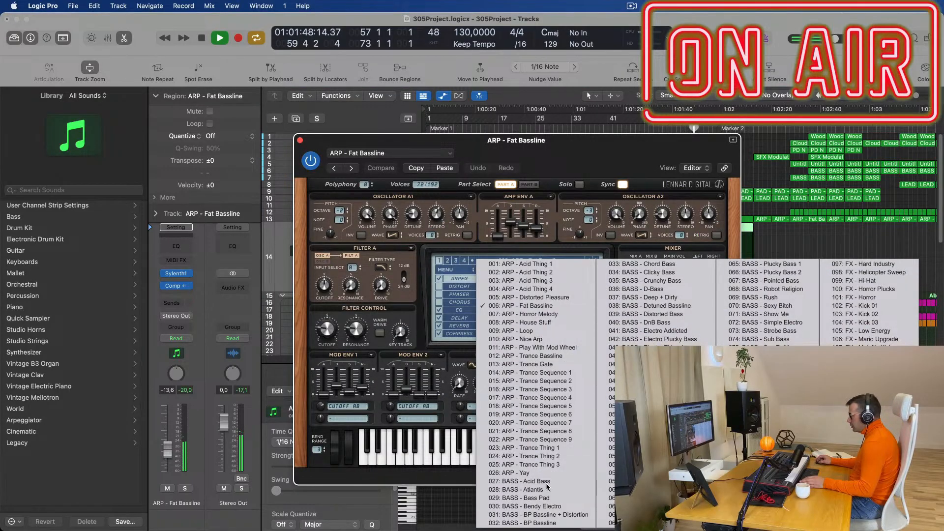
{"action": "left_click", "coordinate": [541, 497]}
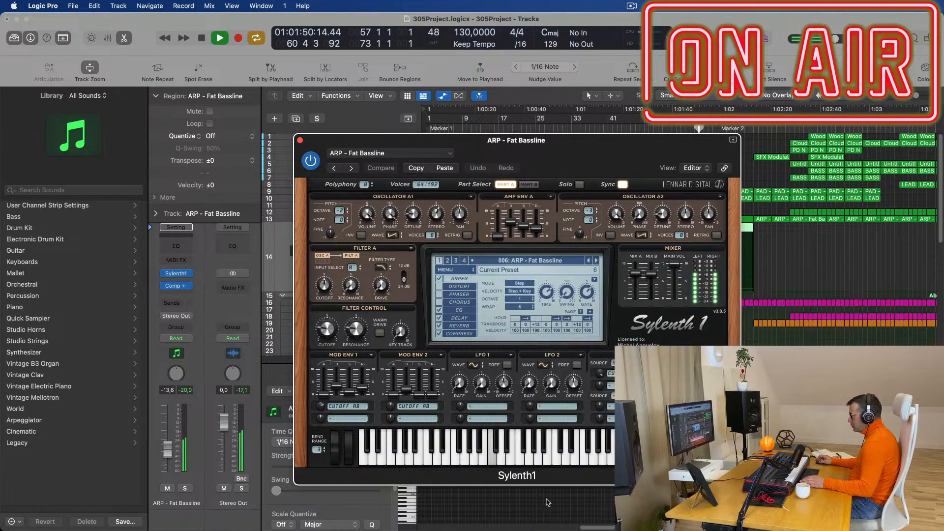
{"action": "left_click_drag", "start_coordinate": [623, 150], "coordinate": [611, 339]}
{"action": "key", "text": "space"}
{"action": "key", "text": "shift+space"}
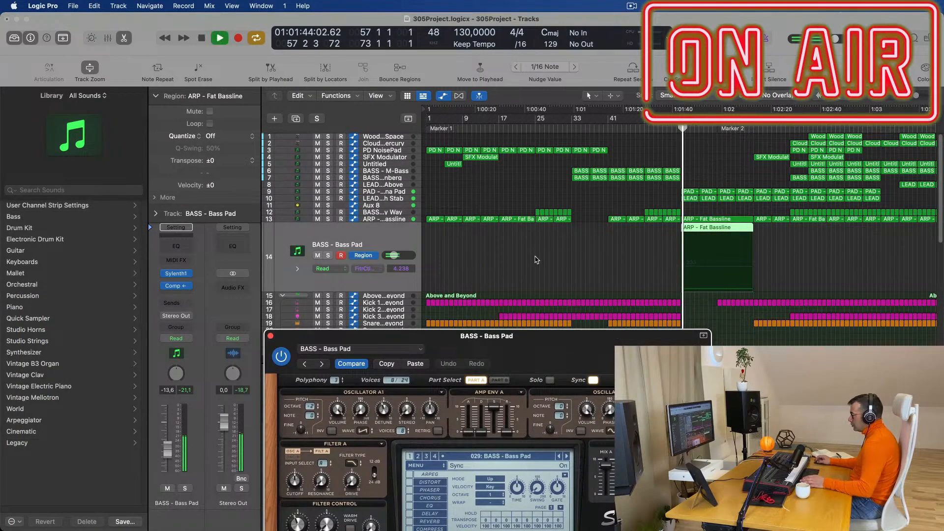
Lower the Filter Control cutoff in the BASS - Bass Pad track's Sylenth1 to about 3.08 and close the synth window.
{"action": "left_click", "coordinate": [555, 260]}
{"action": "left_click_drag", "start_coordinate": [545, 340], "coordinate": [620, 153]}
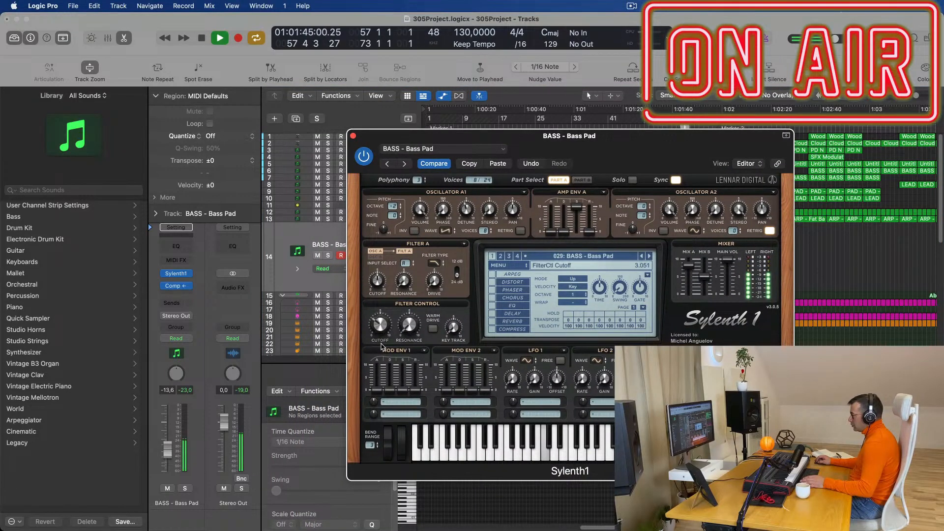
{"action": "left_click", "coordinate": [353, 136]}
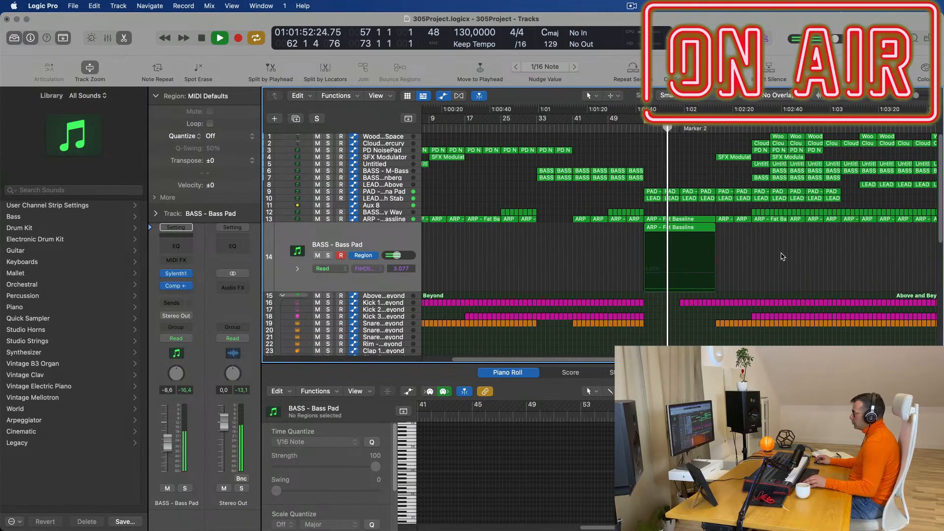
Display the Aux 8 Channel EQ's High Cut Frequency automation, raise its point near bar 73 to 16300 Hz, and restart playback.
{"action": "scroll", "coordinate": [748, 262], "scroll_direction": "down", "scroll_amount": 2}
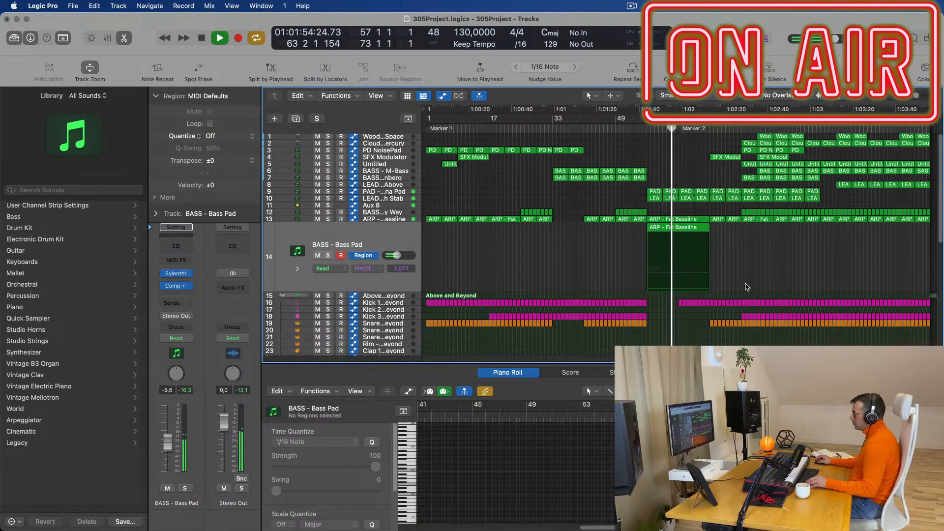
{"action": "scroll", "coordinate": [757, 286], "scroll_direction": "up", "scroll_amount": 3}
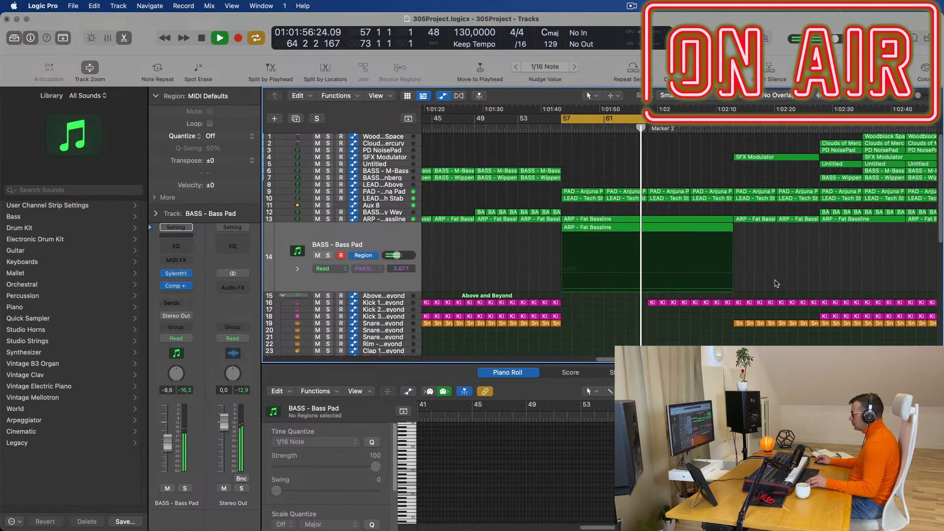
{"action": "scroll", "coordinate": [796, 280], "scroll_direction": "down", "scroll_amount": 3}
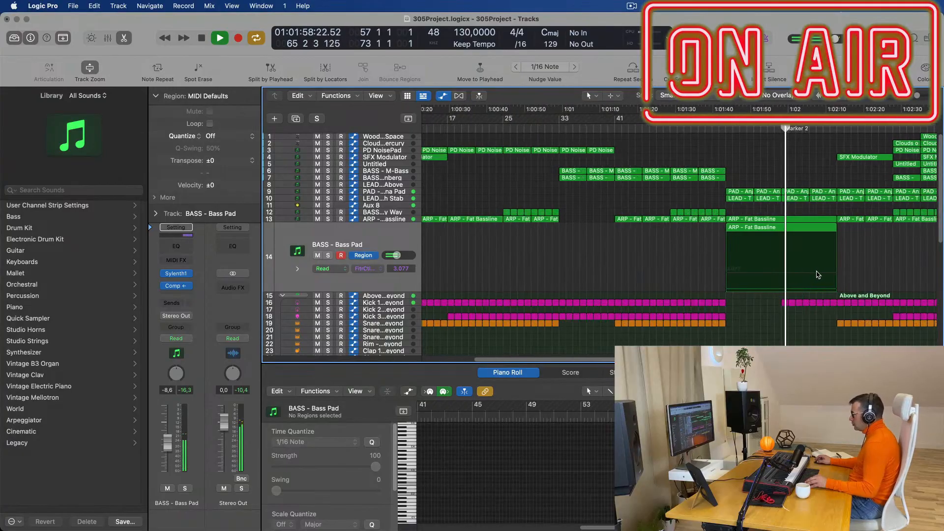
{"action": "scroll", "coordinate": [774, 223], "scroll_direction": "up", "scroll_amount": 3}
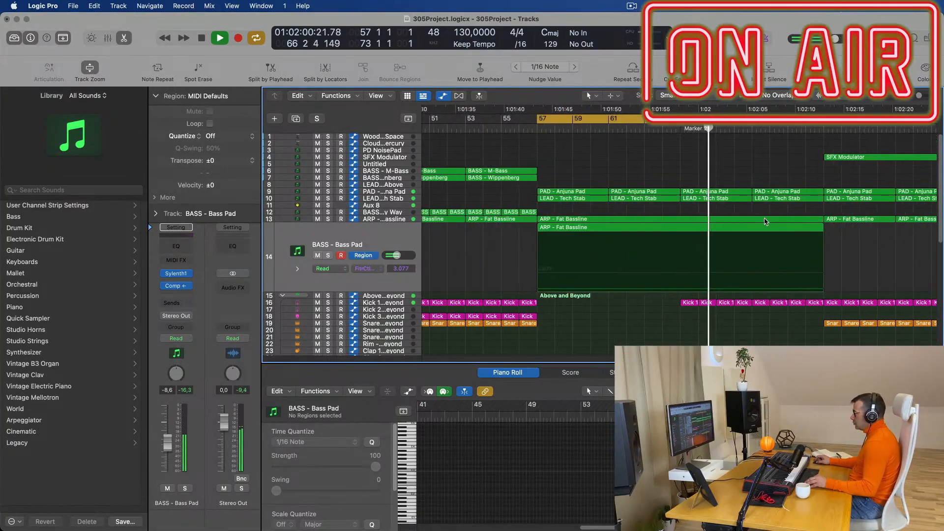
{"action": "scroll", "coordinate": [453, 203], "scroll_direction": "down", "scroll_amount": 3}
{"action": "left_click", "coordinate": [400, 206]}
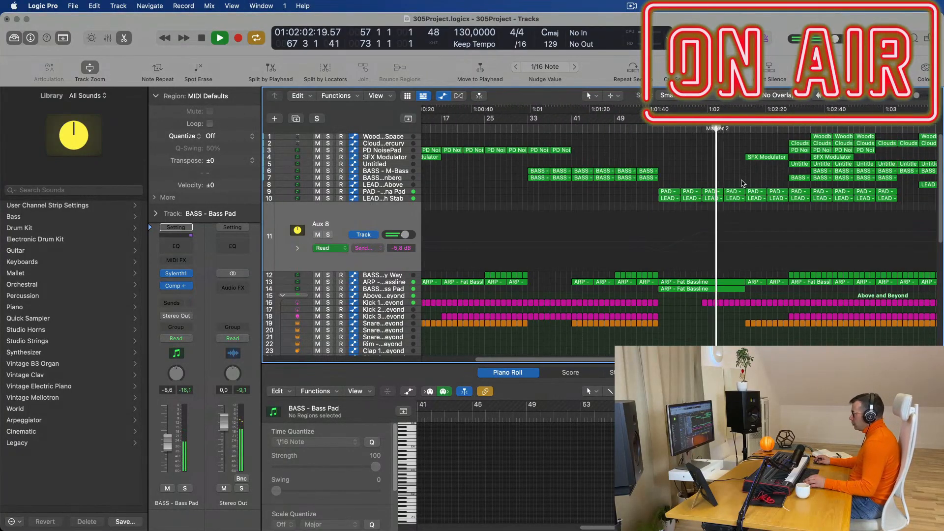
{"action": "left_click", "coordinate": [373, 247]}
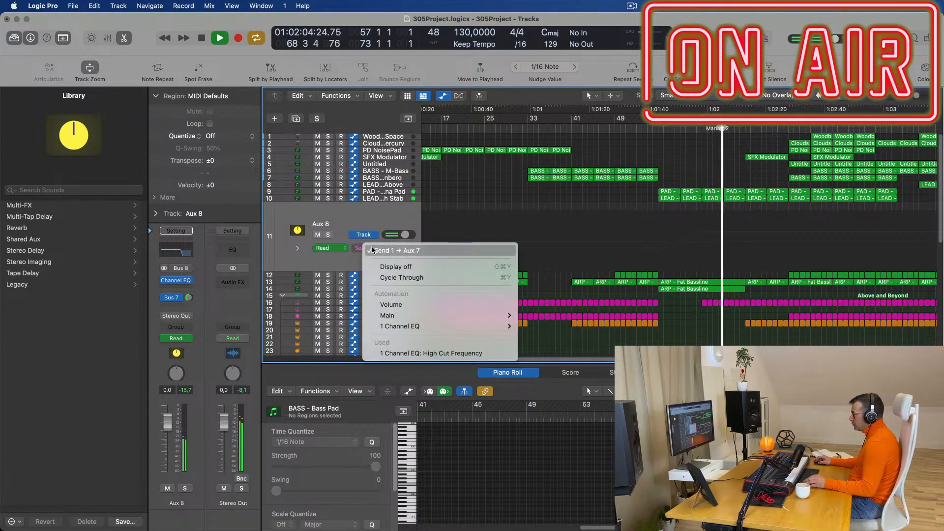
{"action": "left_click", "coordinate": [661, 267]}
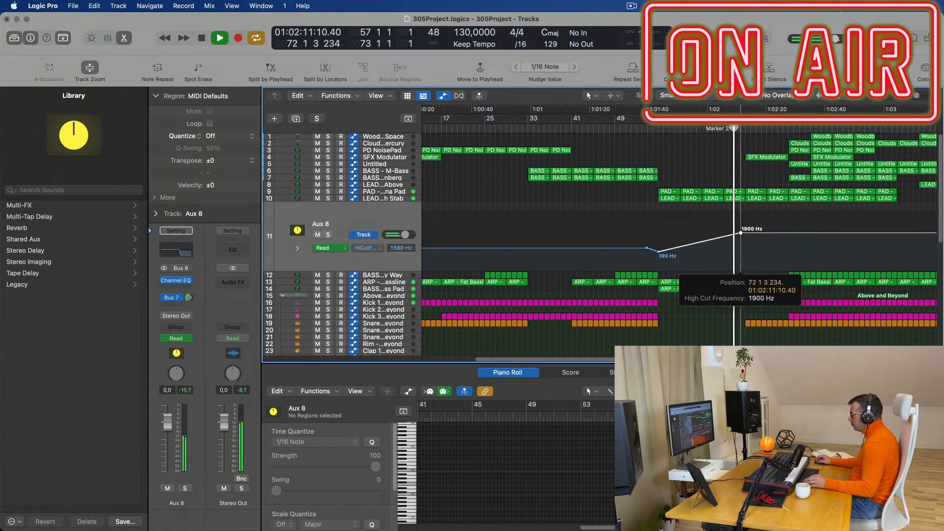
{"action": "left_click_drag", "start_coordinate": [740, 233], "coordinate": [743, 216]}
{"action": "key", "text": "space"}
{"action": "key", "text": "space"}
Copy the four second-snare regions of the Modern TR-707 kit earlier so that their pattern begins at bar 73.
{"action": "scroll", "coordinate": [691, 191], "scroll_direction": "down", "scroll_amount": 1}
{"action": "scroll", "coordinate": [691, 191], "scroll_direction": "down", "scroll_amount": 1}
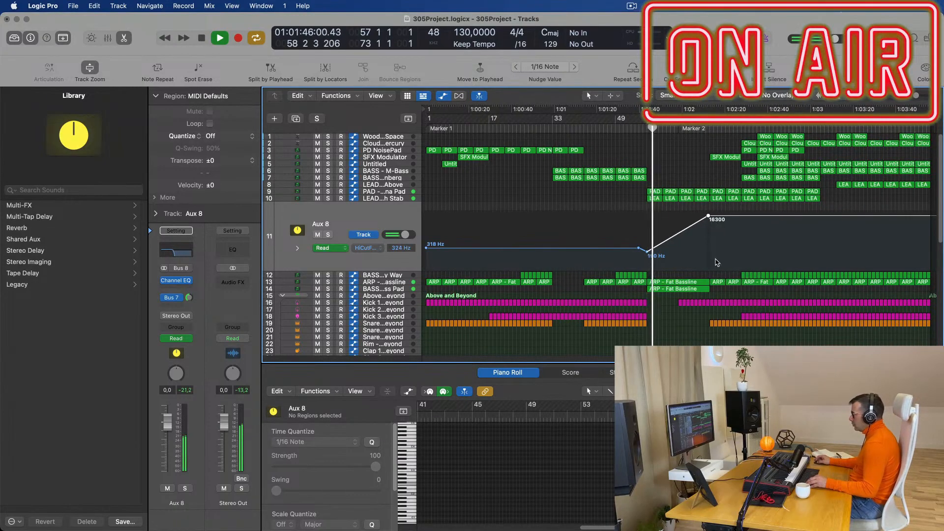
{"action": "scroll", "coordinate": [714, 276], "scroll_direction": "down", "scroll_amount": 6}
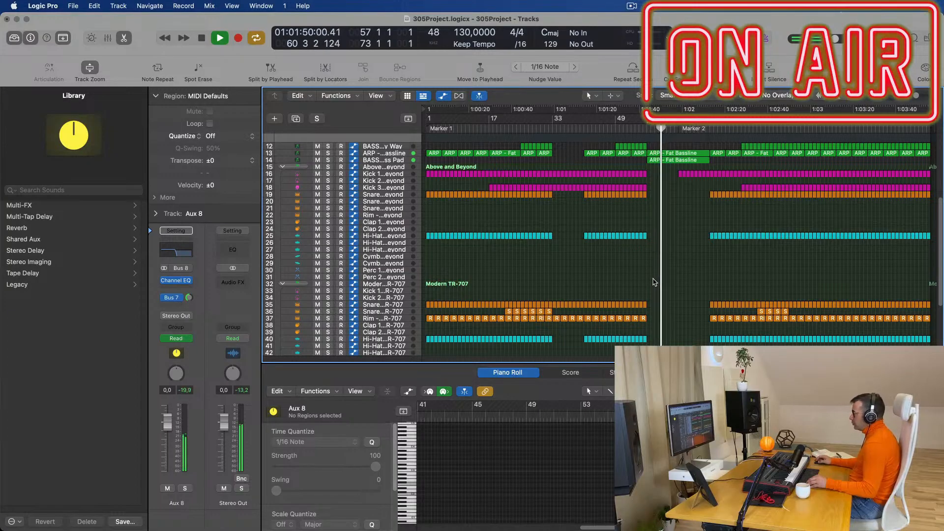
{"action": "left_click_drag", "start_coordinate": [748, 312], "coordinate": [788, 311]}
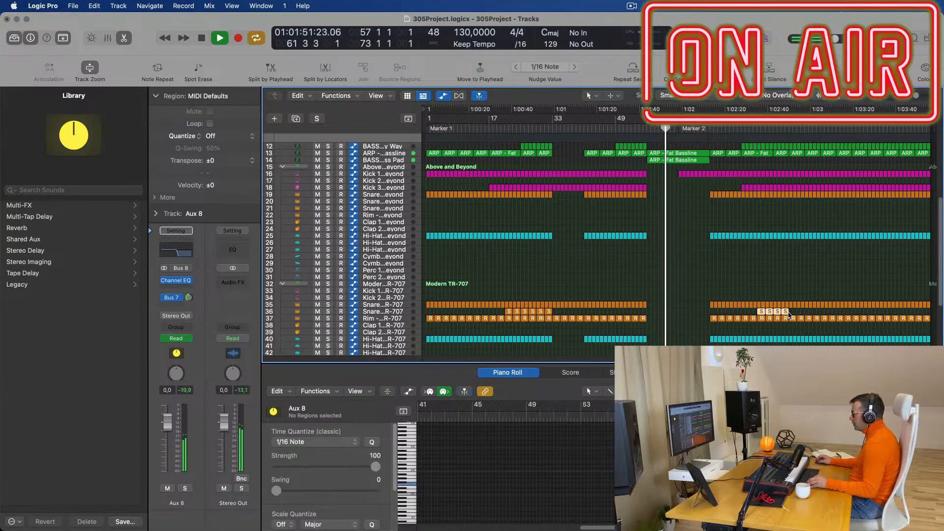
{"action": "mouse_move", "coordinate": [731, 315]}
{"action": "left_mouse_down"}
{"action": "mouse_move", "coordinate": [713, 315]}
{"action": "mouse_move", "coordinate": [728, 313]}
{"action": "left_mouse_up"}
{"action": "left_click", "coordinate": [762, 280]}
{"action": "left_click", "coordinate": [699, 261]}
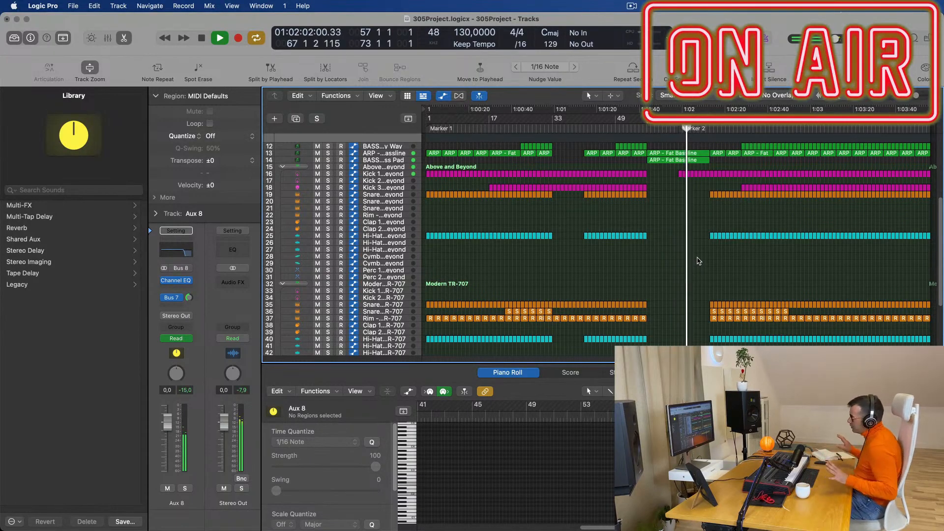
Delete the Above and Beyond hi-hat regions and all Modern TR-707 drum regions between bars 73 and 81.
{"action": "left_click", "coordinate": [686, 257], "text": "ctrl+alt"}
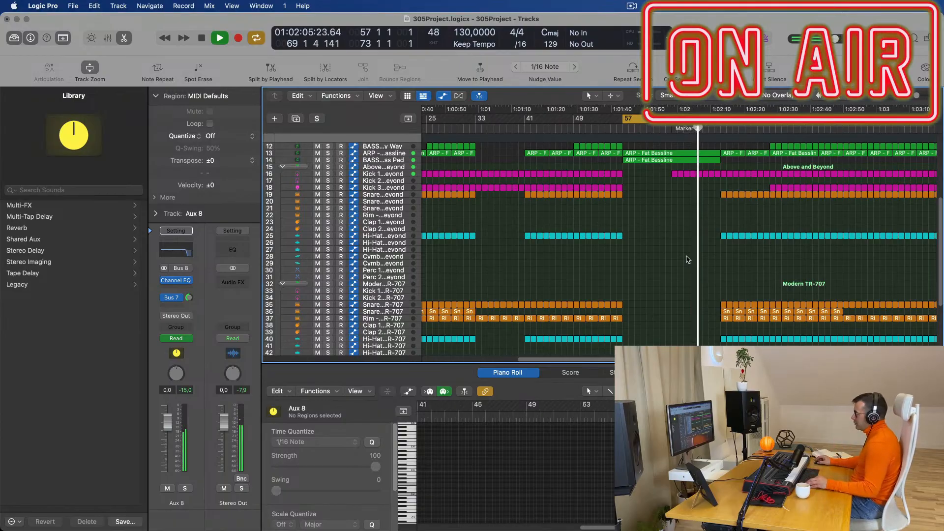
{"action": "scroll", "coordinate": [687, 259], "scroll_direction": "up", "scroll_amount": 6}
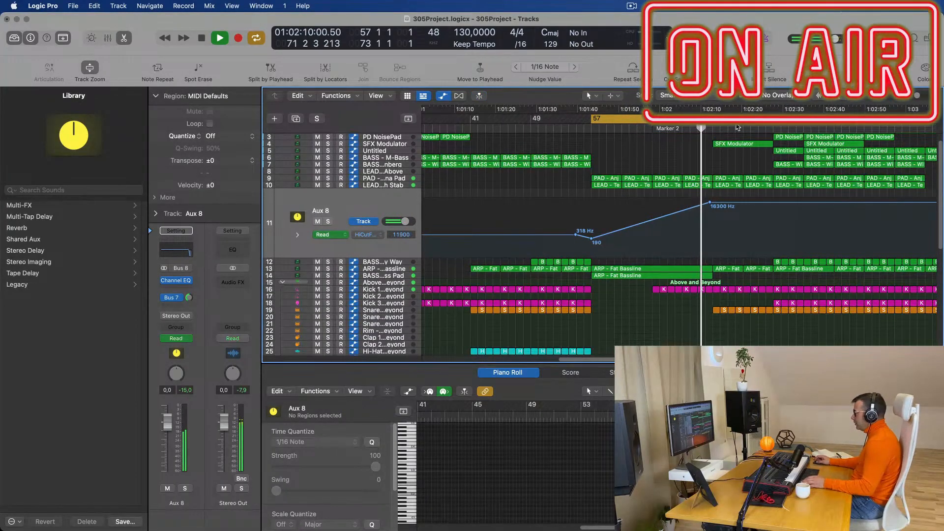
{"action": "scroll", "coordinate": [715, 154], "scroll_direction": "down", "scroll_amount": 3}
{"action": "scroll", "coordinate": [713, 158], "scroll_direction": "up", "scroll_amount": 2}
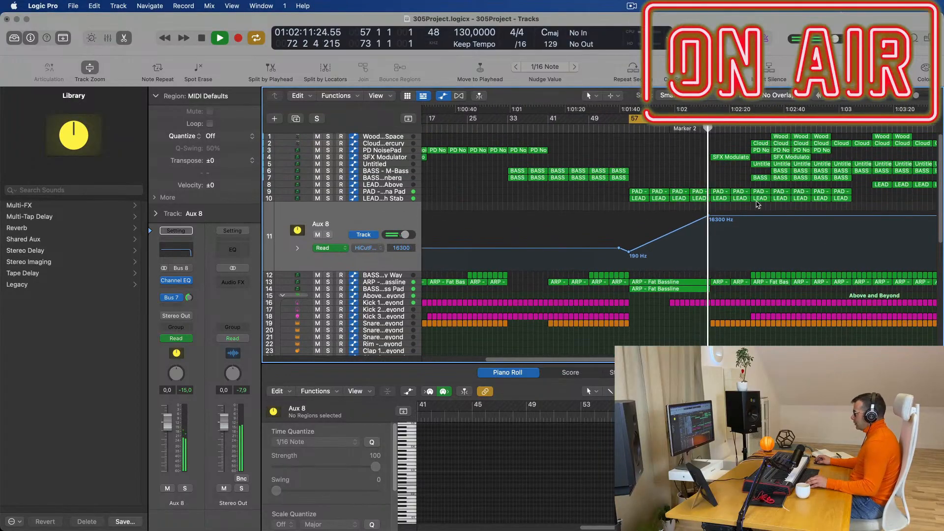
{"action": "scroll", "coordinate": [766, 216], "scroll_direction": "up", "scroll_amount": 2}
{"action": "scroll", "coordinate": [703, 320], "scroll_direction": "down", "scroll_amount": 5}
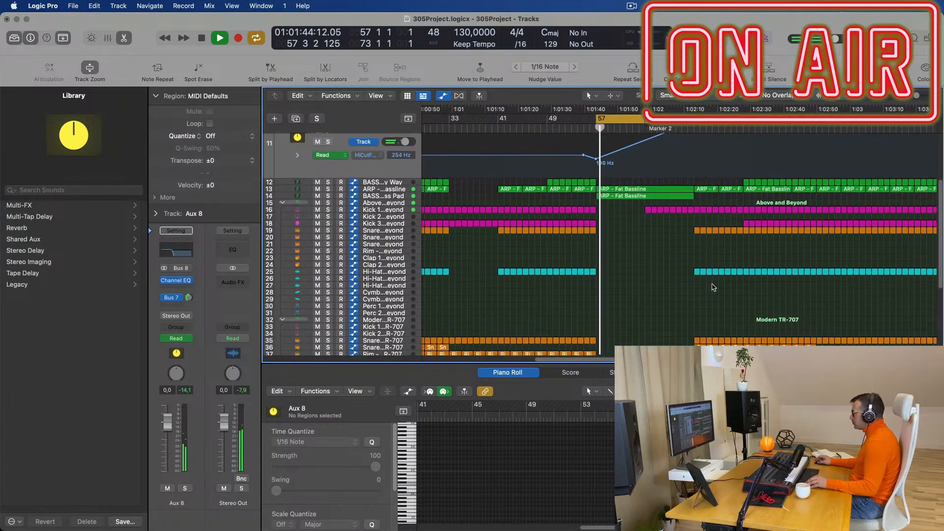
{"action": "mouse_move", "coordinate": [696, 253]}
{"action": "left_mouse_down"}
{"action": "mouse_move", "coordinate": [716, 361]}
{"action": "mouse_move", "coordinate": [750, 344]}
{"action": "mouse_move", "coordinate": [740, 340]}
{"action": "left_mouse_up"}
{"action": "left_click", "coordinate": [740, 339]}
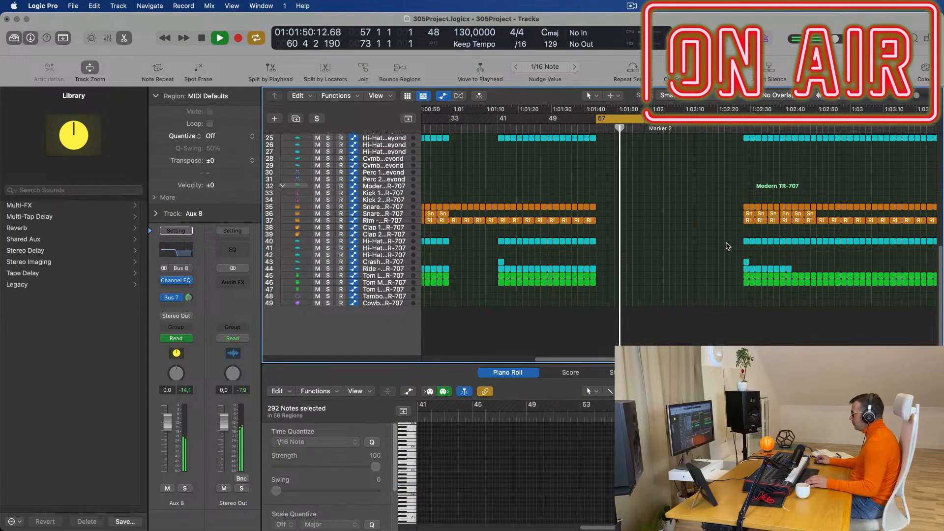
Raise the Aux 8 high-cut automation peak to 20000 Hz and rename the track Main Synths.
{"action": "scroll", "coordinate": [703, 221], "scroll_direction": "up", "scroll_amount": 9}
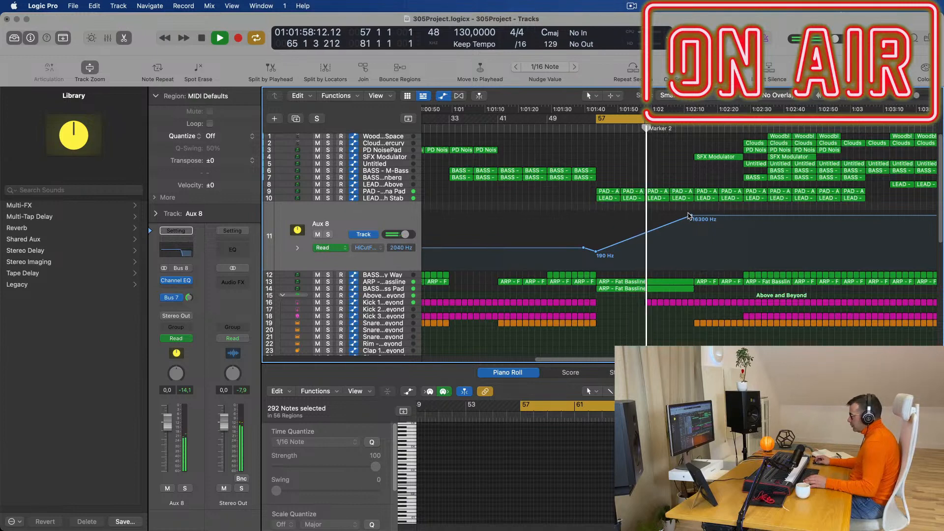
{"action": "left_click_drag", "start_coordinate": [693, 217], "coordinate": [692, 211]}
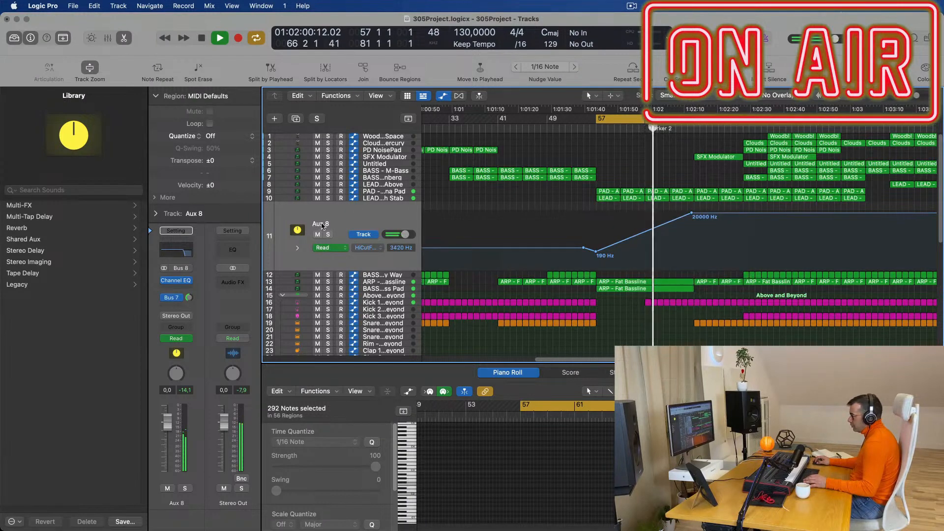
{"action": "double_click", "coordinate": [323, 224]}
{"action": "type", "text": "Main"}
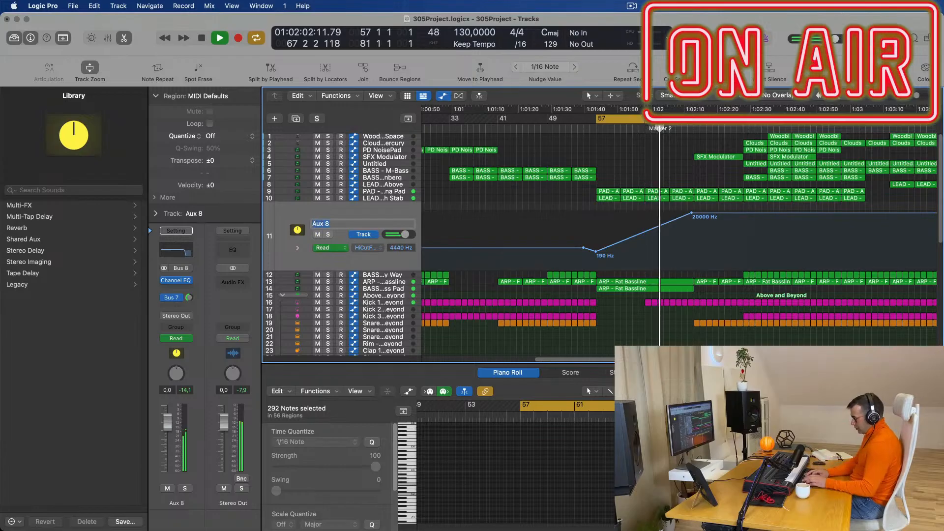
{"action": "type", "text": " Synths"}
{"action": "key", "text": "Return"}
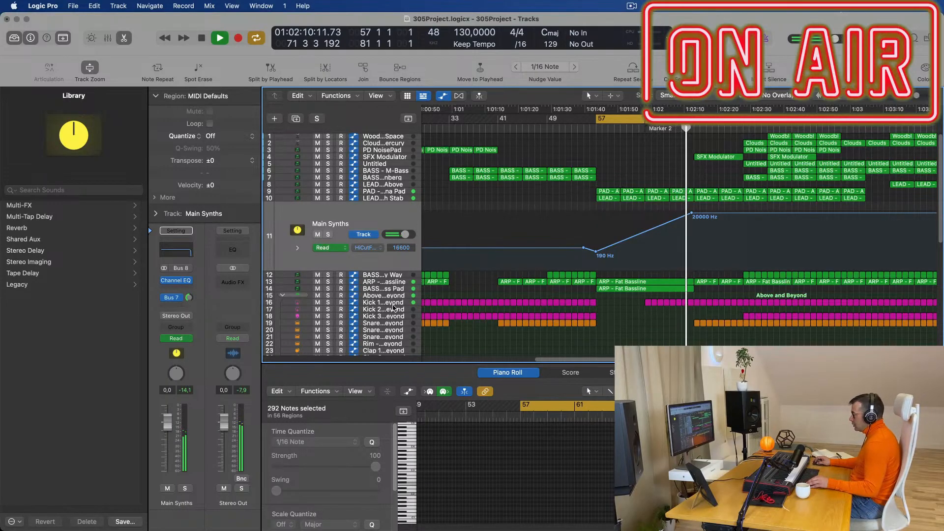
On the Above and Beyond track's low-cut automation, add a 161 Hz point at bar 73 and remove the 175 Hz point.
{"action": "left_click", "coordinate": [394, 296]}
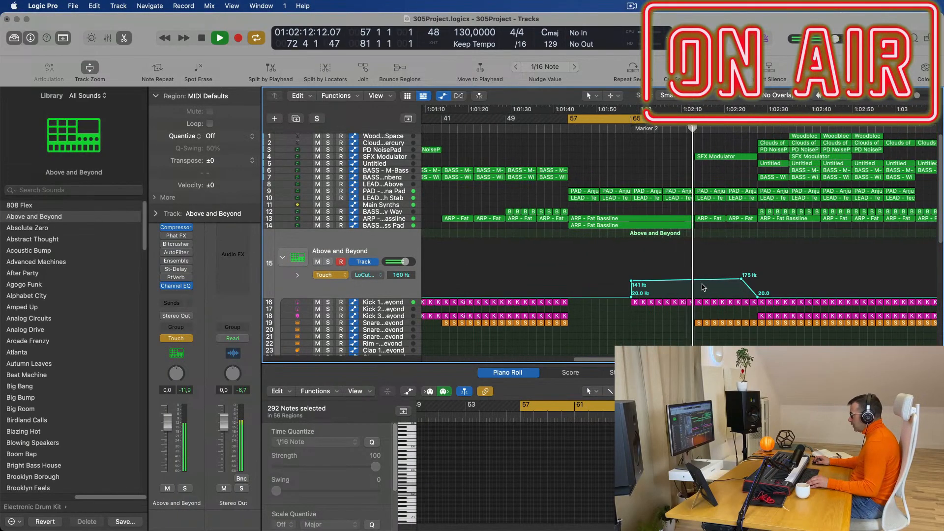
{"action": "left_click", "coordinate": [695, 280]}
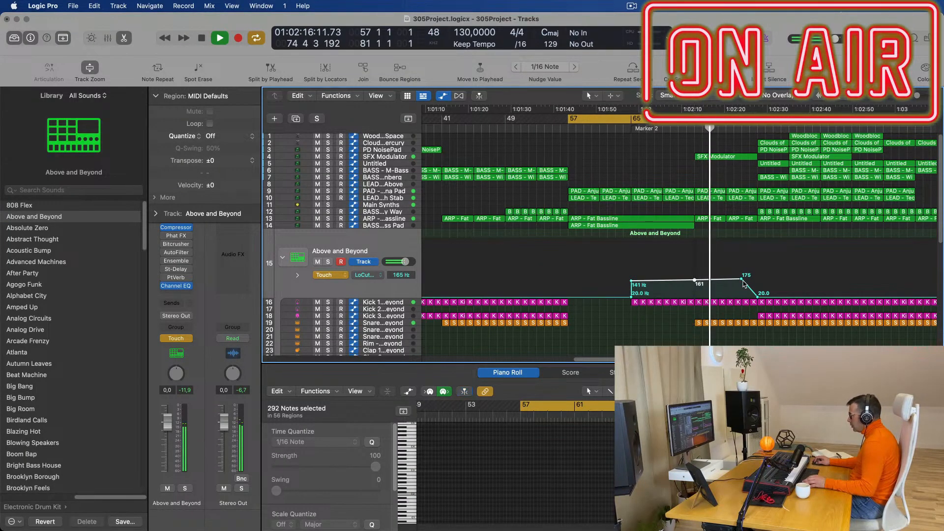
{"action": "left_click", "coordinate": [741, 279]}
{"action": "key", "text": "super+Left"}
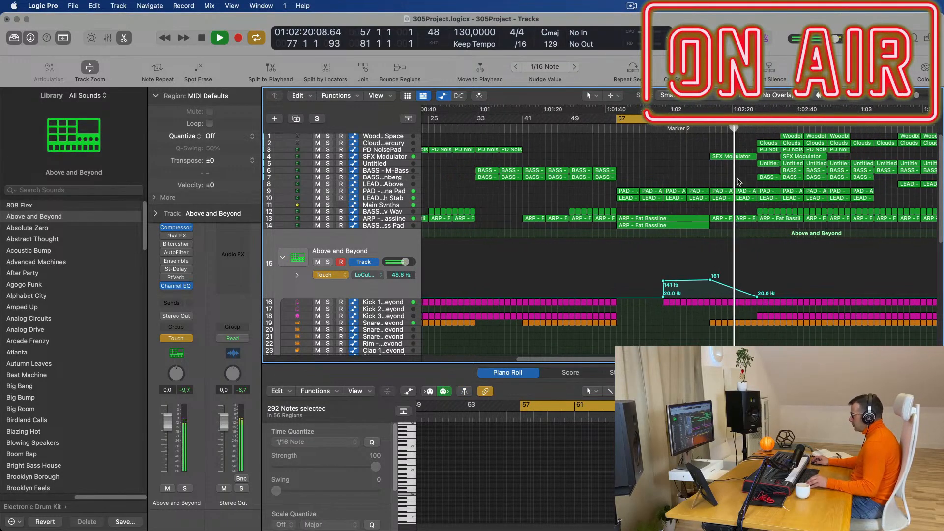
{"action": "key", "text": "super+Left"}
Delete the regions on tracks 1 to 7 between bars 81 and 89, and extend the cycle's end to bar 89.
{"action": "scroll", "coordinate": [752, 246], "scroll_direction": "down", "scroll_amount": 3}
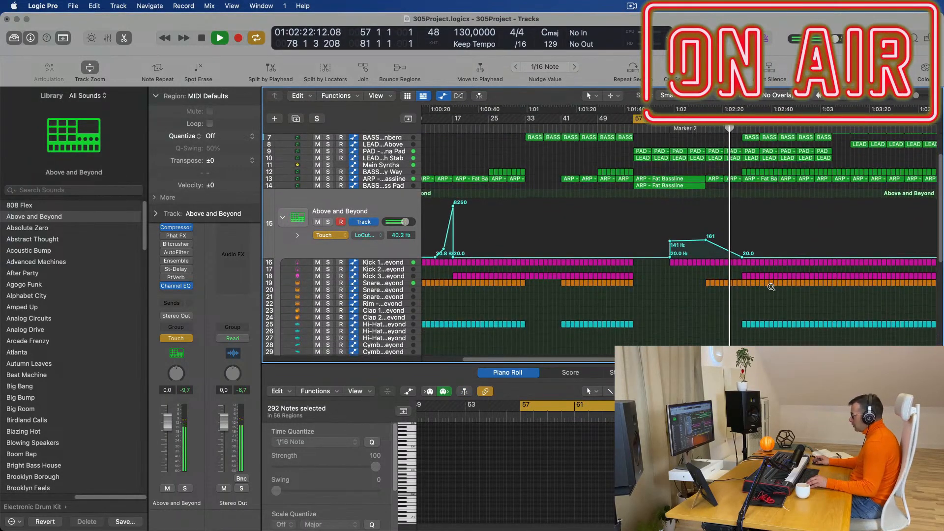
{"action": "scroll", "coordinate": [773, 249], "scroll_direction": "down", "scroll_amount": 1}
{"action": "scroll", "coordinate": [775, 253], "scroll_direction": "up", "scroll_amount": 3}
{"action": "scroll", "coordinate": [783, 249], "scroll_direction": "up", "scroll_amount": 3}
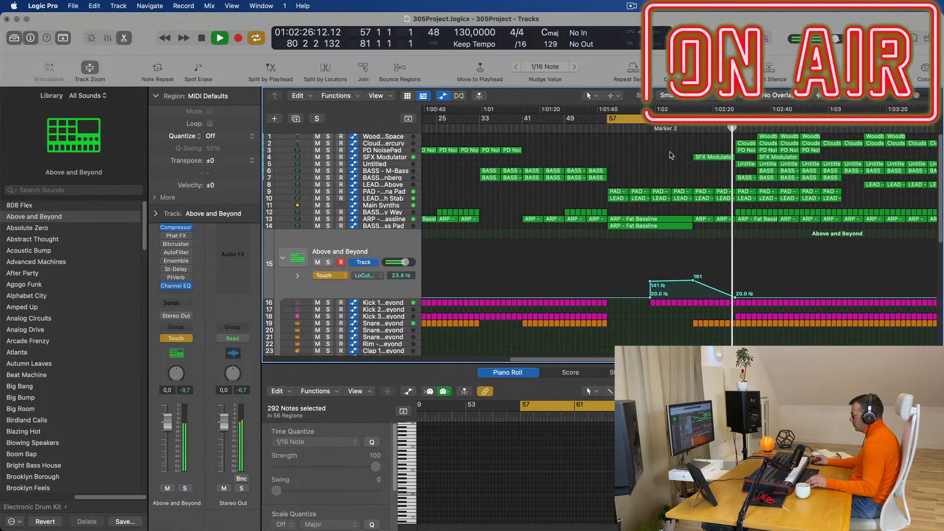
{"action": "left_click", "coordinate": [746, 143]}
{"action": "key", "text": "Delete"}
{"action": "left_click", "coordinate": [746, 164]}
{"action": "key", "text": "Delete"}
{"action": "left_click", "coordinate": [746, 178]}
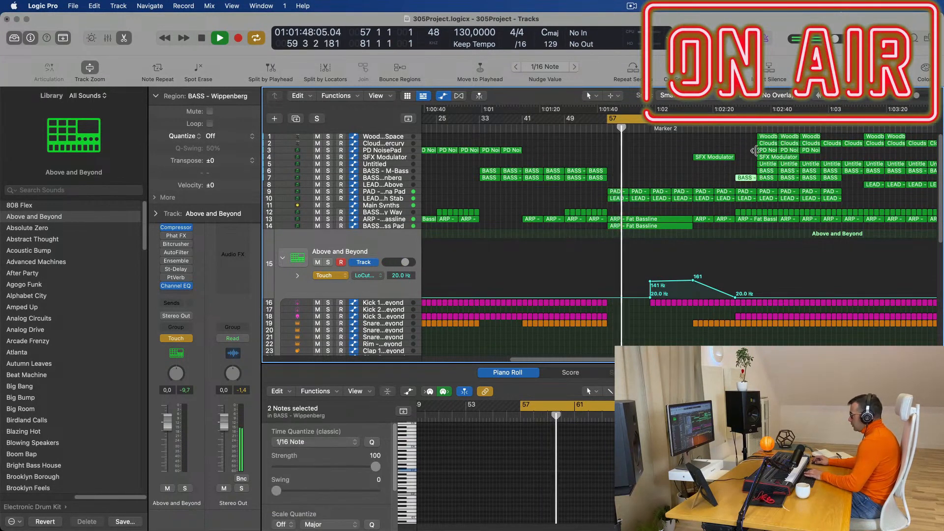
{"action": "key", "text": "Delete"}
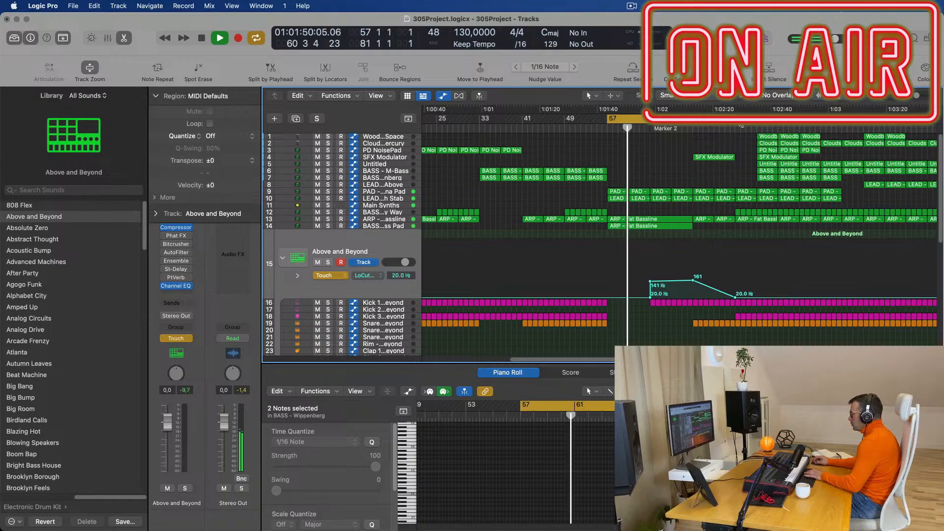
{"action": "left_click_drag", "start_coordinate": [740, 120], "coordinate": [765, 180]}
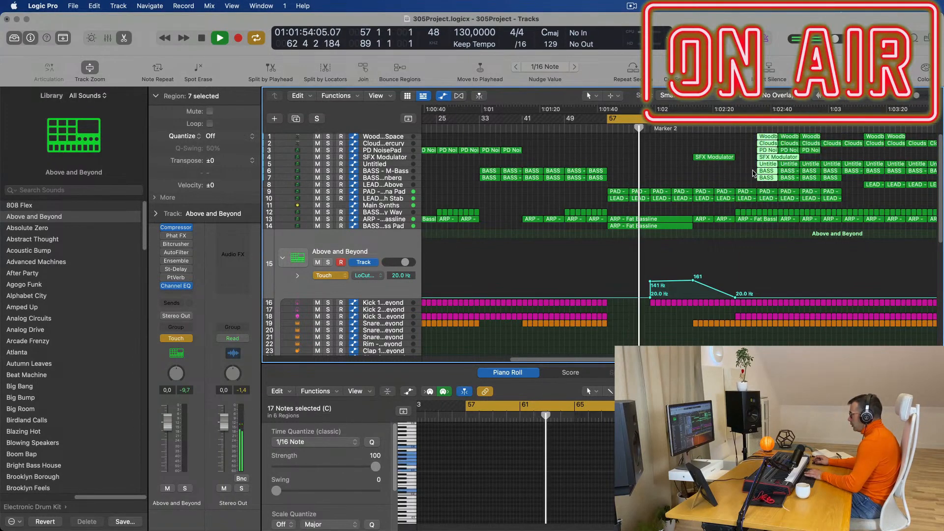
{"action": "key", "text": "Delete"}
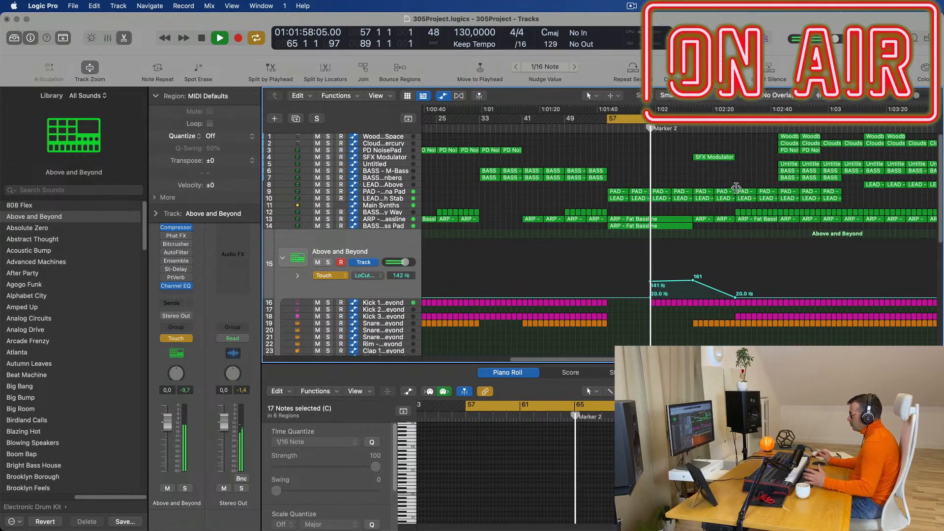
Raise the Above and Beyond low-cut automation from 195 Hz at bar 81 to 336 Hz just before its drop near bar 89.
{"action": "scroll", "coordinate": [747, 182], "scroll_direction": "down", "scroll_amount": 1}
{"action": "scroll", "coordinate": [769, 227], "scroll_direction": "down", "scroll_amount": 7}
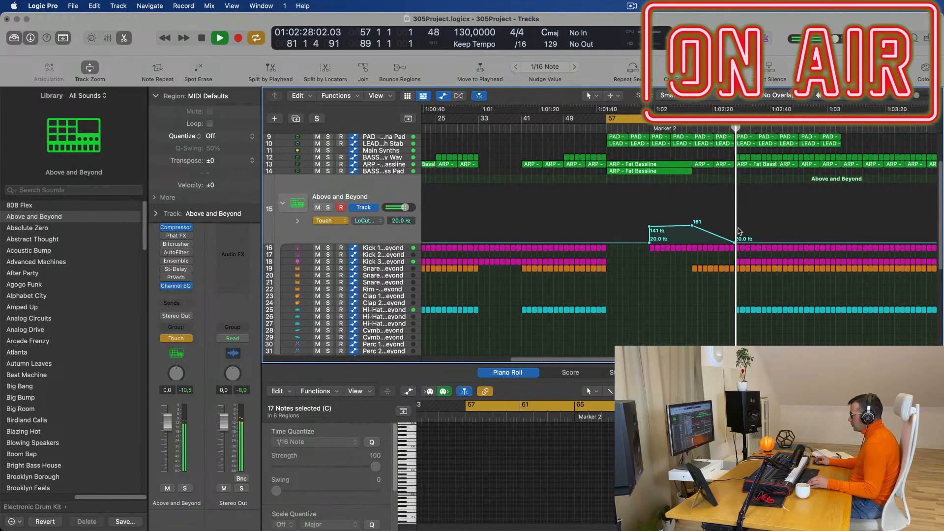
{"action": "left_click_drag", "start_coordinate": [737, 243], "coordinate": [777, 219]}
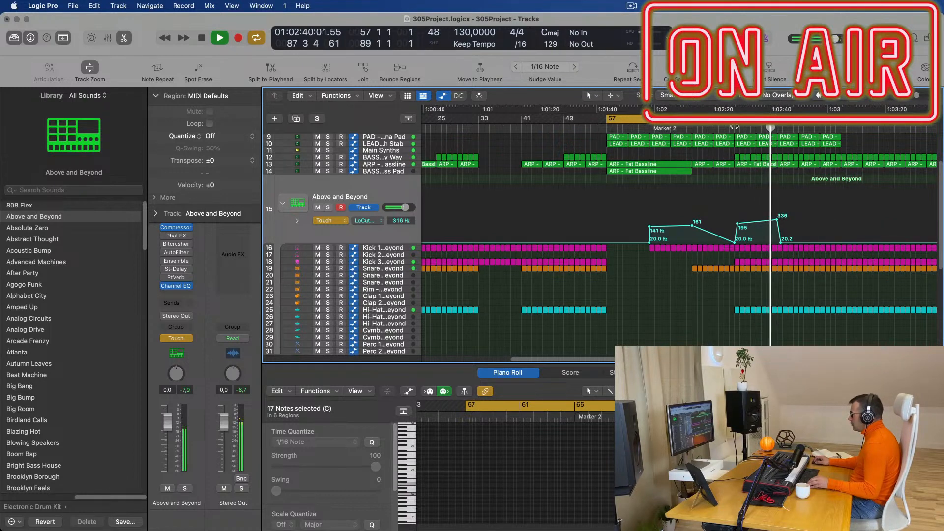
Move the cycle's start to bar 81 so bars 81 to 89 loop, and play that section.
{"action": "scroll", "coordinate": [713, 253], "scroll_direction": "down", "scroll_amount": 5}
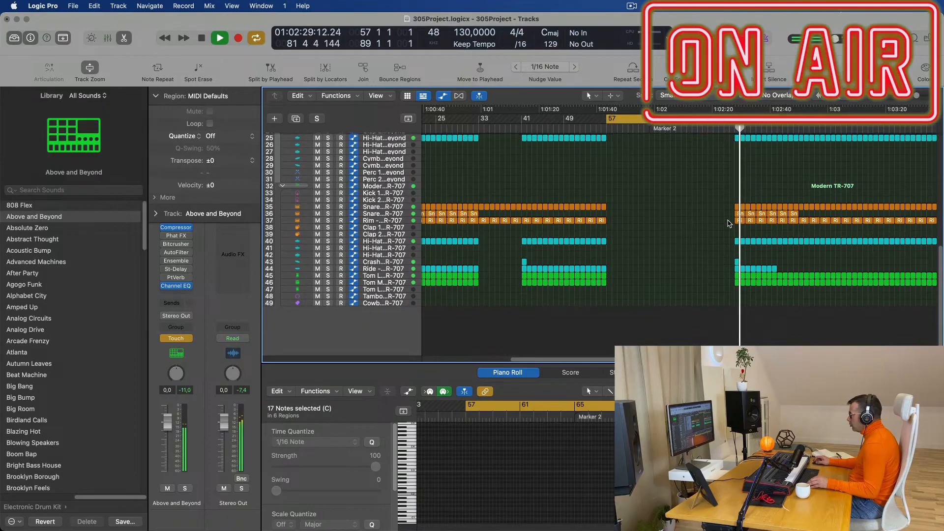
{"action": "left_click", "coordinate": [738, 214]}
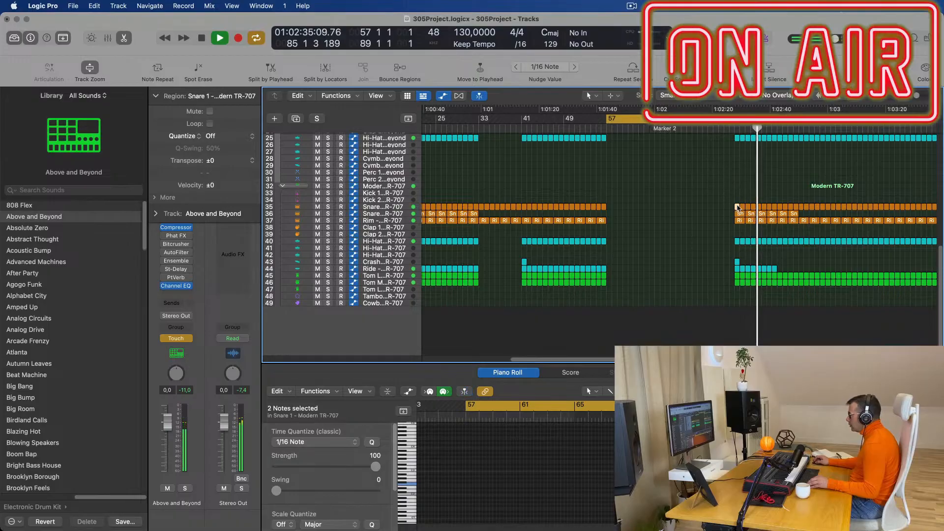
{"action": "left_click_drag", "start_coordinate": [713, 462], "coordinate": [816, 496]}
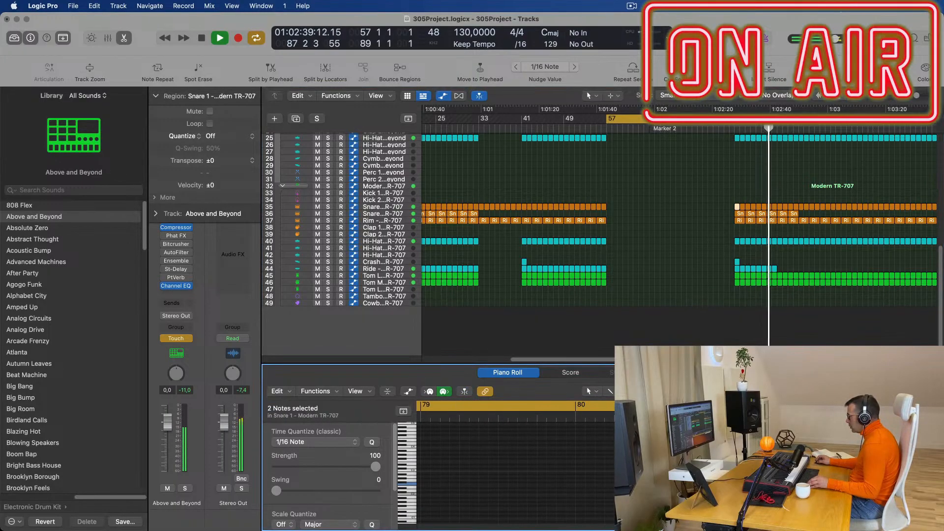
{"action": "key", "text": "space"}
{"action": "key", "text": "space"}
{"action": "left_click", "coordinate": [737, 119]}
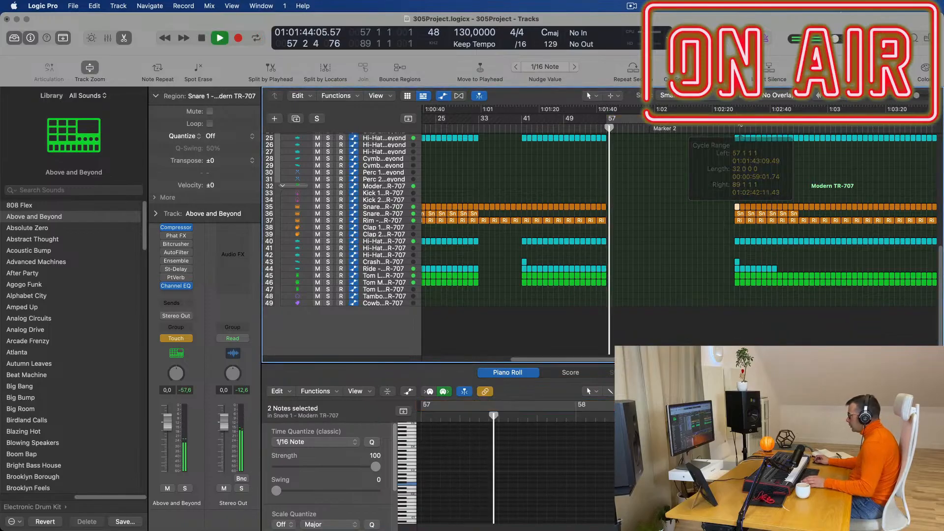
{"action": "left_click_drag", "start_coordinate": [737, 119], "coordinate": [778, 119]}
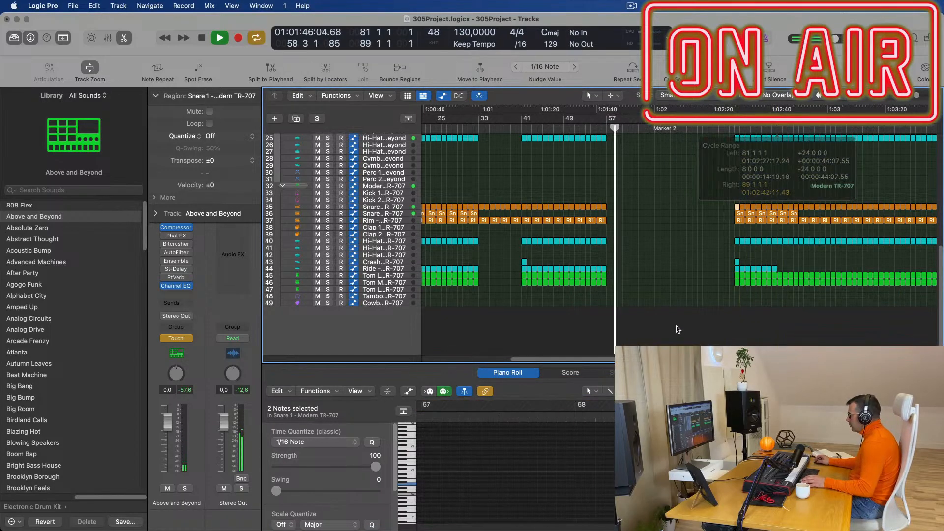
{"action": "key", "text": "space"}
{"action": "key", "text": "space"}
Delete the Modern TR-707 ride and tom regions from bar 81 to about bar 93, and play the section.
{"action": "left_click_drag", "start_coordinate": [723, 270], "coordinate": [798, 288]}
{"action": "key", "text": "Delete"}
{"action": "key", "text": "space"}
{"action": "key", "text": "space"}
Delete the unwanted notes from the Modern TR-707 Snare 2 region at bar 81.
{"action": "scroll", "coordinate": [790, 281], "scroll_direction": "up", "scroll_amount": 3}
{"action": "scroll", "coordinate": [791, 284], "scroll_direction": "up", "scroll_amount": 2}
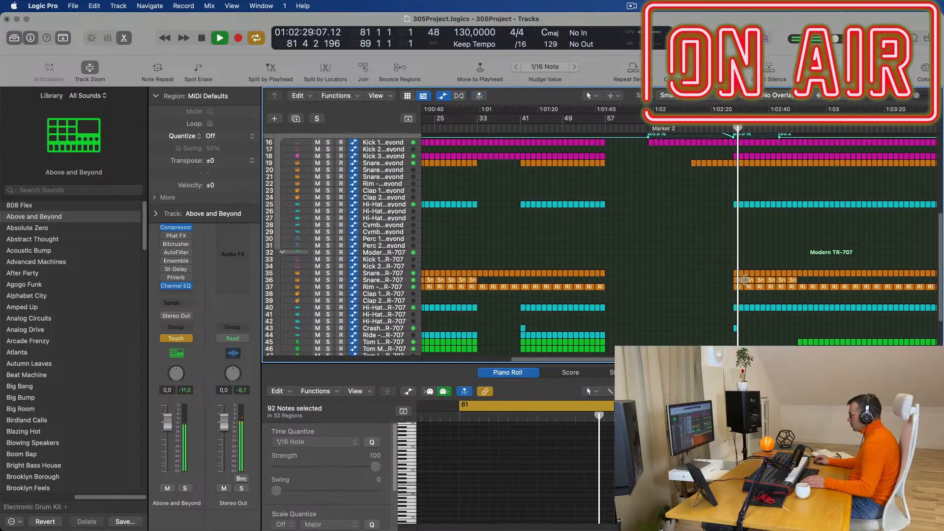
{"action": "left_click", "coordinate": [737, 280]}
{"action": "key", "text": "space"}
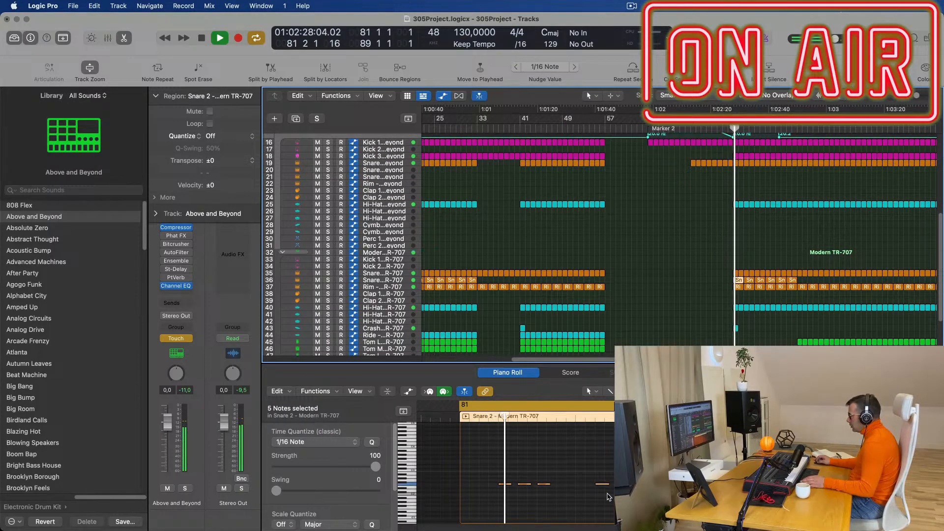
{"action": "left_click_drag", "start_coordinate": [490, 475], "coordinate": [635, 495]}
{"action": "key", "text": "Delete"}
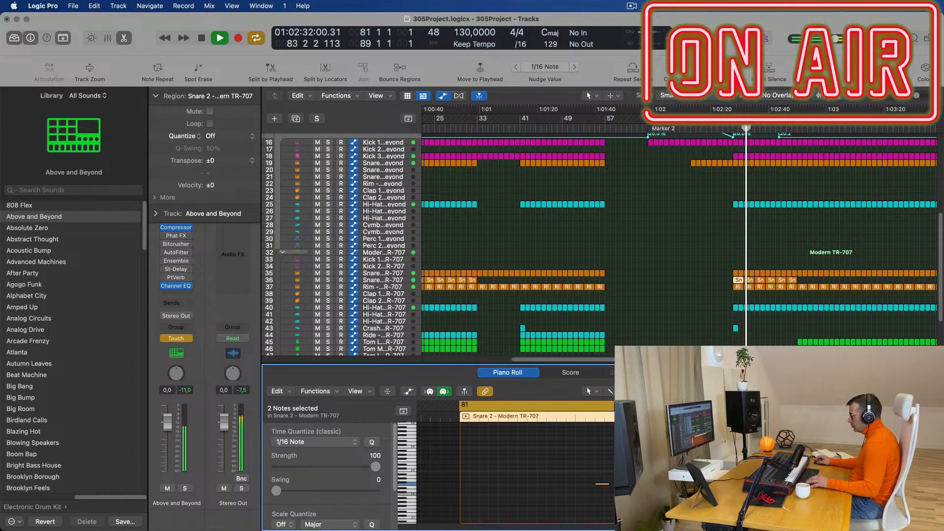
{"action": "left_click_drag", "start_coordinate": [590, 462], "coordinate": [634, 503]}
{"action": "key", "text": "Delete"}
Copy the snare notes across the Snare 2 region at bar 81 to form an evenly spaced pattern, and audition it.
{"action": "left_click_drag", "start_coordinate": [466, 464], "coordinate": [607, 508]}
{"action": "key", "text": "space"}
{"action": "key", "text": "space"}
{"action": "left_click_drag", "start_coordinate": [506, 487], "coordinate": [526, 487]}
{"action": "key", "text": "space"}
{"action": "key", "text": "space"}
{"action": "left_click_drag", "start_coordinate": [462, 485], "coordinate": [588, 486]}
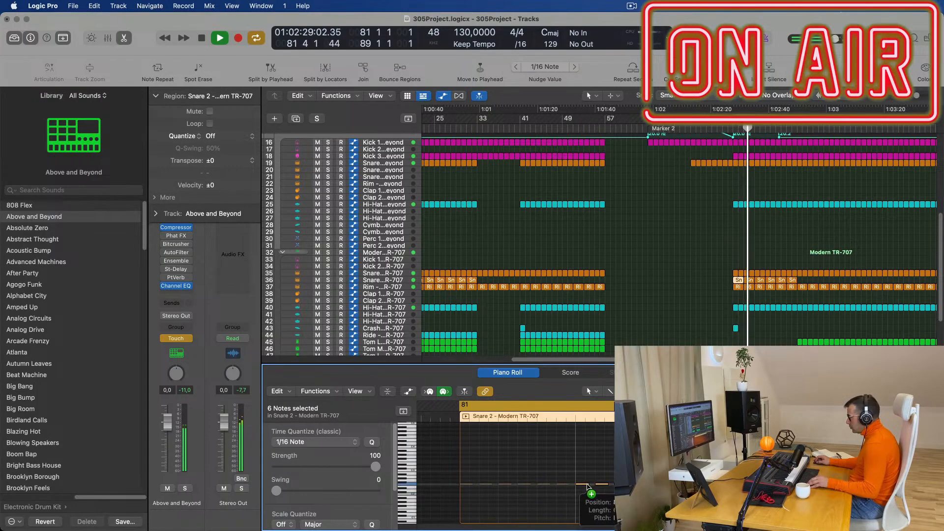
{"action": "left_click_drag", "start_coordinate": [693, 494], "coordinate": [618, 477]}
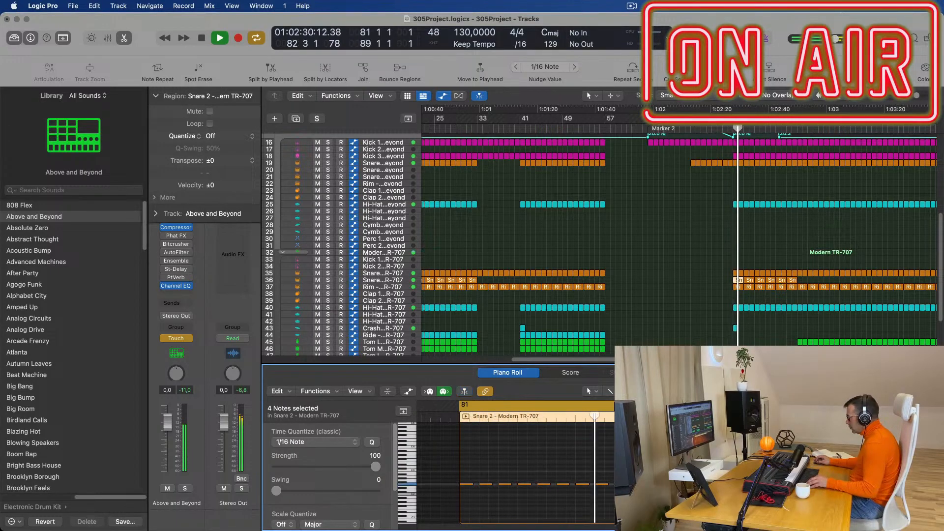
{"action": "key", "text": "space"}
{"action": "key", "text": "space"}
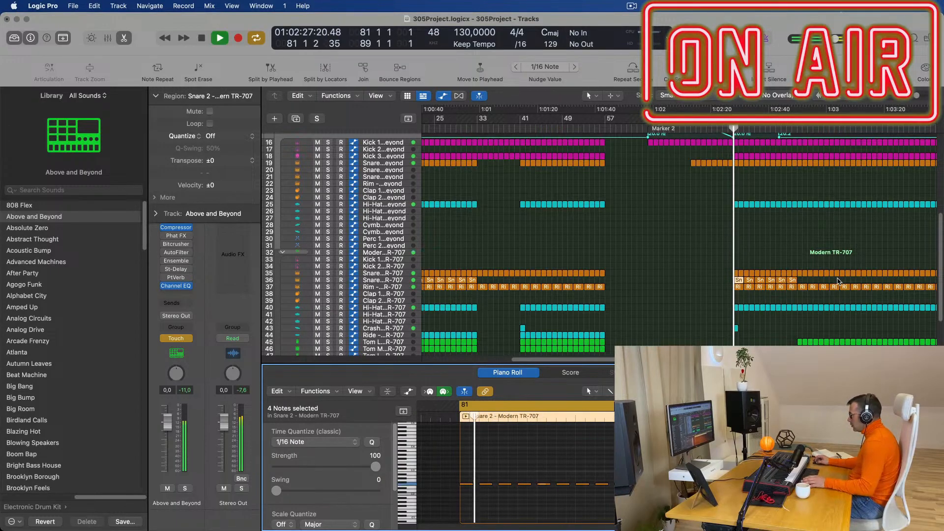
Delete the five Snare 2 regions that follow the edited one, and select the edited region at bar 81.
{"action": "left_click_drag", "start_coordinate": [808, 280], "coordinate": [749, 281]}
{"action": "key", "text": "Delete"}
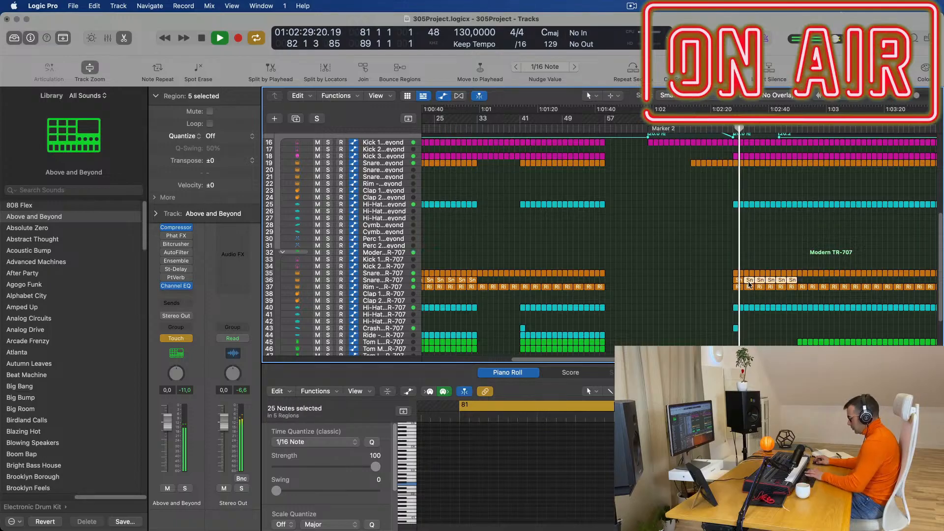
{"action": "left_click", "coordinate": [738, 280]}
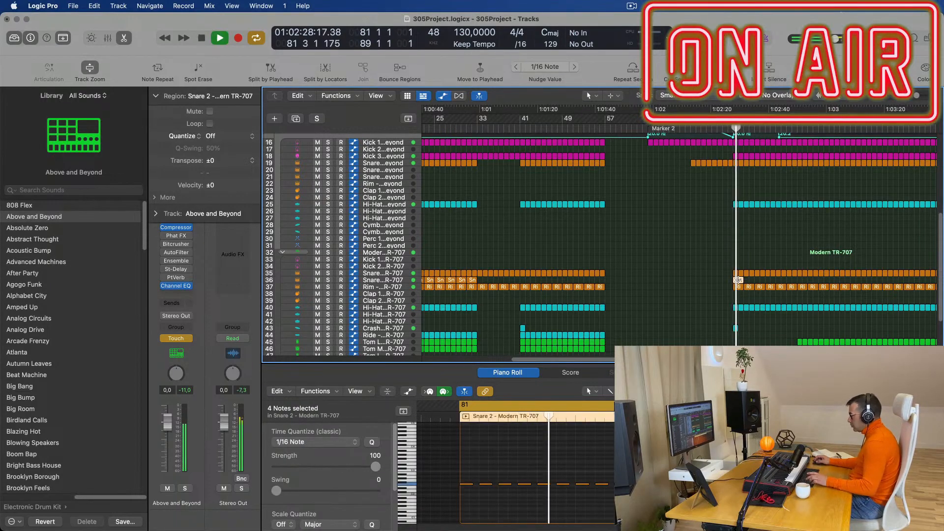
{"action": "key", "text": "super+d"}
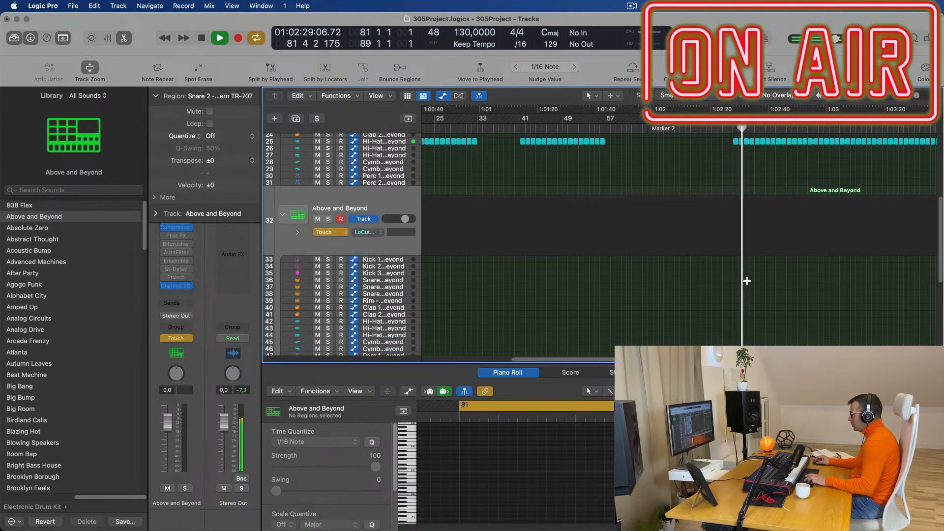
{"action": "scroll", "coordinate": [741, 290], "scroll_direction": "up", "scroll_amount": 10}
{"action": "scroll", "coordinate": [741, 287], "scroll_direction": "down", "scroll_amount": 8}
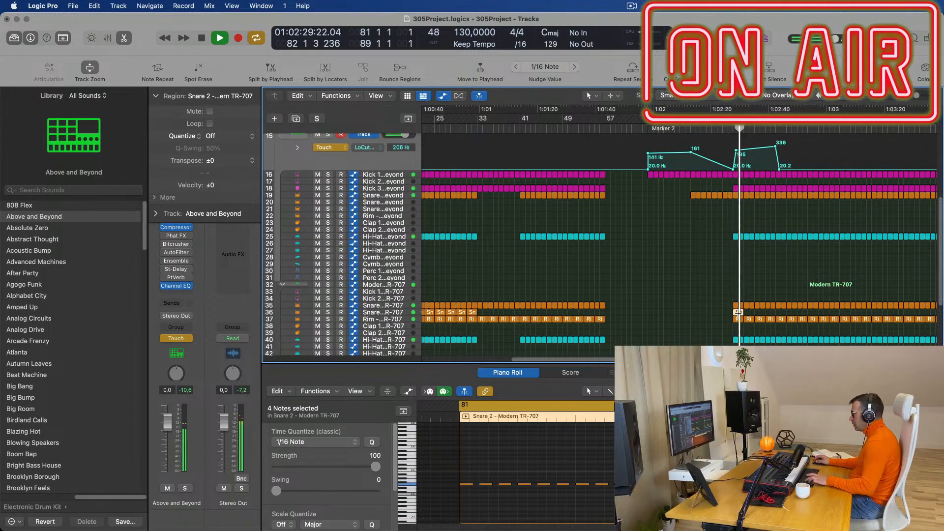
Repeat the edited Snare 2 region up to bar 89 and join the four regions into one.
{"action": "key", "text": "super+r"}
{"action": "left_click_drag", "start_coordinate": [789, 313], "coordinate": [721, 313]}
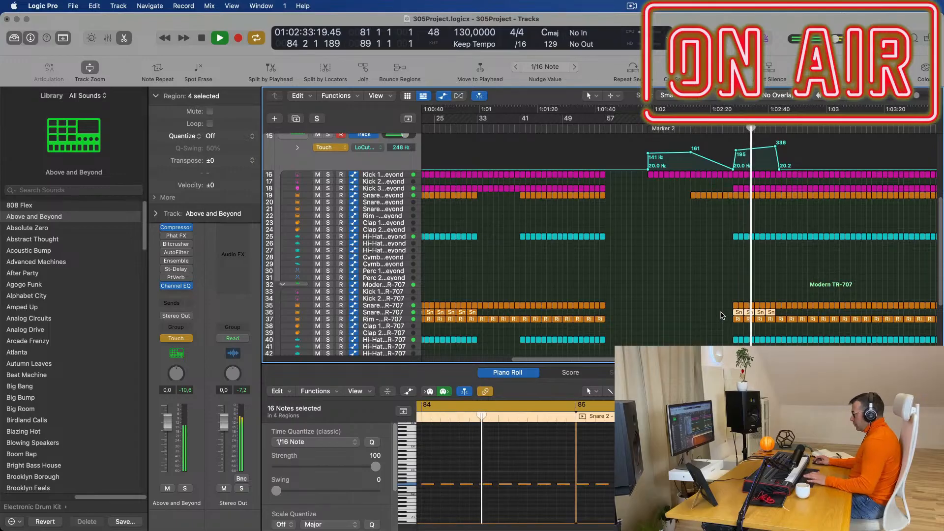
{"action": "key", "text": "super+j"}
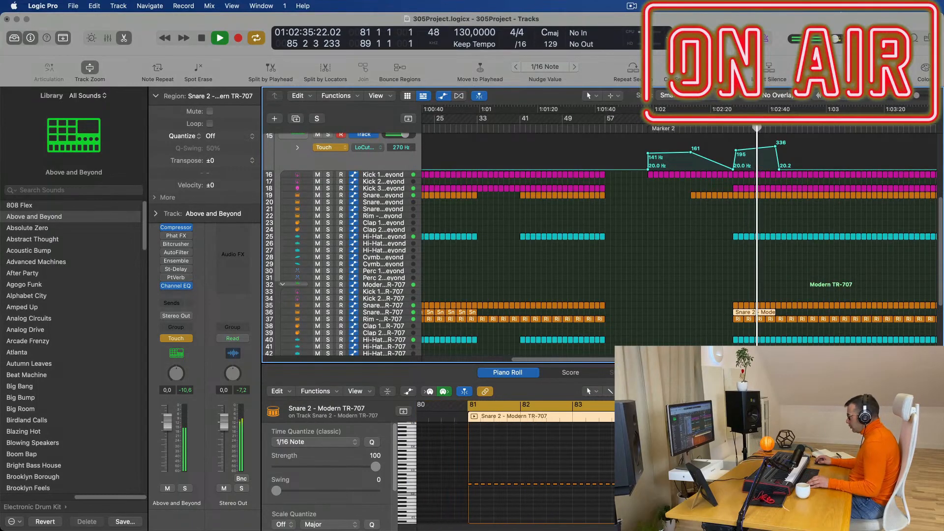
Select all notes in the joined Snare 2 region, review them along its length, and play the section.
{"action": "key", "text": "Tab"}
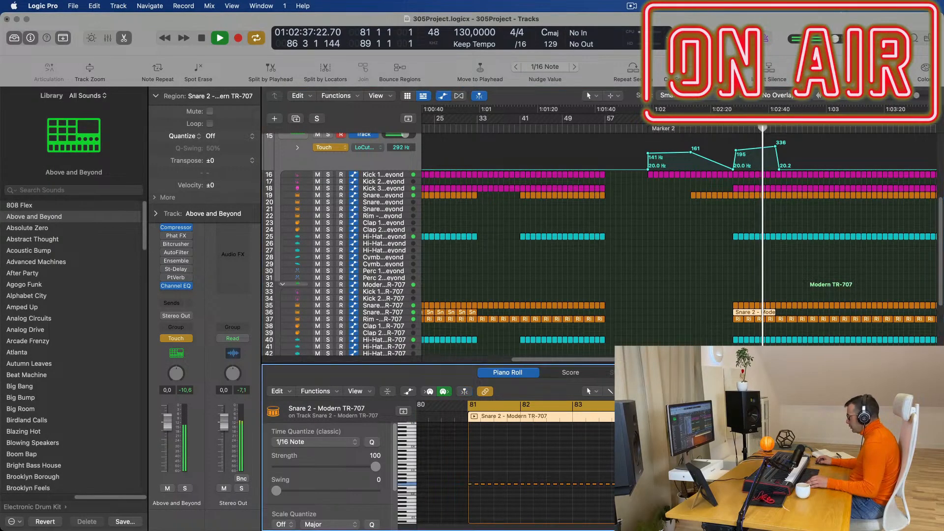
{"action": "key", "text": "super+a"}
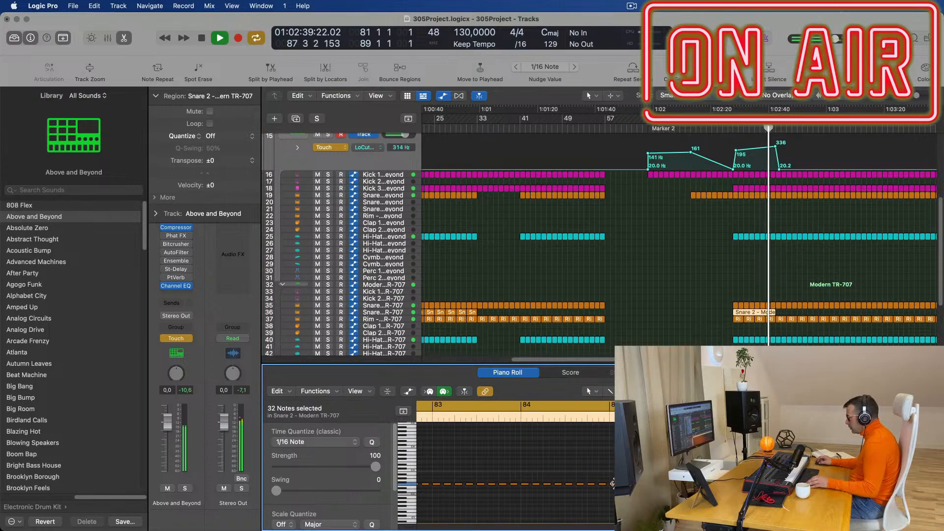
{"action": "scroll", "coordinate": [611, 488], "scroll_direction": "right", "scroll_amount": 4}
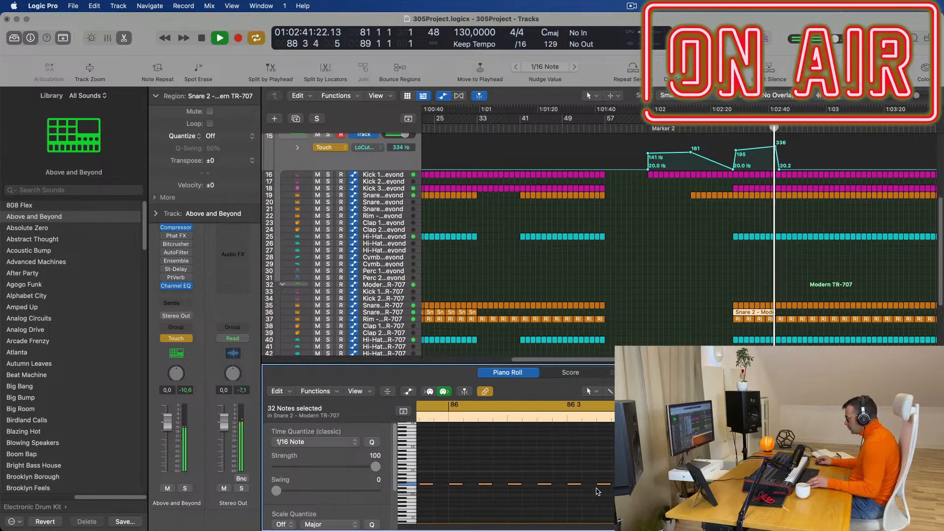
{"action": "scroll", "coordinate": [600, 491], "scroll_direction": "left", "scroll_amount": 8}
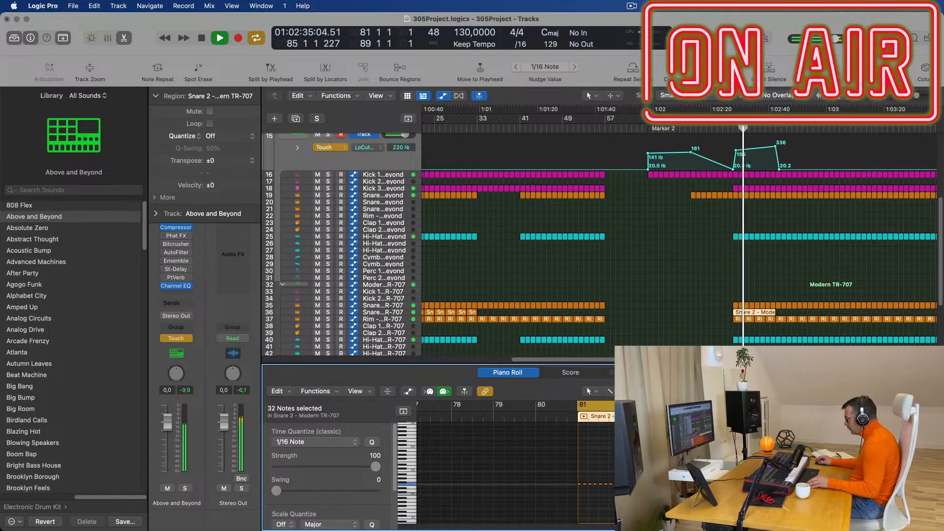
{"action": "scroll", "coordinate": [677, 480], "scroll_direction": "up", "scroll_amount": 5}
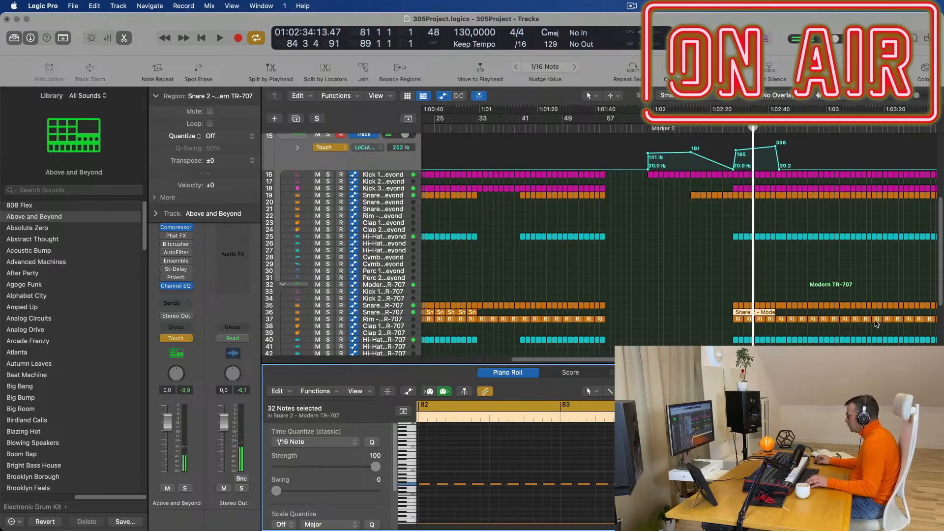
{"action": "key", "text": "space"}
Automate the Snare 2 - Modern TR-707 volume from -7.0 dB at bar 81 up to -4.6 dB at bar 89, dropping back to -7.0 dB.
{"action": "scroll", "coordinate": [879, 344], "scroll_direction": "down", "scroll_amount": 3}
{"action": "scroll", "coordinate": [676, 467], "scroll_direction": "down", "scroll_amount": 5}
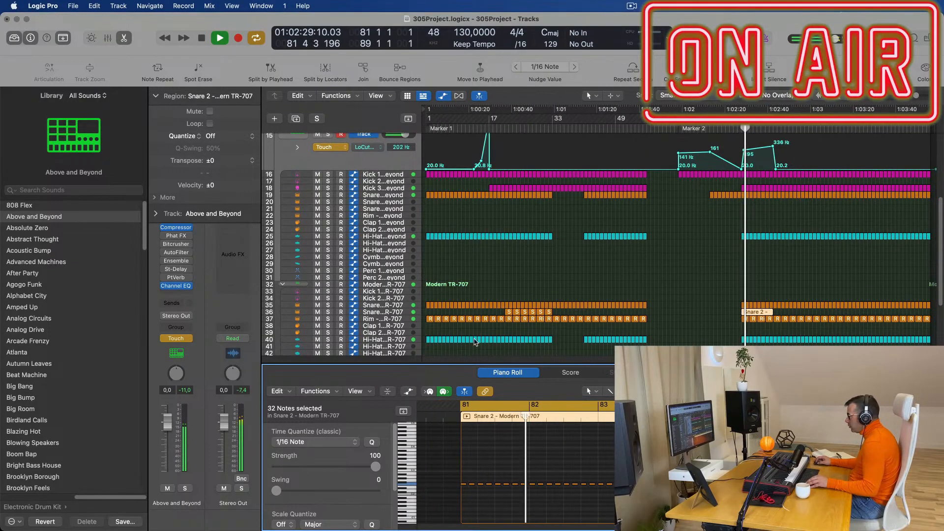
{"action": "left_click", "coordinate": [389, 311]}
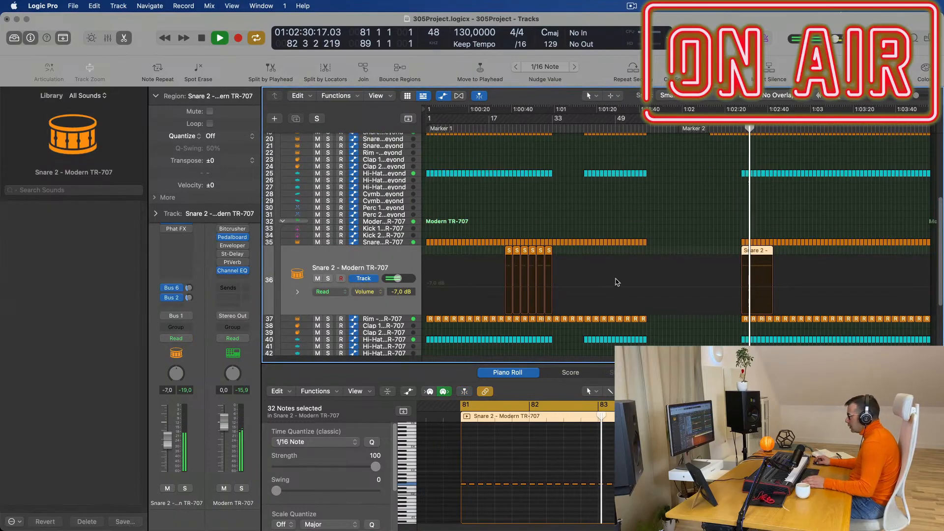
{"action": "left_click", "coordinate": [737, 290]}
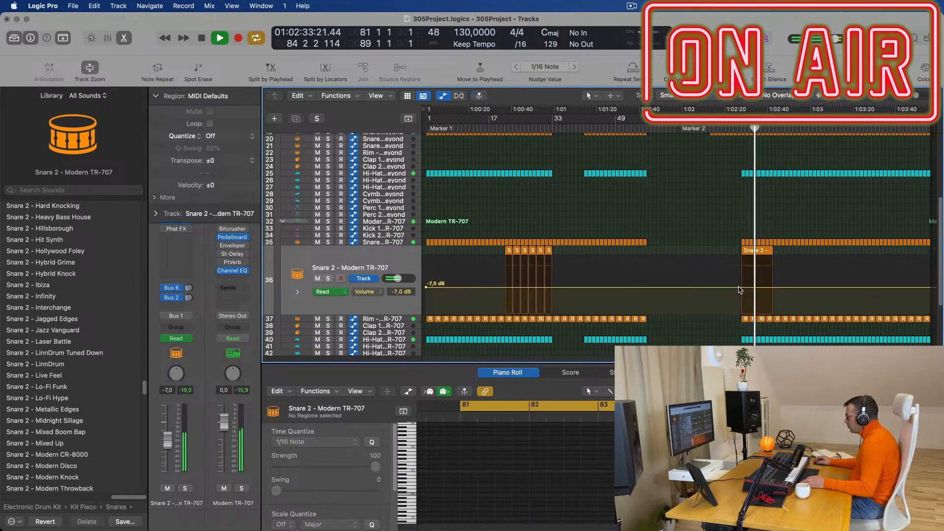
{"action": "left_click", "coordinate": [774, 288]}
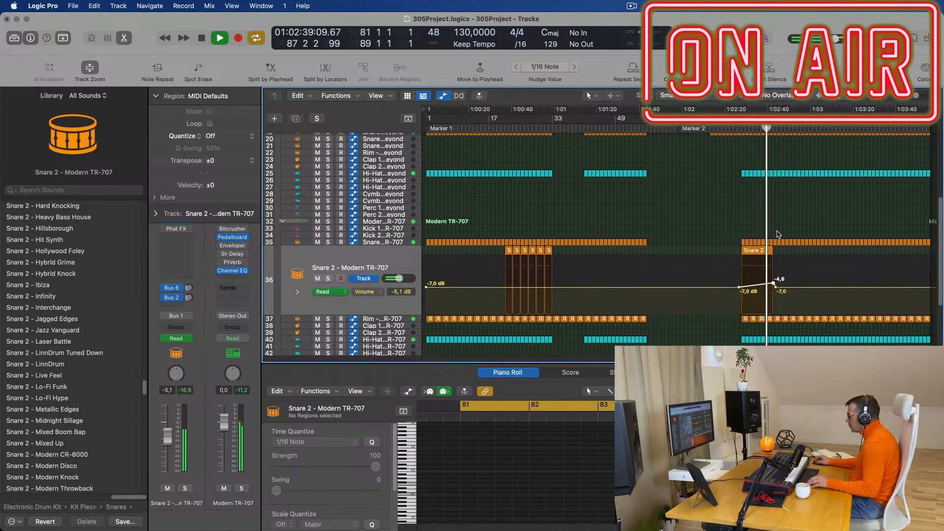
Extend the cycle's start back to bar 57 and play from there.
{"action": "scroll", "coordinate": [767, 197], "scroll_direction": "up", "scroll_amount": 6}
{"action": "scroll", "coordinate": [761, 150], "scroll_direction": "up", "scroll_amount": 2}
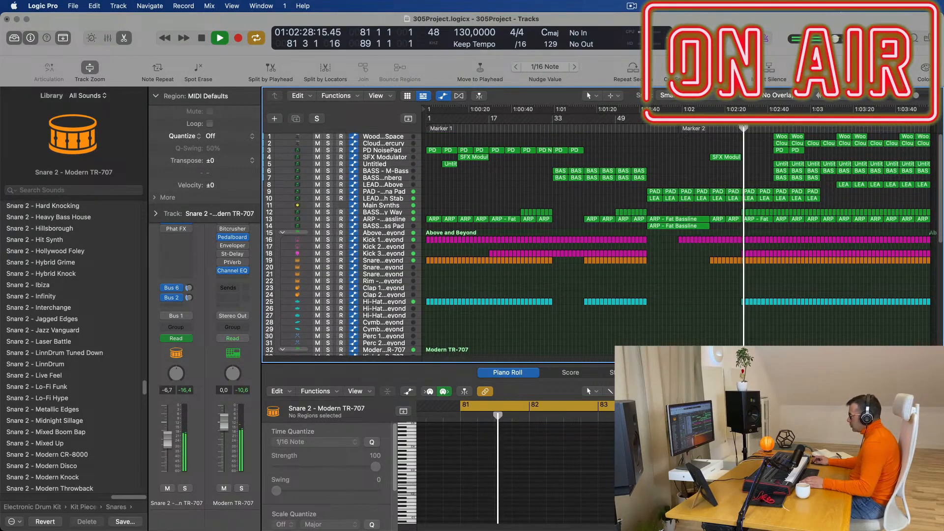
{"action": "left_click_drag", "start_coordinate": [743, 131], "coordinate": [647, 131]}
{"action": "key", "text": "space"}
{"action": "key", "text": "space"}
Select both regions on the BASS - Bass Pad track, set its automation to Touch, and check Sylenth1's filter control cutoff.
{"action": "left_click_drag", "start_coordinate": [669, 228], "coordinate": [741, 230]}
{"action": "left_click", "coordinate": [396, 227]}
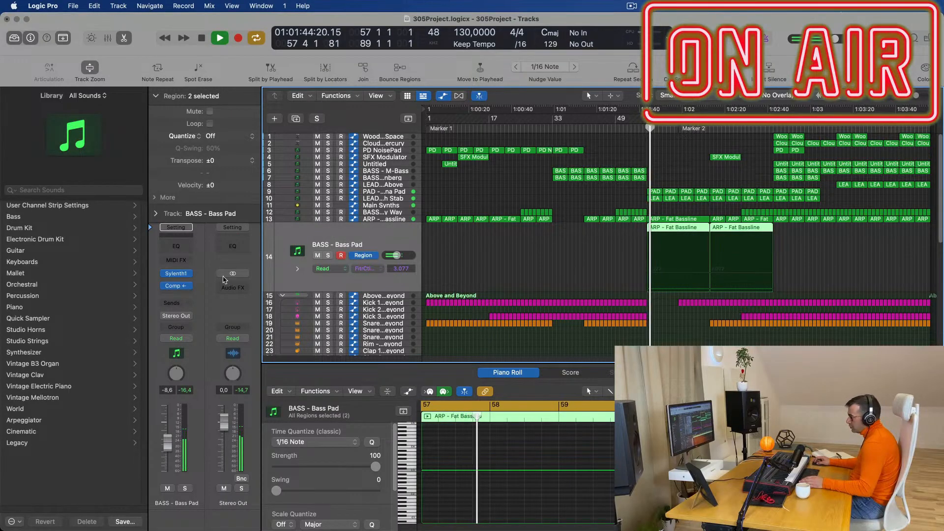
{"action": "left_click", "coordinate": [170, 343]}
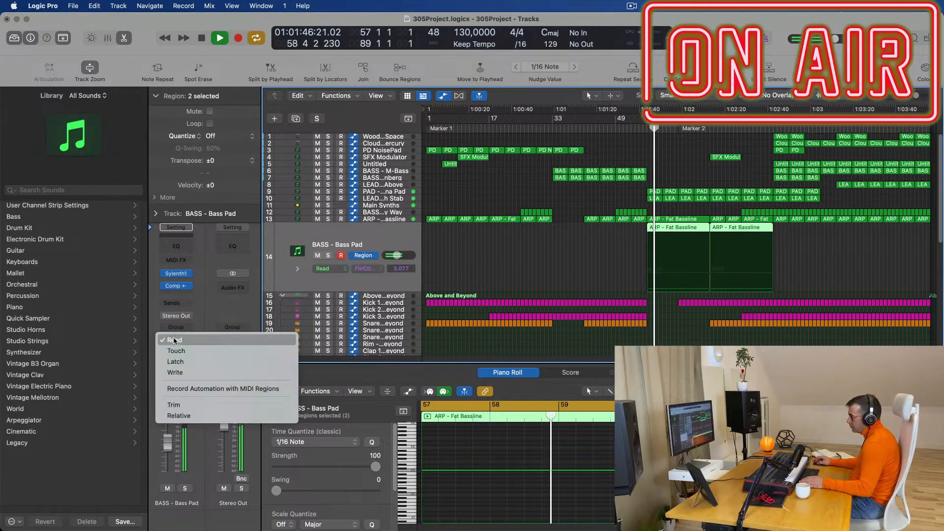
{"action": "left_click", "coordinate": [172, 351]}
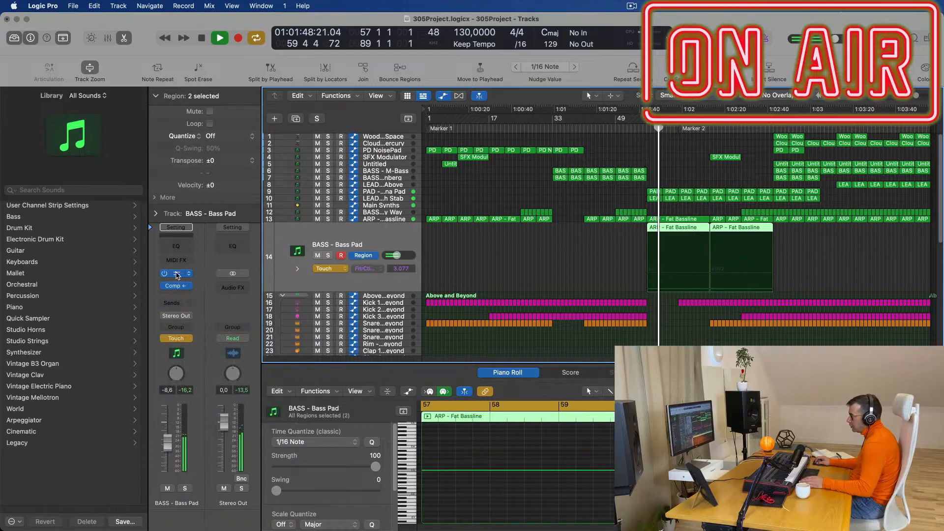
{"action": "left_click", "coordinate": [177, 274]}
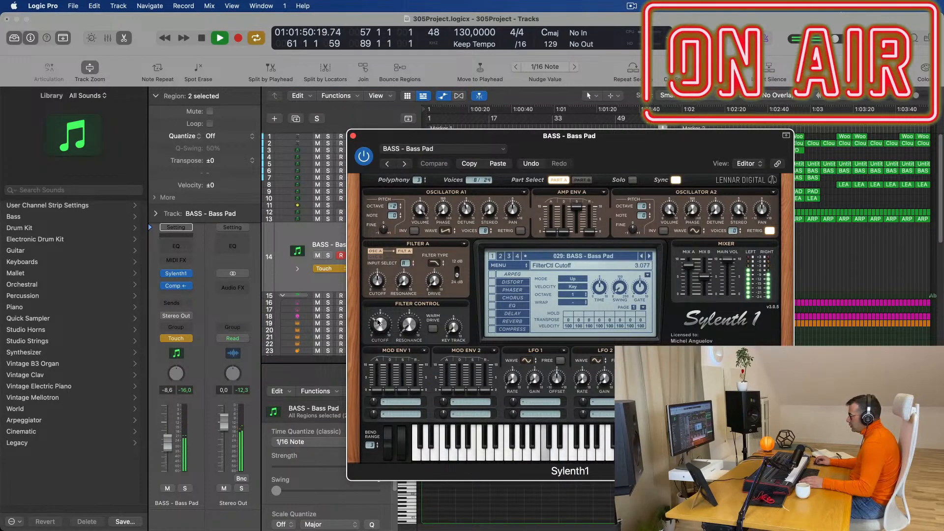
{"action": "left_click", "coordinate": [353, 137]}
Automate the Bass Pad regions' FilterCtl Cutoff, holding 3.077 from bar 57 to bar 73 and rising to 5.910 at about bar 88.
{"action": "left_click_drag", "start_coordinate": [679, 273], "coordinate": [650, 273]}
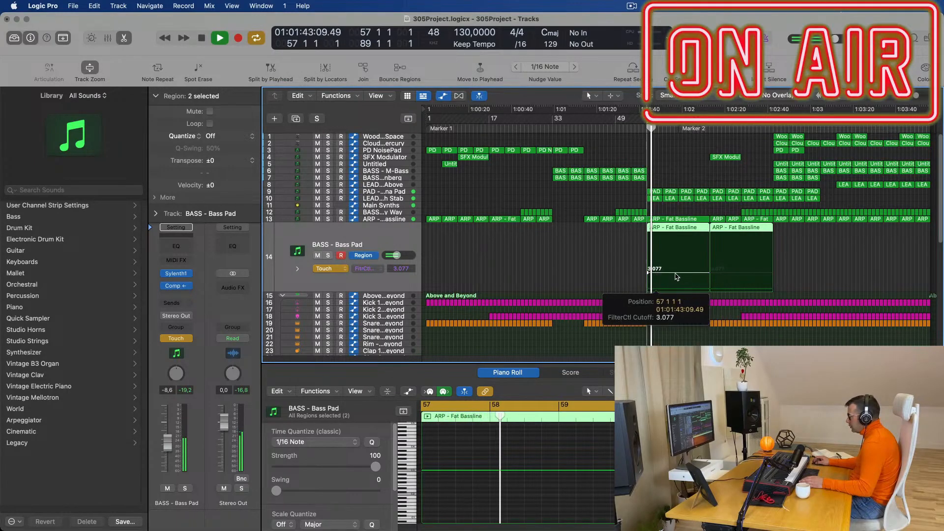
{"action": "left_click", "coordinate": [731, 274]}
{"action": "left_click", "coordinate": [770, 273]}
{"action": "left_click_drag", "start_coordinate": [770, 272], "coordinate": [770, 258]}
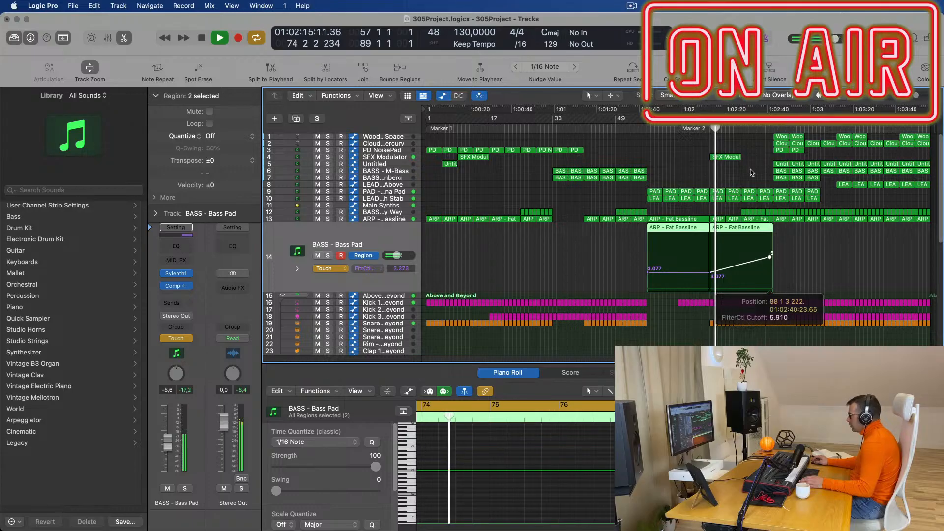
Extend the SFX Modulator region that starts at bar 73 so it ends at bar 89.
{"action": "left_click_drag", "start_coordinate": [740, 157], "coordinate": [771, 163]}
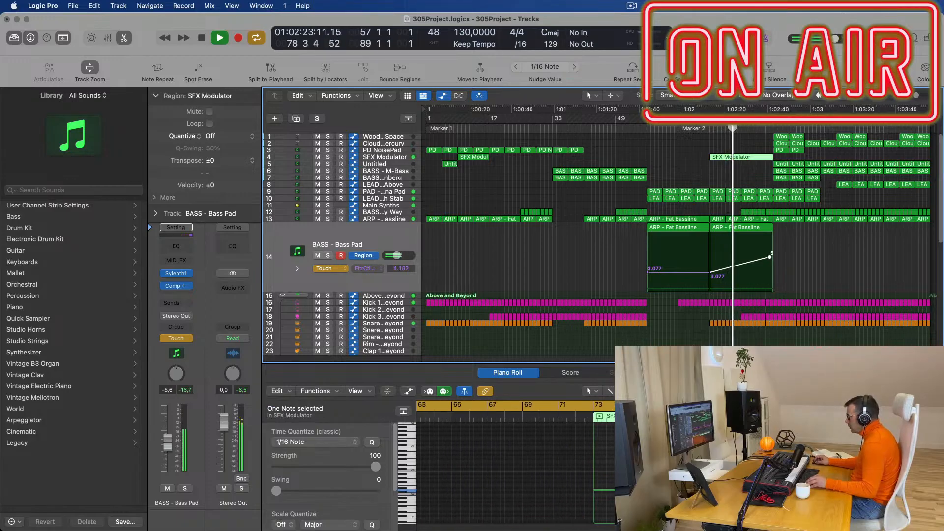
{"action": "left_click", "coordinate": [735, 490]}
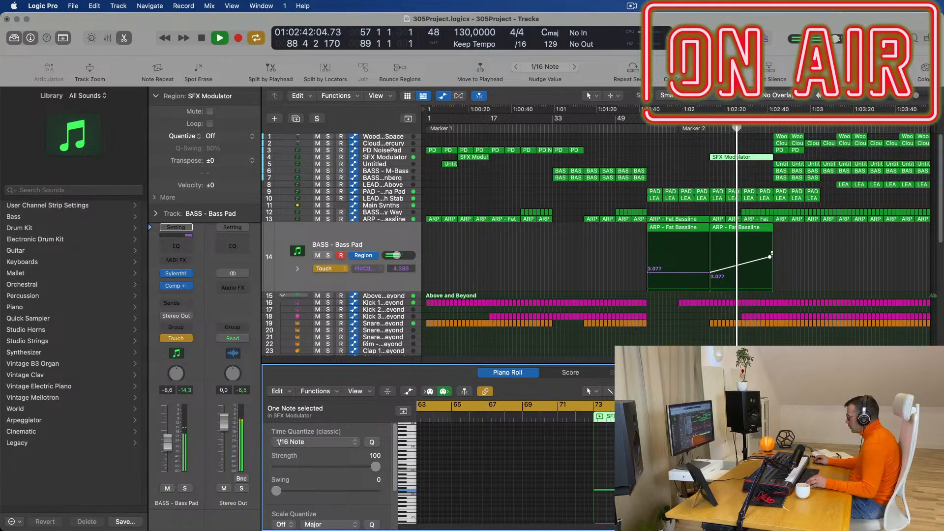
{"action": "left_click", "coordinate": [689, 161]}
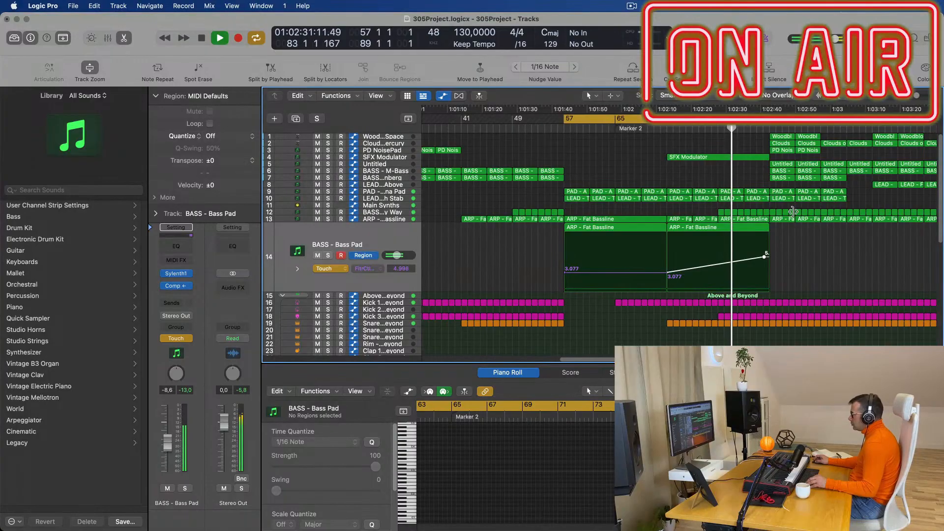
Show the ARP - Fat Bassline cutoff automation and delete the regions on tracks 1 and 2 between bars 89 and 105.
{"action": "left_click", "coordinate": [400, 221]}
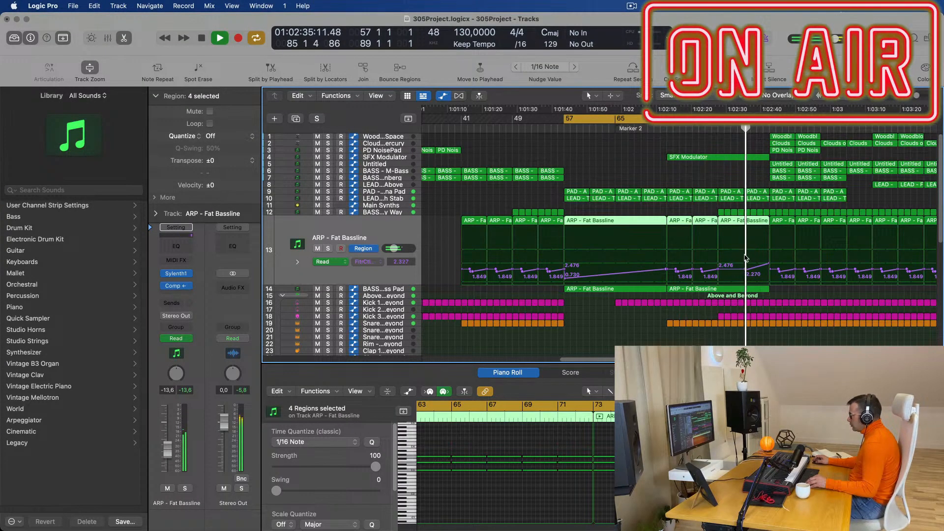
{"action": "key", "text": "super+Left"}
{"action": "key", "text": "super+Left"}
{"action": "key", "text": "super+Left"}
{"action": "key", "text": "super+Left"}
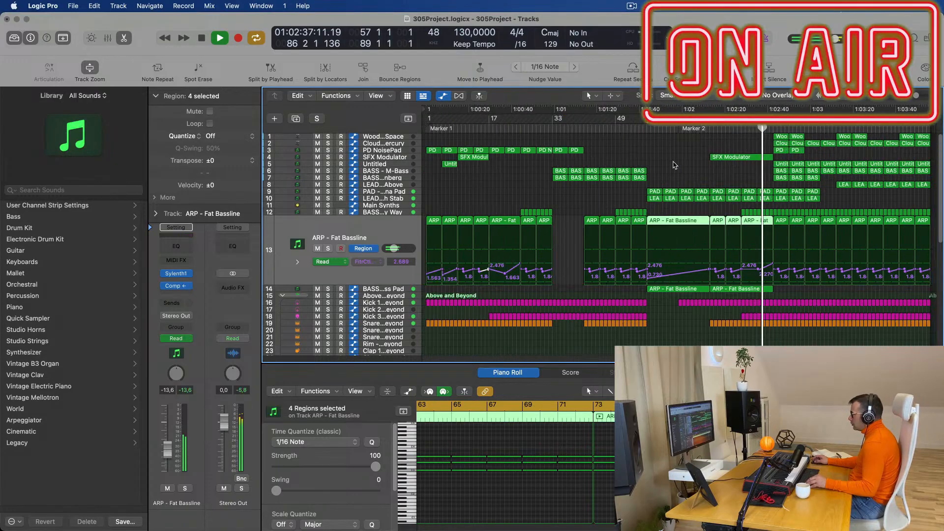
{"action": "left_click_drag", "start_coordinate": [763, 134], "coordinate": [831, 147]}
{"action": "key", "text": "Delete"}
Cut out bar 88 up to bar 89 on all tracks below SFX Modulator, splitting the notes that cross the cut.
{"action": "left_click", "coordinate": [761, 127]}
{"action": "scroll", "coordinate": [807, 189], "scroll_direction": "up", "scroll_amount": 5}
{"action": "scroll", "coordinate": [807, 189], "scroll_direction": "up", "scroll_amount": 5}
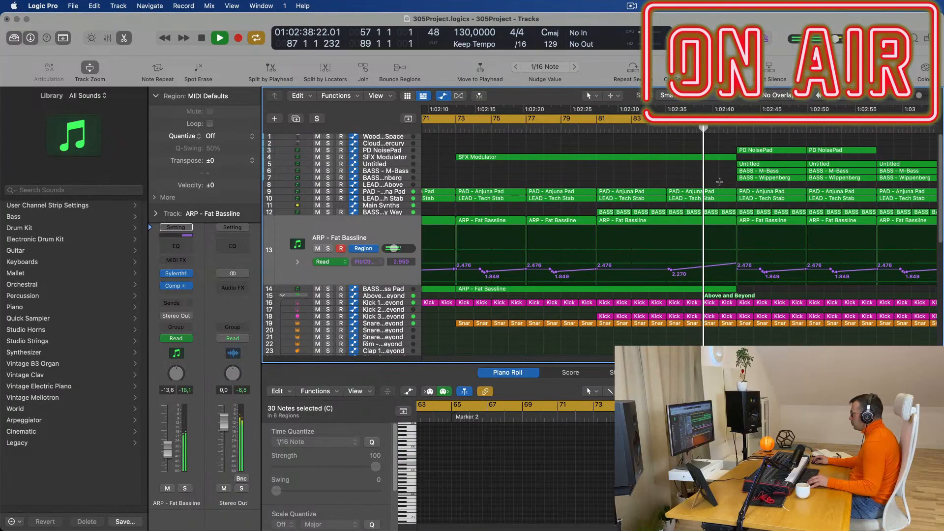
{"action": "scroll", "coordinate": [730, 183], "scroll_direction": "down", "scroll_amount": 2}
{"action": "scroll", "coordinate": [730, 221], "scroll_direction": "down", "scroll_amount": 5}
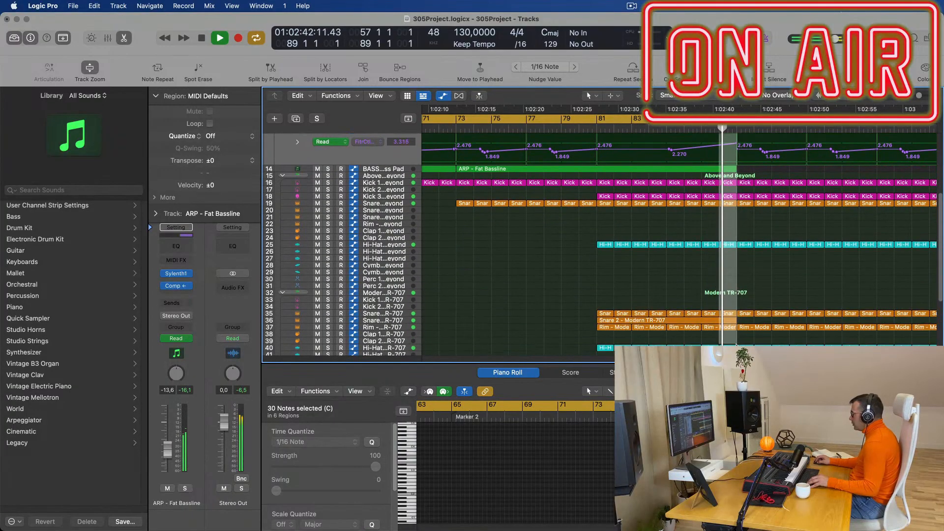
{"action": "key", "text": "super+t"}
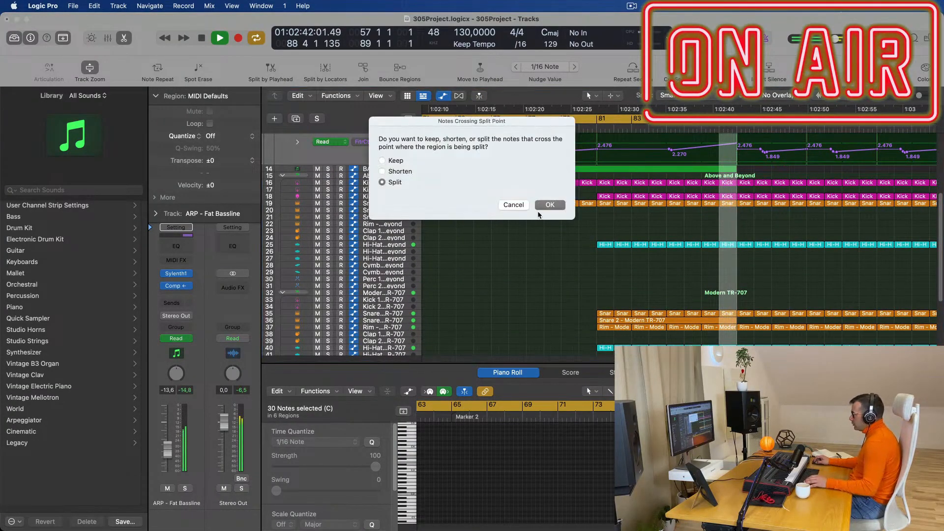
{"action": "key", "text": "Return"}
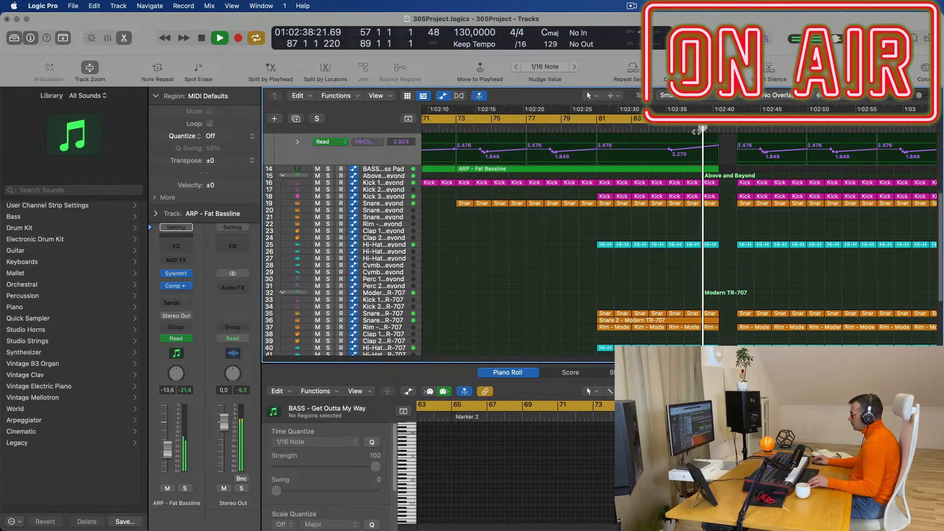
Extend the cycle's end to bar 101 and play from just before the gap at bar 88.
{"action": "scroll", "coordinate": [697, 132], "scroll_direction": "left", "scroll_amount": 5}
{"action": "key", "text": "super+Left"}
{"action": "key", "text": "super+Left"}
{"action": "scroll", "coordinate": [856, 184], "scroll_direction": "right", "scroll_amount": 6}
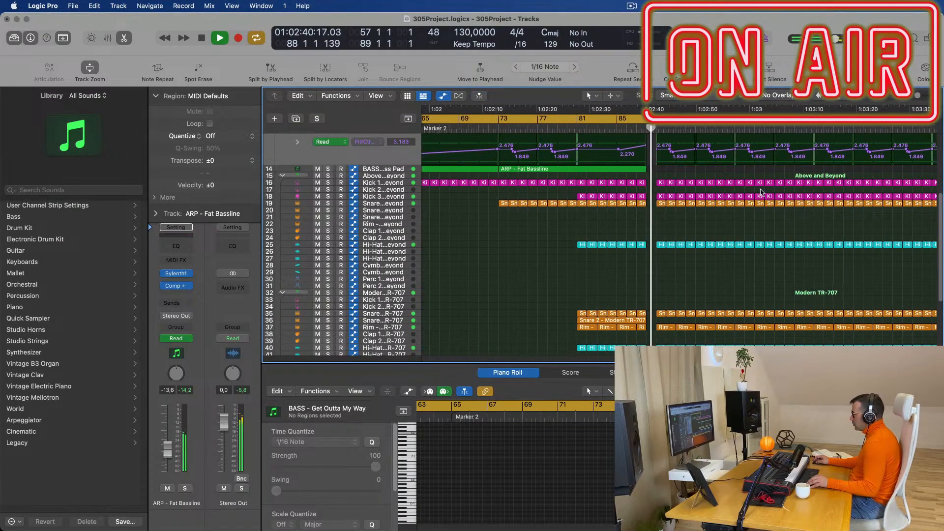
{"action": "key", "text": "super+Left"}
{"action": "scroll", "coordinate": [767, 172], "scroll_direction": "up", "scroll_amount": 6}
{"action": "left_click_drag", "start_coordinate": [673, 118], "coordinate": [762, 119]}
{"action": "left_click", "coordinate": [666, 129]}
{"action": "key", "text": "super+Left"}
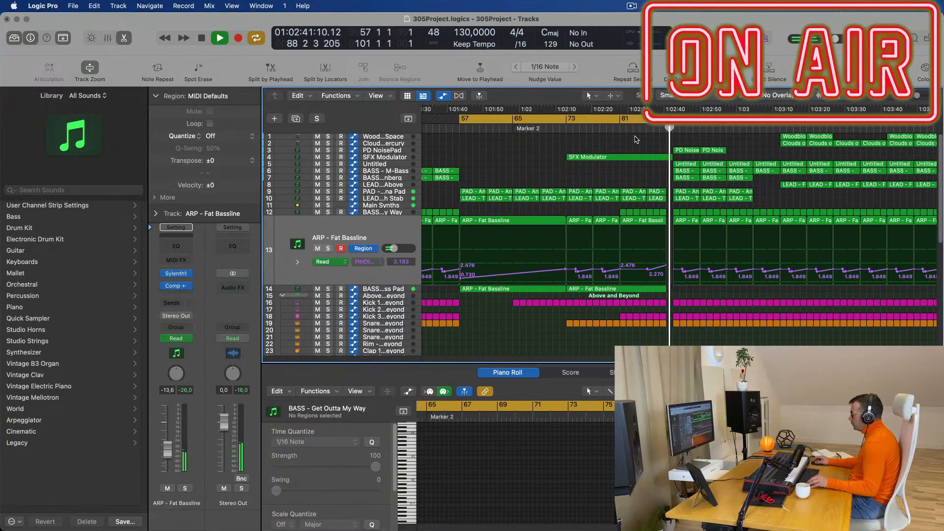
Listen to the transition from the bar 88 gap into bar 89 and review the surrounding arrangement.
{"action": "scroll", "coordinate": [623, 154], "scroll_direction": "down", "scroll_amount": 1}
{"action": "scroll", "coordinate": [625, 154], "scroll_direction": "left", "scroll_amount": 4}
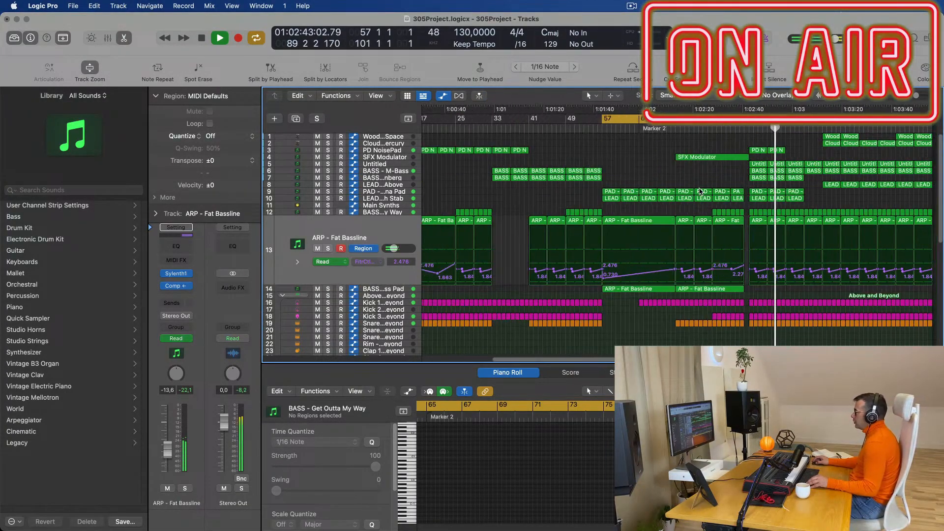
{"action": "scroll", "coordinate": [740, 185], "scroll_direction": "down", "scroll_amount": 3}
{"action": "scroll", "coordinate": [740, 185], "scroll_direction": "up", "scroll_amount": 3}
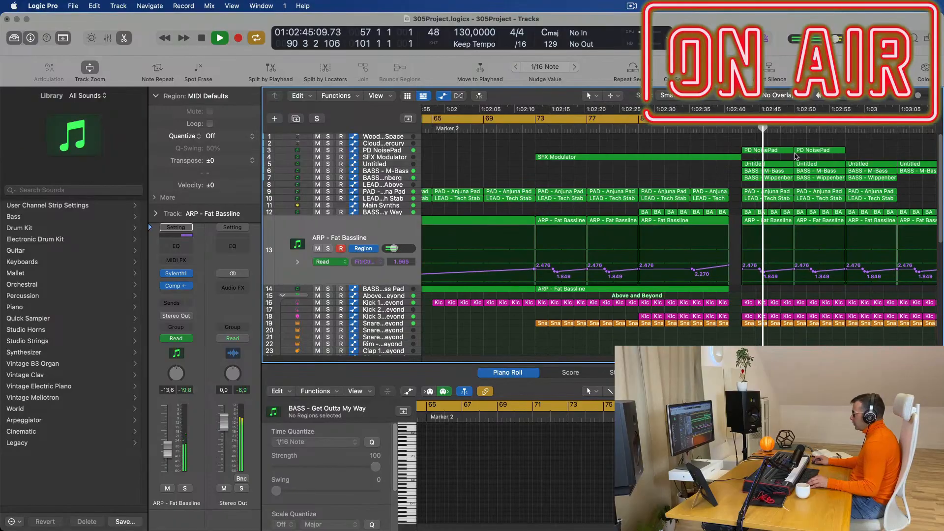
{"action": "scroll", "coordinate": [797, 157], "scroll_direction": "down", "scroll_amount": 3}
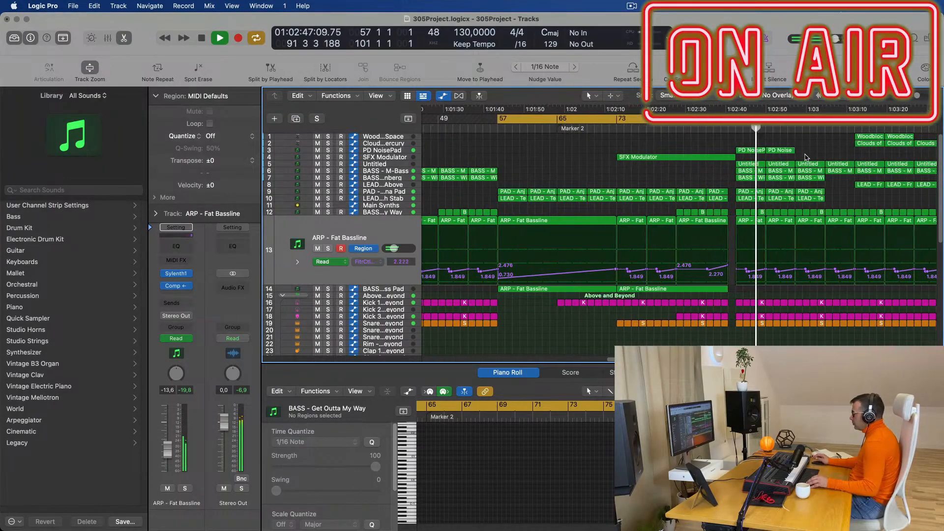
{"action": "scroll", "coordinate": [807, 156], "scroll_direction": "down", "scroll_amount": 2}
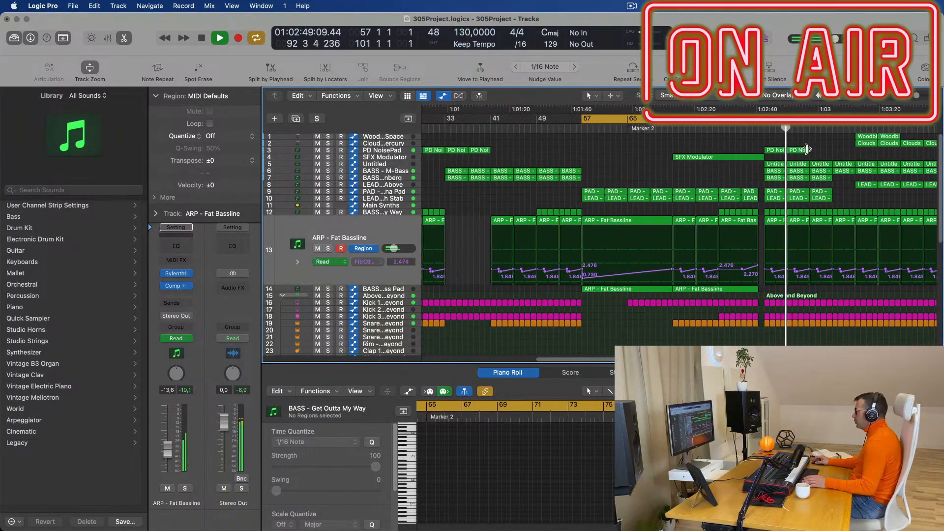
{"action": "scroll", "coordinate": [634, 147], "scroll_direction": "down", "scroll_amount": 2}
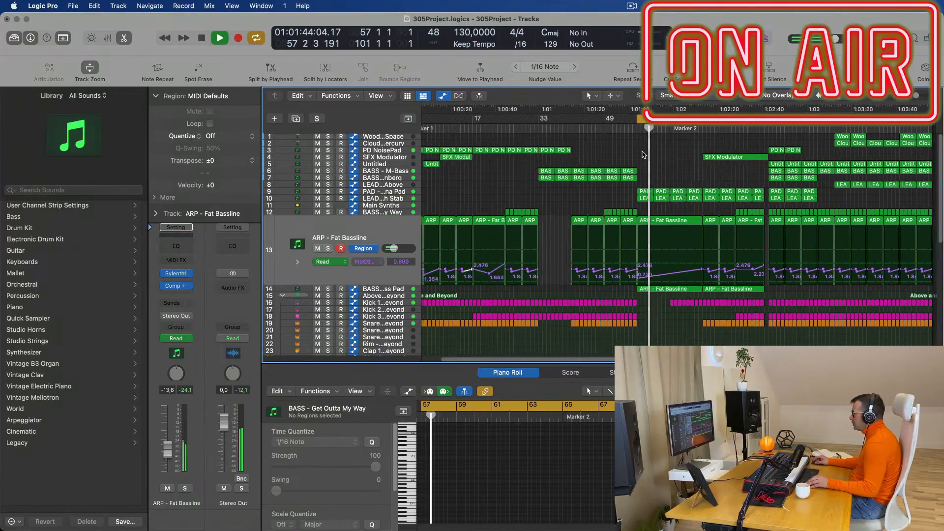